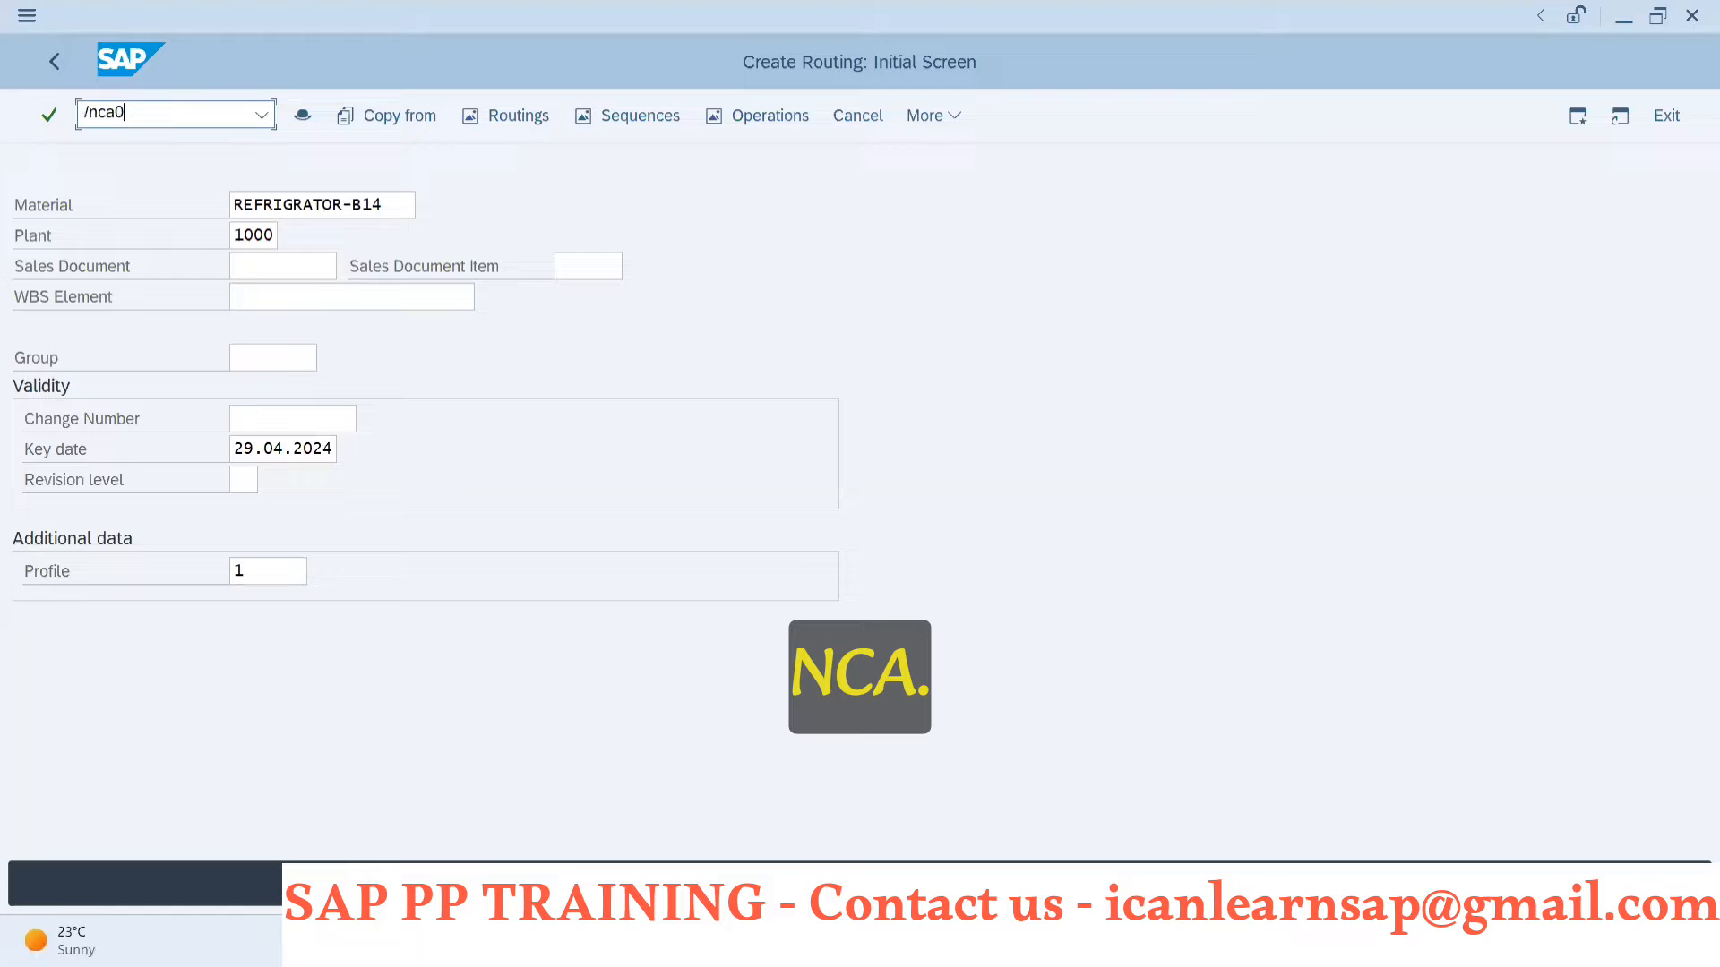
# - Open the Change Routing transaction and call up material REFRIGRATOR-B14 in plant 1000 with task list status 4
pyautogui.press('Return')
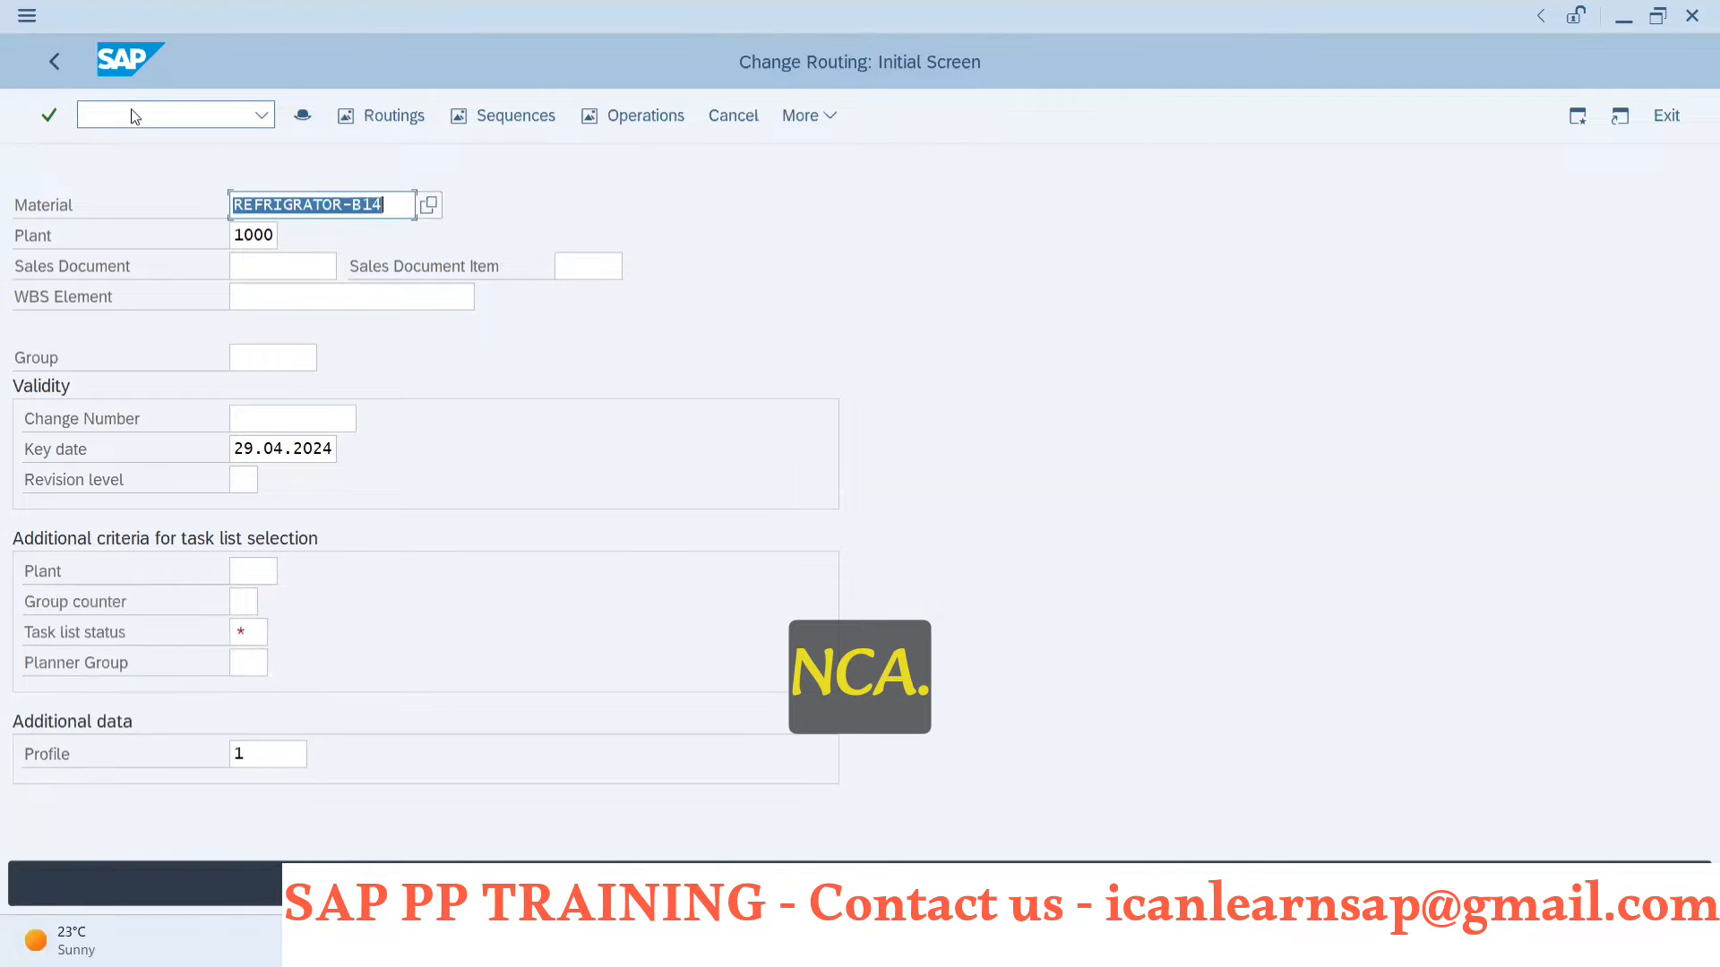
pyautogui.press('Return')
pyautogui.press('BackSpace')
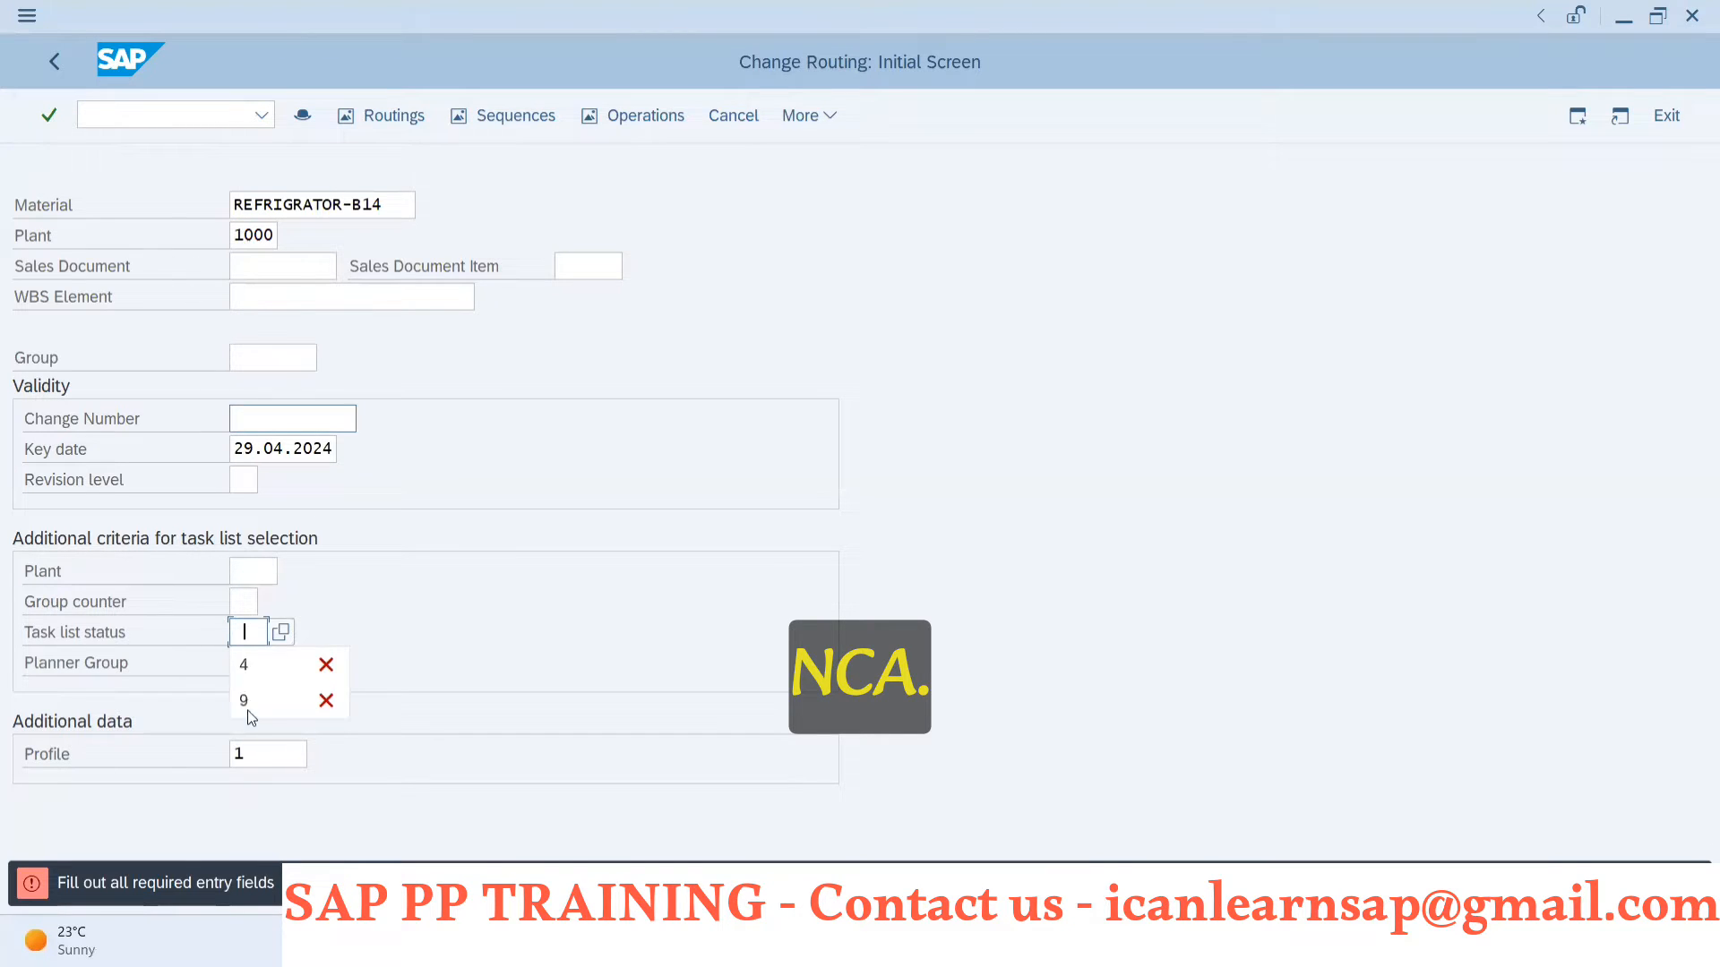
pyautogui.click(253, 636)
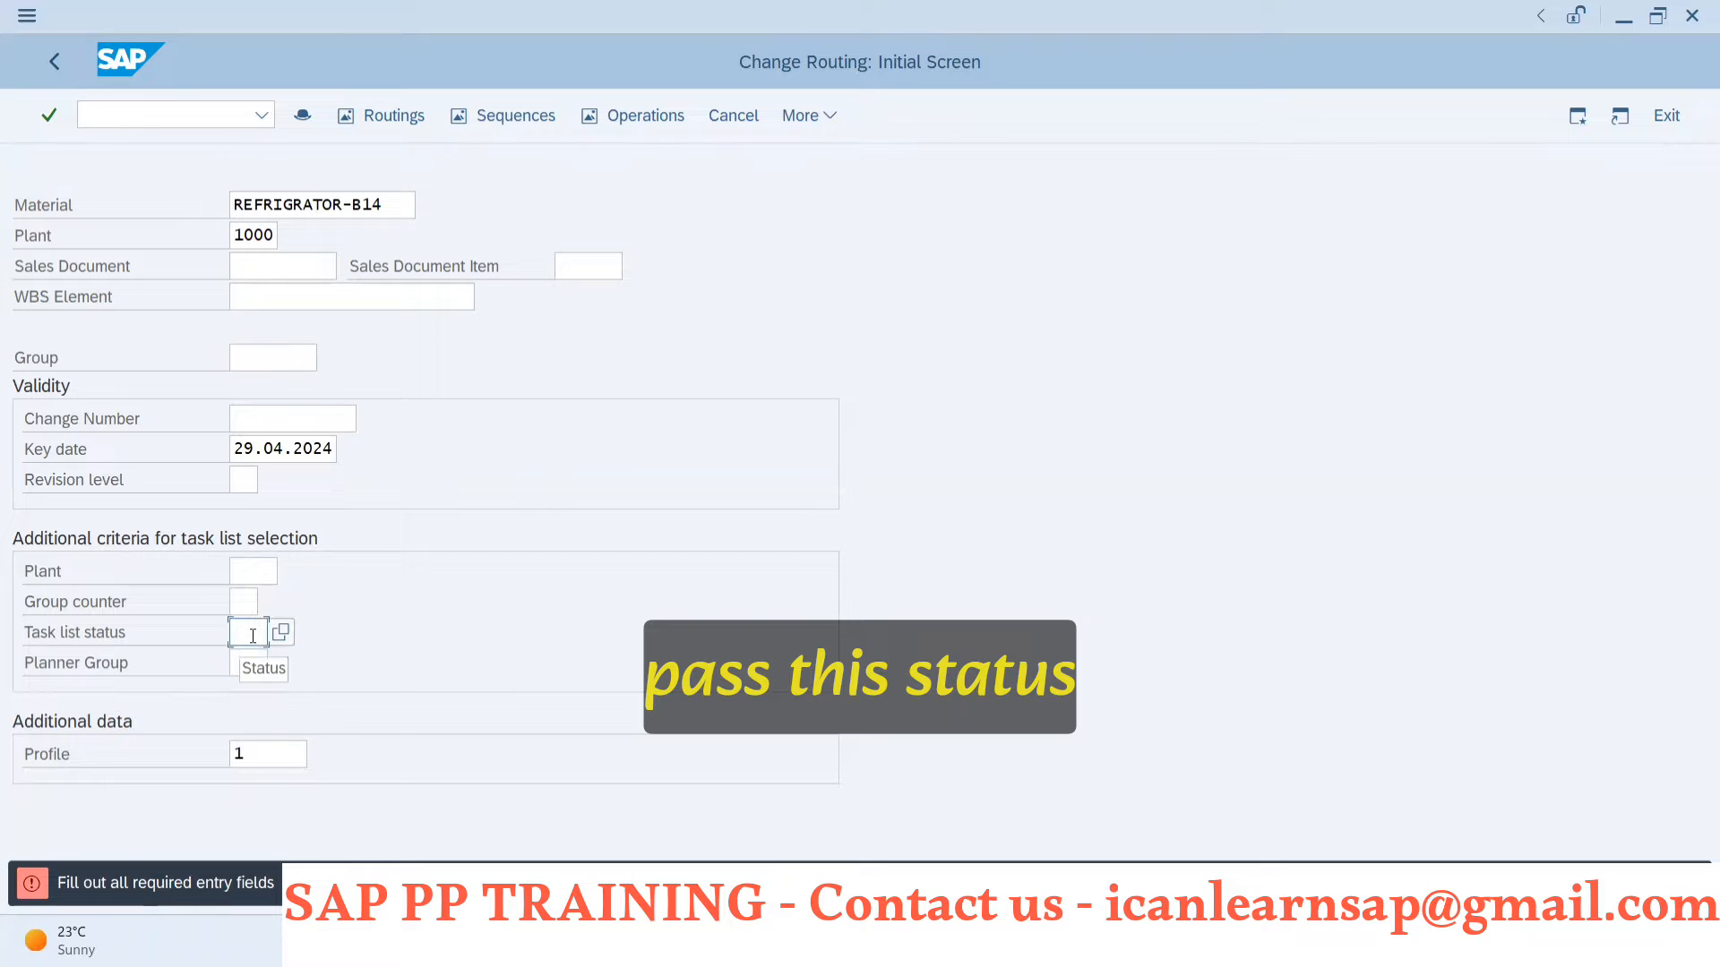
pyautogui.write('4')
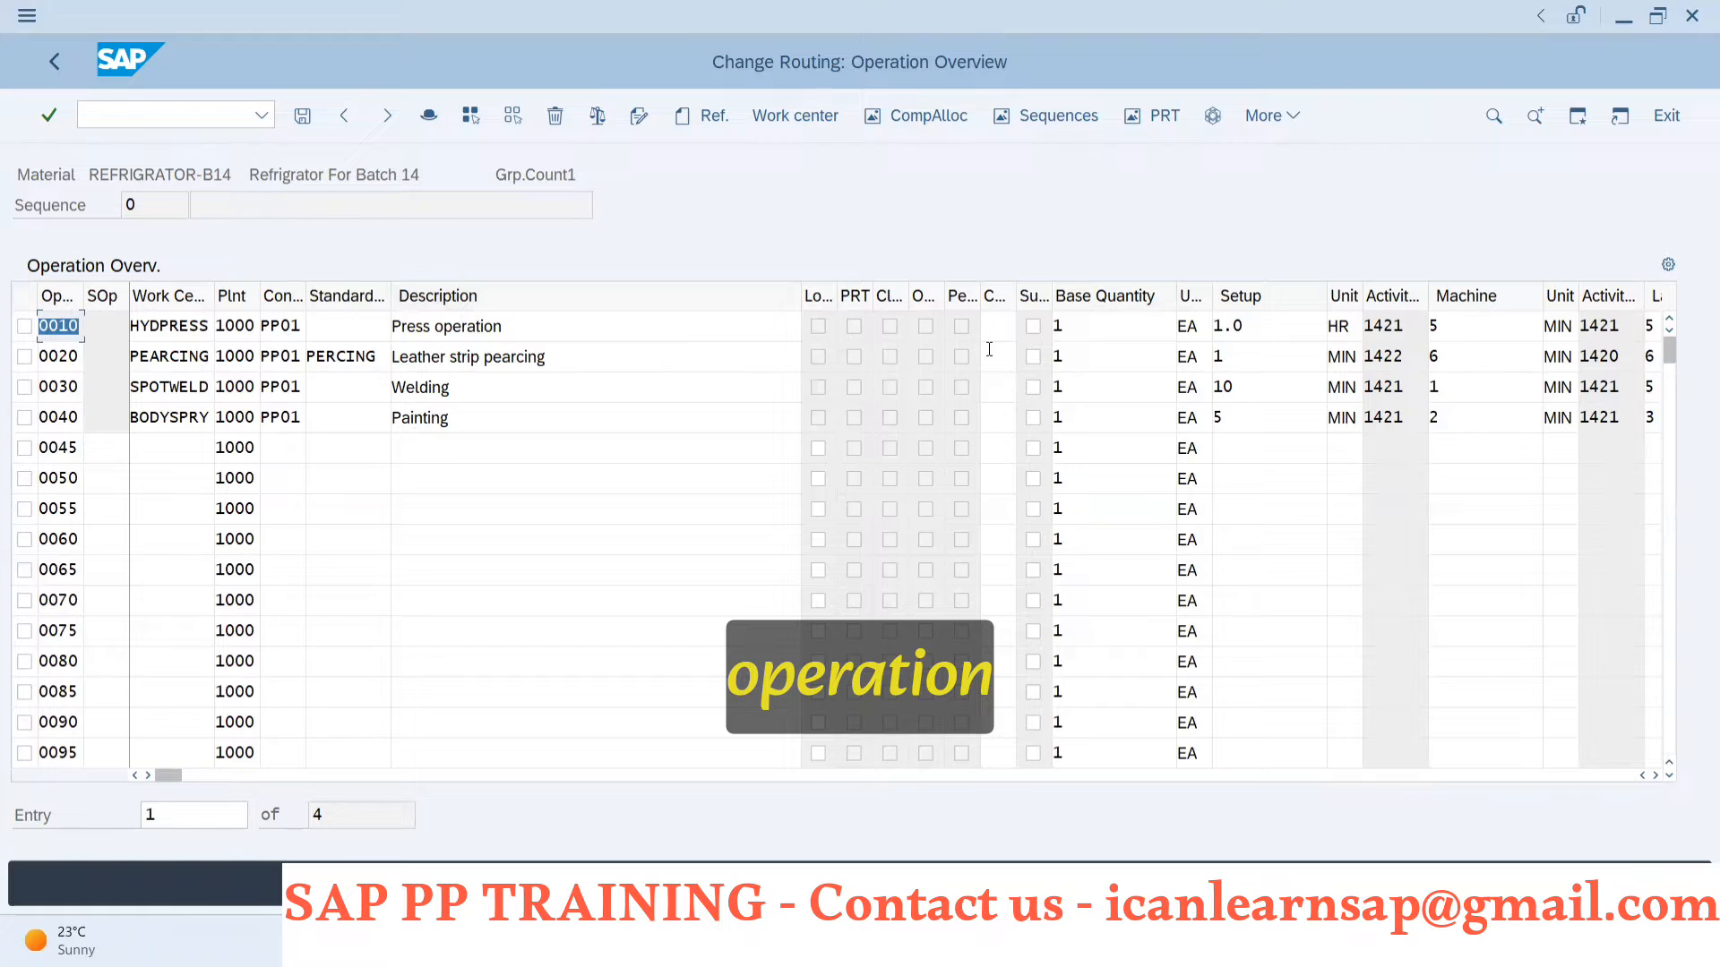
# - Switch to the session showing the routing default values and start transaction CS03 there
pyautogui.hotkey('alt', 'Tab')
pyautogui.hotkey('alt', 'Tab')
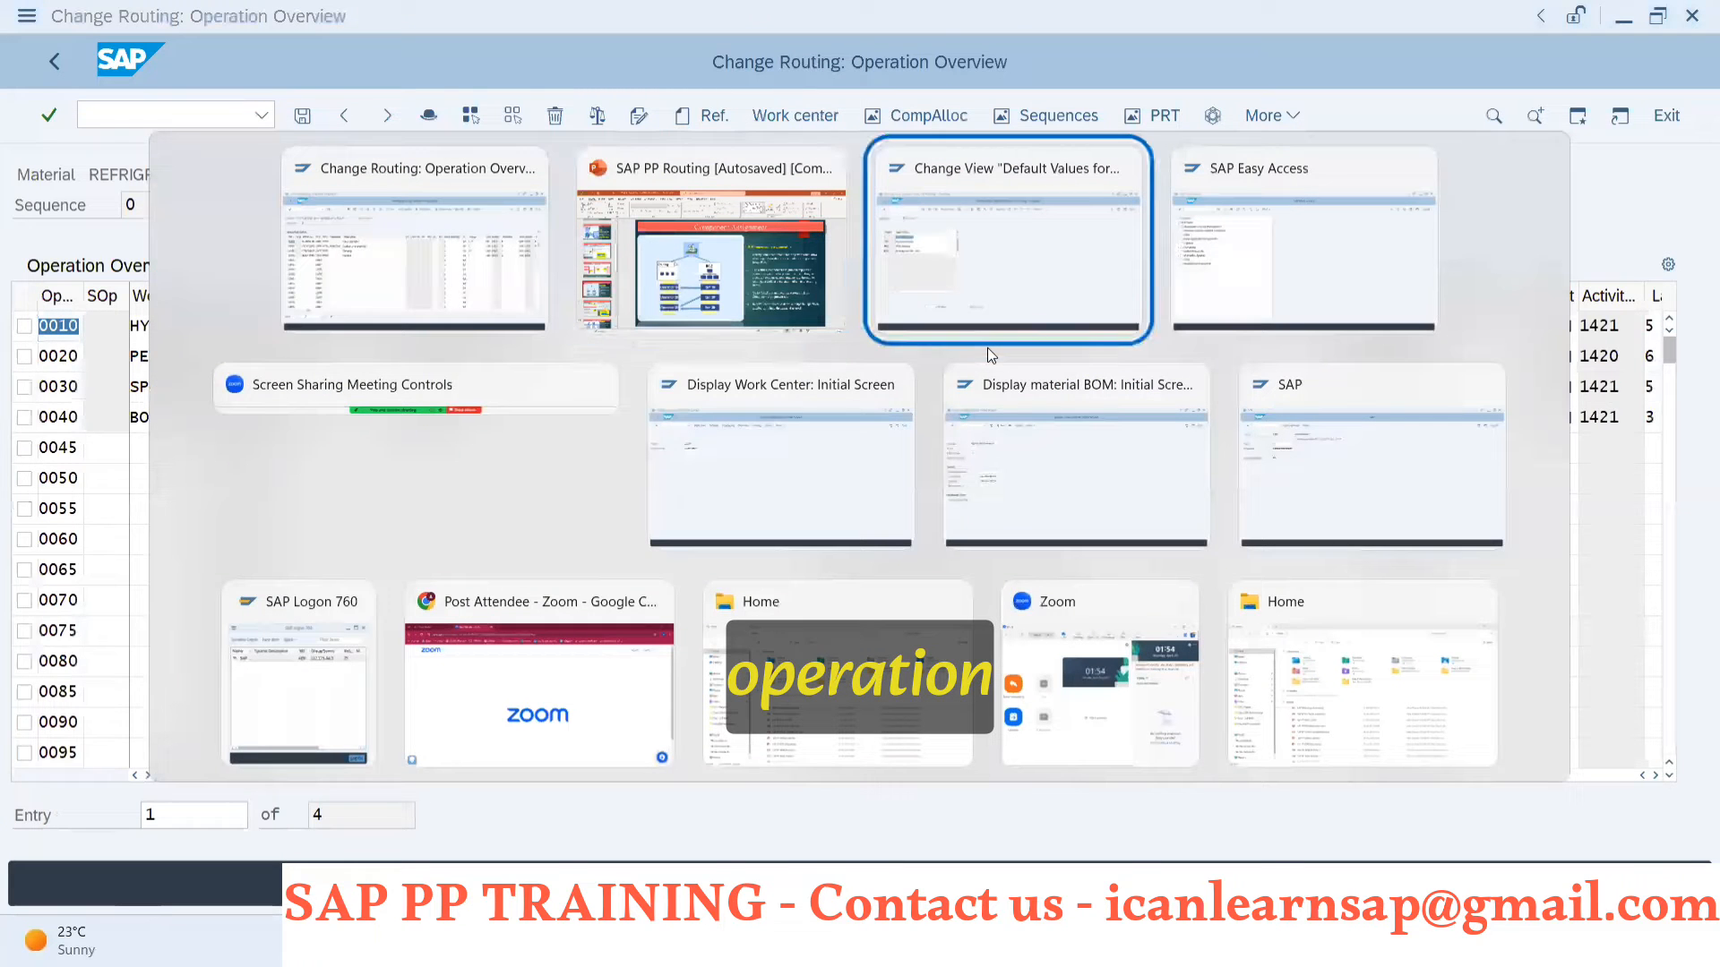
pyautogui.click(154, 118)
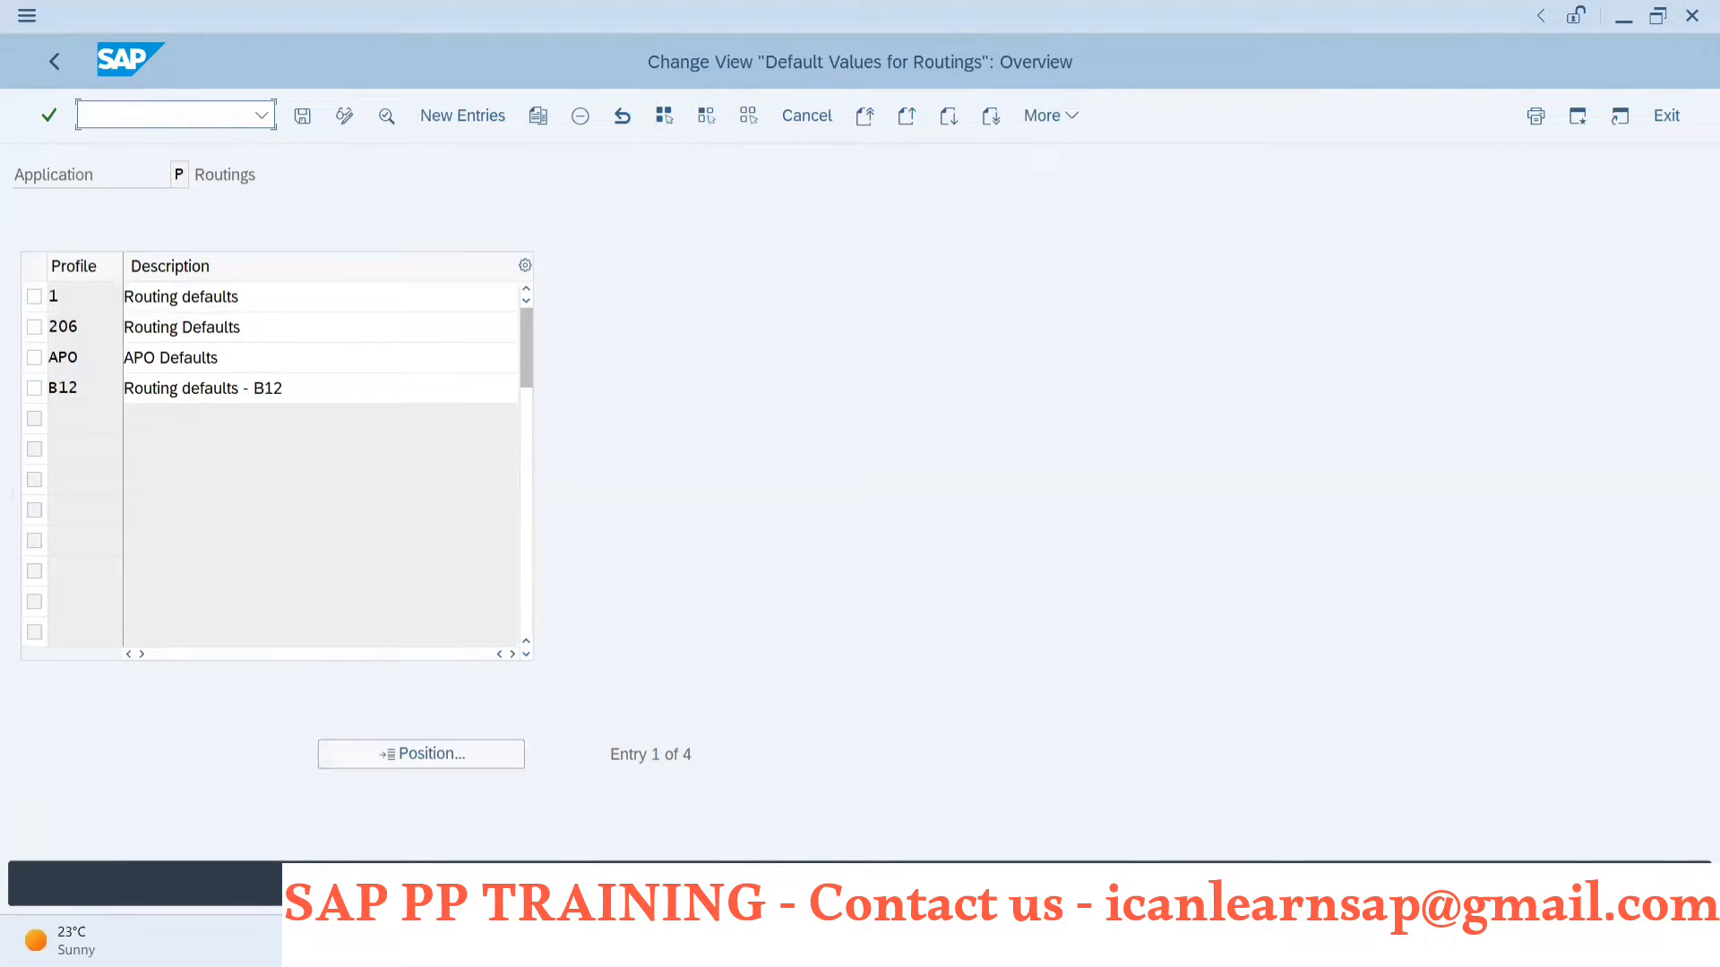
pyautogui.write('/ncs03')
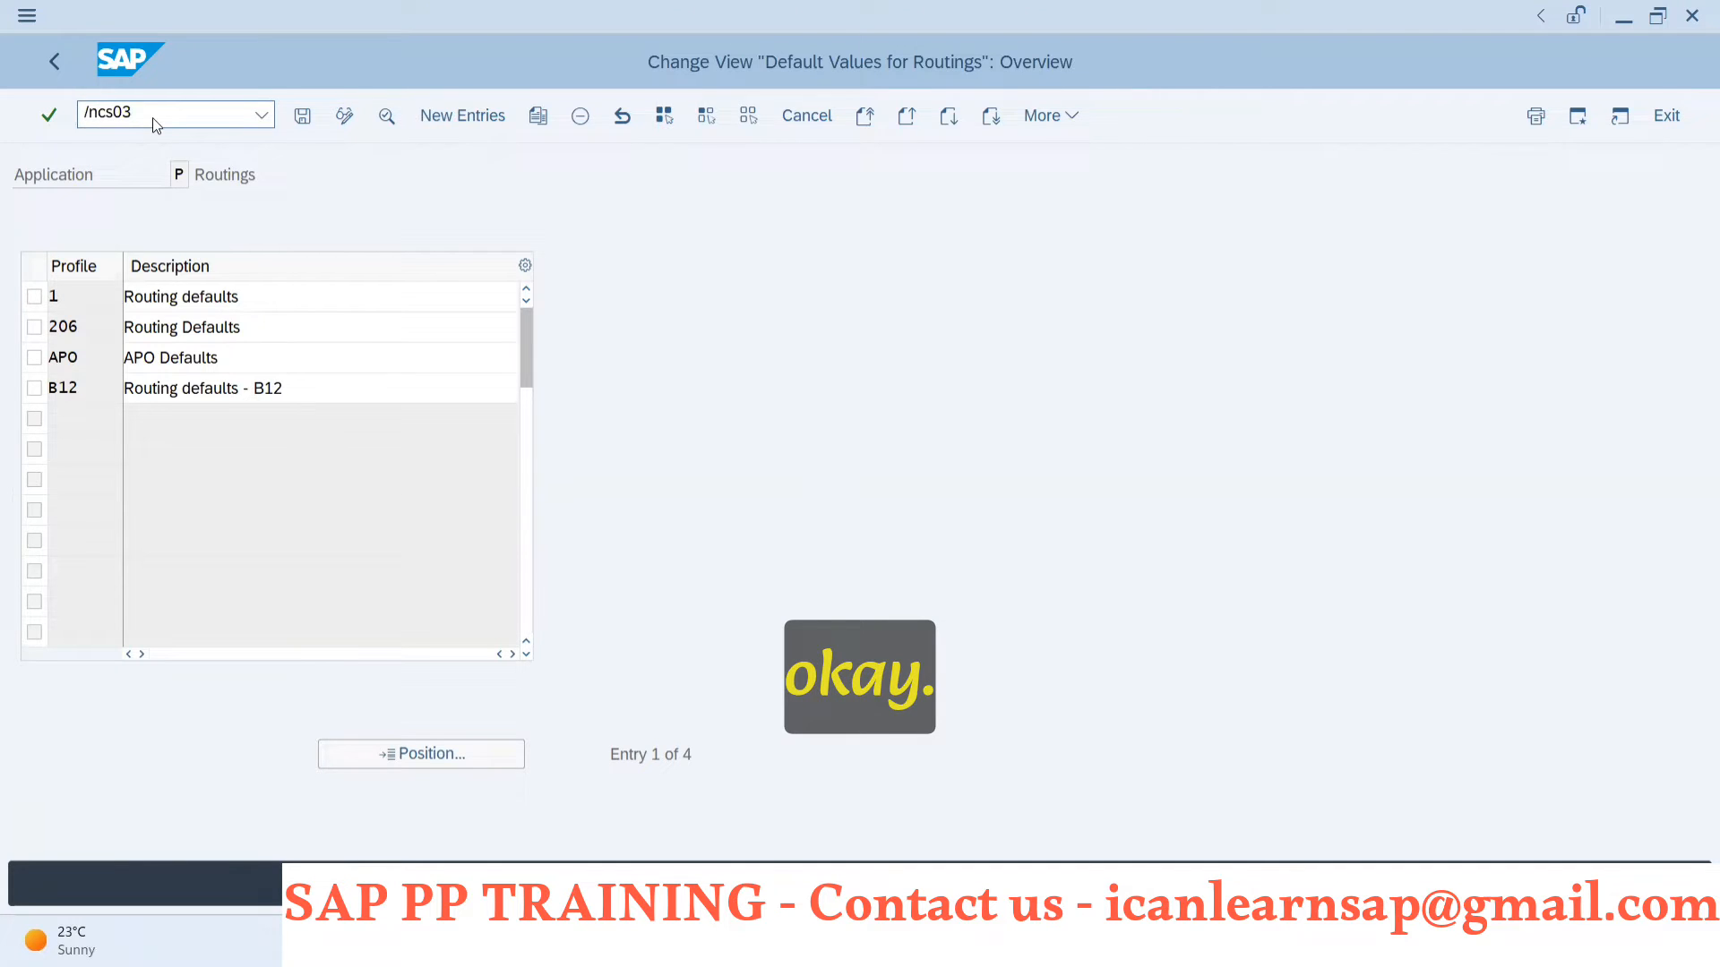
pyautogui.press('Return')
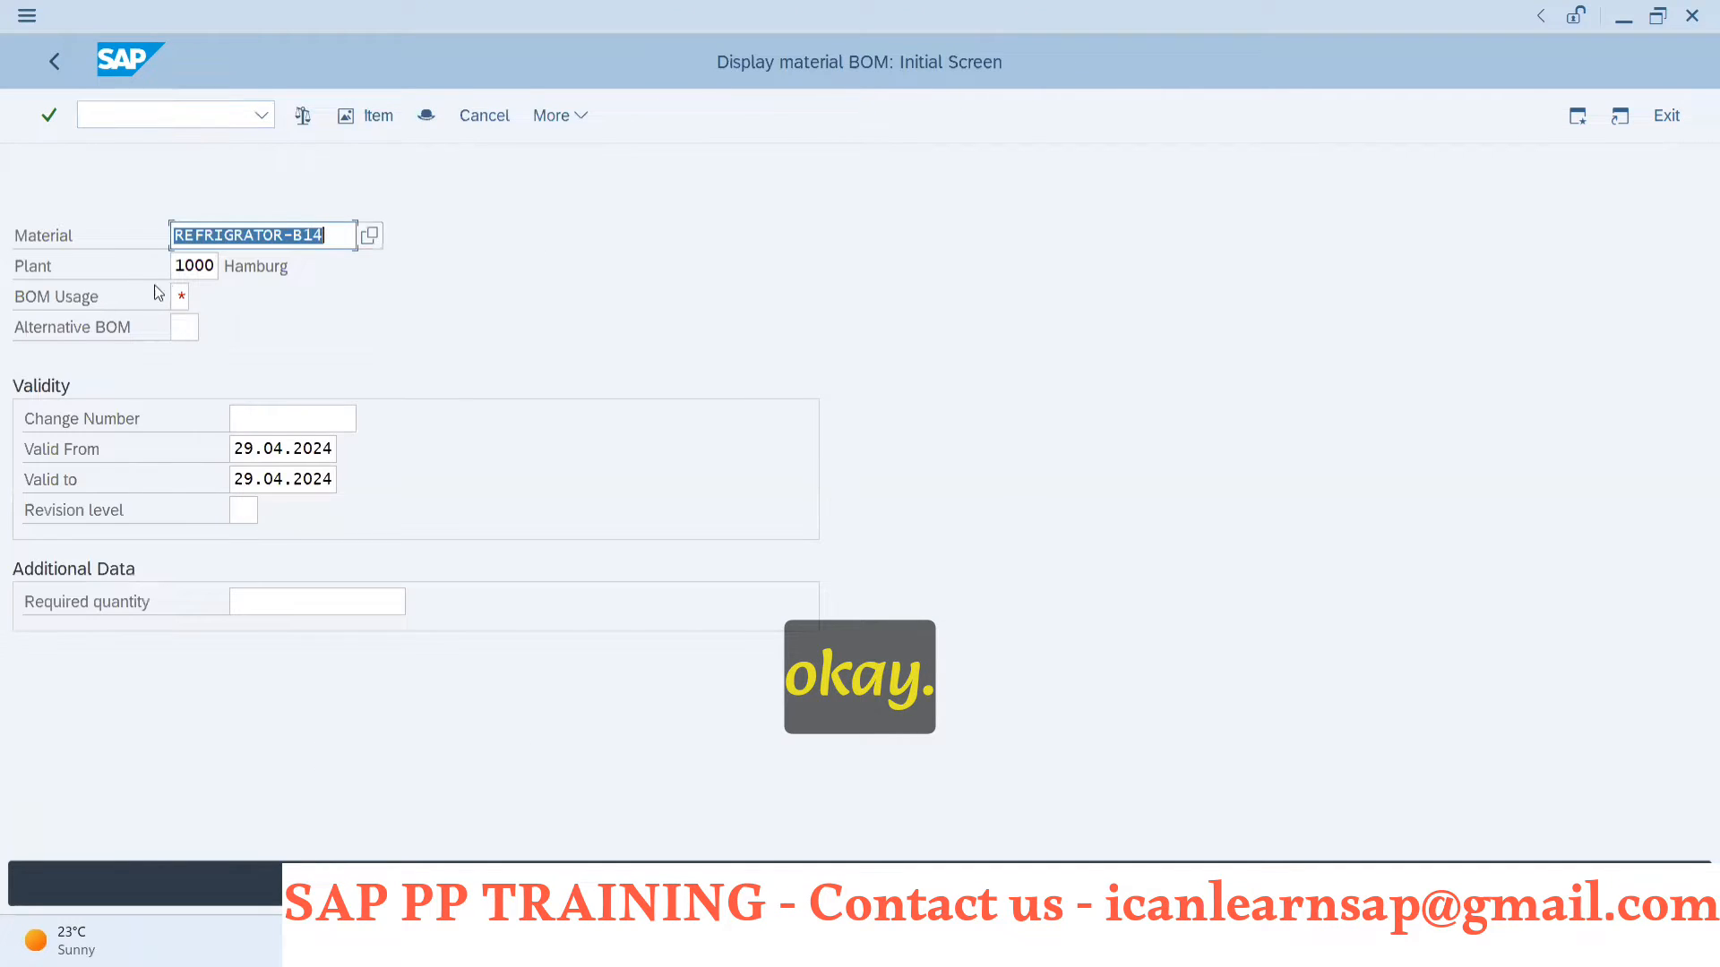
# - Display the items of alternative 1 of the REFRIGRATOR-B14 BOM with BOM usage 1
pyautogui.click(179, 296)
pyautogui.write('1')
pyautogui.press('Return')
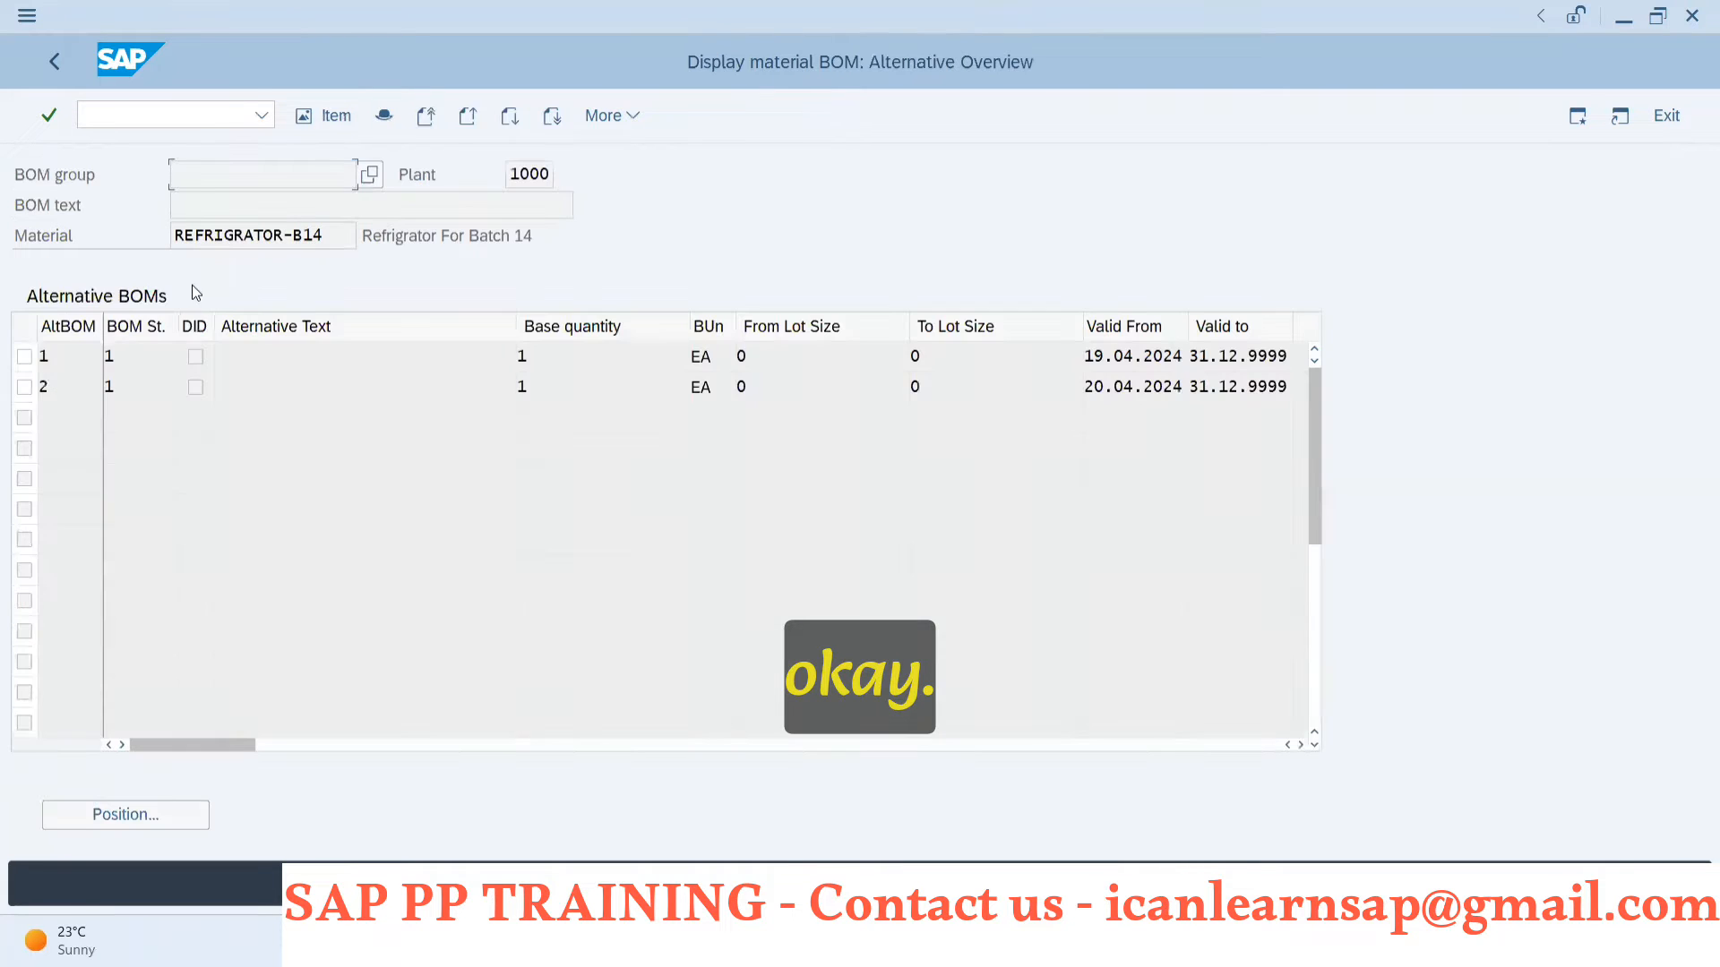
pyautogui.doubleClick(127, 355)
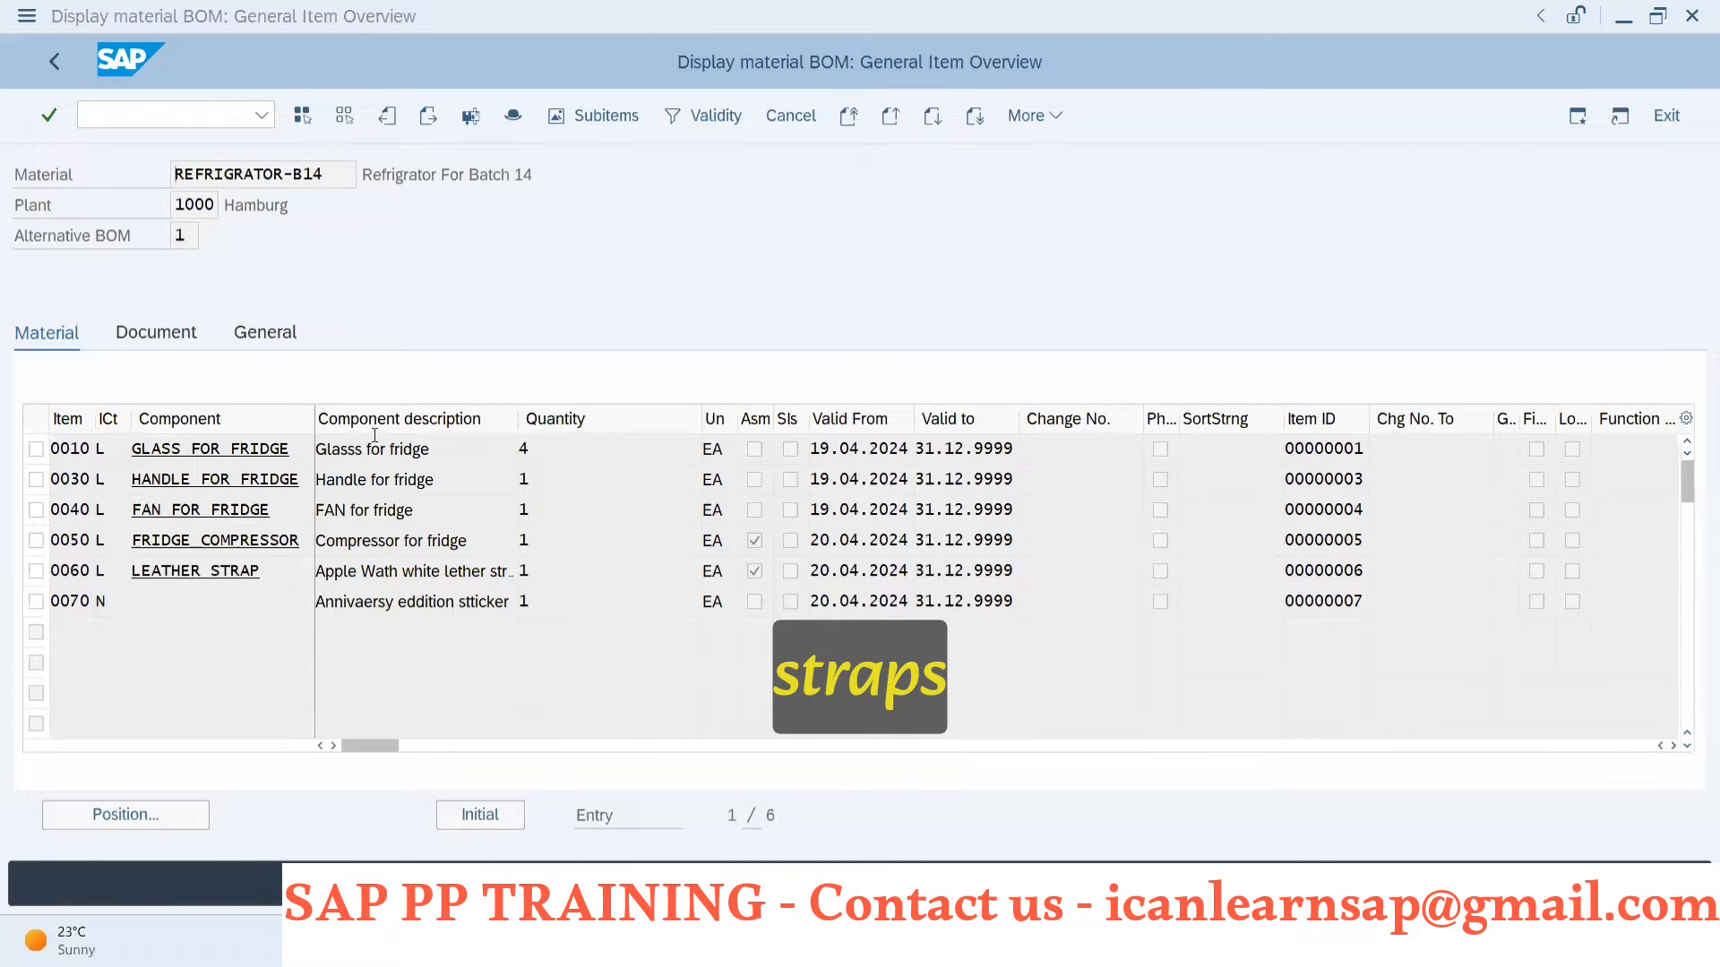
# - Switch back to the Change Routing operation overview of REFRIGRATOR-B14
pyautogui.hotkey('alt', 'Tab')
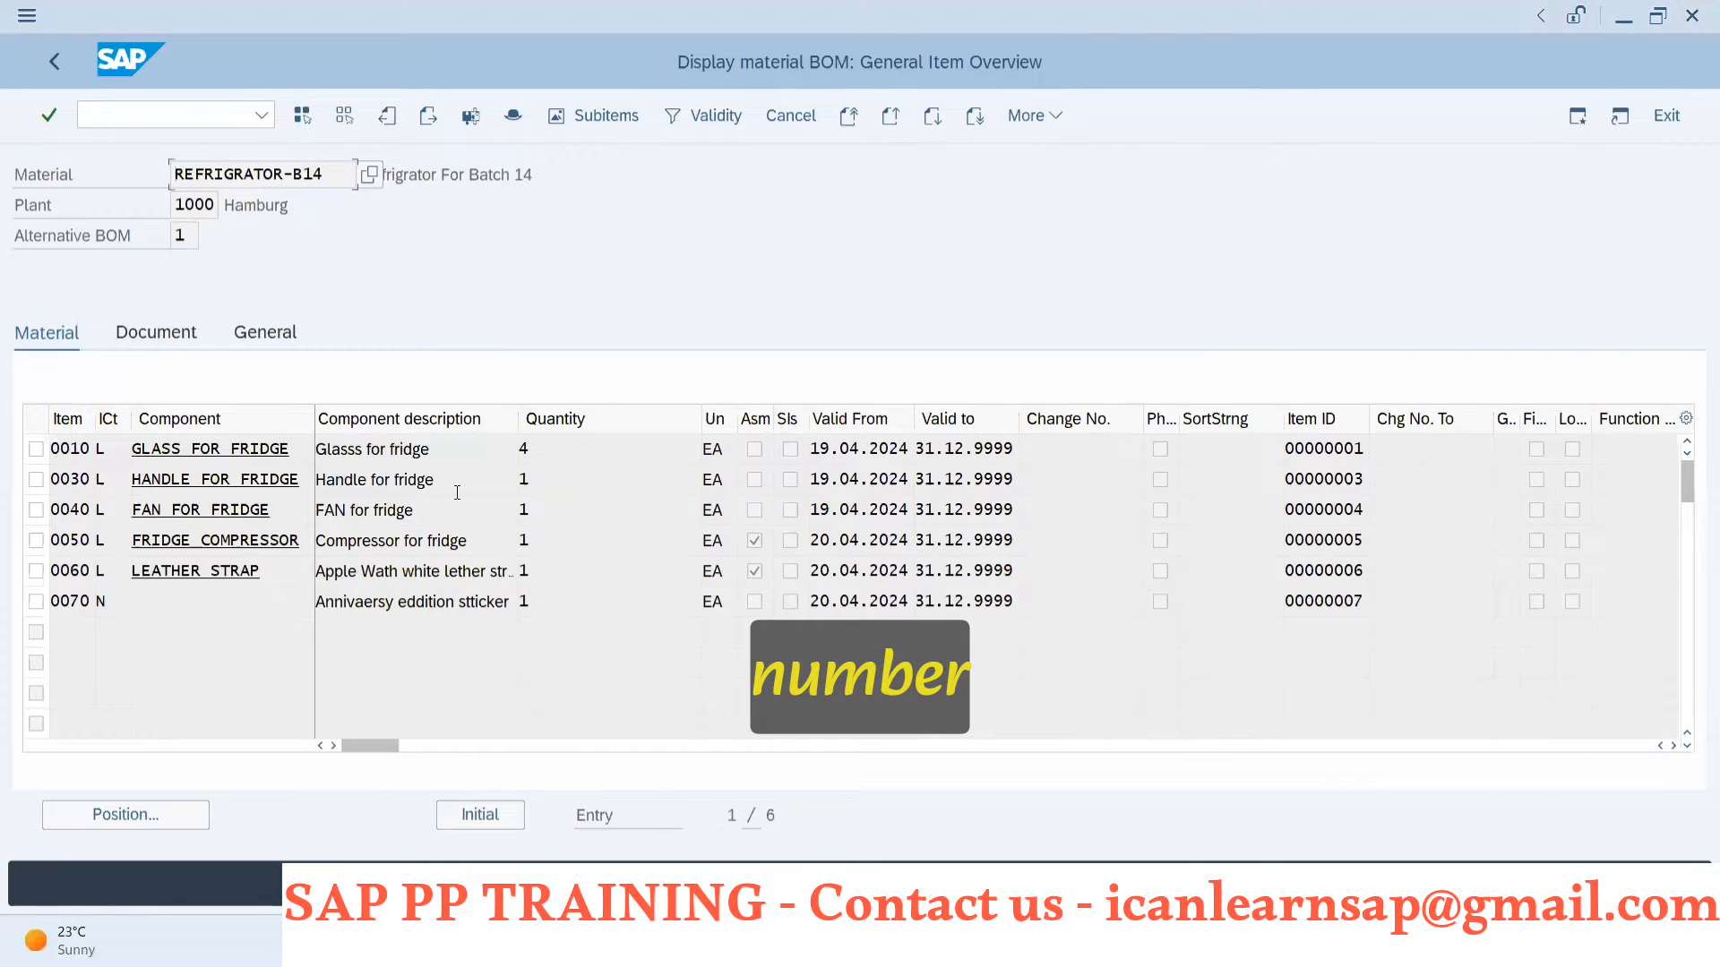
pyautogui.hotkey('alt', 'Tab')
pyautogui.press('Tab')
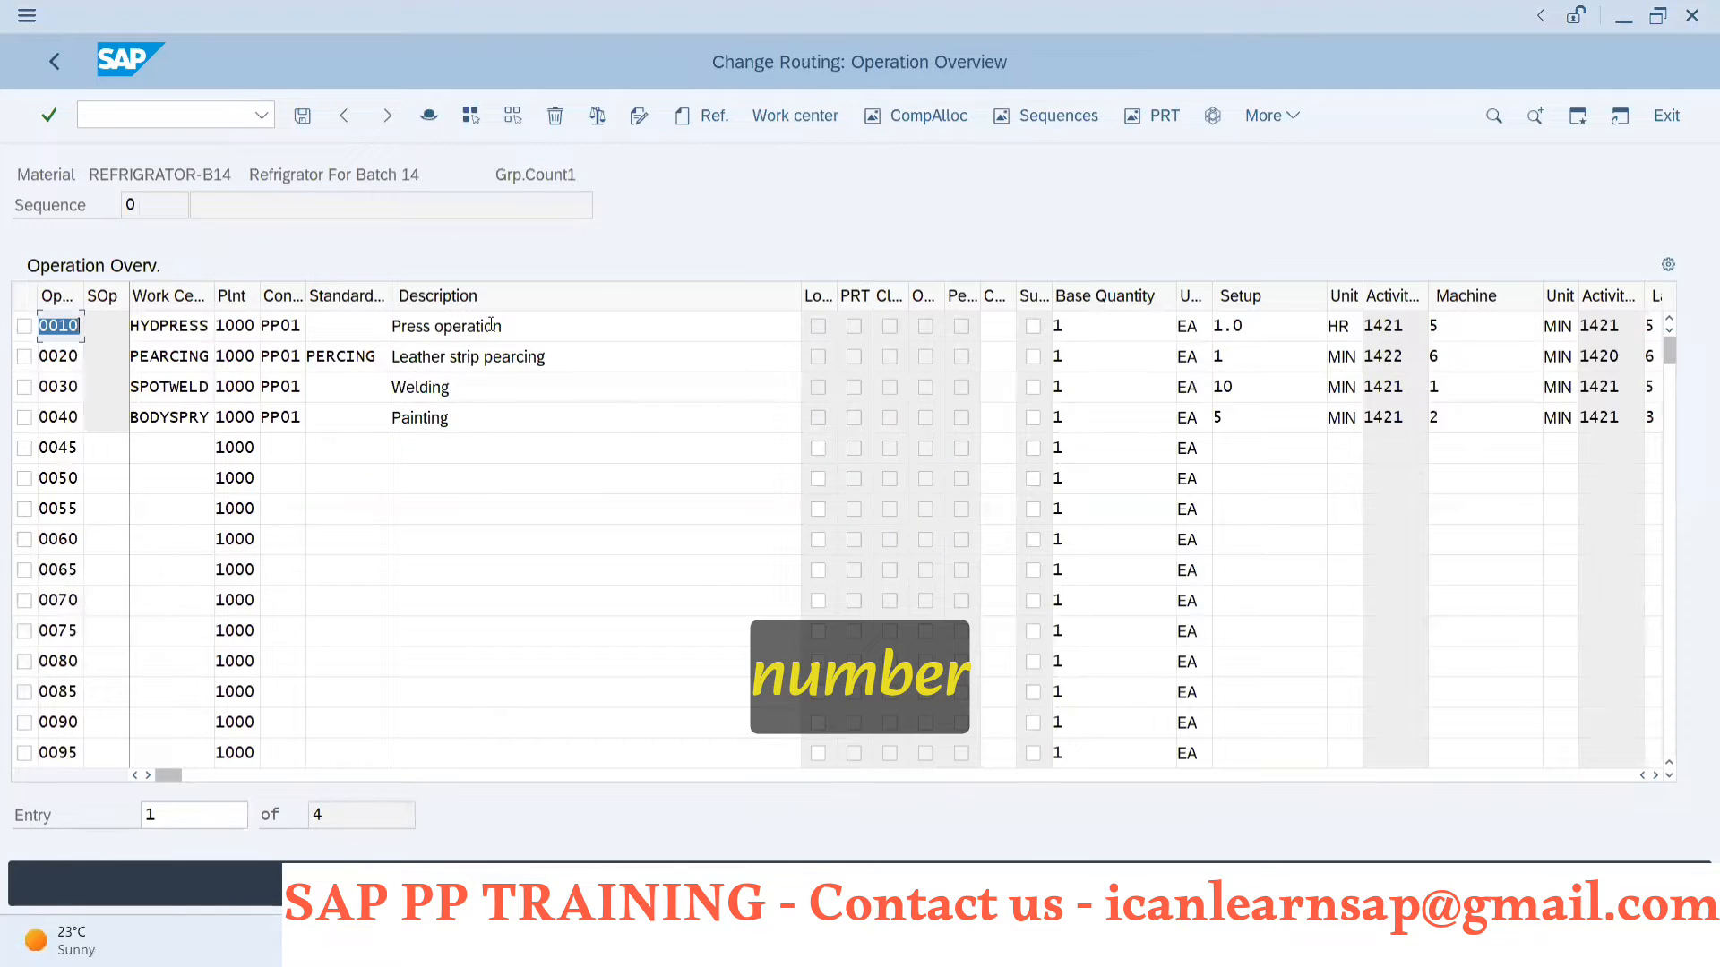
pyautogui.hotkey('alt', 'Tab')
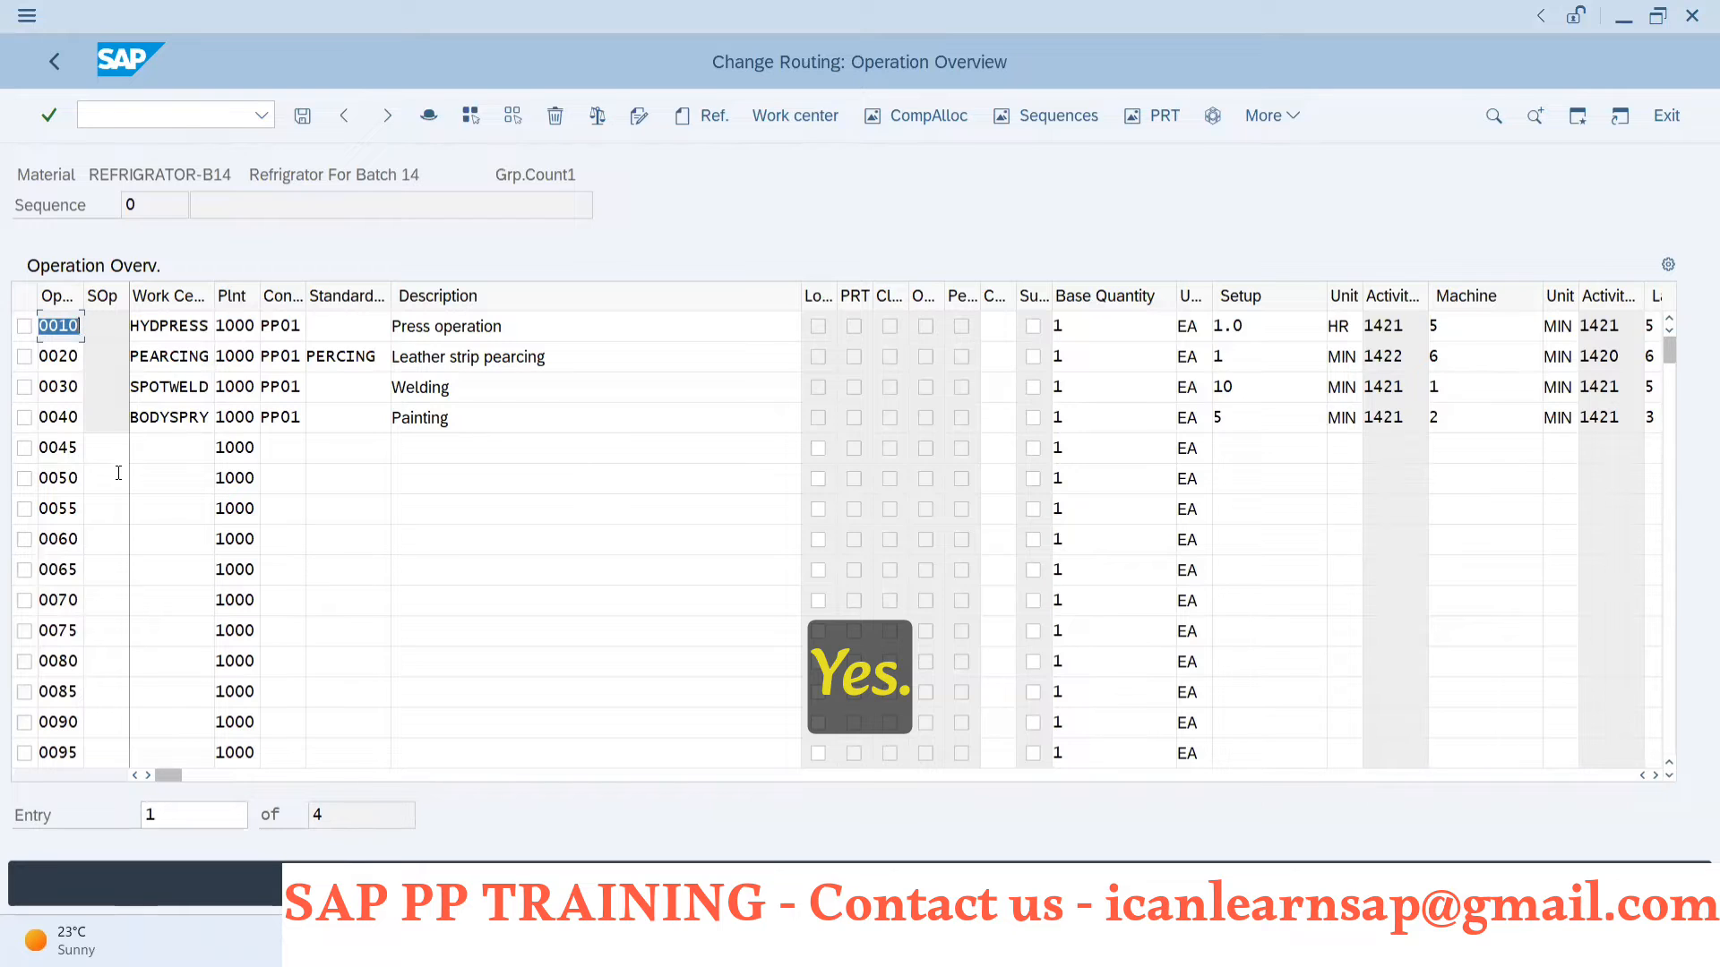
# - Enter work center WATASLY and the description "Assembly of fridge" for operation 0045
pyautogui.click(179, 453)
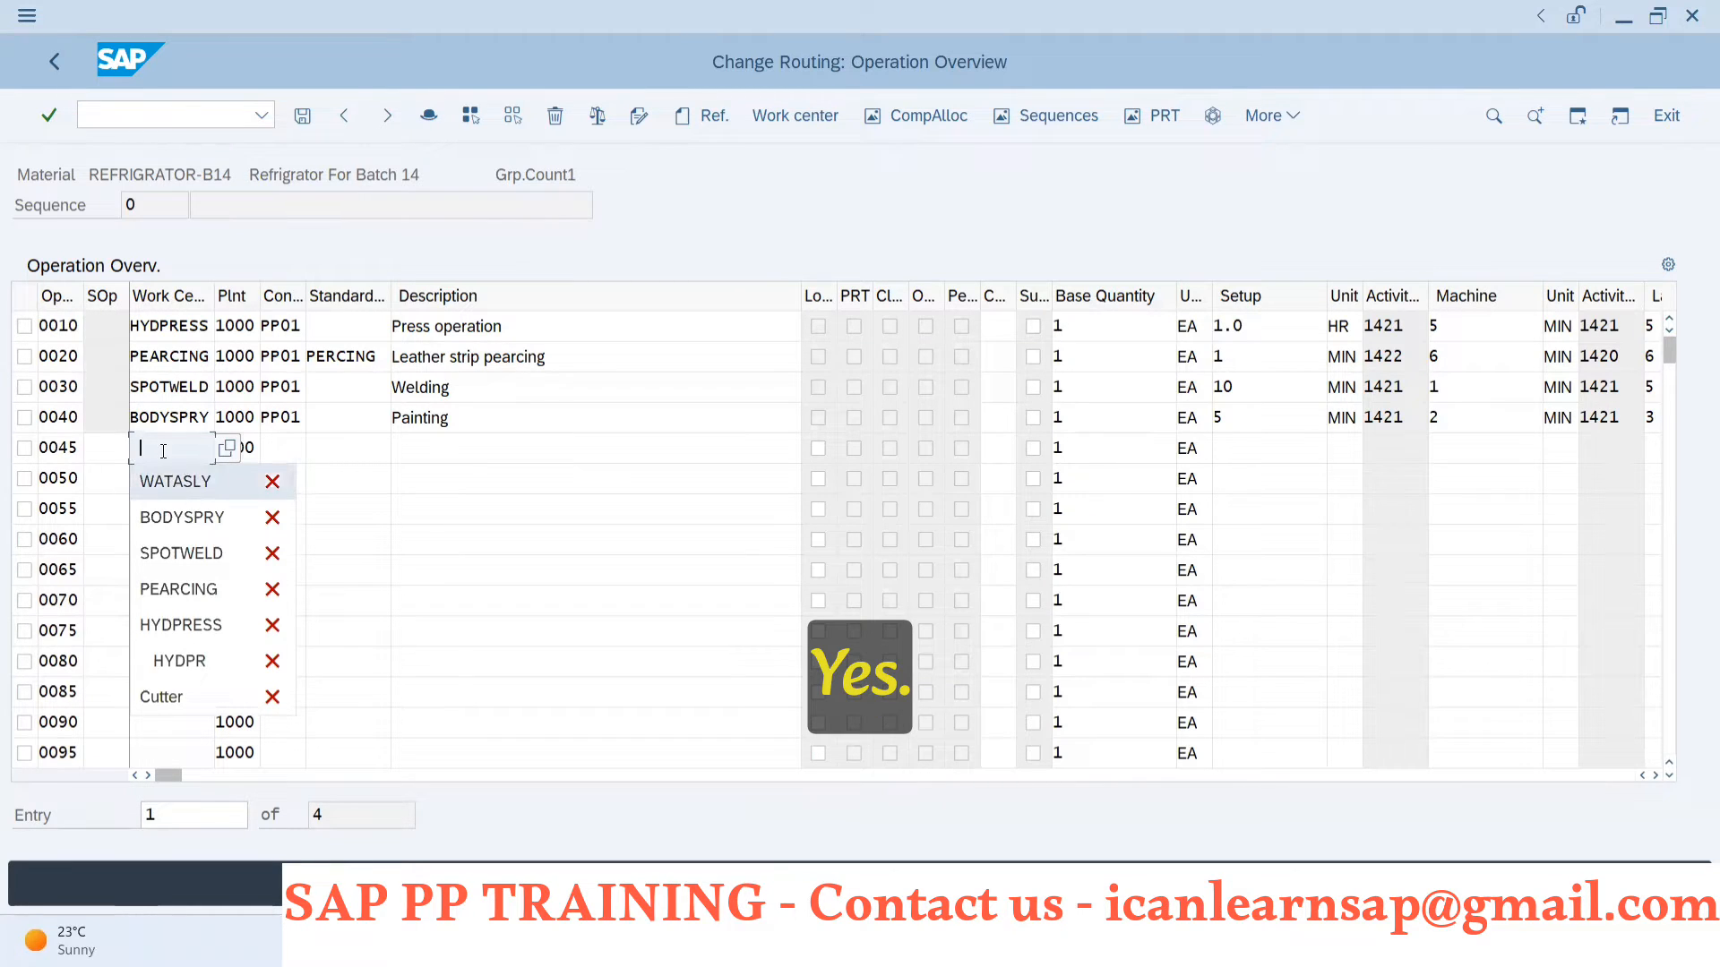
pyautogui.click(170, 486)
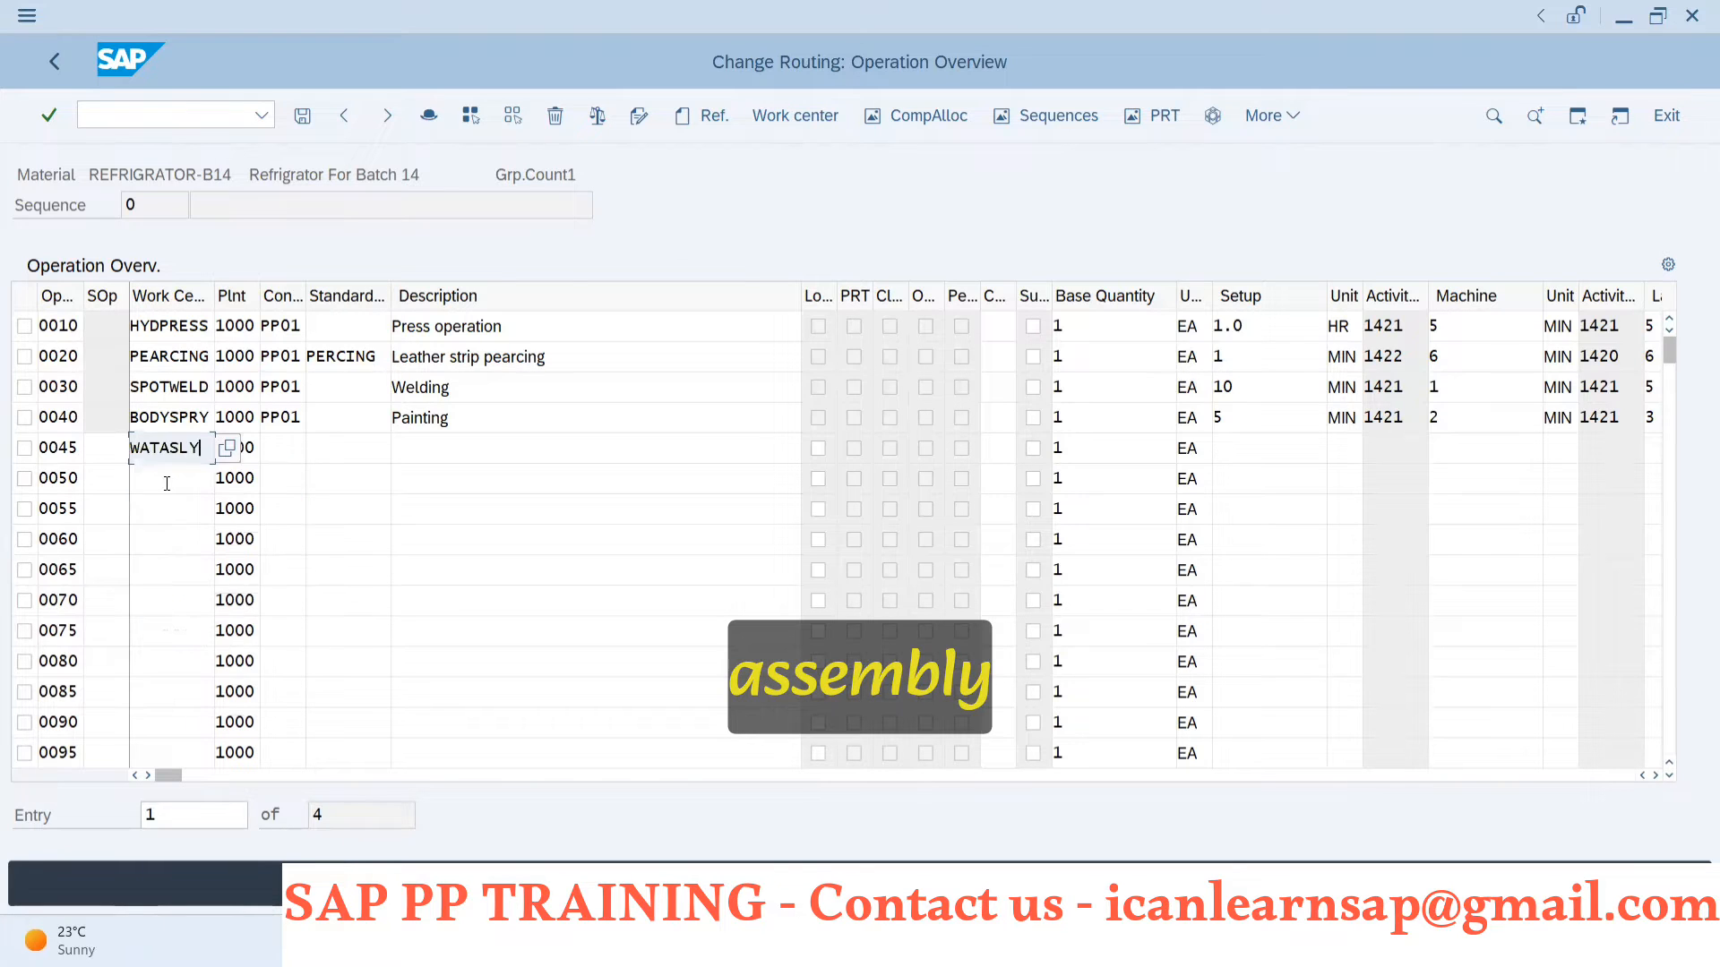
pyautogui.click(430, 448)
pyautogui.write('Ass')
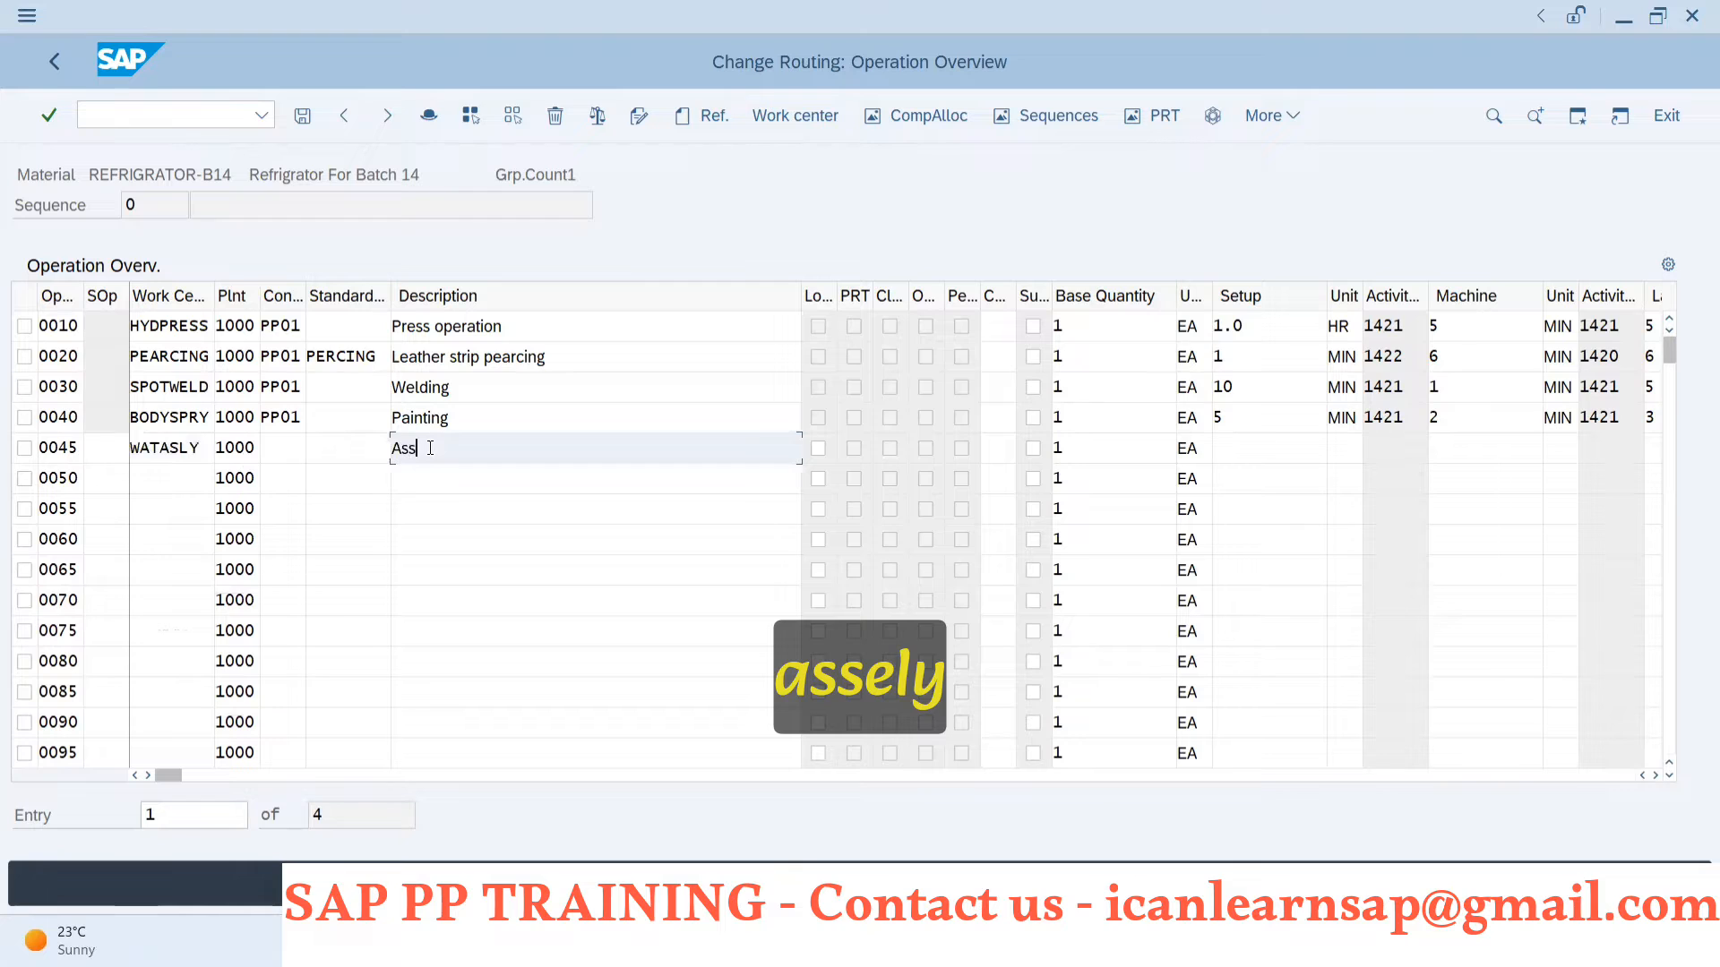
pyautogui.write('embly of ')
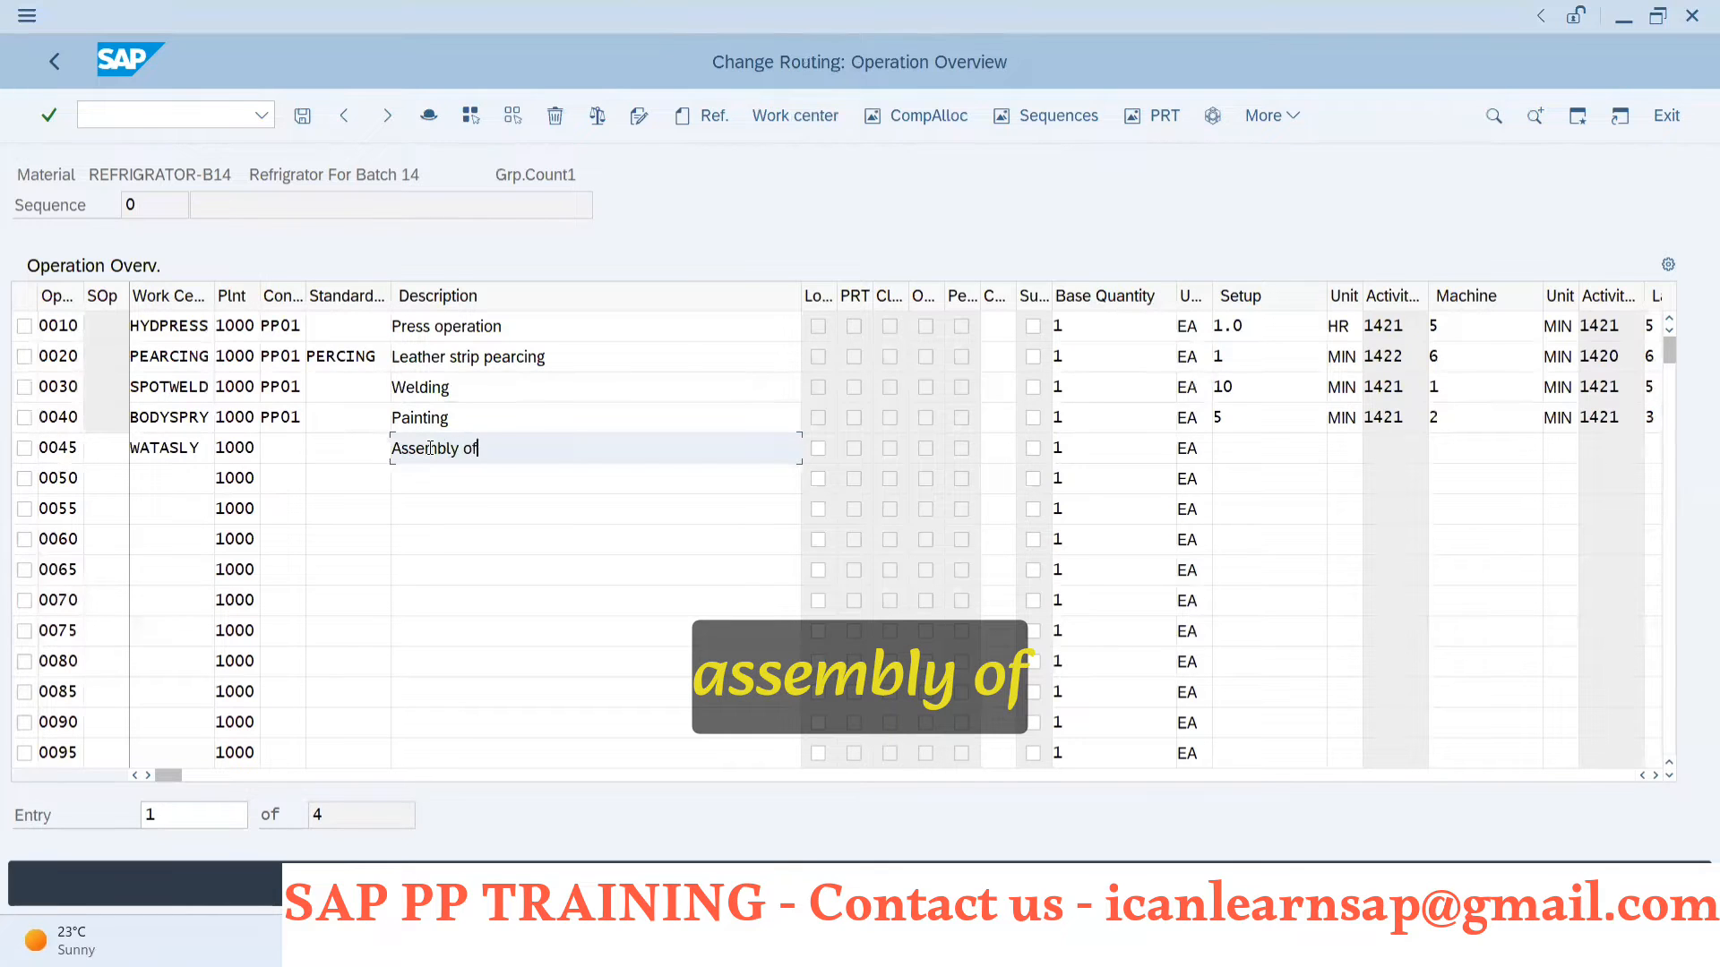
pyautogui.write('fridge')
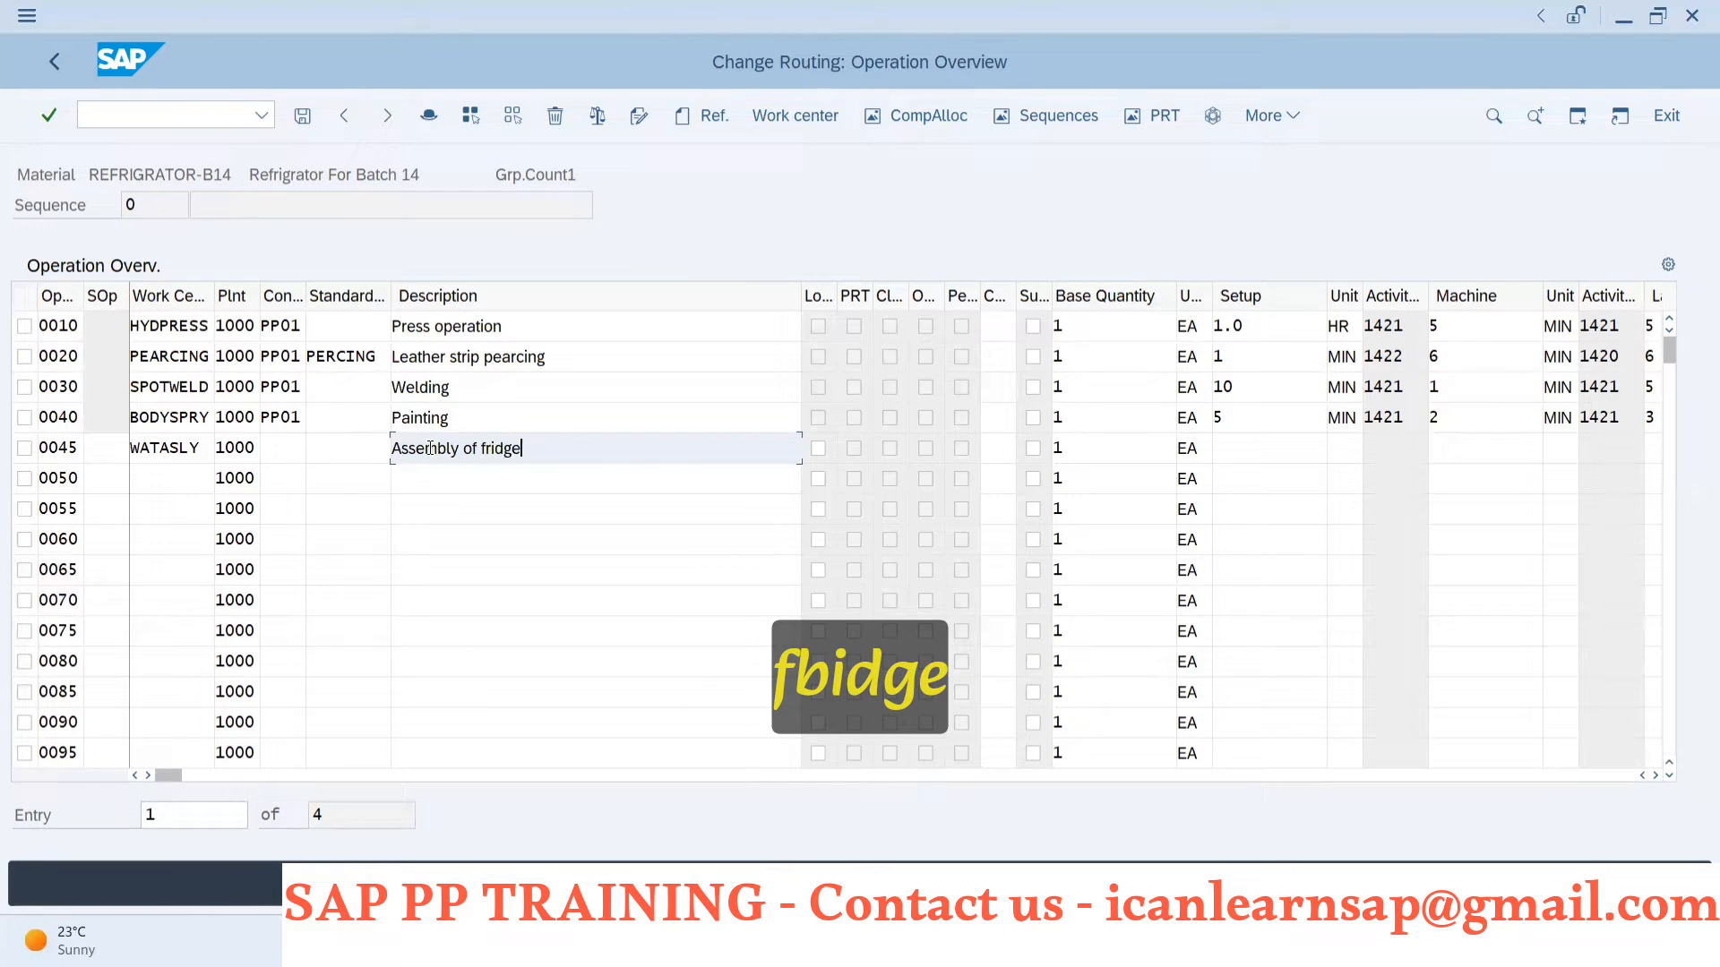
# - Set the setup time of operation 0045 to 5 MIN
pyautogui.click(1238, 436)
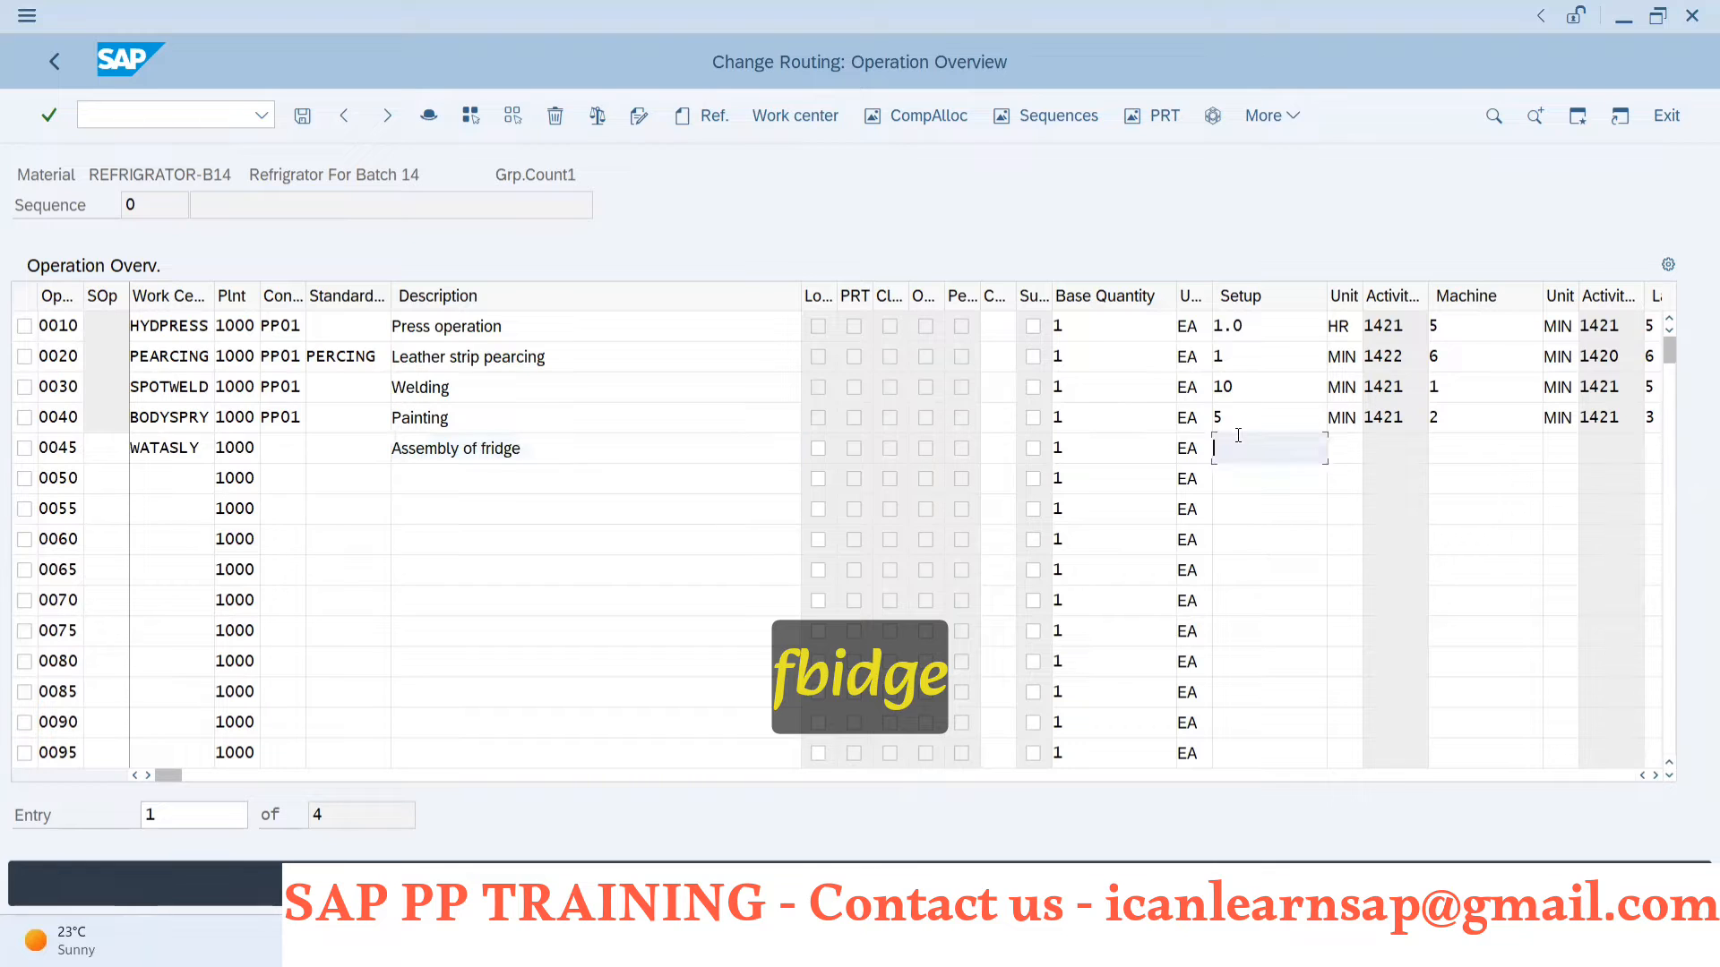
pyautogui.write('1')
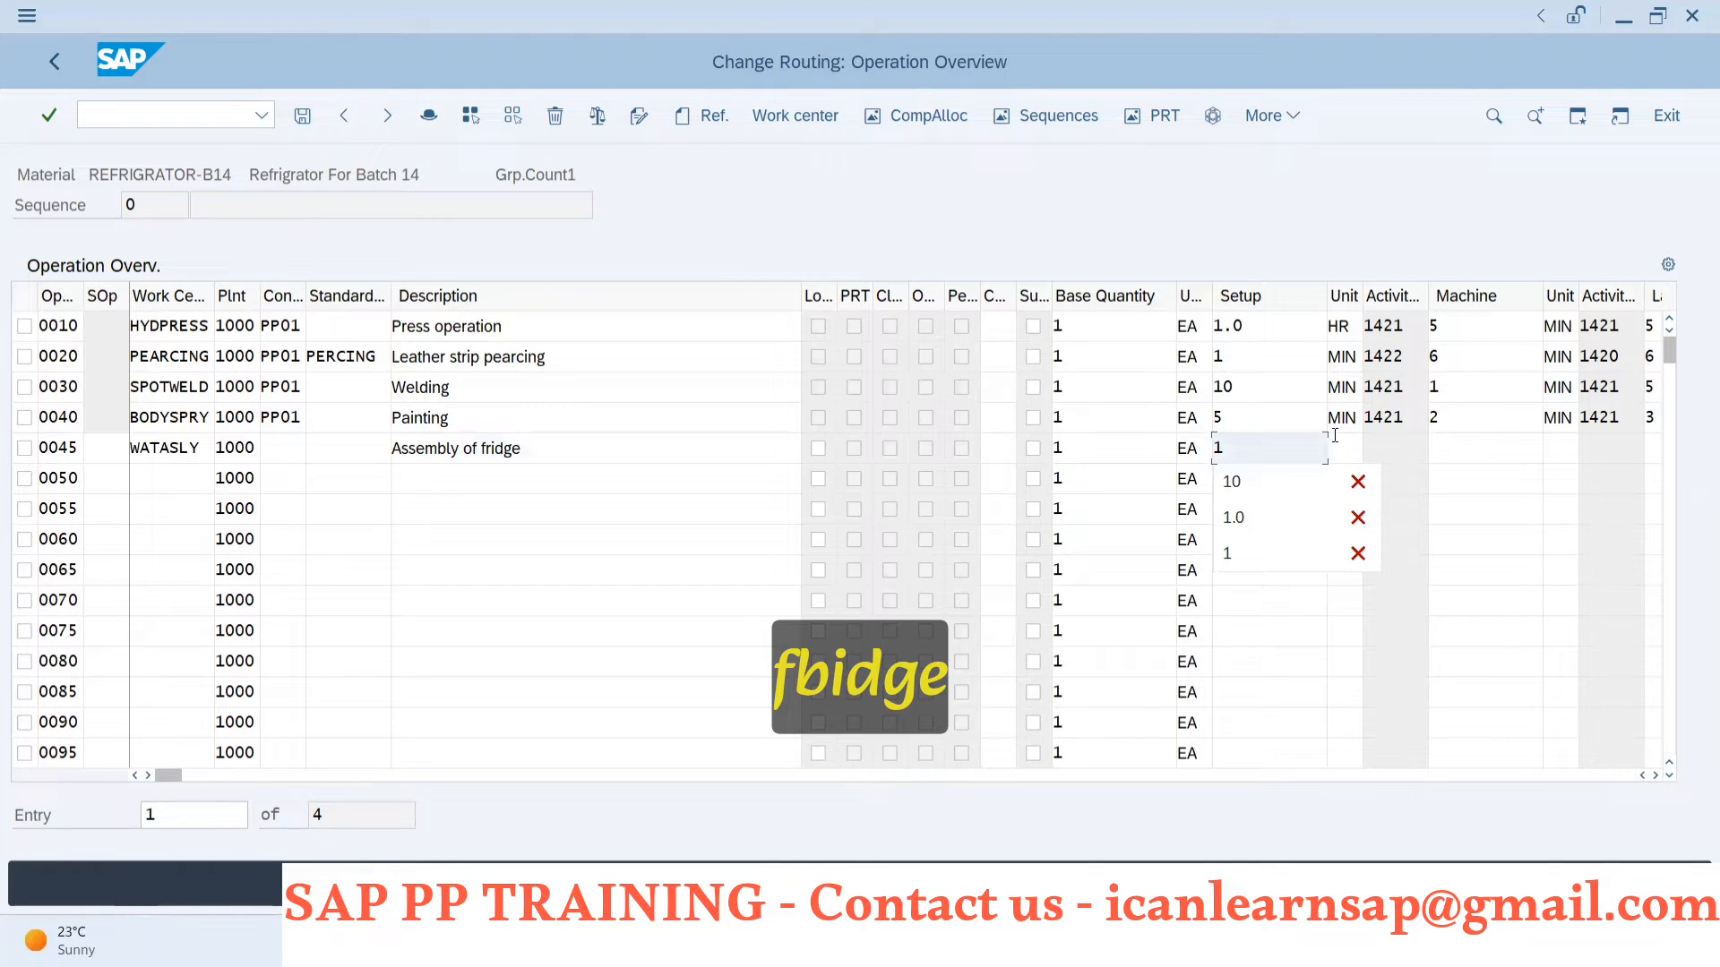
pyautogui.press('BackSpace')
pyautogui.write('5')
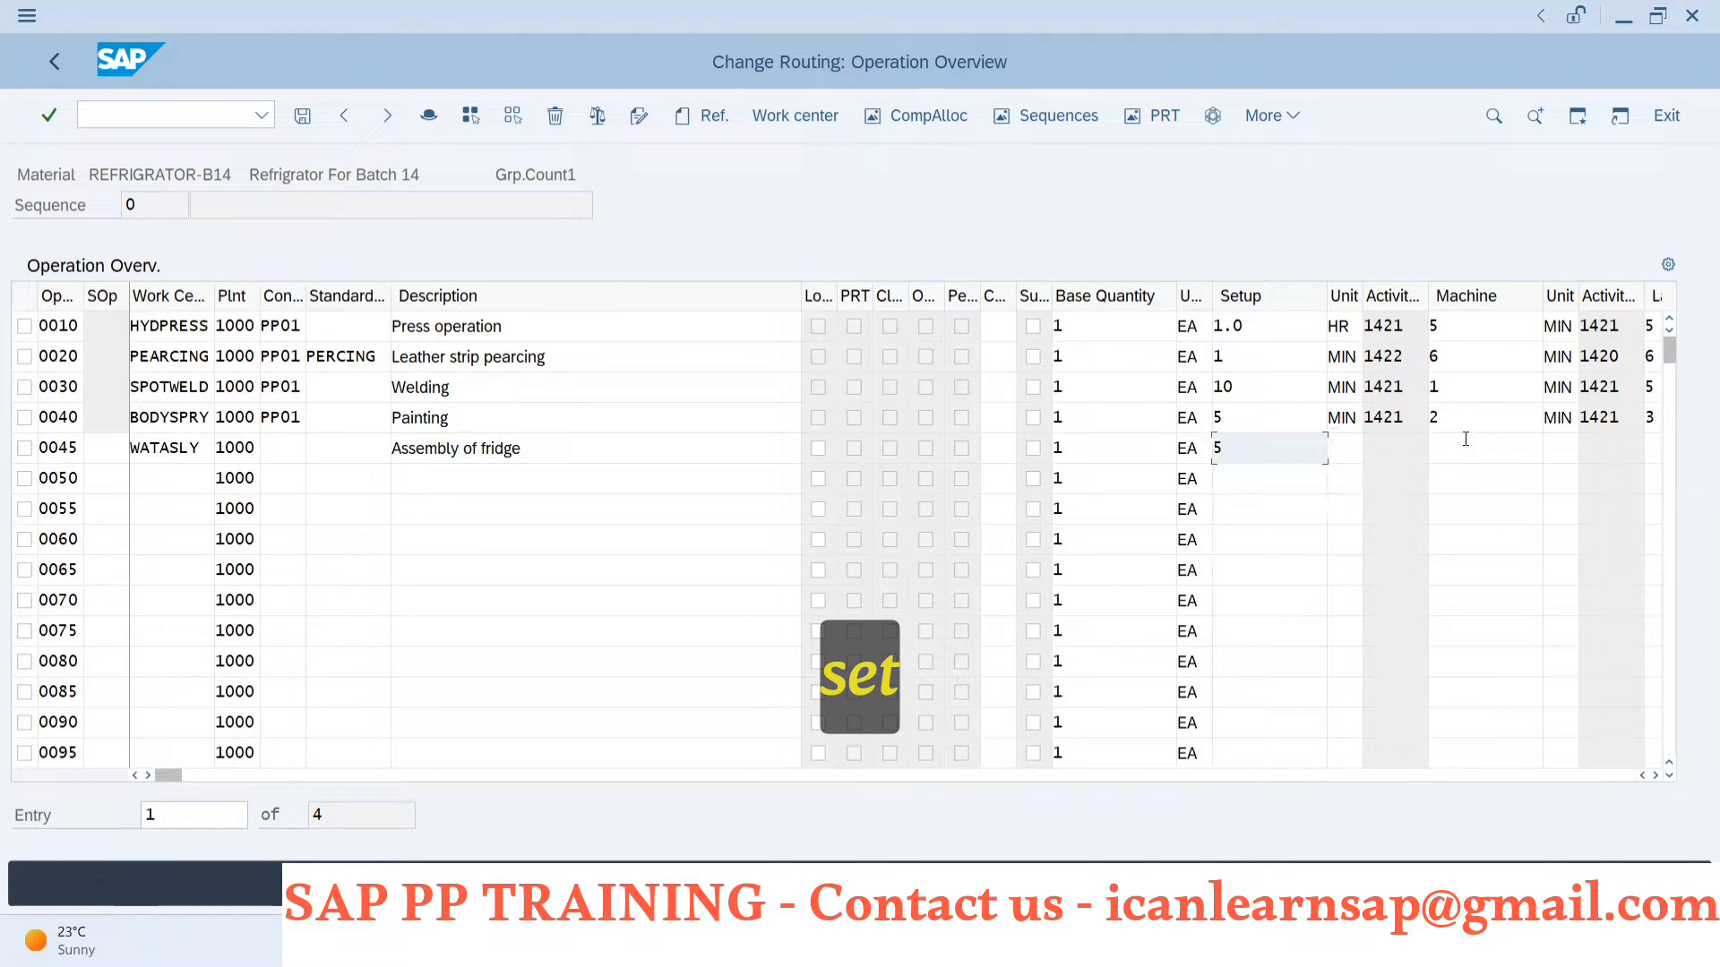
pyautogui.click(1354, 448)
pyautogui.write('MI')
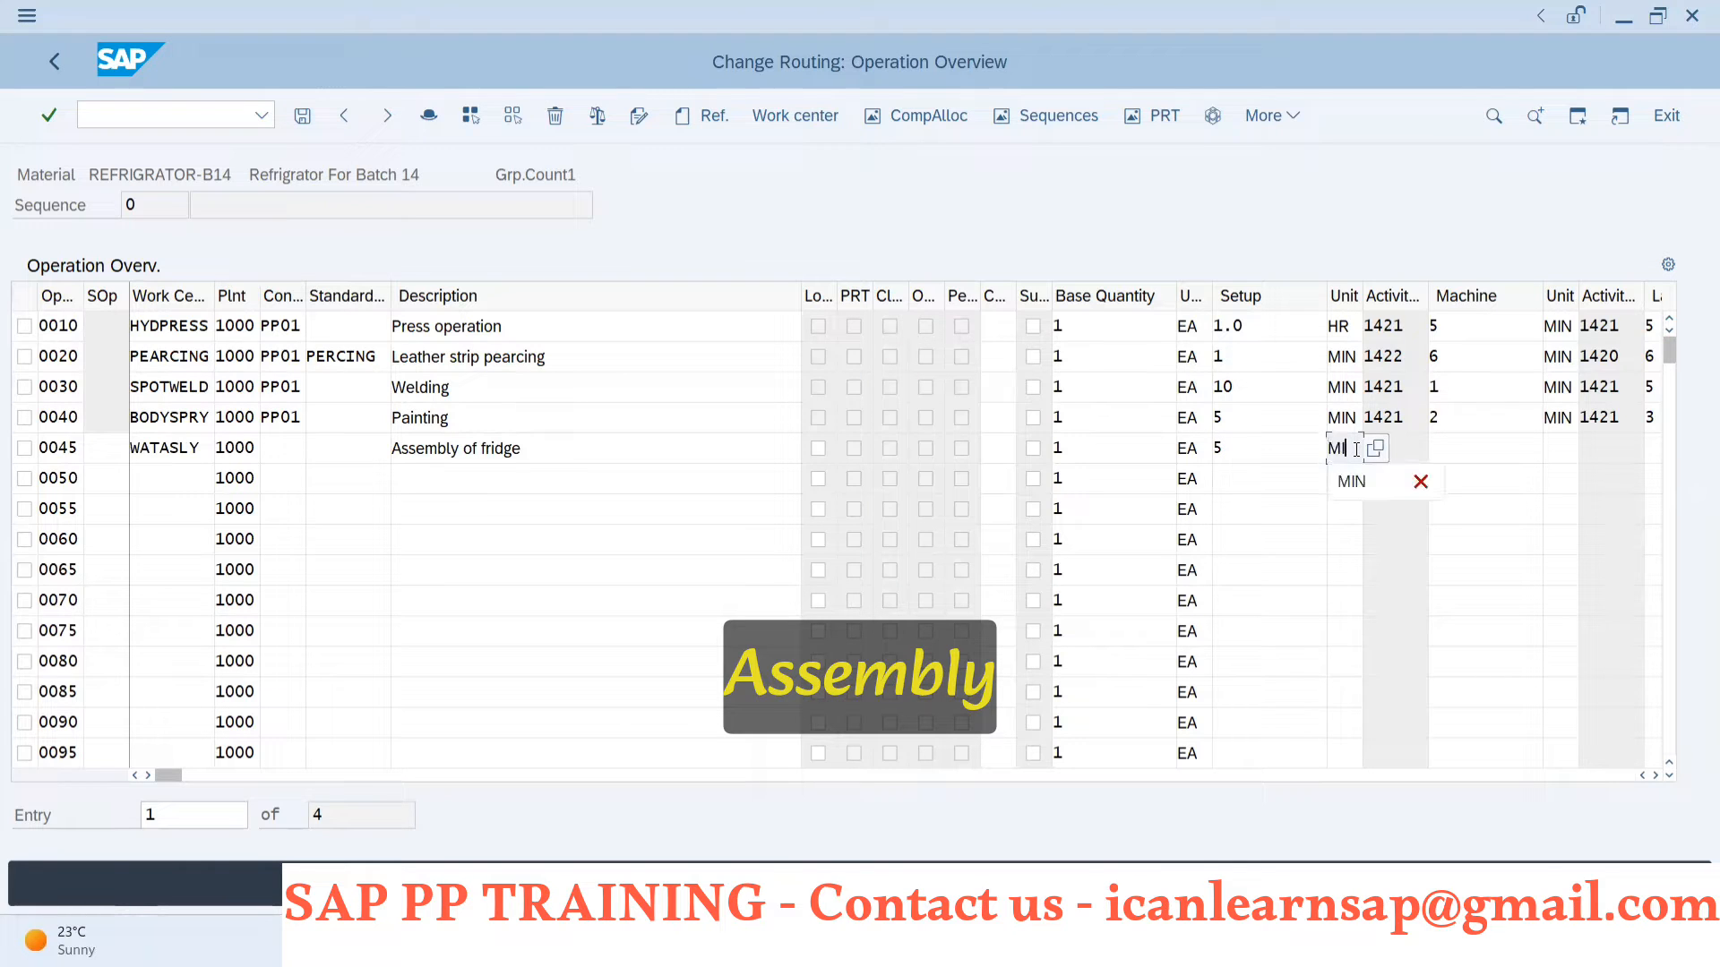
pyautogui.write('N')
# - Set the machine time of operation 0045 to 5 MIN and its labor value to 5
pyautogui.click(1474, 448)
pyautogui.write('5')
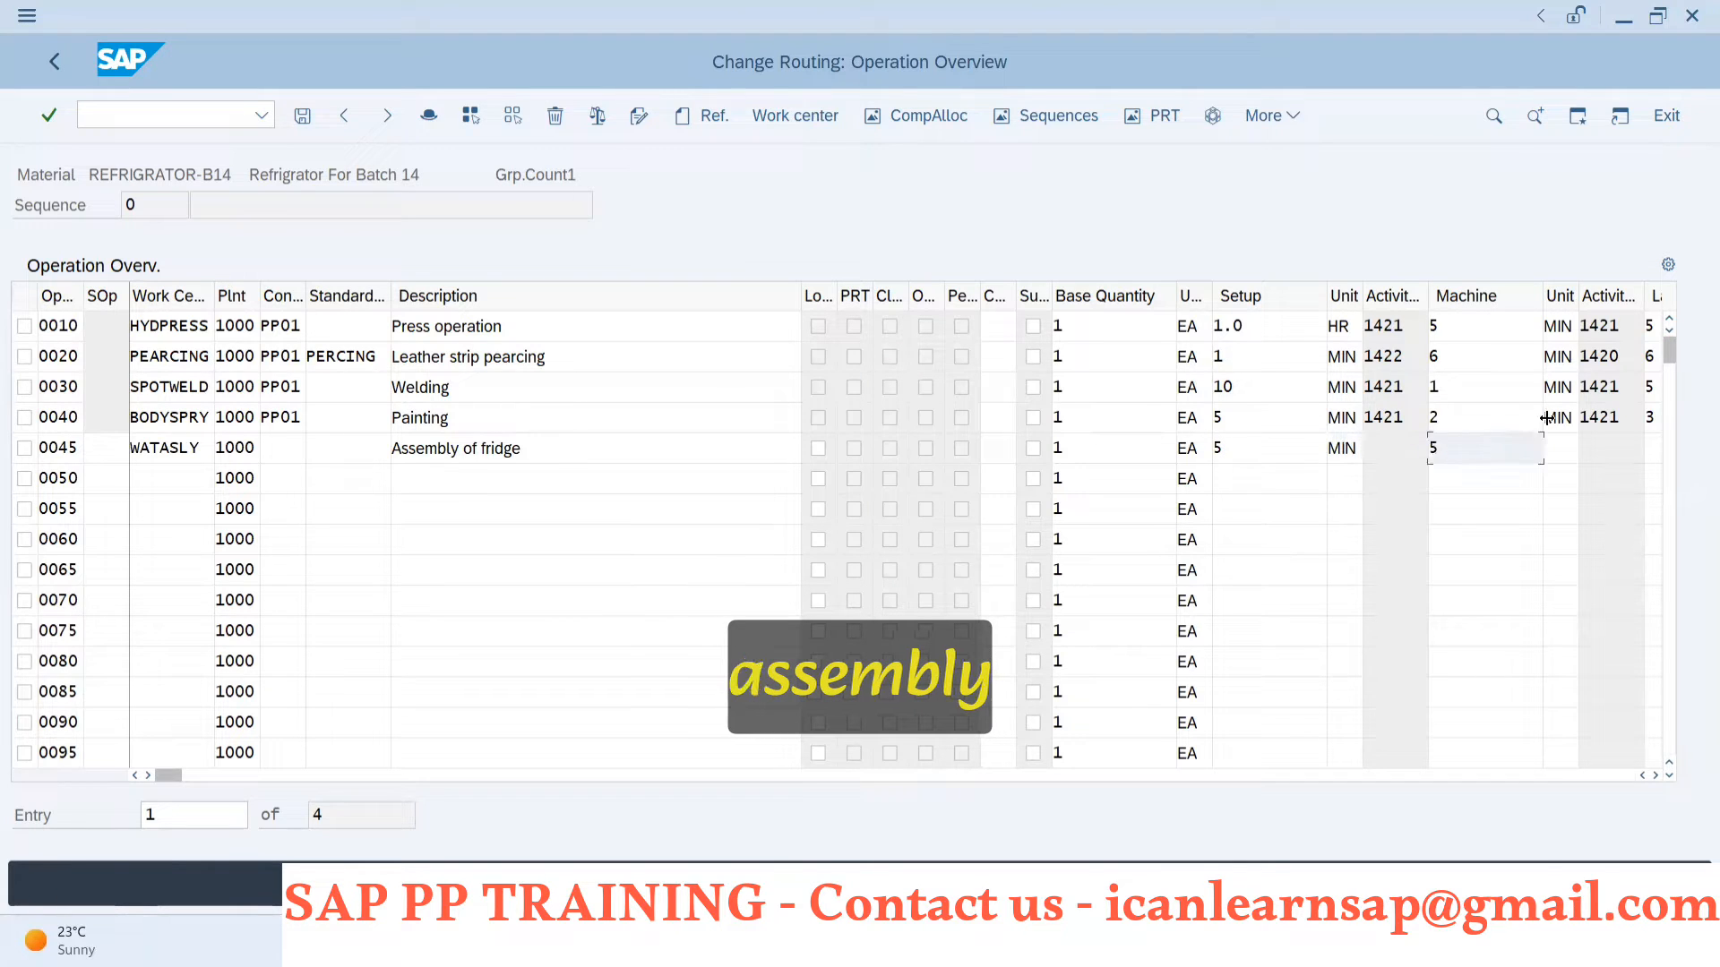
pyautogui.click(1559, 448)
pyautogui.write('MI')
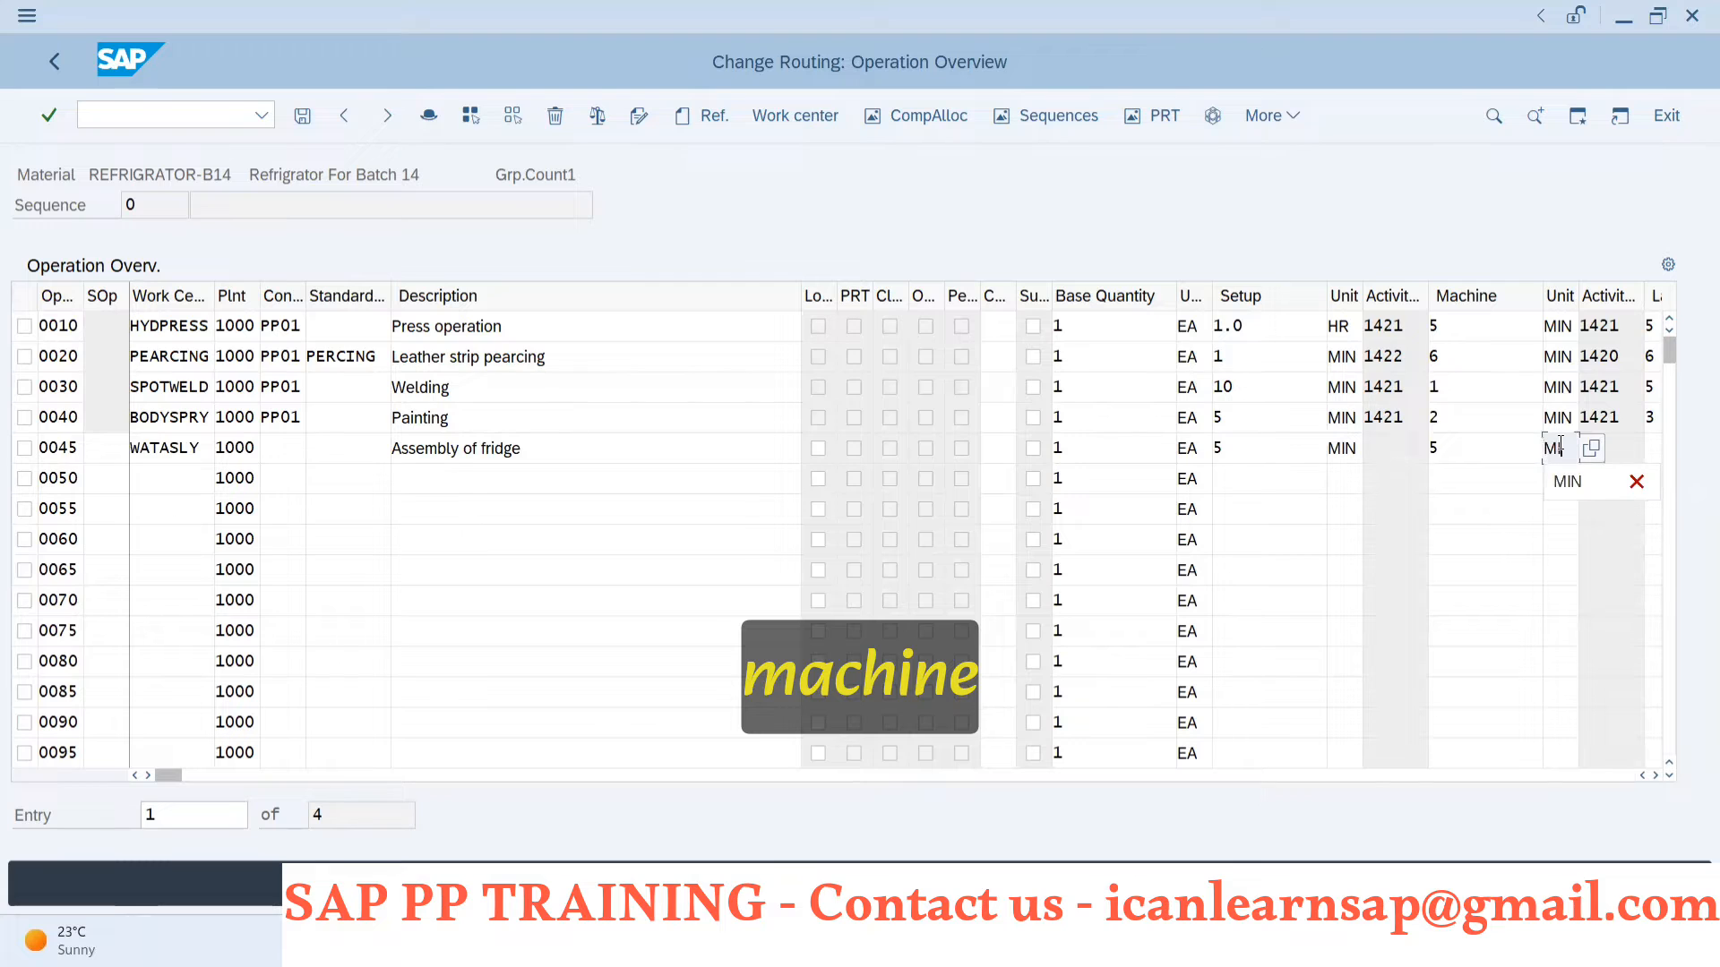
pyautogui.write('n')
pyautogui.click(1650, 448)
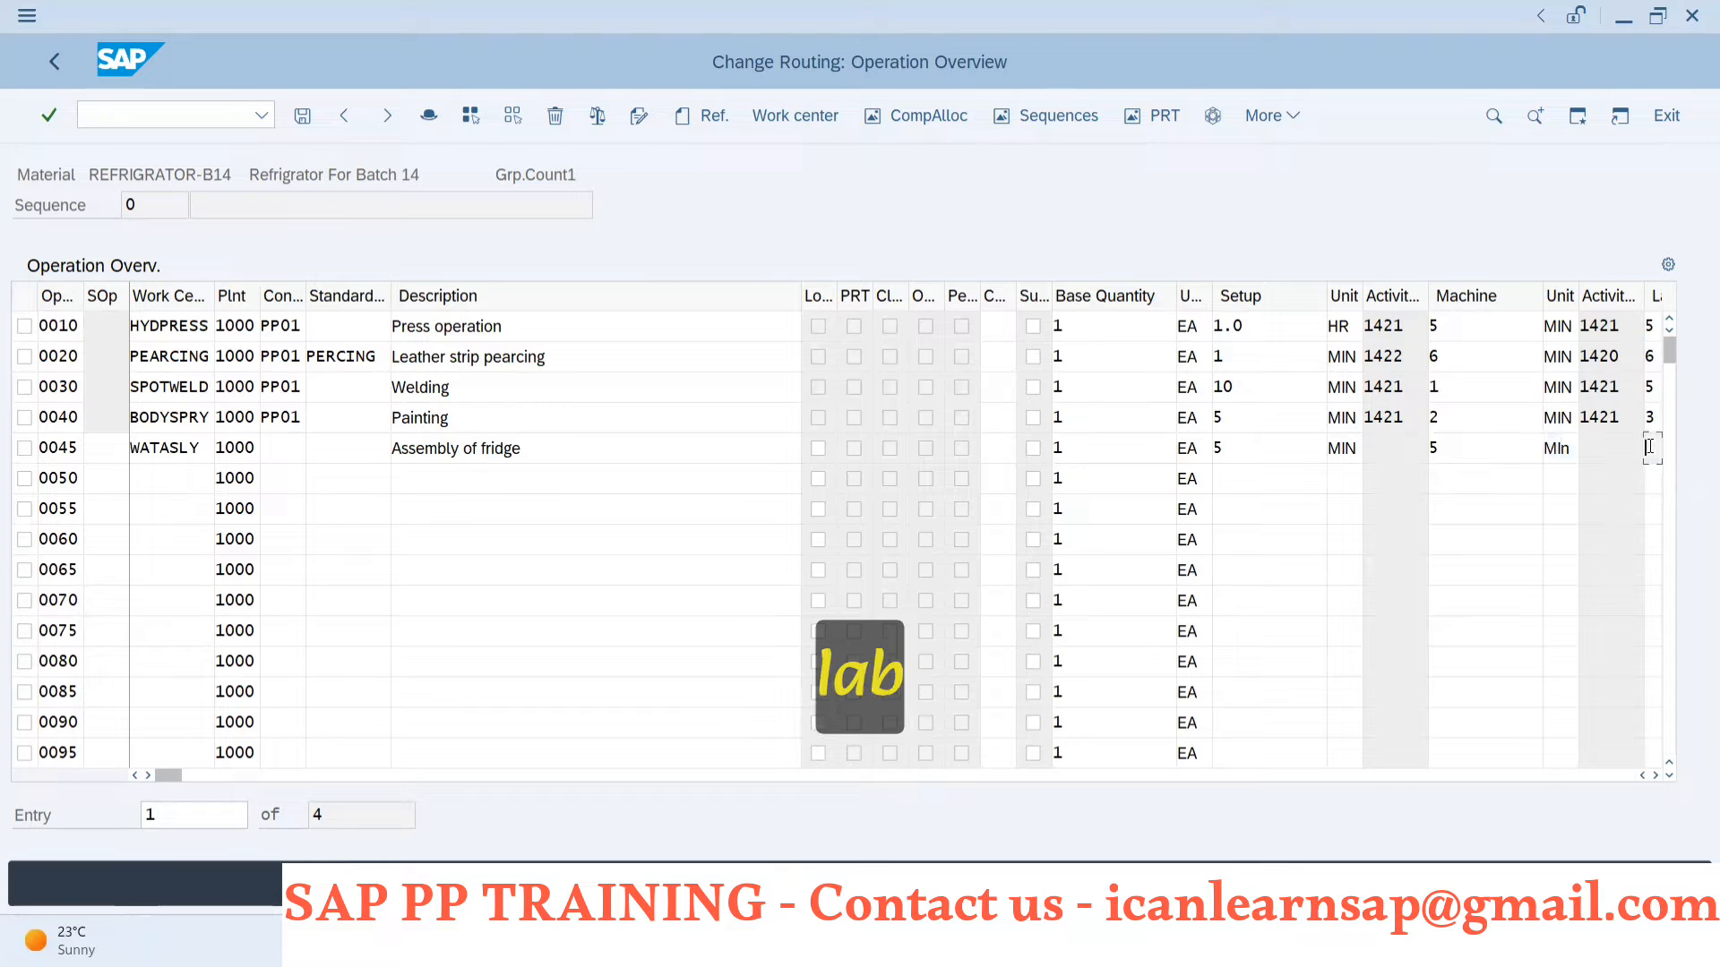
pyautogui.write('5')
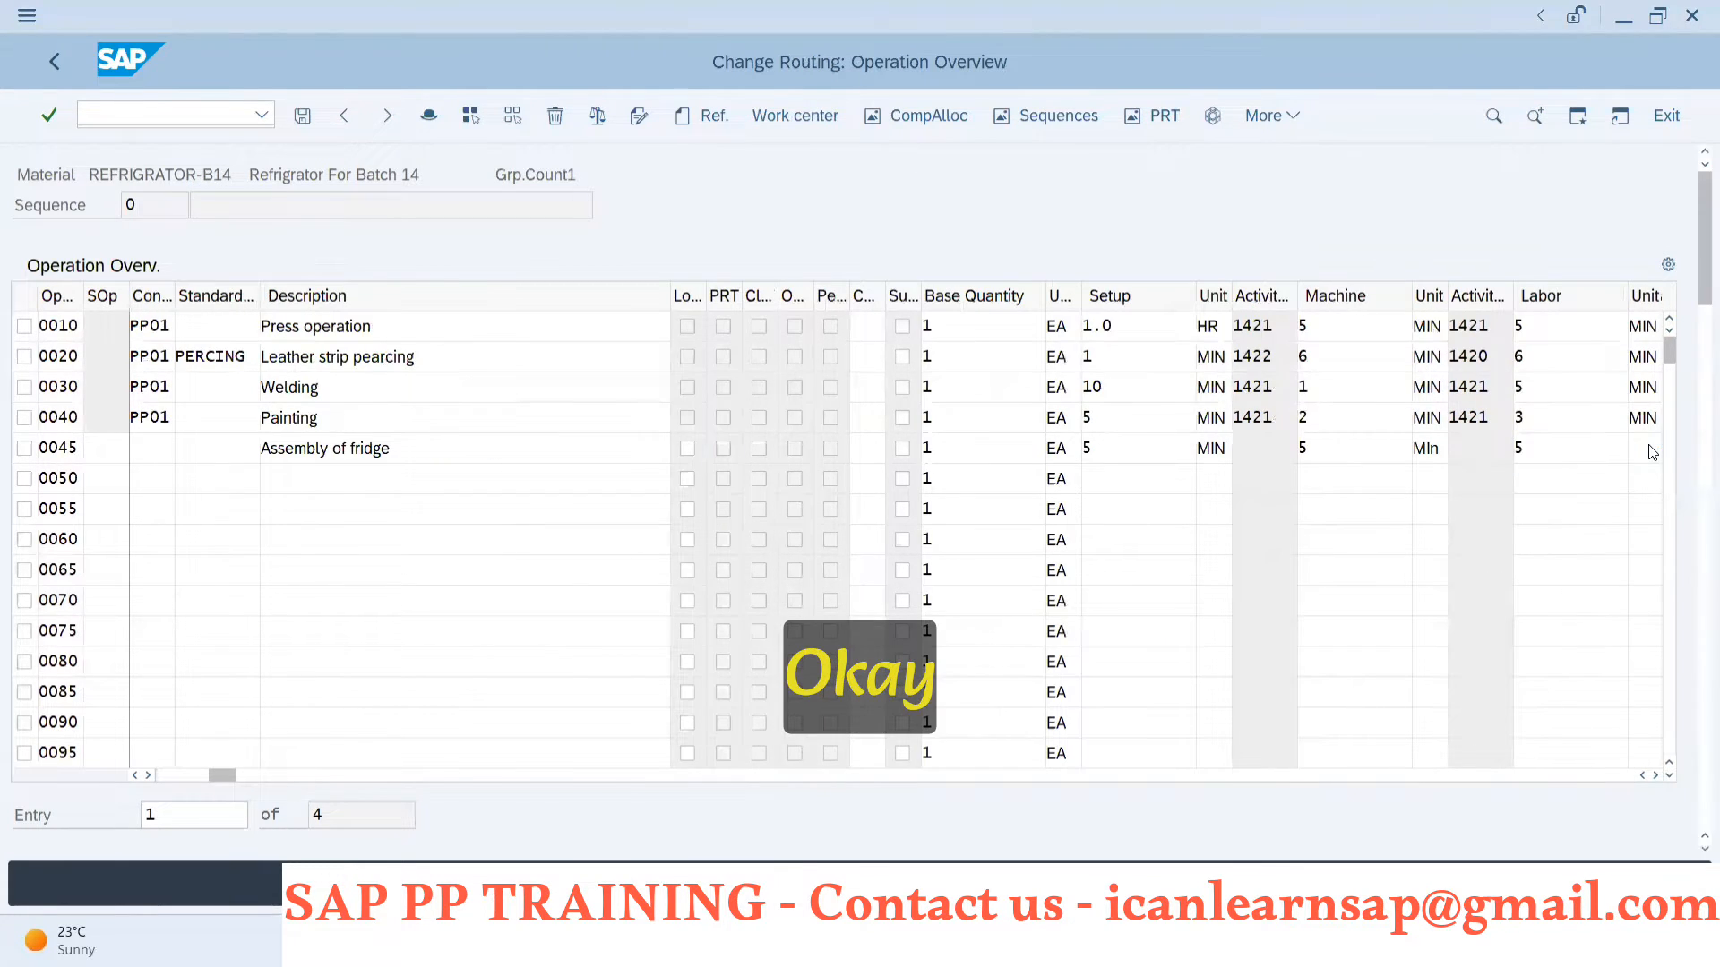
# - Open the details of operation 0045, set its labor unit to MIN, and submit the operation
pyautogui.doubleClick(1652, 452)
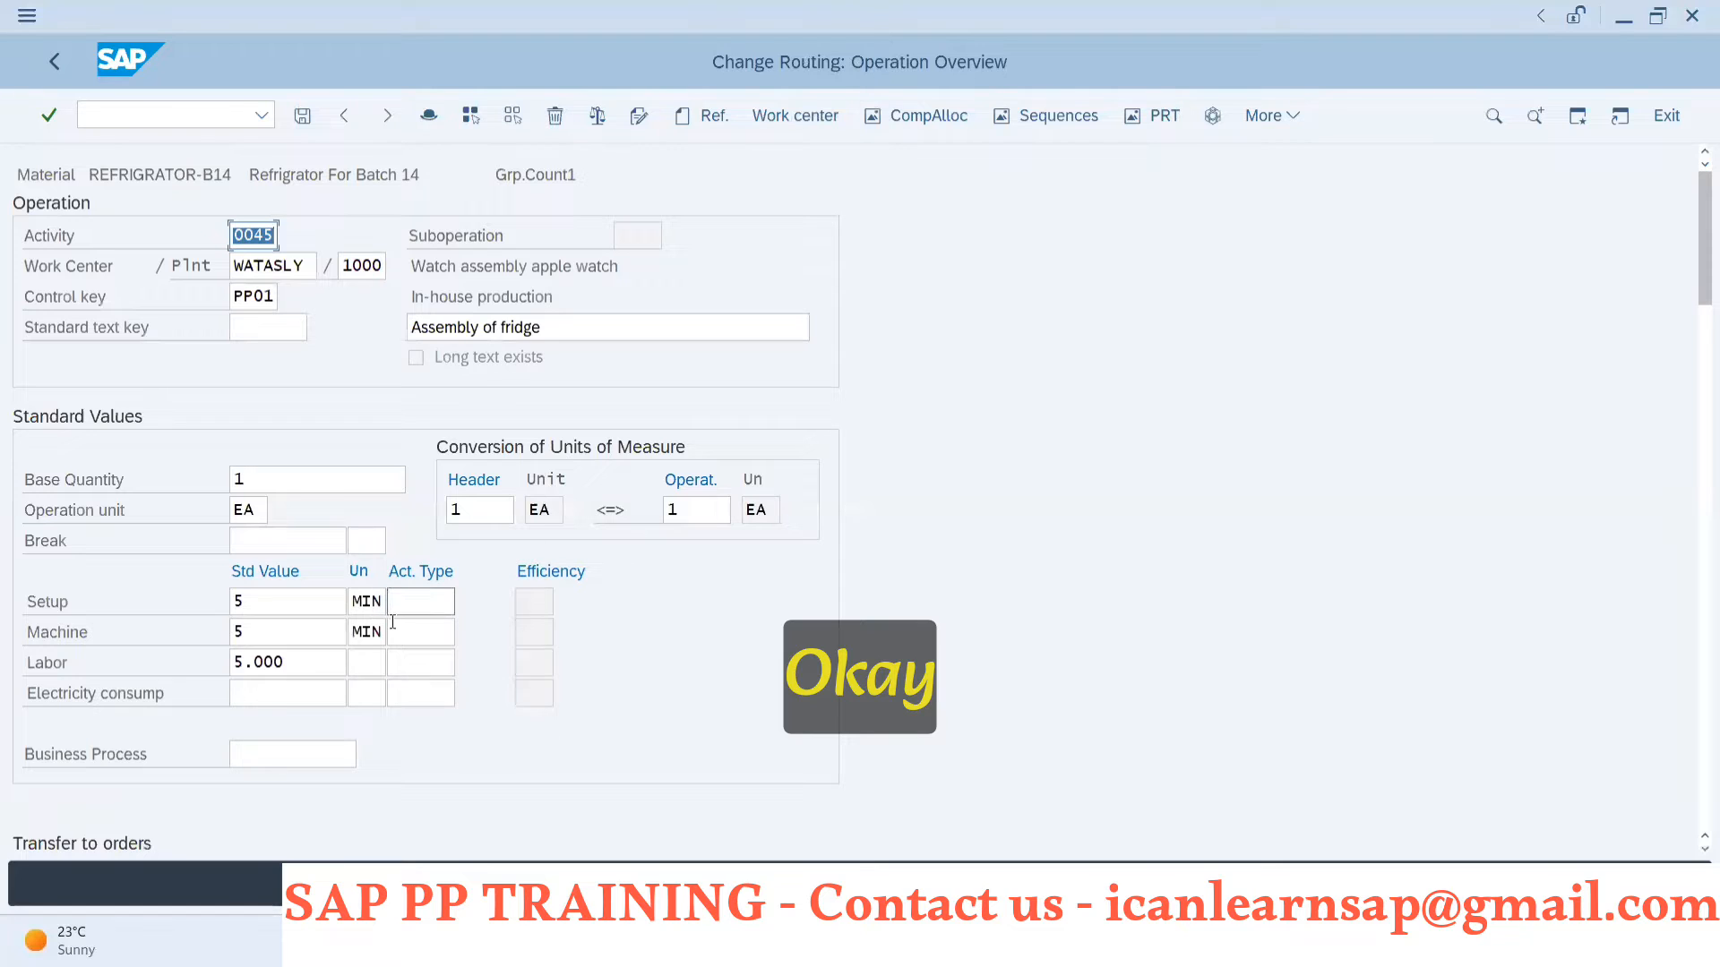
pyautogui.click(367, 665)
pyautogui.write('MIN')
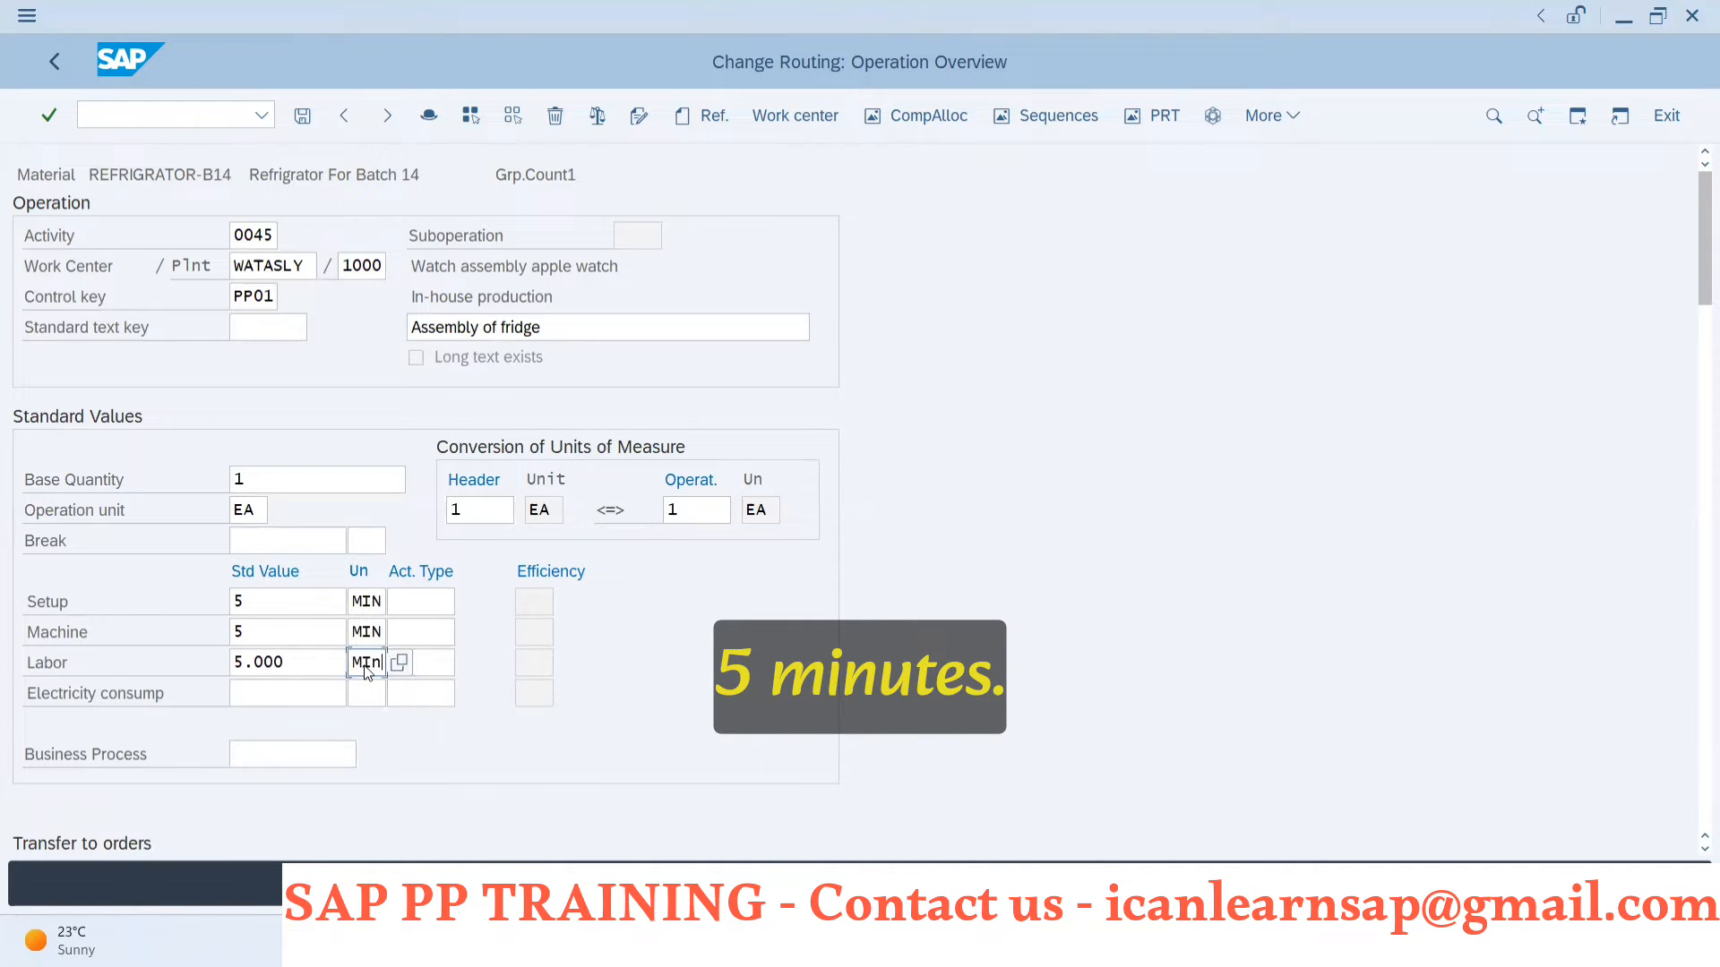
pyautogui.press('Return')
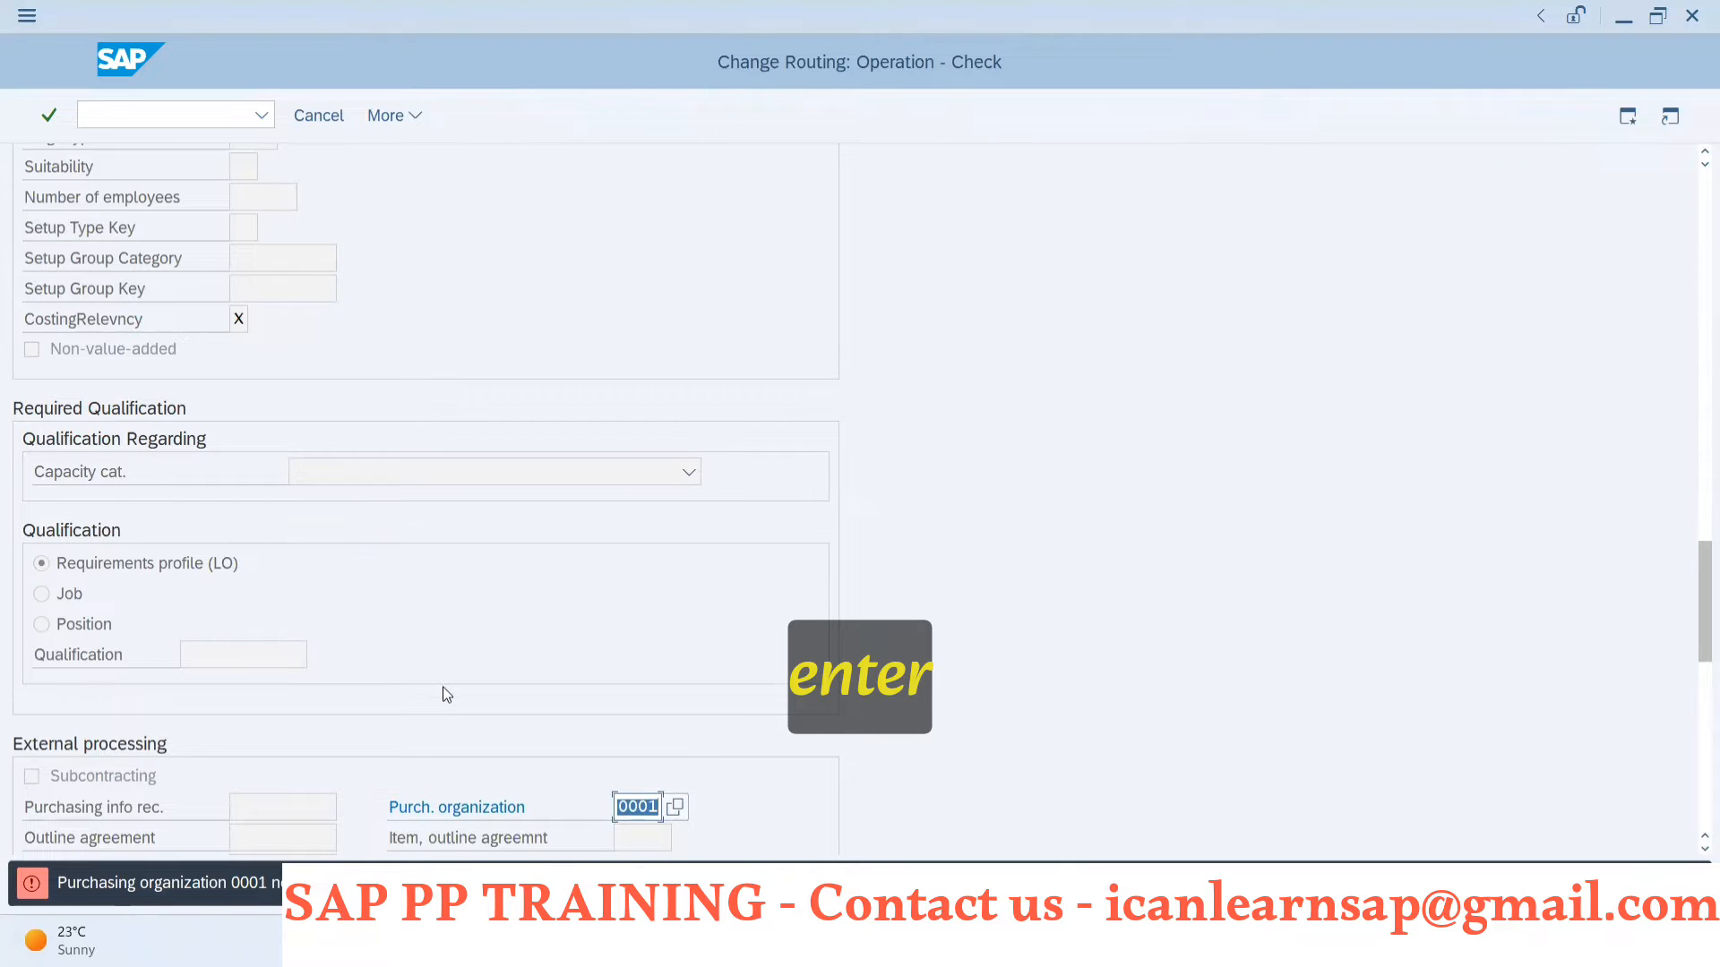
# - Cancel the operation check and discard the entries for operation 0045
pyautogui.scroll(5, 443, 686)
pyautogui.scroll(2, 445, 694)
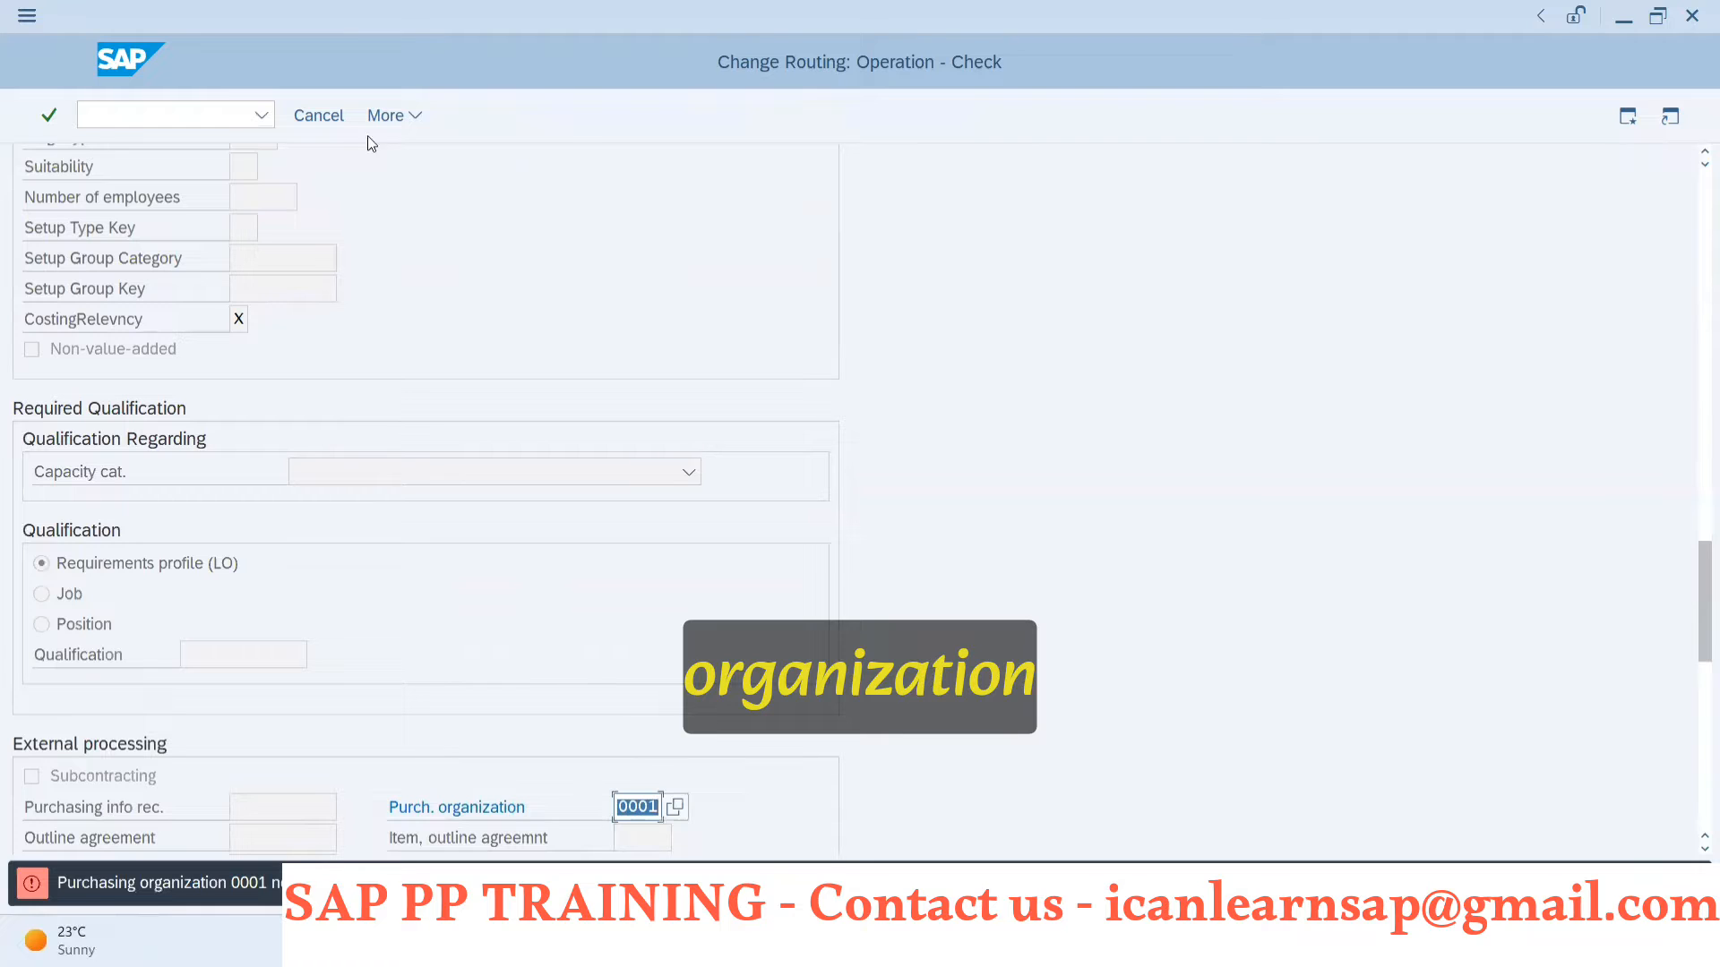
pyautogui.click(318, 116)
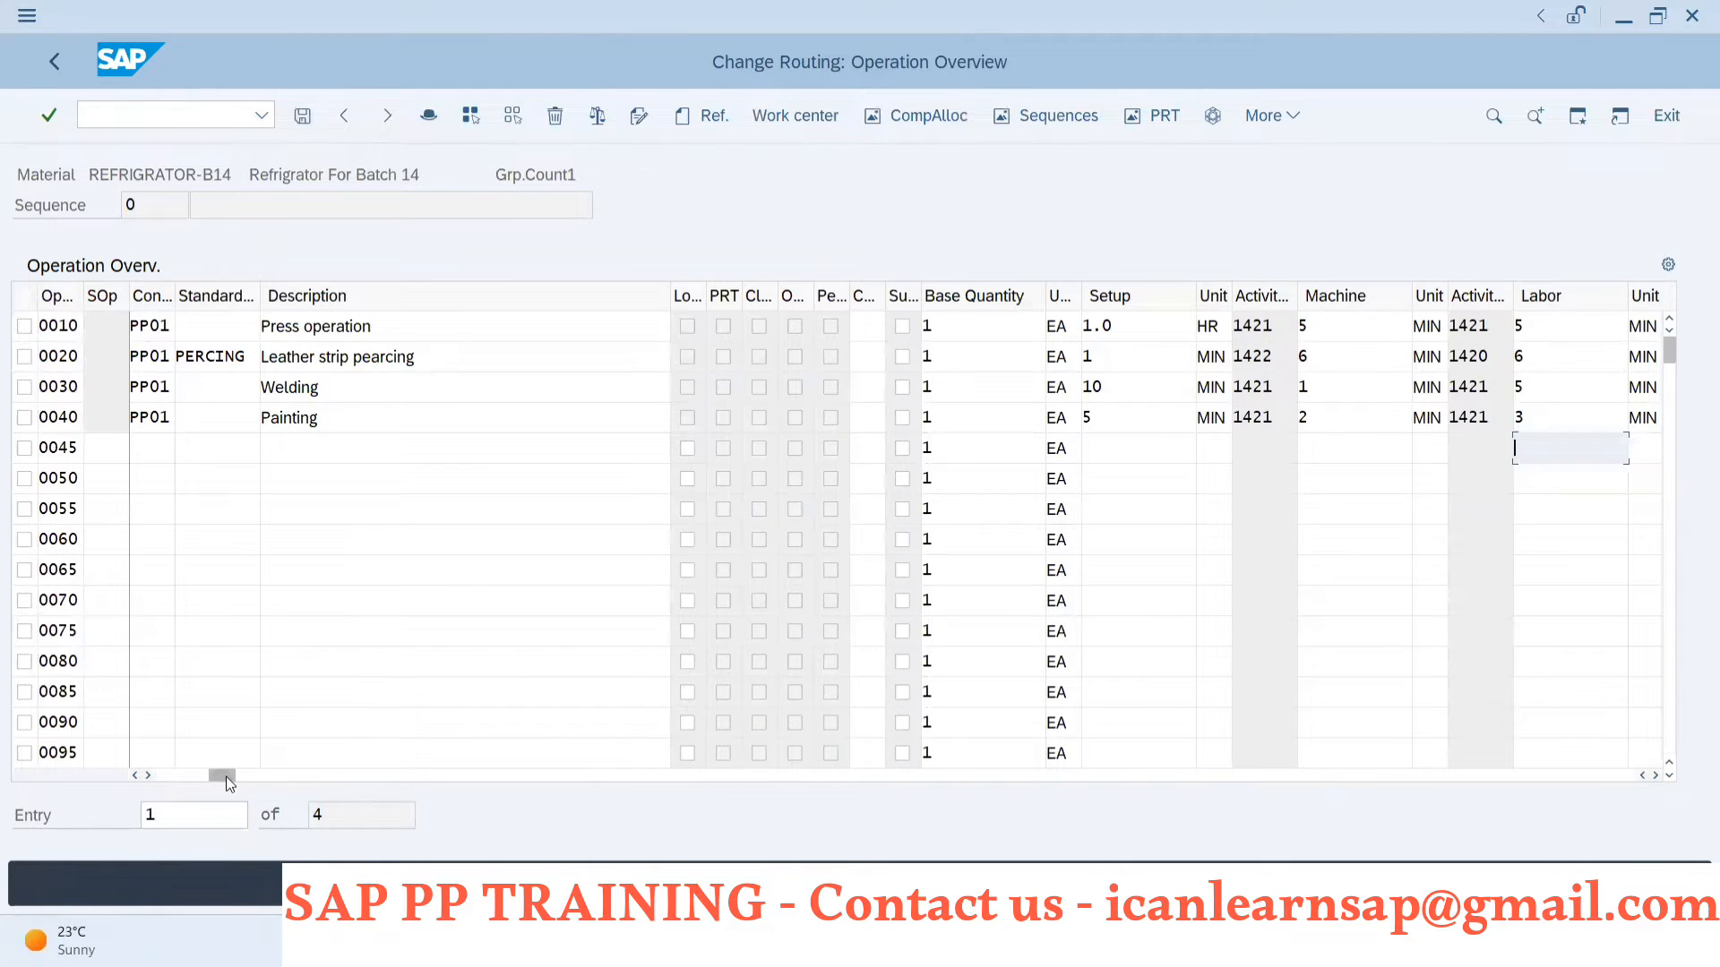
pyautogui.moveTo(224, 776); pyautogui.dragTo(95, 783)
pyautogui.click(150, 447)
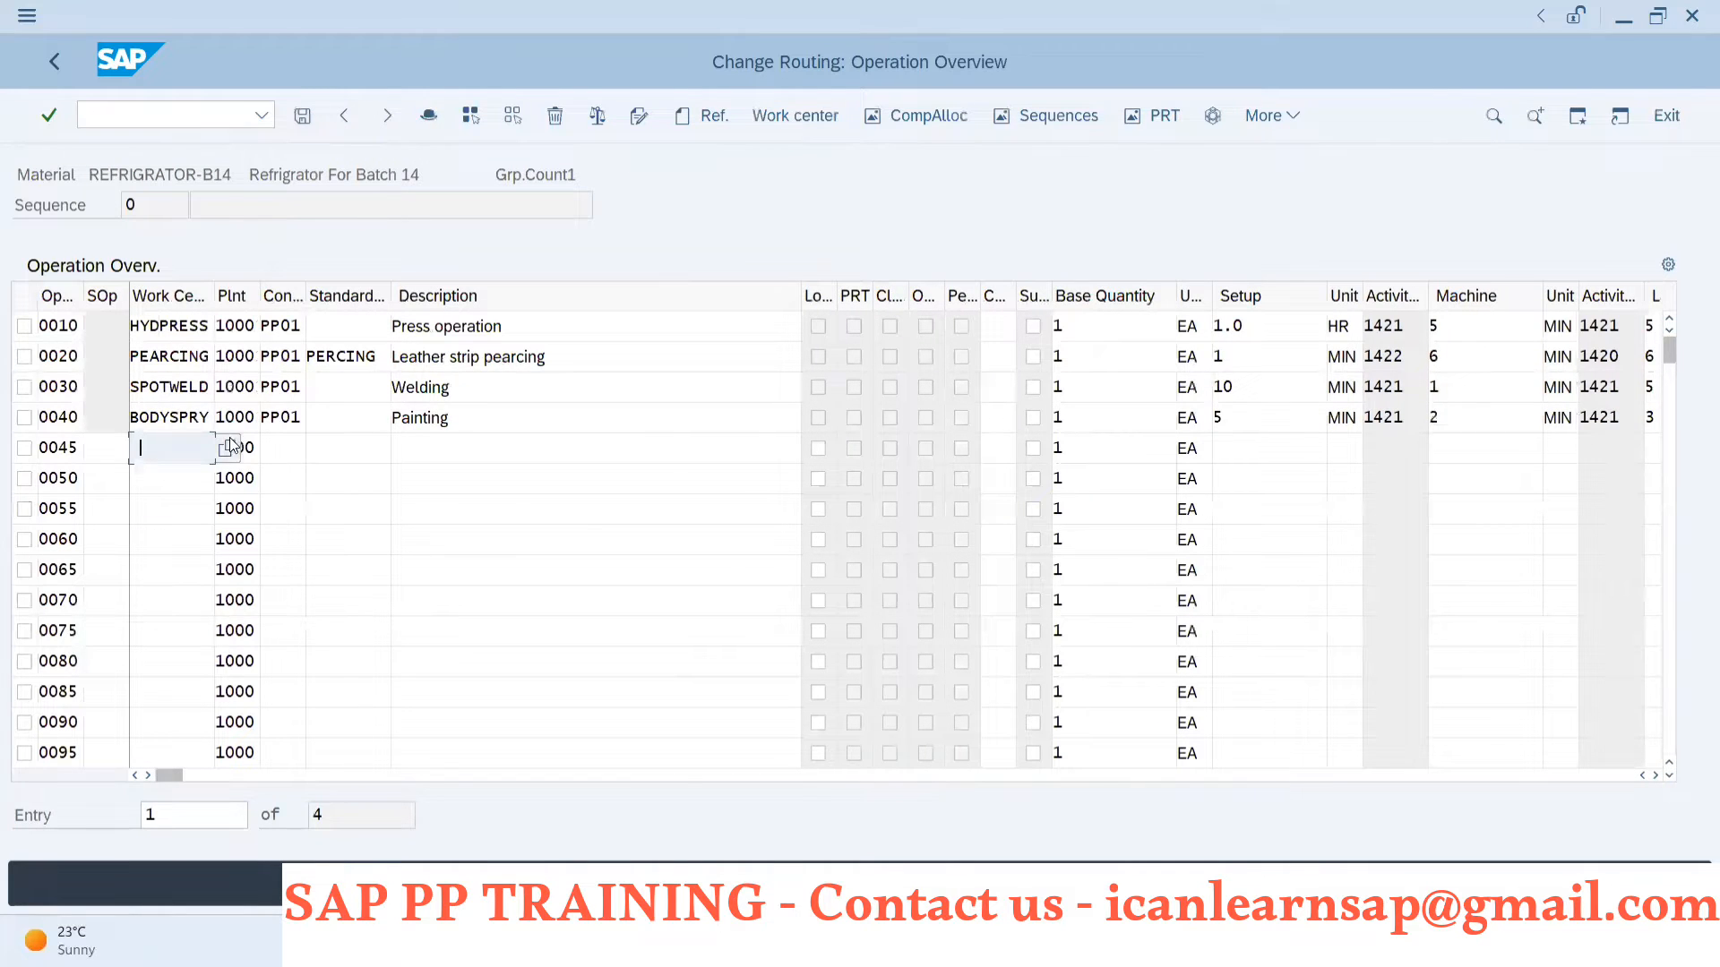
pyautogui.click(201, 448)
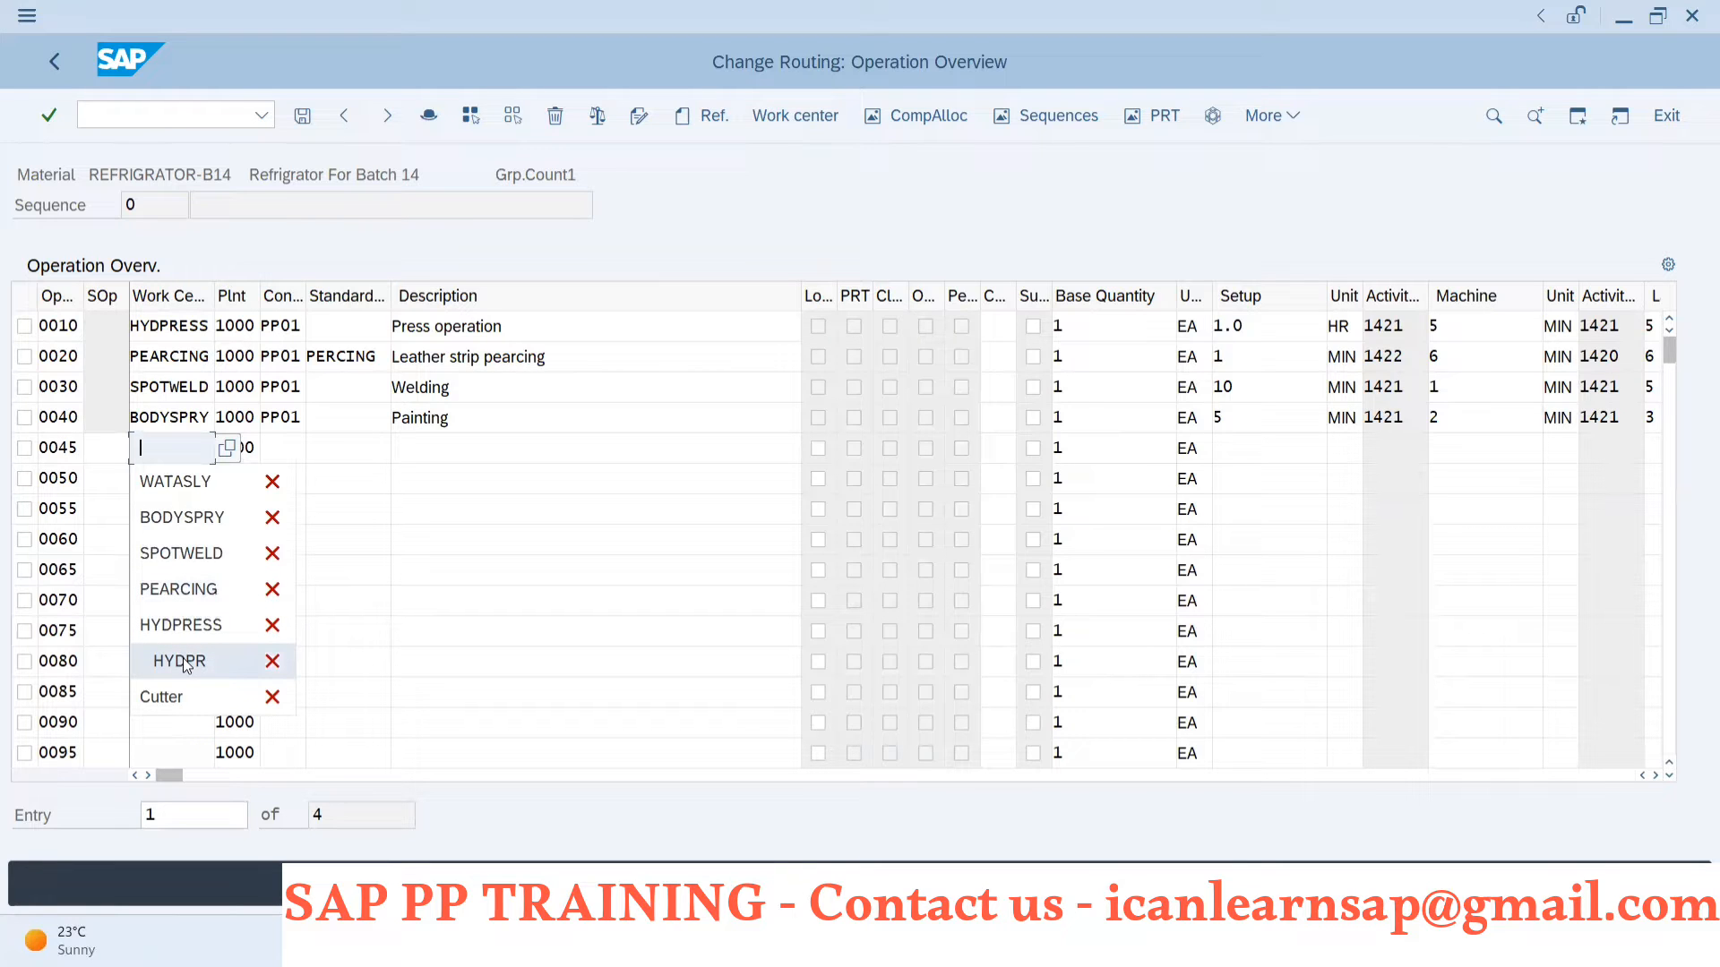
pyautogui.click(488, 489)
# - Consult the BOM item overview of REFRIGRATOR-B14, return to its routing, and save the routing
pyautogui.hotkey('alt', 'Tab')
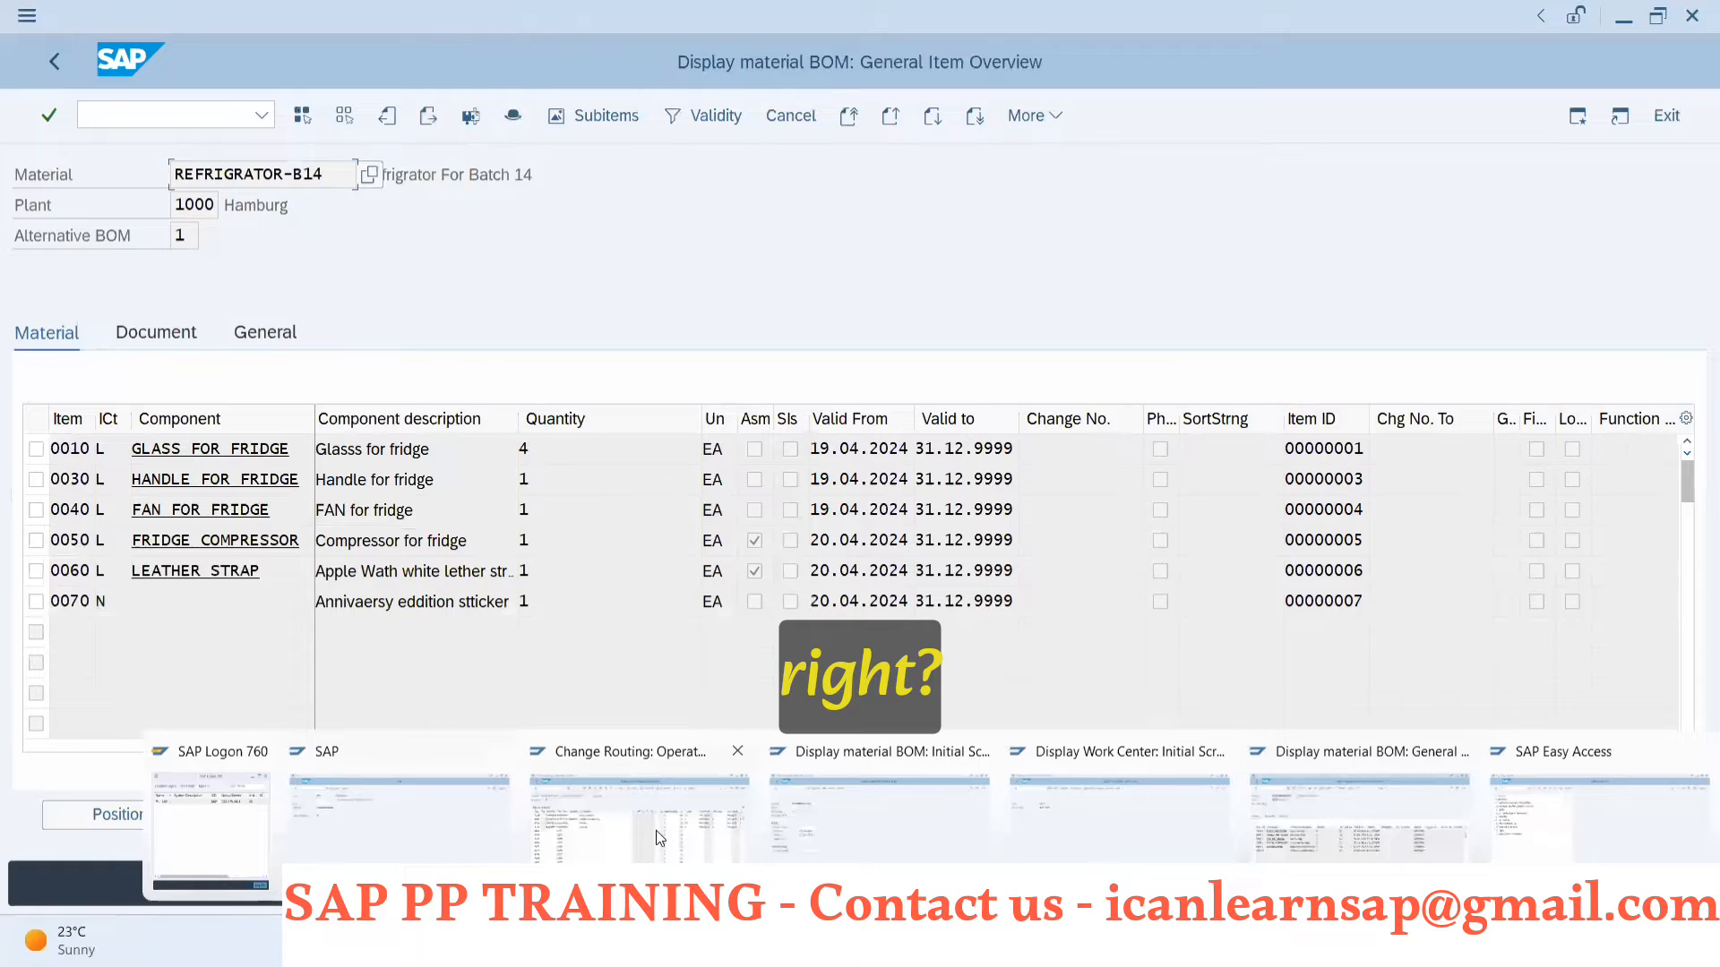
pyautogui.click(618, 802)
pyautogui.click(302, 115)
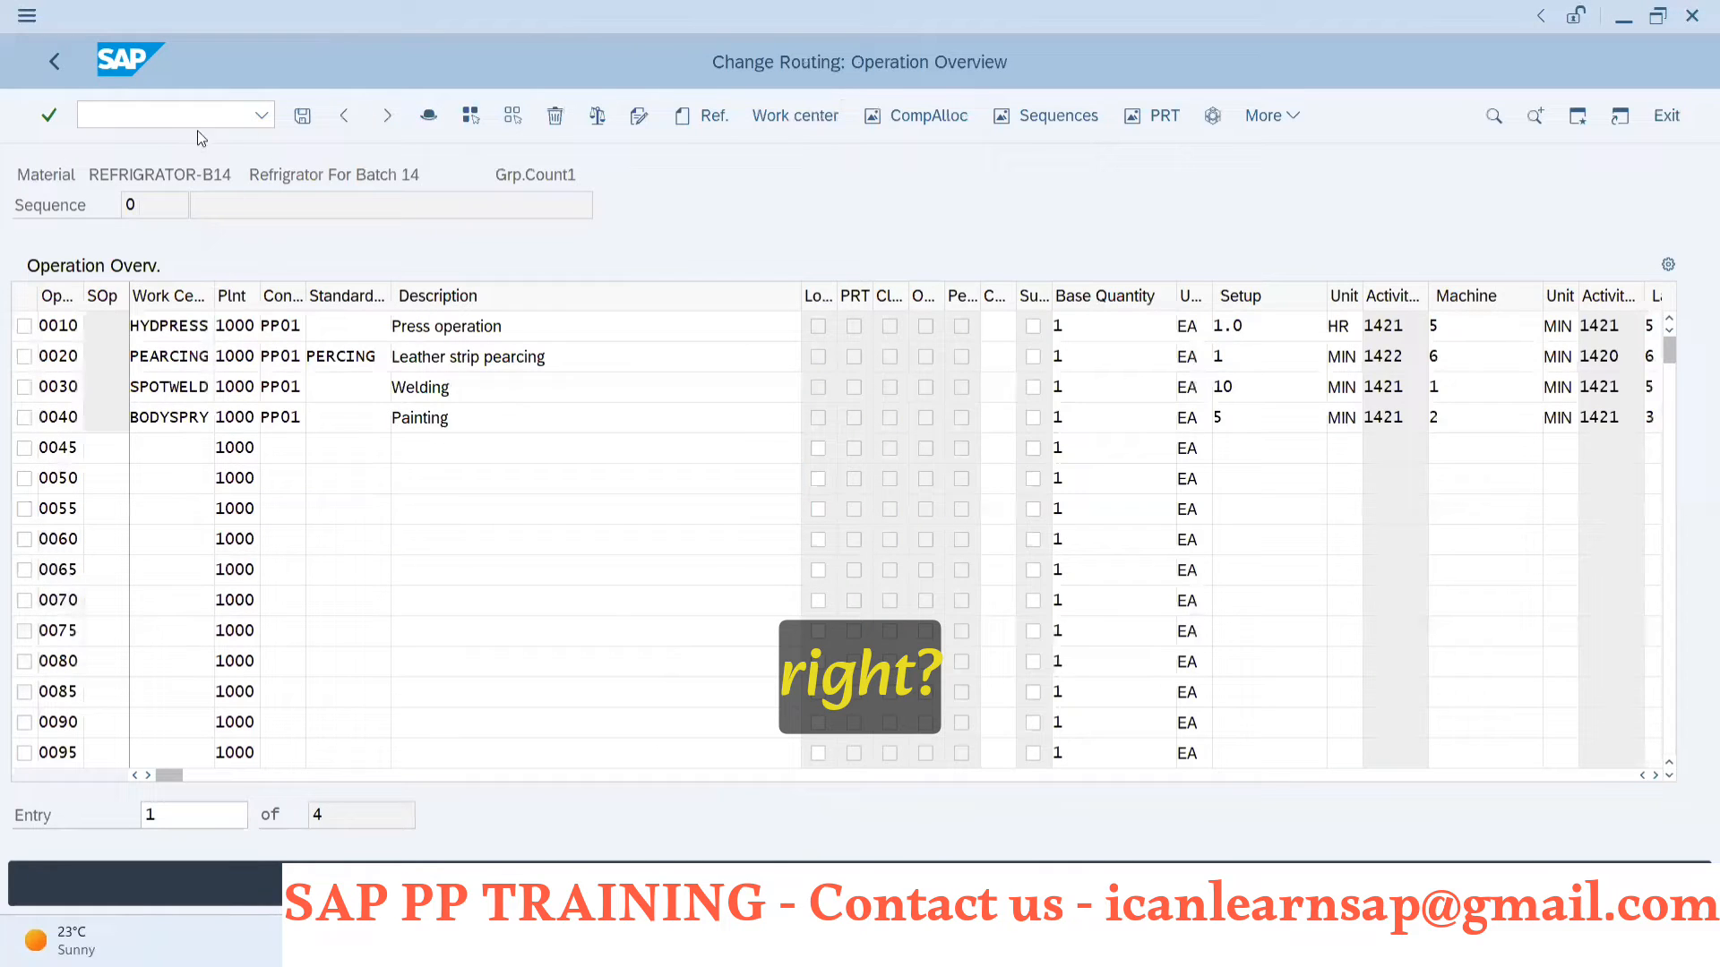
# - Start the material creation transaction MM01 and enter Steel sheet RFG as the new material
pyautogui.click(145, 114)
pyautogui.write('/n')
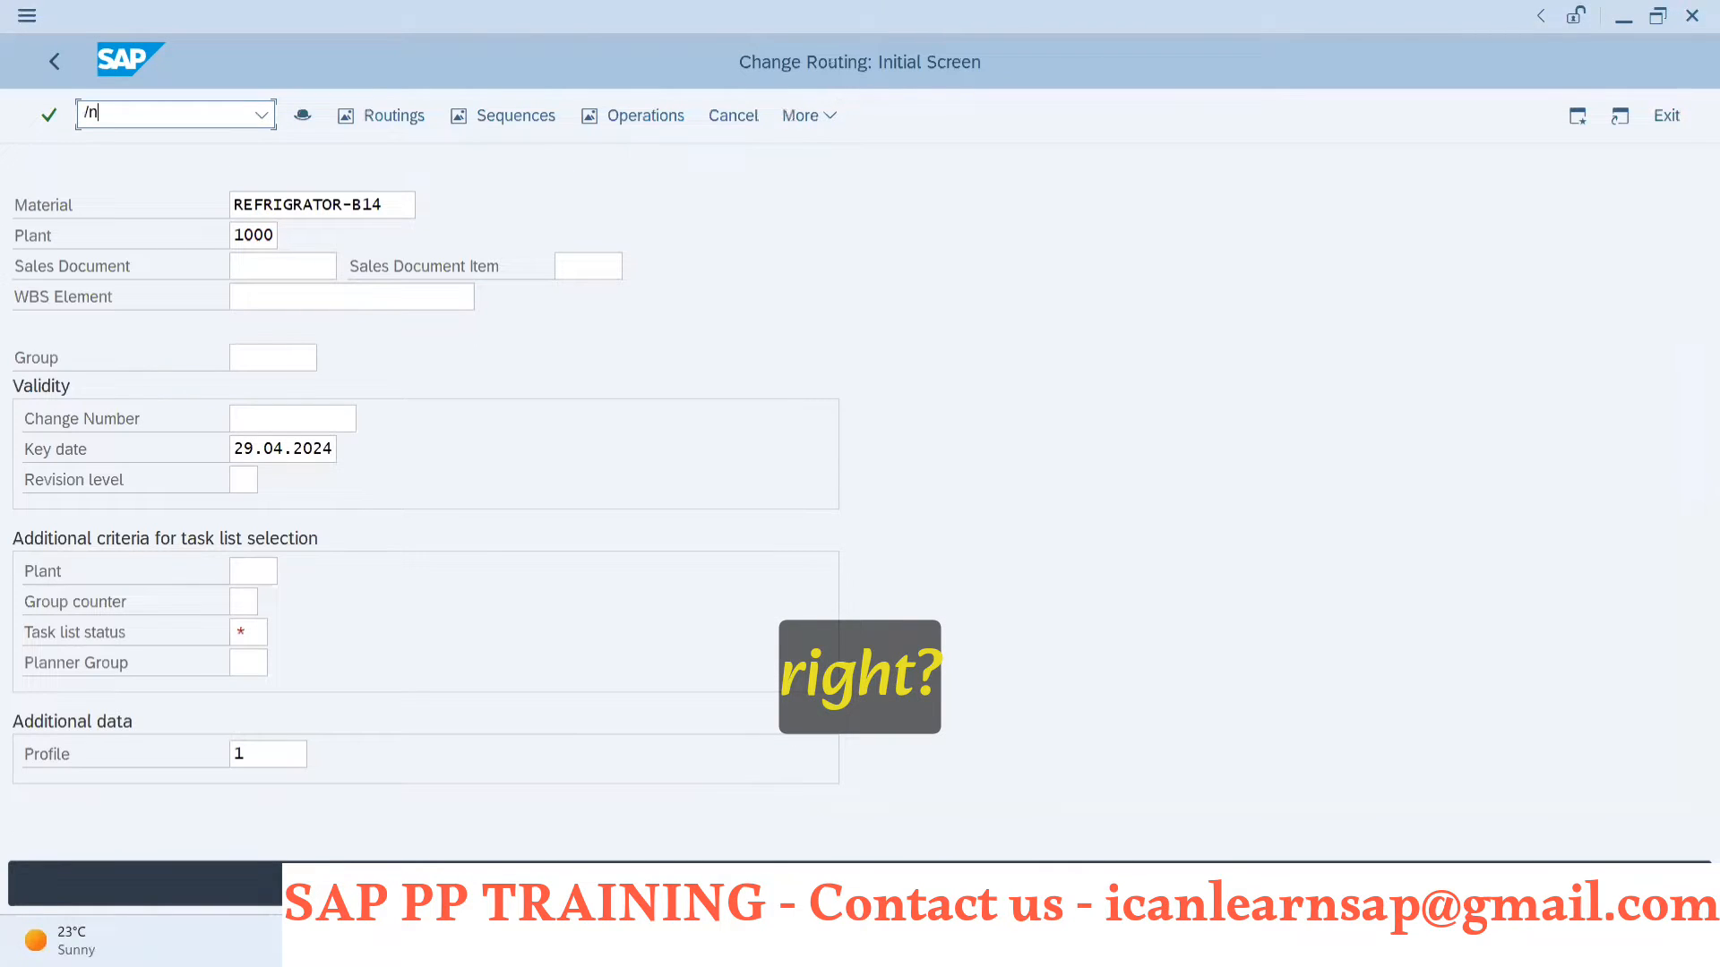
pyautogui.write('mm01')
pyautogui.press('Return')
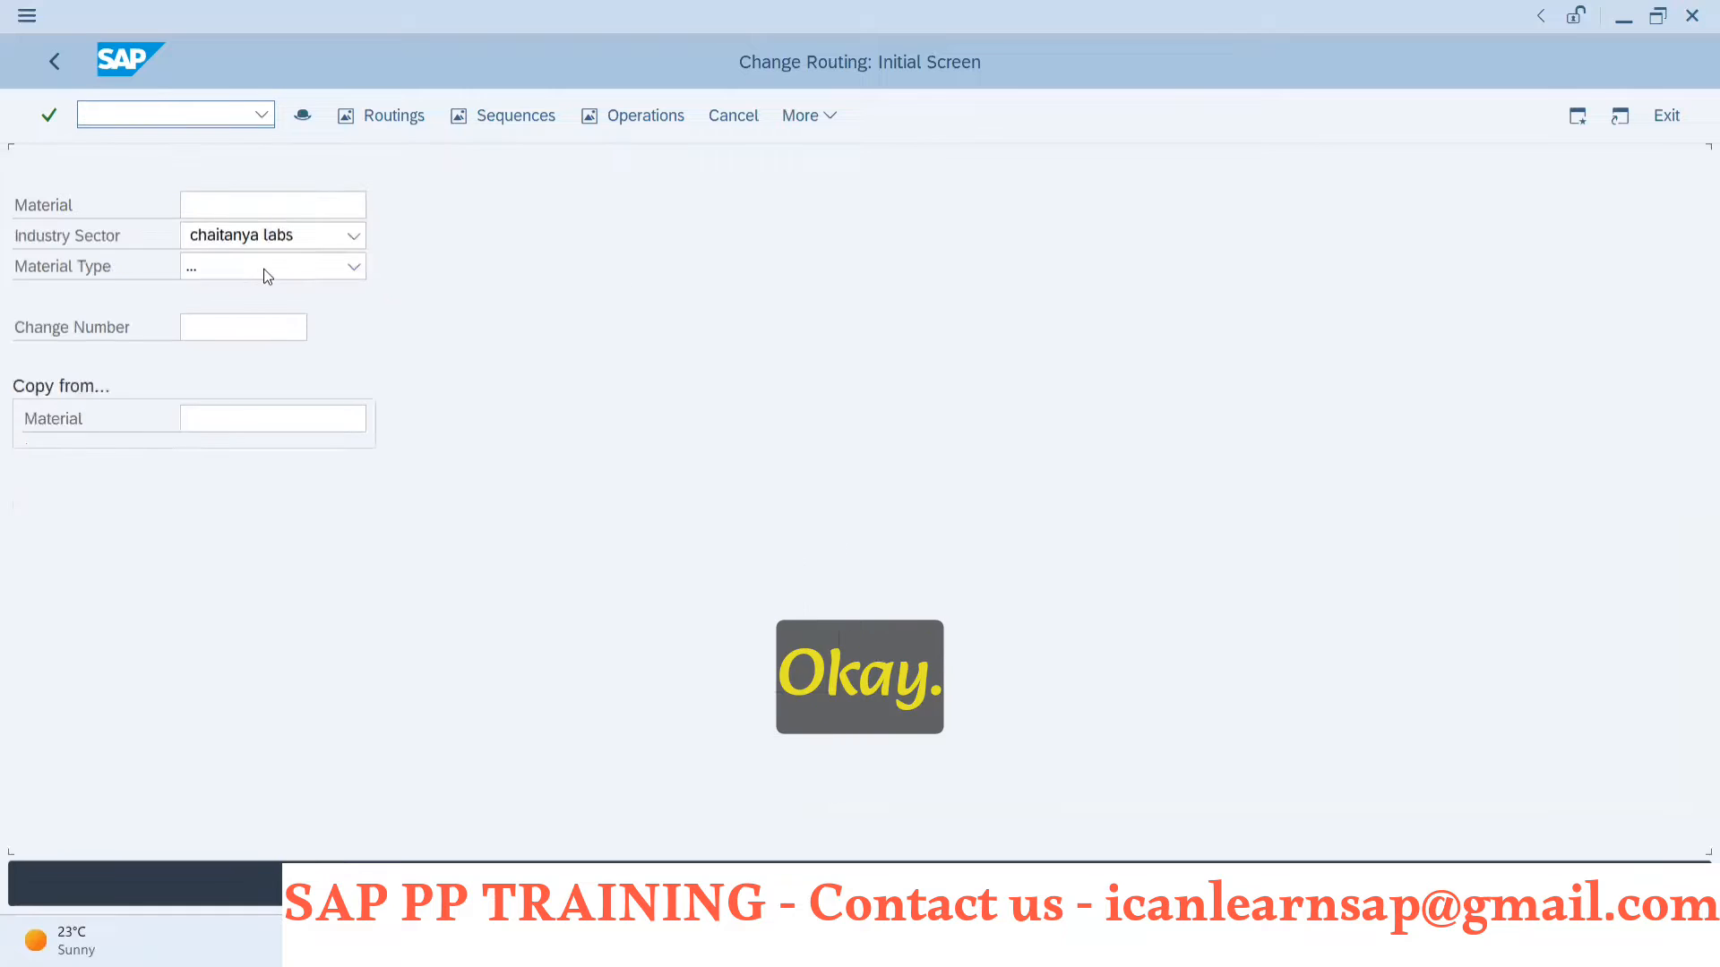
pyautogui.click(215, 205)
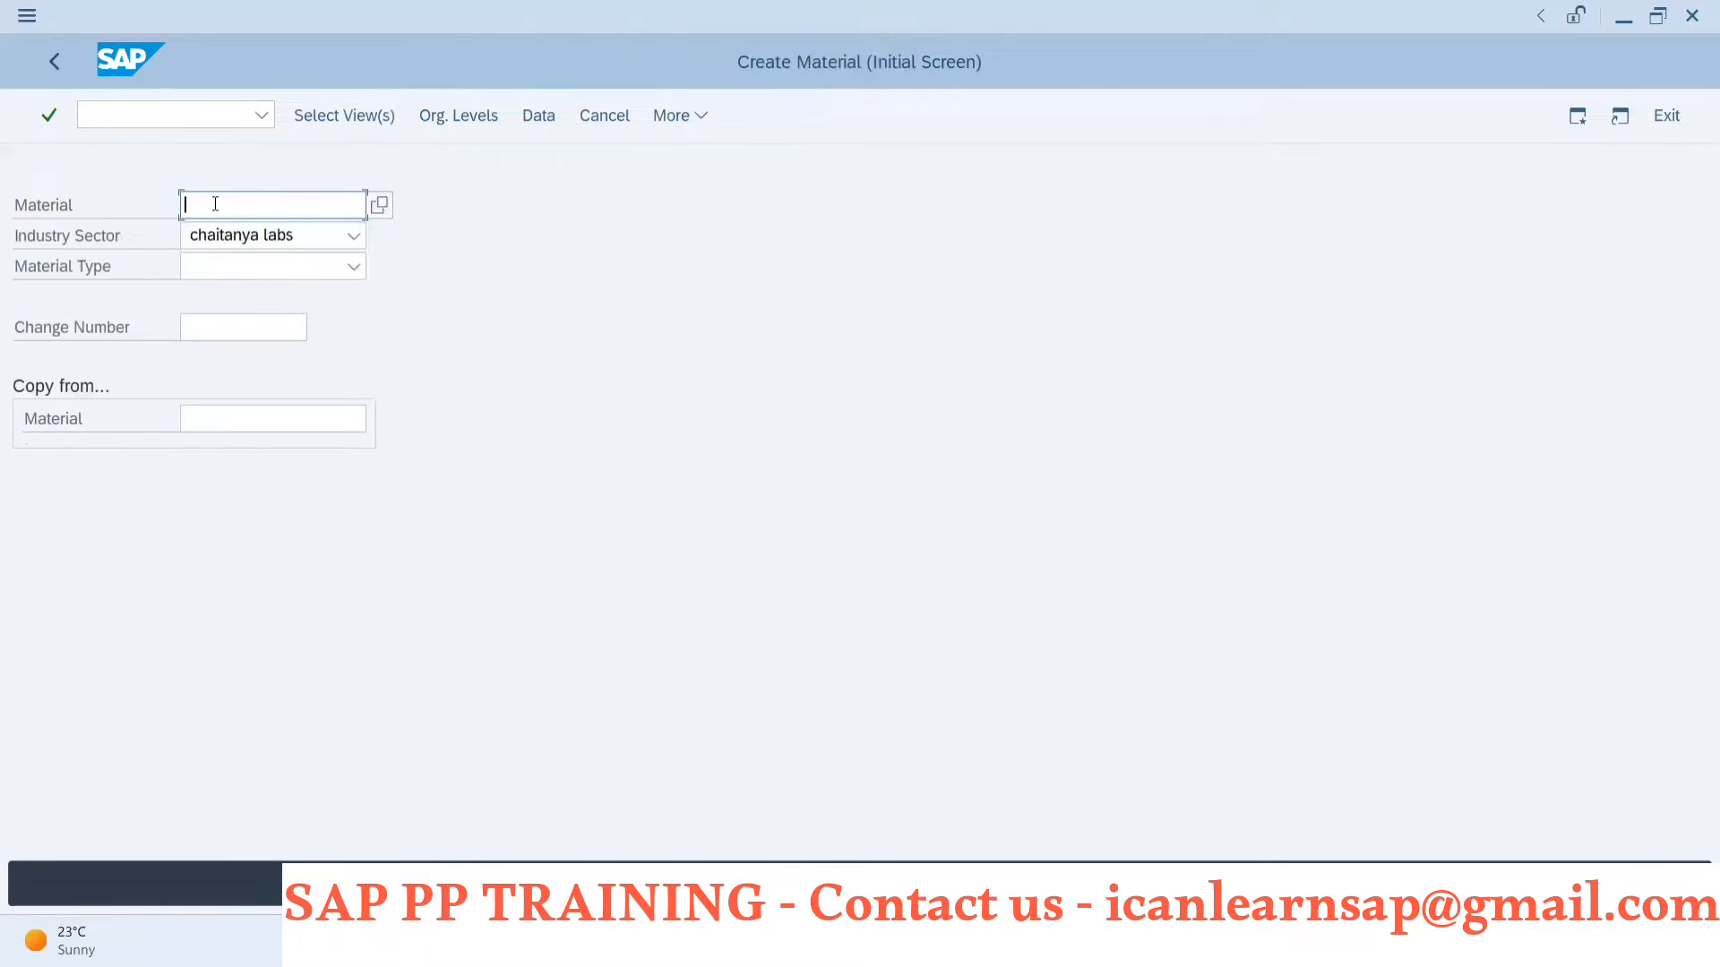
pyautogui.write('Steel sh')
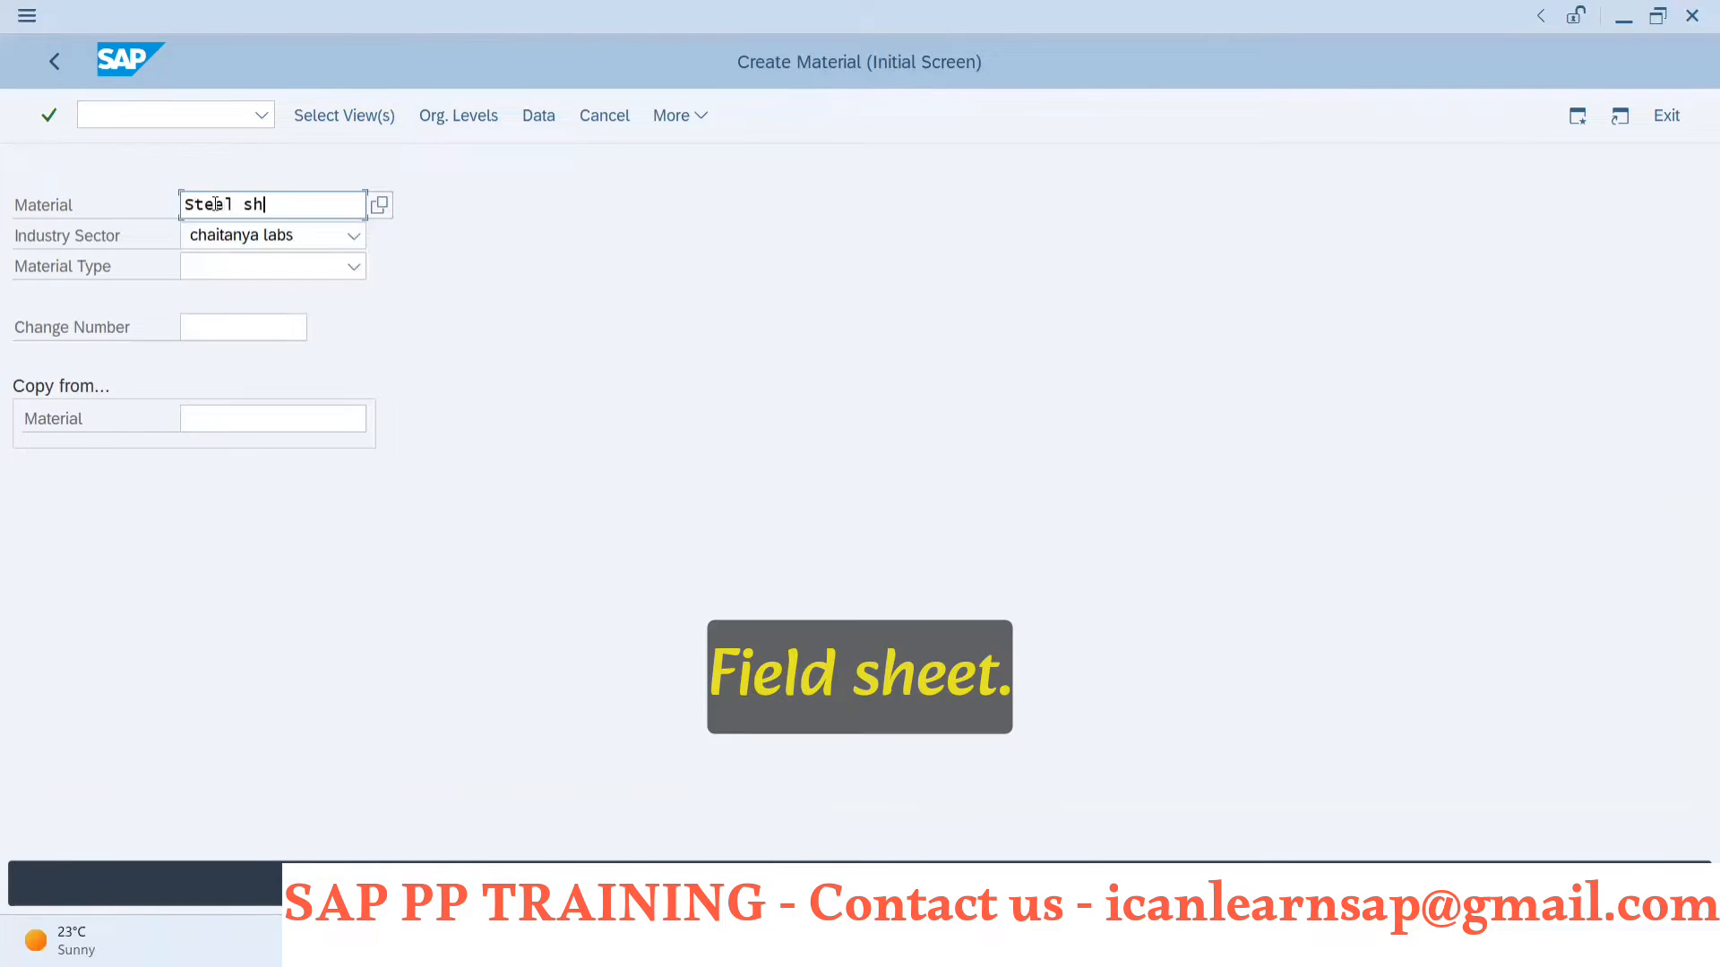
pyautogui.write('eet ')
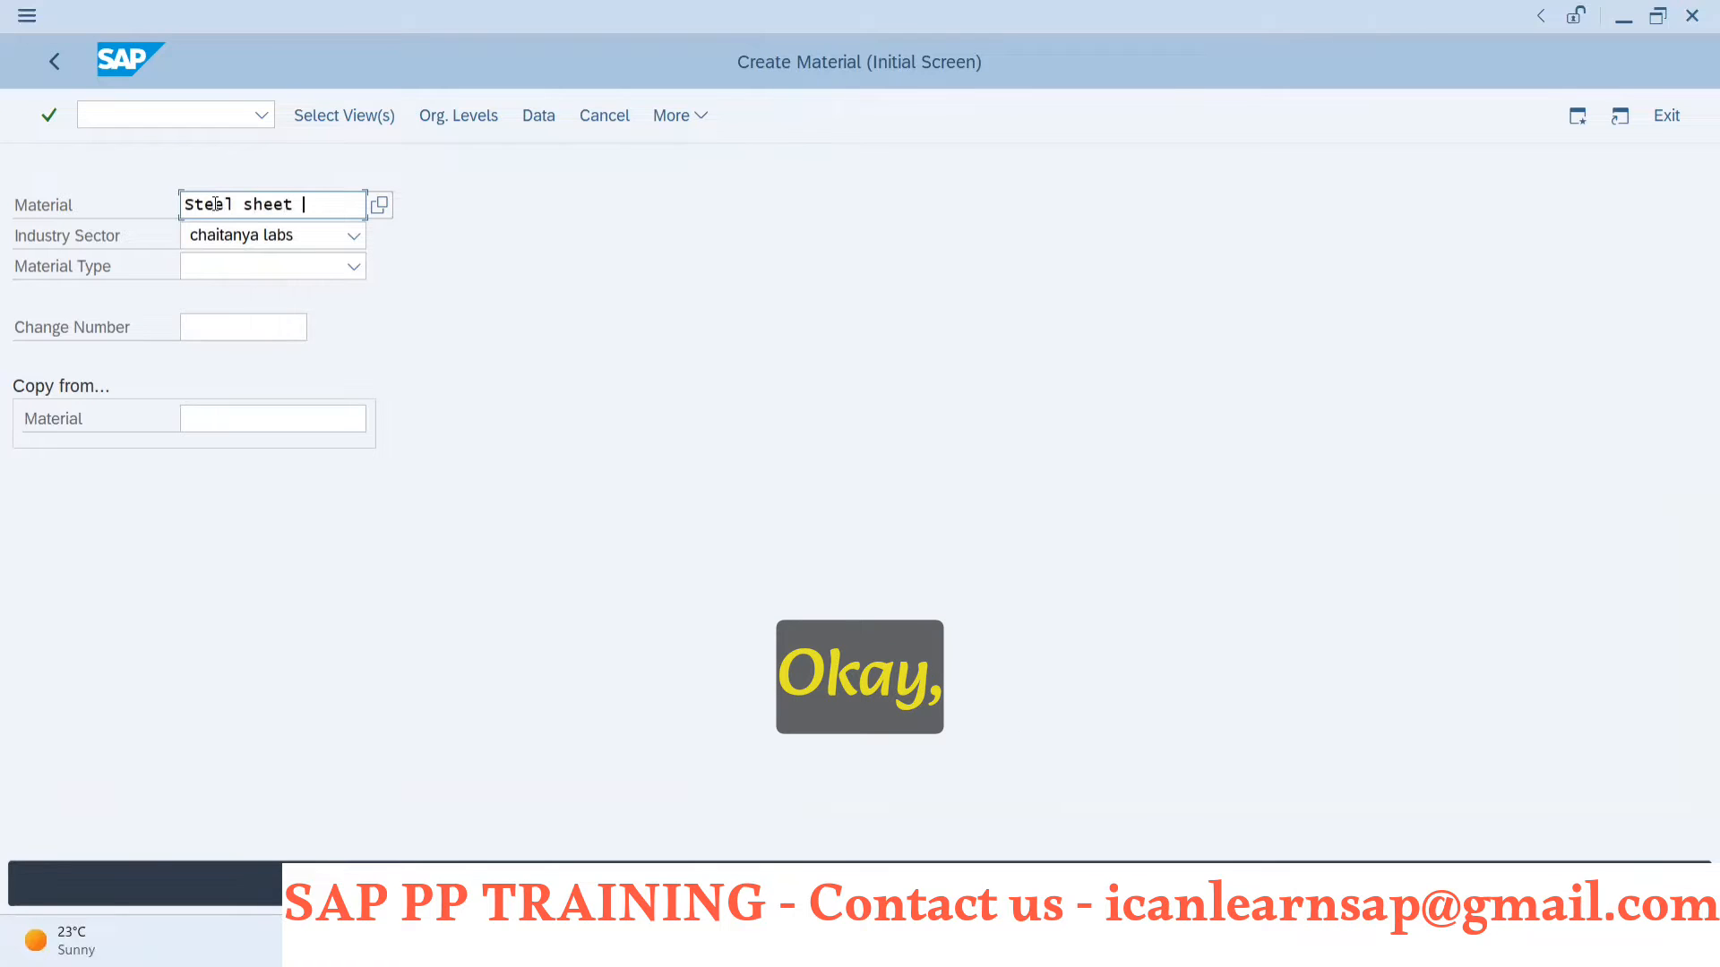
pyautogui.write('RFG')
# - Set the new material's industry sector to Mechanical Engineering and its material type to ROH Raw Material
pyautogui.click(256, 240)
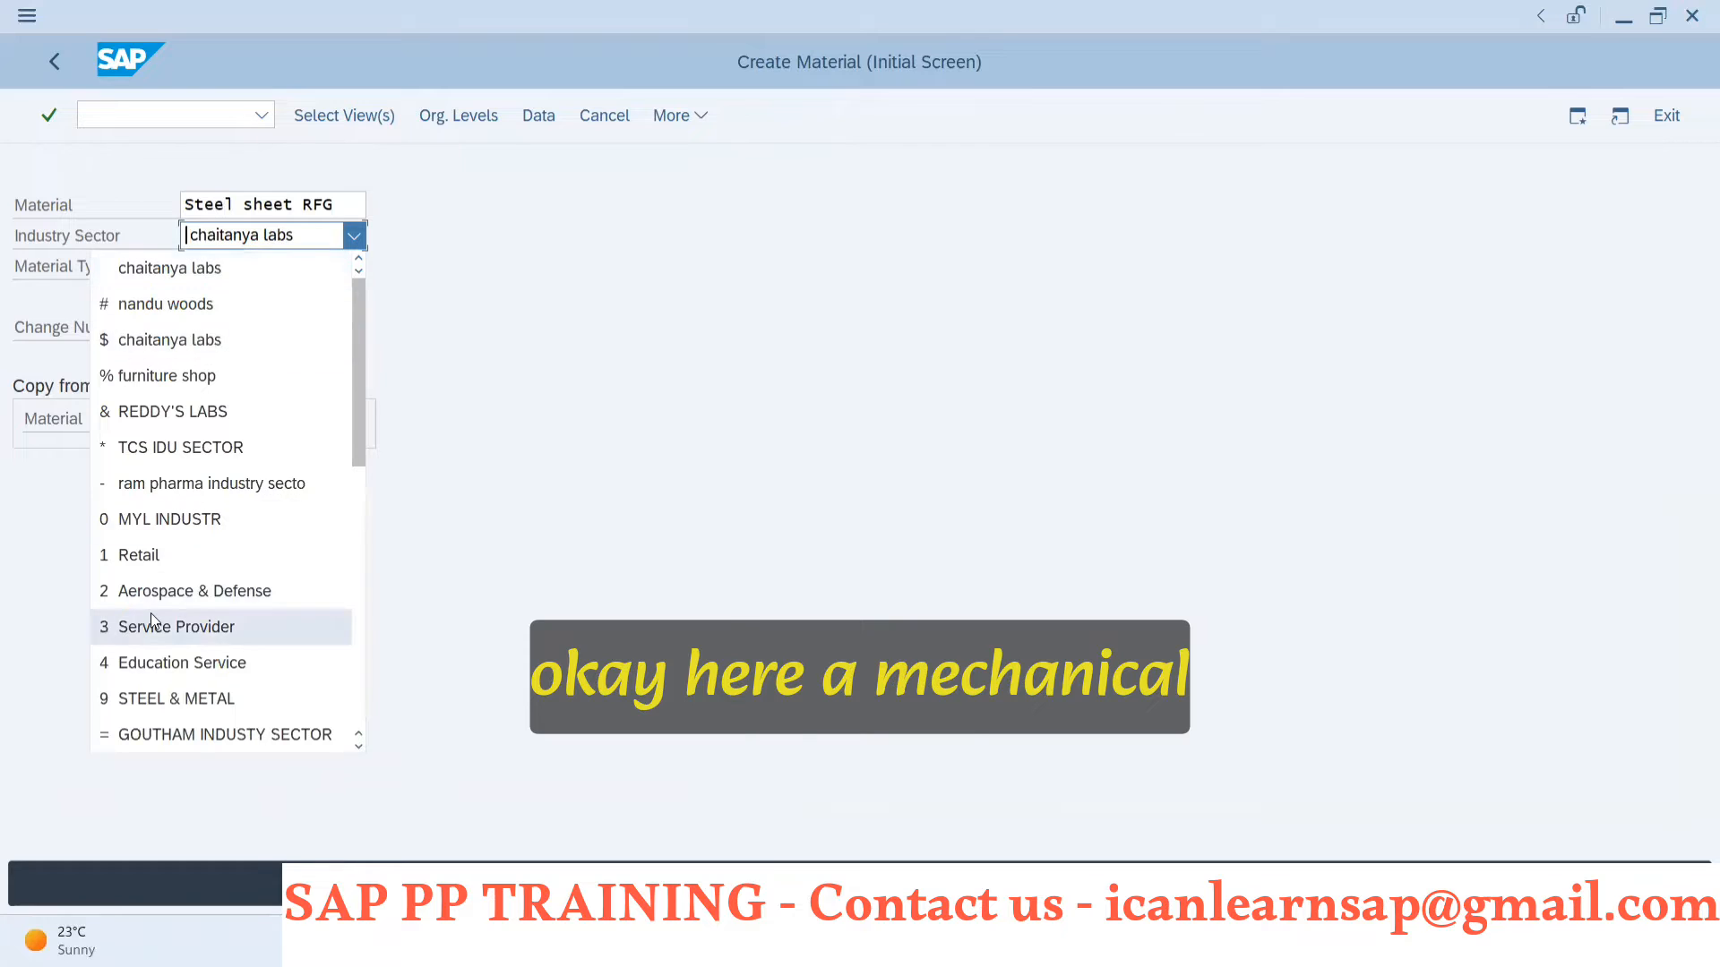
pyautogui.scroll(-3, 150, 613)
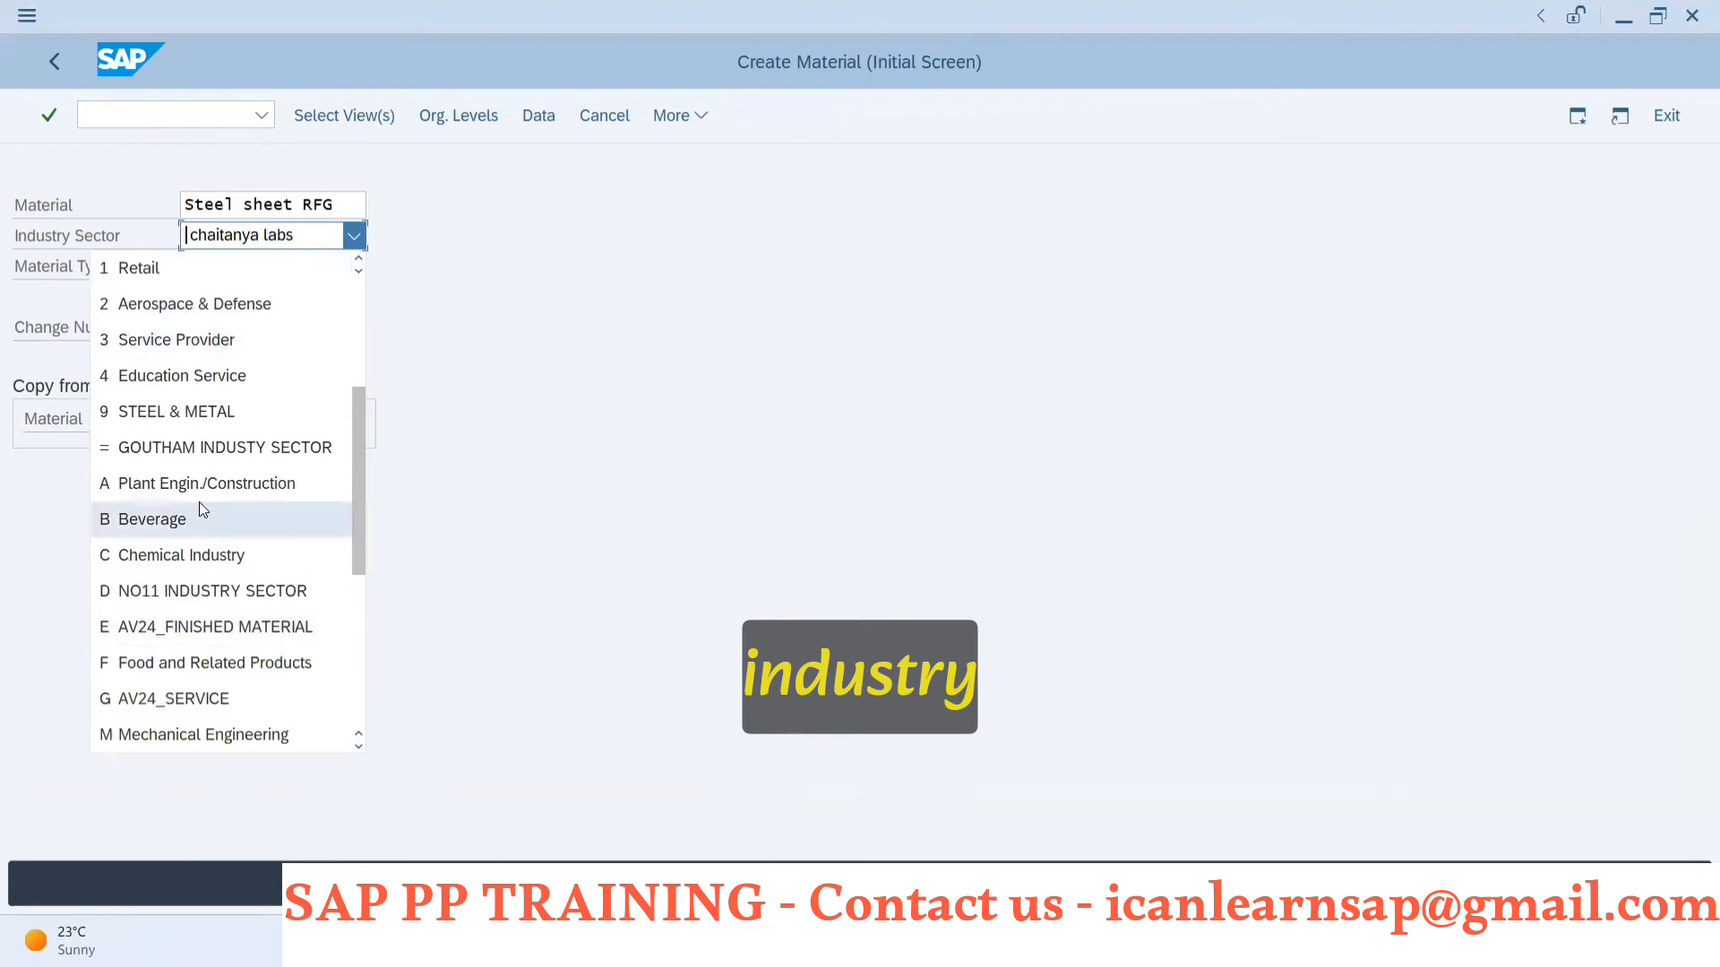
pyautogui.click(236, 742)
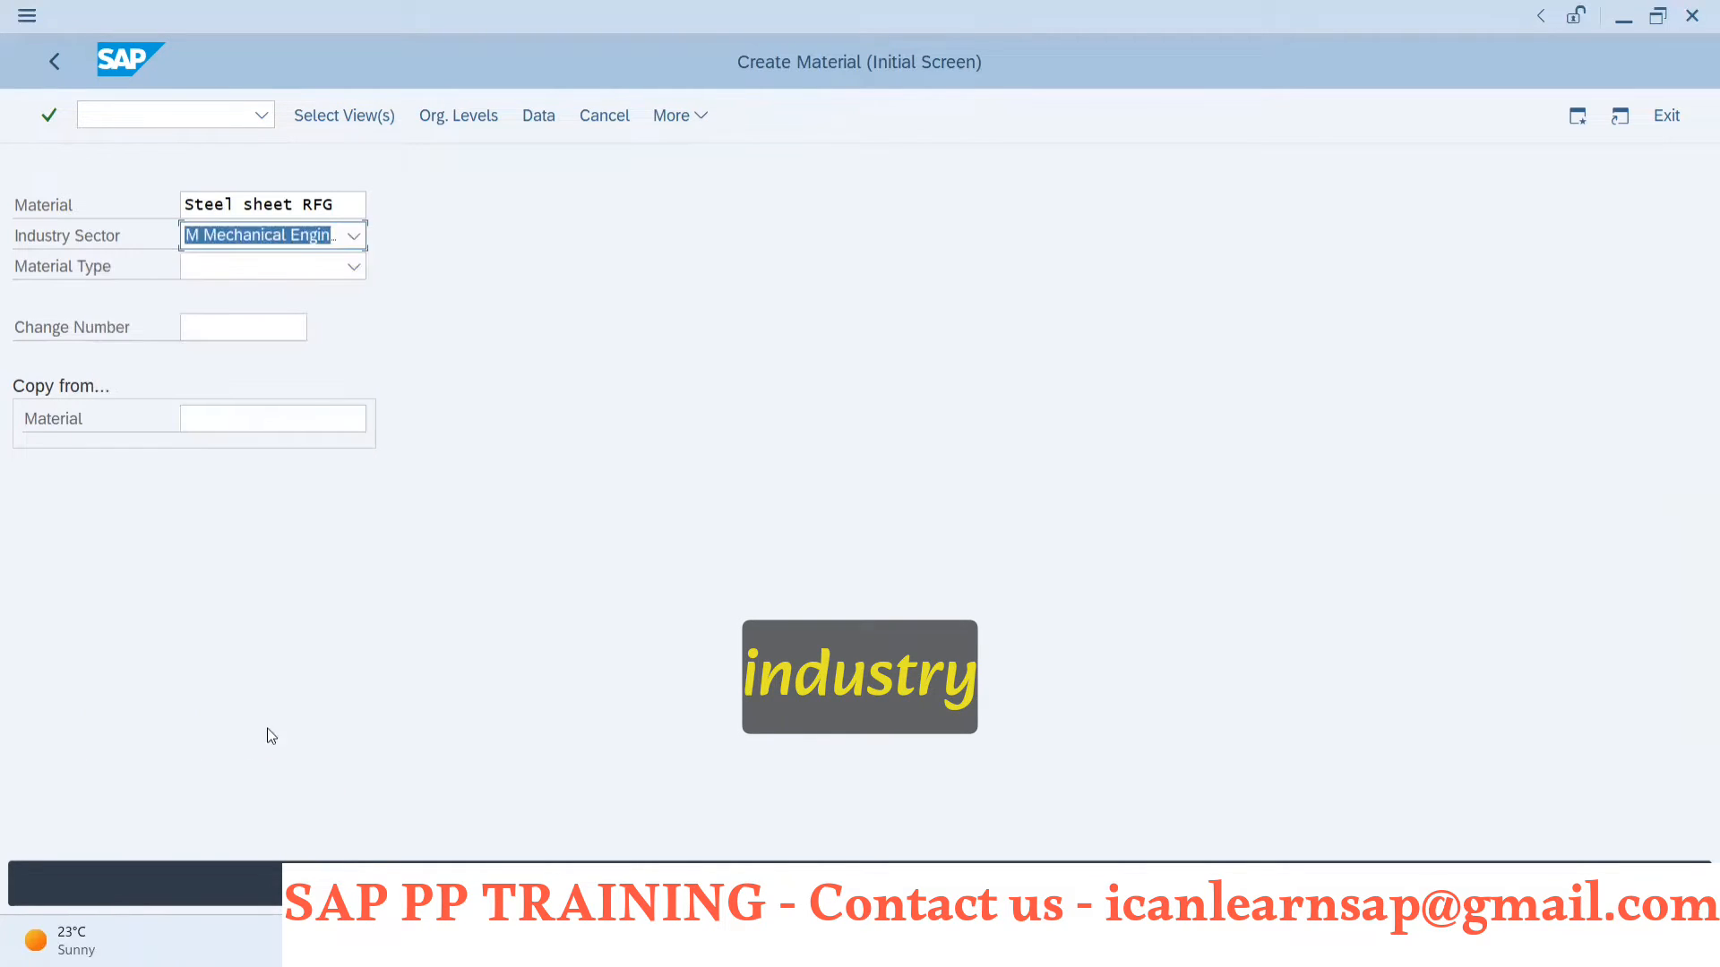
pyautogui.click(303, 274)
pyautogui.scroll(-1, 207, 573)
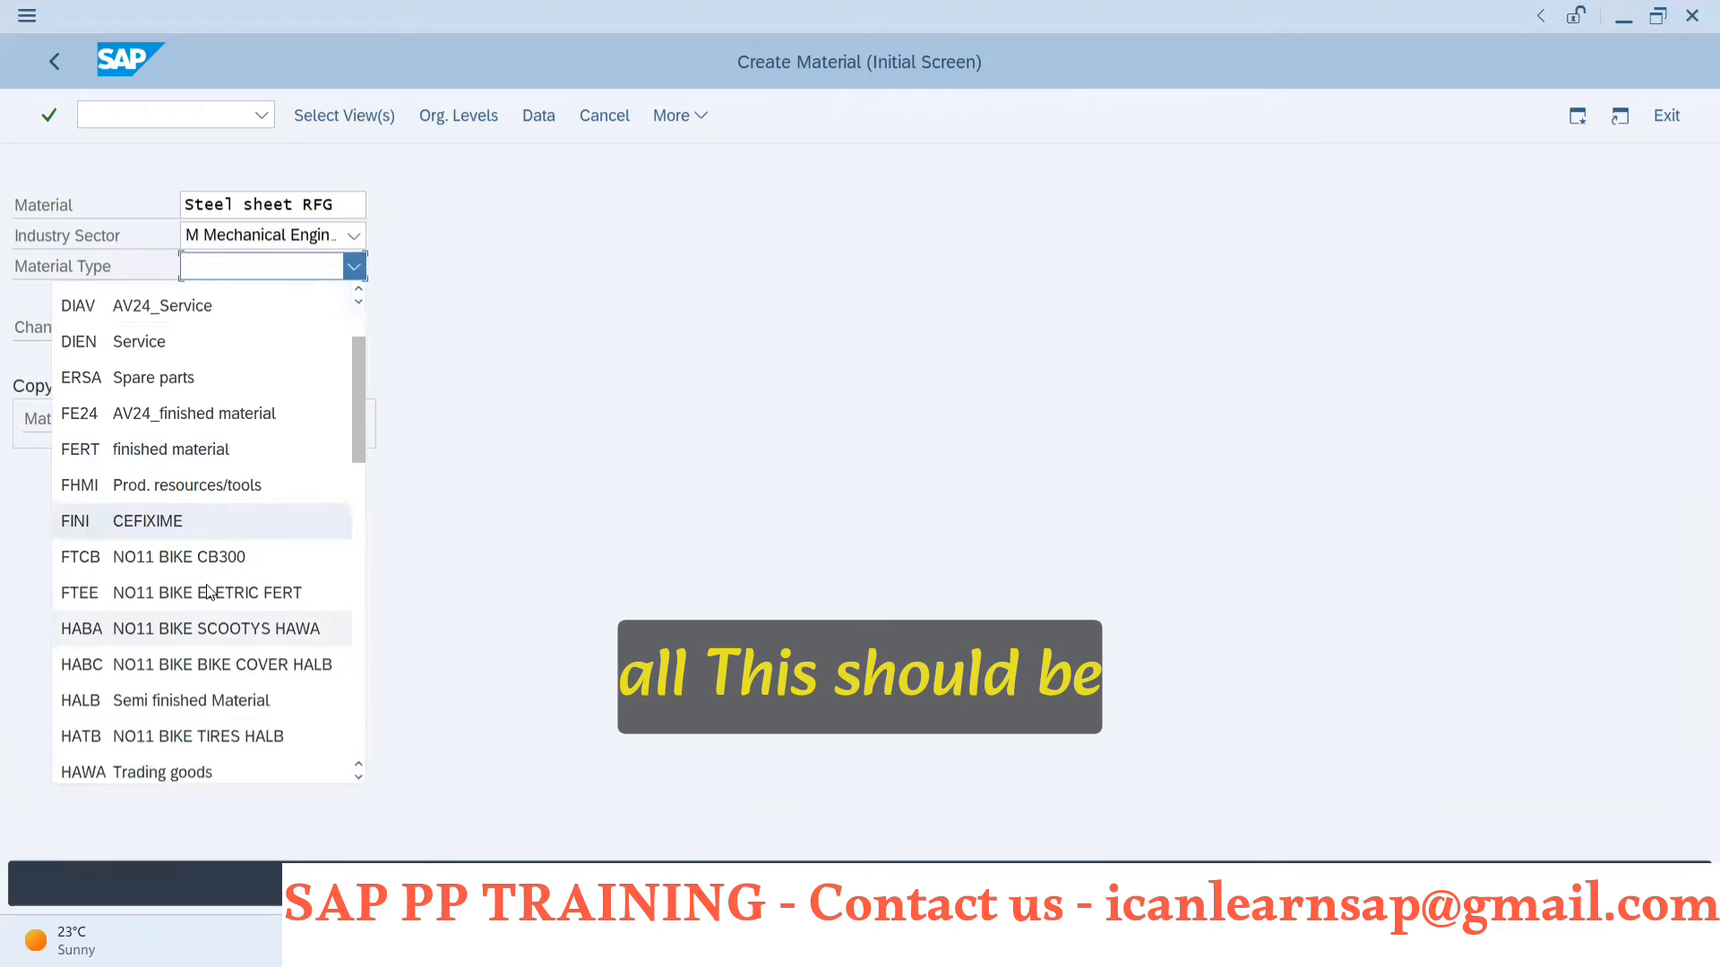
pyautogui.scroll(-5, 208, 591)
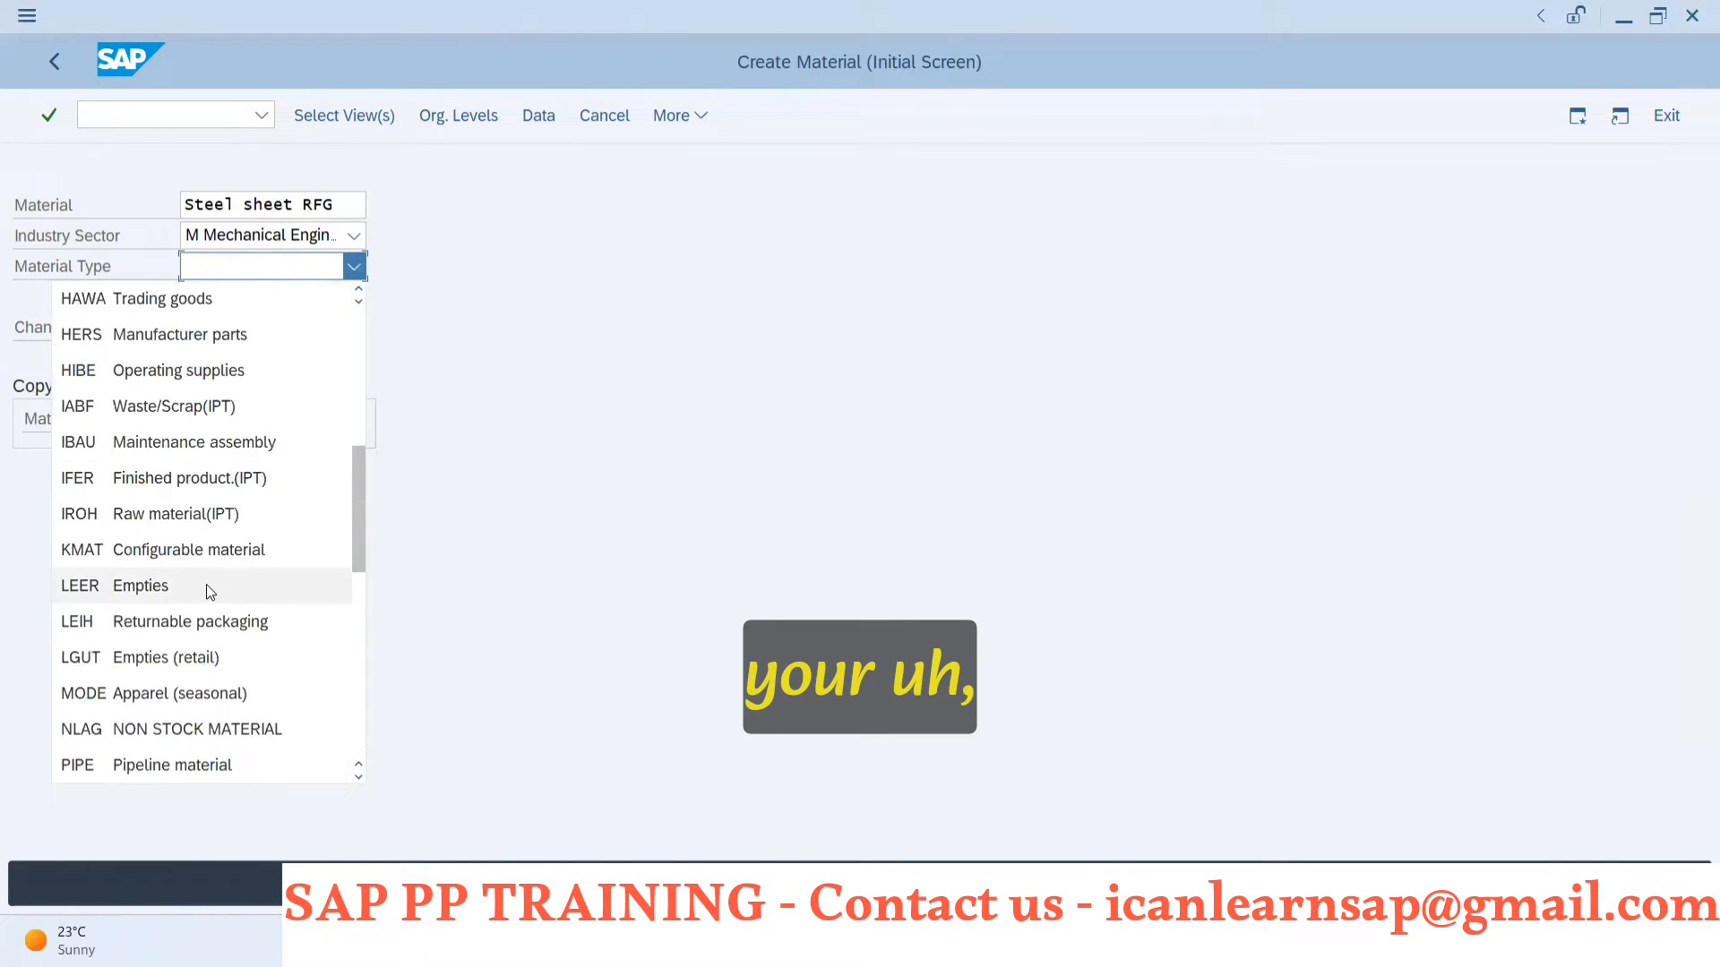
pyautogui.scroll(-1, 195, 565)
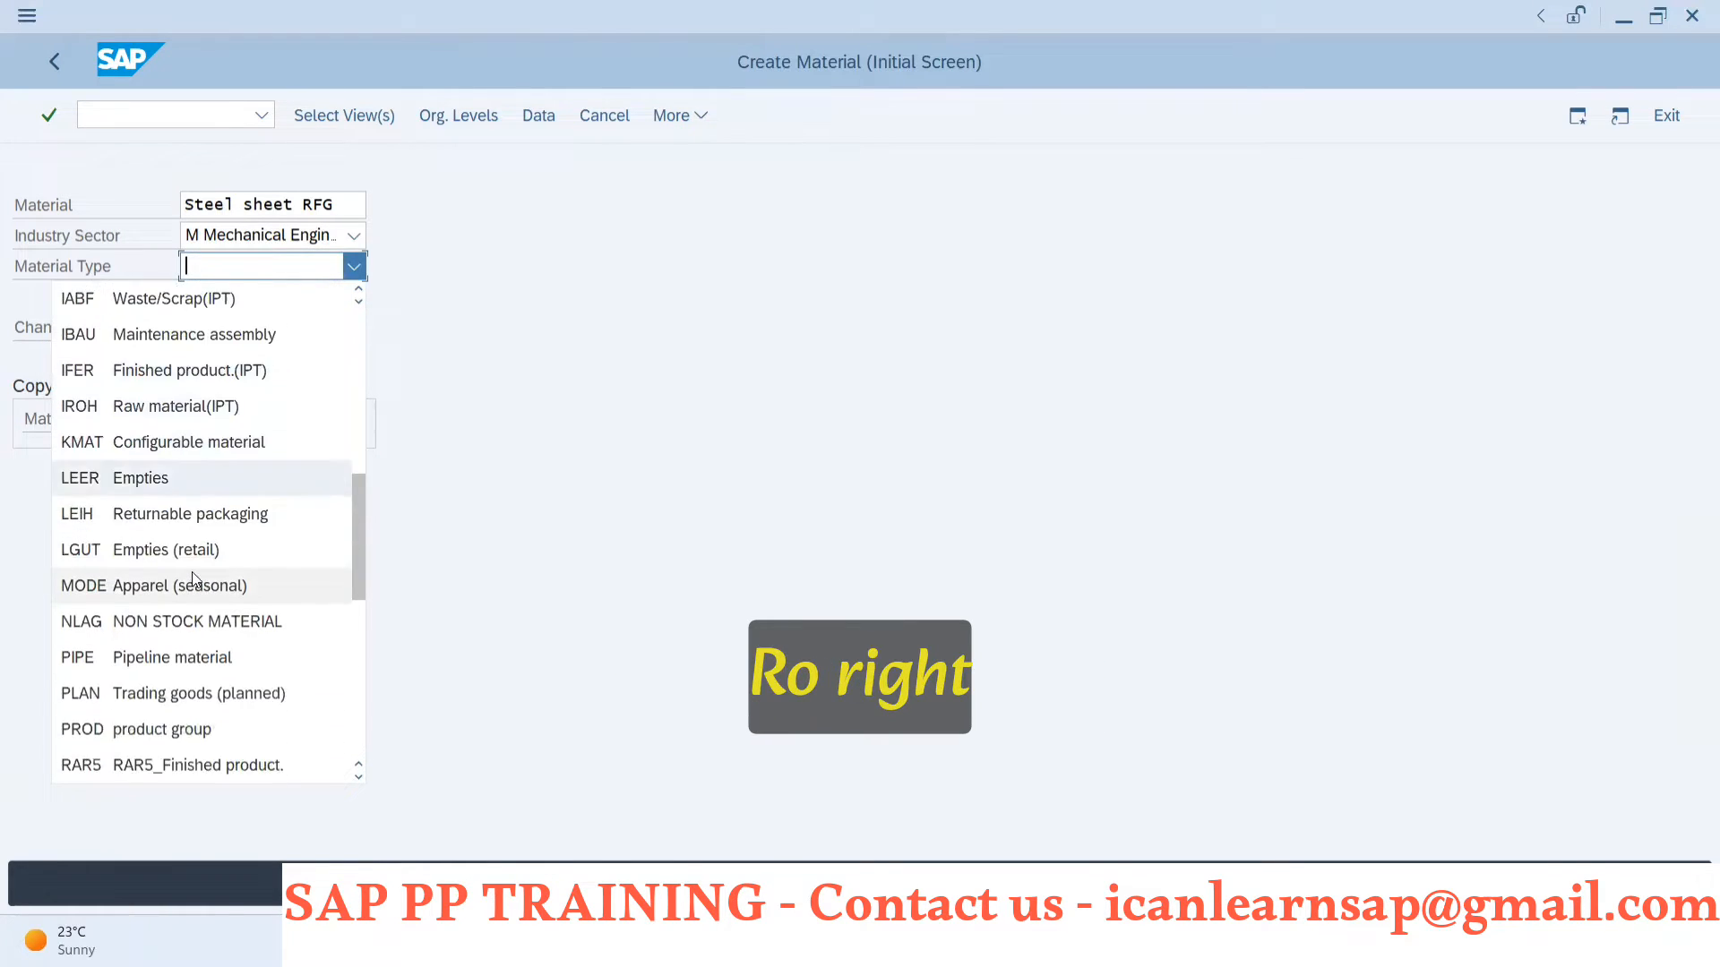
pyautogui.scroll(-1, 192, 578)
pyautogui.click(190, 768)
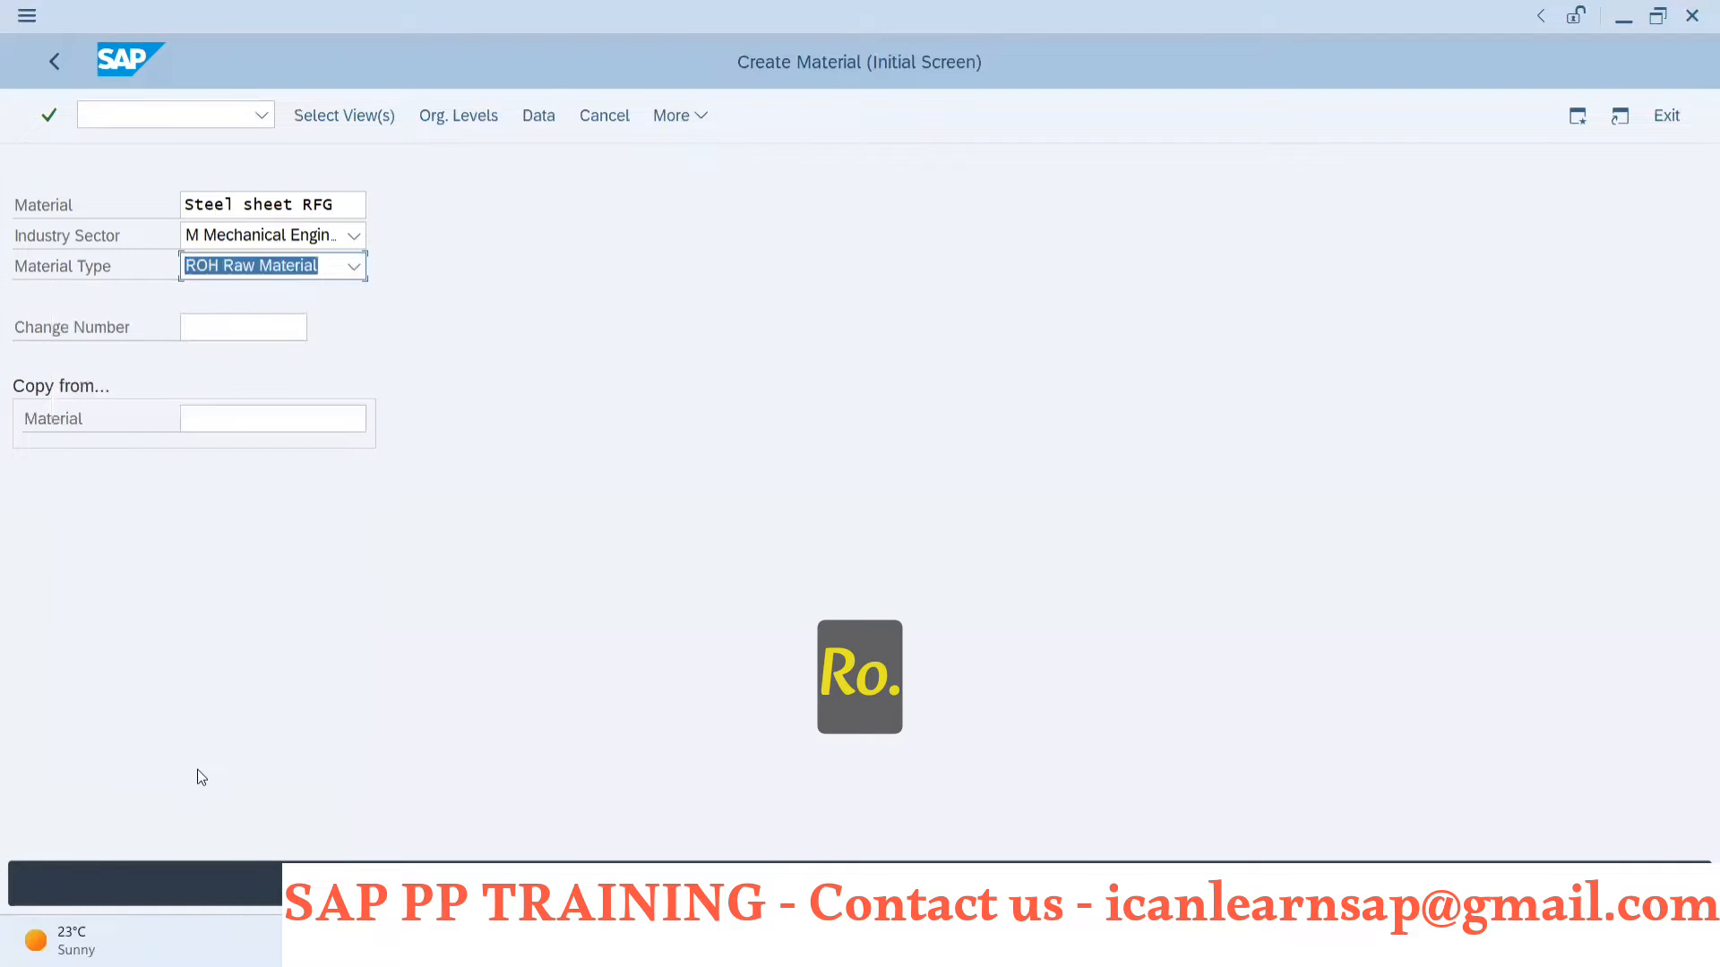
# - Close the view selection, set COMPRESSOR as the material to copy from, and submit the initial data
pyautogui.press('Return')
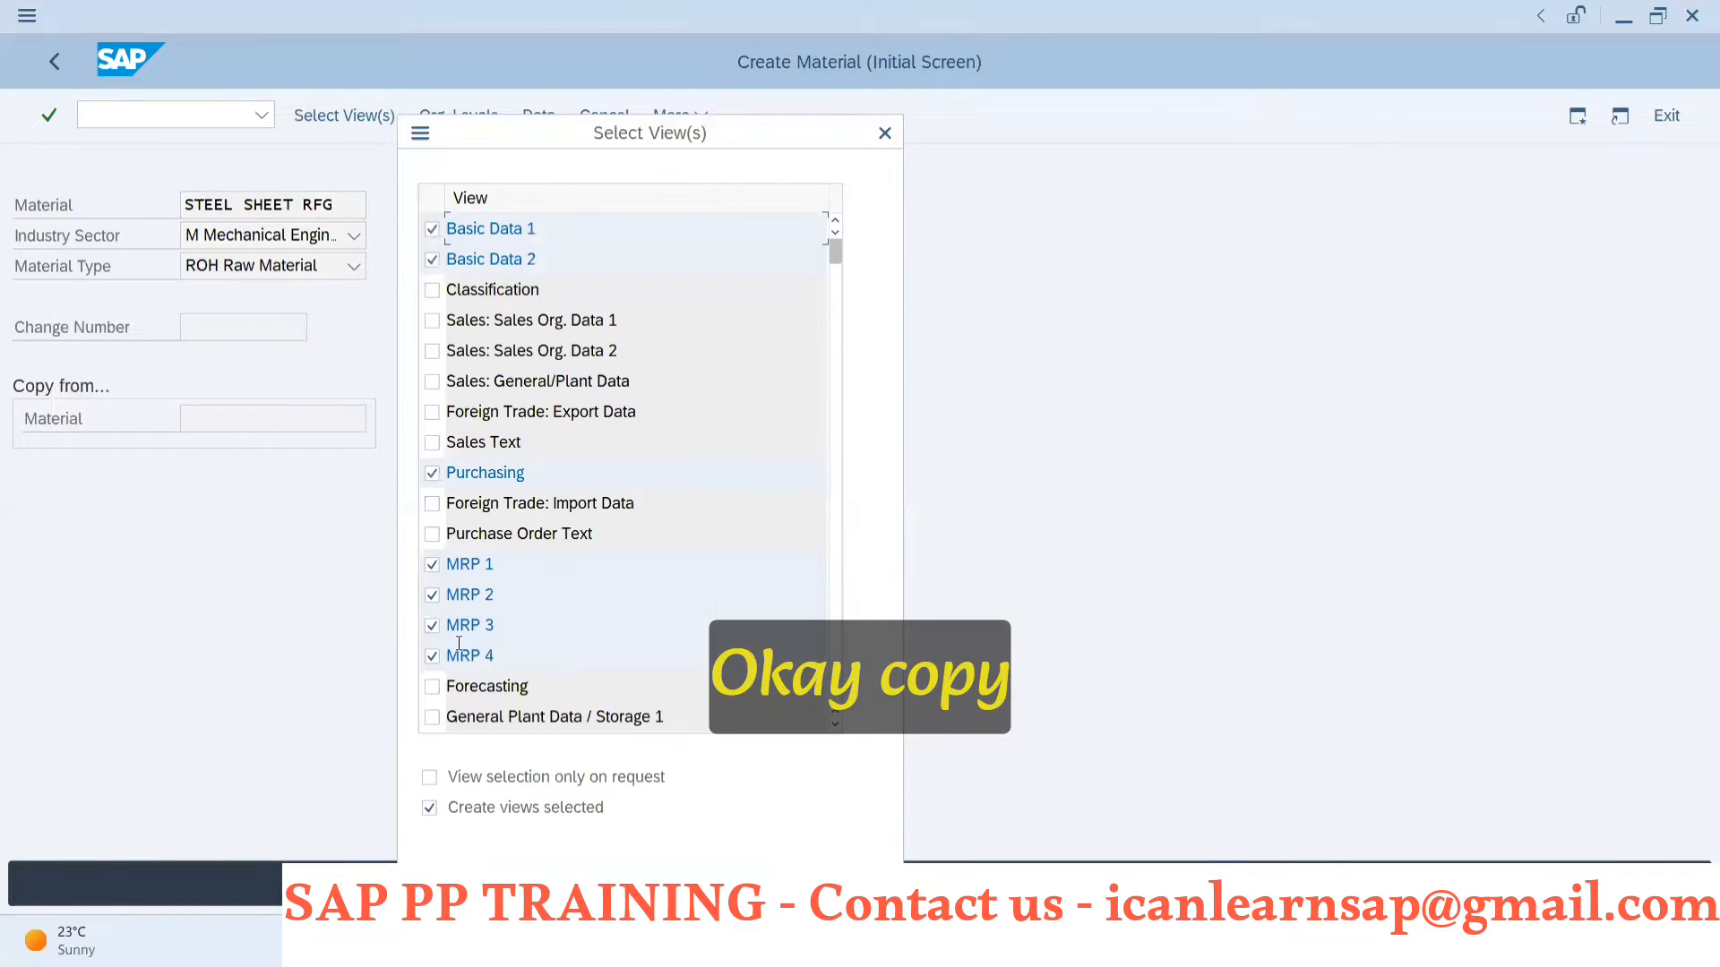
pyautogui.click(884, 133)
pyautogui.click(268, 417)
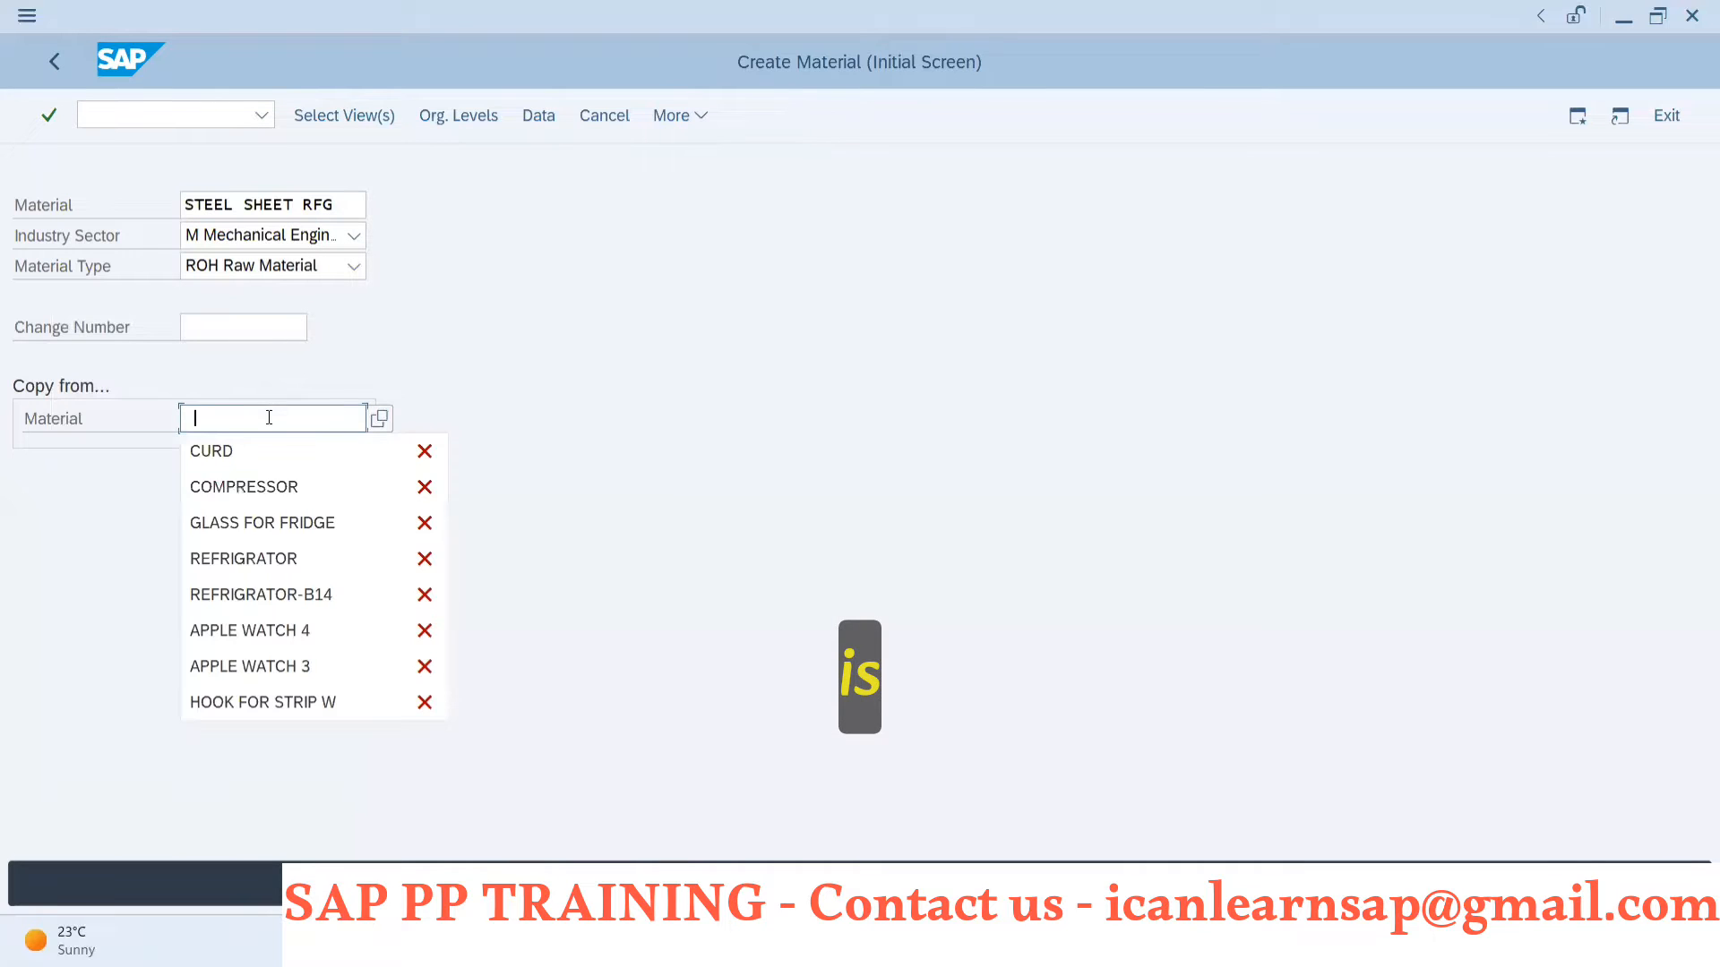
pyautogui.click(267, 504)
pyautogui.press('Return')
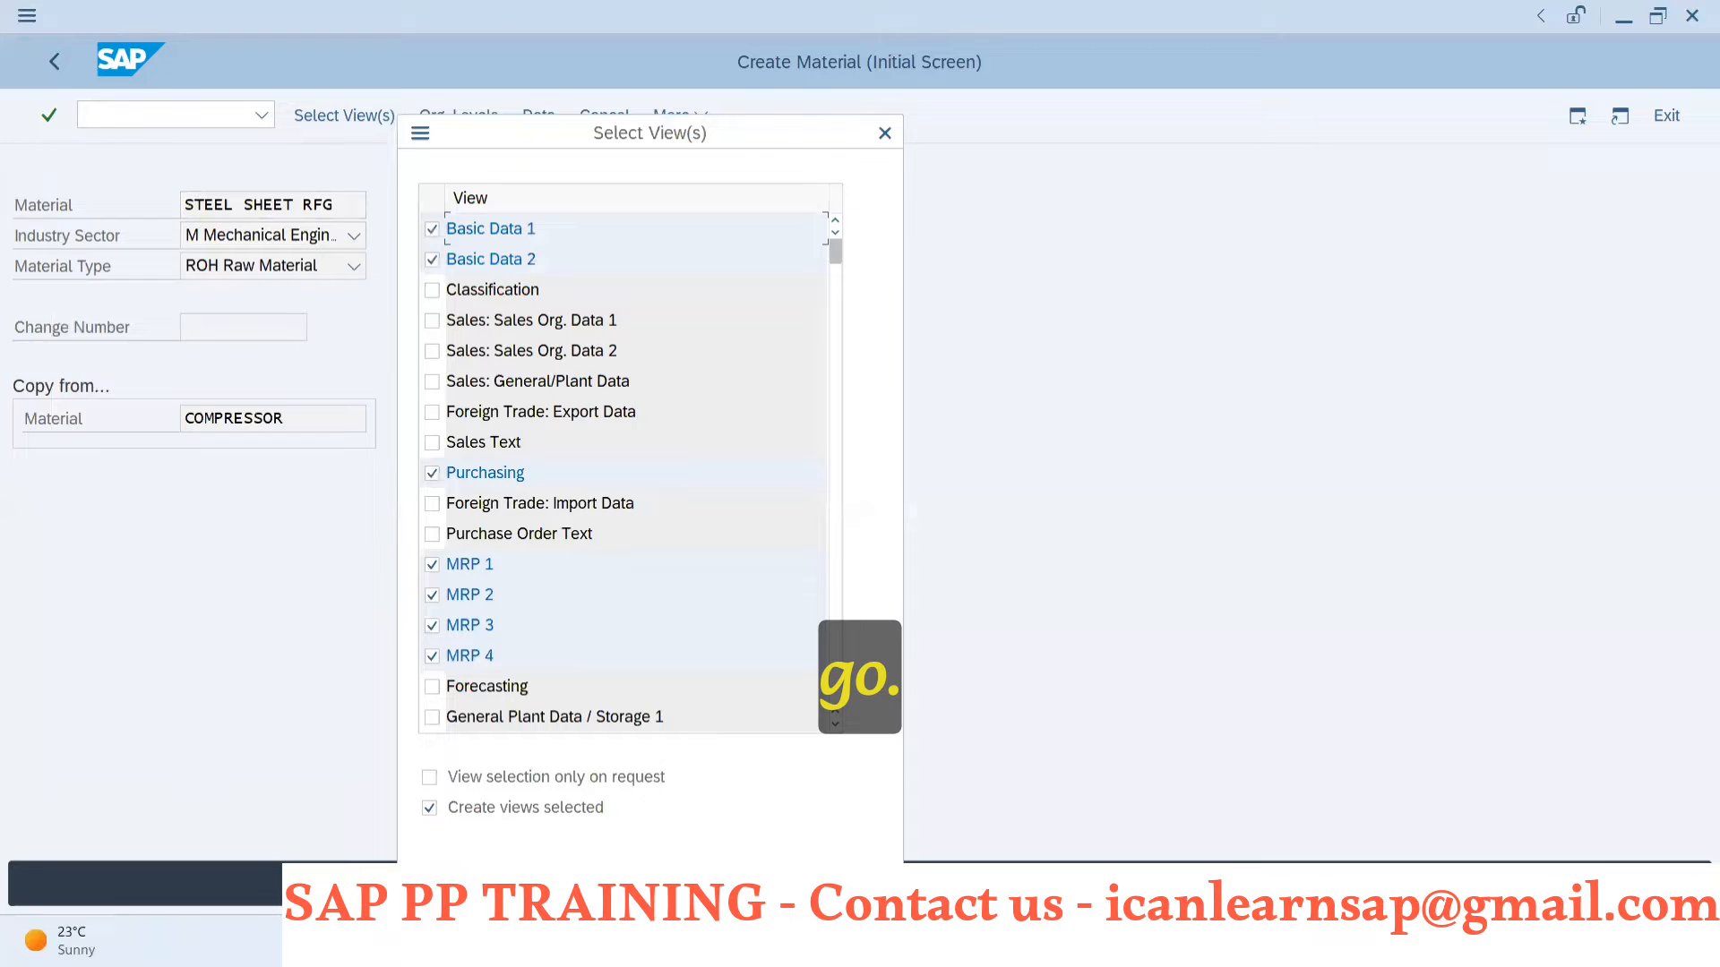
# - Accept the preselected views and copy the plant data from plant 1000 into plant 1000
pyautogui.press('Return')
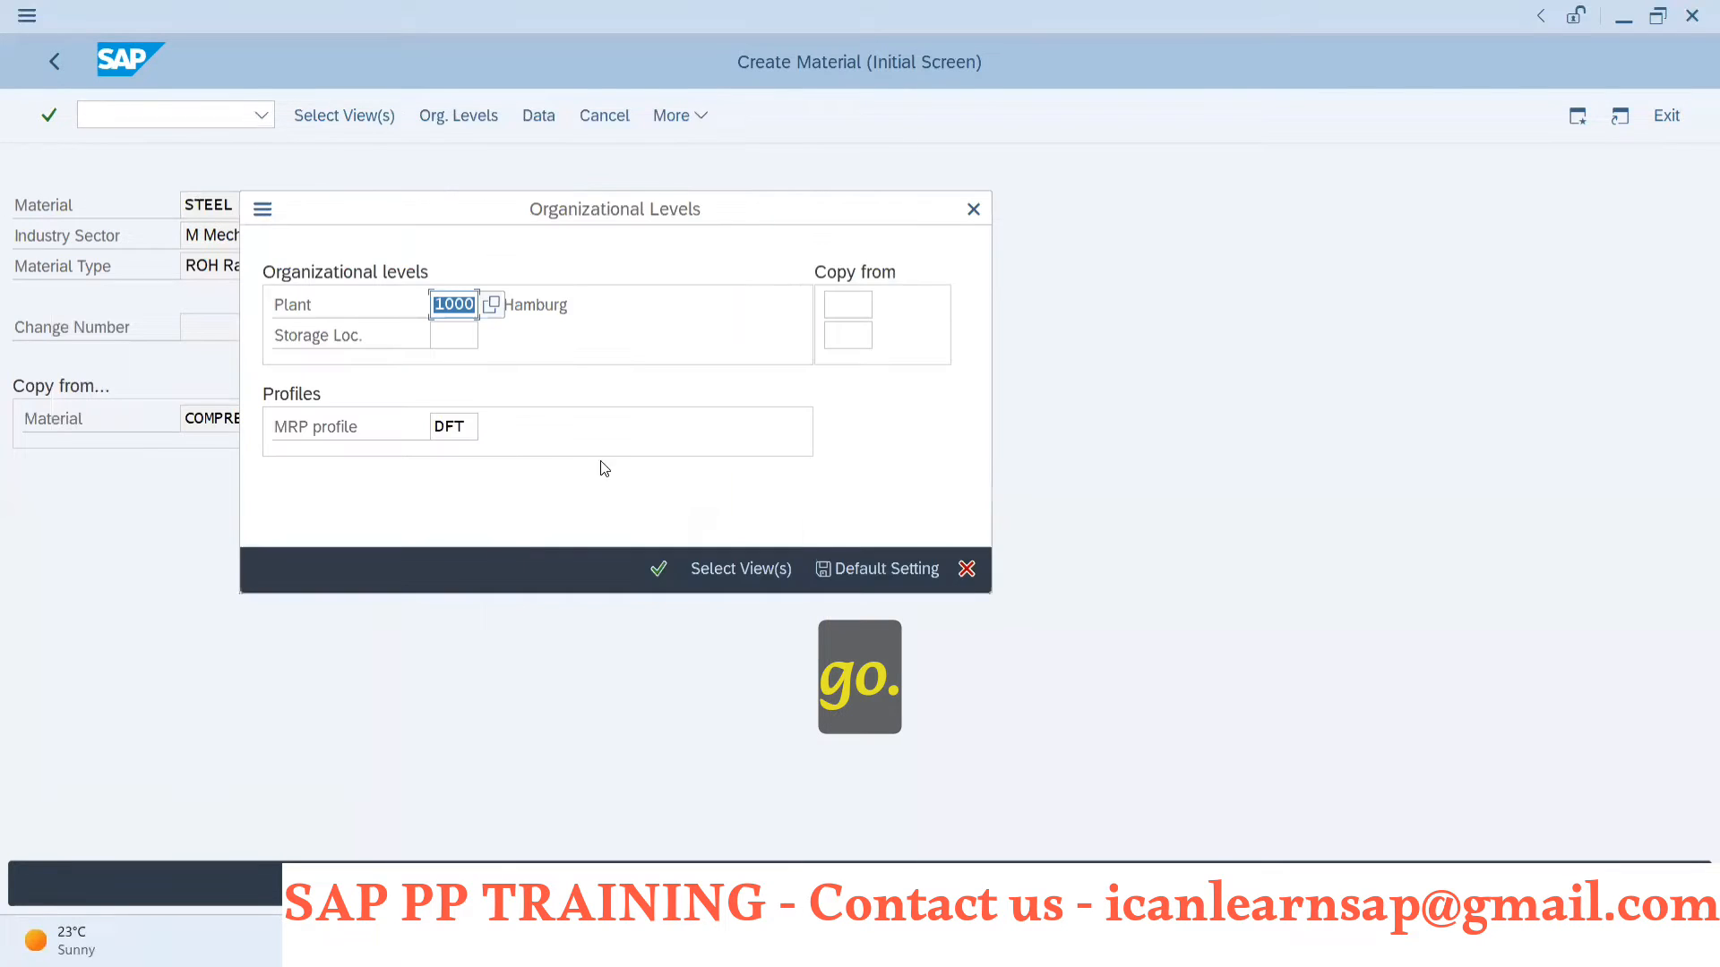
pyautogui.click(847, 306)
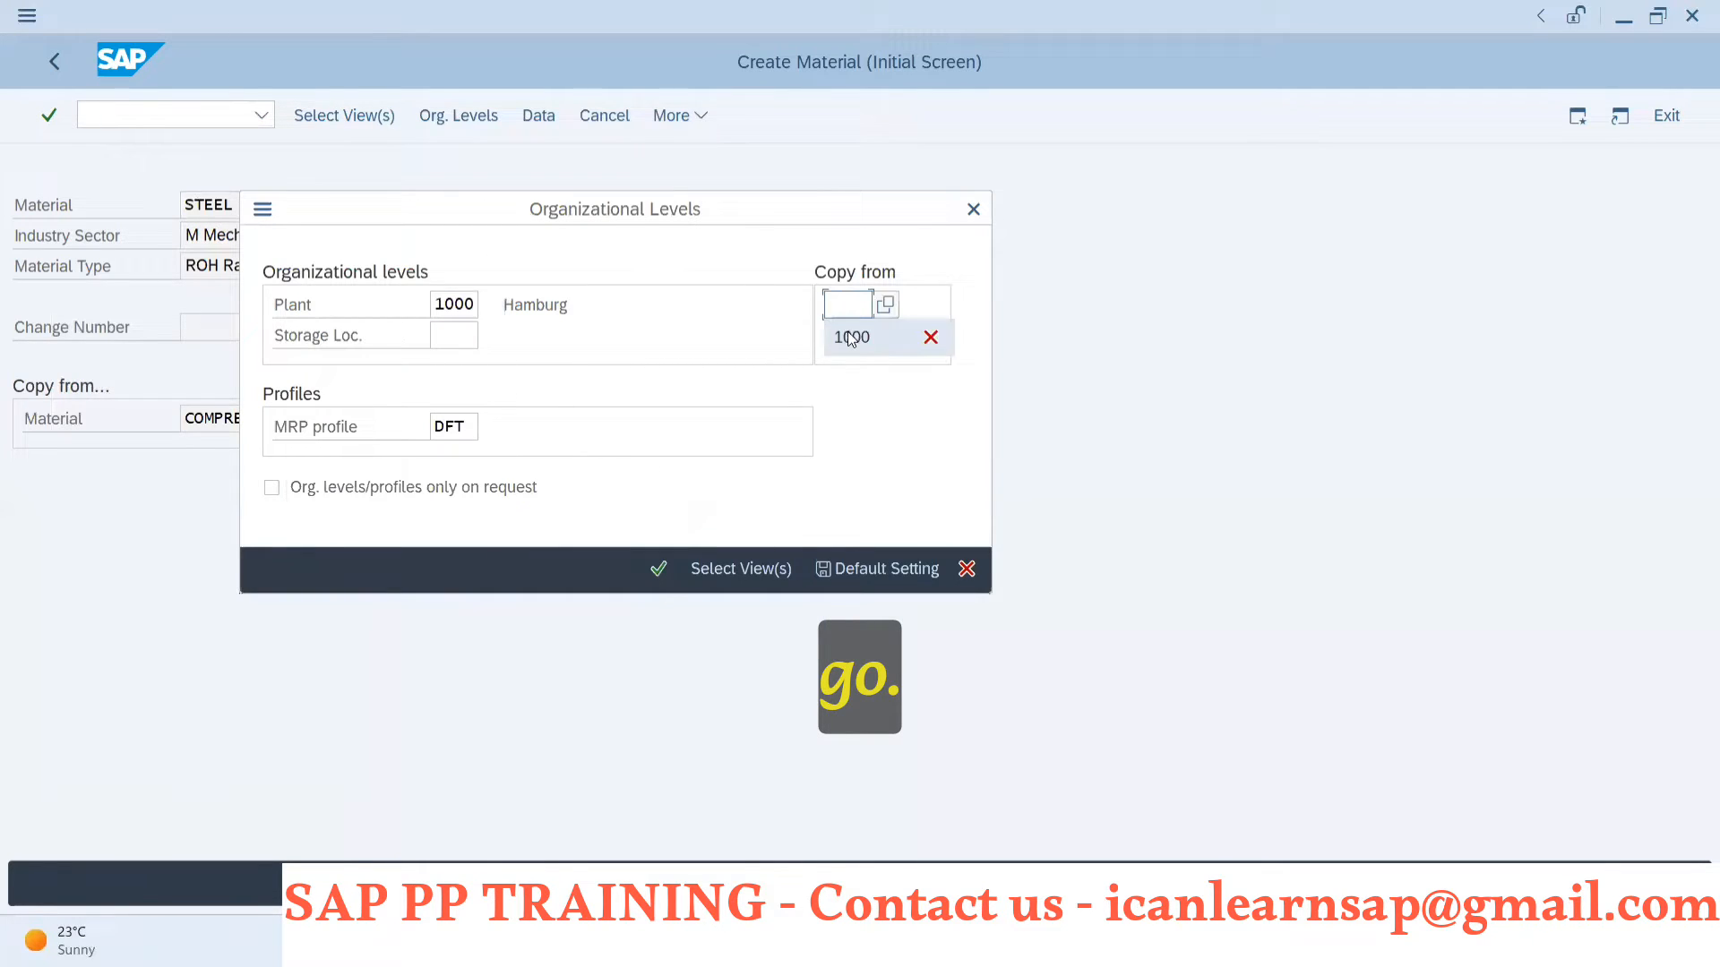
pyautogui.click(849, 334)
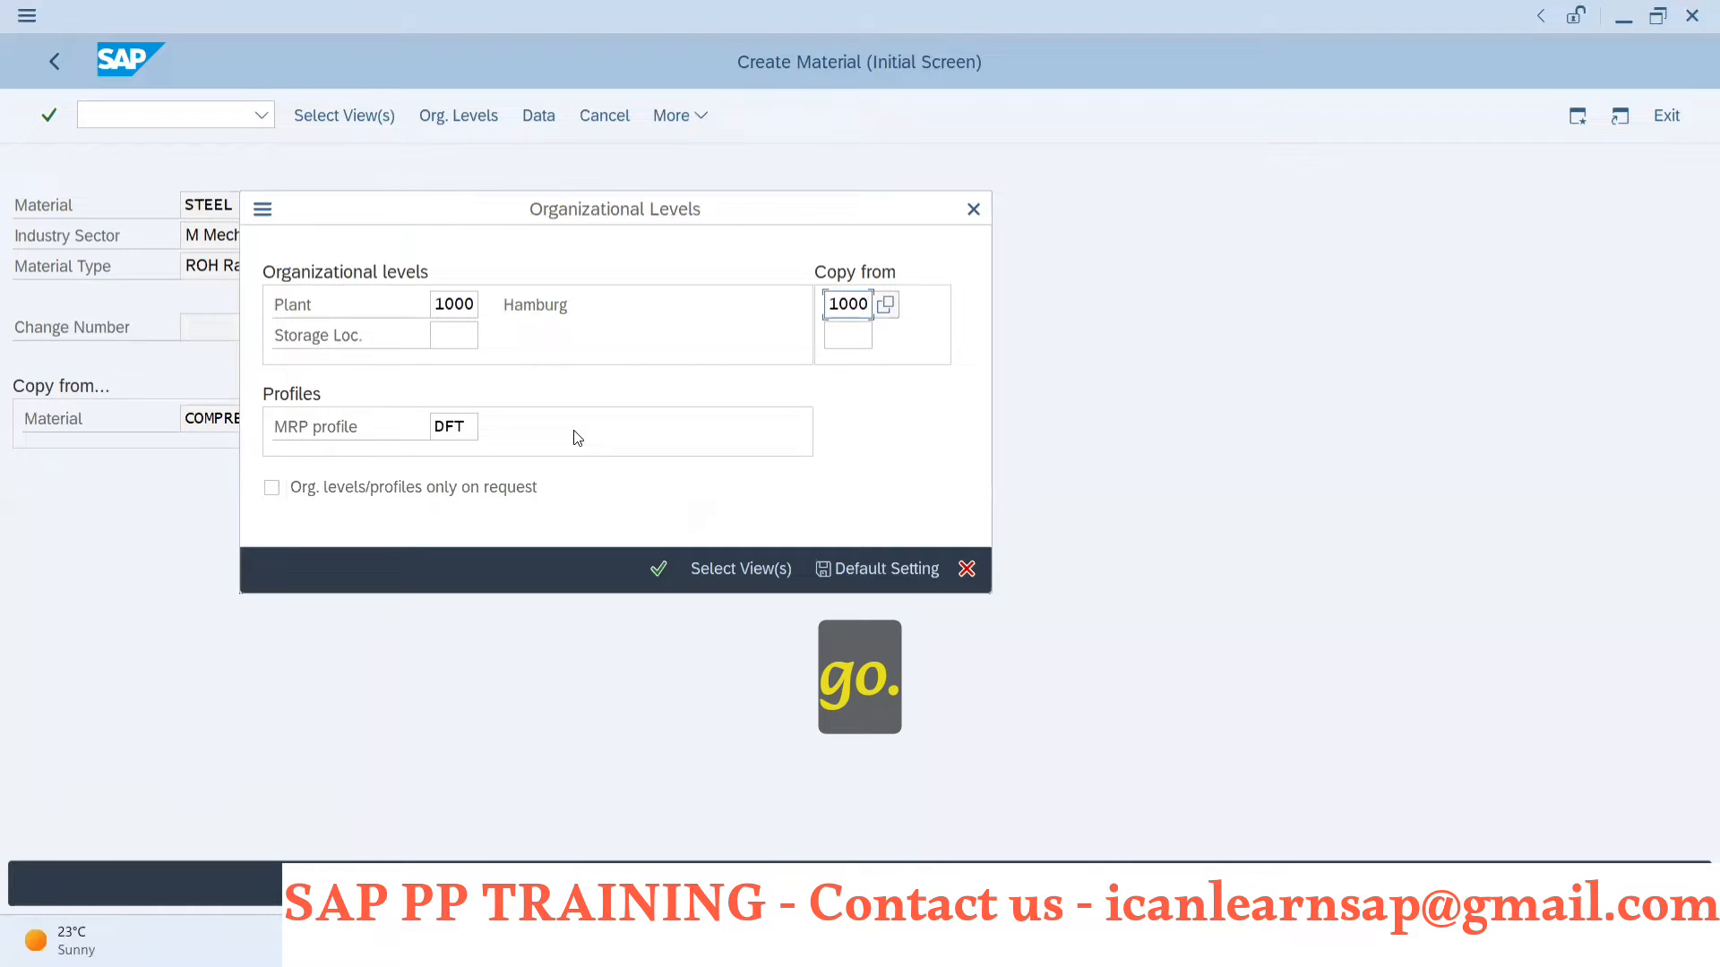
pyautogui.press('Return')
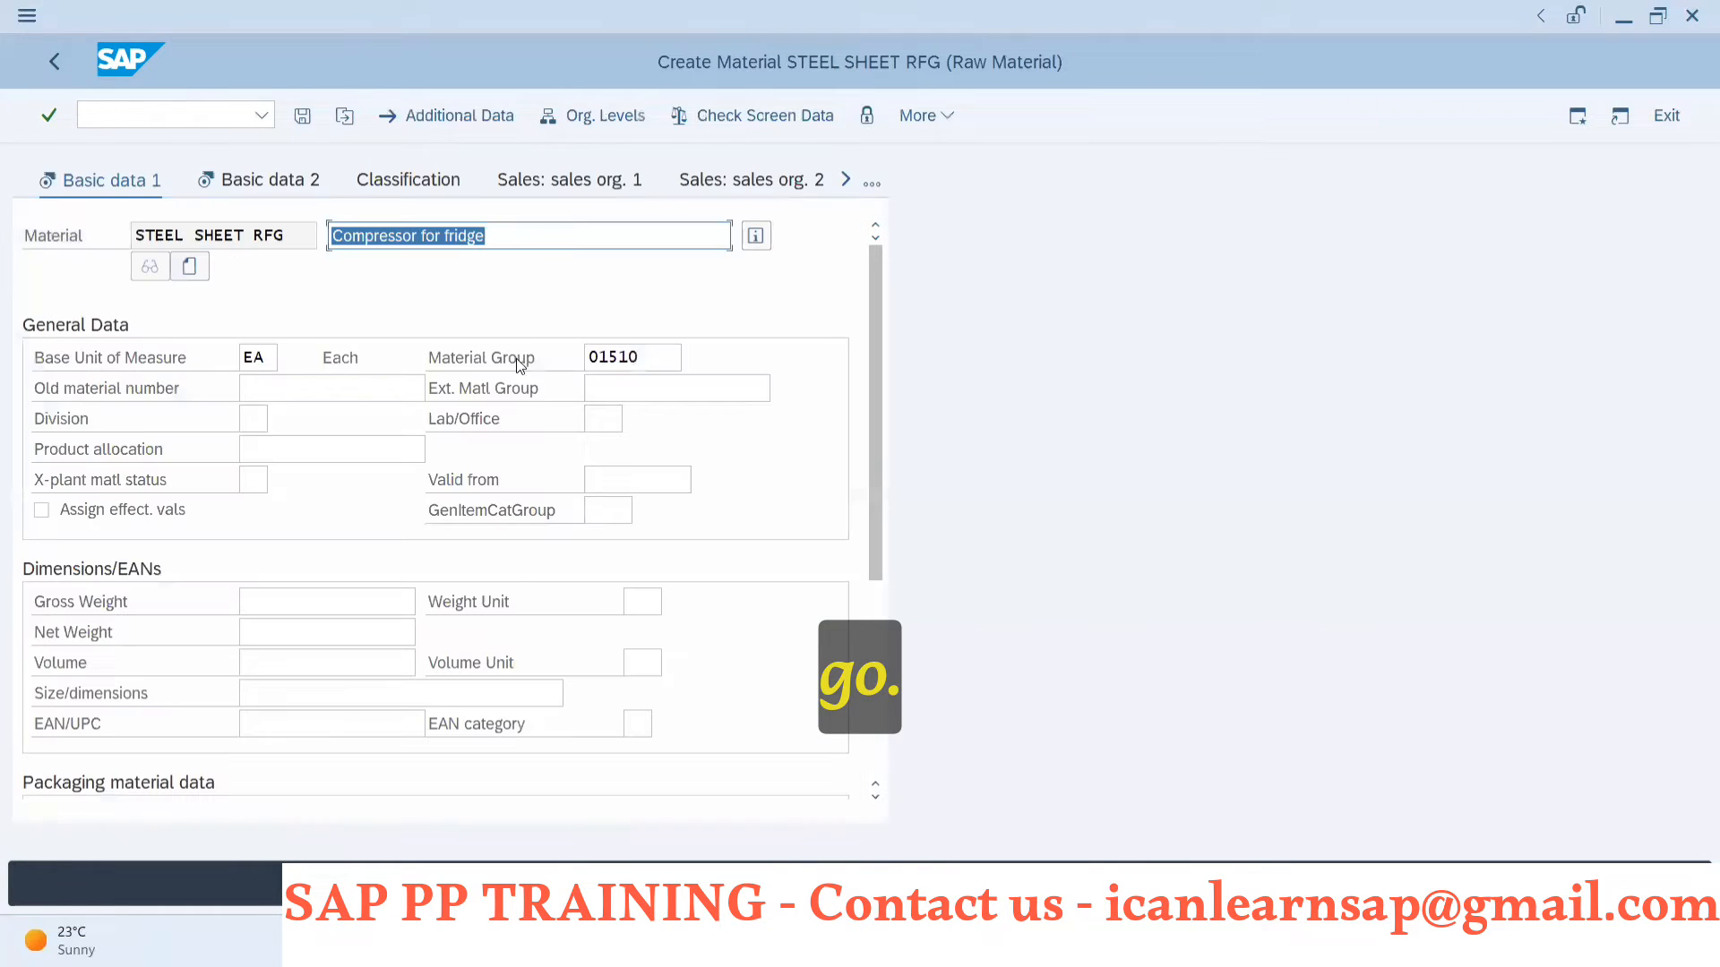
# - Replace the copied material description with "Steel sheet for Refrigartor" and confirm the first basic data view
pyautogui.click(495, 239)
pyautogui.press('BackSpace')
pyautogui.press('BackSpace')
pyautogui.press('BackSpace')
pyautogui.press('BackSpace')
pyautogui.press('BackSpace')
pyautogui.press('BackSpace')
pyautogui.press('BackSpace')
pyautogui.press('BackSpace')
pyautogui.press('BackSpace')
pyautogui.press('BackSpace')
pyautogui.press('BackSpace')
pyautogui.press('BackSpace')
pyautogui.press('BackSpace')
pyautogui.press('BackSpace')
pyautogui.press('BackSpace')
pyautogui.press('BackSpace')
pyautogui.press('BackSpace')
pyautogui.press('BackSpace')
pyautogui.press('BackSpace')
pyautogui.press('BackSpace')
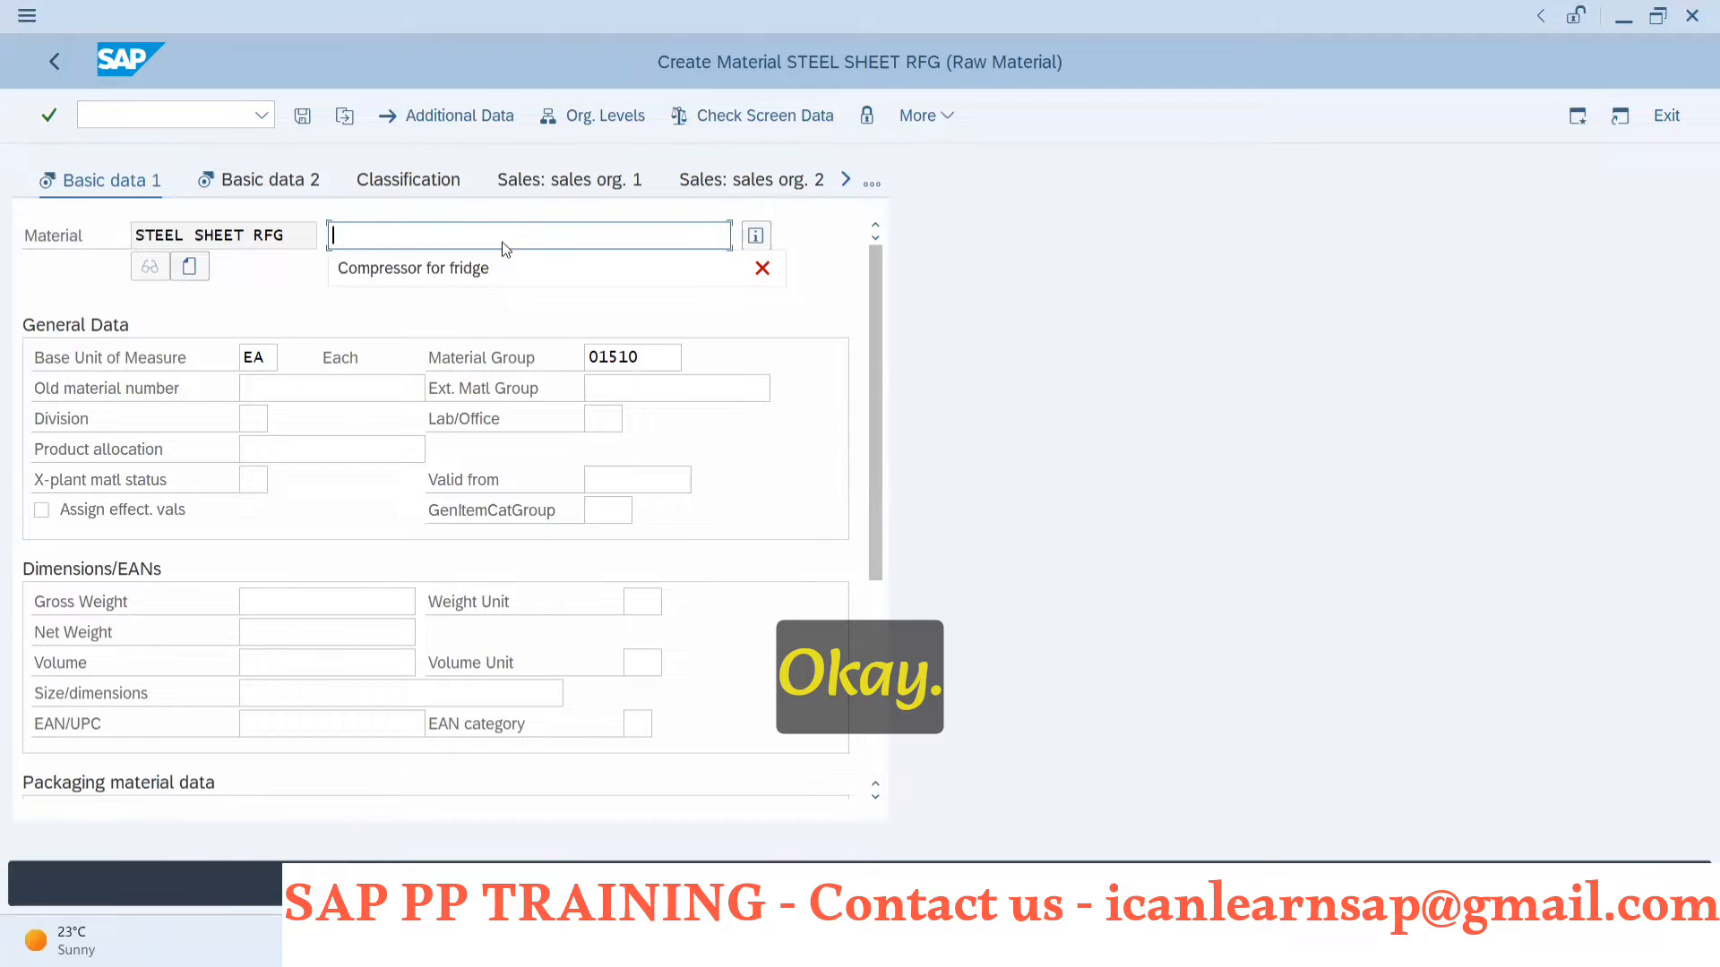
pyautogui.write('Steel she')
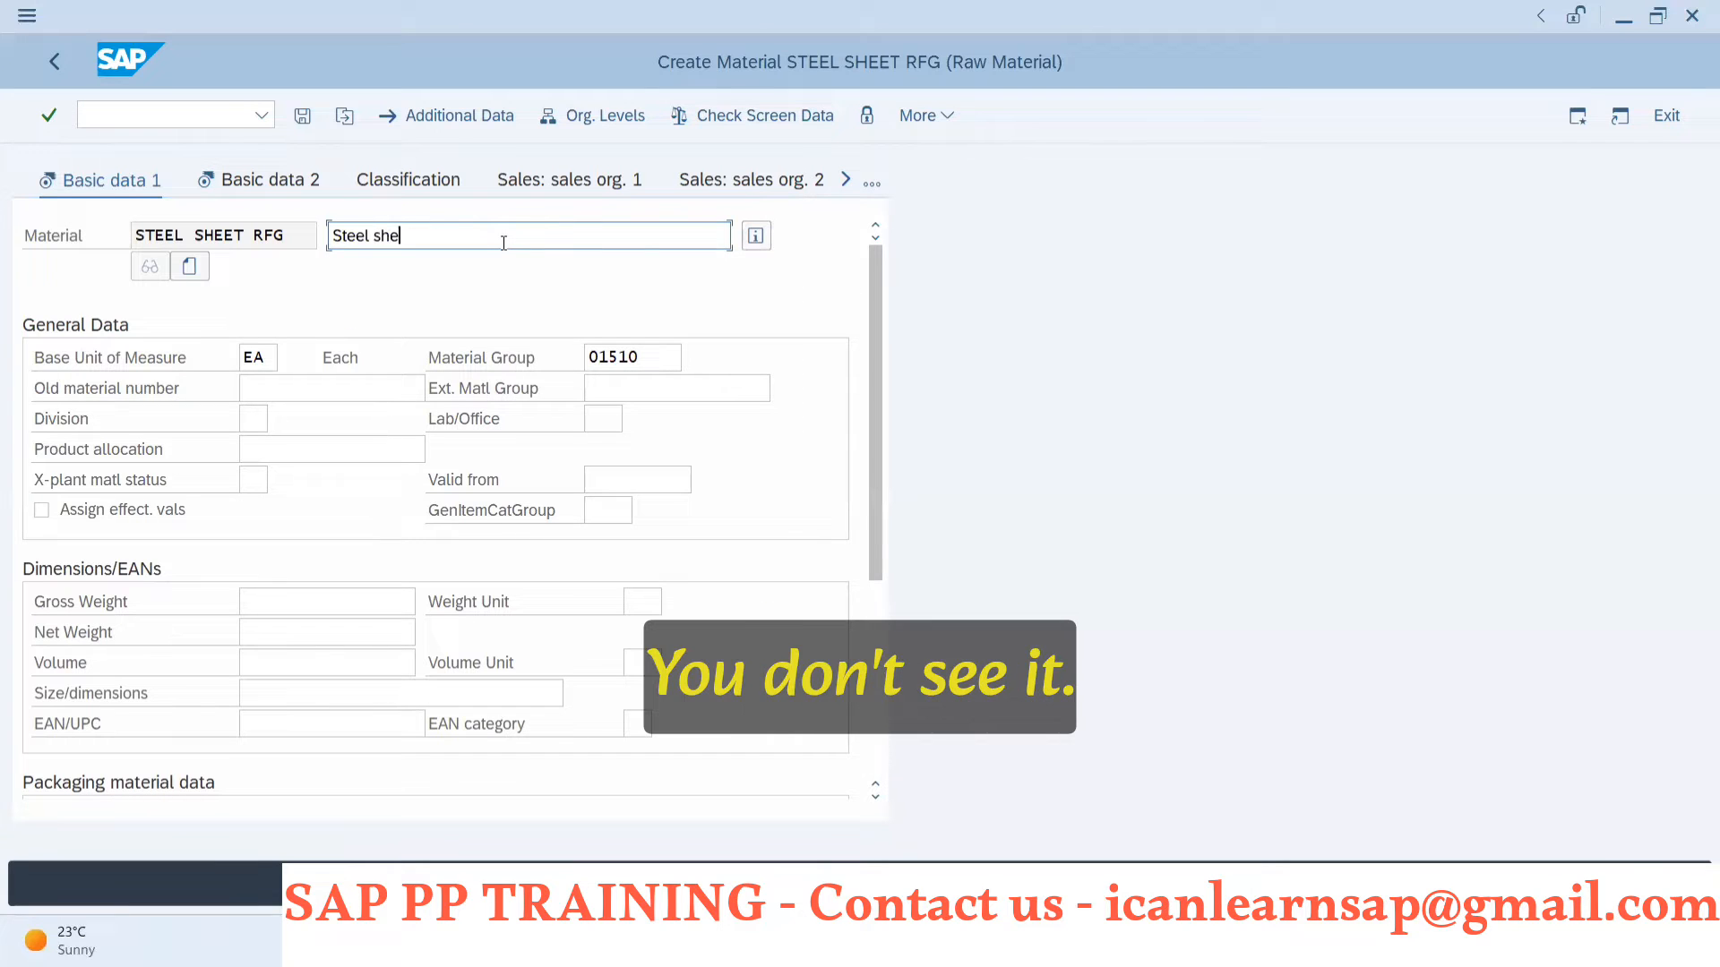
pyautogui.write('et for Refr')
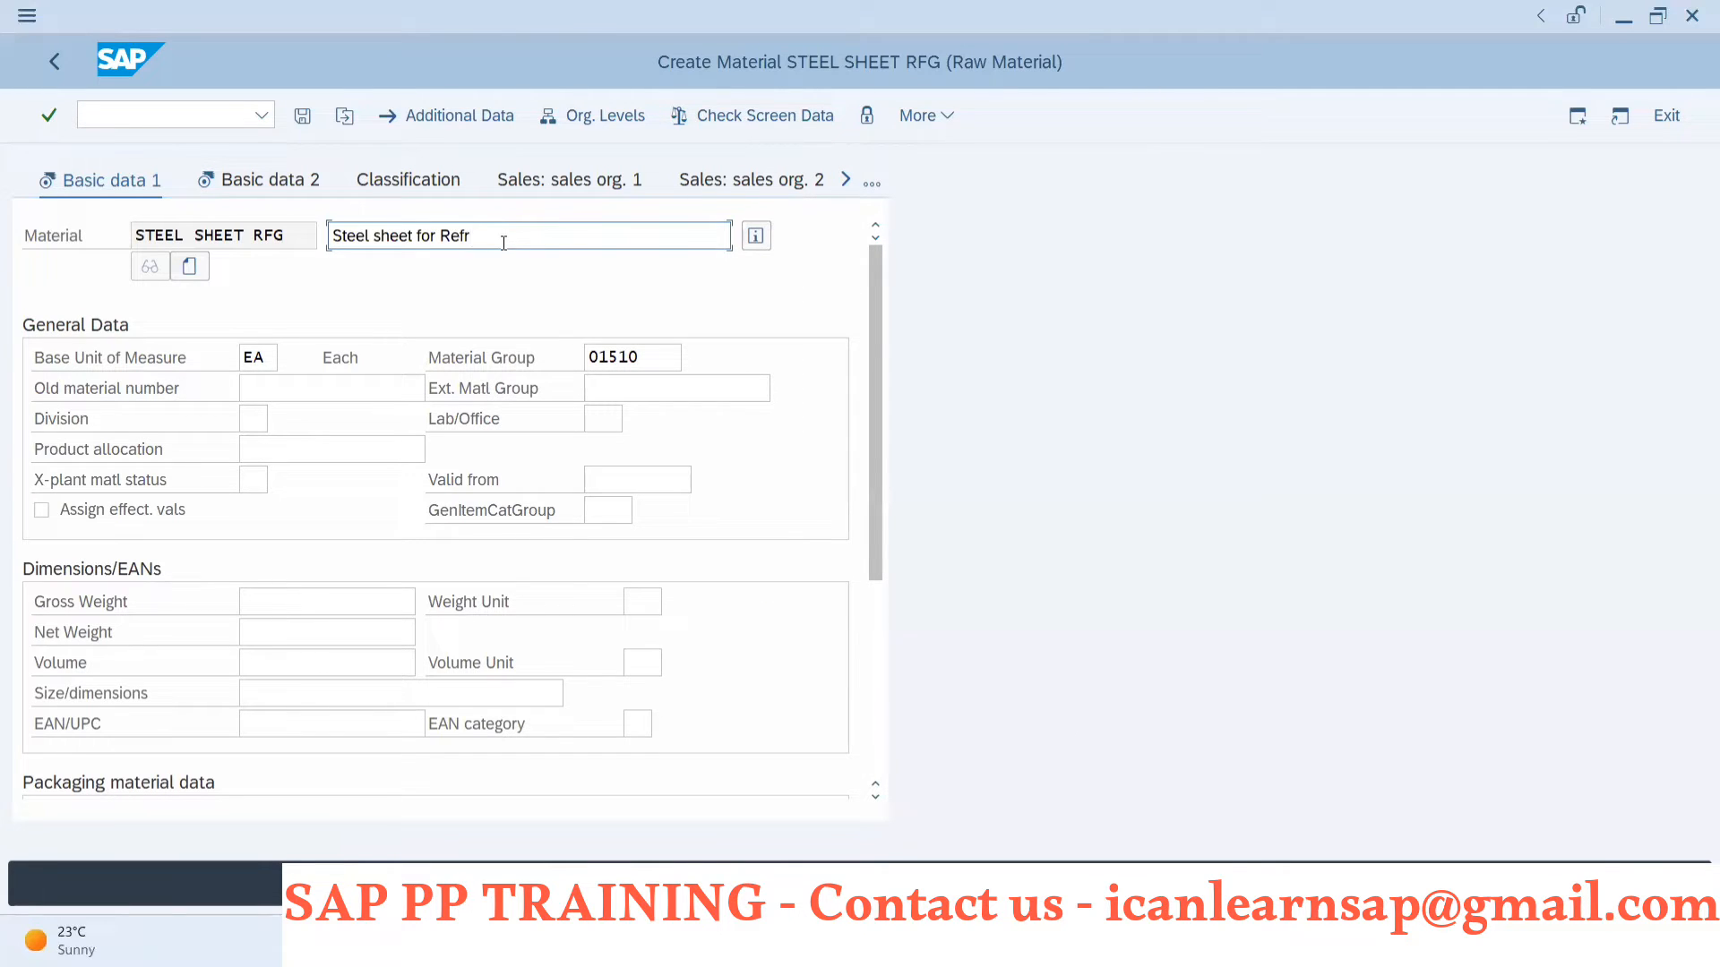
pyautogui.write('iga')
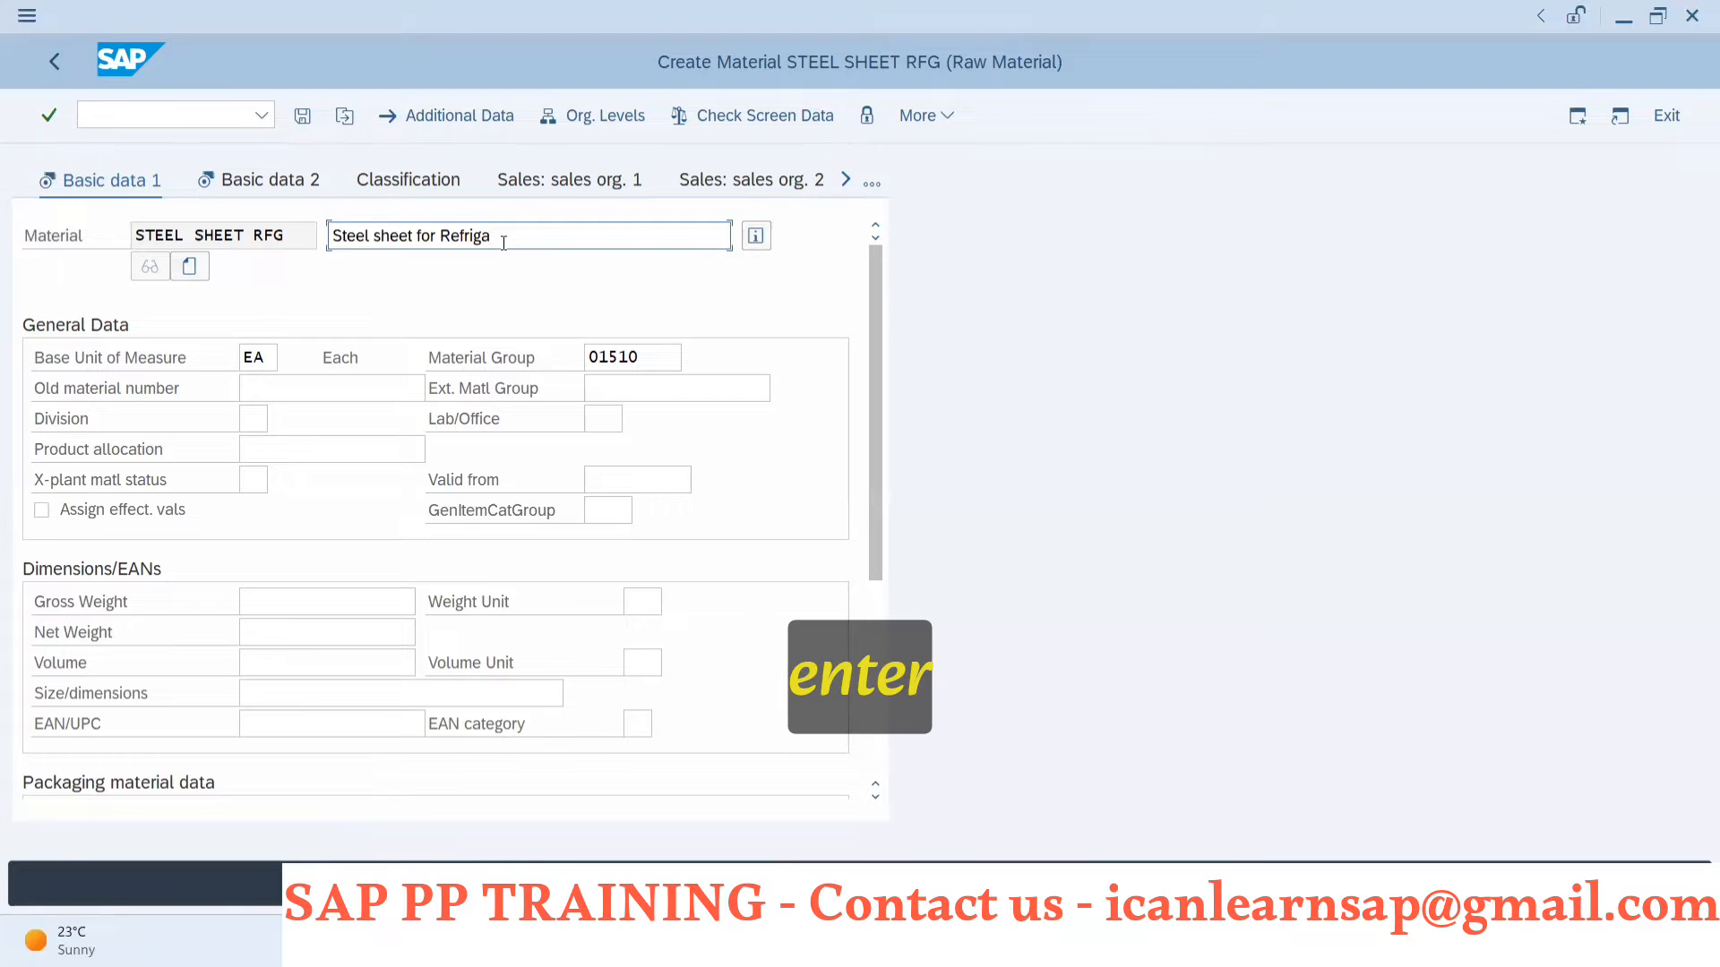
pyautogui.write('ttor')
pyautogui.press('Return')
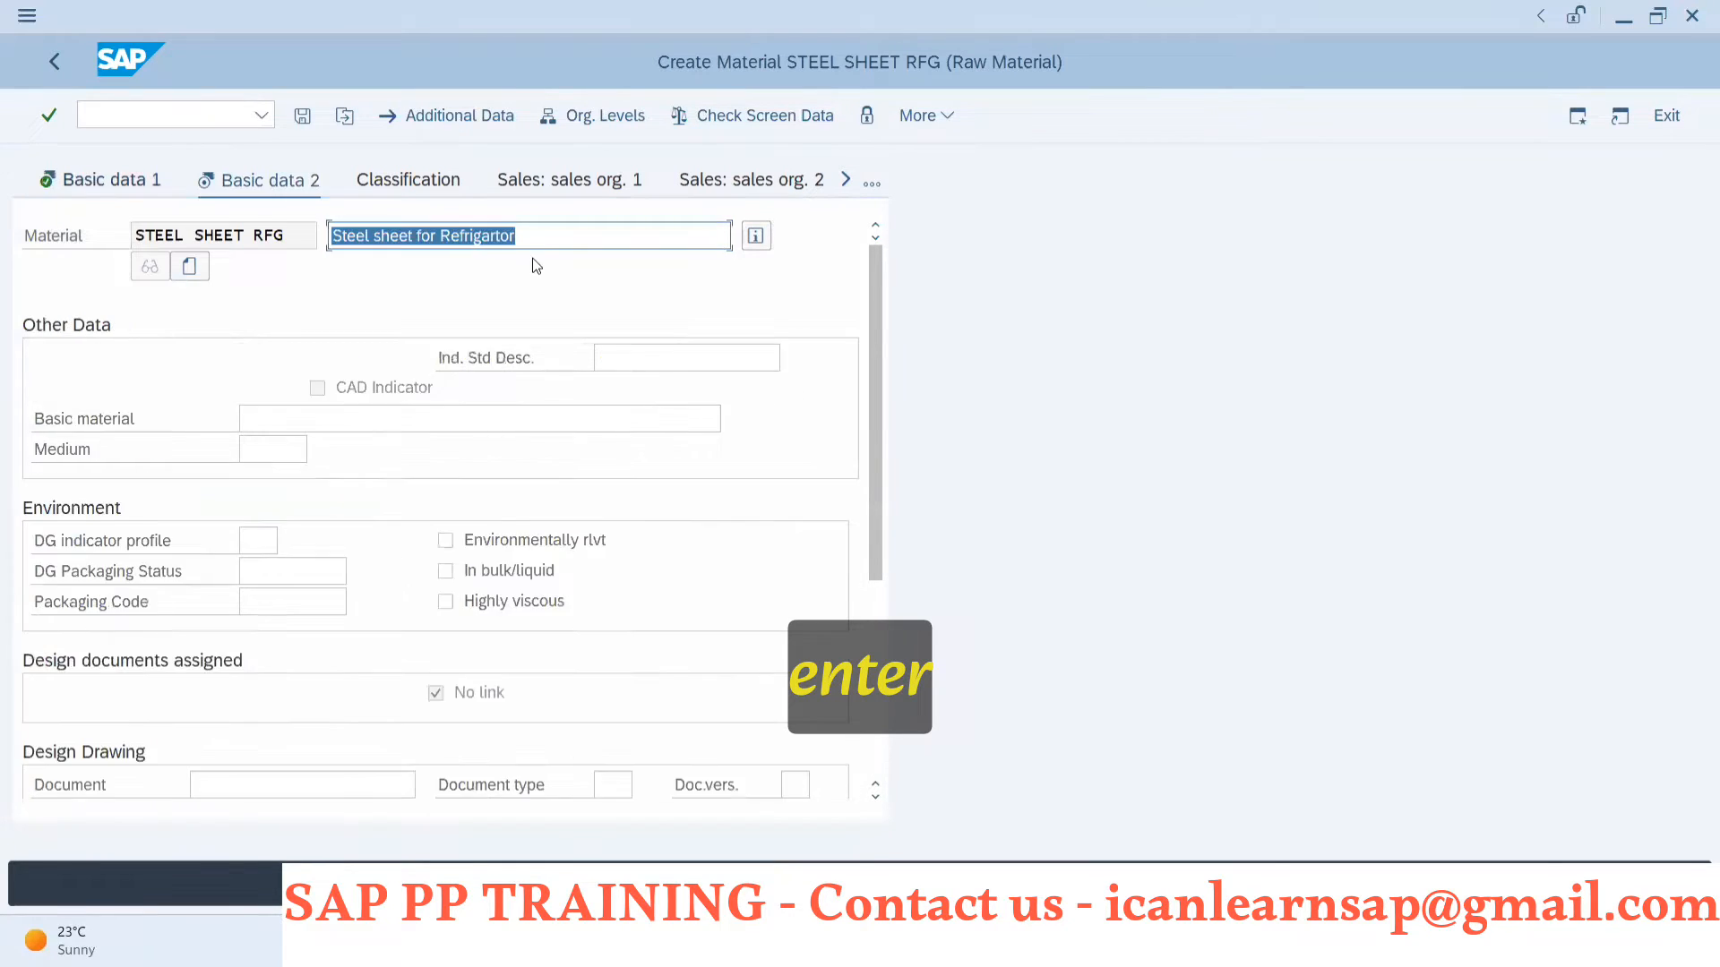
# - Pass through the purchasing and sales views, leaving the sales organization and distribution channel blank, and go to the MRP 1 view
pyautogui.press('Return')
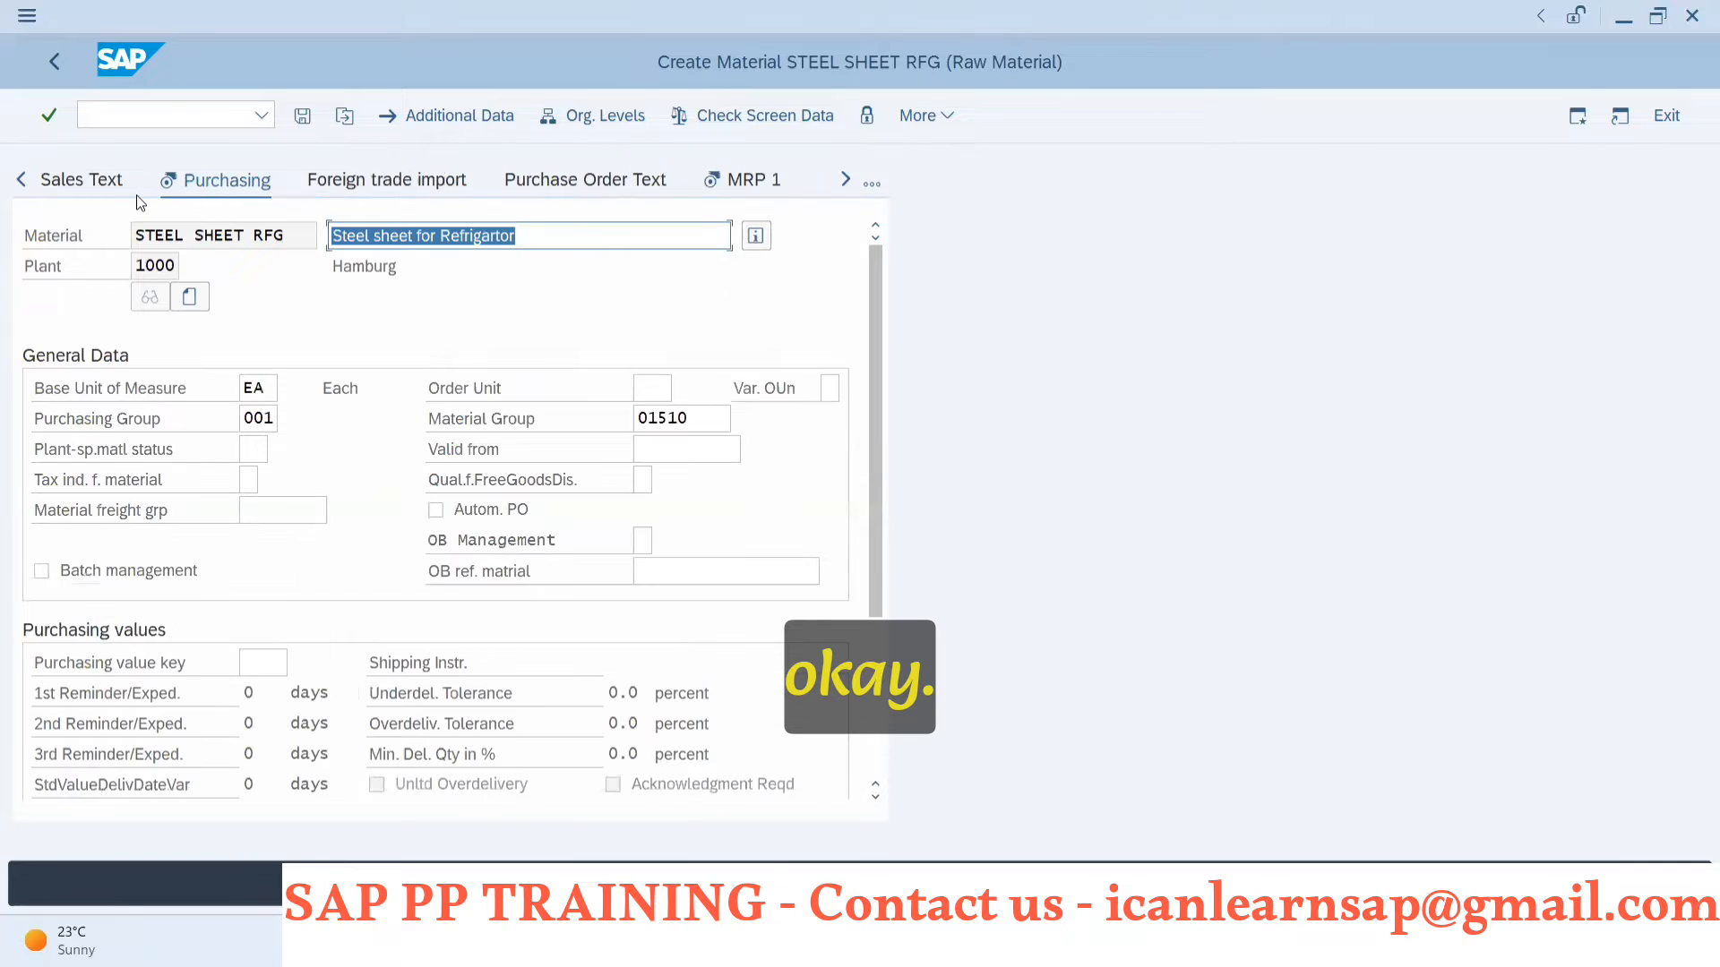
pyautogui.press('Return')
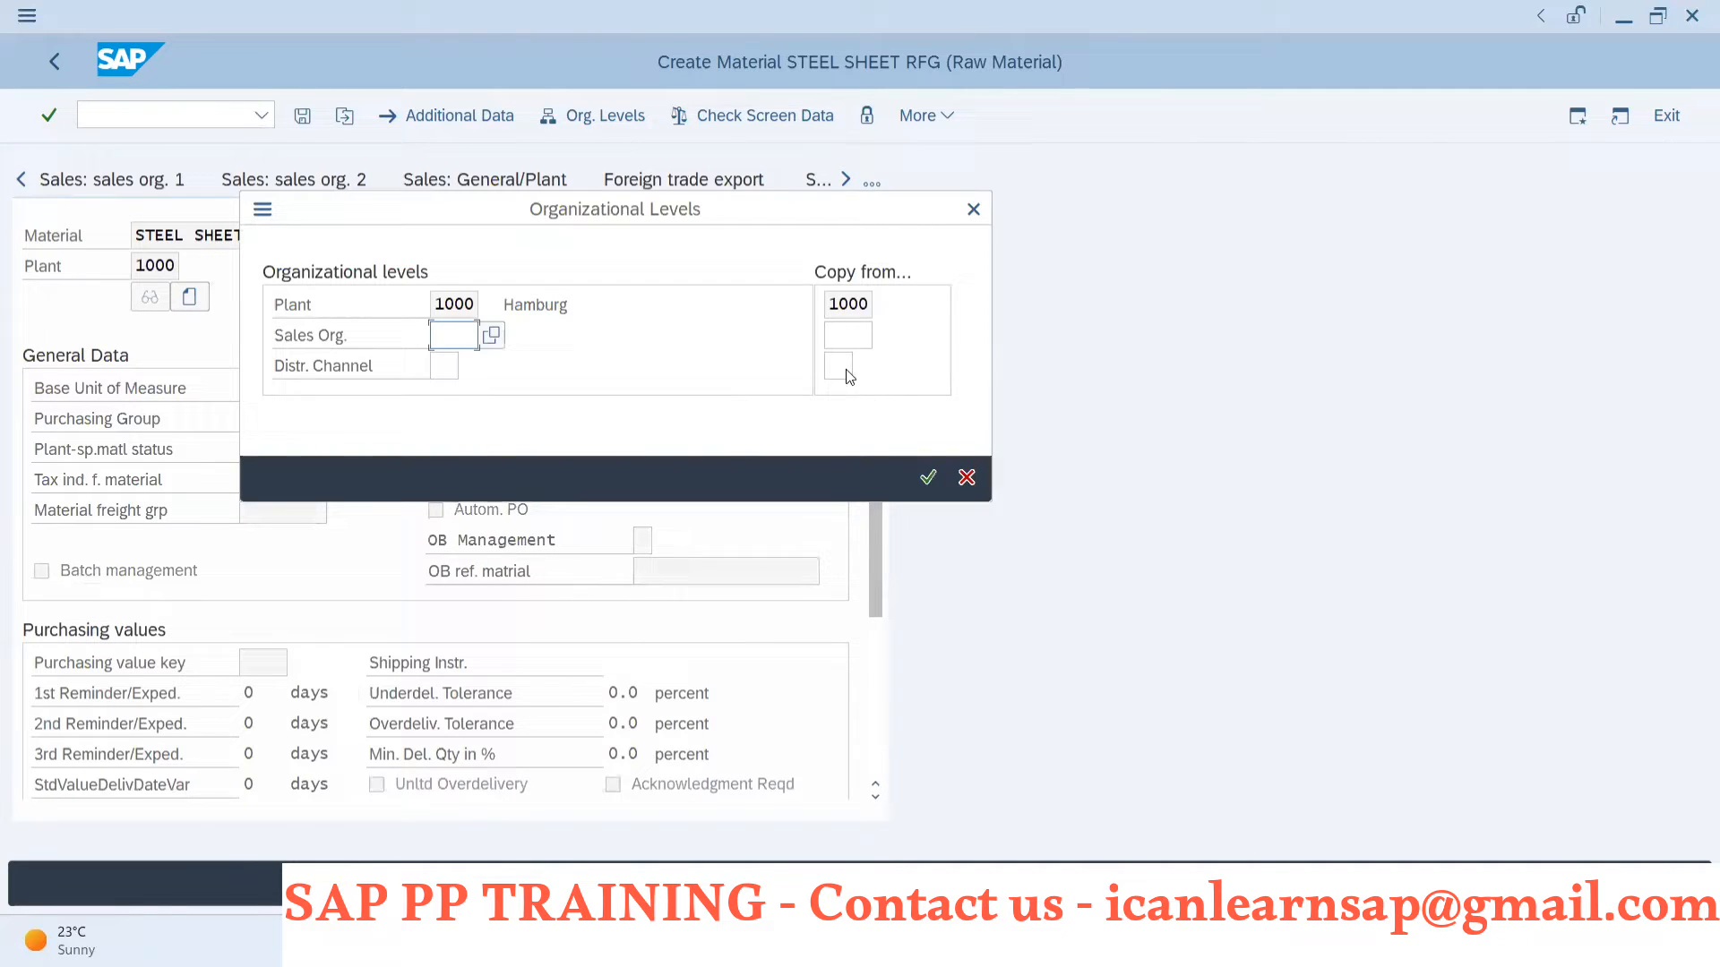
pyautogui.click(928, 476)
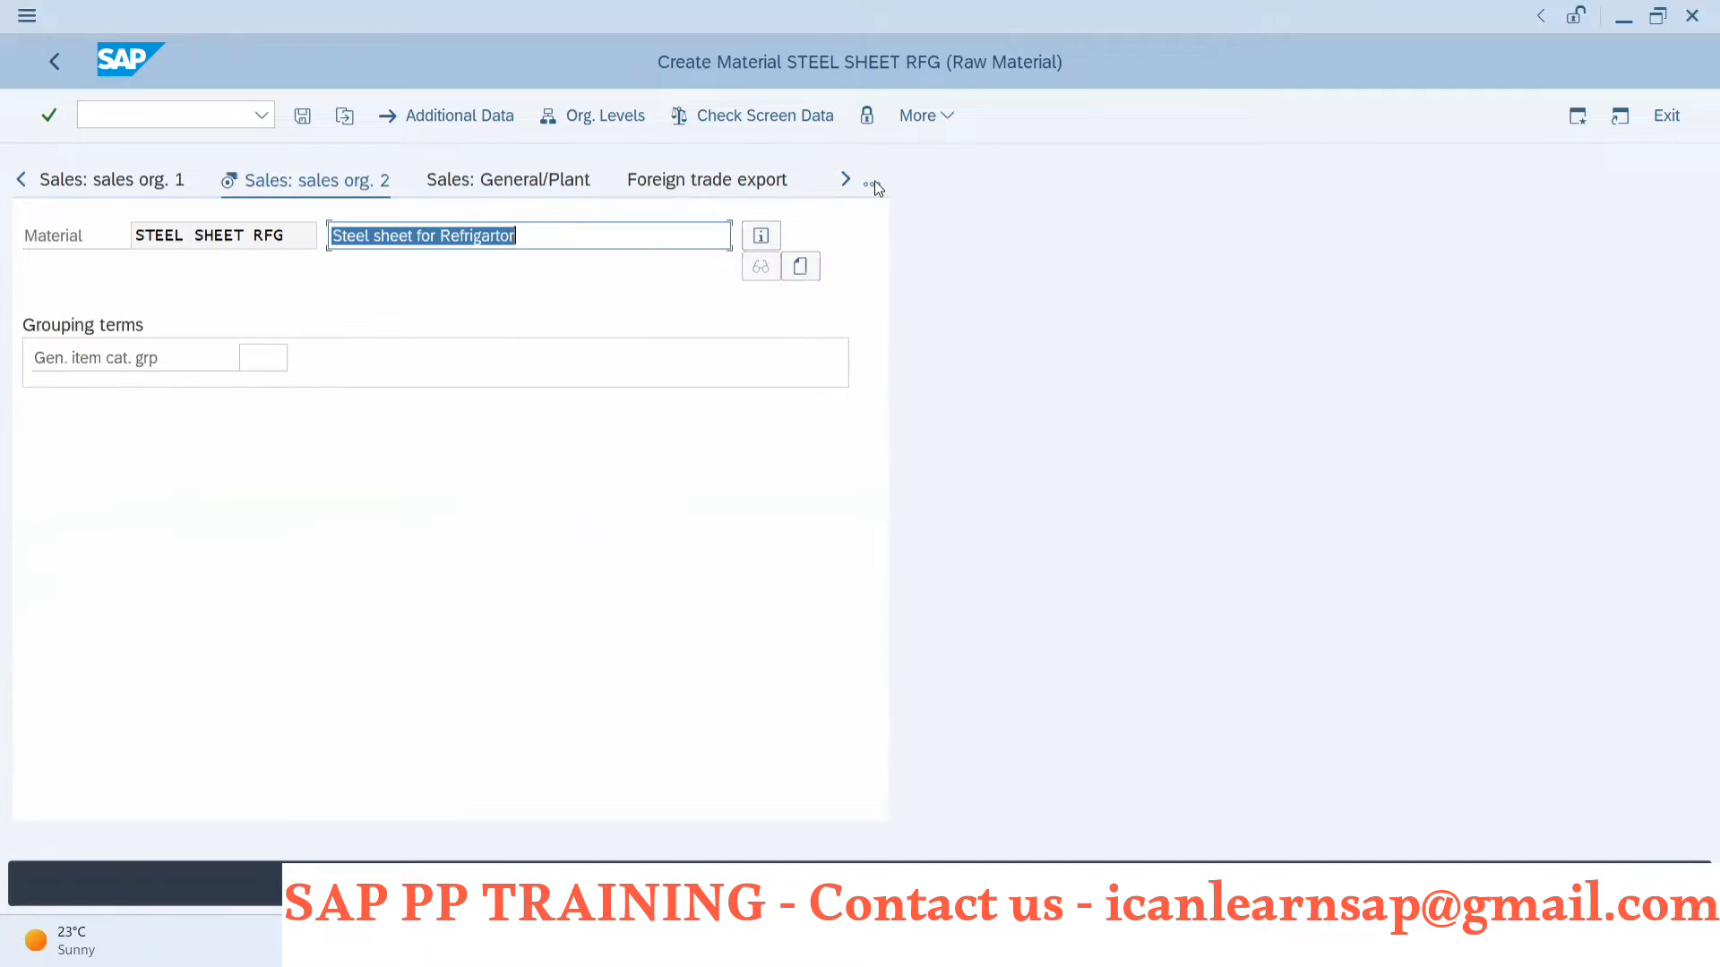
pyautogui.click(875, 183)
pyautogui.click(923, 44)
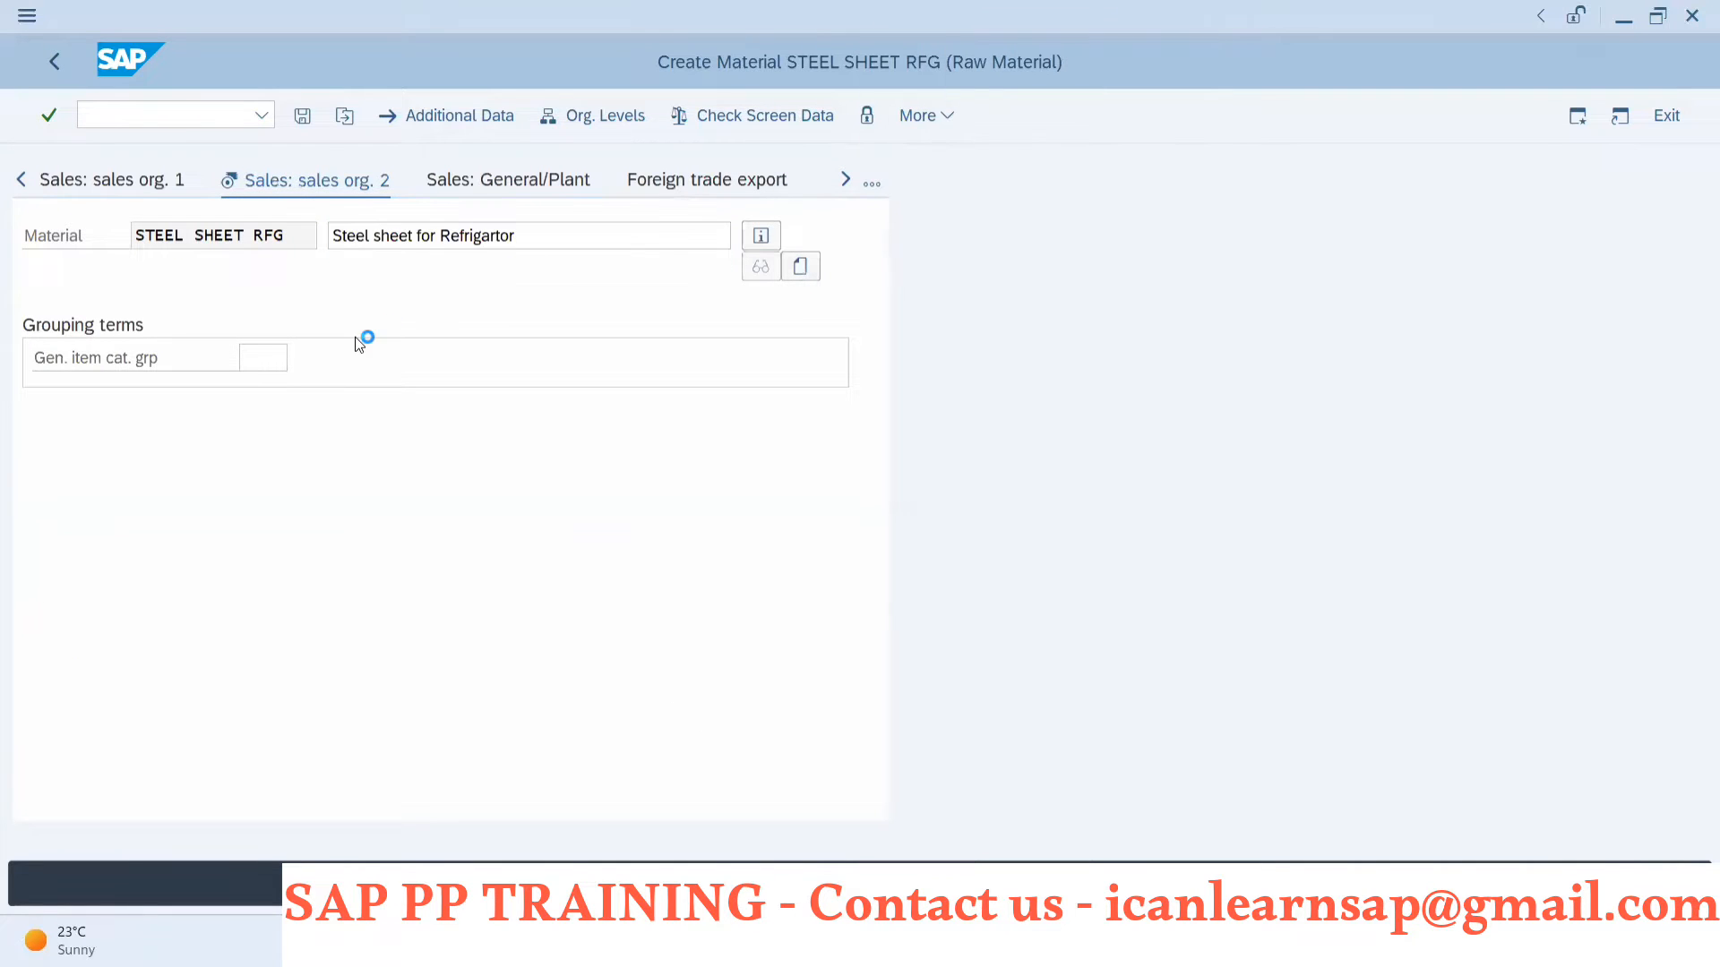
pyautogui.click(873, 183)
pyautogui.click(917, 414)
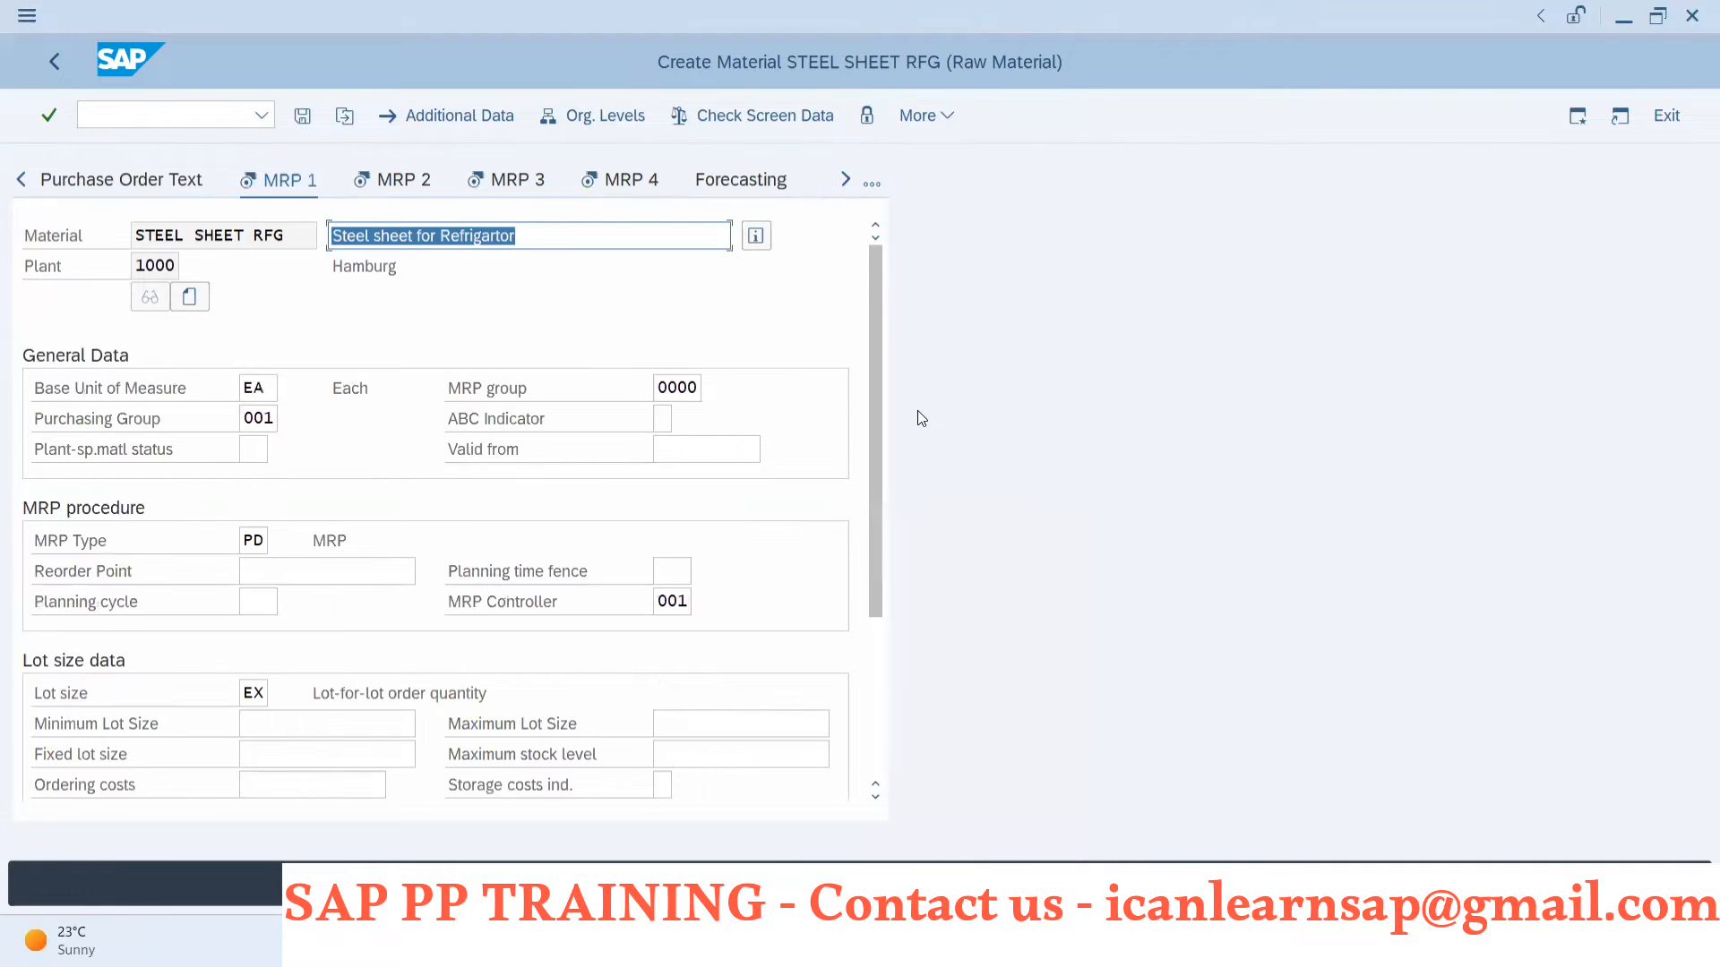
# - Accept the copied values in the MRP 1 to MRP 4 views and proceed to the Accounting 1 view
pyautogui.press('Return')
pyautogui.press('Return')
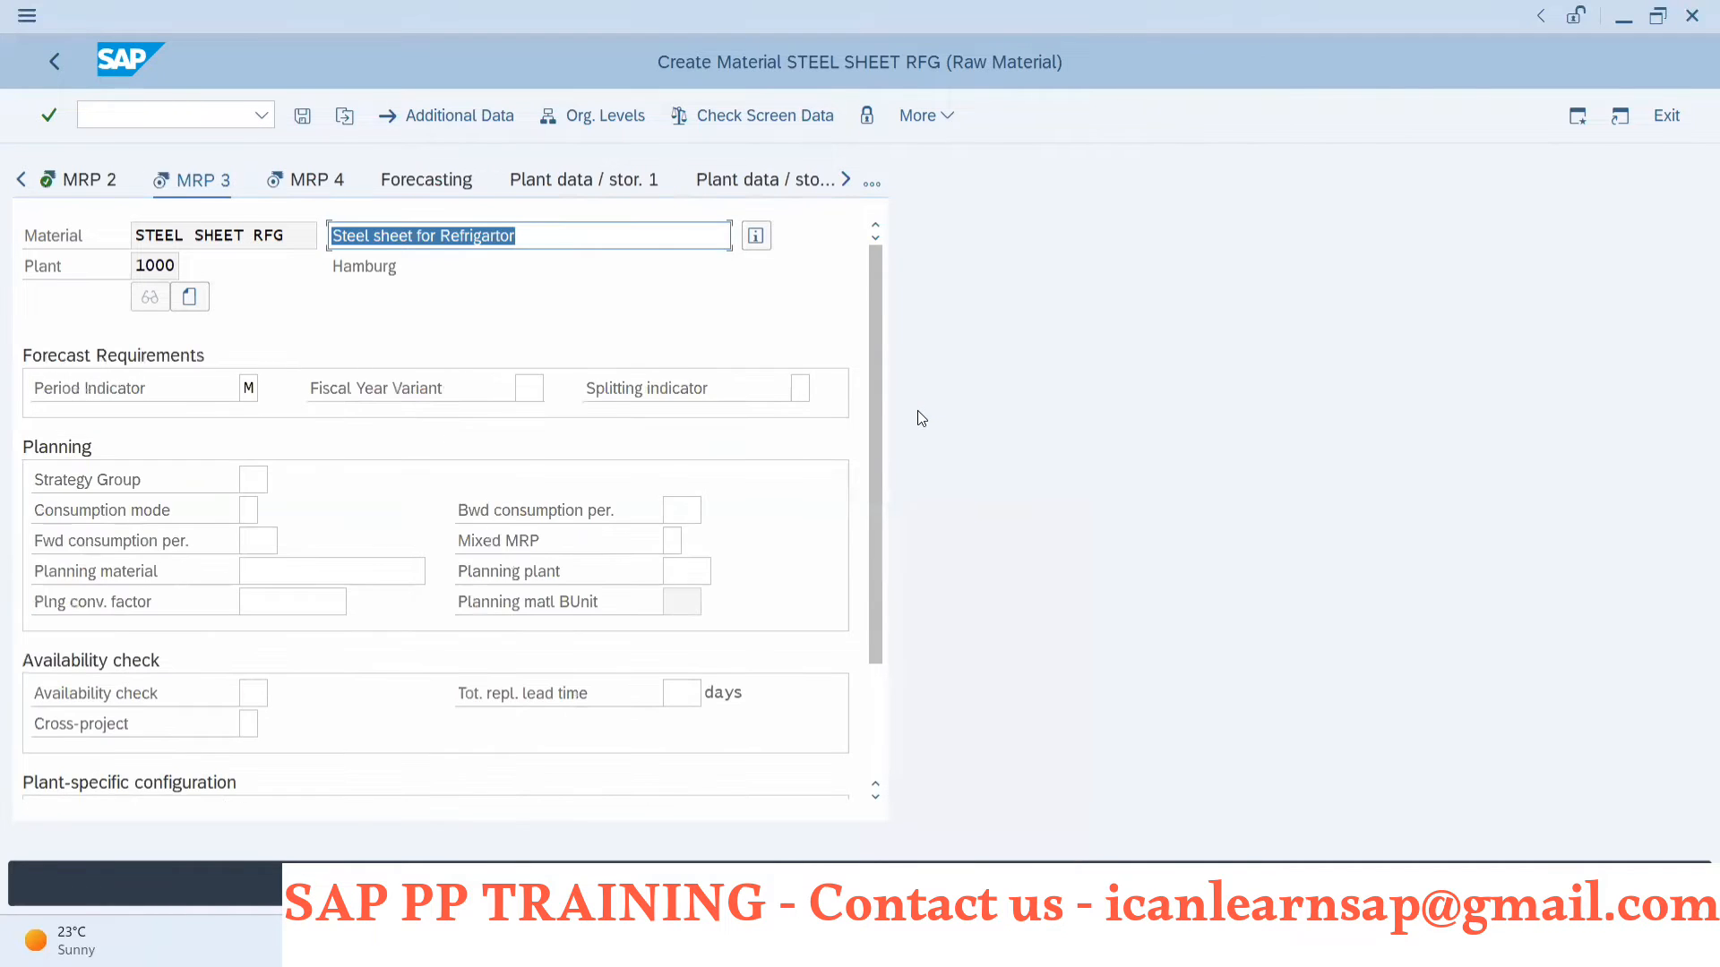
pyautogui.press('Return')
pyautogui.press('Return')
pyautogui.press('Return')
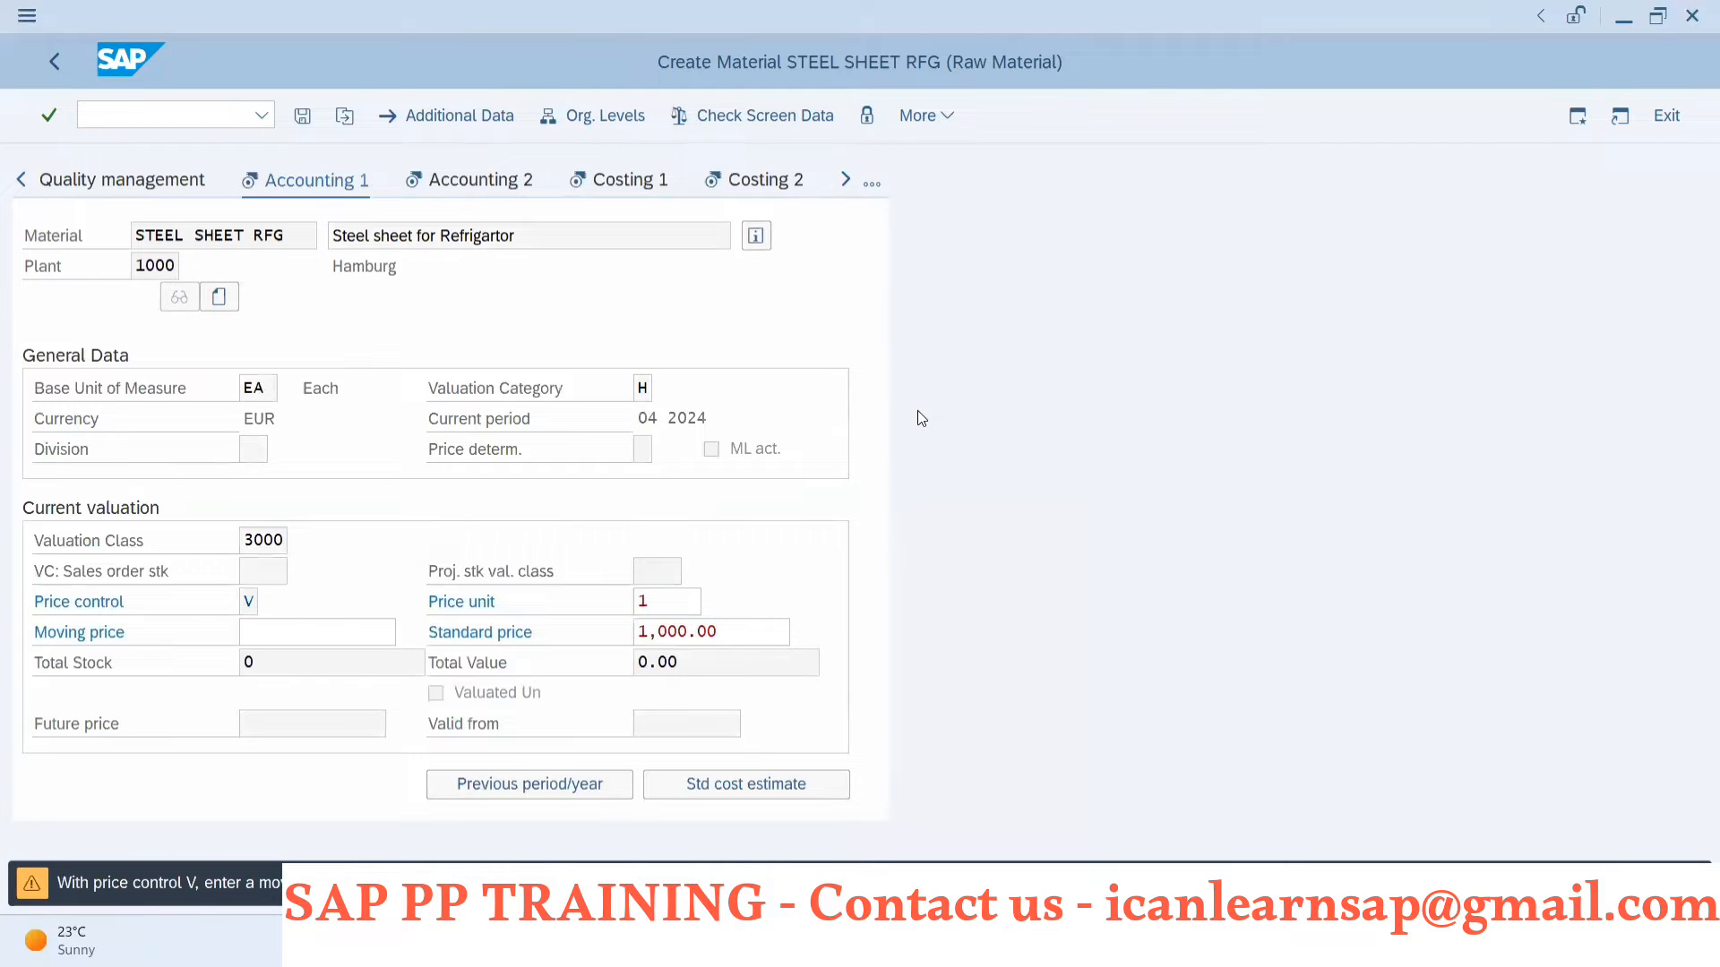
# - Accept the copied accounting and costing values of STEEL SHEET RFG and try to save the material
pyautogui.press('Return')
pyautogui.press('Return')
pyautogui.press('Return')
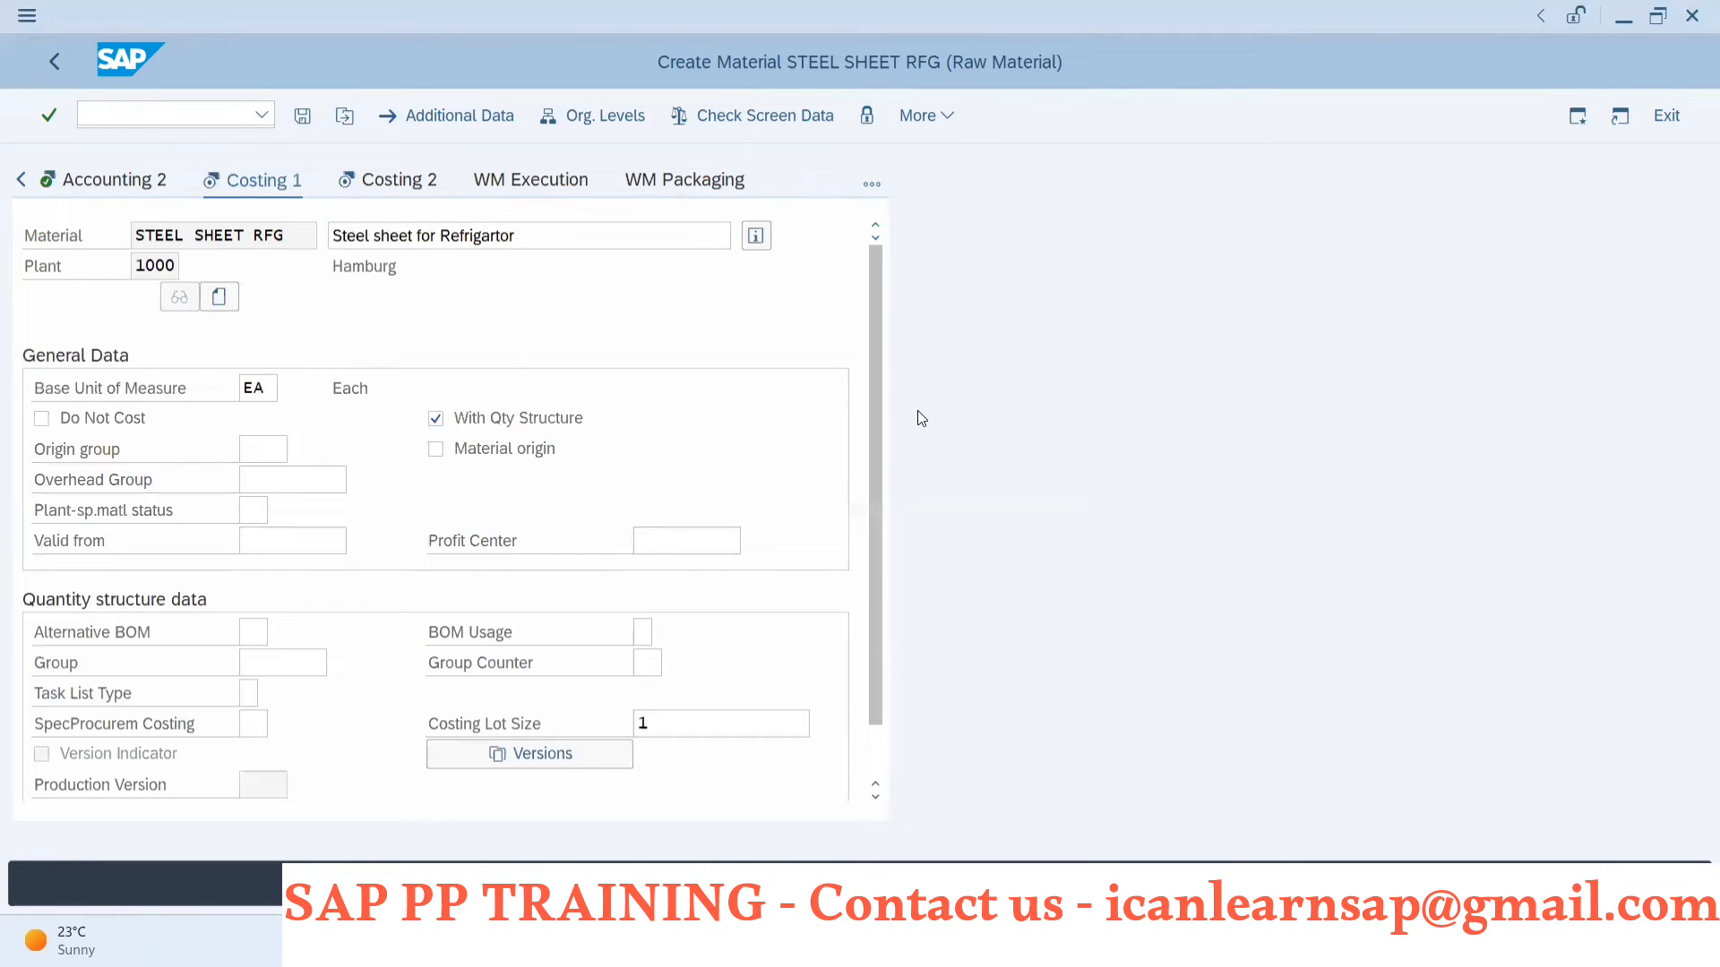
pyautogui.press('Return')
pyautogui.press('Return')
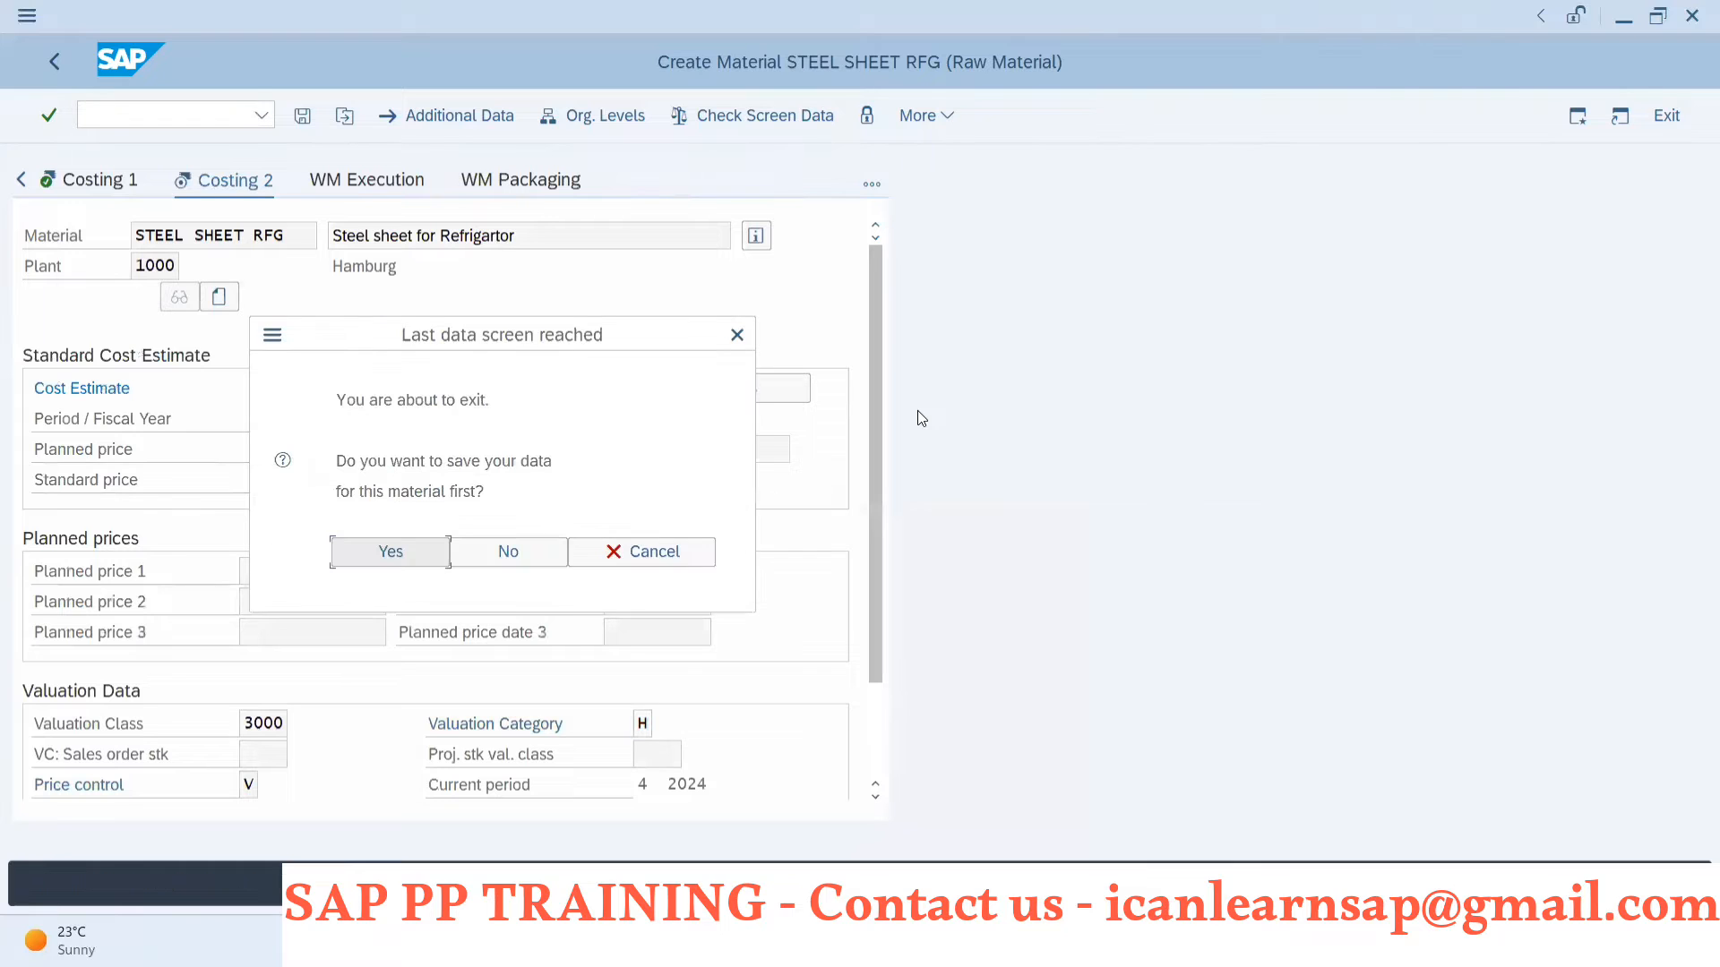
pyautogui.click(391, 551)
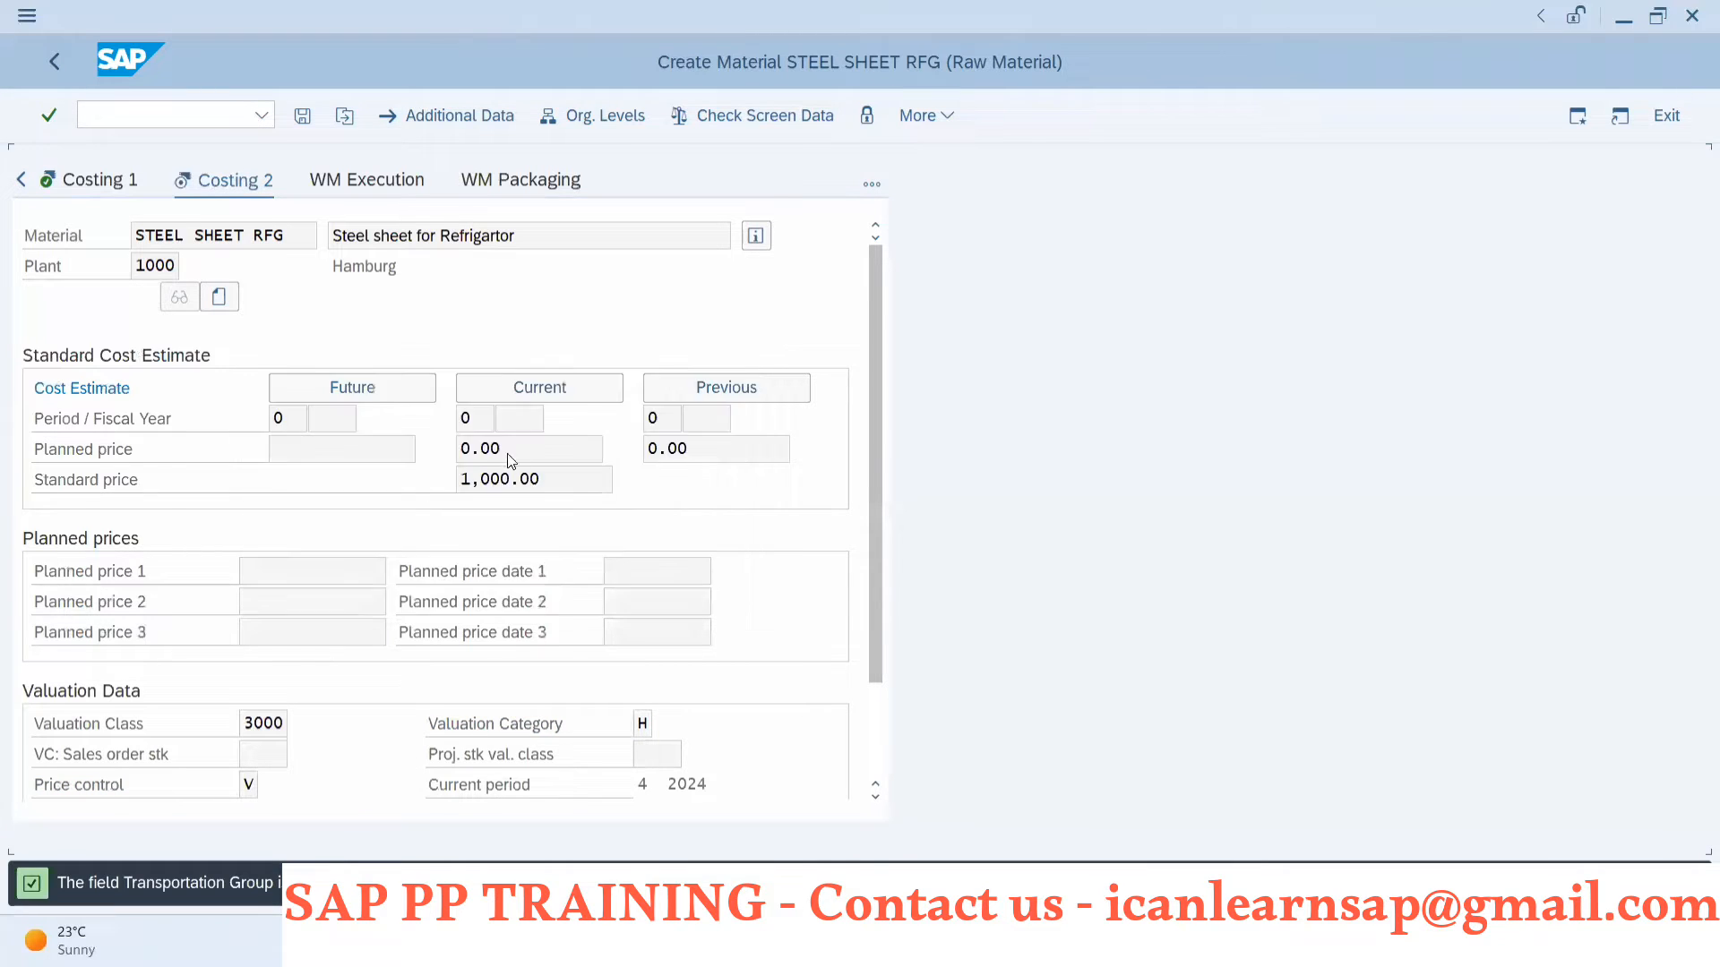
pyautogui.press('Return')
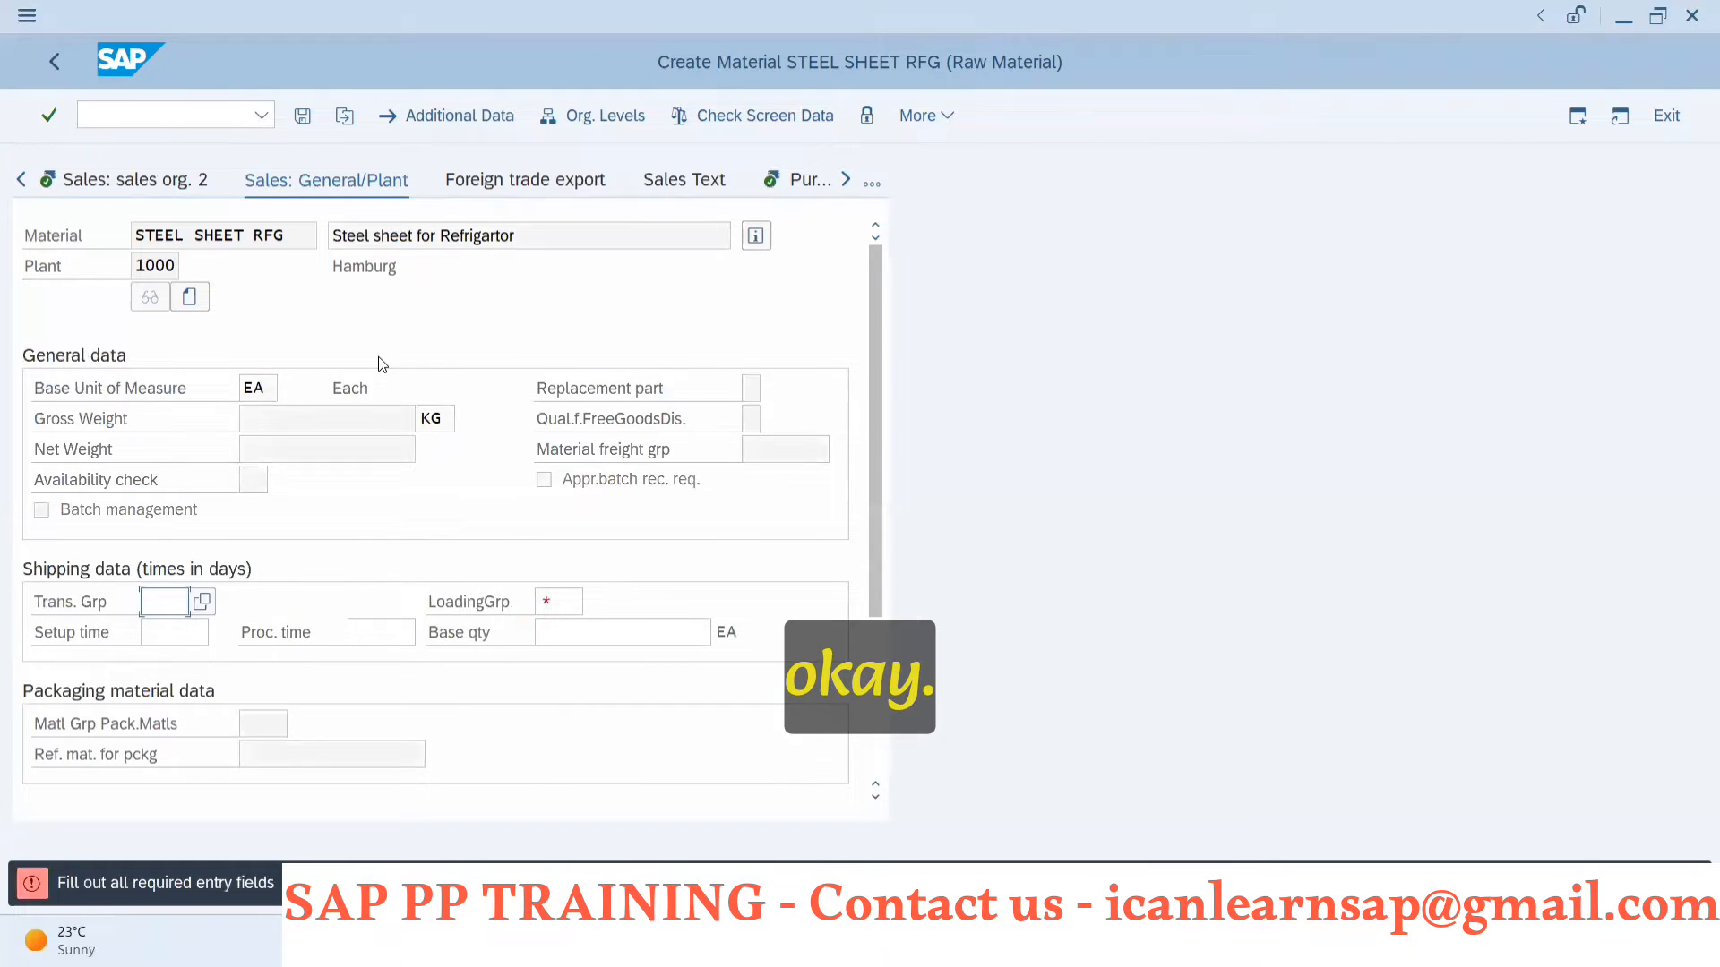
# - Set both the transportation group and the loading group to 0001 in the plant sales view and save the material
pyautogui.write('1')
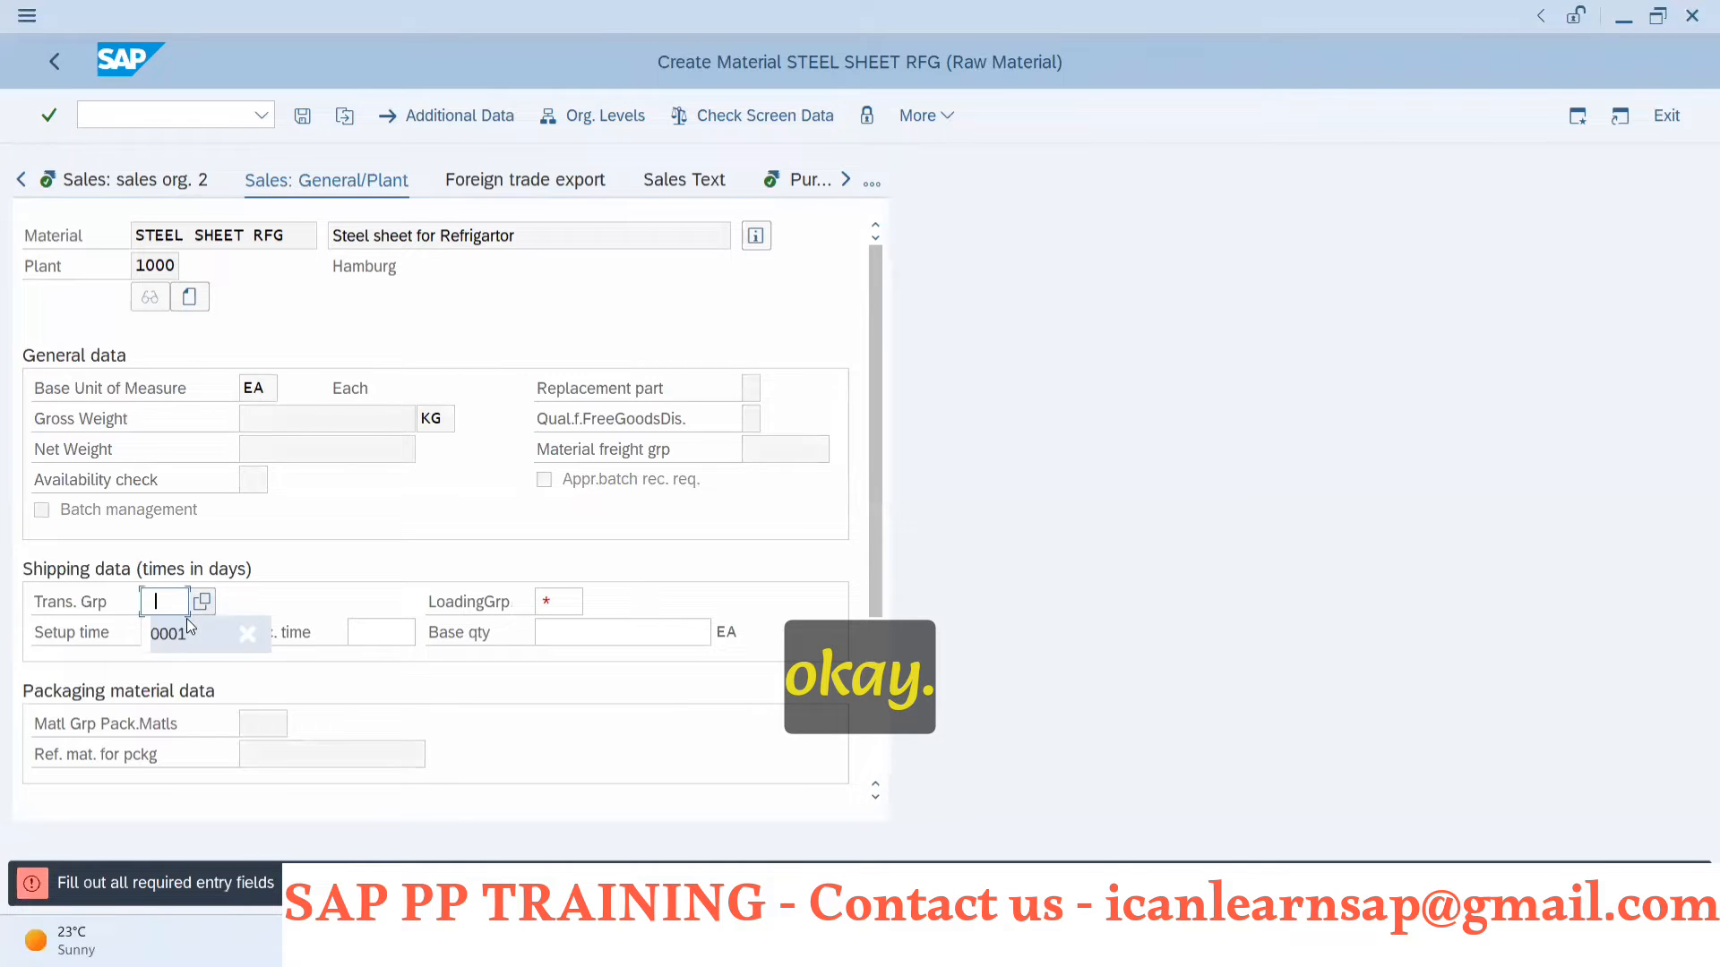
pyautogui.click(181, 642)
pyautogui.click(550, 607)
pyautogui.write('1')
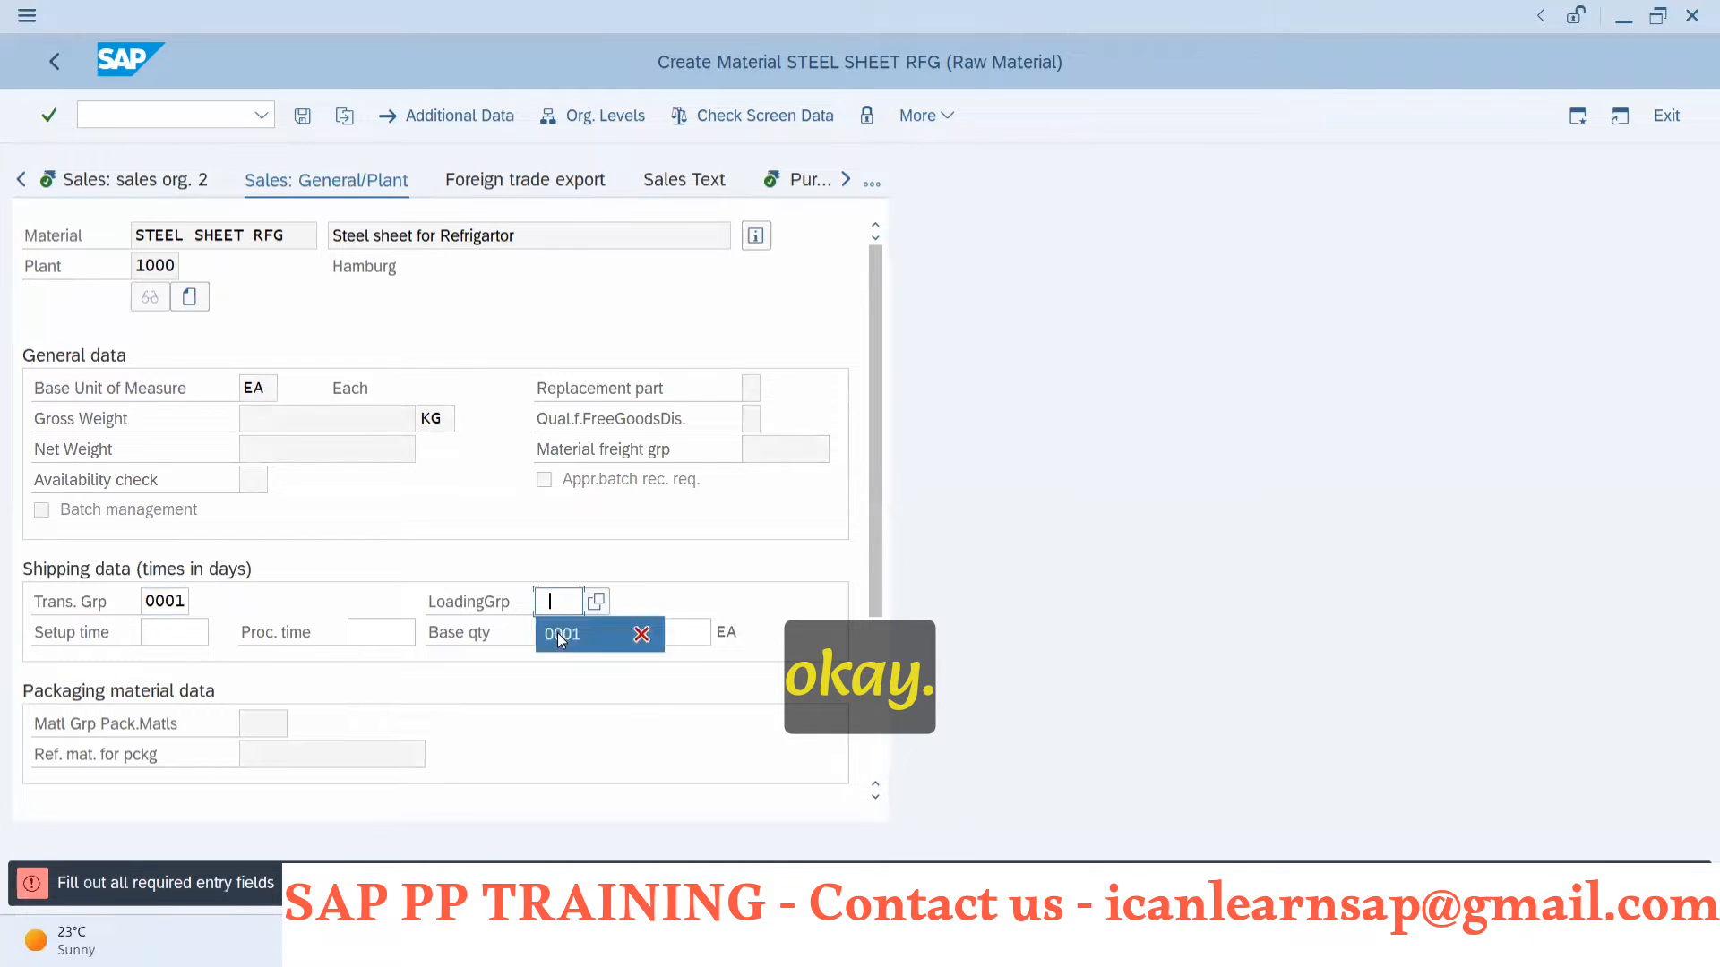
pyautogui.click(557, 633)
pyautogui.press('Return')
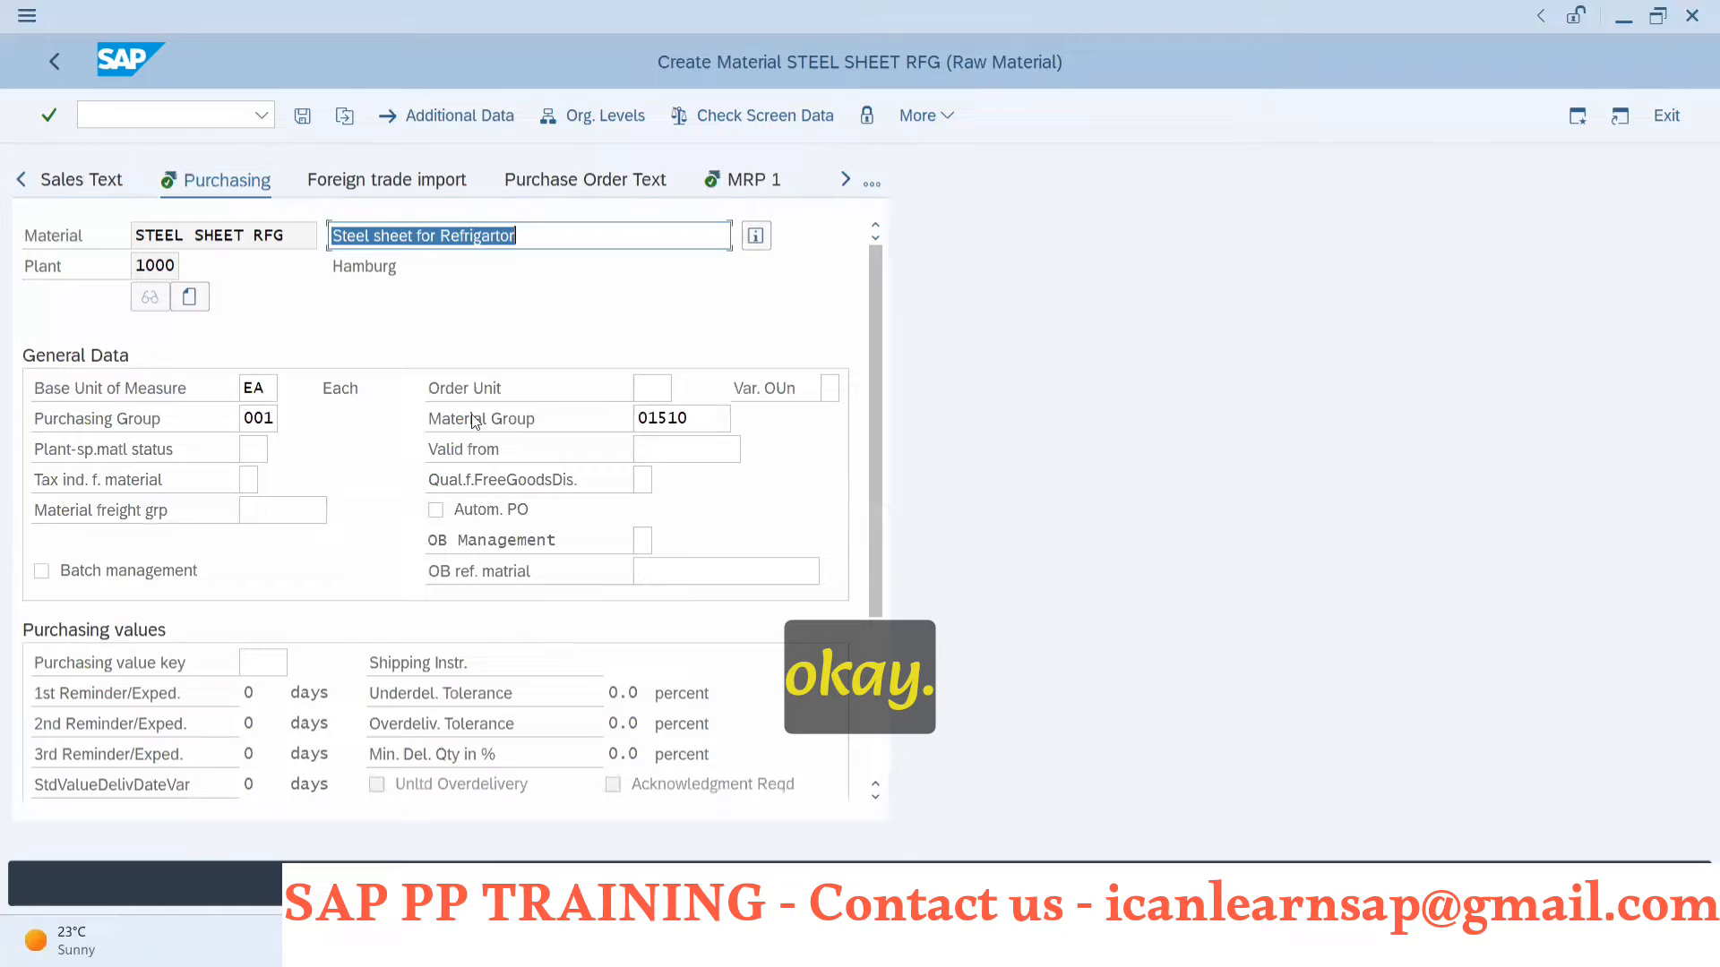
pyautogui.click(302, 118)
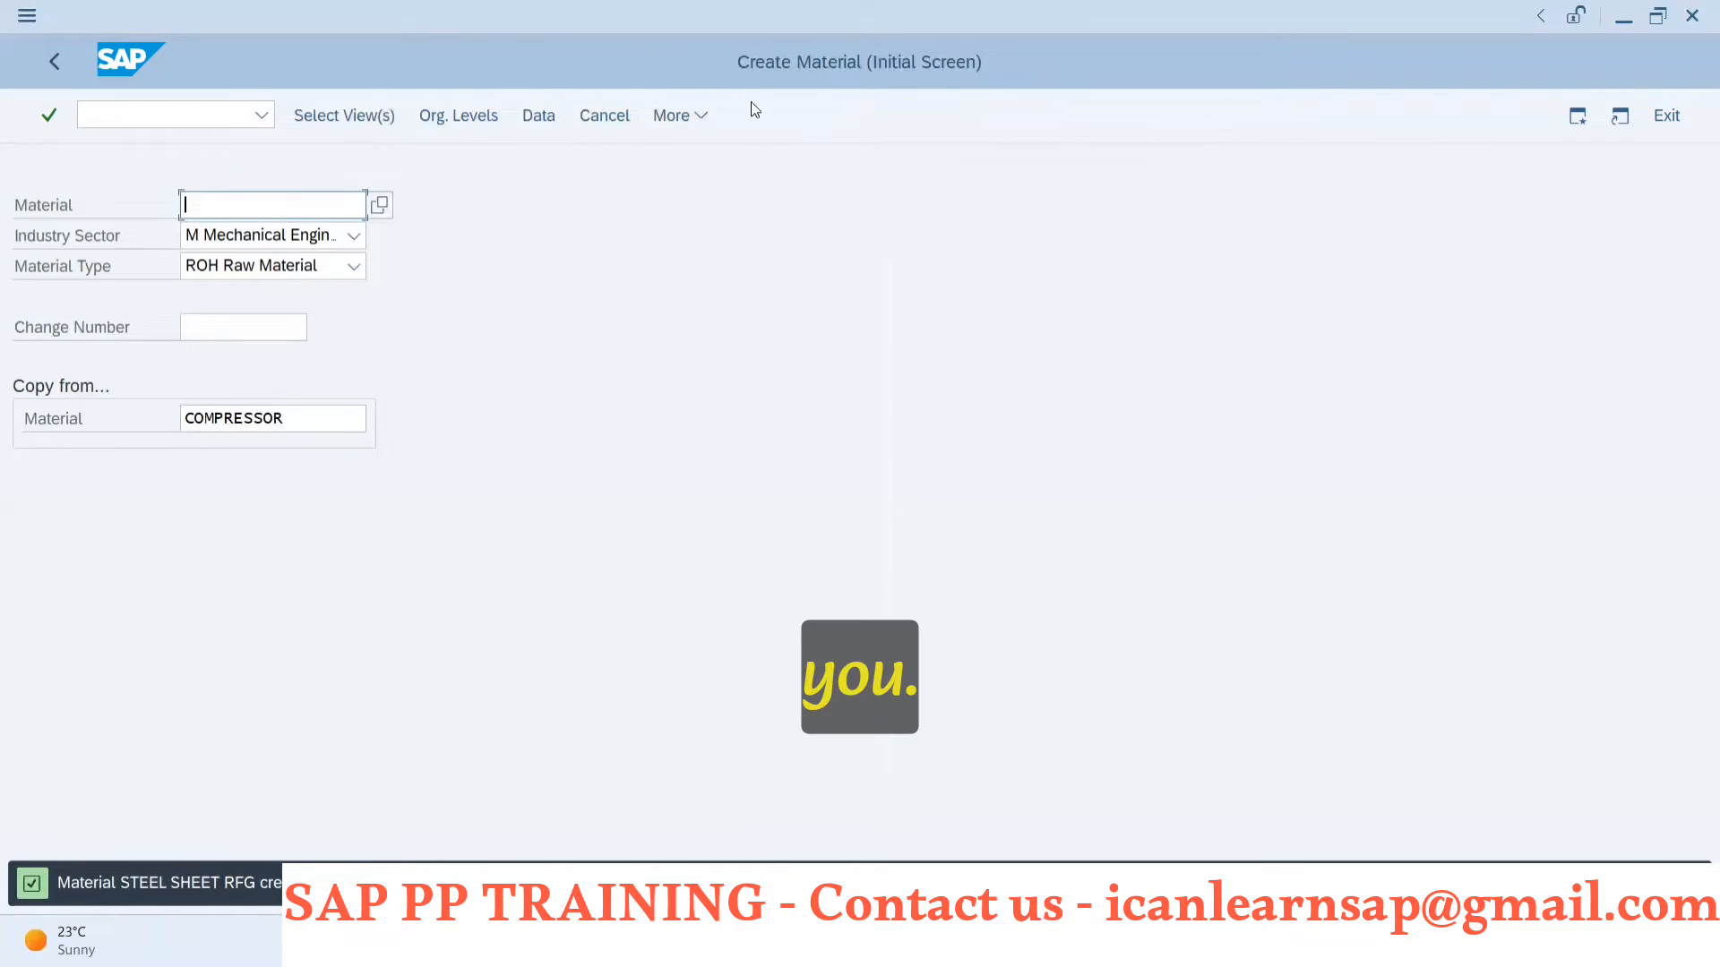
# - Display the basic data of material STEEL SHEET RFG in plant 1000 and copy its material number
pyautogui.click(679, 115)
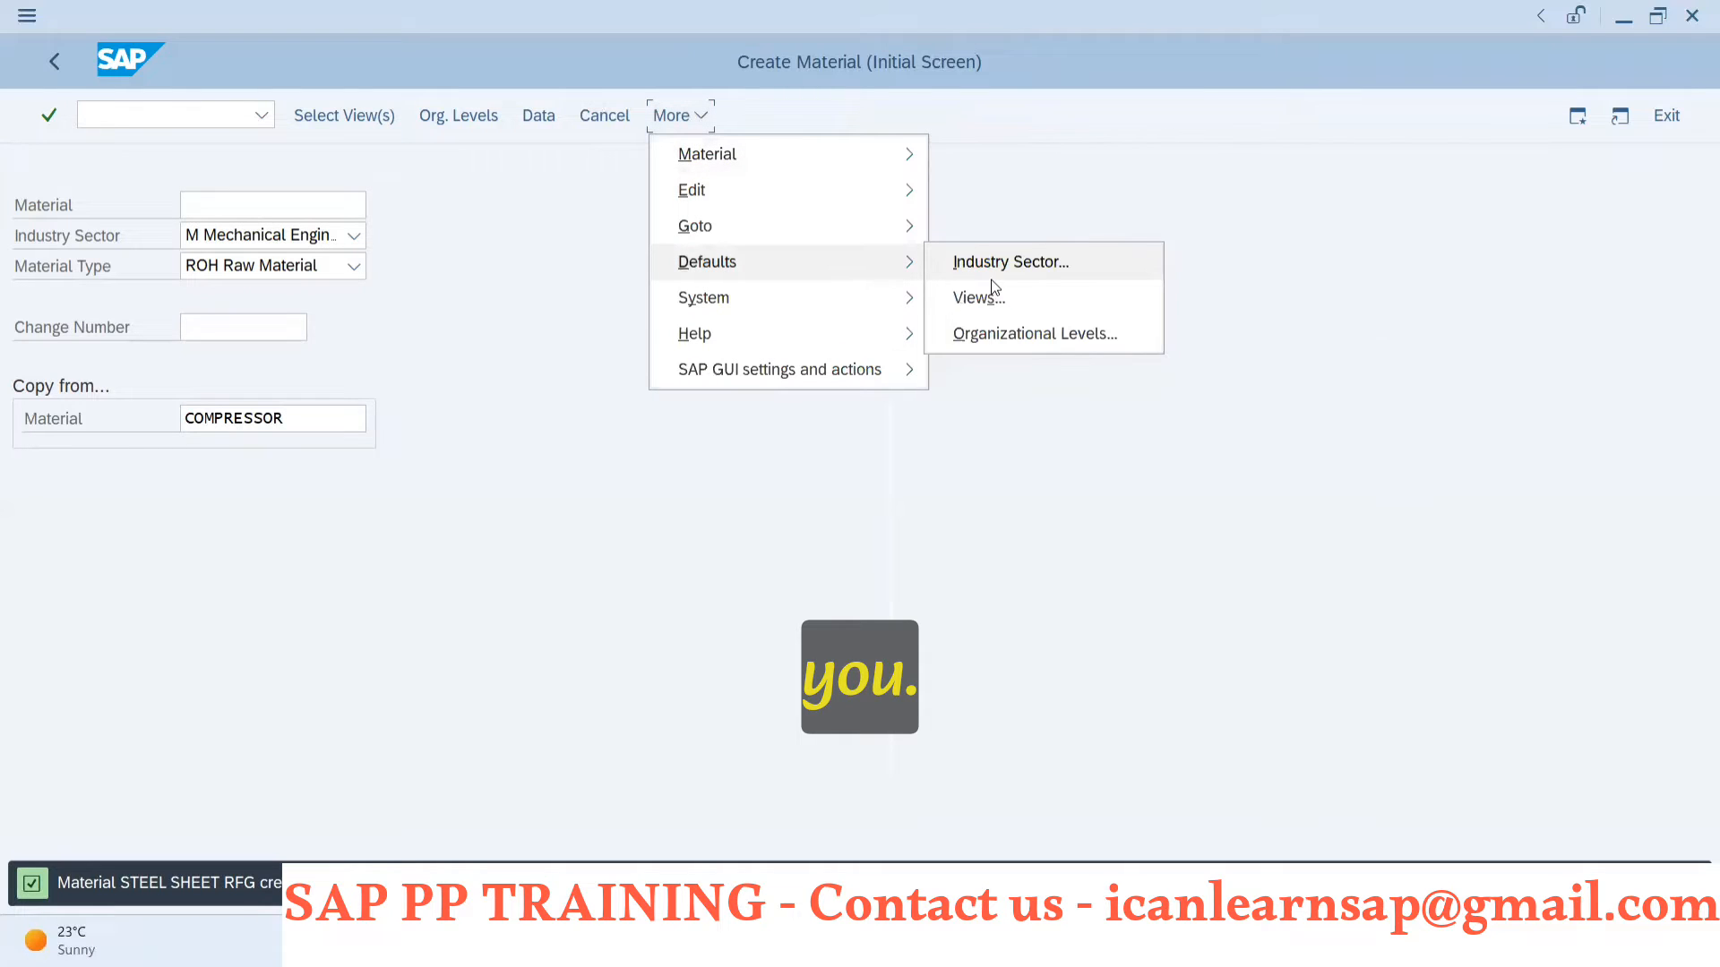
pyautogui.moveTo(905, 154)
pyautogui.moveTo(1009, 276)
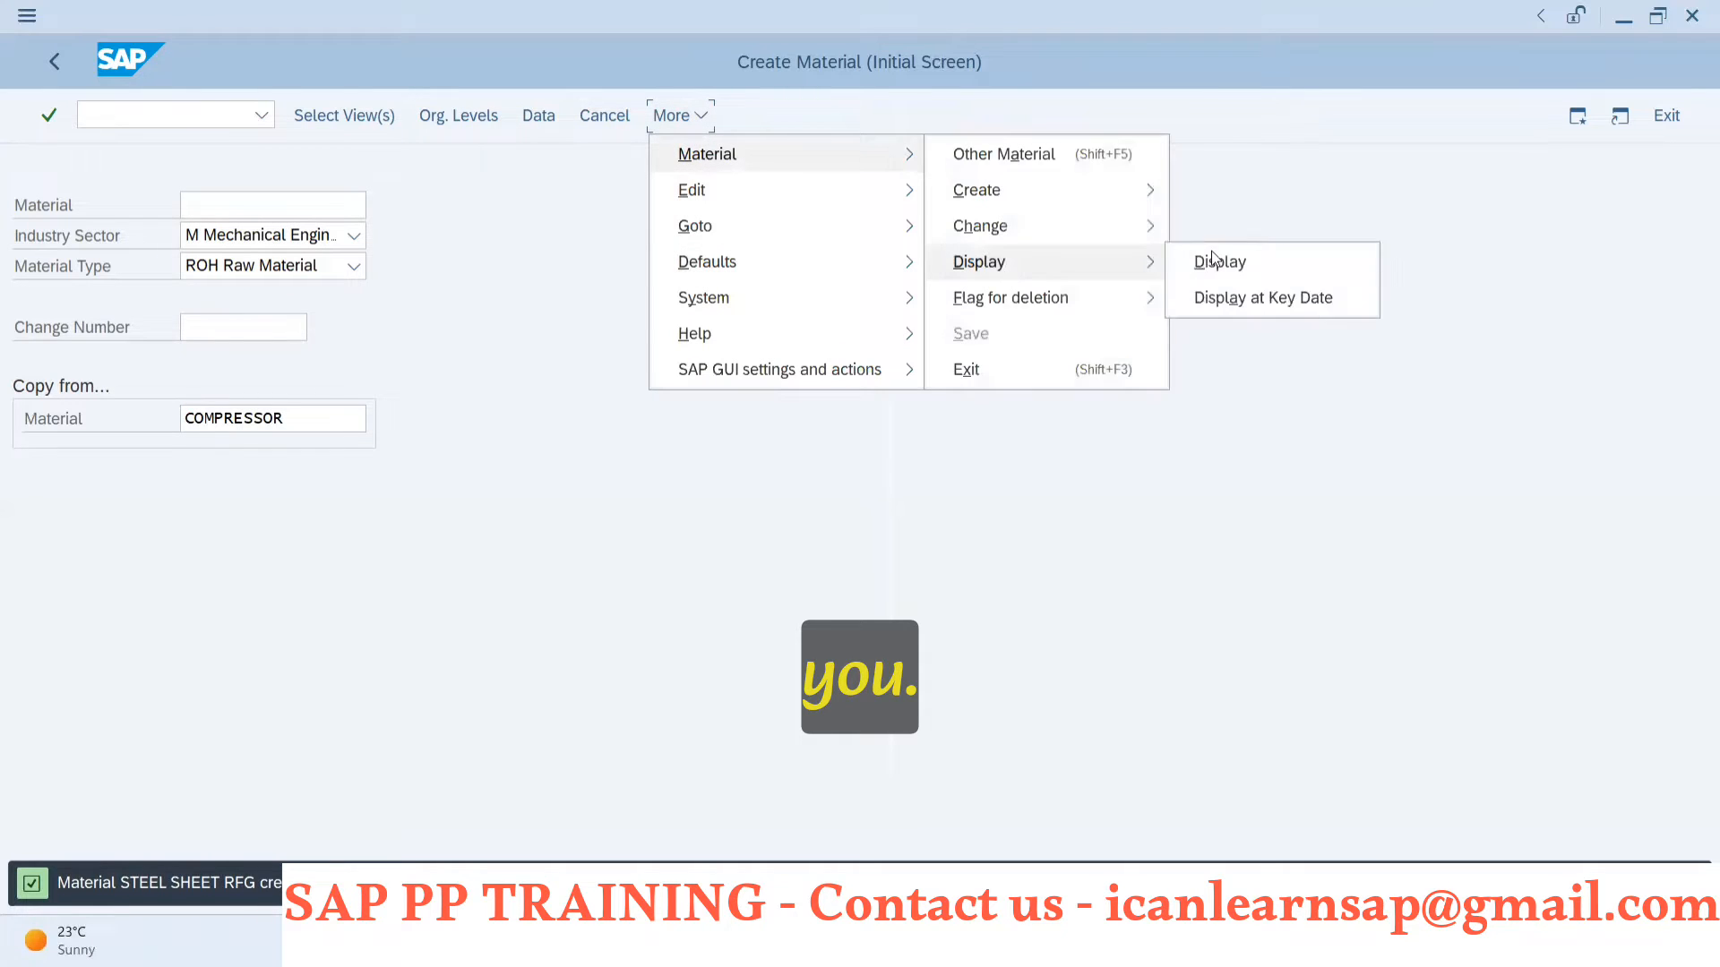
pyautogui.click(1217, 260)
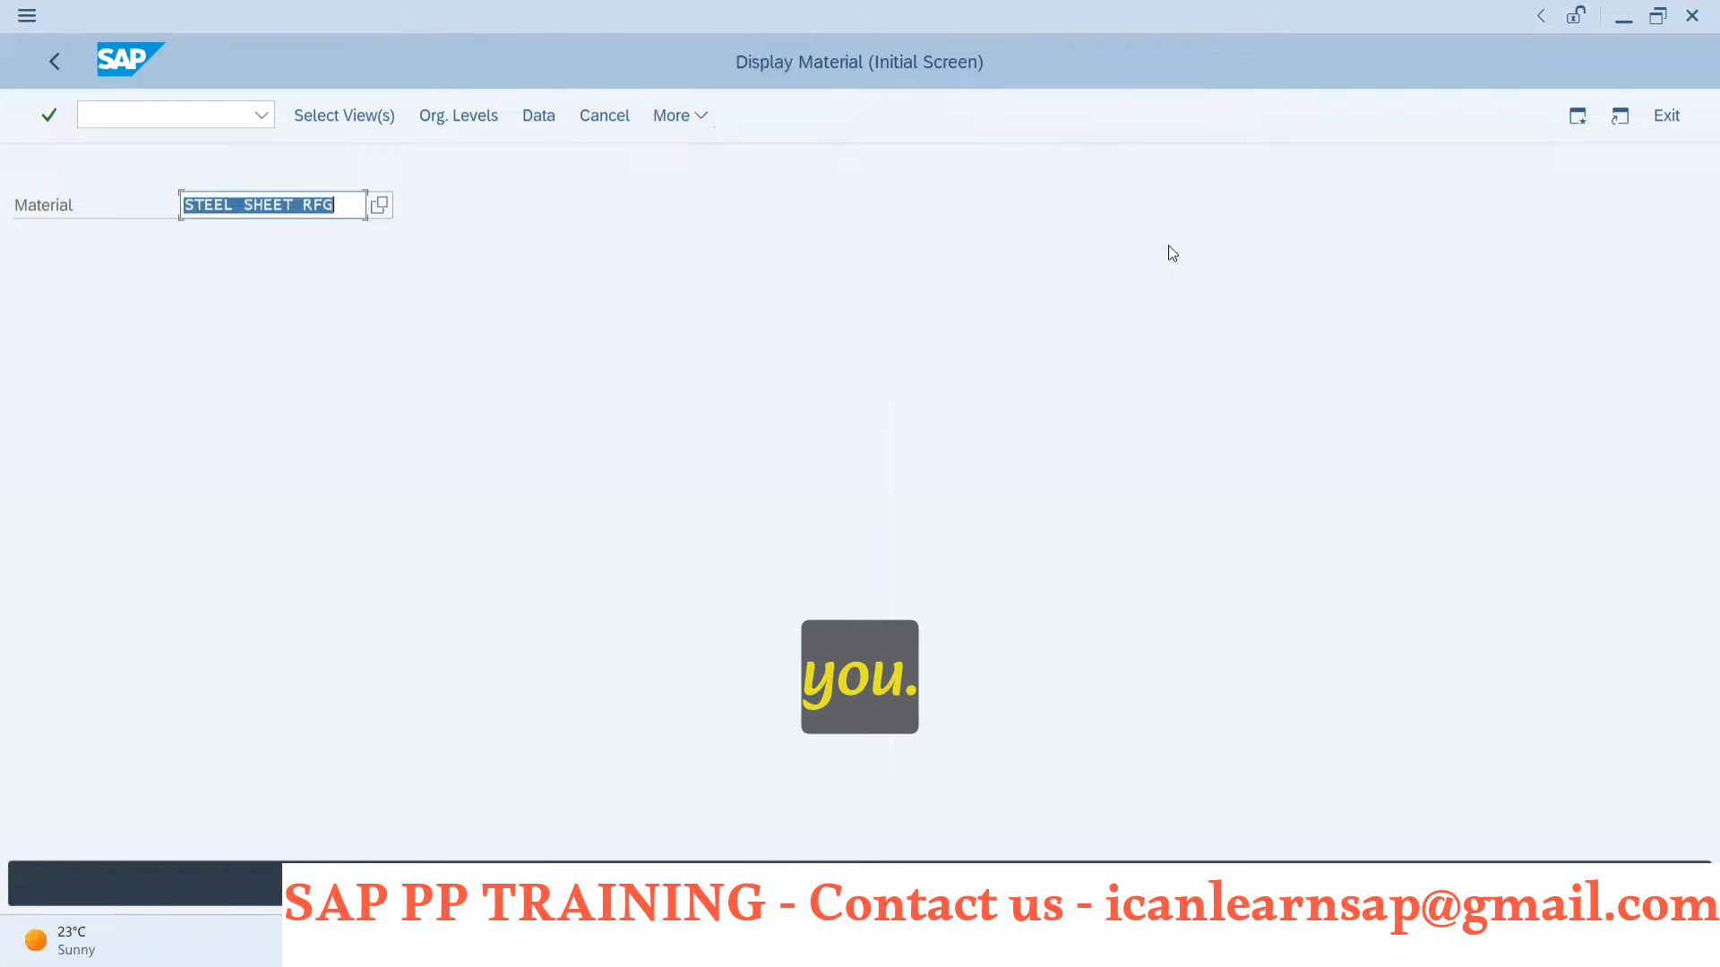
pyautogui.press('Return')
pyautogui.press('Return')
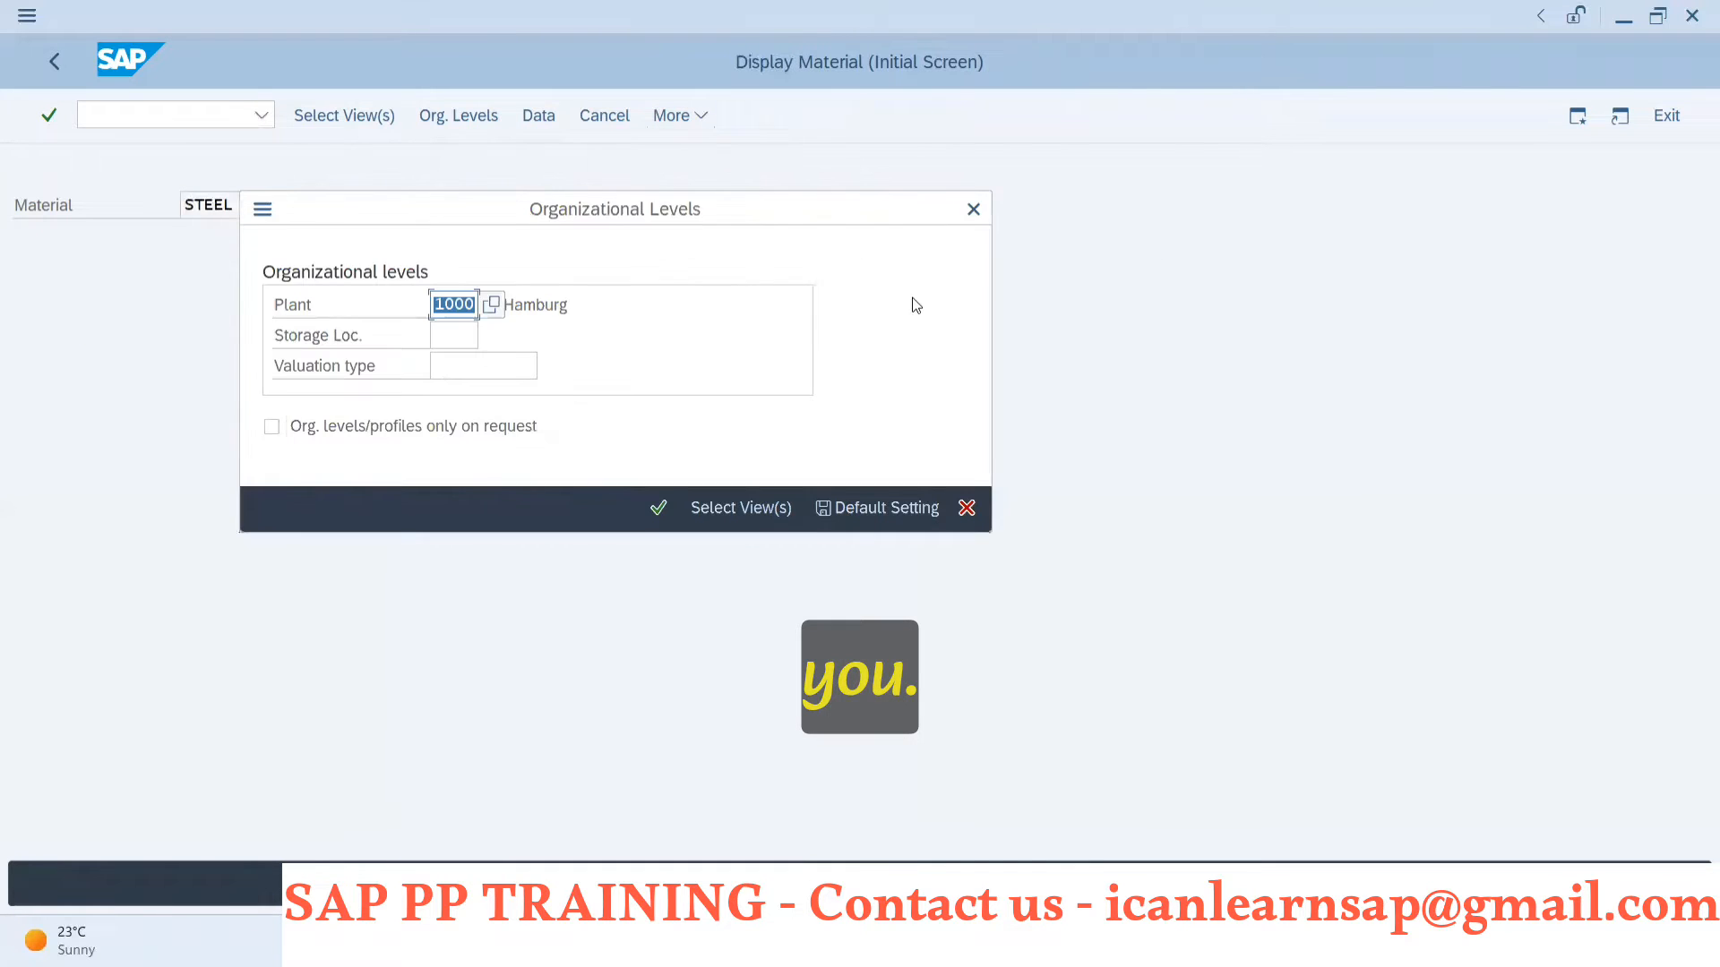
pyautogui.press('Return')
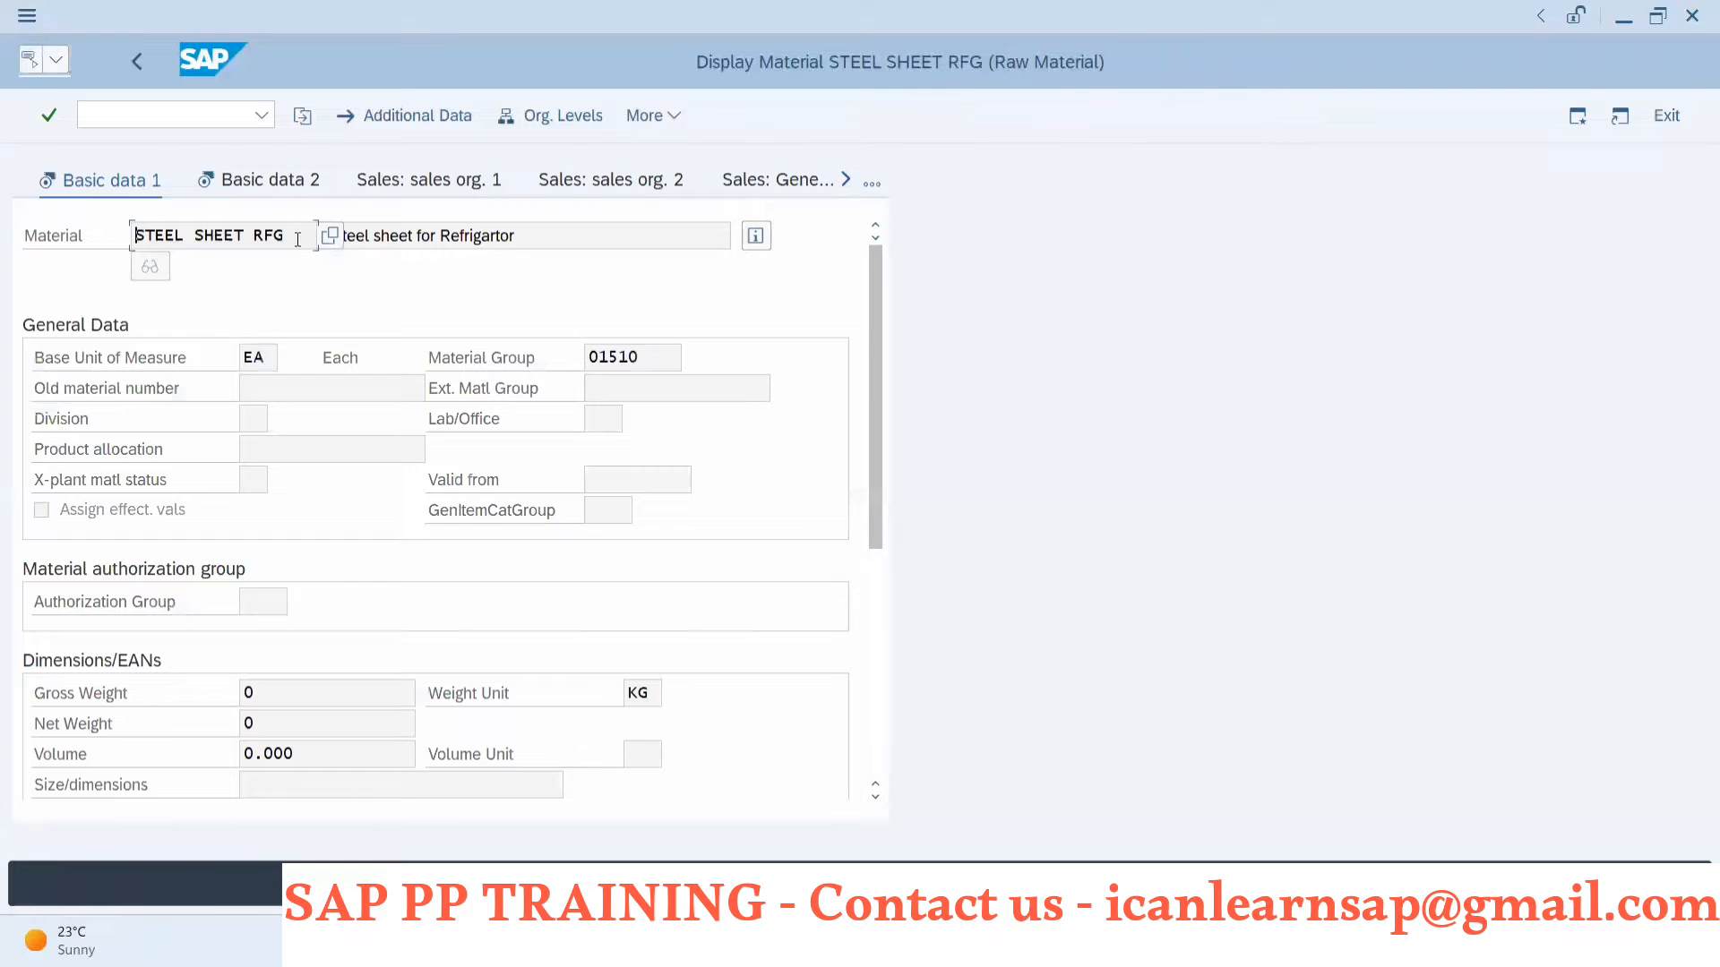
pyautogui.moveTo(297, 240); pyautogui.dragTo(135, 240)
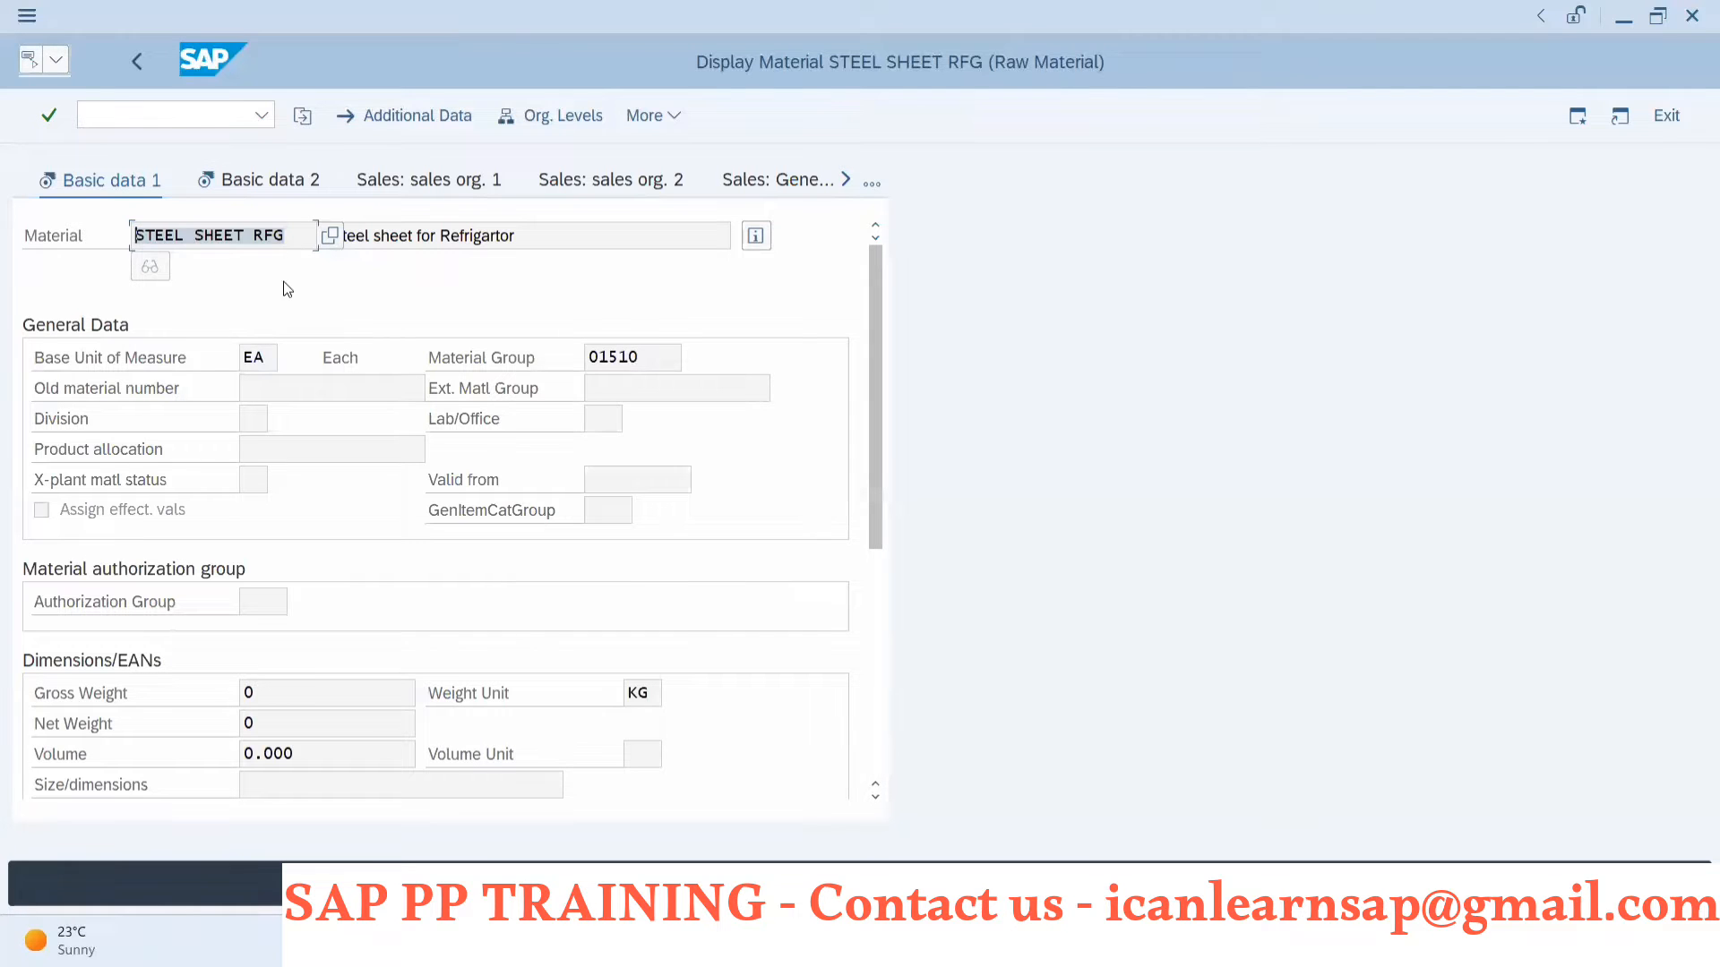
# - Switch to the BOM session, start transaction CS02 and try to open a production BOM for STEEL SHEET RFG in plant 1000
pyautogui.hotkey('alt', 'Tab')
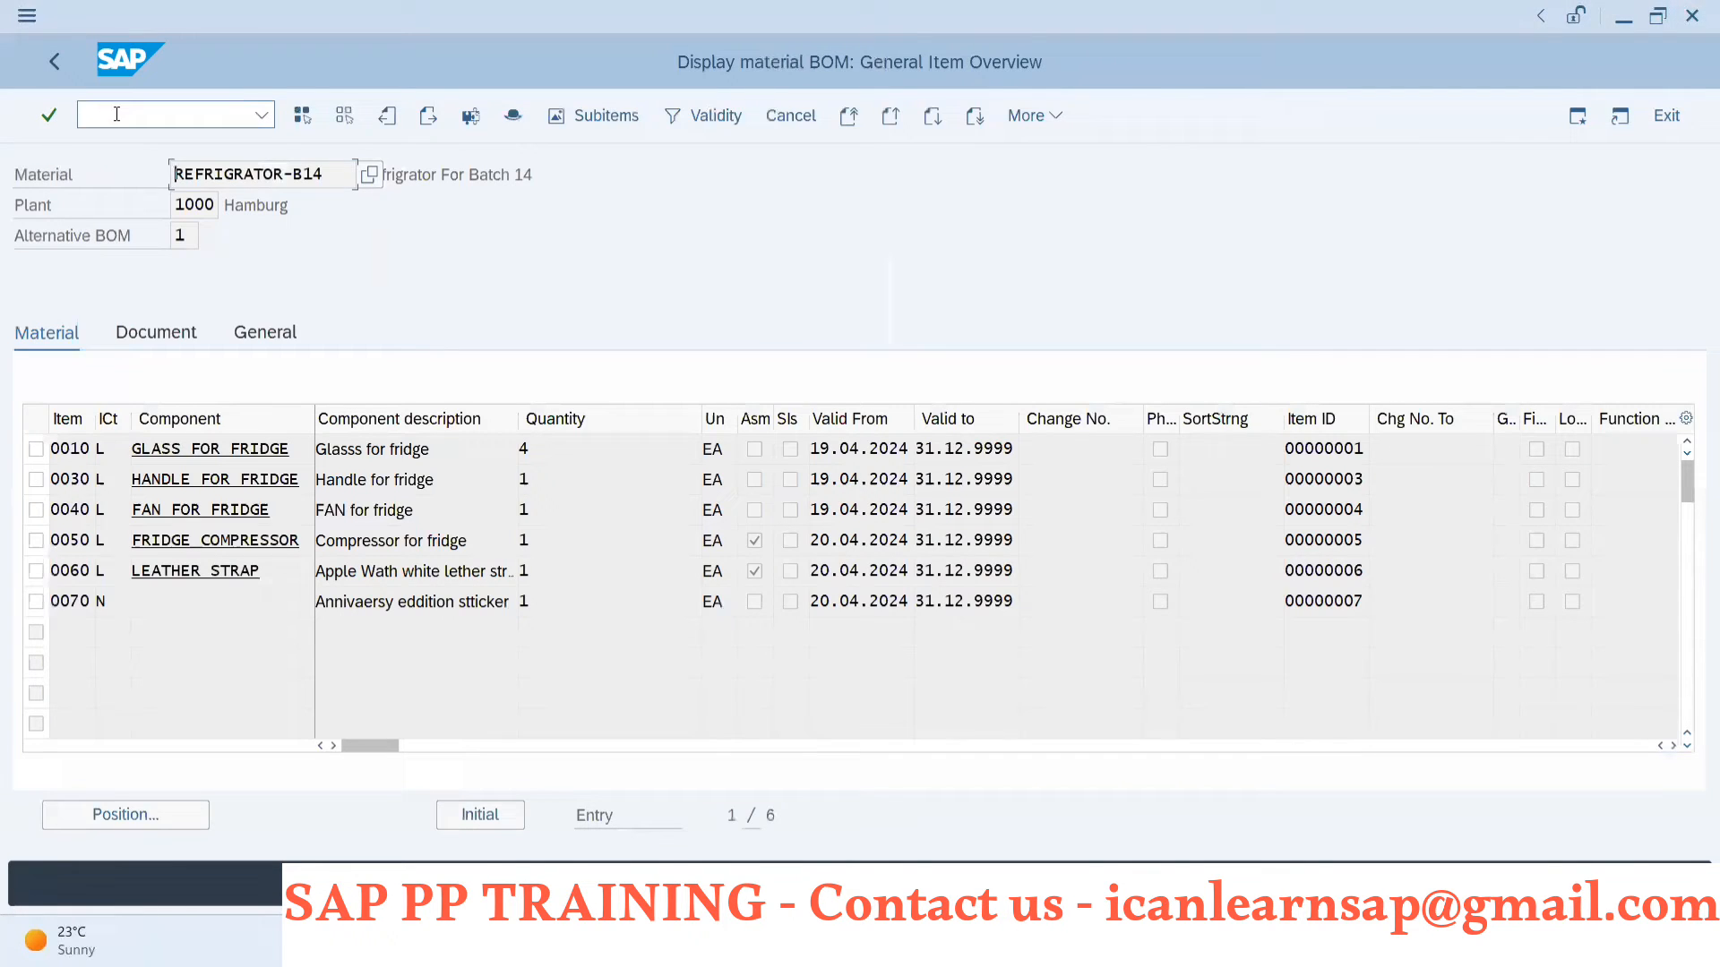
pyautogui.click(117, 114)
pyautogui.write('/ncs02')
pyautogui.press('Return')
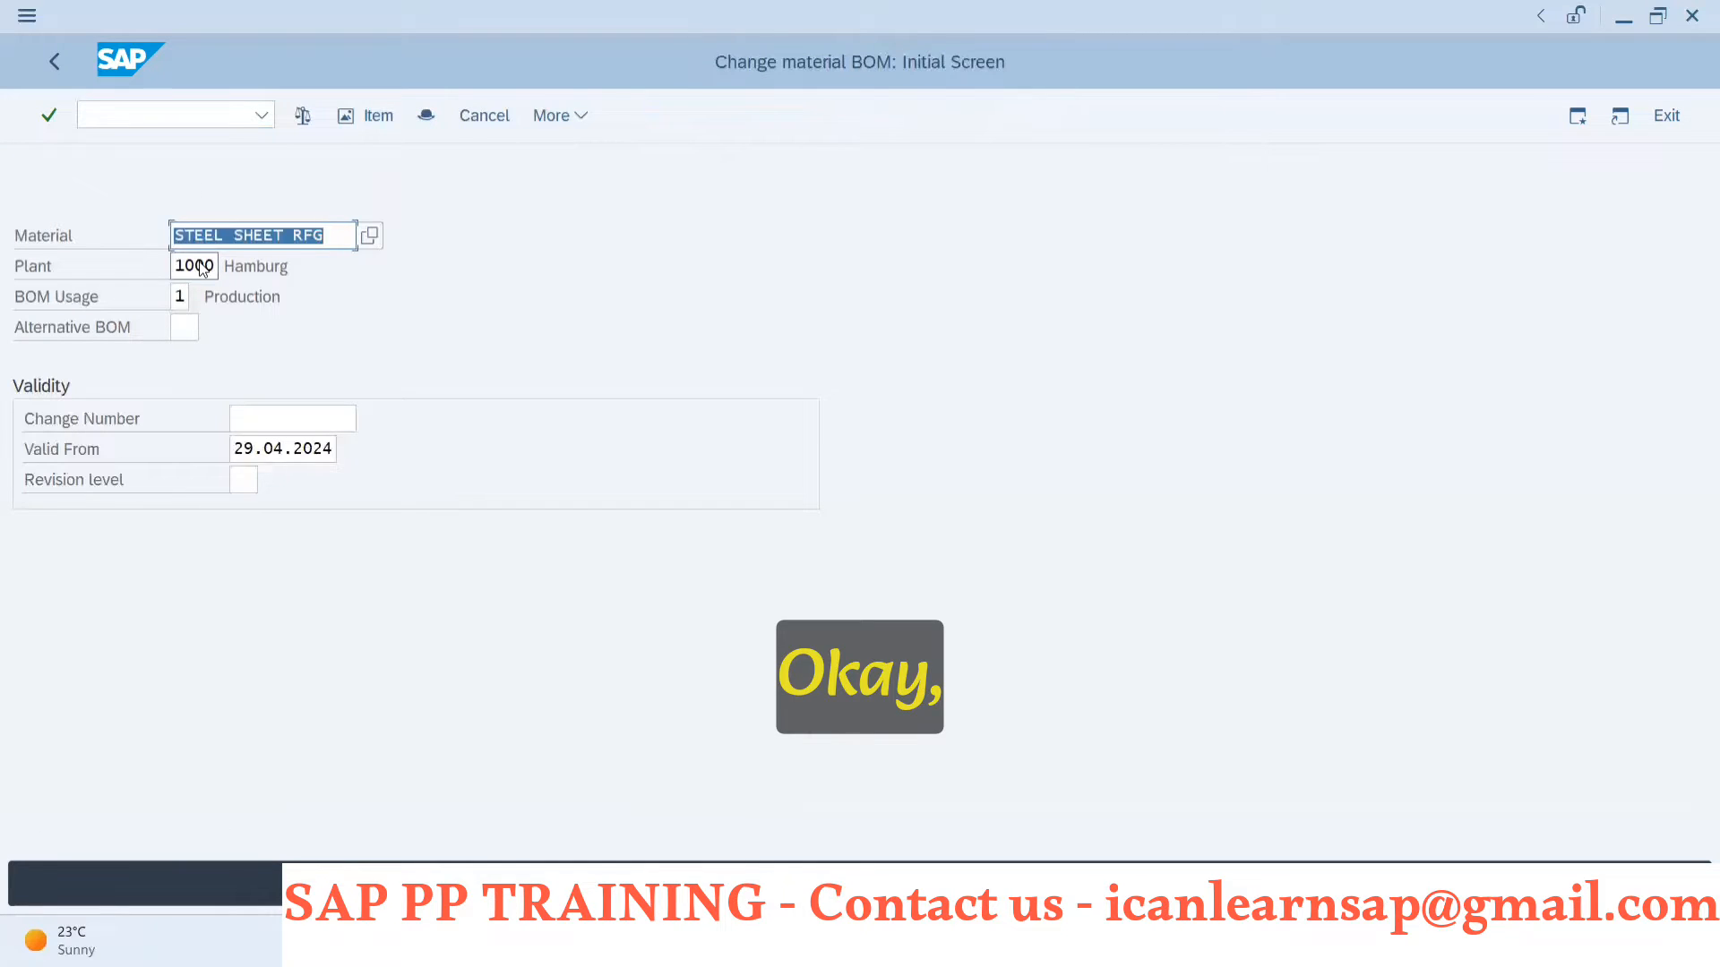
pyautogui.press('Return')
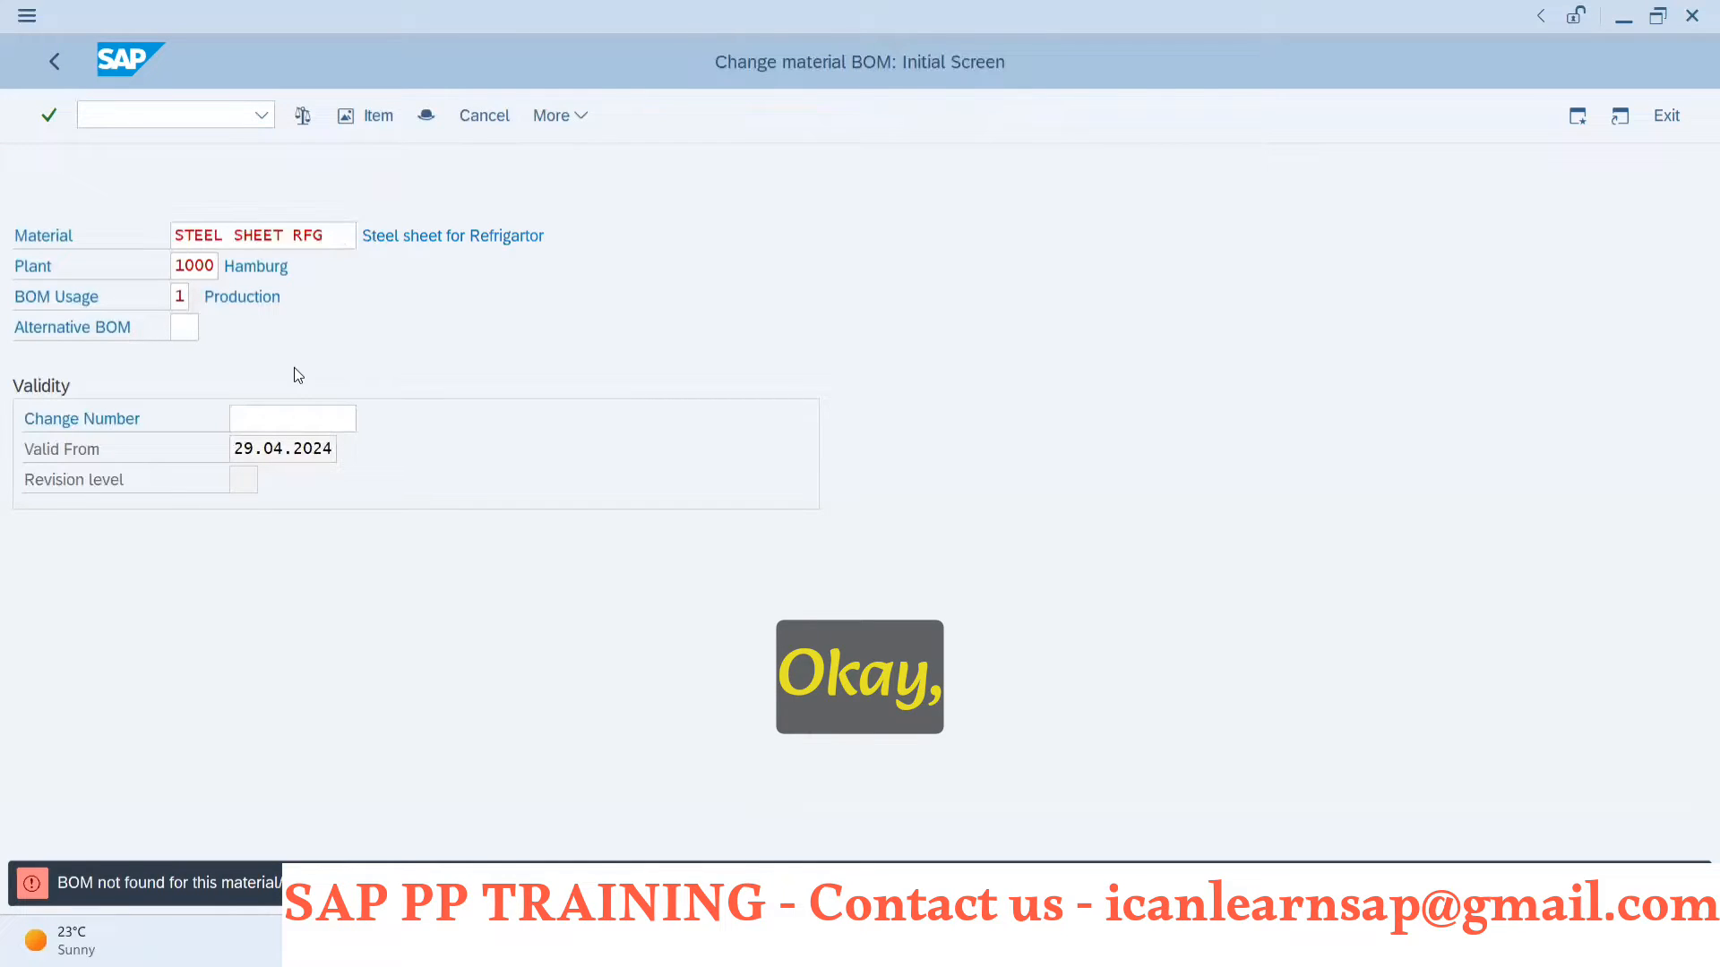
# - Replace the BOM material with REFRIGRATOR-B14 and open the item overview of alternative BOM 1 for change
pyautogui.press('BackSpace')
pyautogui.click(299, 314)
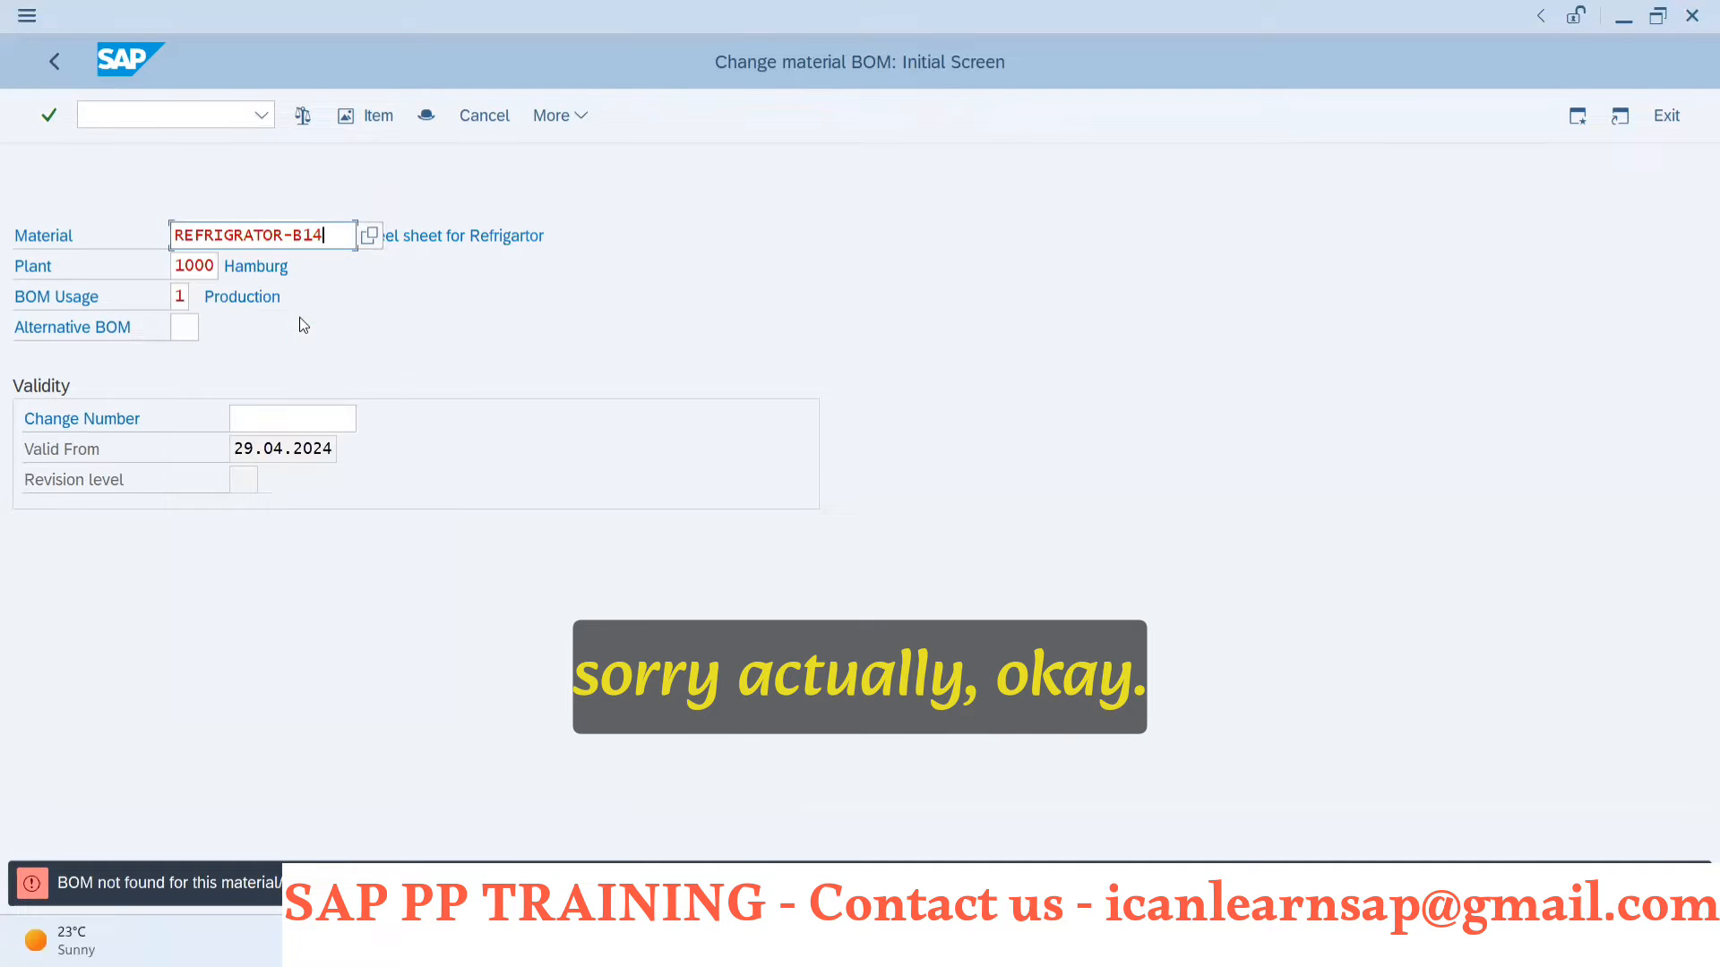
pyautogui.press('Return')
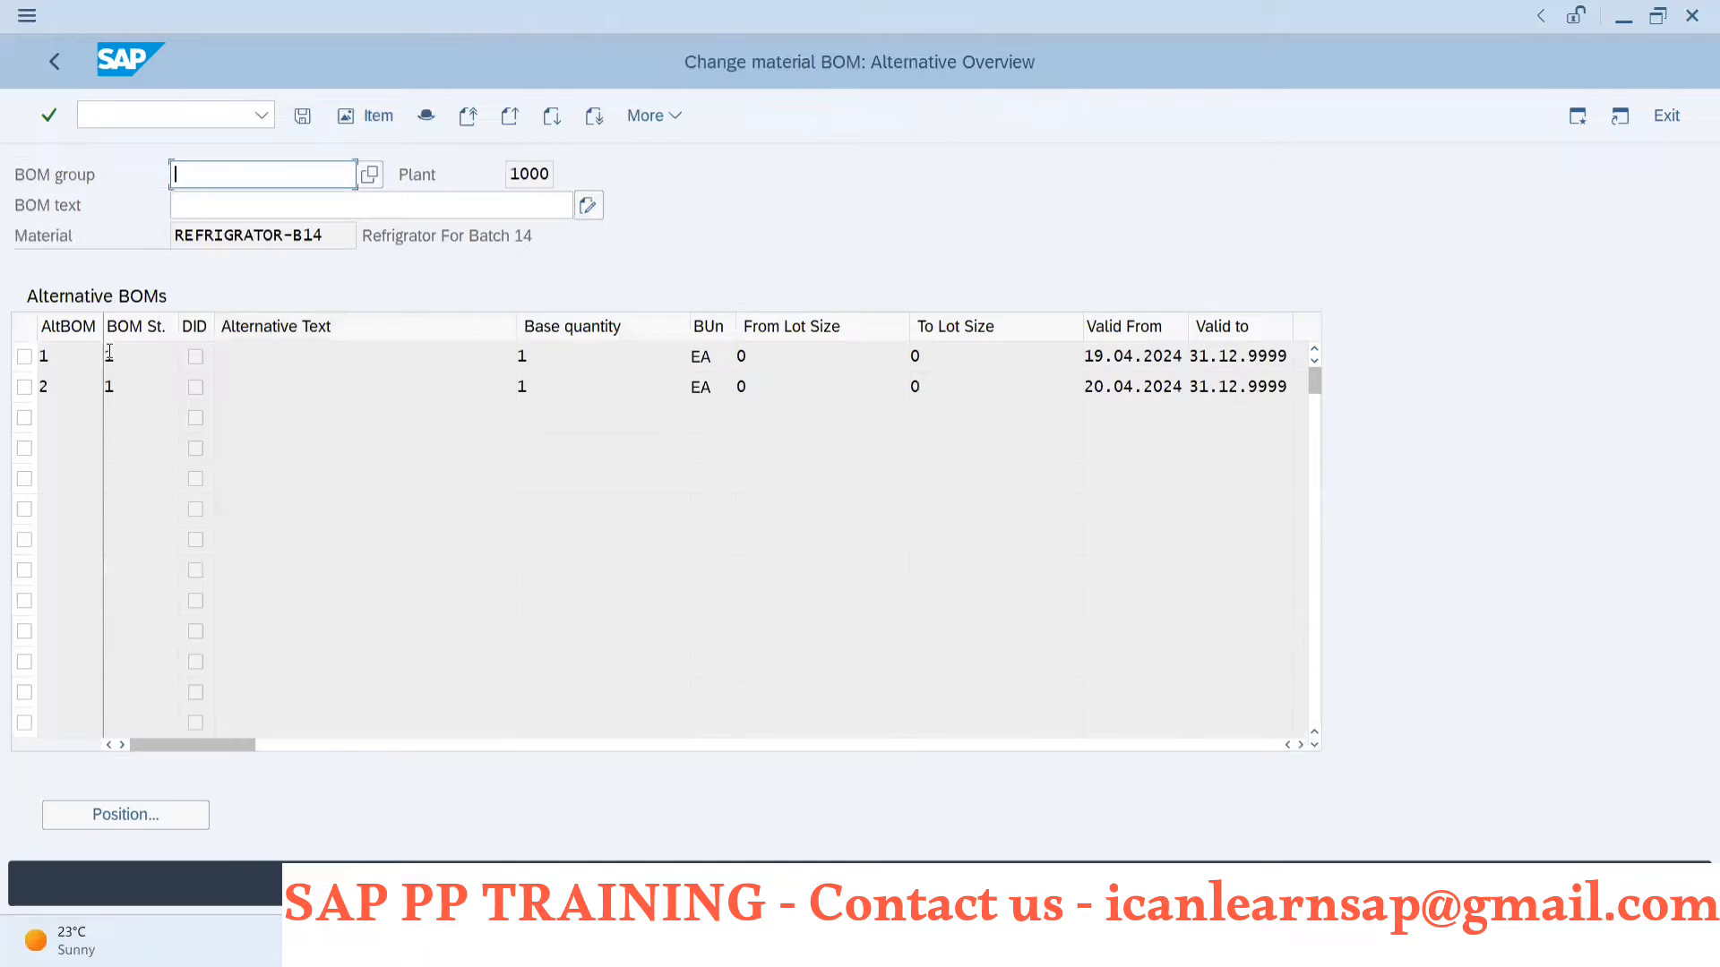
pyautogui.click(24, 355)
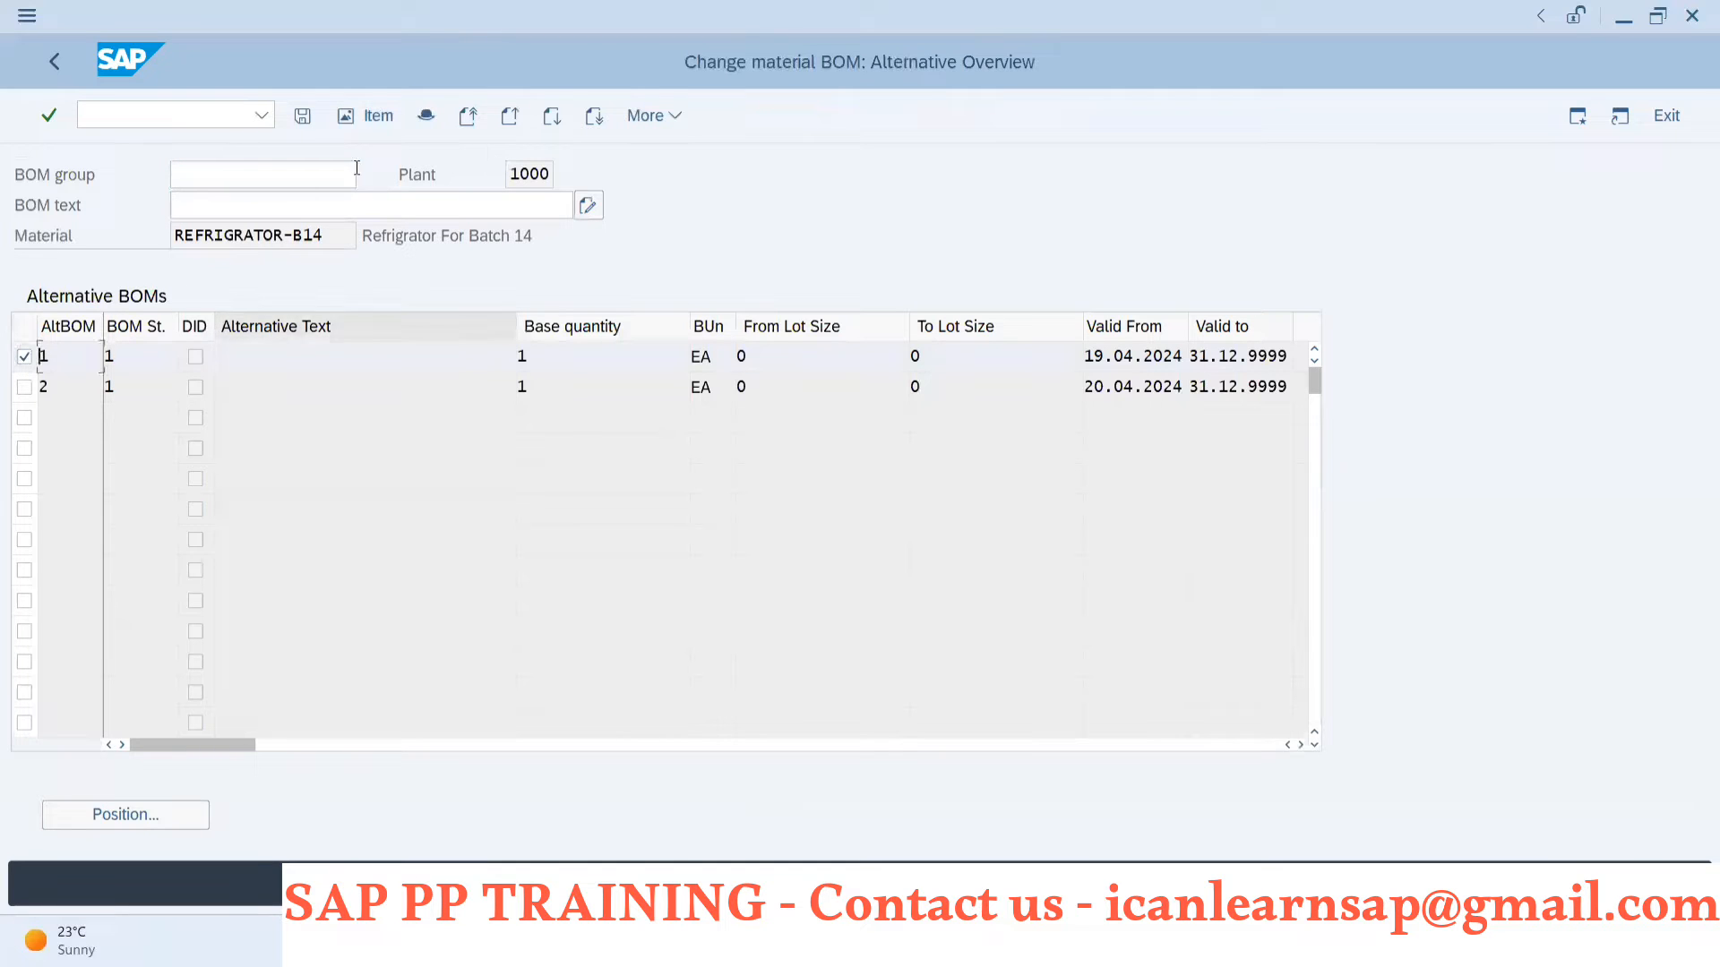
pyautogui.click(344, 117)
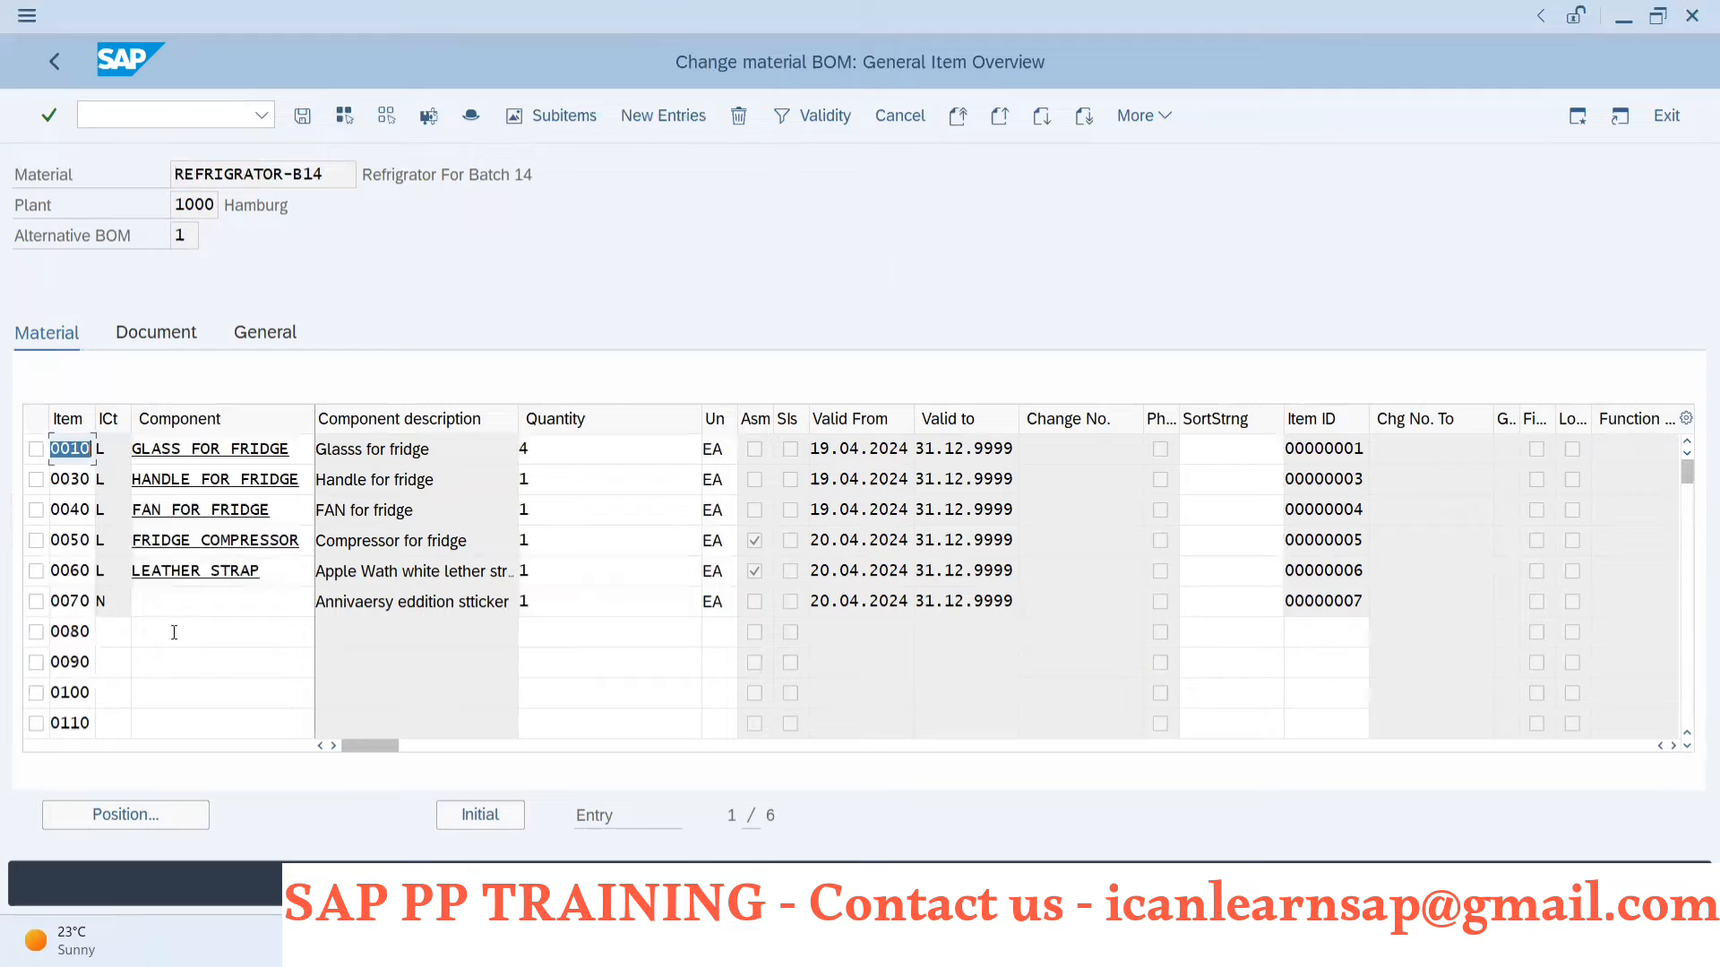
# - Enter STEEL SHEET RFG as the component of BOM item 0080 with a quantity of 4
pyautogui.click(173, 632)
pyautogui.write('STEEL SHEET RFG')
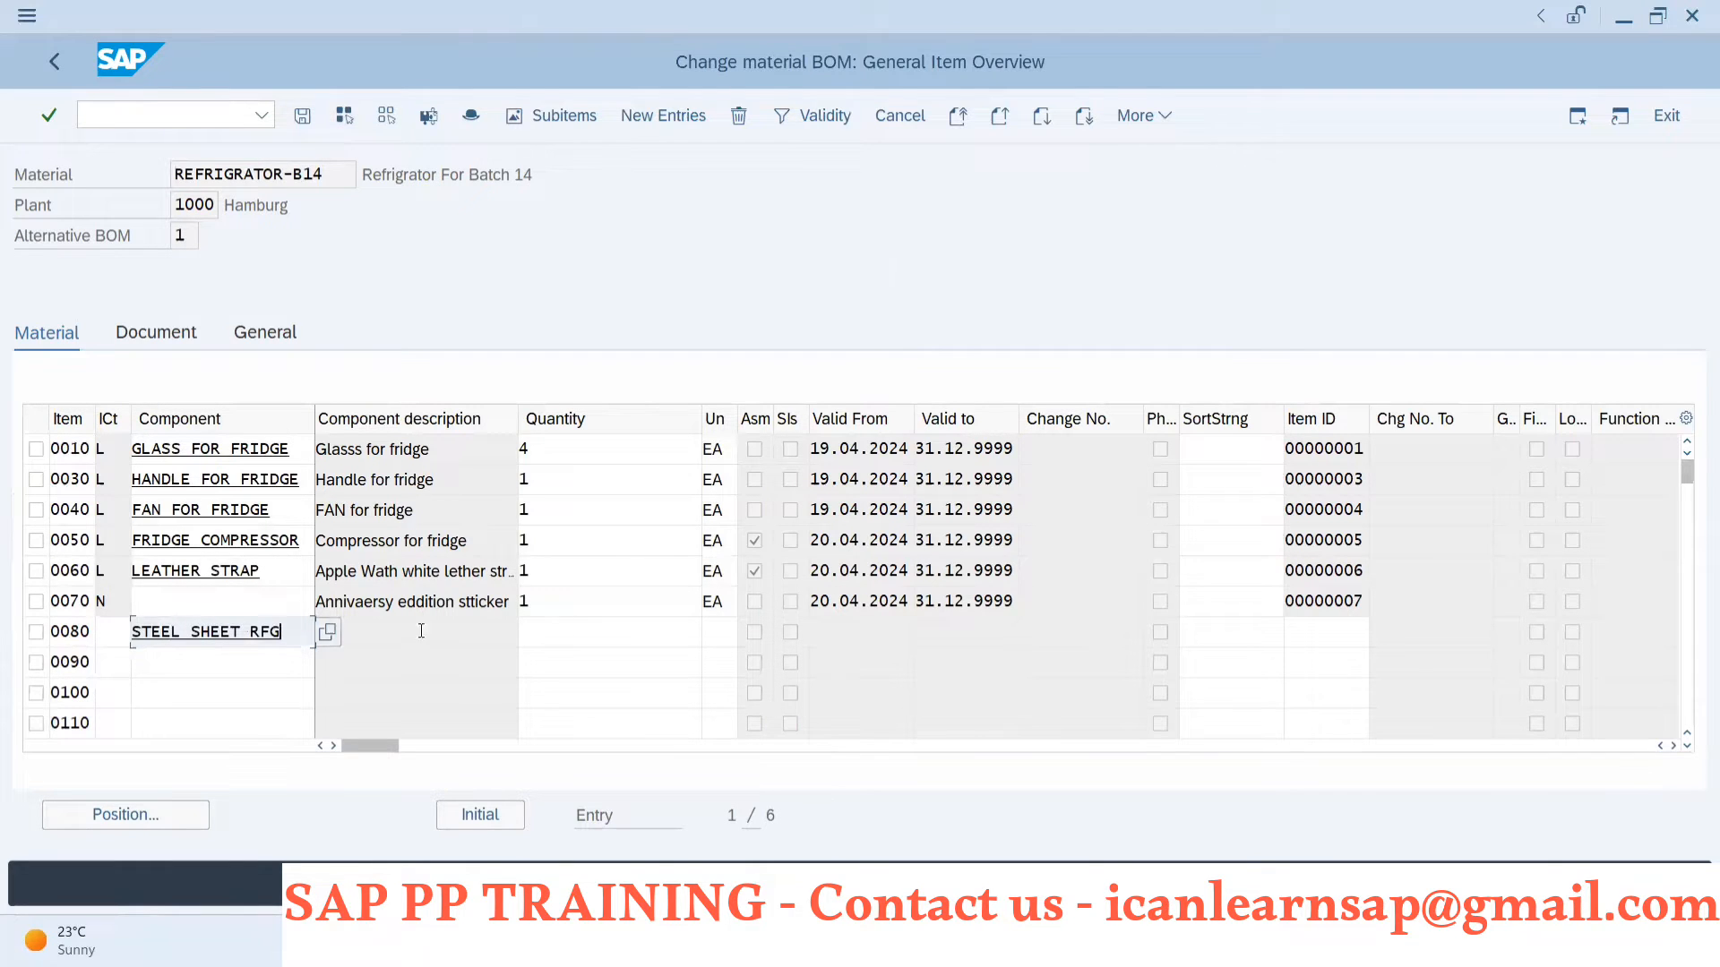
pyautogui.click(584, 631)
pyautogui.write('1')
pyautogui.press('BackSpace')
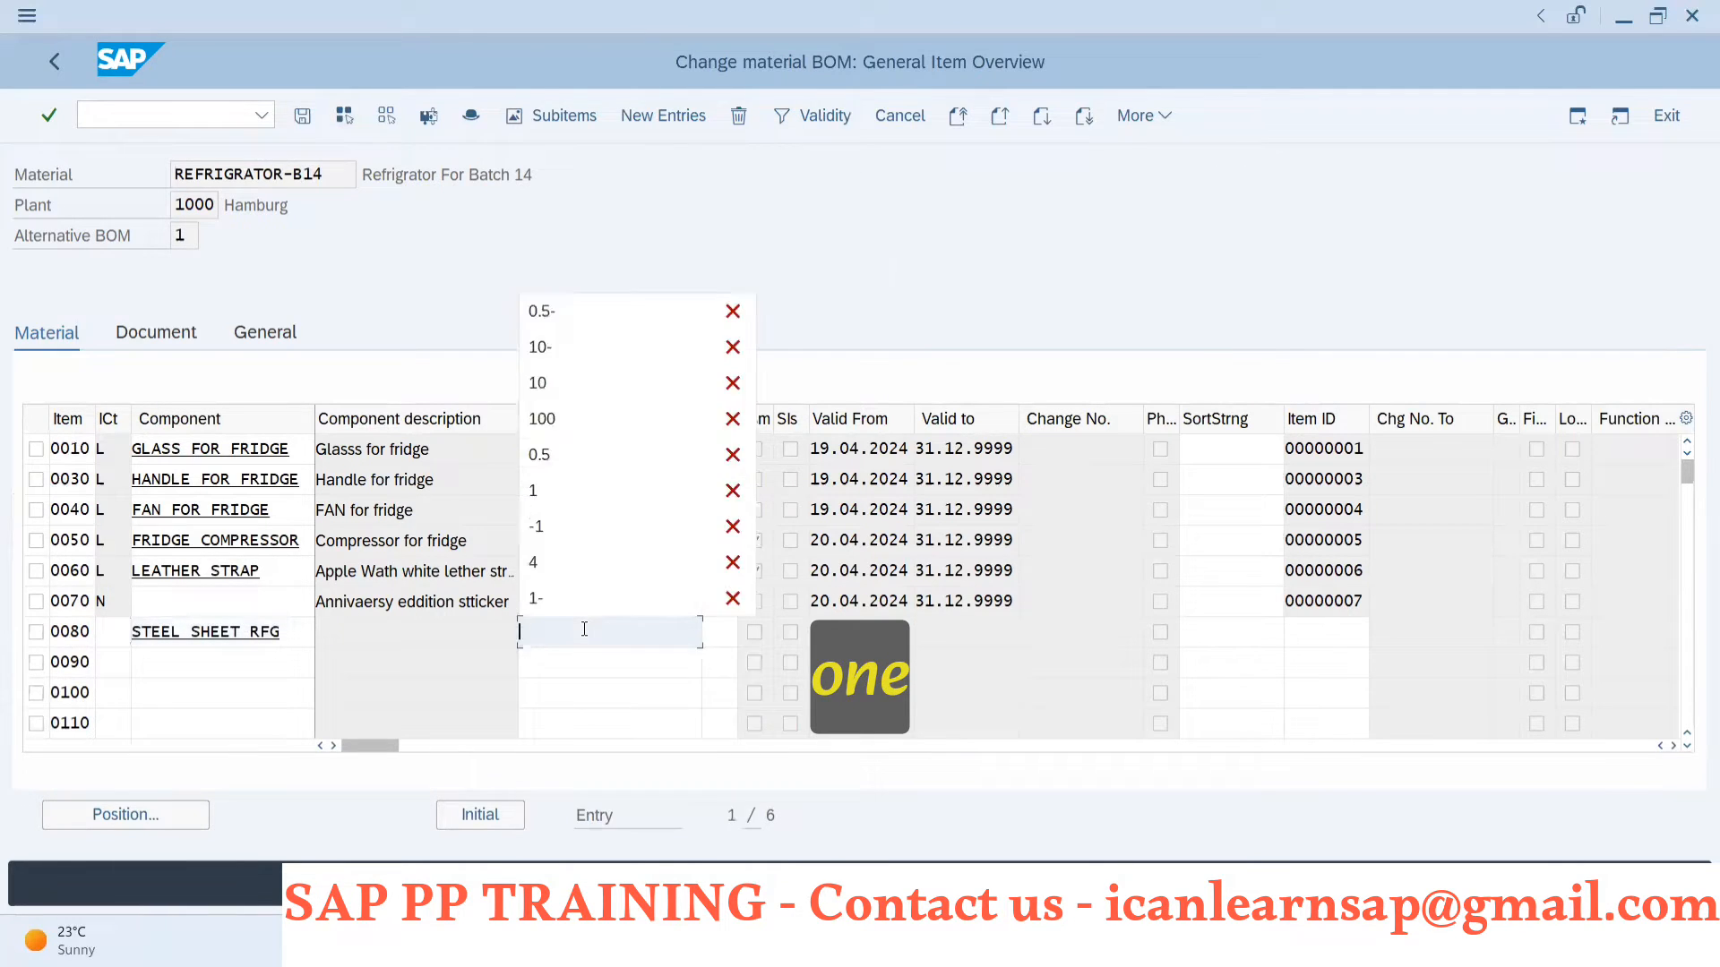
pyautogui.write('4')
pyautogui.press('Return')
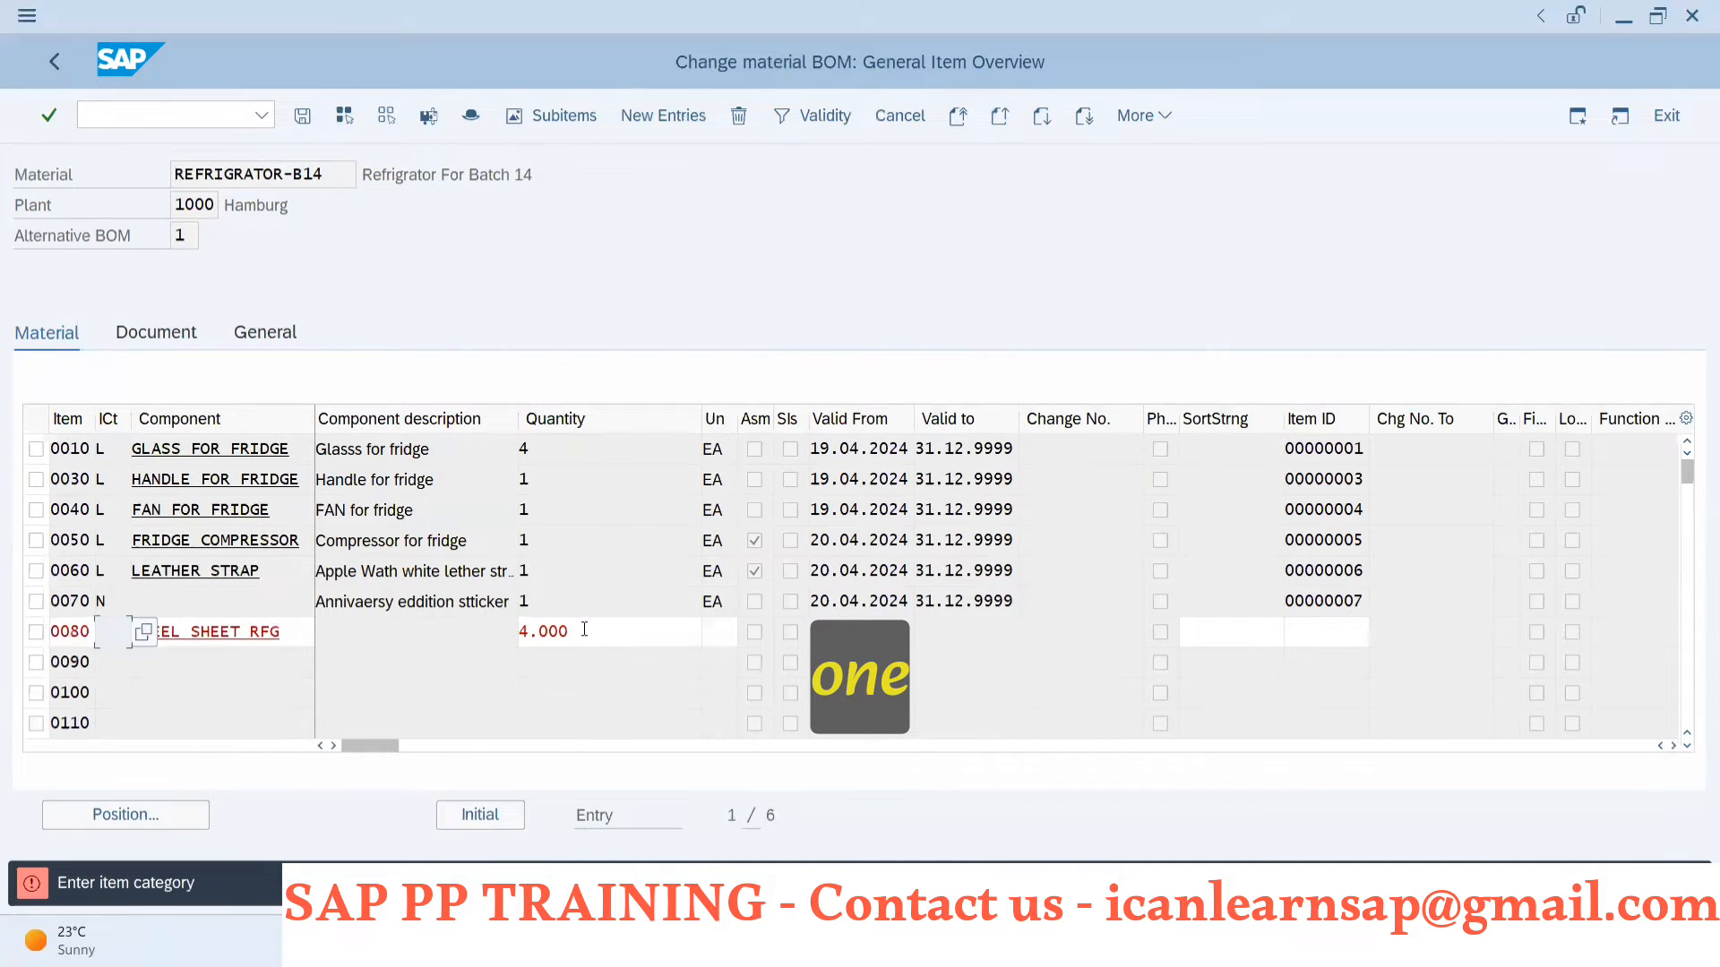
# - Set item 0080's quantity to 3 and its item category to L, and save the BOM
pyautogui.press('BackSpace')
pyautogui.press('BackSpace')
pyautogui.press('BackSpace')
pyautogui.press('BackSpace')
pyautogui.press('BackSpace')
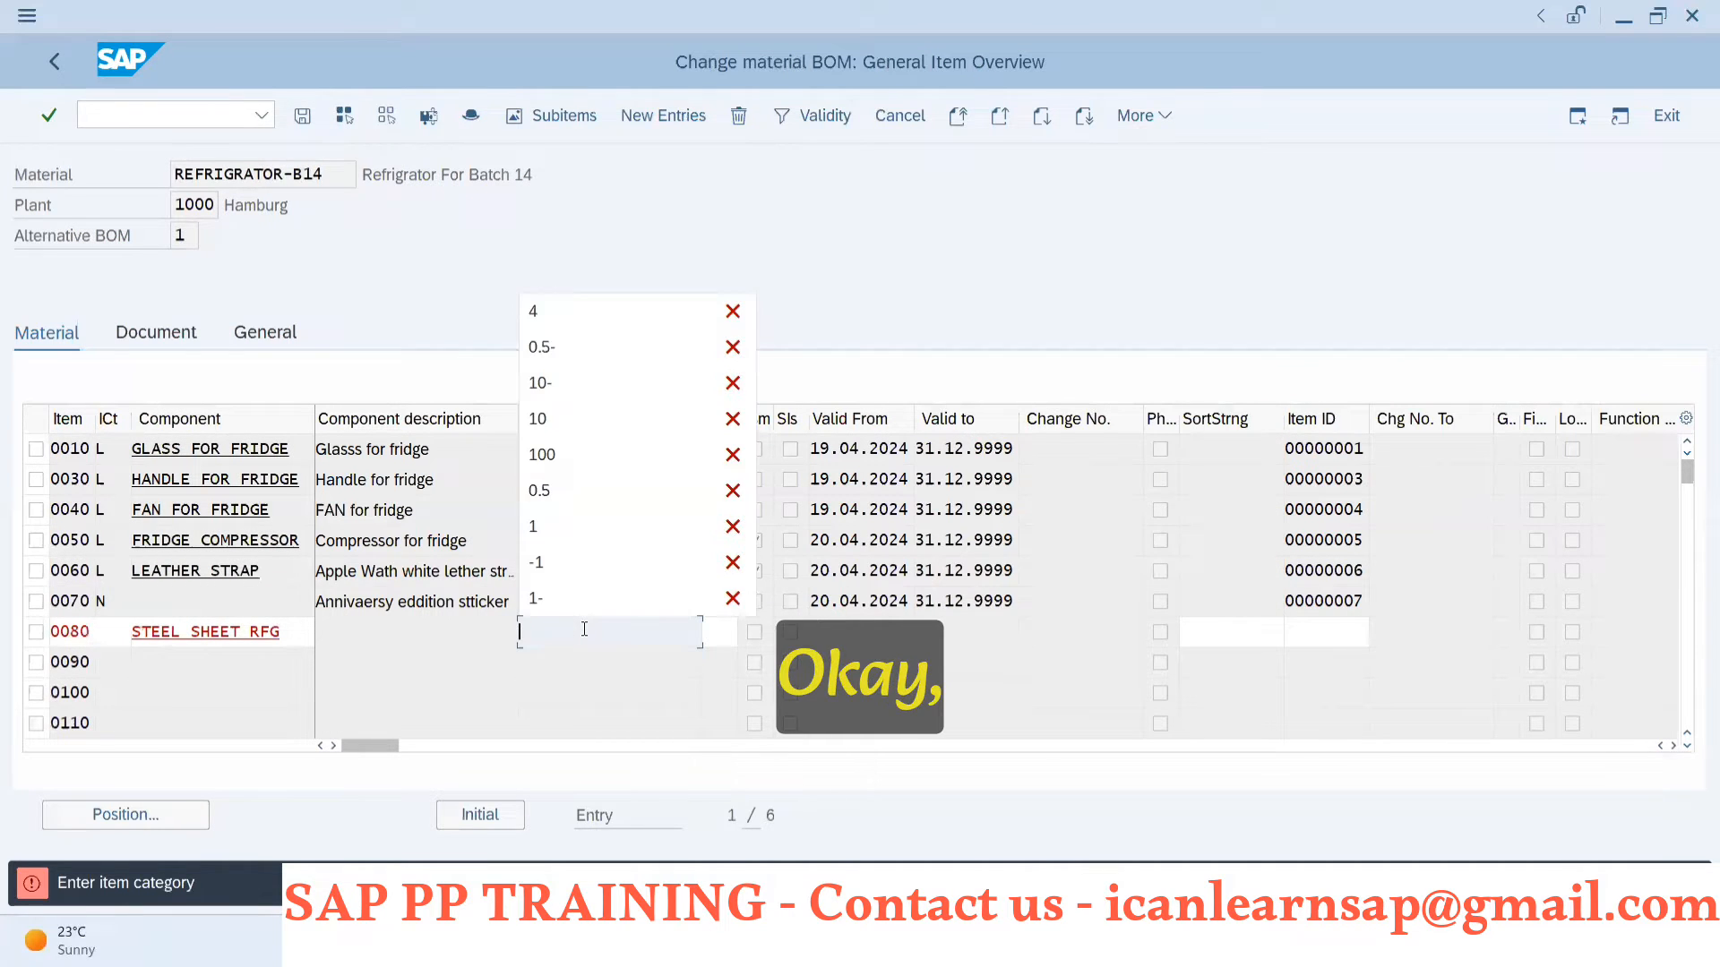
pyautogui.write('3')
pyautogui.press('Return')
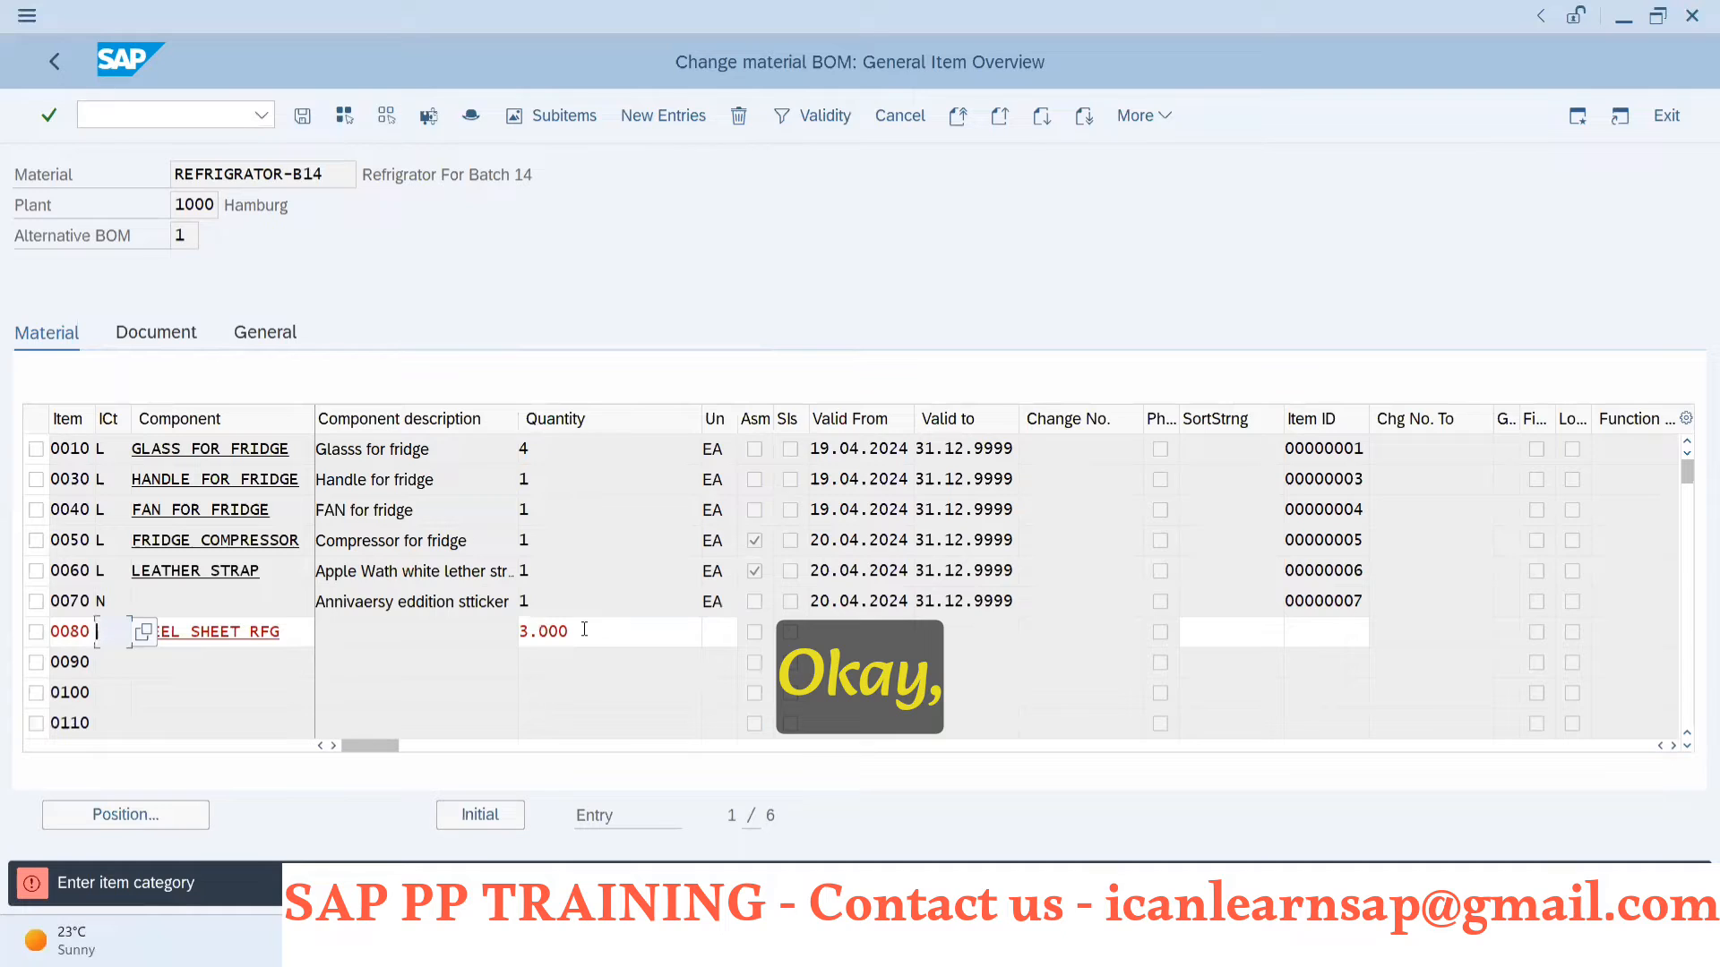
pyautogui.write('L')
pyautogui.press('Return')
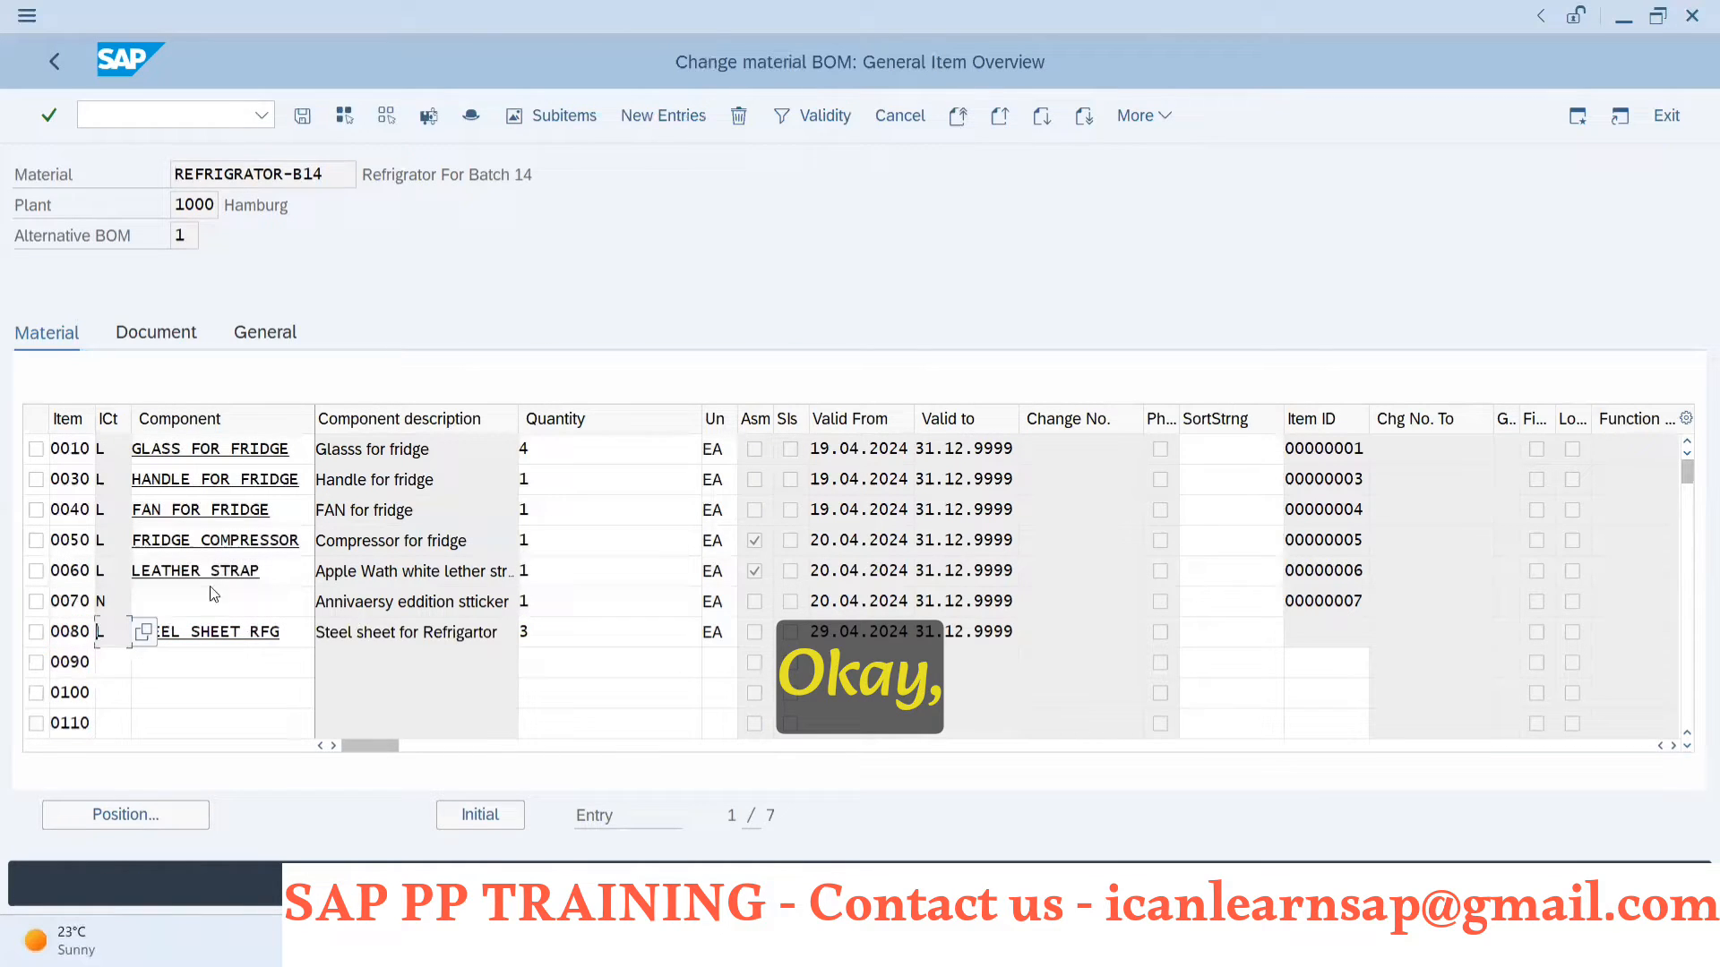
pyautogui.click(299, 120)
# - Switch to the session displaying material STEEL SHEET RFG and start transaction CA02 to change a routing
pyautogui.hotkey('alt', 'Tab')
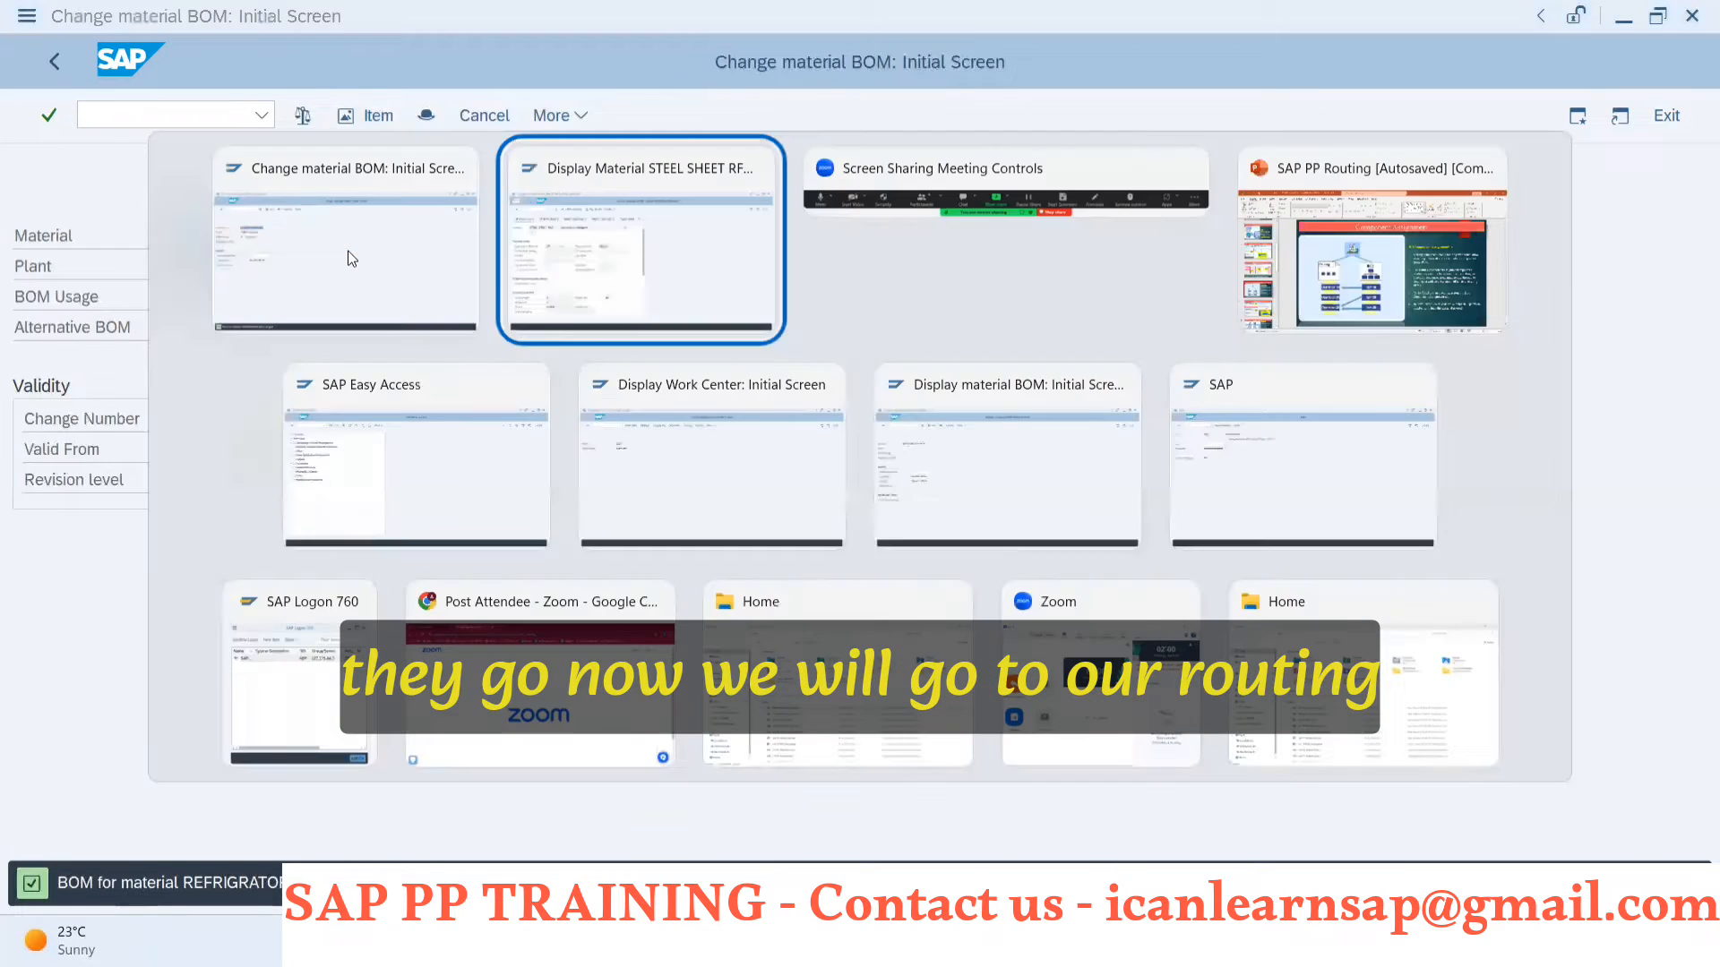
pyautogui.write('/')
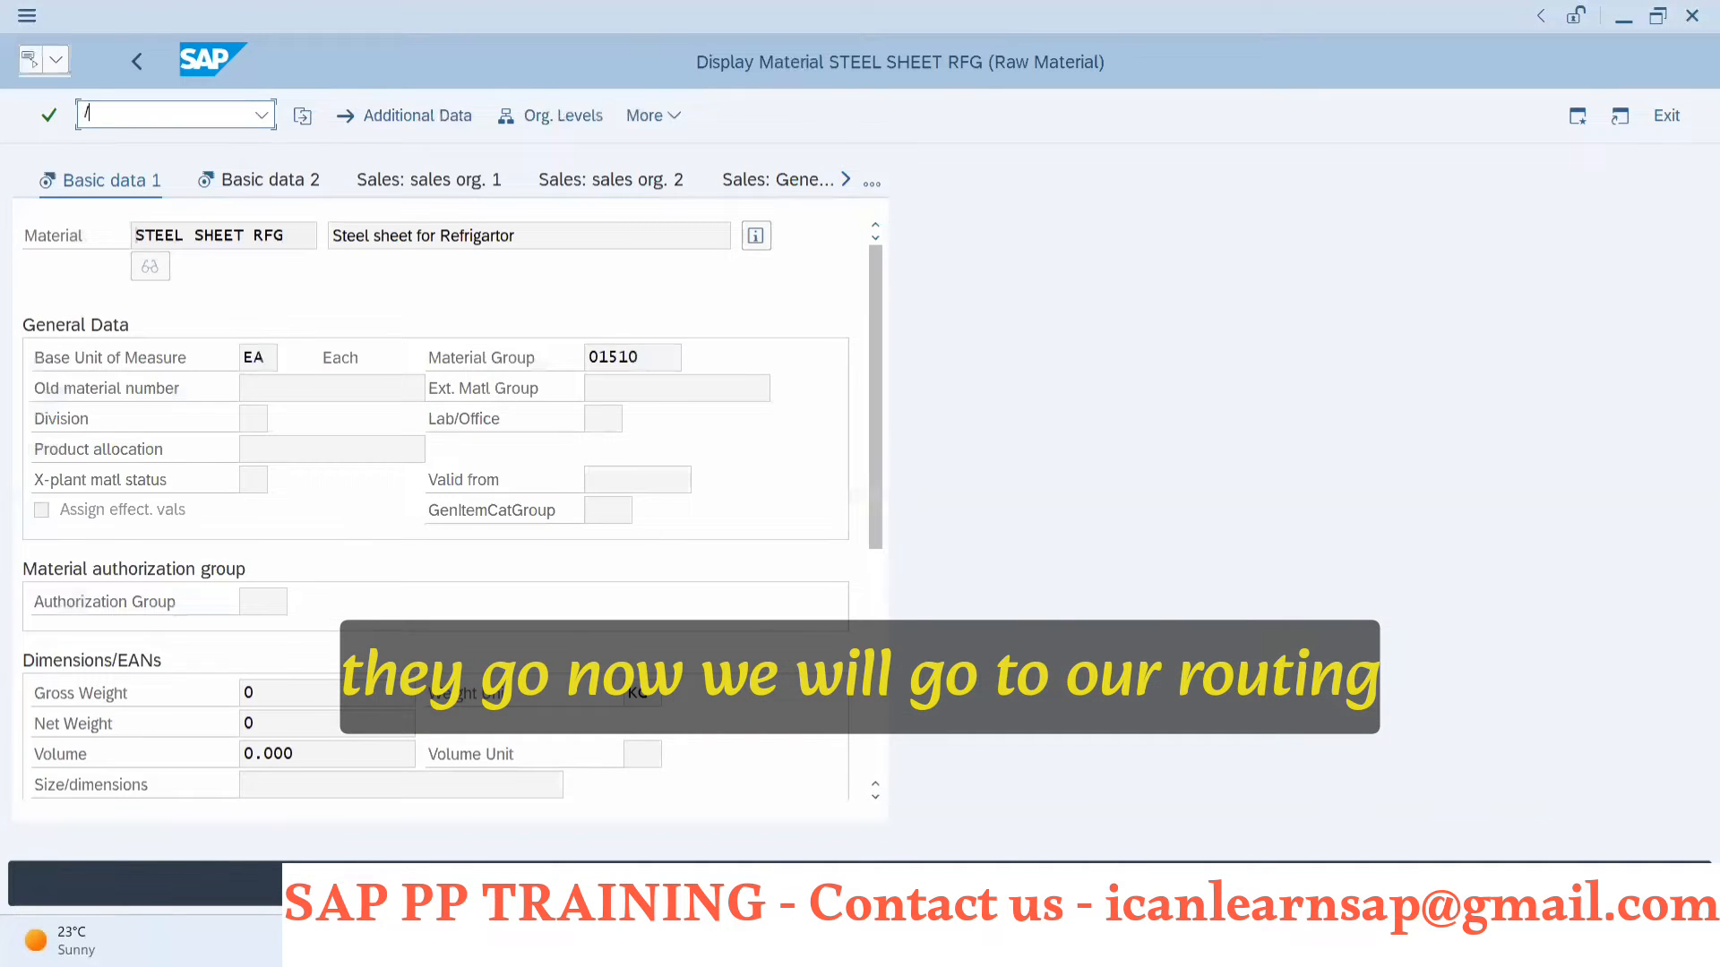
pyautogui.write('nca0')
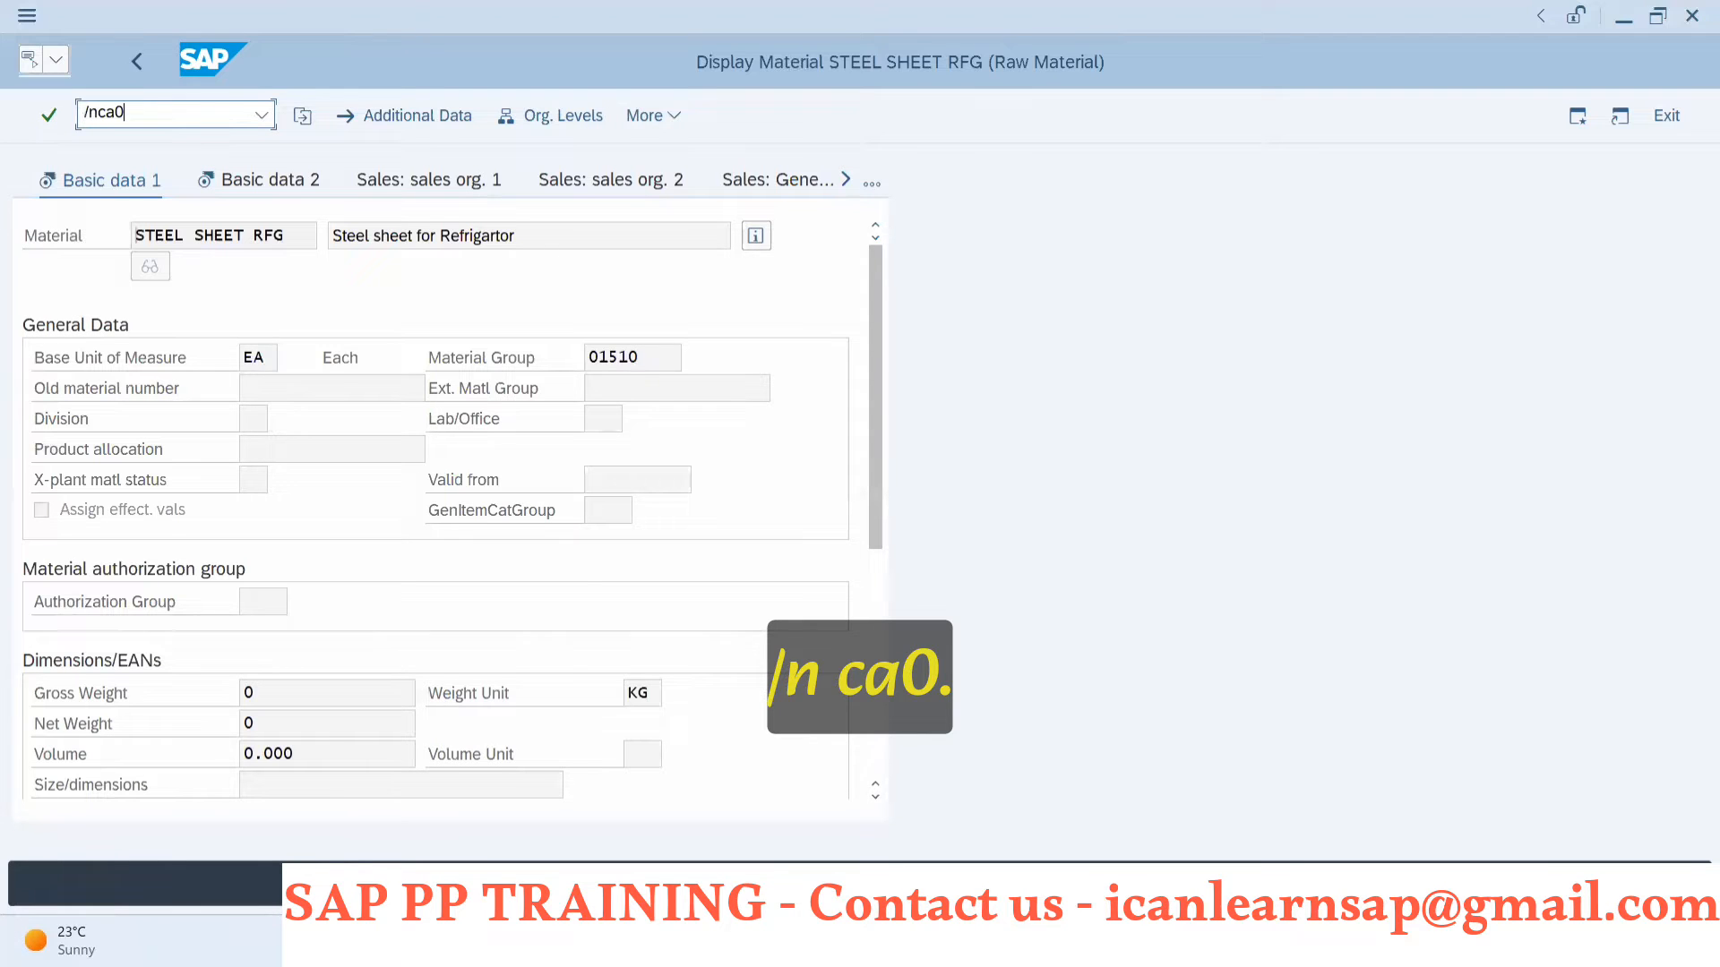
pyautogui.write('2')
pyautogui.press('Return')
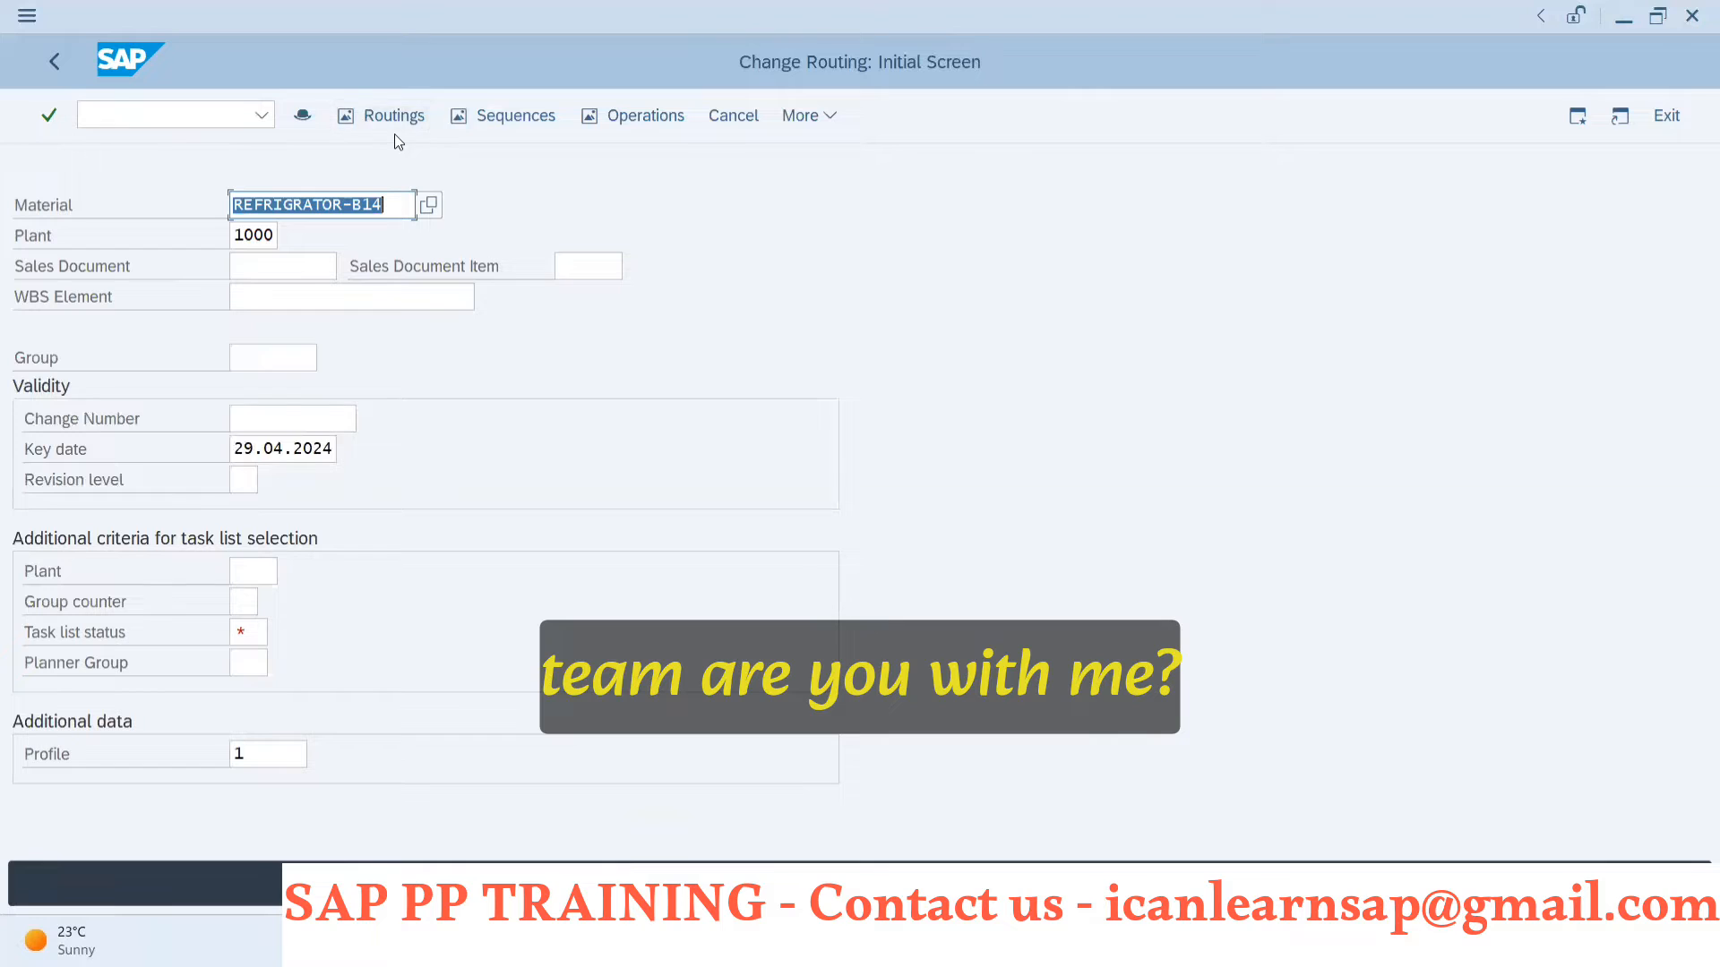
# - Set the task list status to 4, open the routing operations of REFRIGRATOR-B14 and select operation 0010
pyautogui.press('Return')
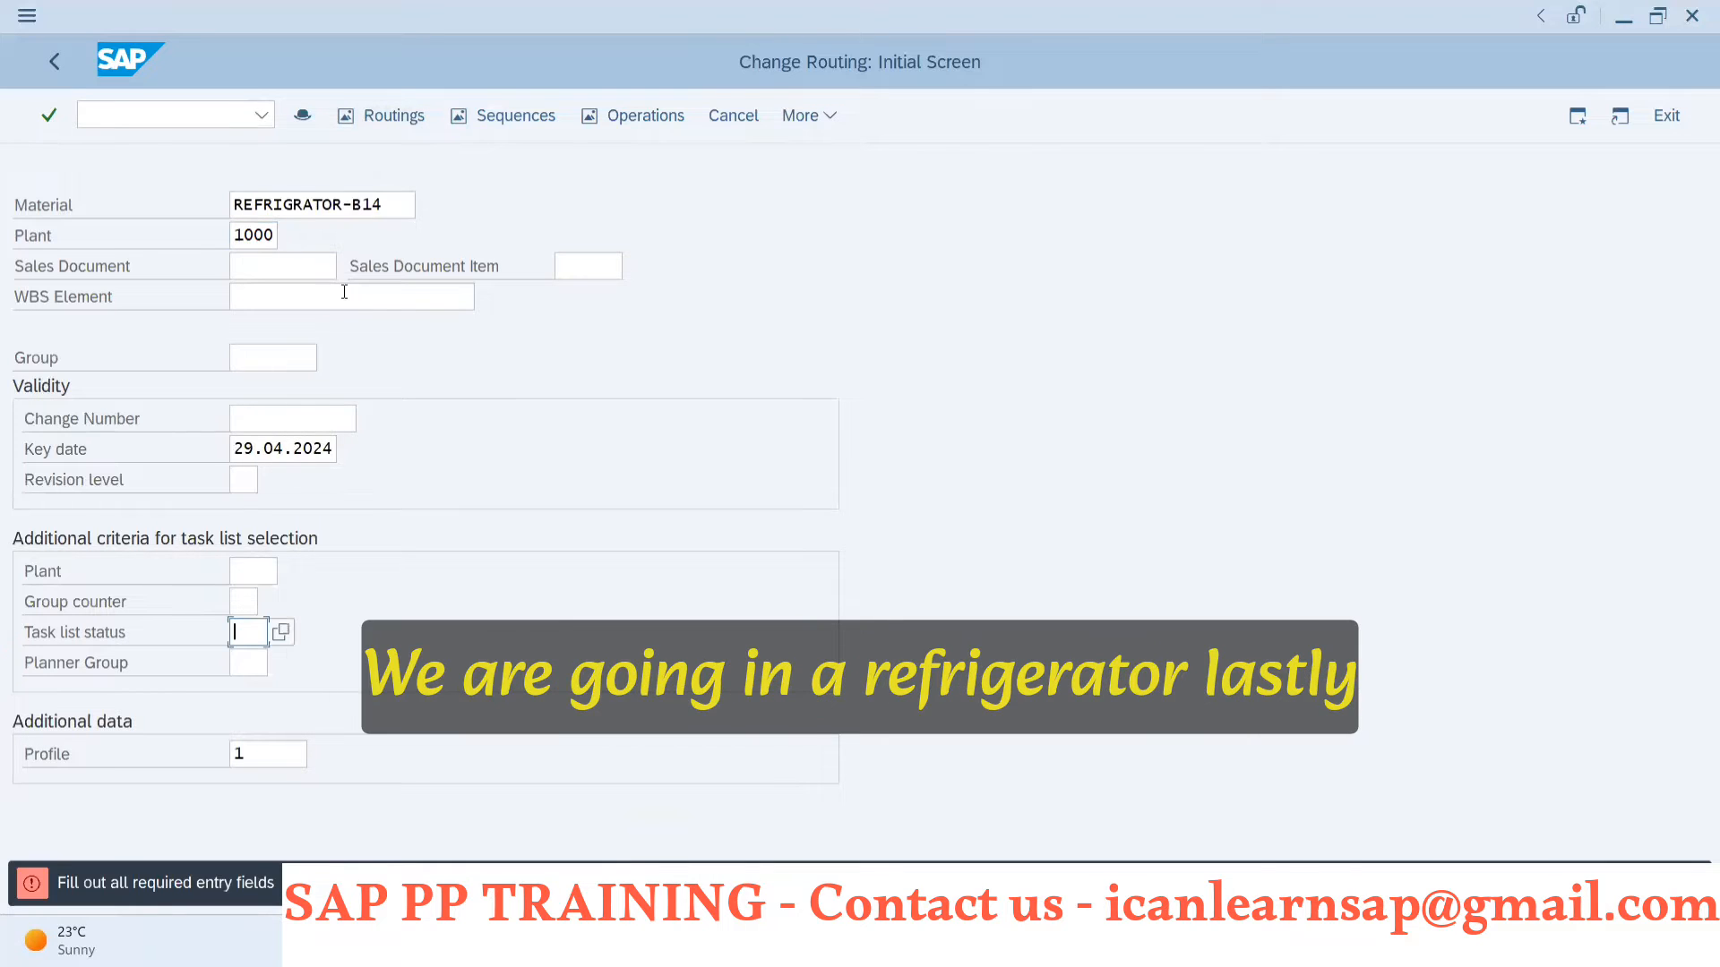
pyautogui.click(248, 631)
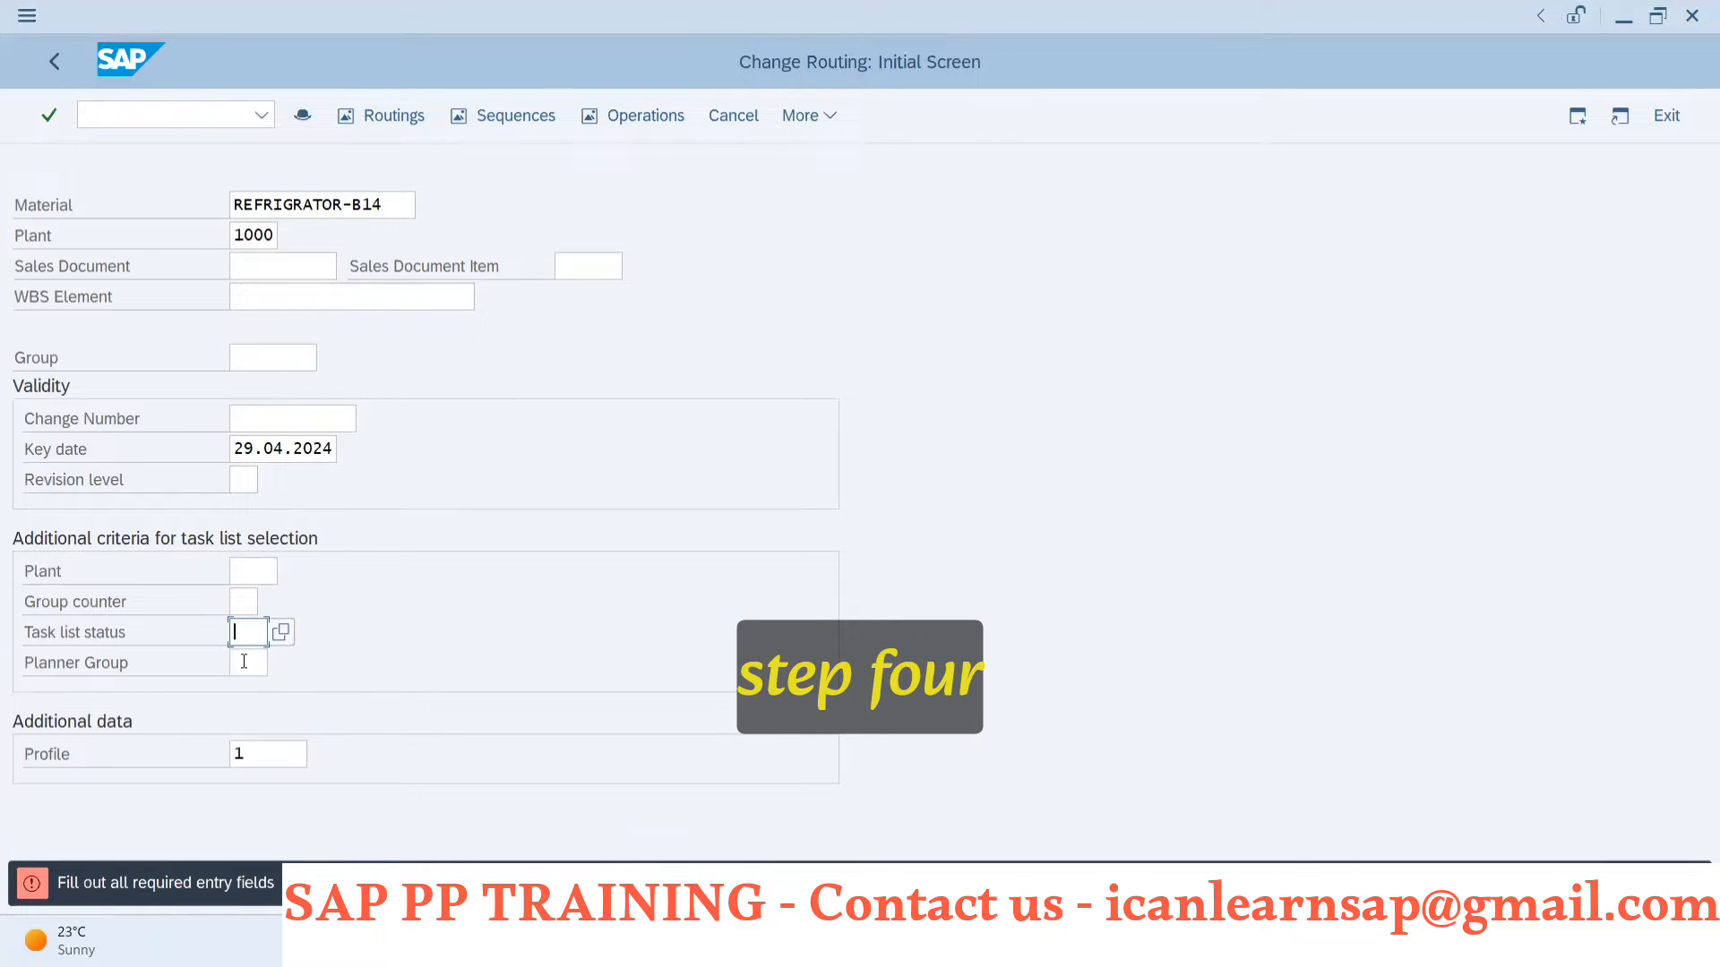
pyautogui.click(241, 666)
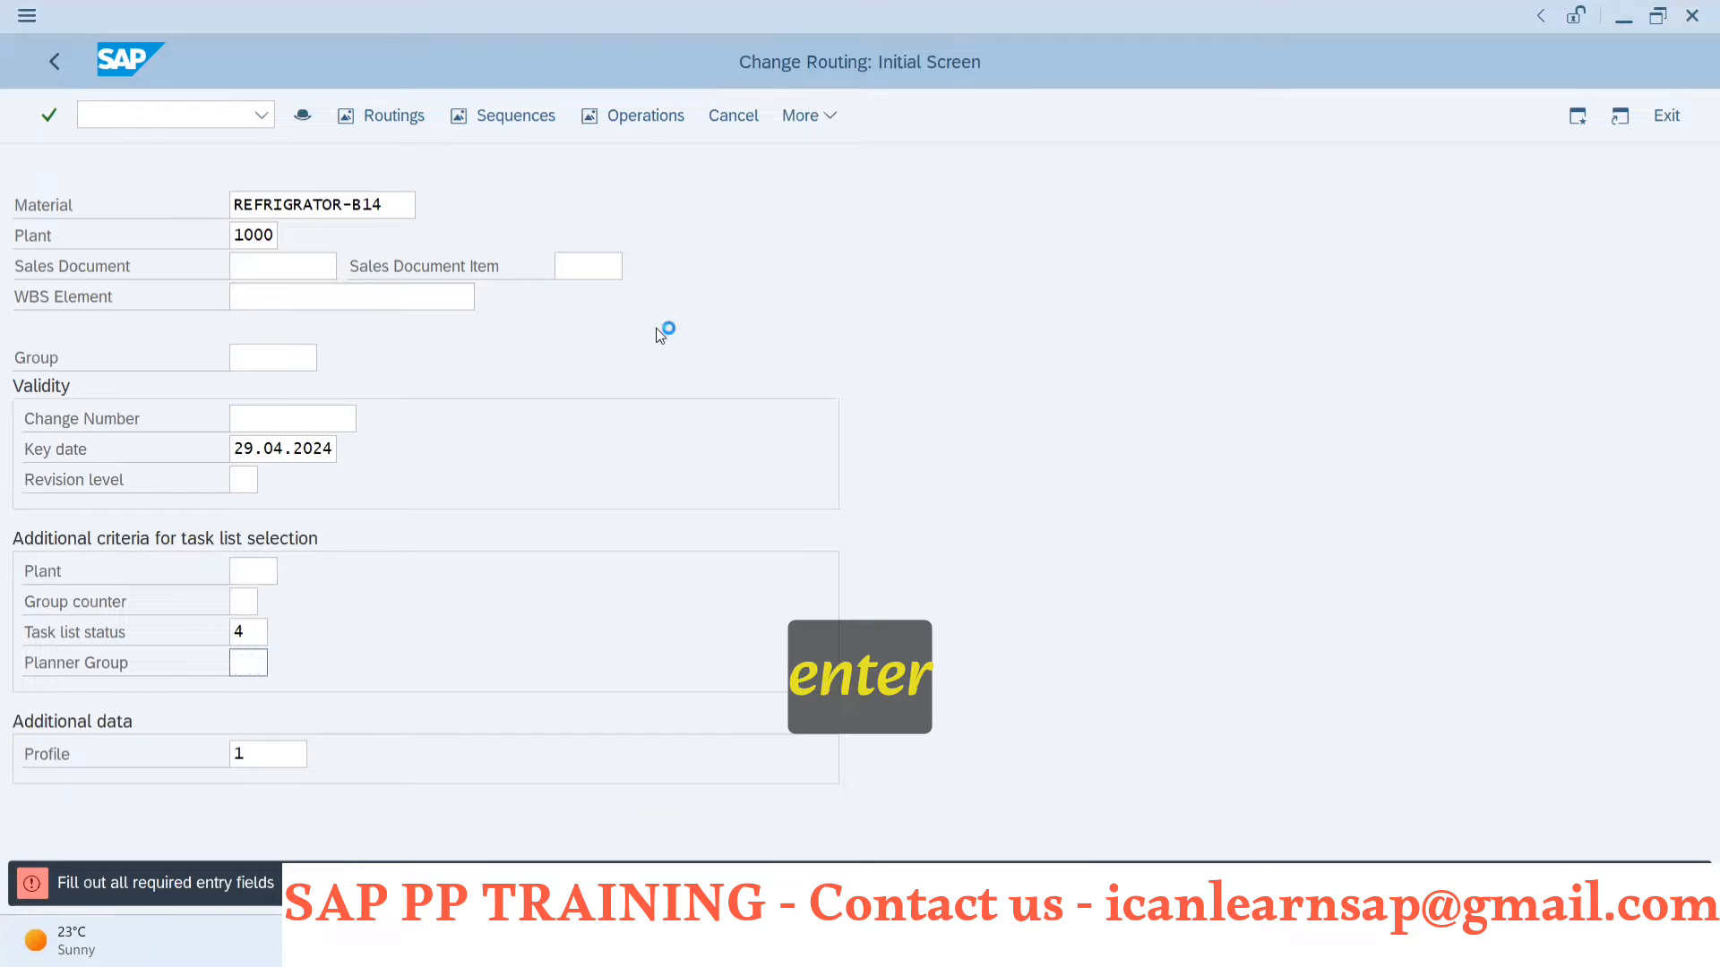
pyautogui.press('Return')
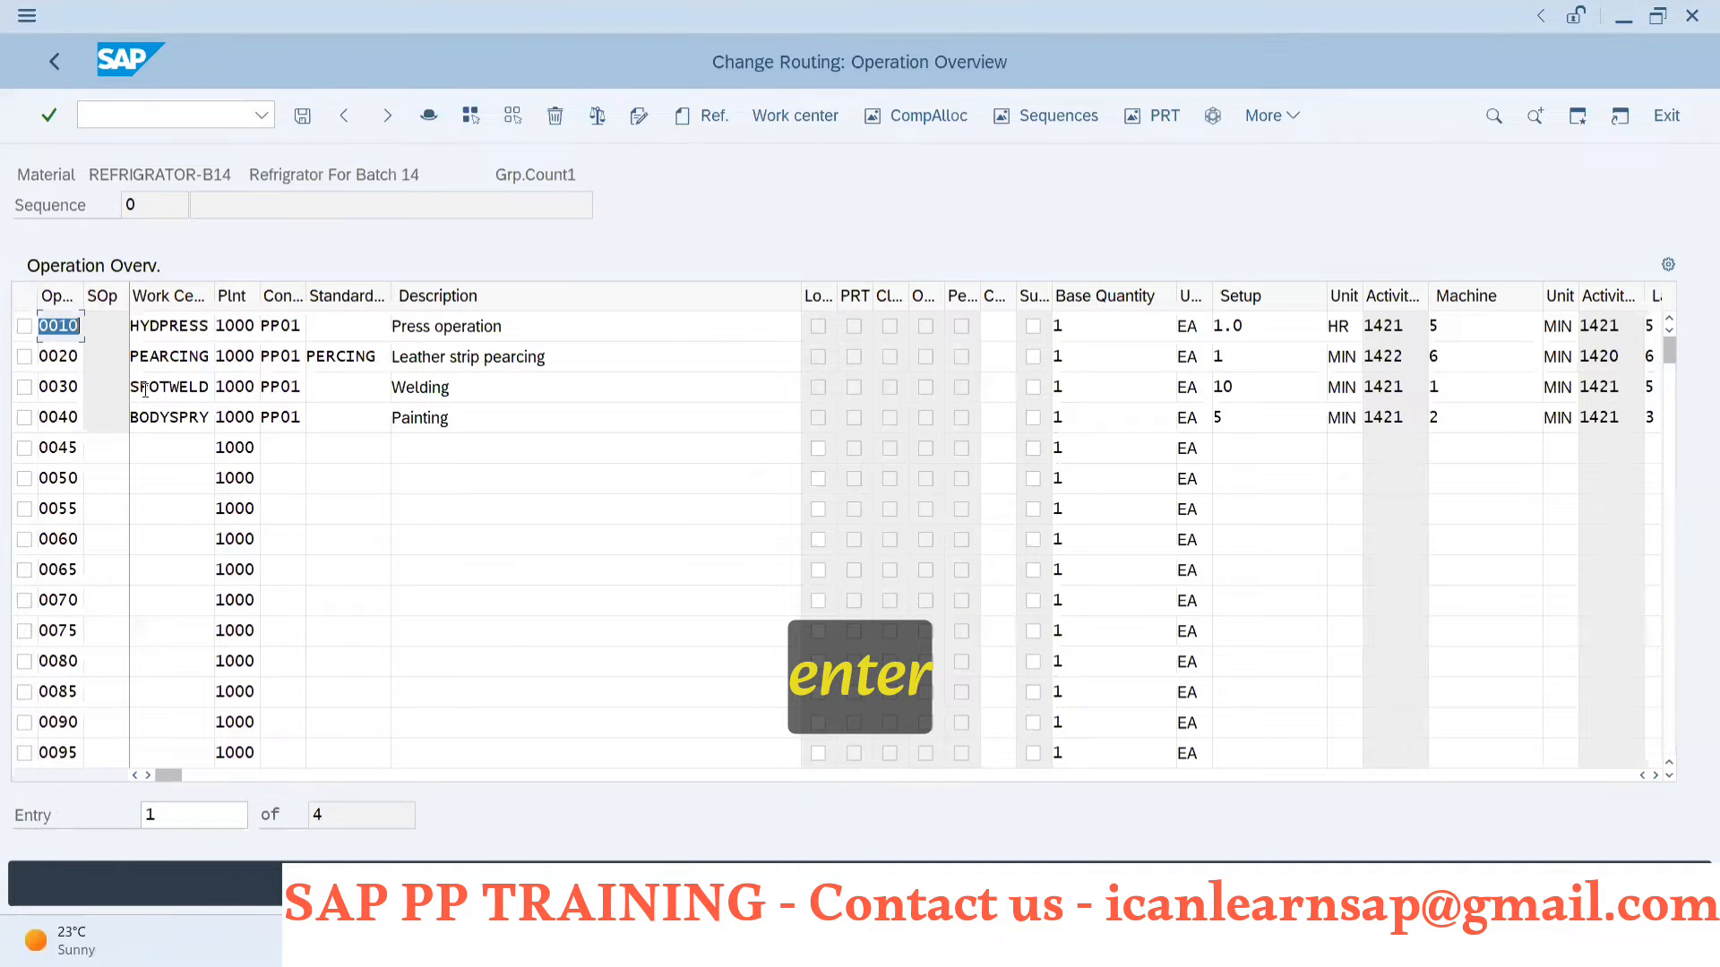
pyautogui.click(149, 447)
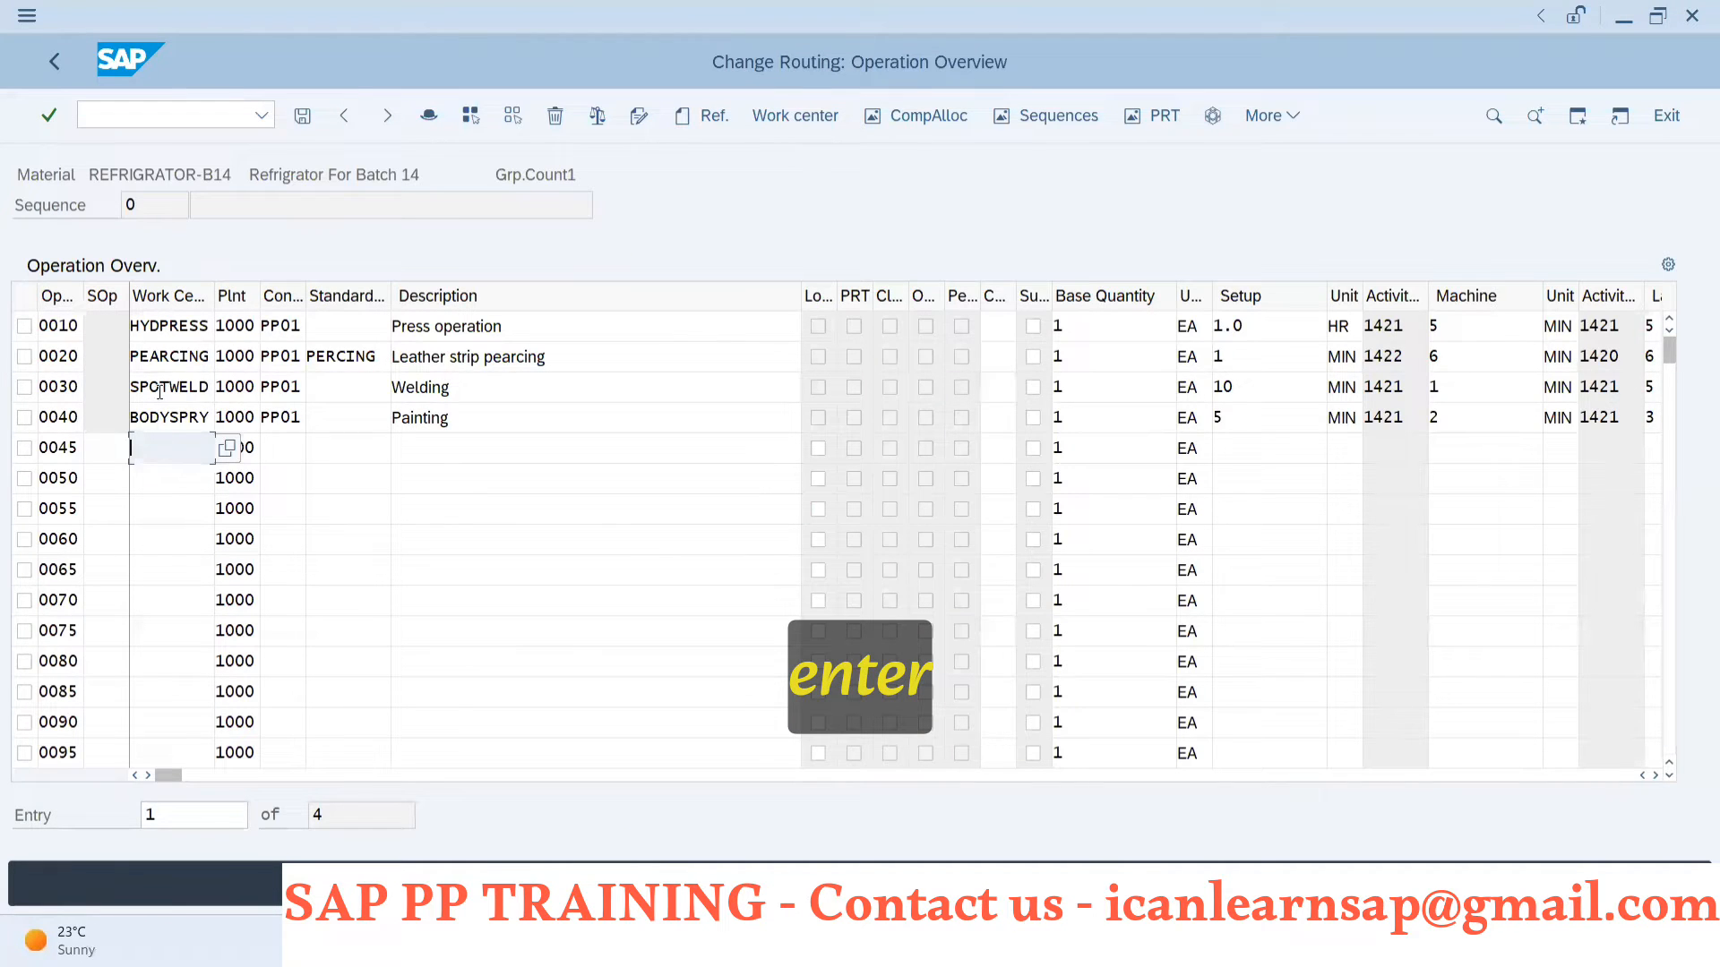
pyautogui.click(24, 326)
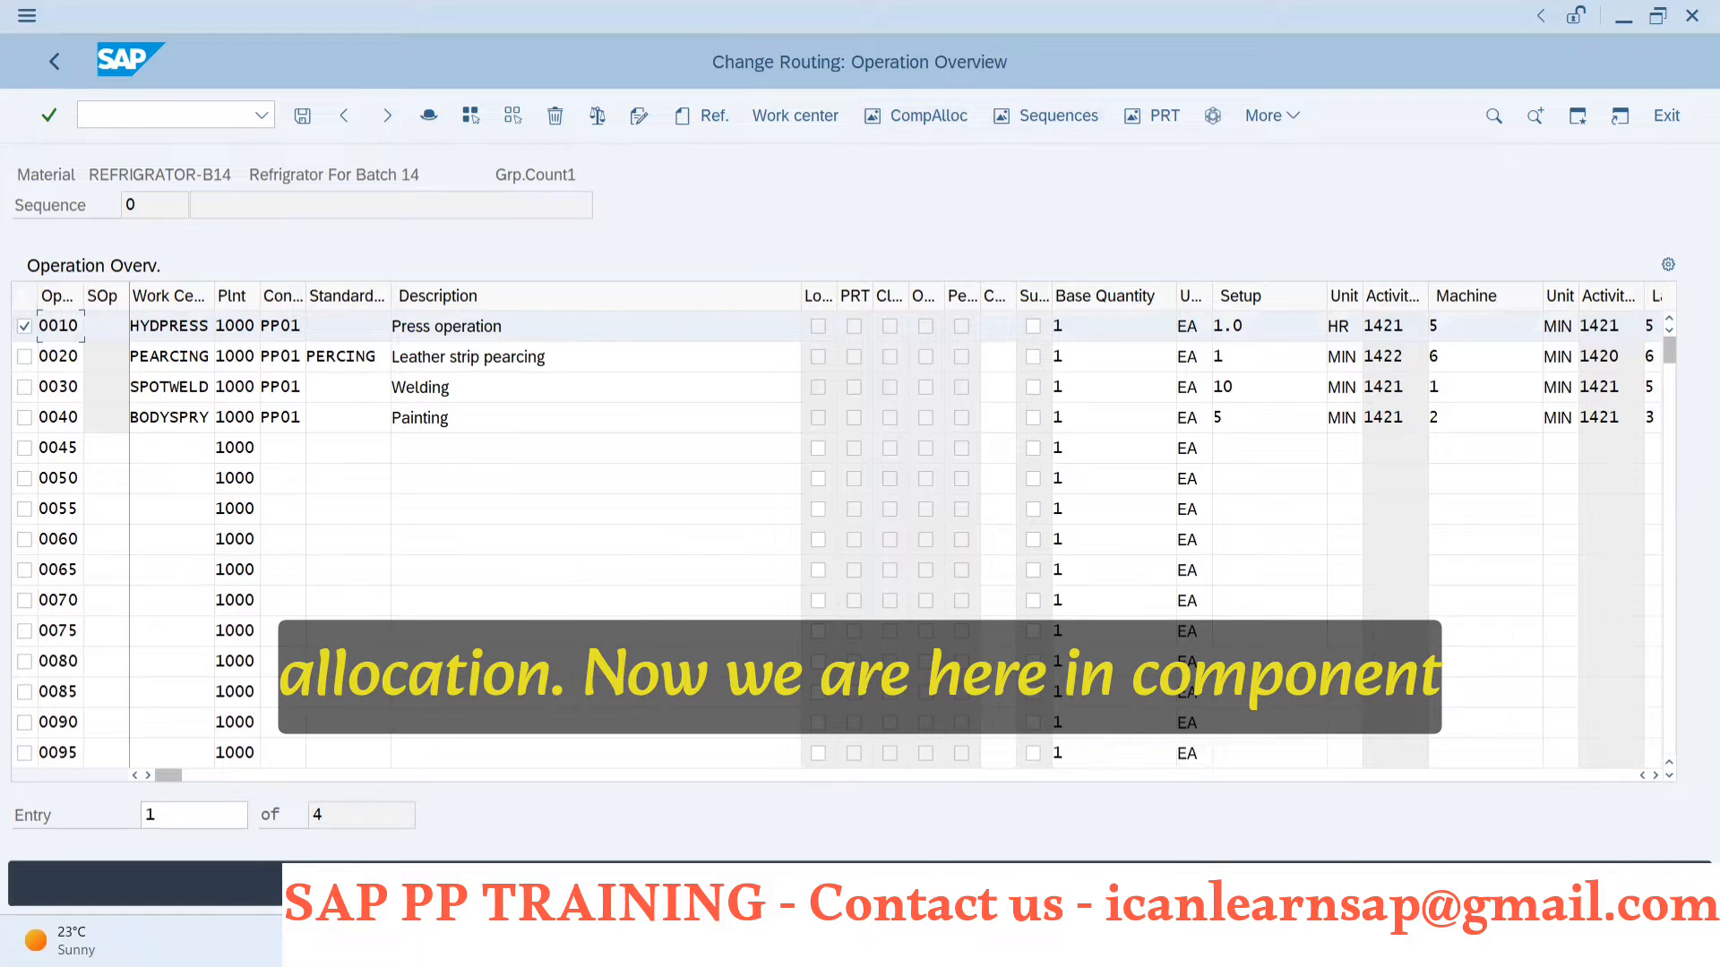
# - Look at the Component Assignment slide in PowerPoint and return to the routing's operation overview in SAP
pyautogui.hotkey('alt', 'Tab')
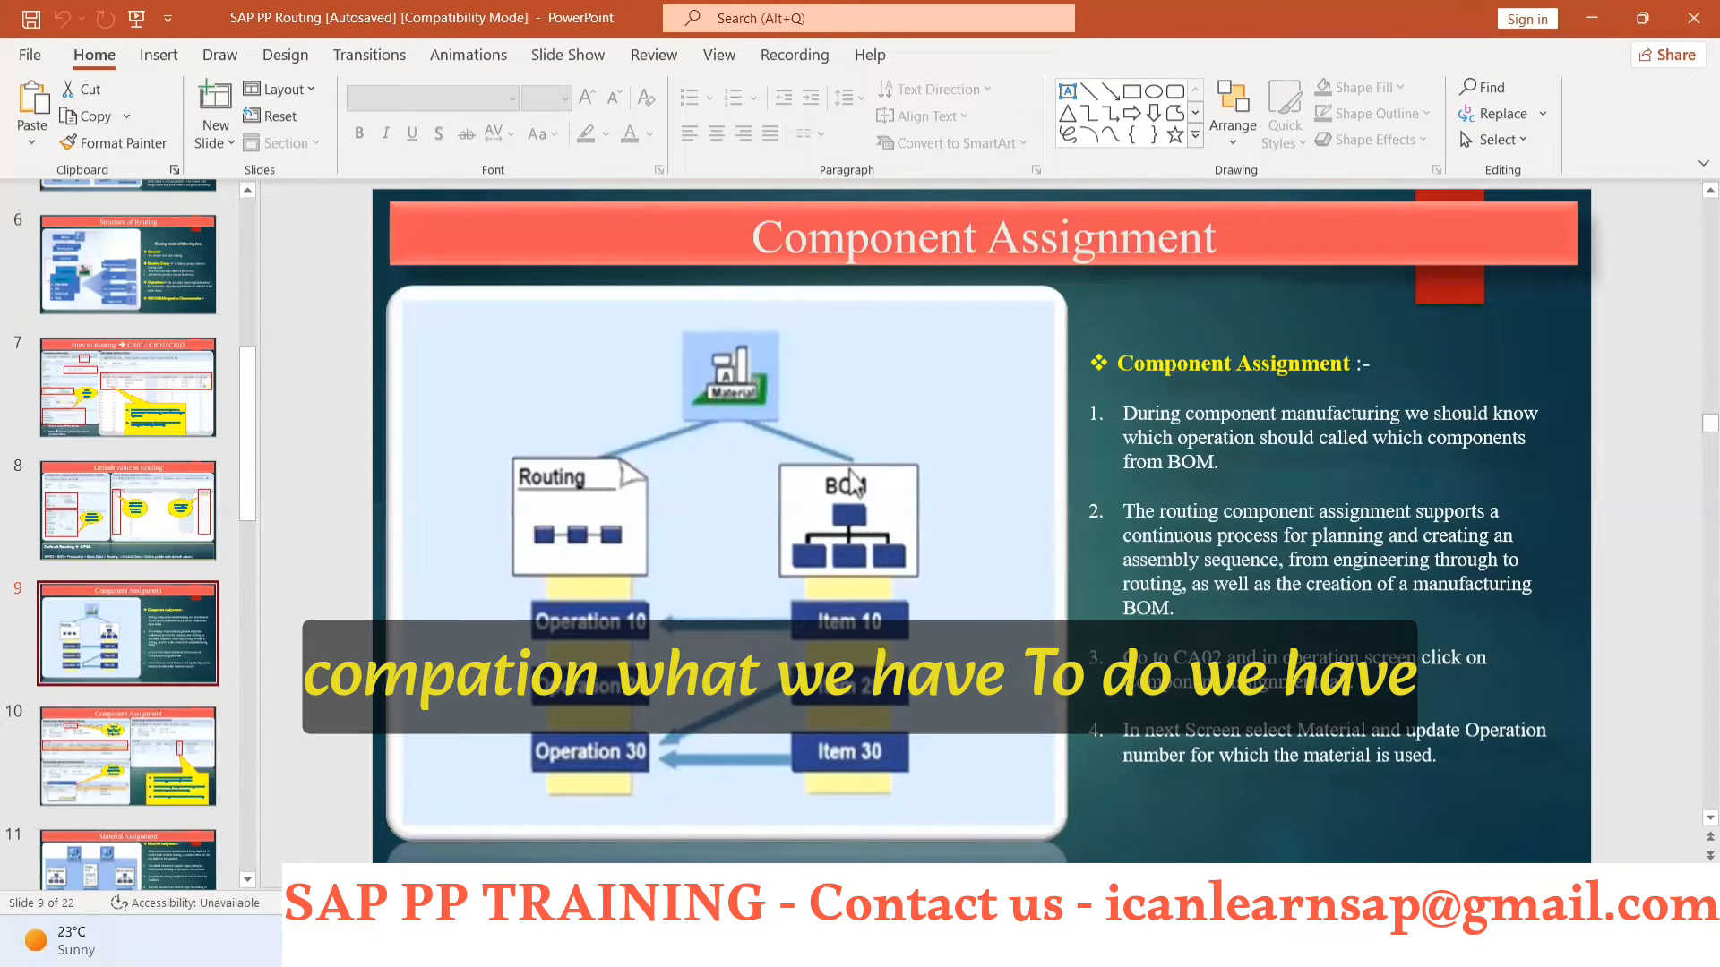
pyautogui.moveTo(1434, 945)
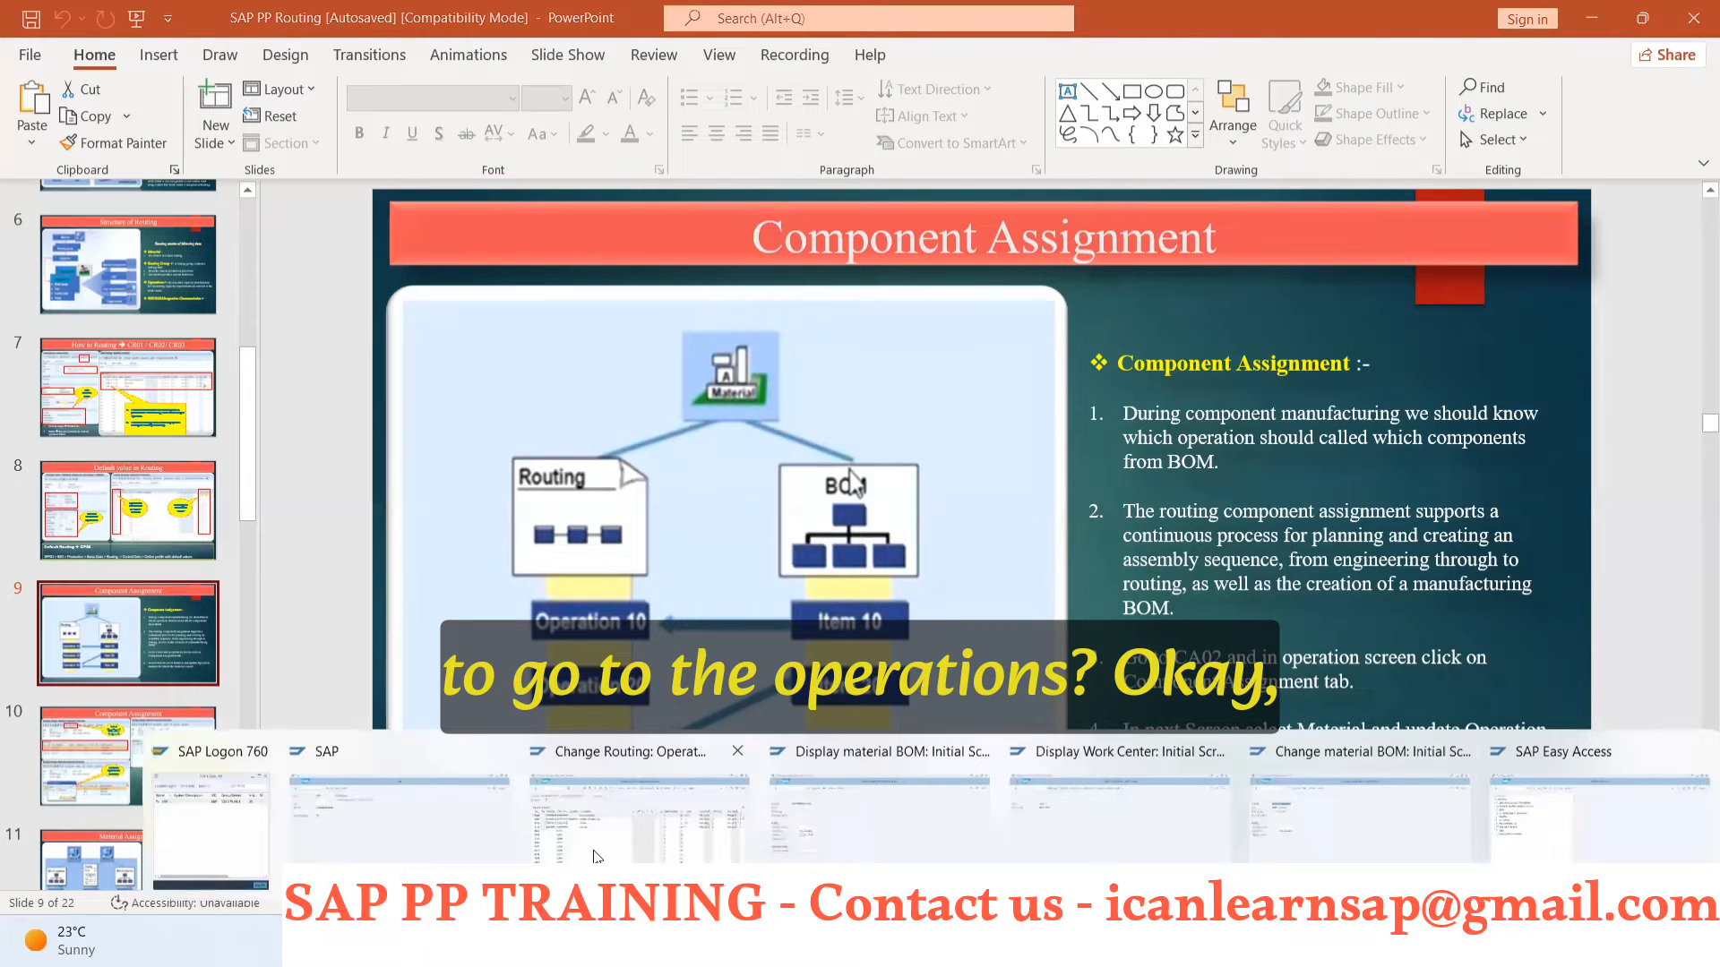
pyautogui.click(567, 851)
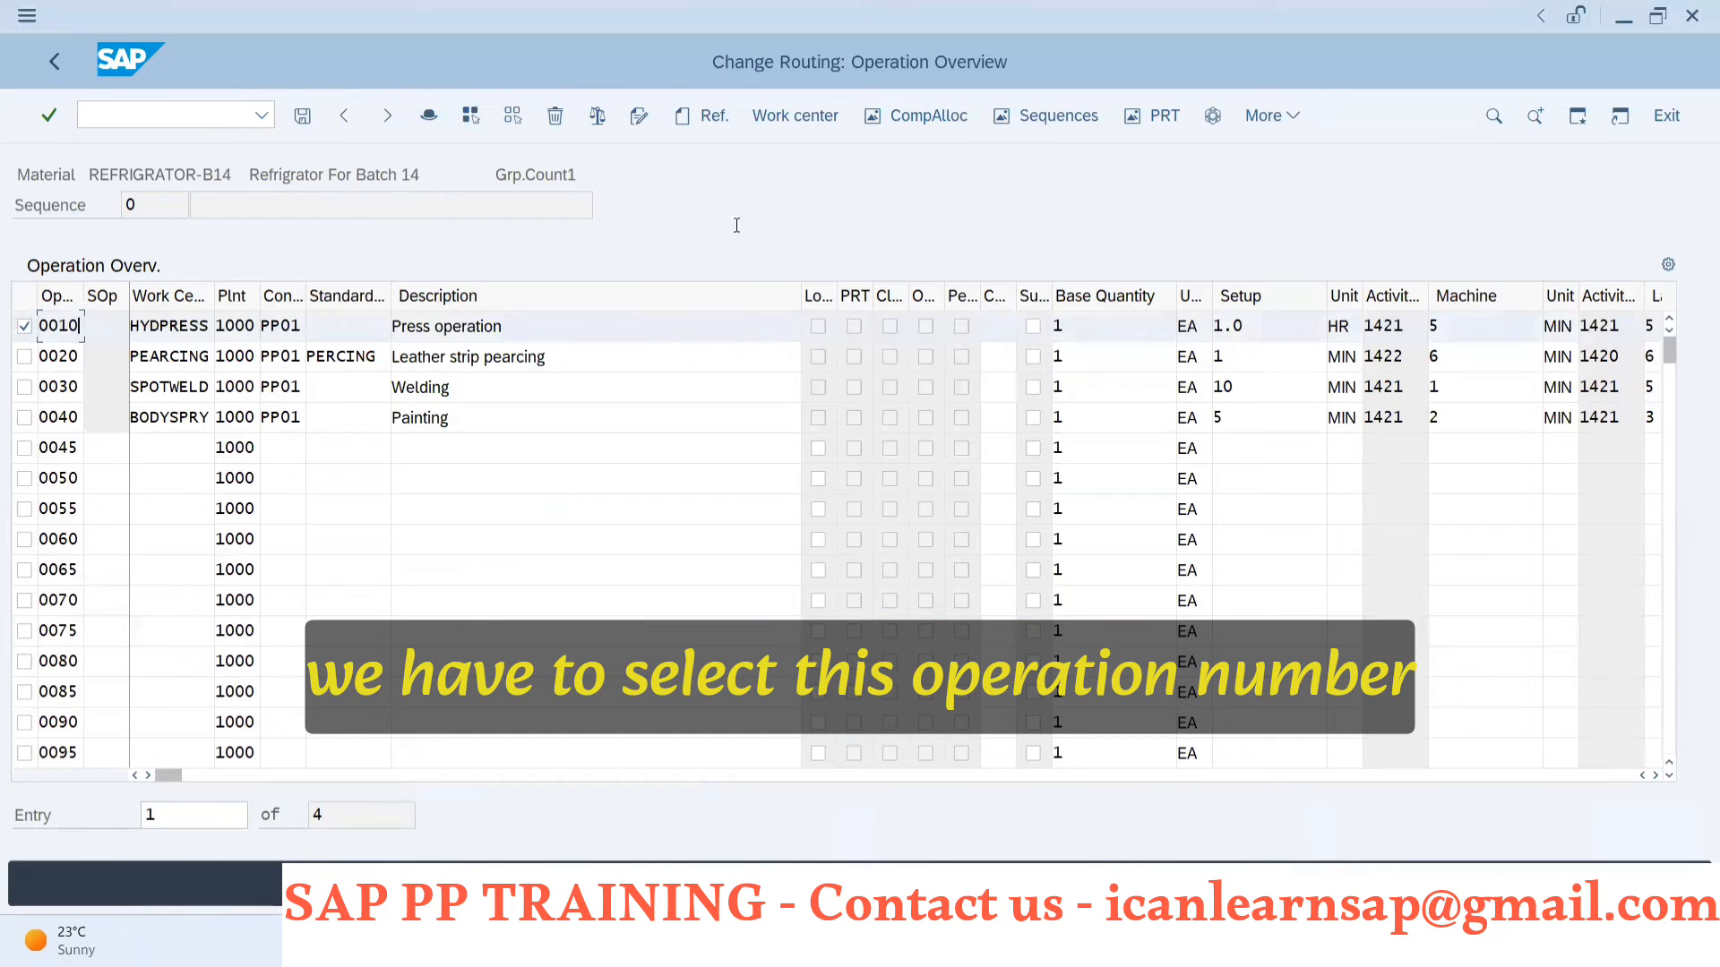
# - Open the component allocation for alternative BOM 1 and assign item 0080, STEEL SHEET RFG, to operation 0010
pyautogui.click(905, 120)
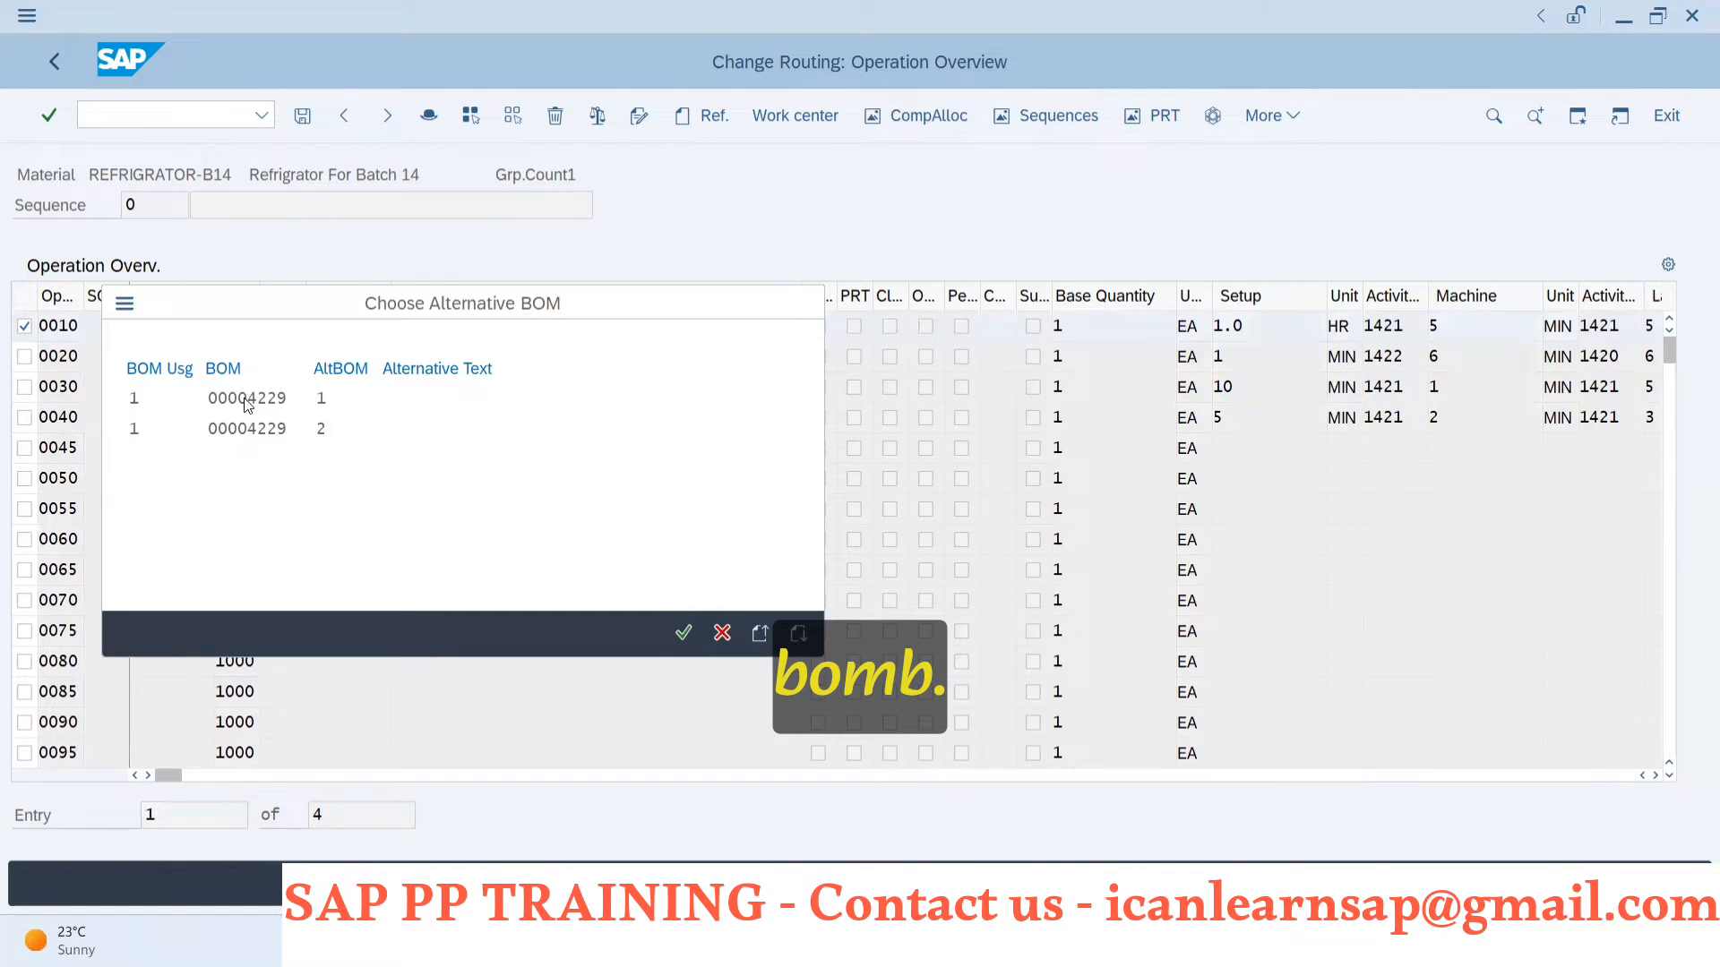
pyautogui.doubleClick(246, 399)
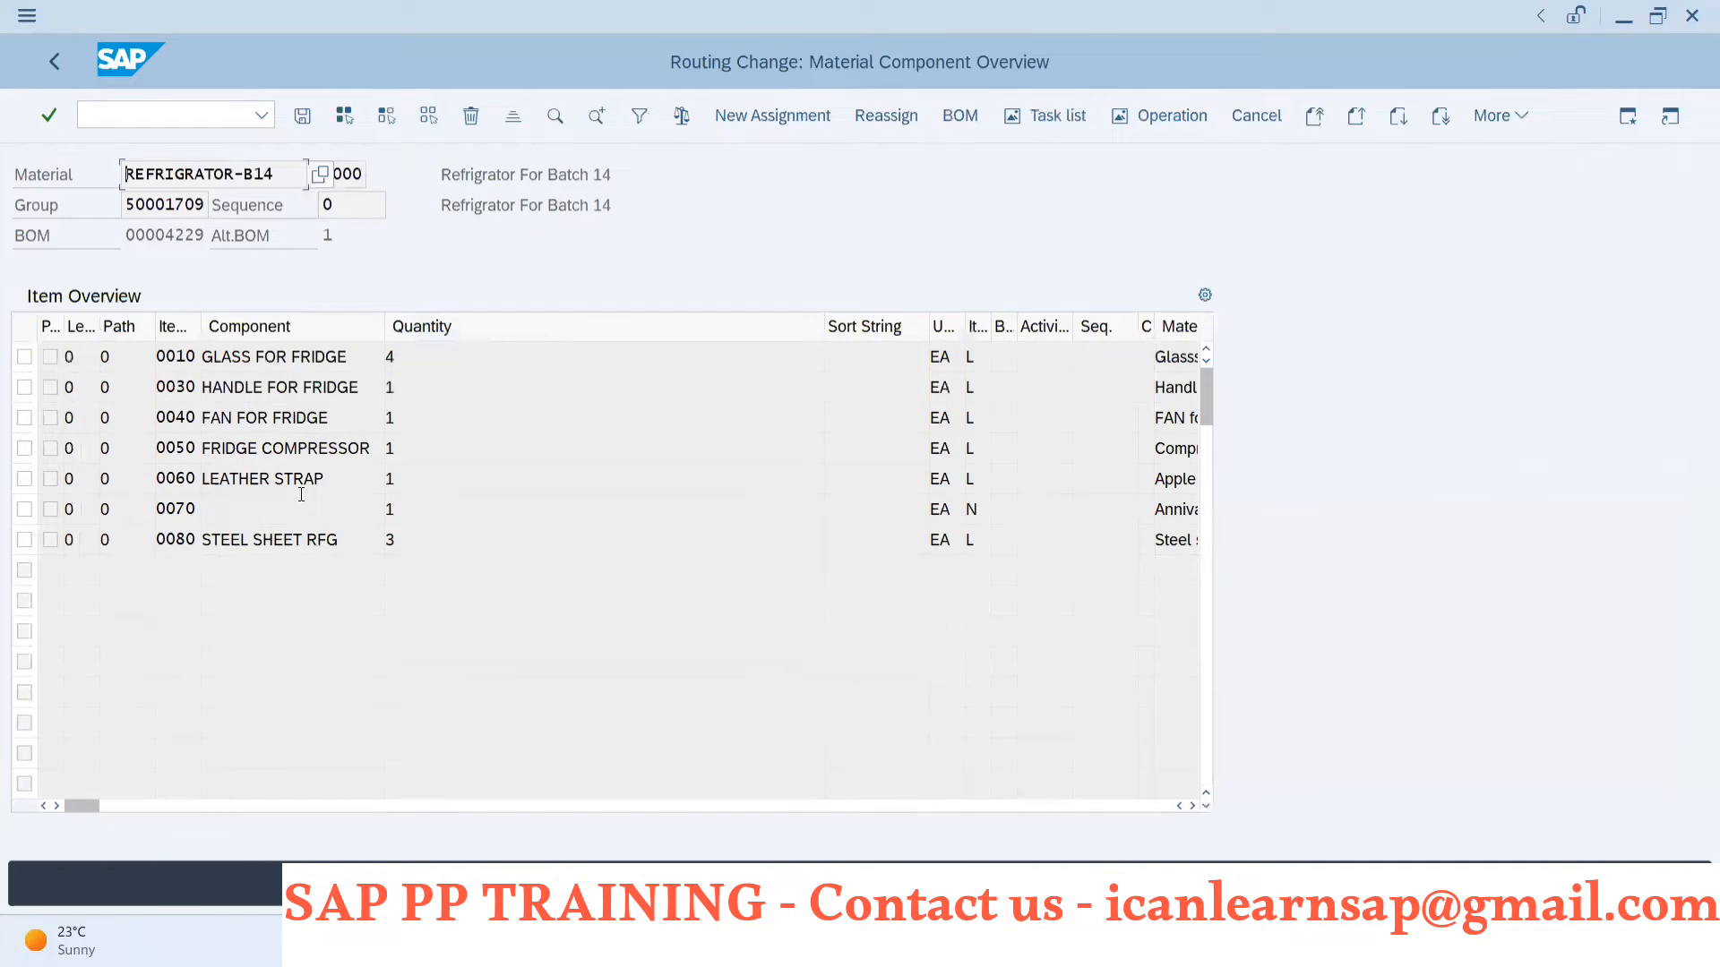
pyautogui.click(24, 540)
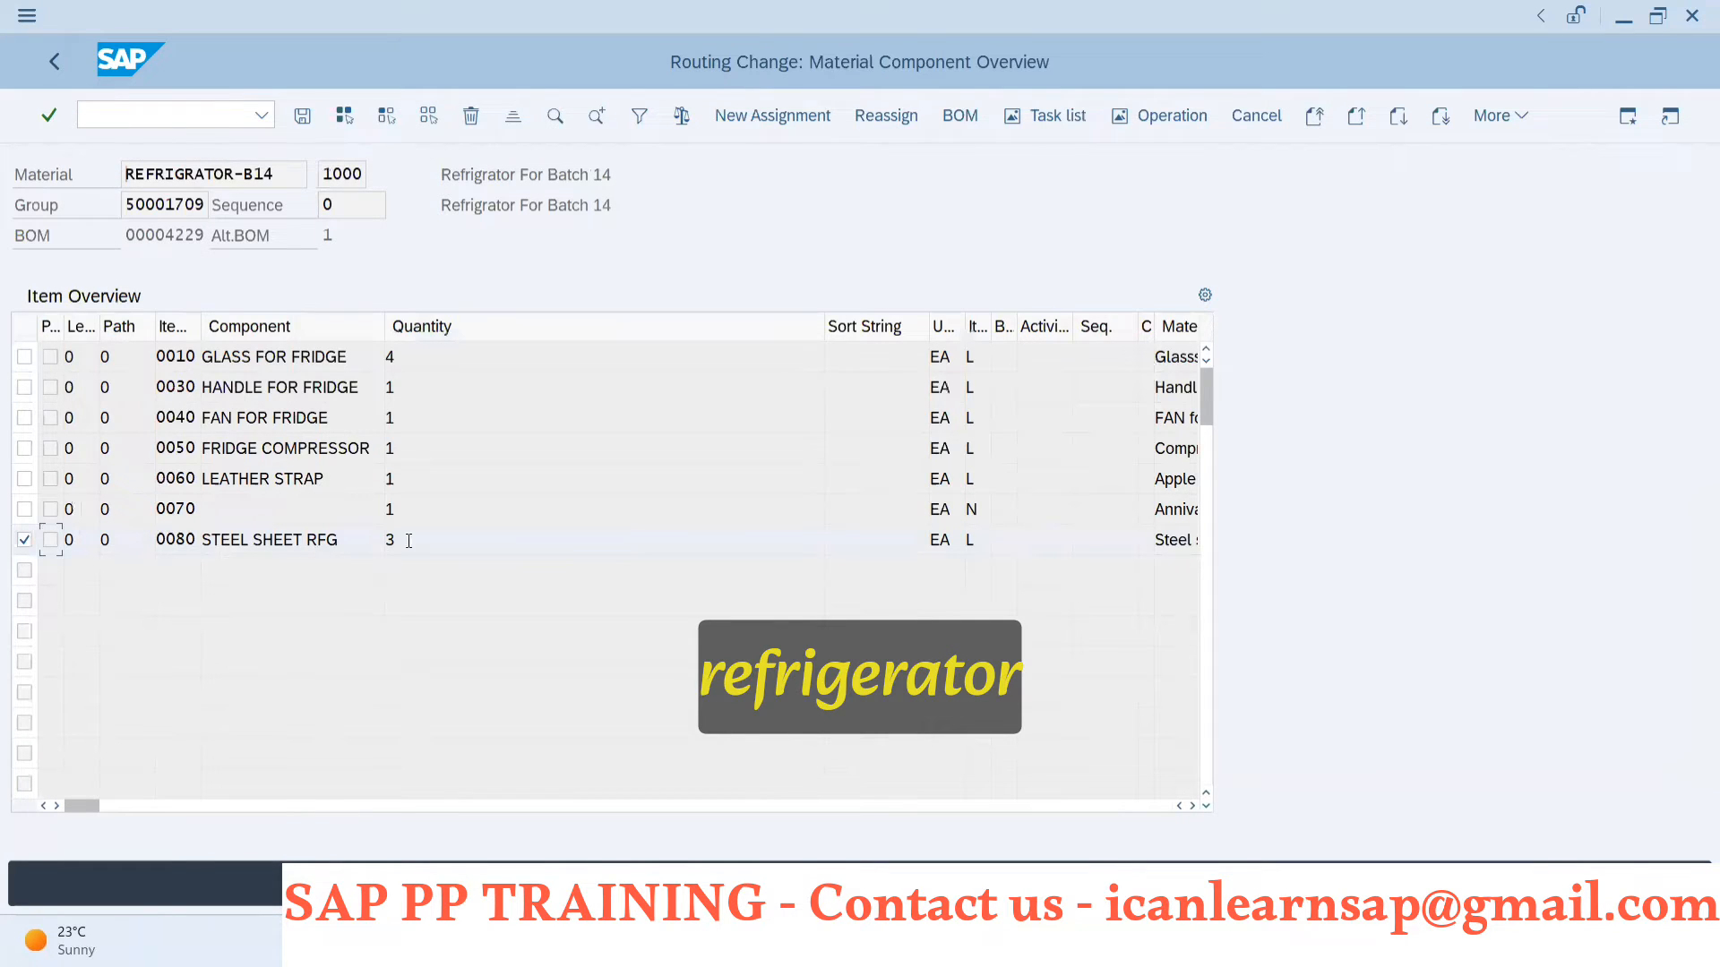
pyautogui.click(759, 115)
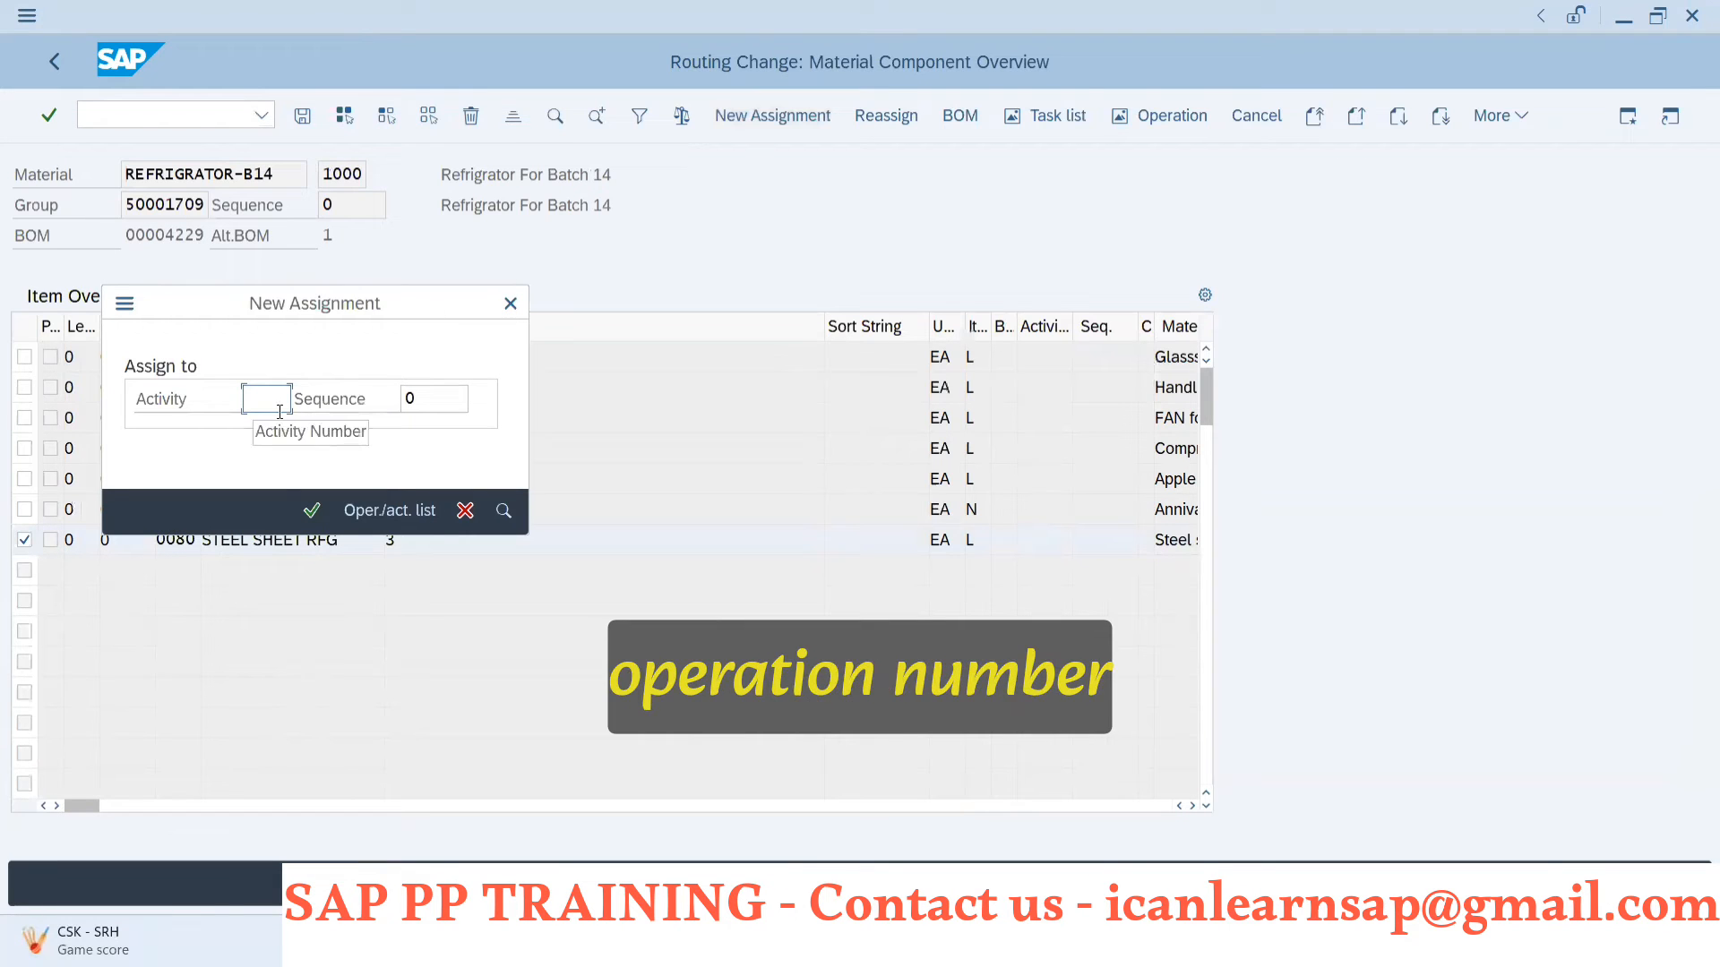
pyautogui.write('0010')
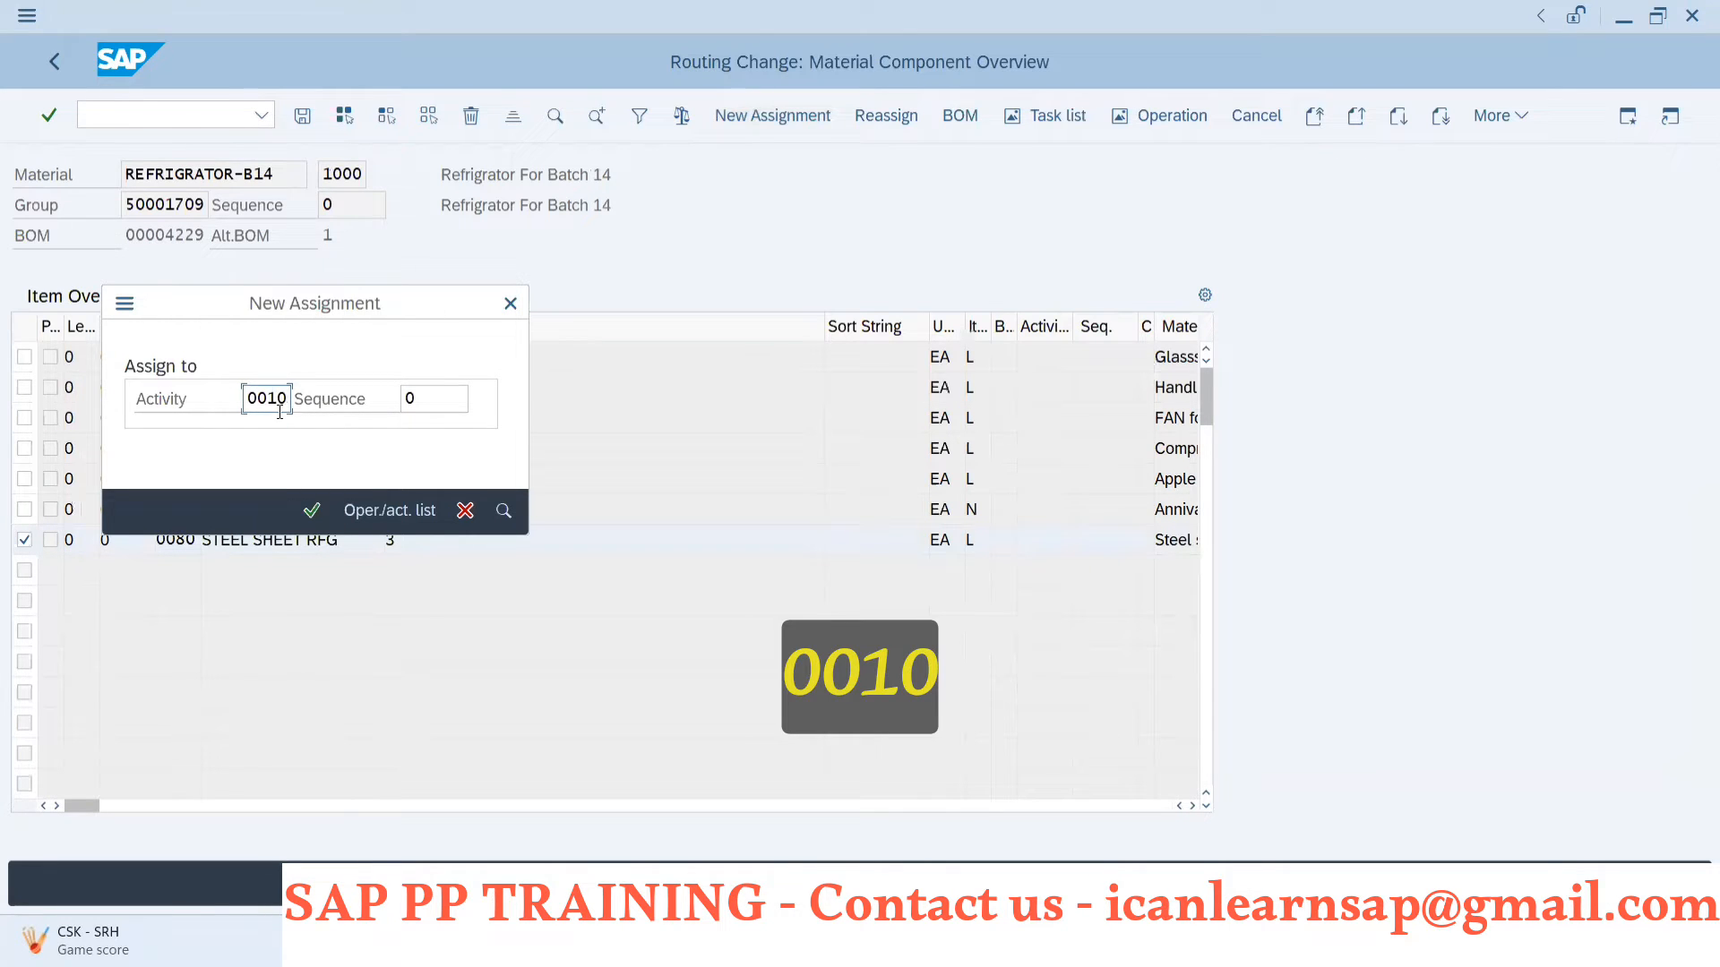
pyautogui.click(311, 509)
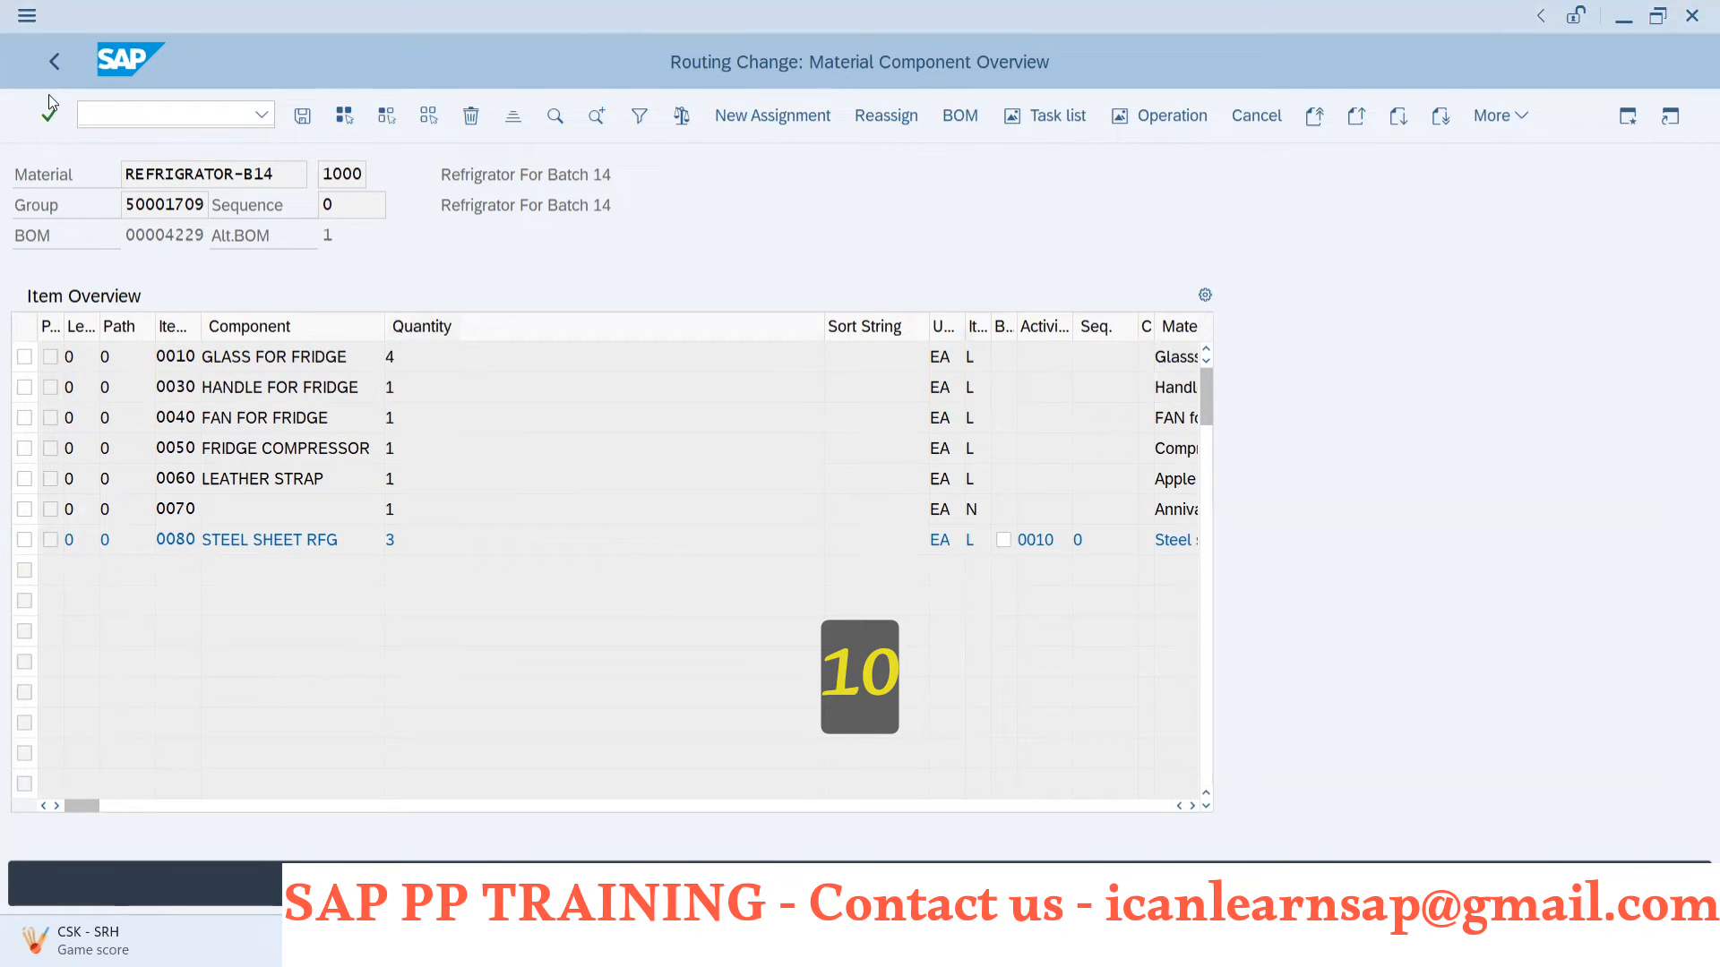
# - Reopen the component allocation from the operation overview, check the steel sheet's assignment with the Quantity column narrowed, and return
pyautogui.click(54, 61)
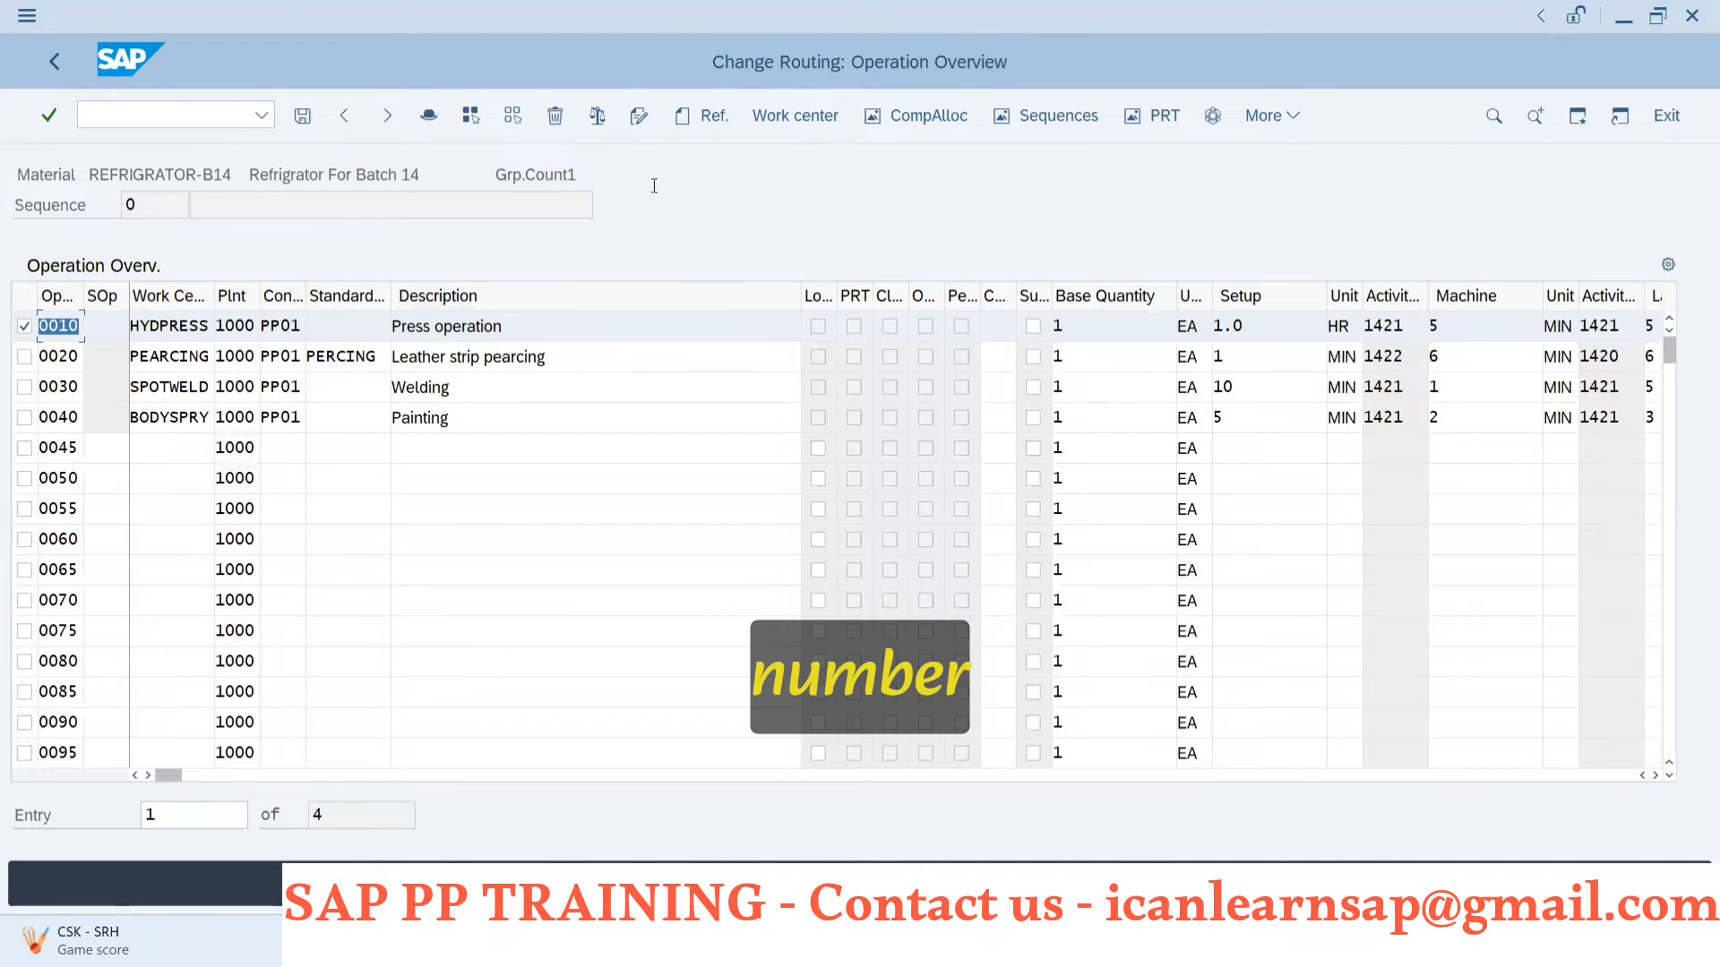
pyautogui.click(907, 118)
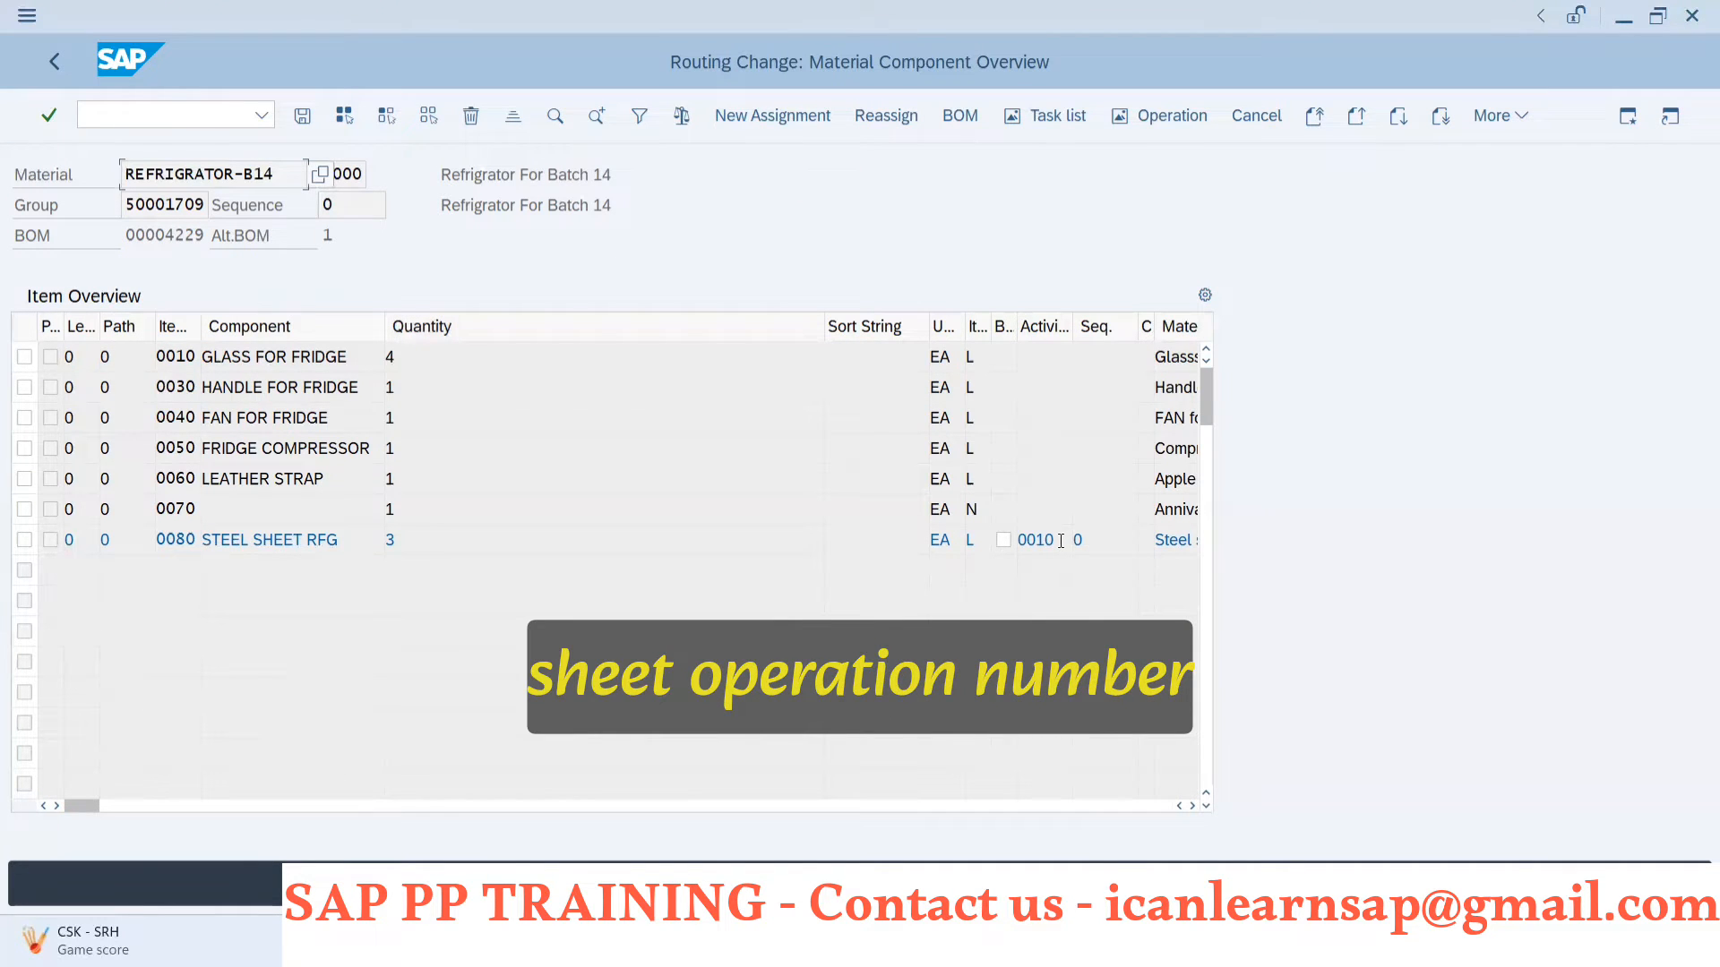
pyautogui.moveTo(822, 357); pyautogui.dragTo(482, 411)
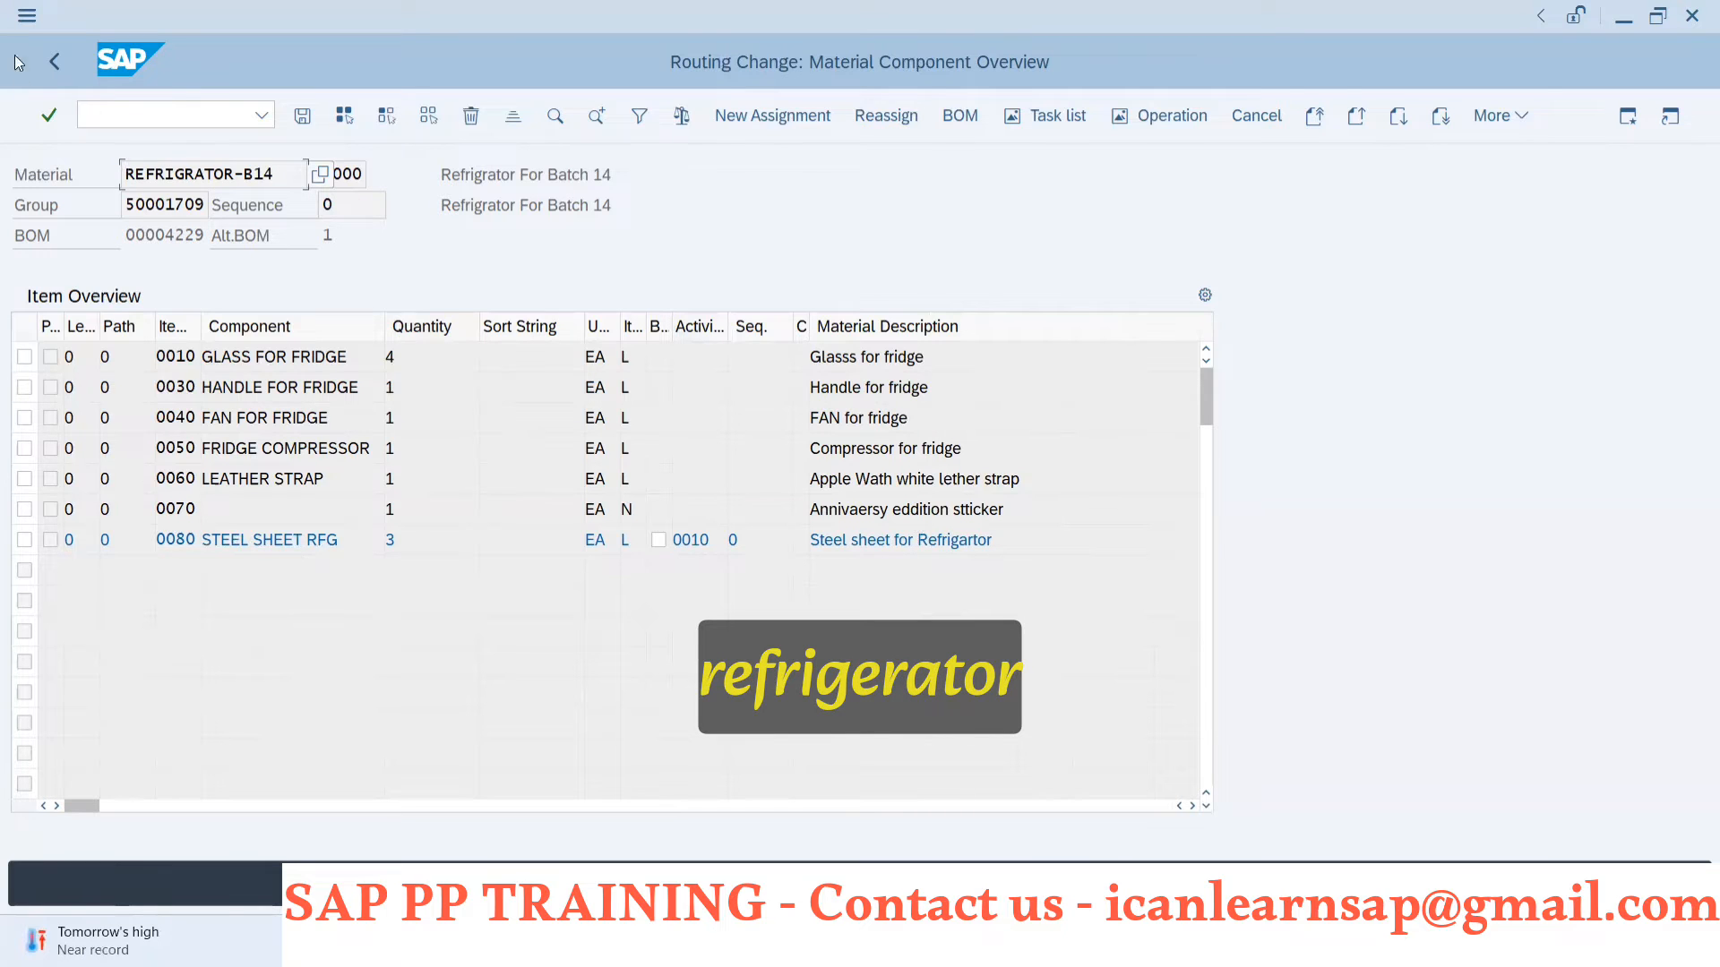
pyautogui.click(54, 60)
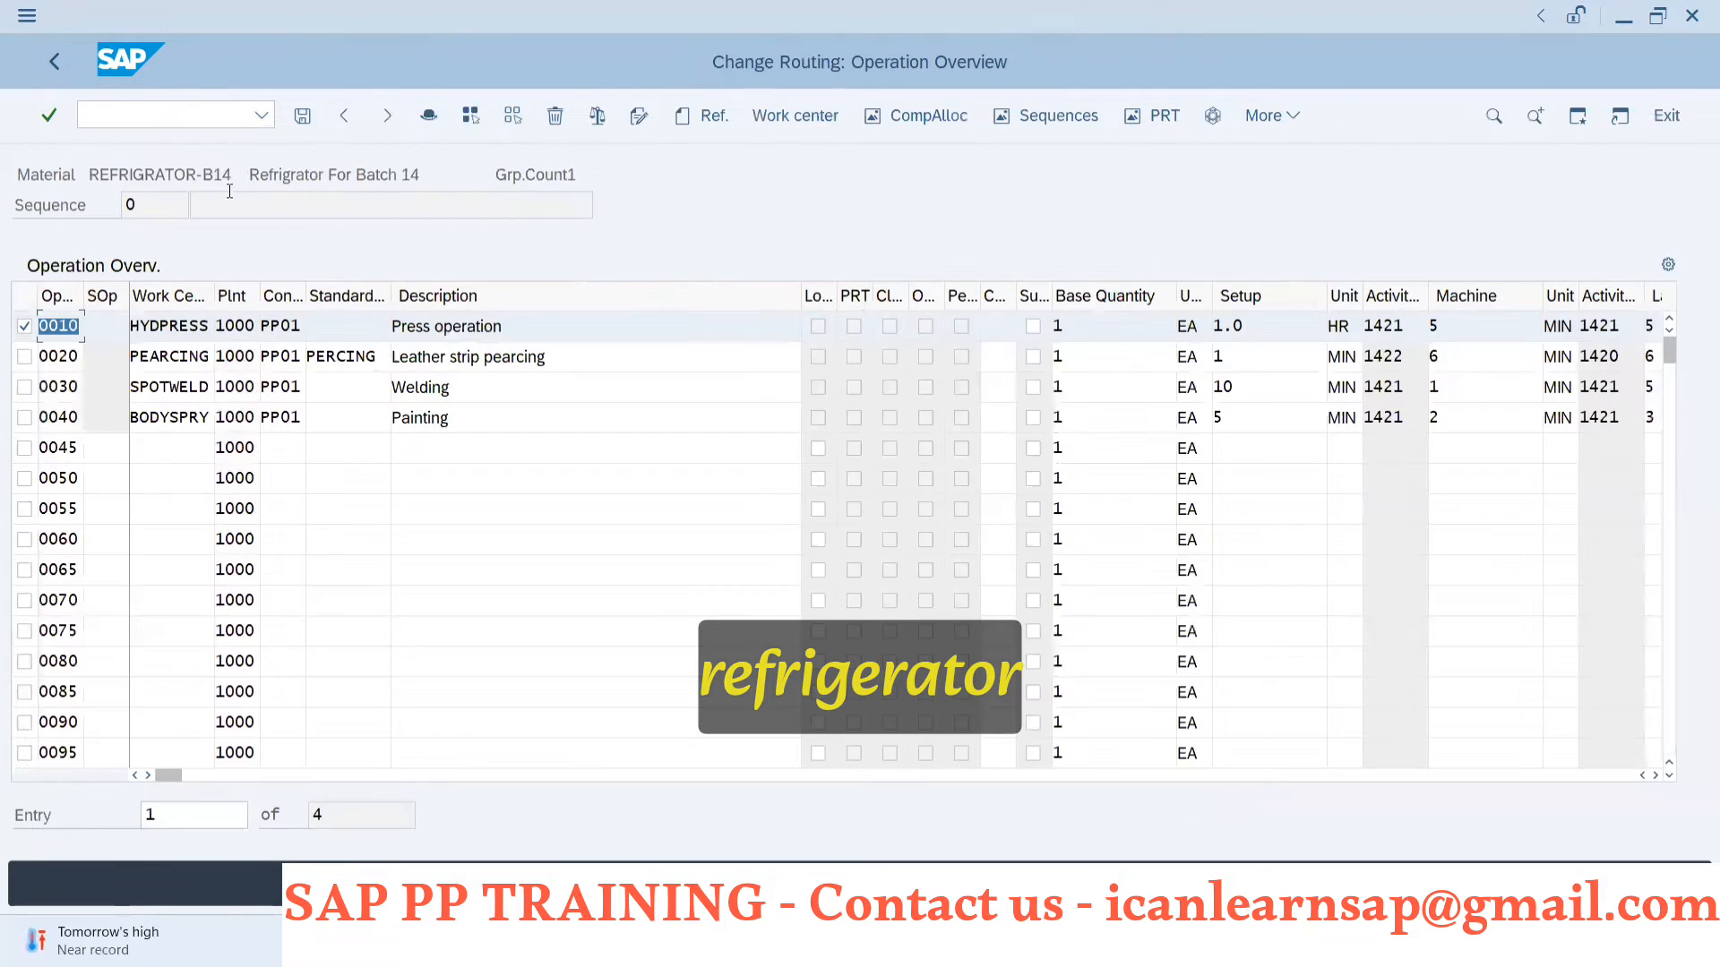
# - Deselect operation 0010 and try to enter Assembly as the work center of operation 0045
pyautogui.click(24, 327)
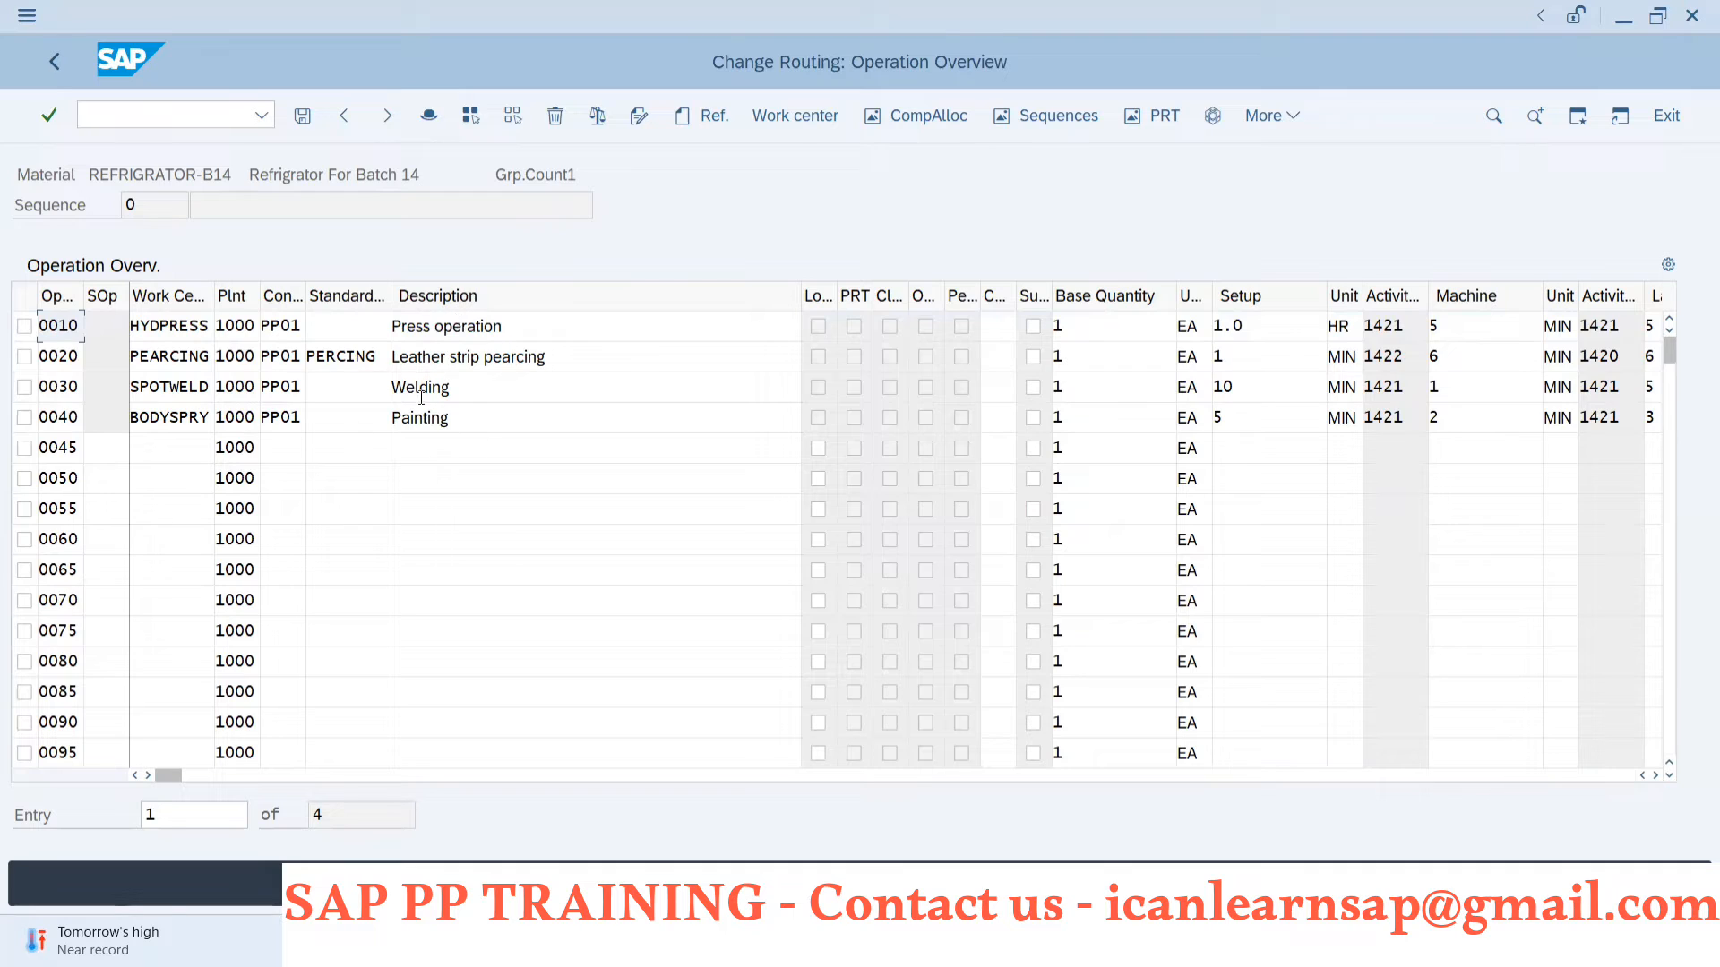
pyautogui.click(199, 452)
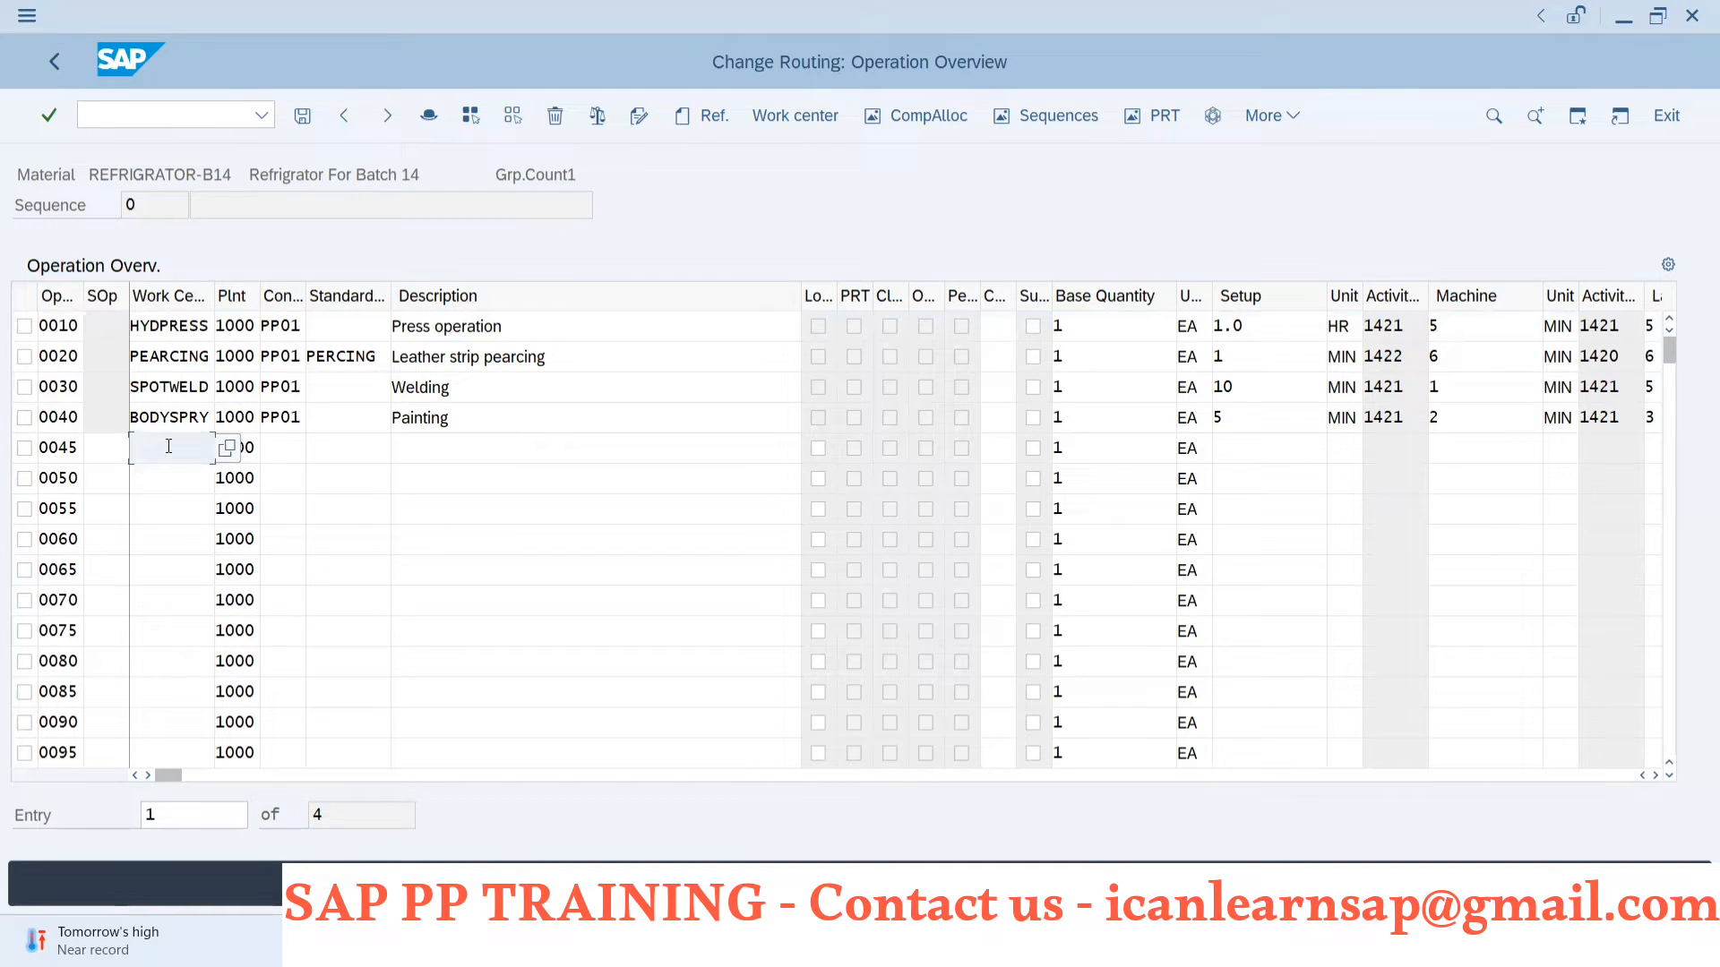
pyautogui.write('ass')
pyautogui.press('BackSpace')
pyautogui.press('BackSpace')
pyautogui.press('BackSpace')
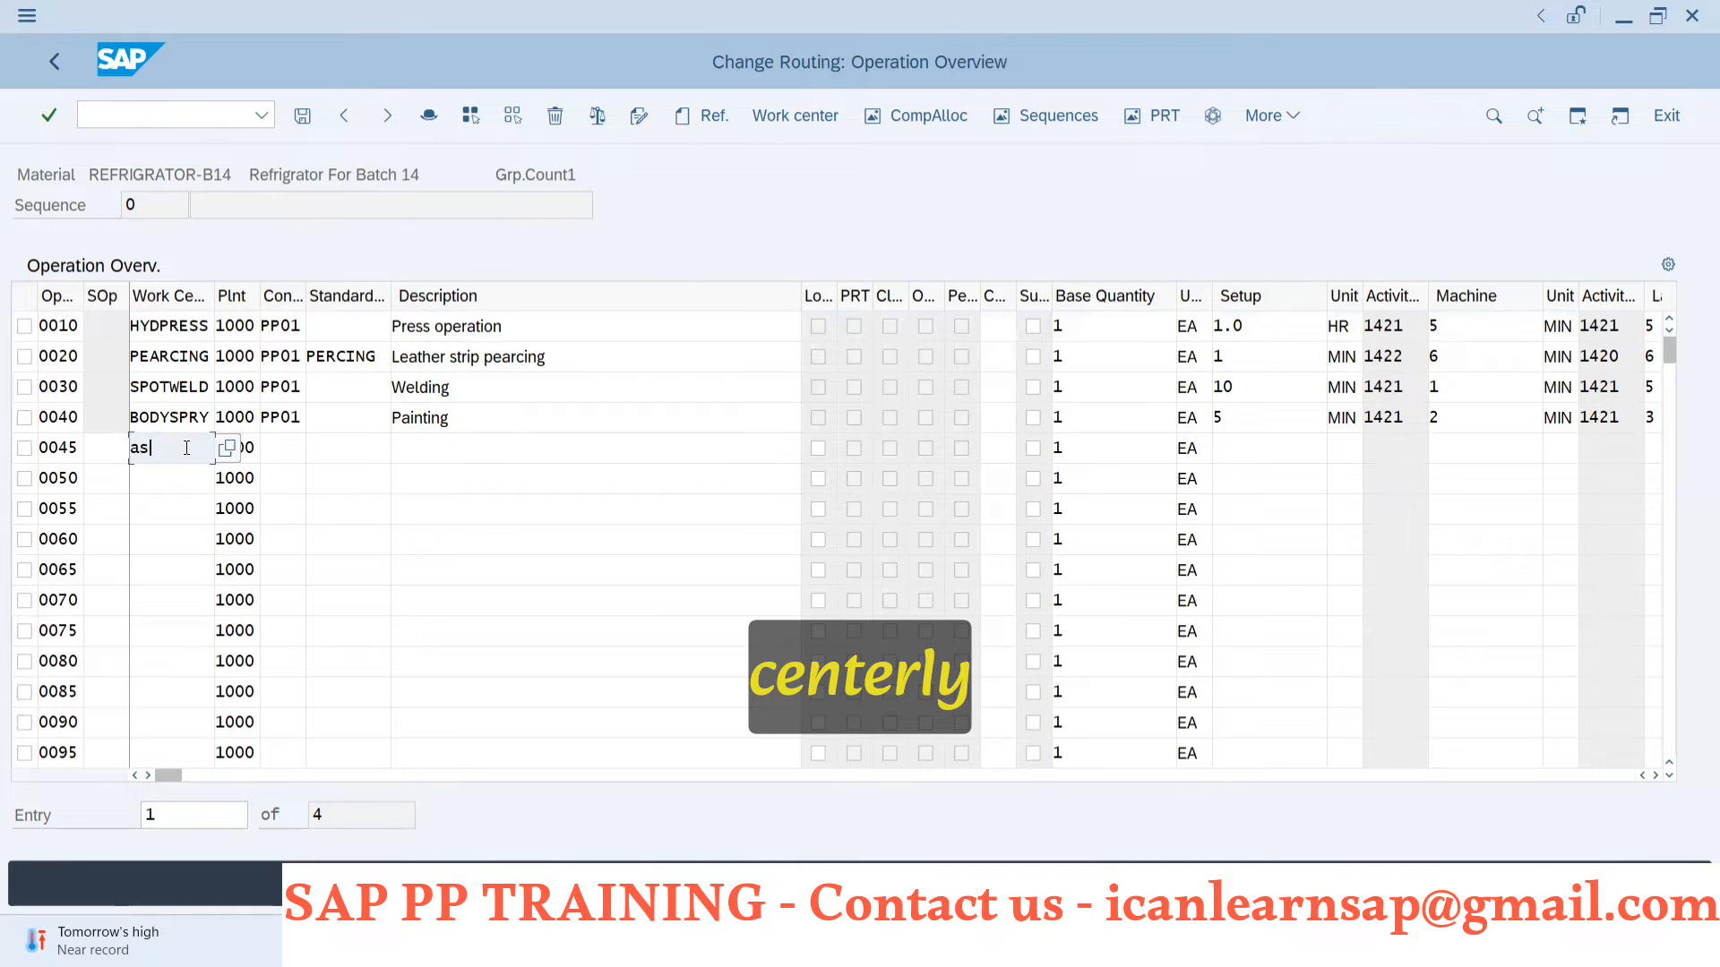
pyautogui.write('Assembly')
pyautogui.press('Return')
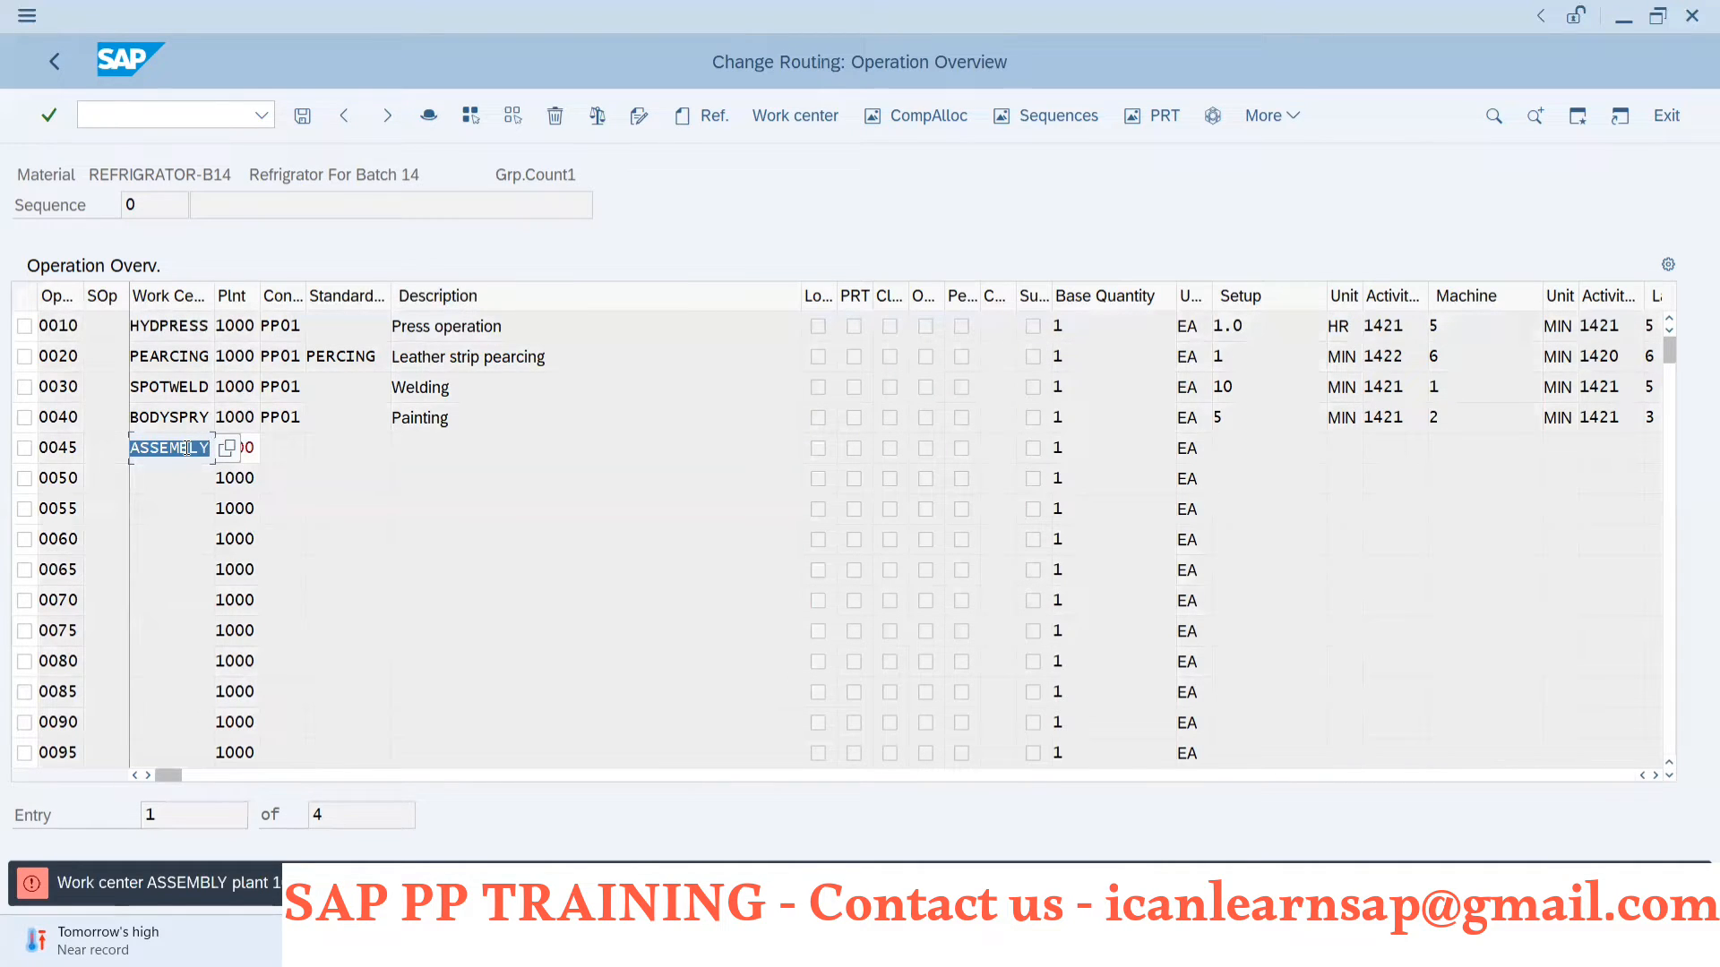
pyautogui.click(211, 451)
pyautogui.moveTo(212, 451); pyautogui.dragTo(133, 448)
# - Switch to the session with the Change material BOM screen and start transaction CR01 to create a work center
pyautogui.hotkey('alt', 'Tab')
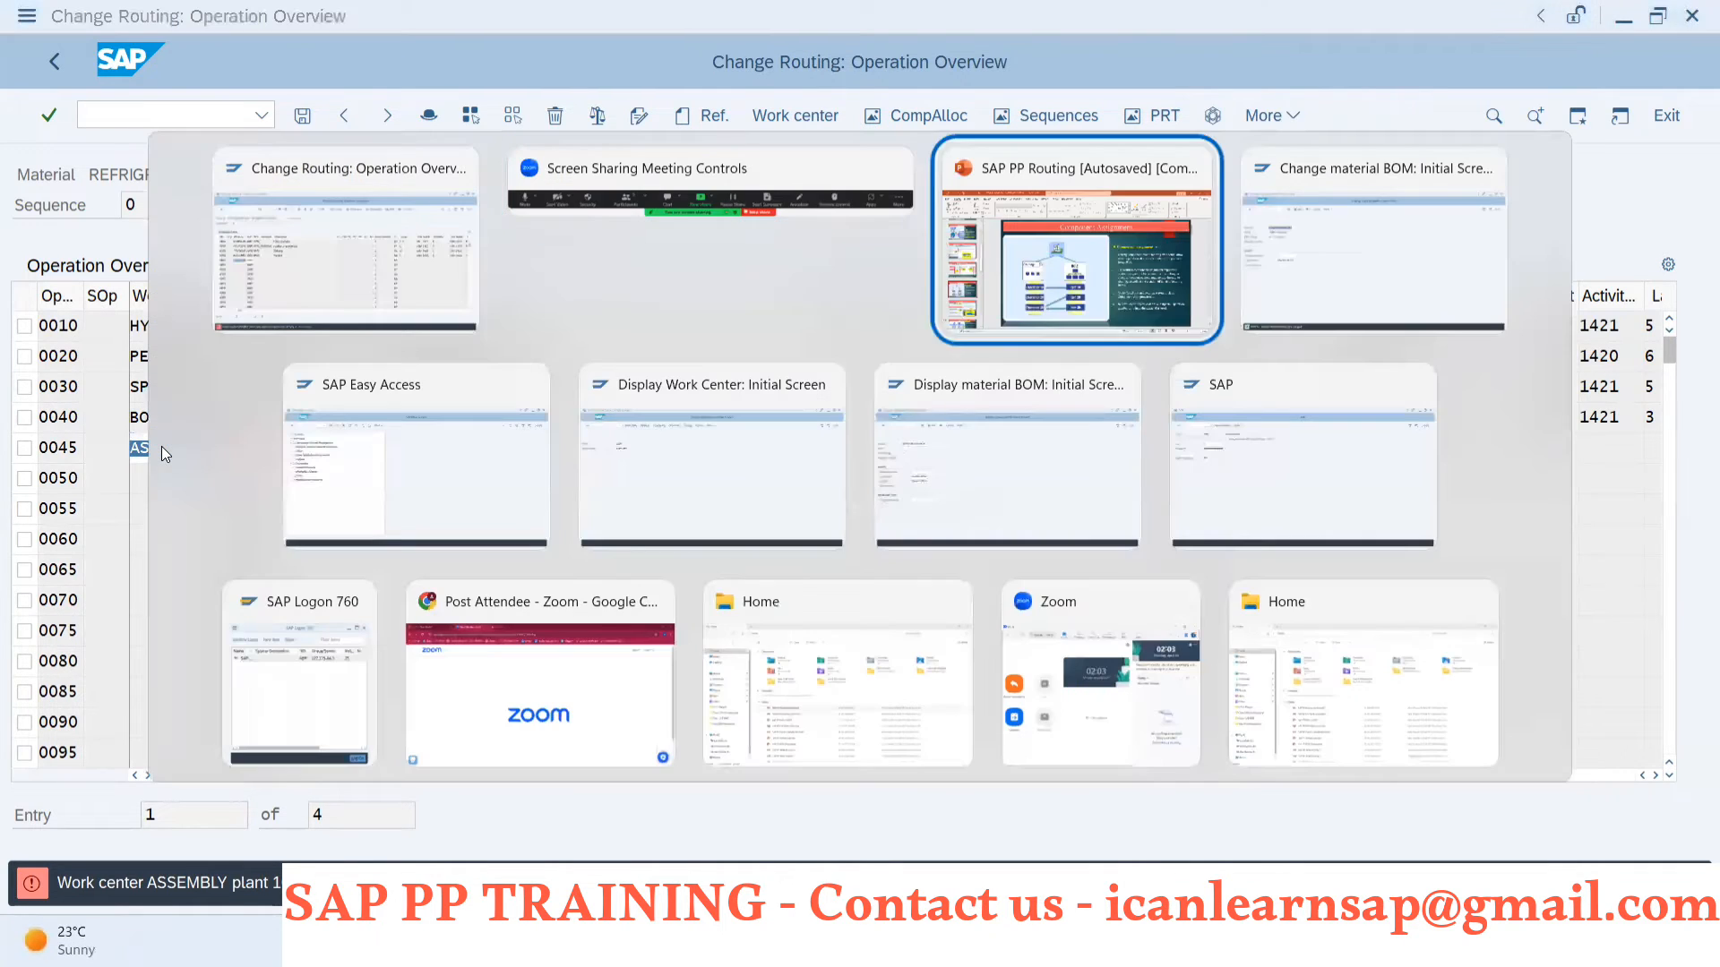
pyautogui.hotkey('alt', 'Tab')
pyautogui.write('/n')
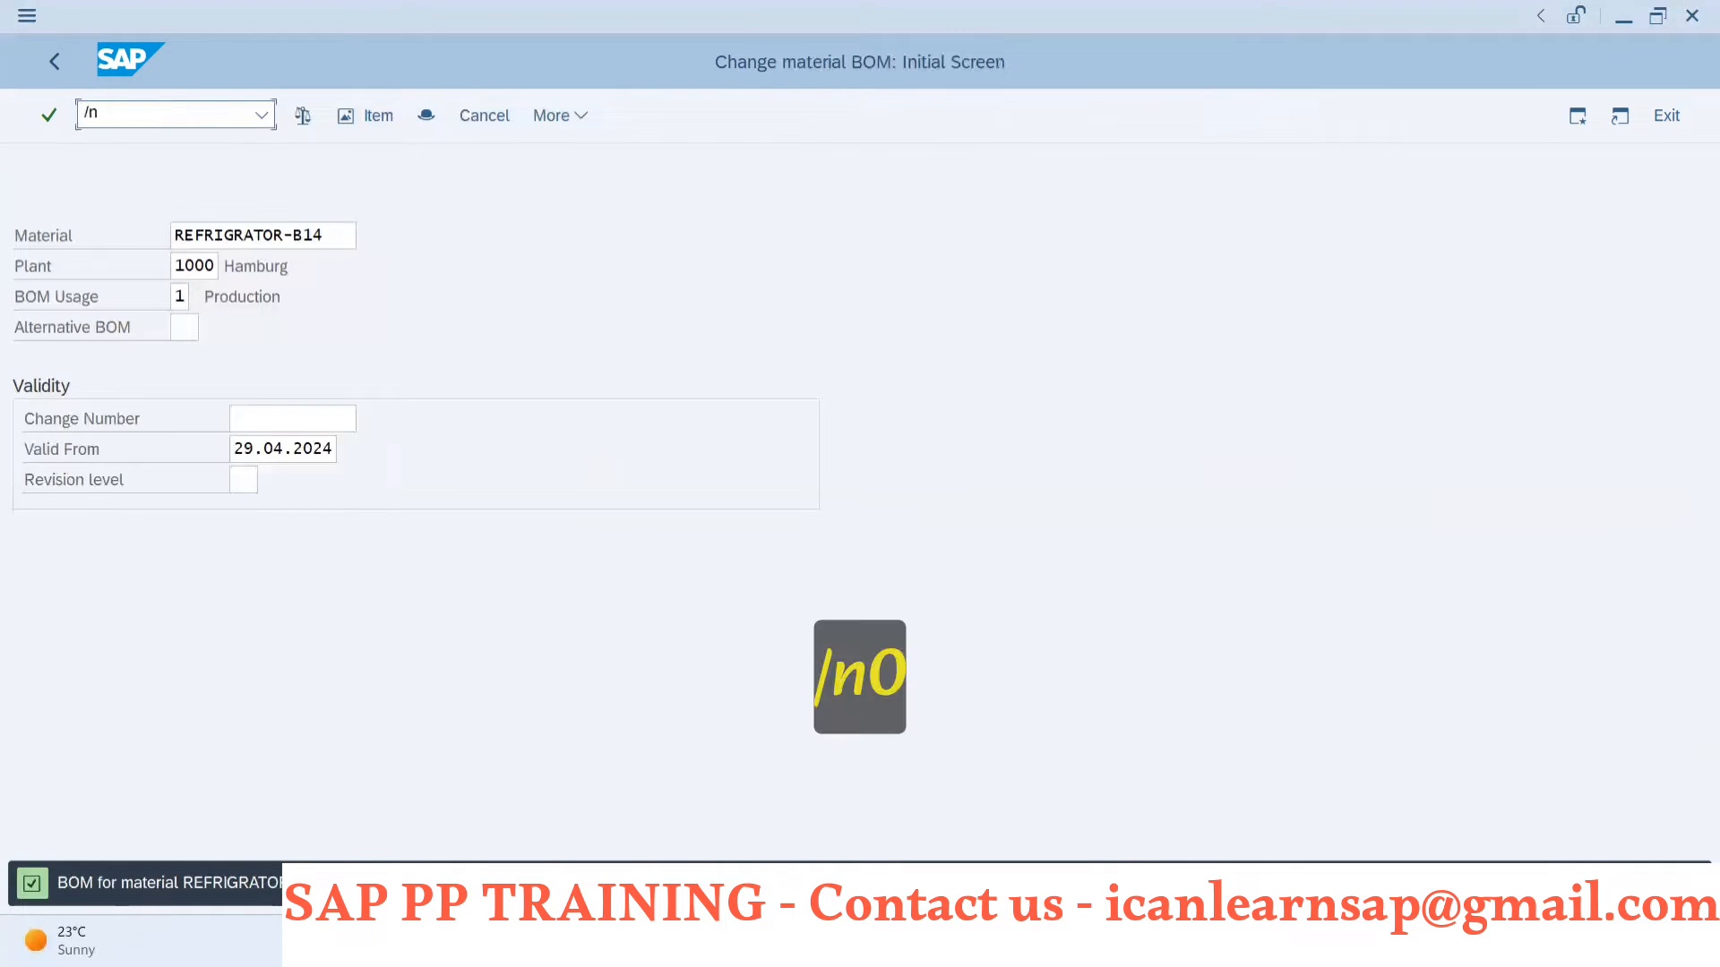
pyautogui.write('cr01')
pyautogui.press('Return')
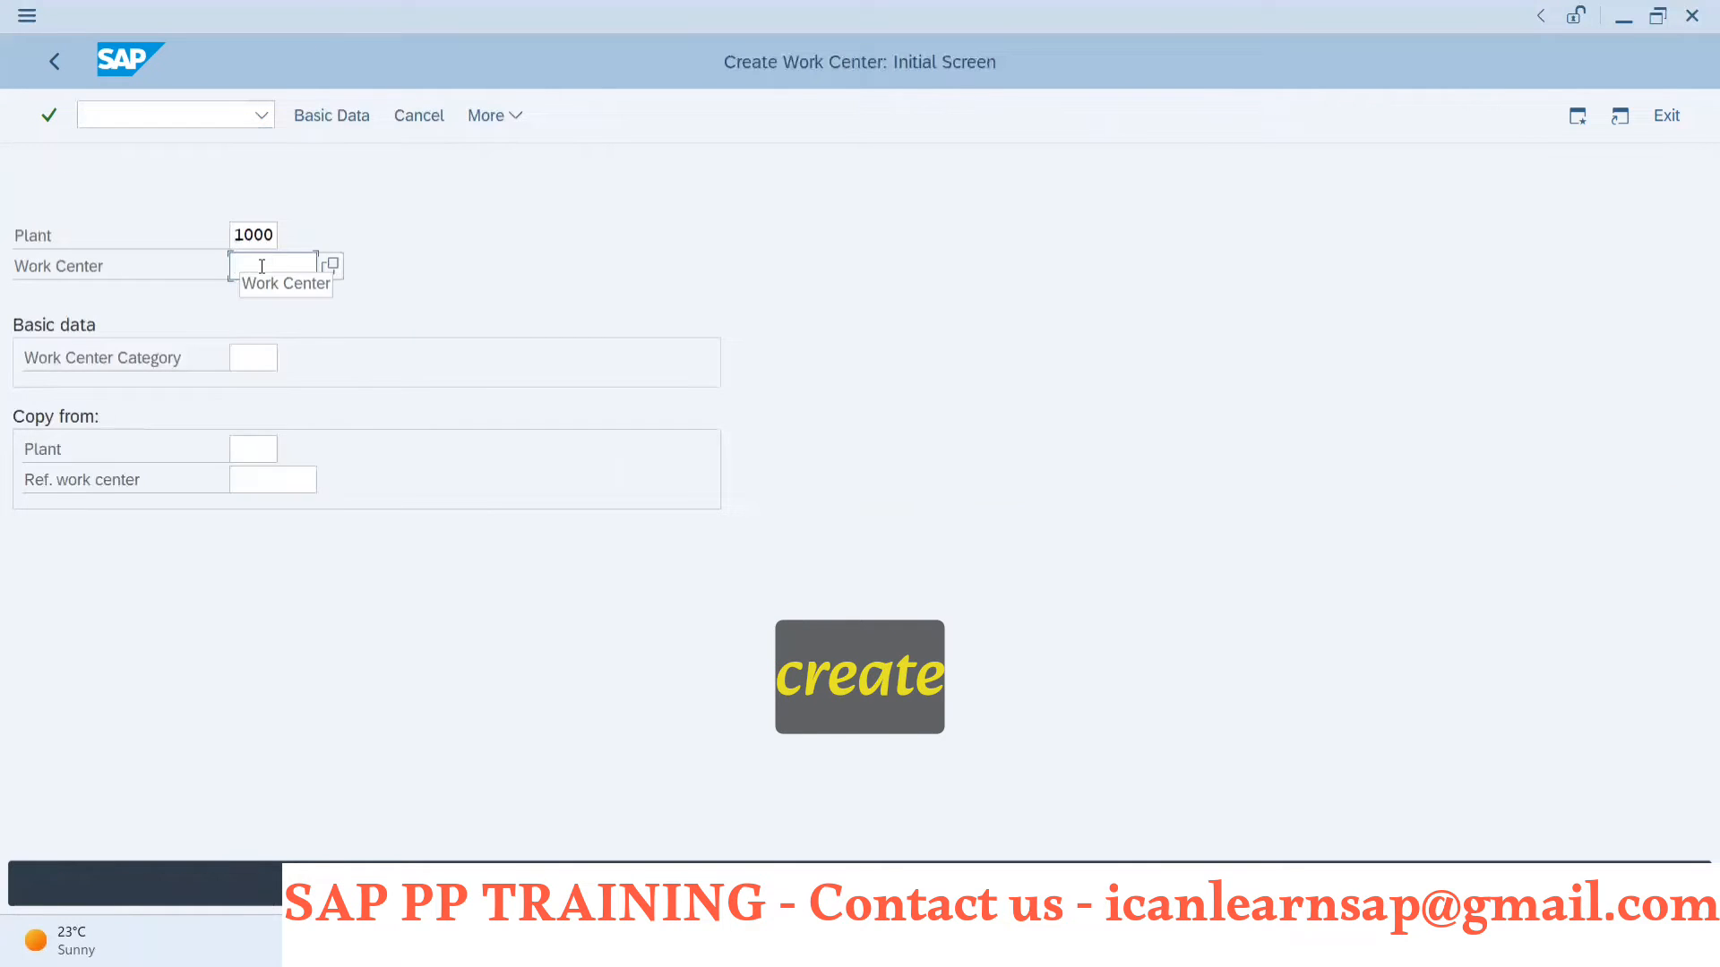
# - Name the new work center REFGASSY and set its work center category to 0001
pyautogui.write('REF')
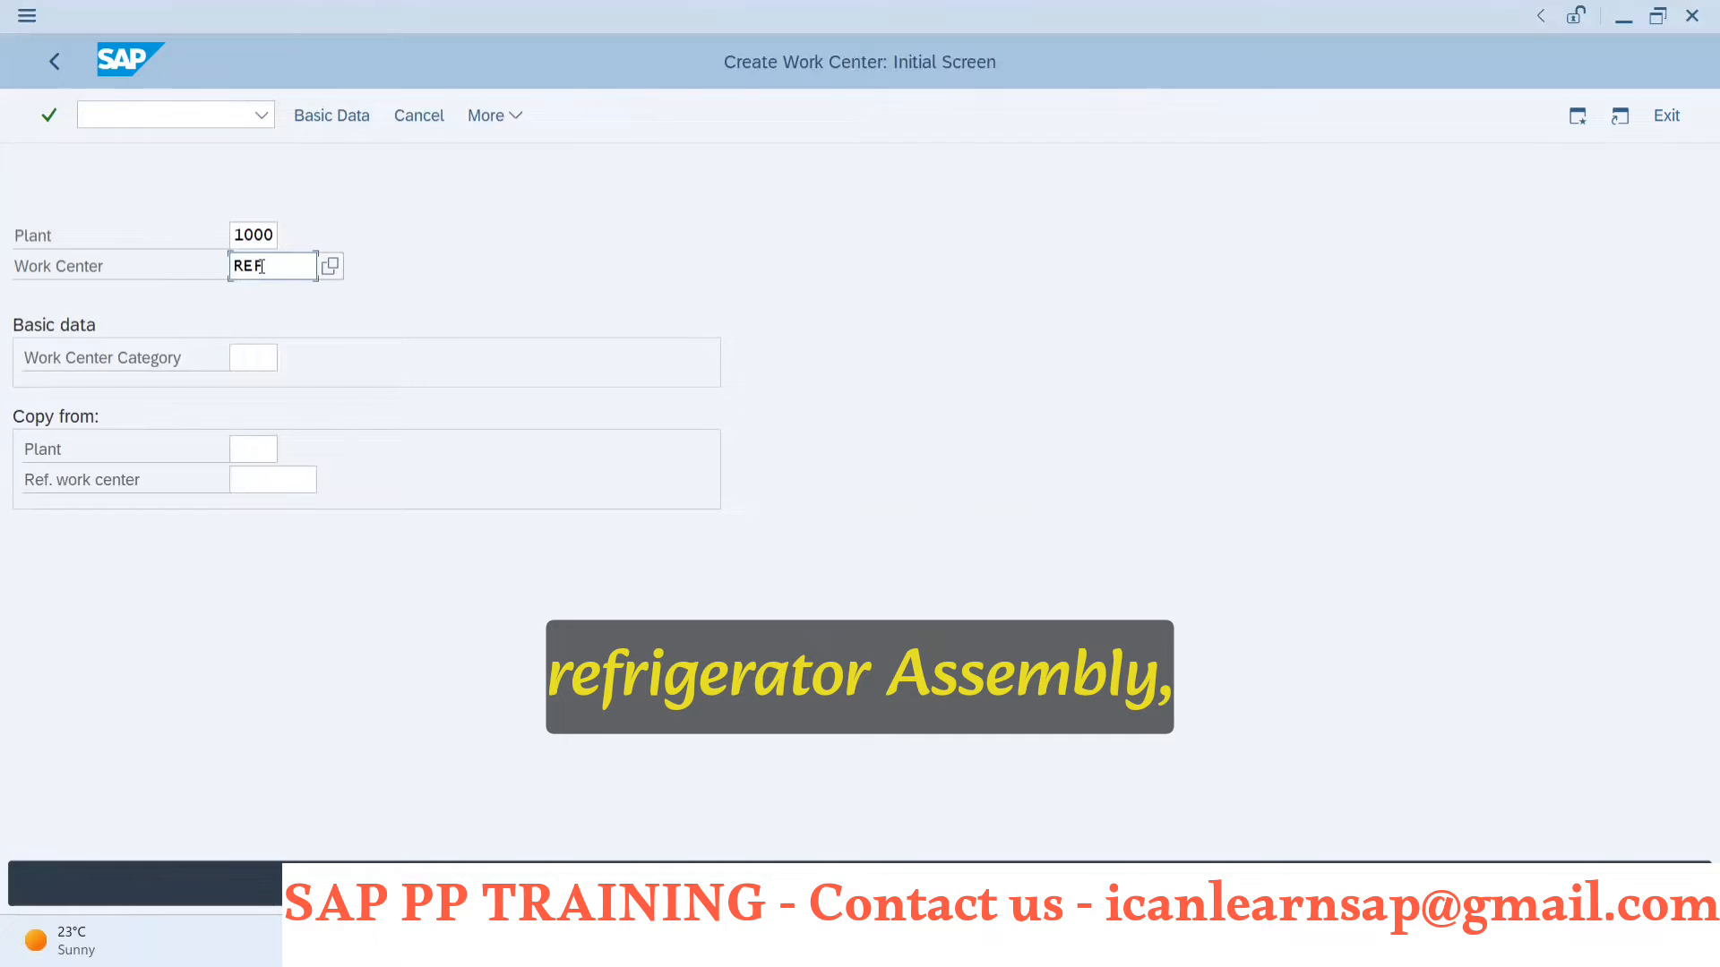
pyautogui.write('ASSEM')
pyautogui.press('BackSpace')
pyautogui.press('BackSpace')
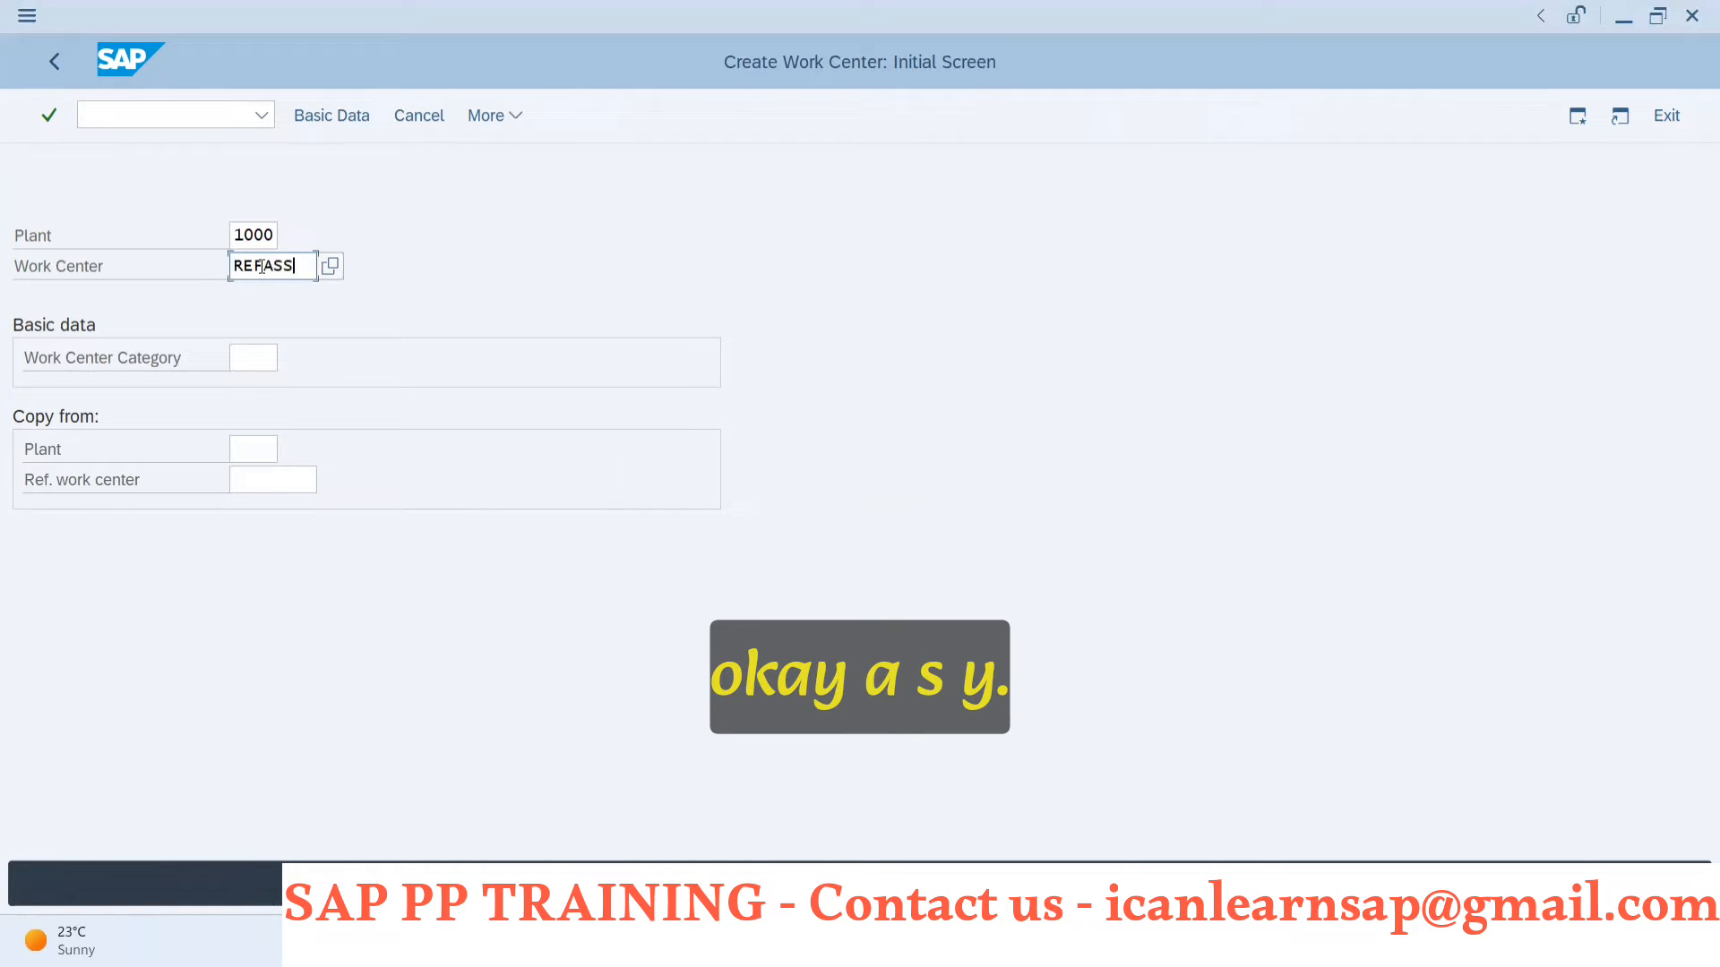
pyautogui.write('Y')
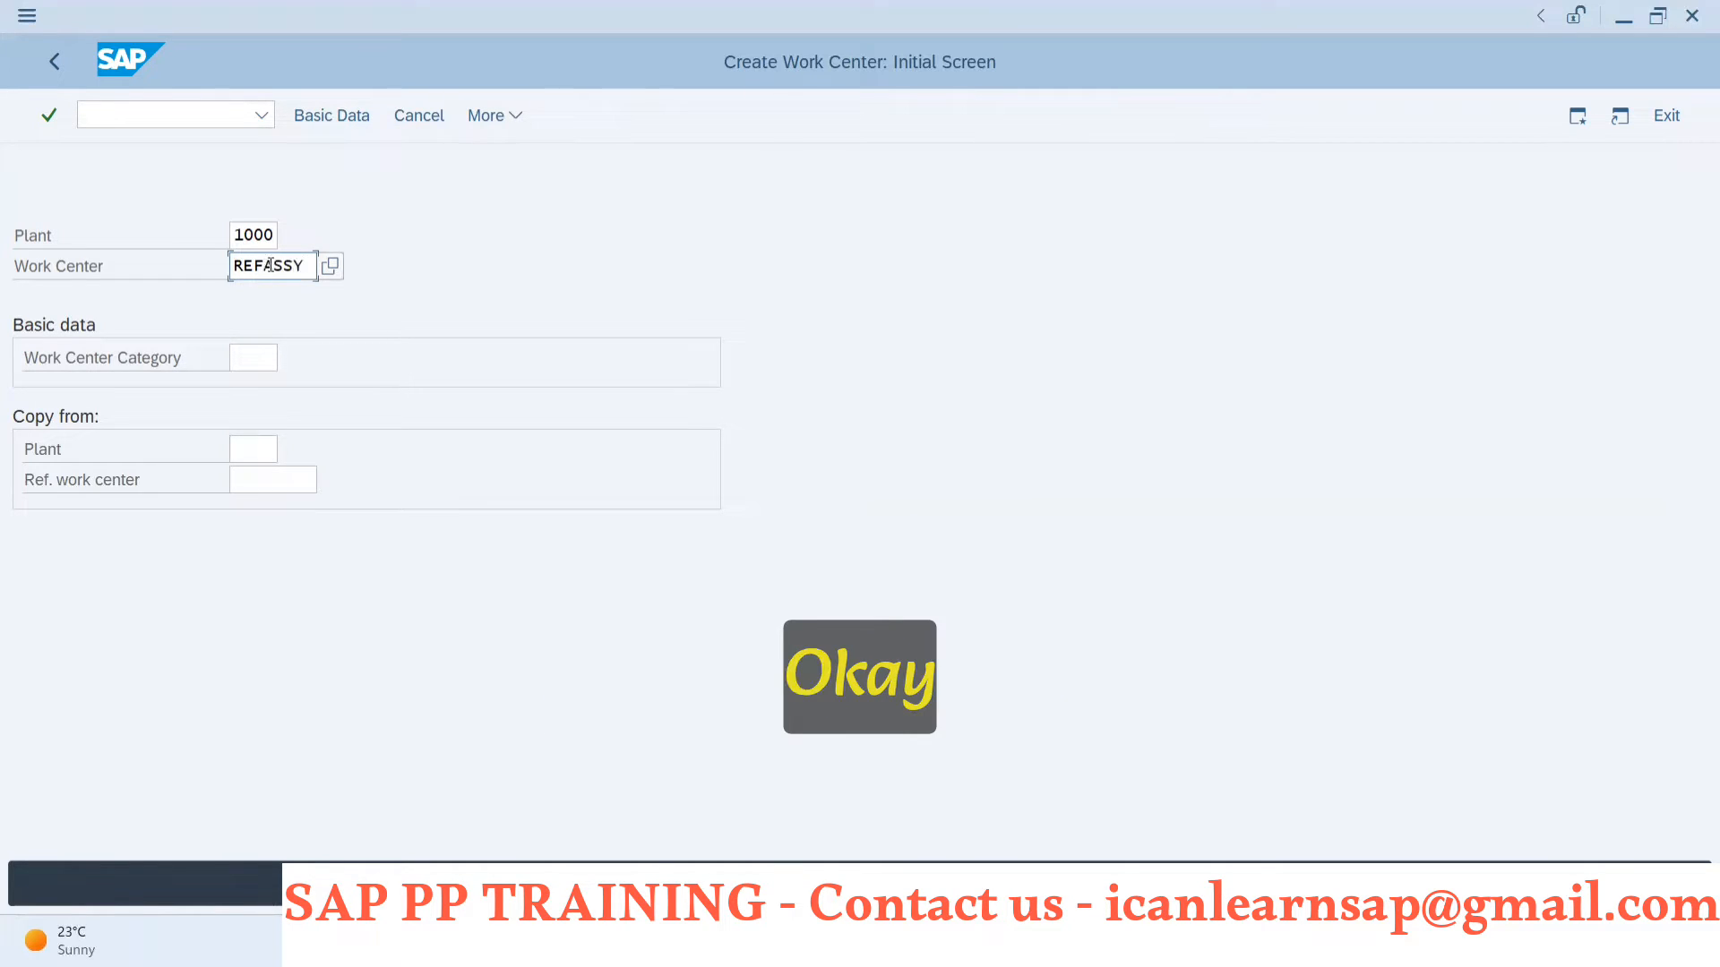
pyautogui.click(264, 266)
pyautogui.write('G')
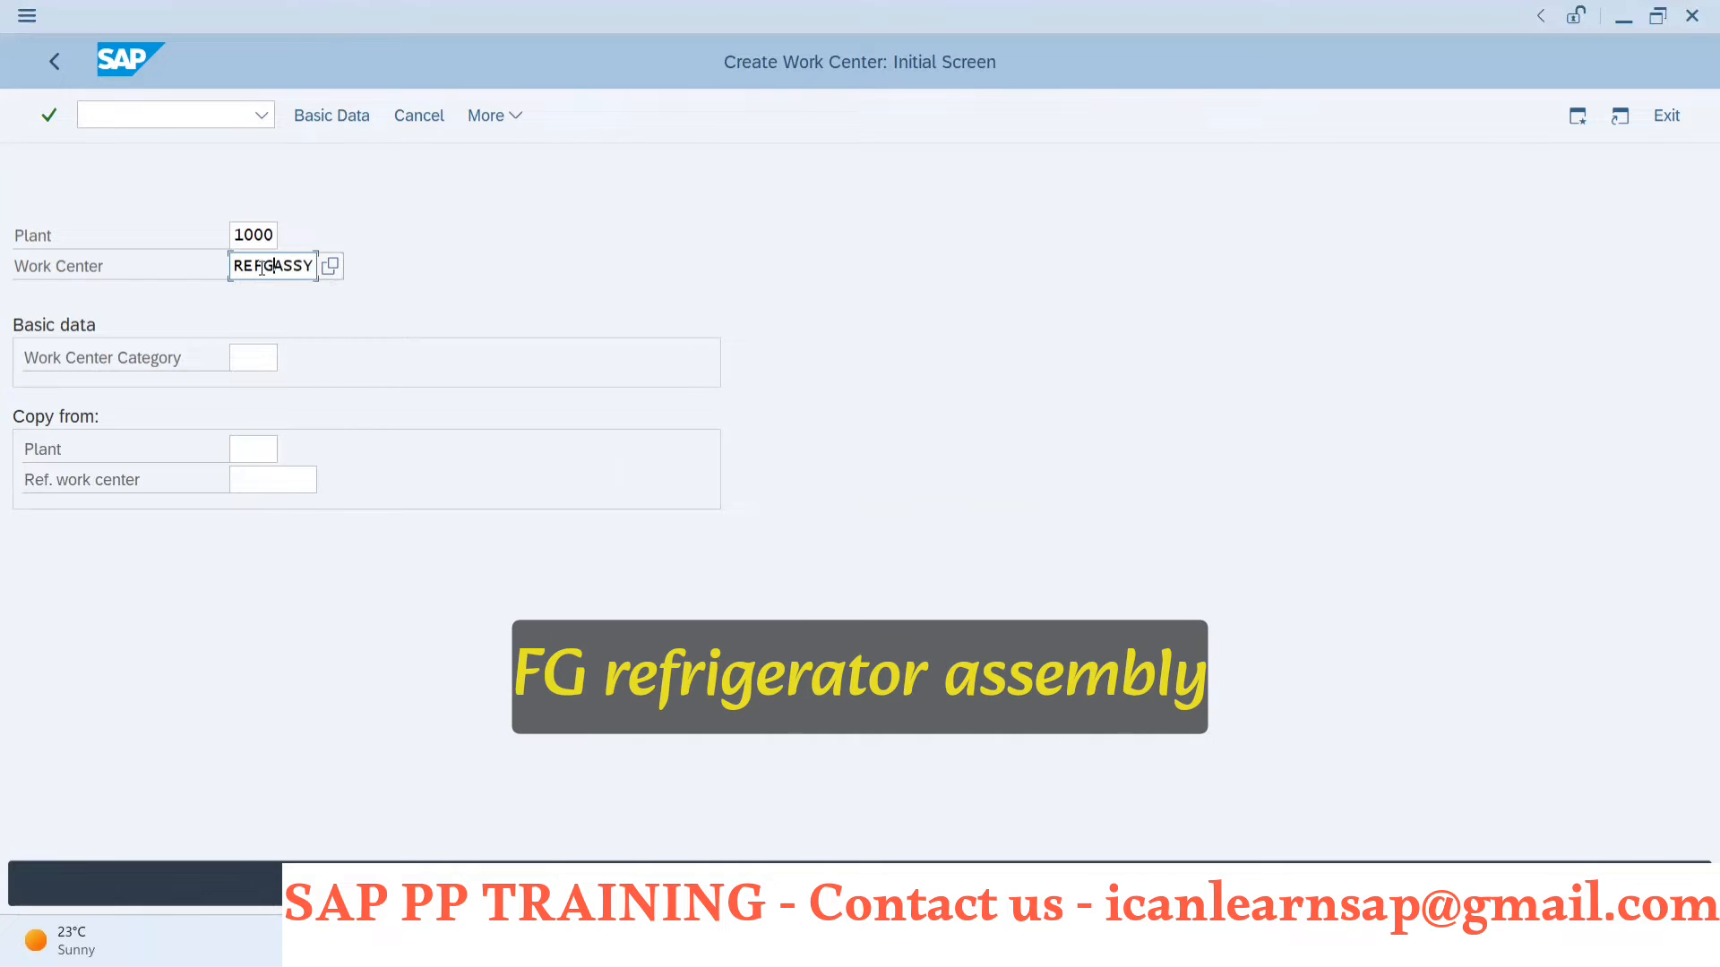
pyautogui.click(259, 360)
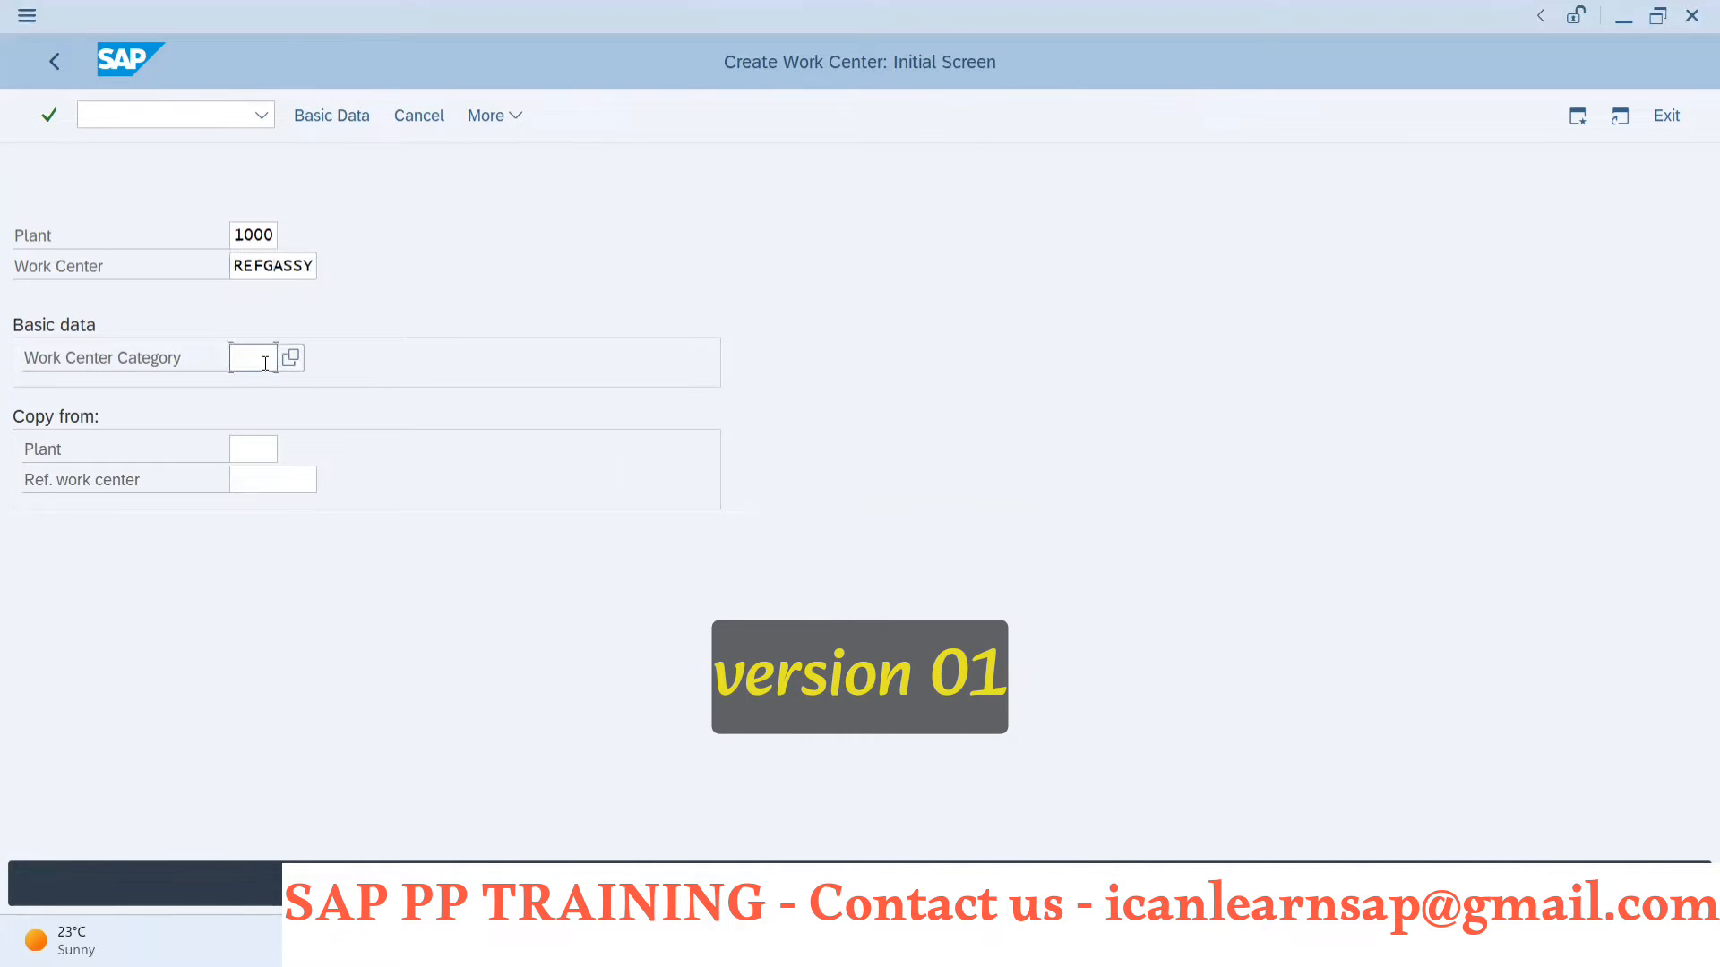
pyautogui.click(262, 393)
# - Set the copy source to plant 1000 and reference work center HYDPRESS
pyautogui.click(284, 481)
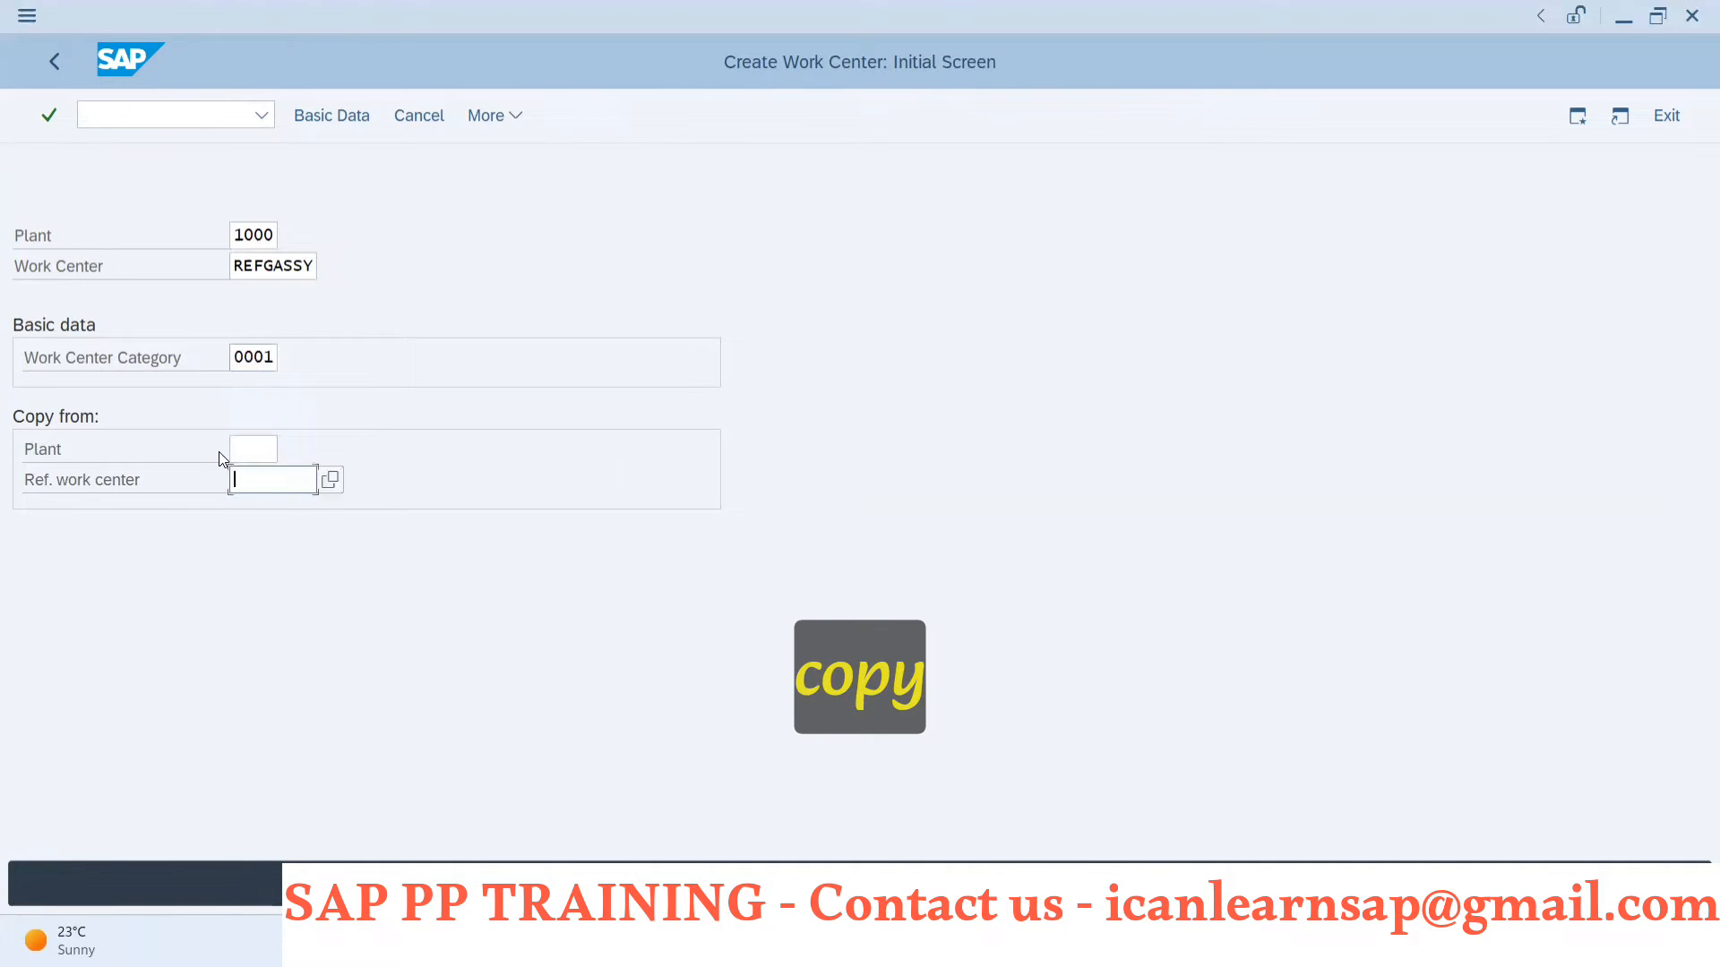
pyautogui.click(234, 457)
pyautogui.click(253, 449)
pyautogui.click(246, 481)
pyautogui.click(249, 480)
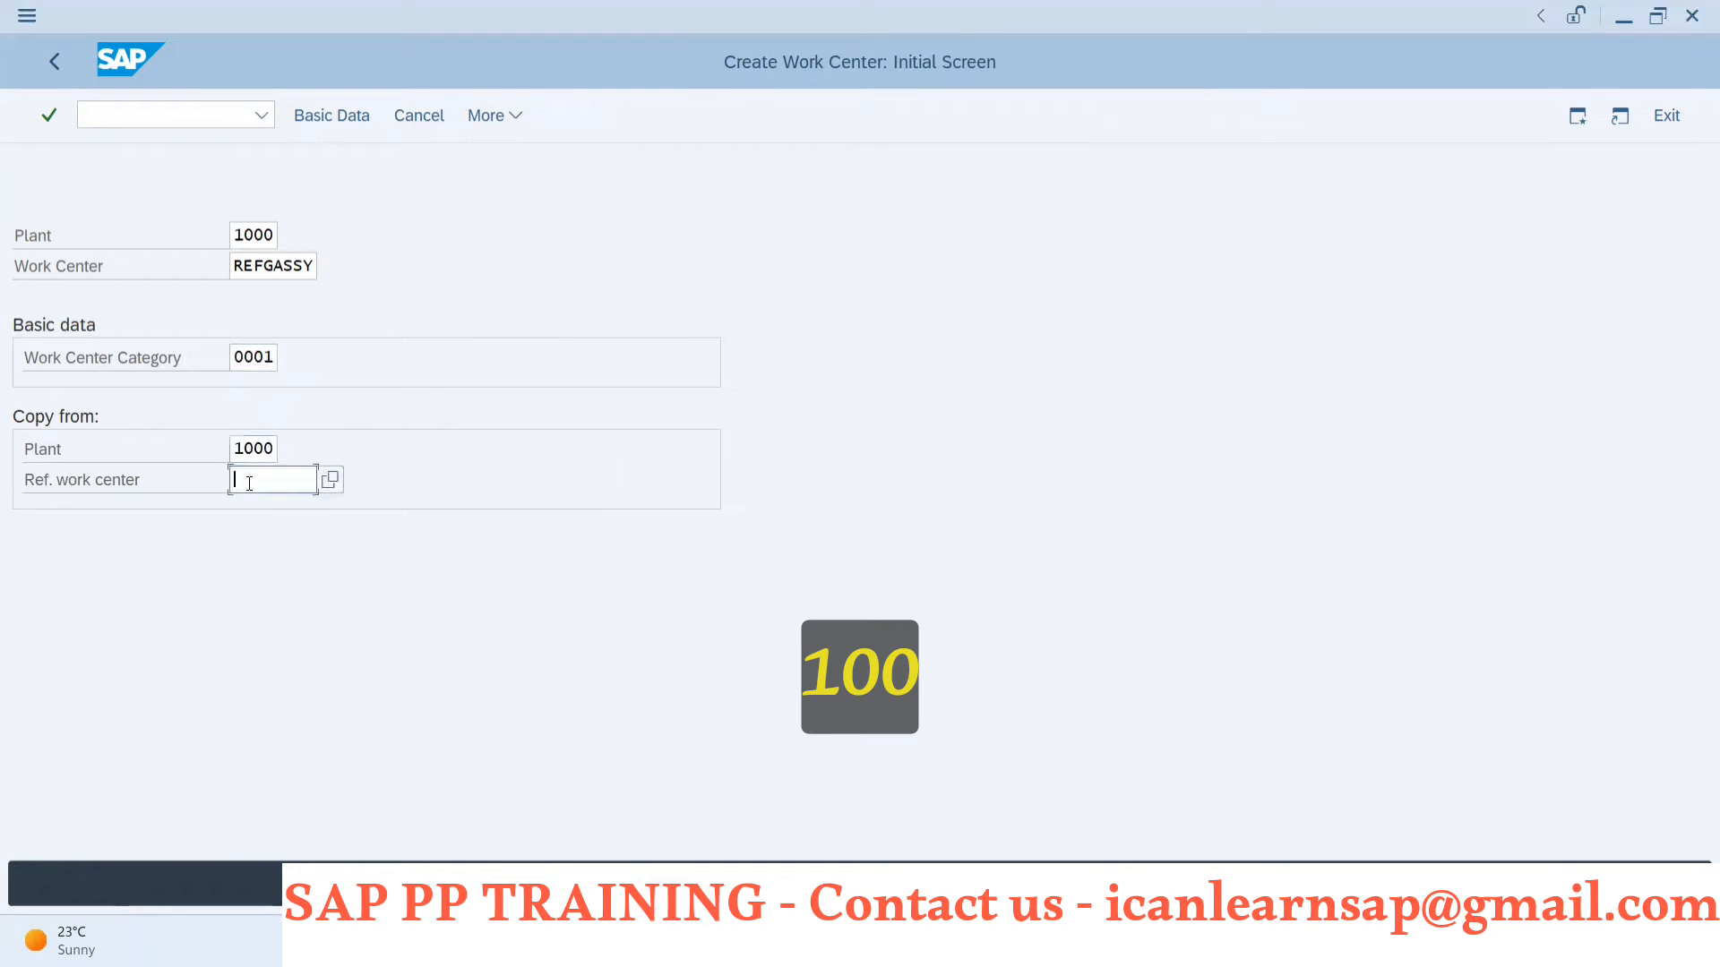
pyautogui.click(269, 481)
pyautogui.click(261, 510)
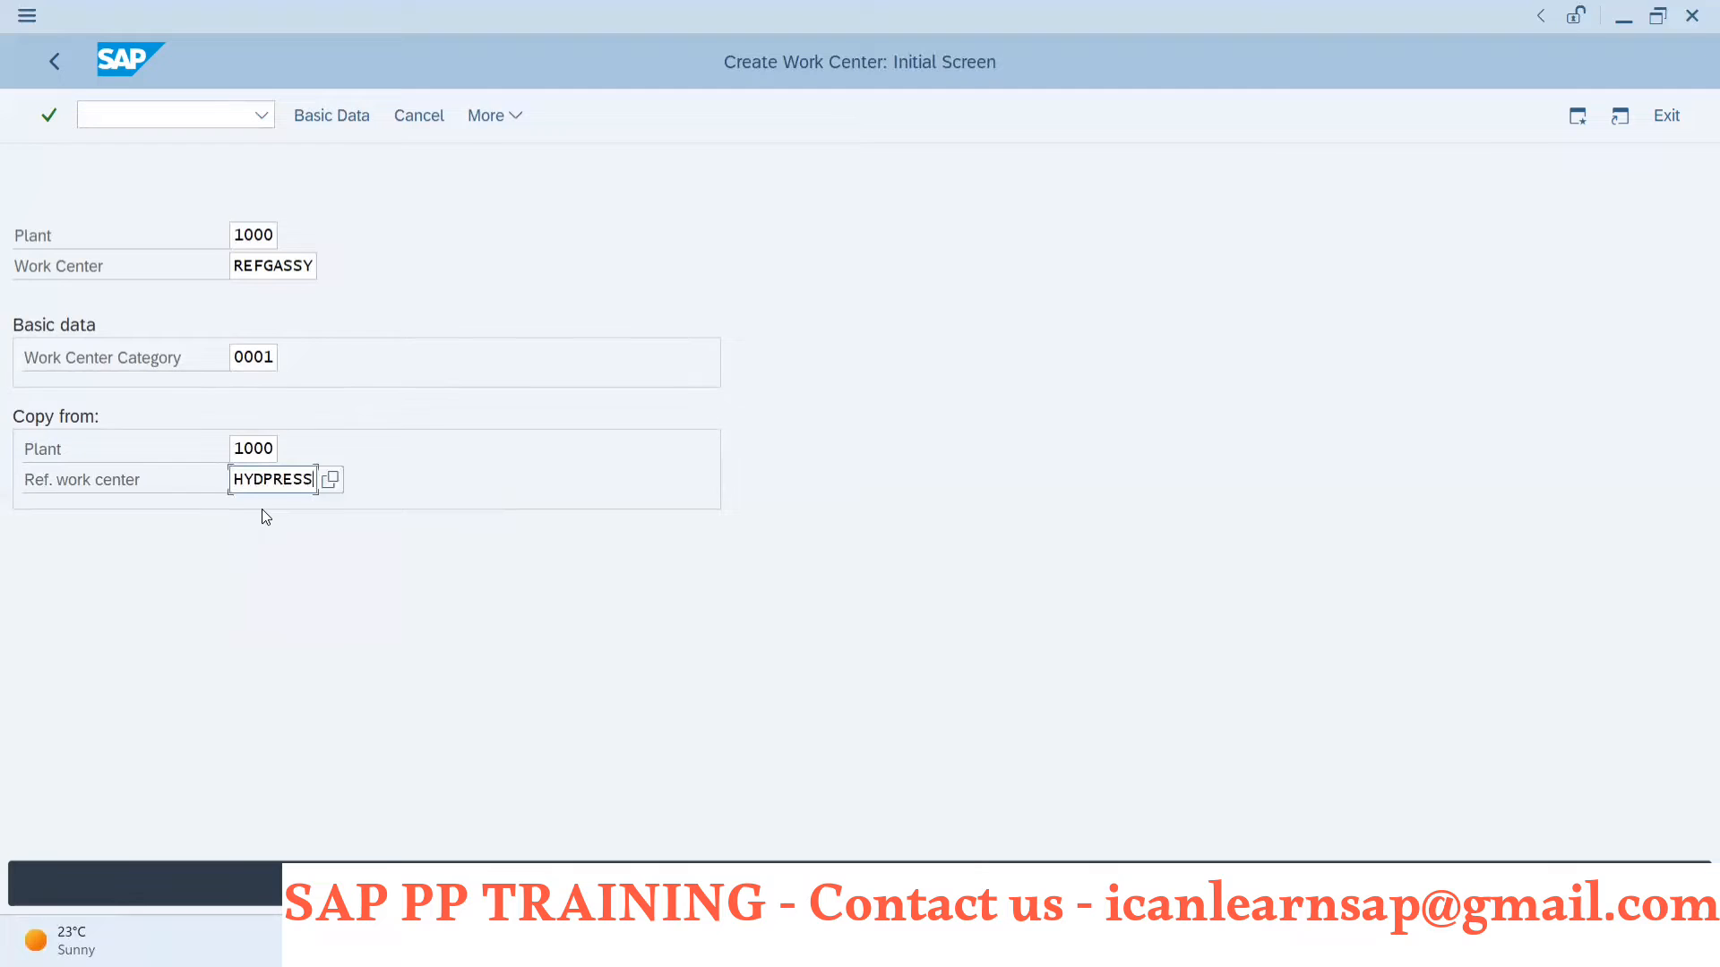
# - Copy only the basic data, default values, capacities, scheduling and costing from HYDPRESS into the new work center
pyautogui.press('Return')
pyautogui.click(320, 520)
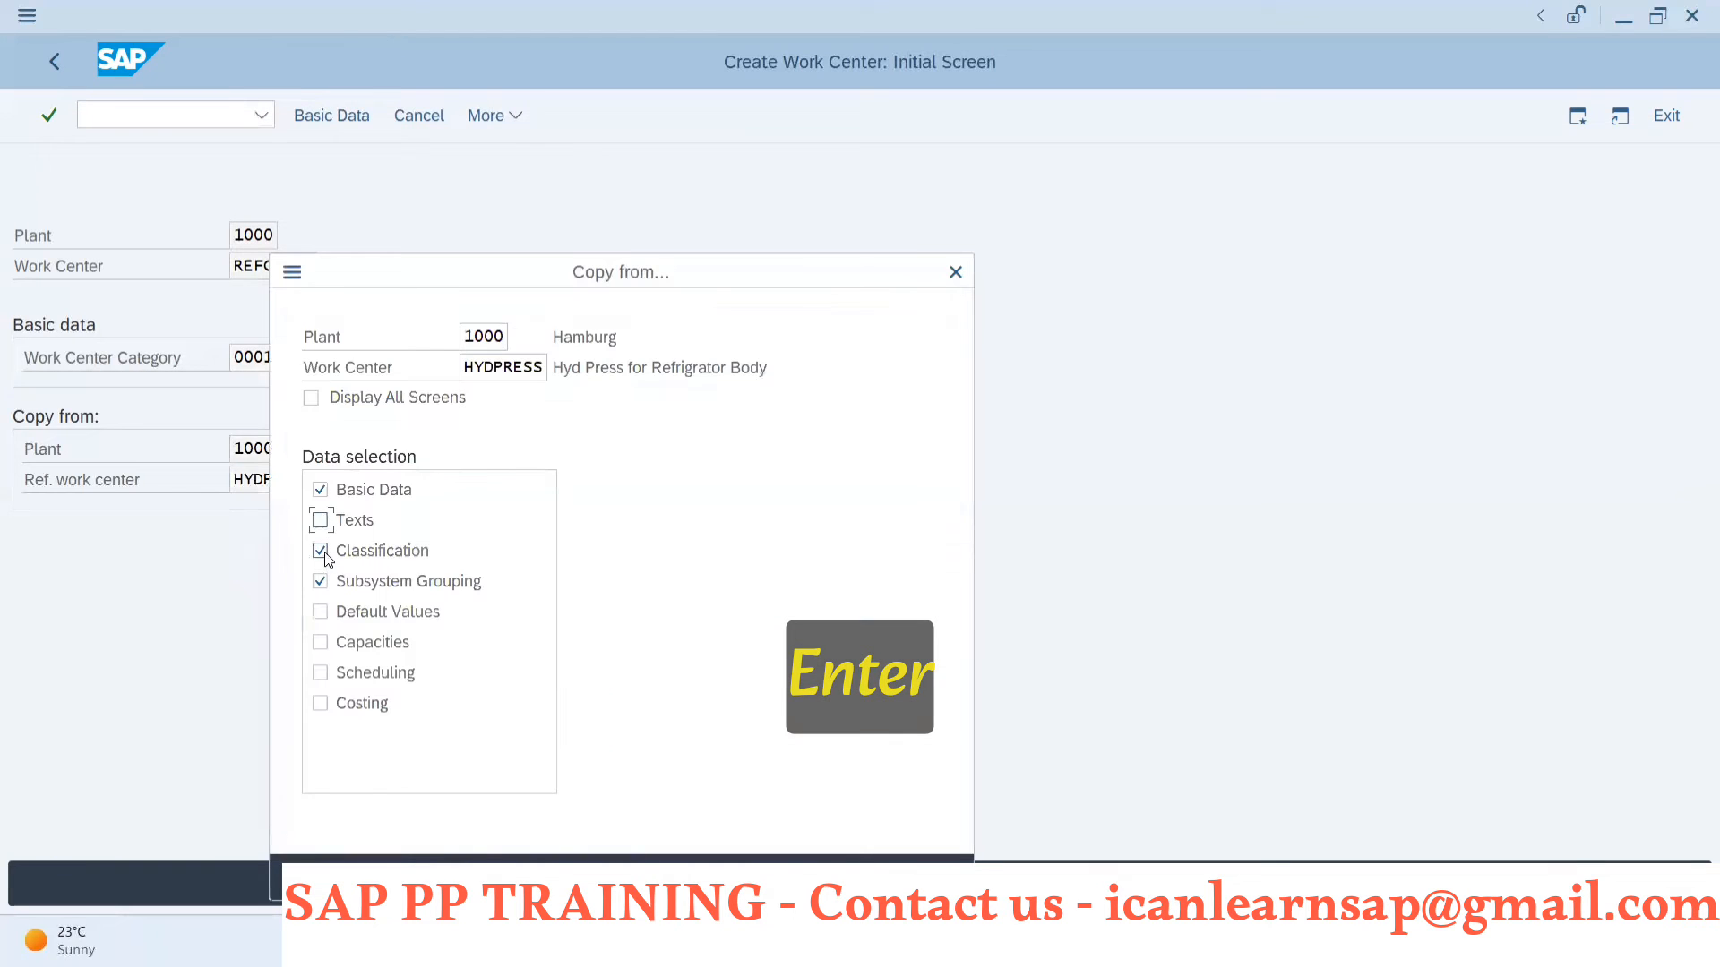
pyautogui.click(320, 612)
pyautogui.click(320, 643)
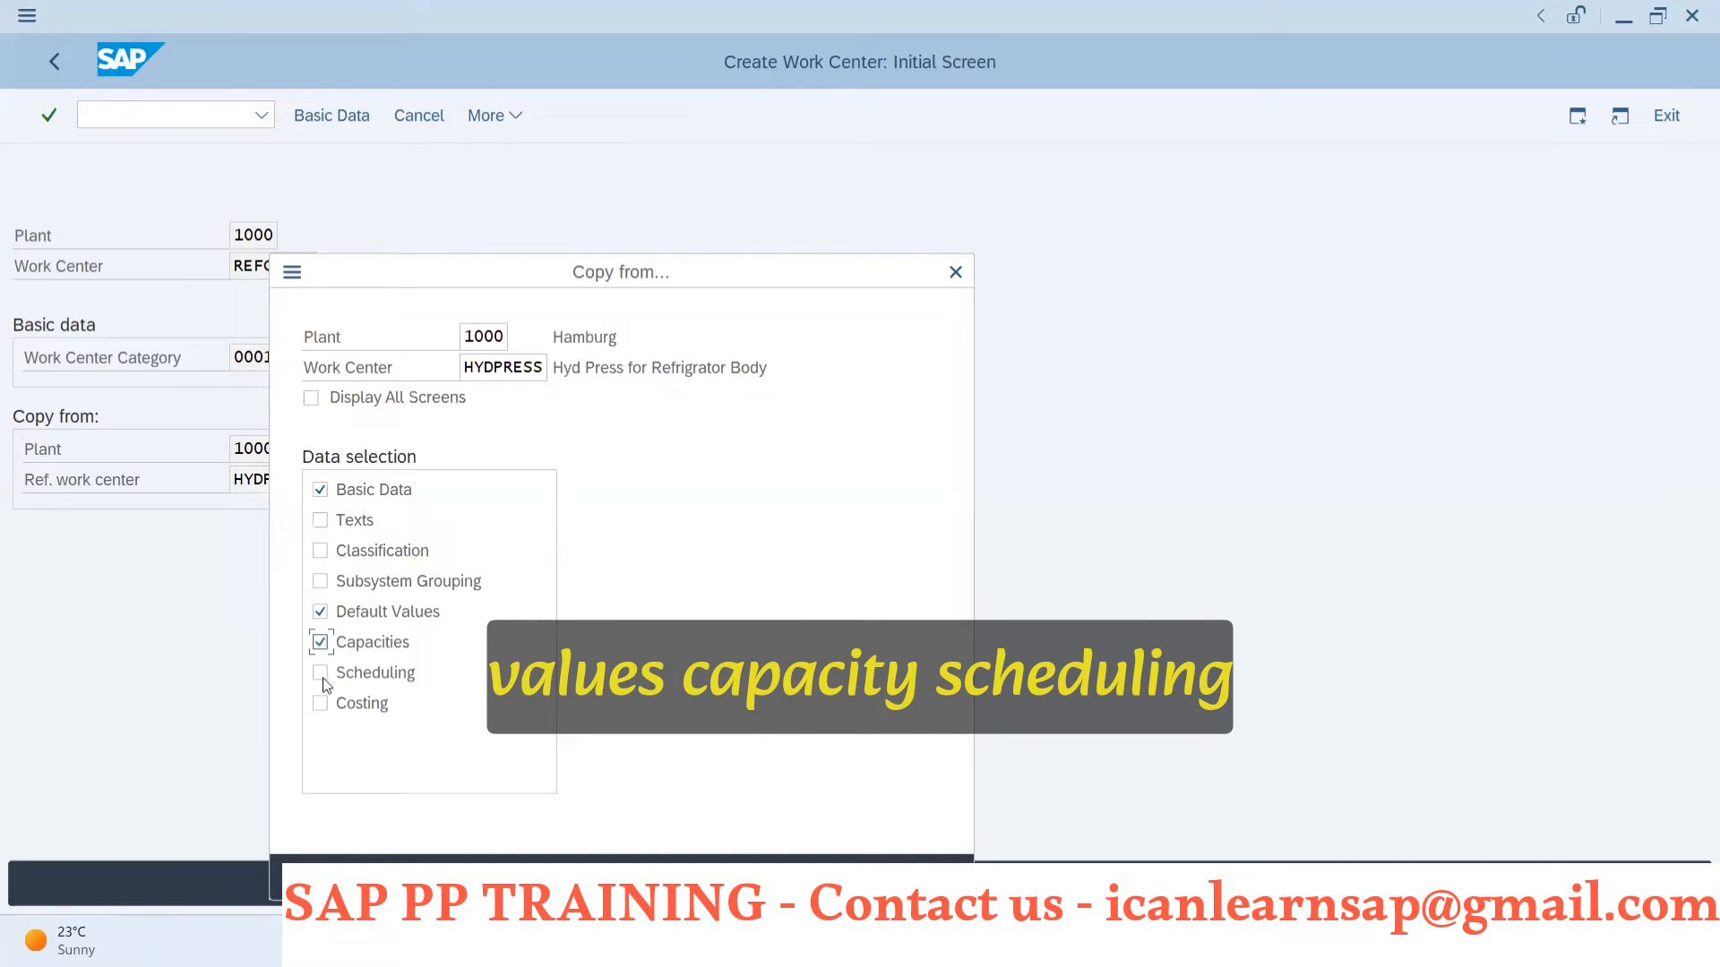
pyautogui.click(320, 673)
pyautogui.click(320, 703)
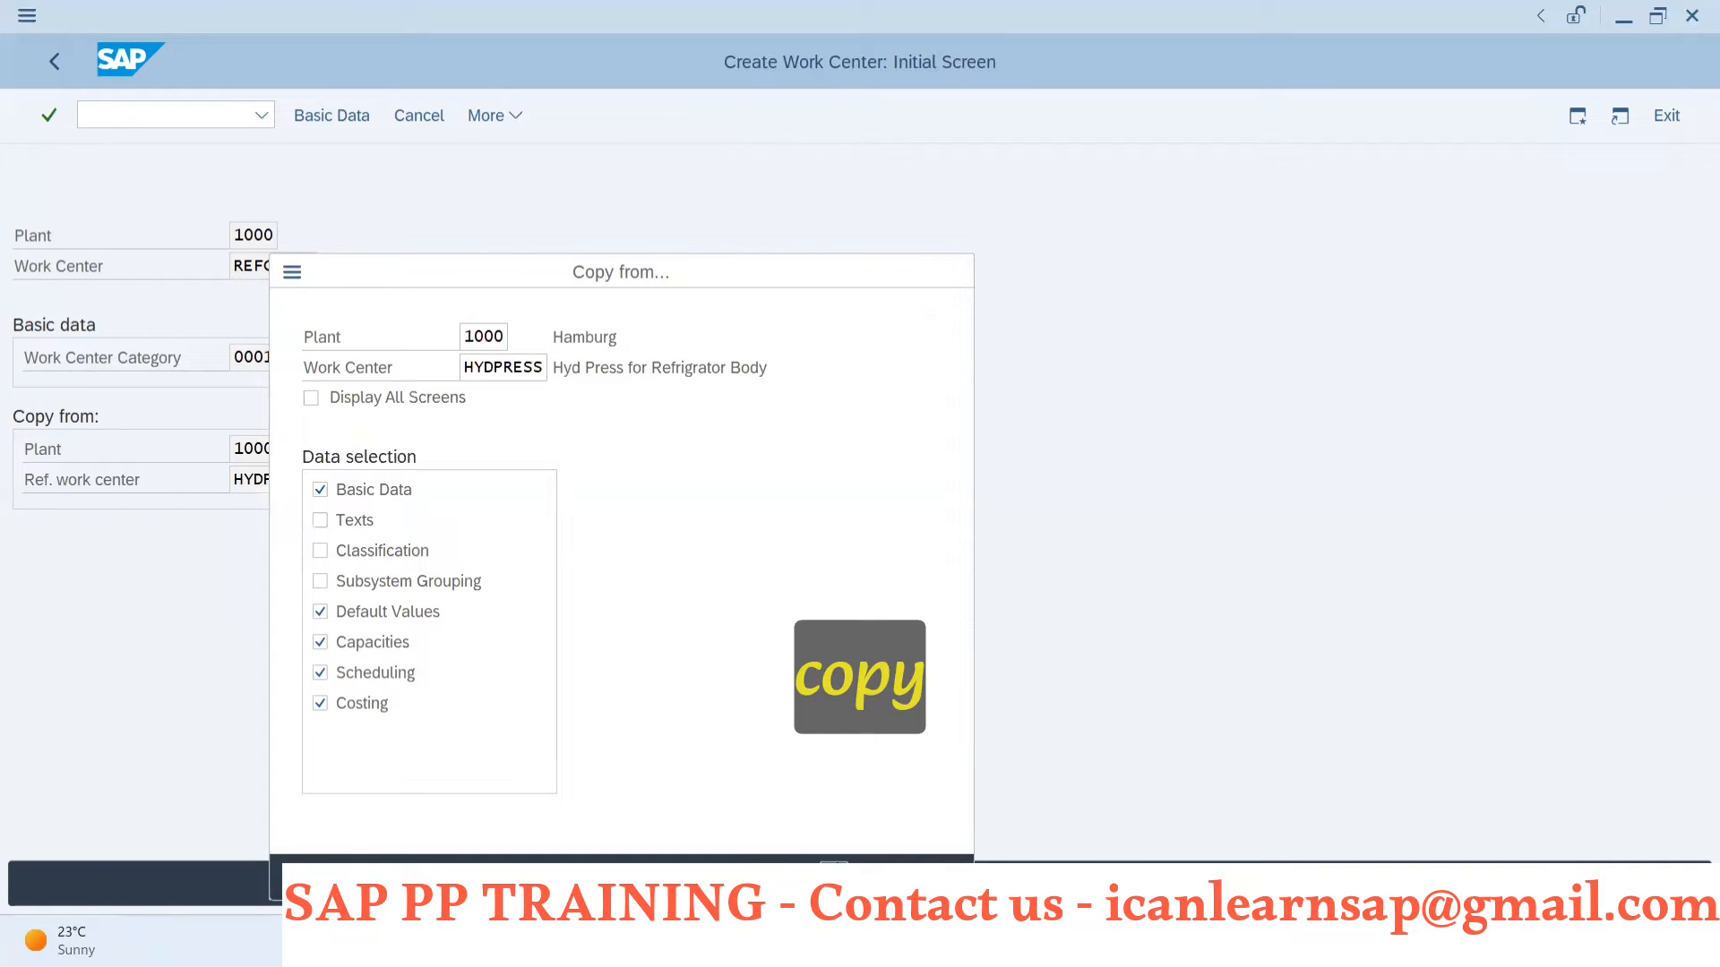
pyautogui.press('Return')
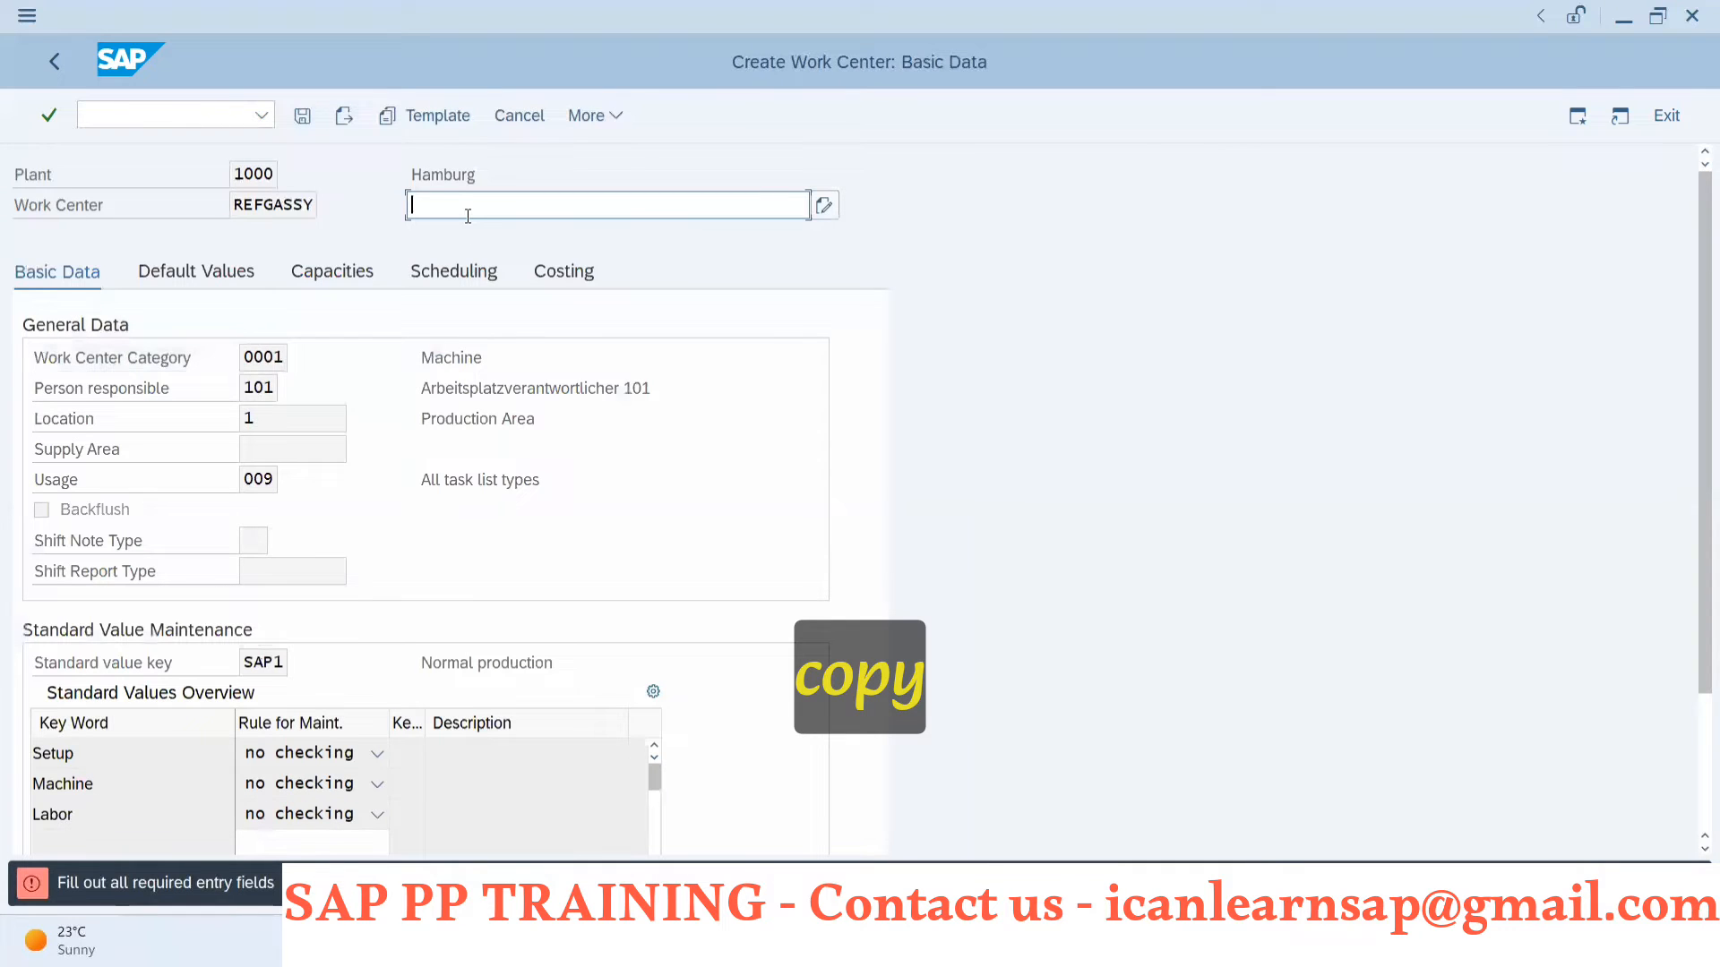
# - Enter "Regrigartor assembly" as the description of work center REFGASSY and open its default values
pyautogui.write('Regrigarto')
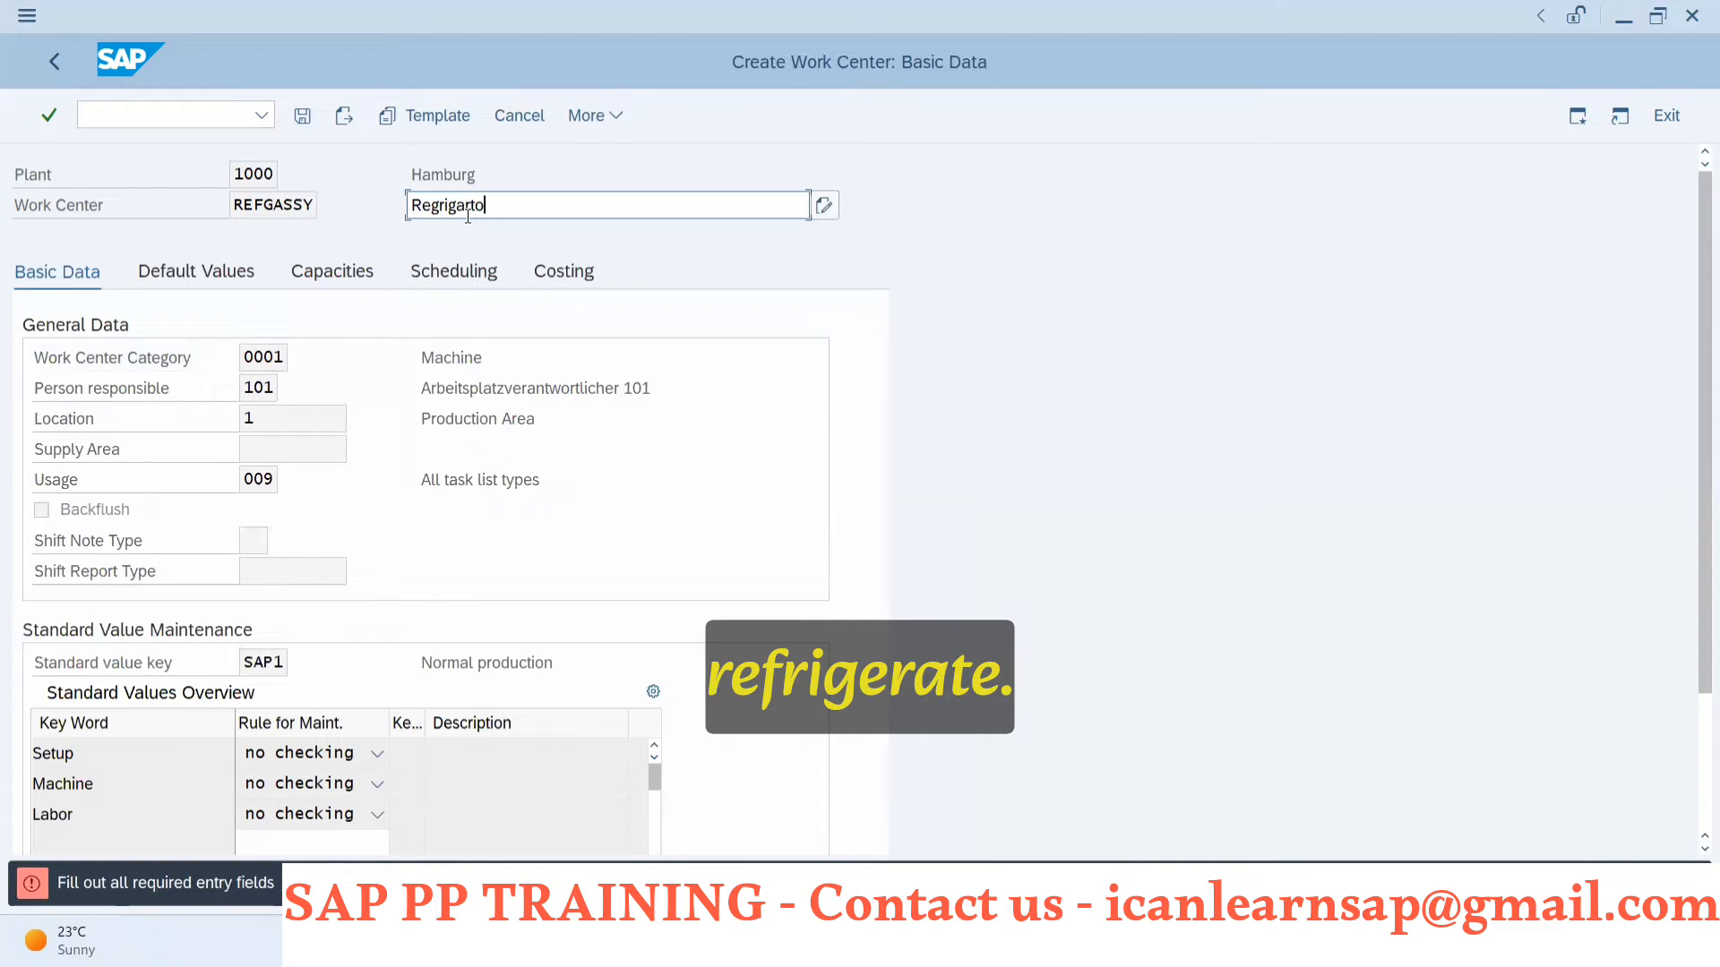
pyautogui.write('r ass')
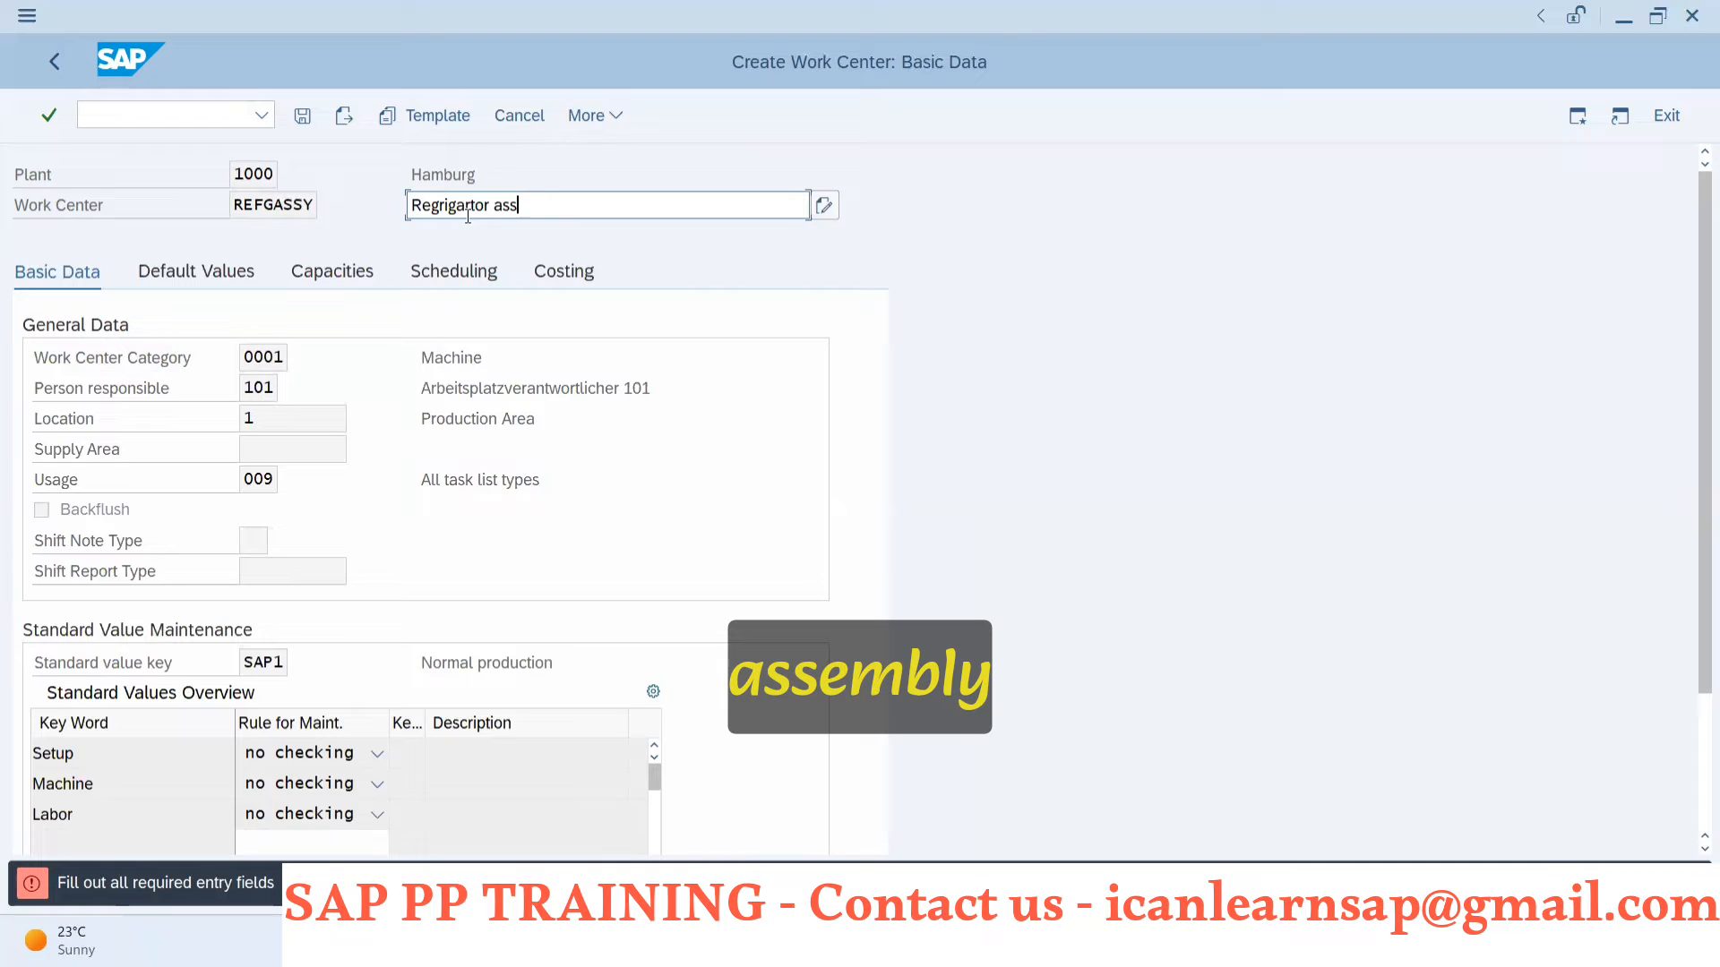
pyautogui.write('embly')
pyautogui.click(242, 274)
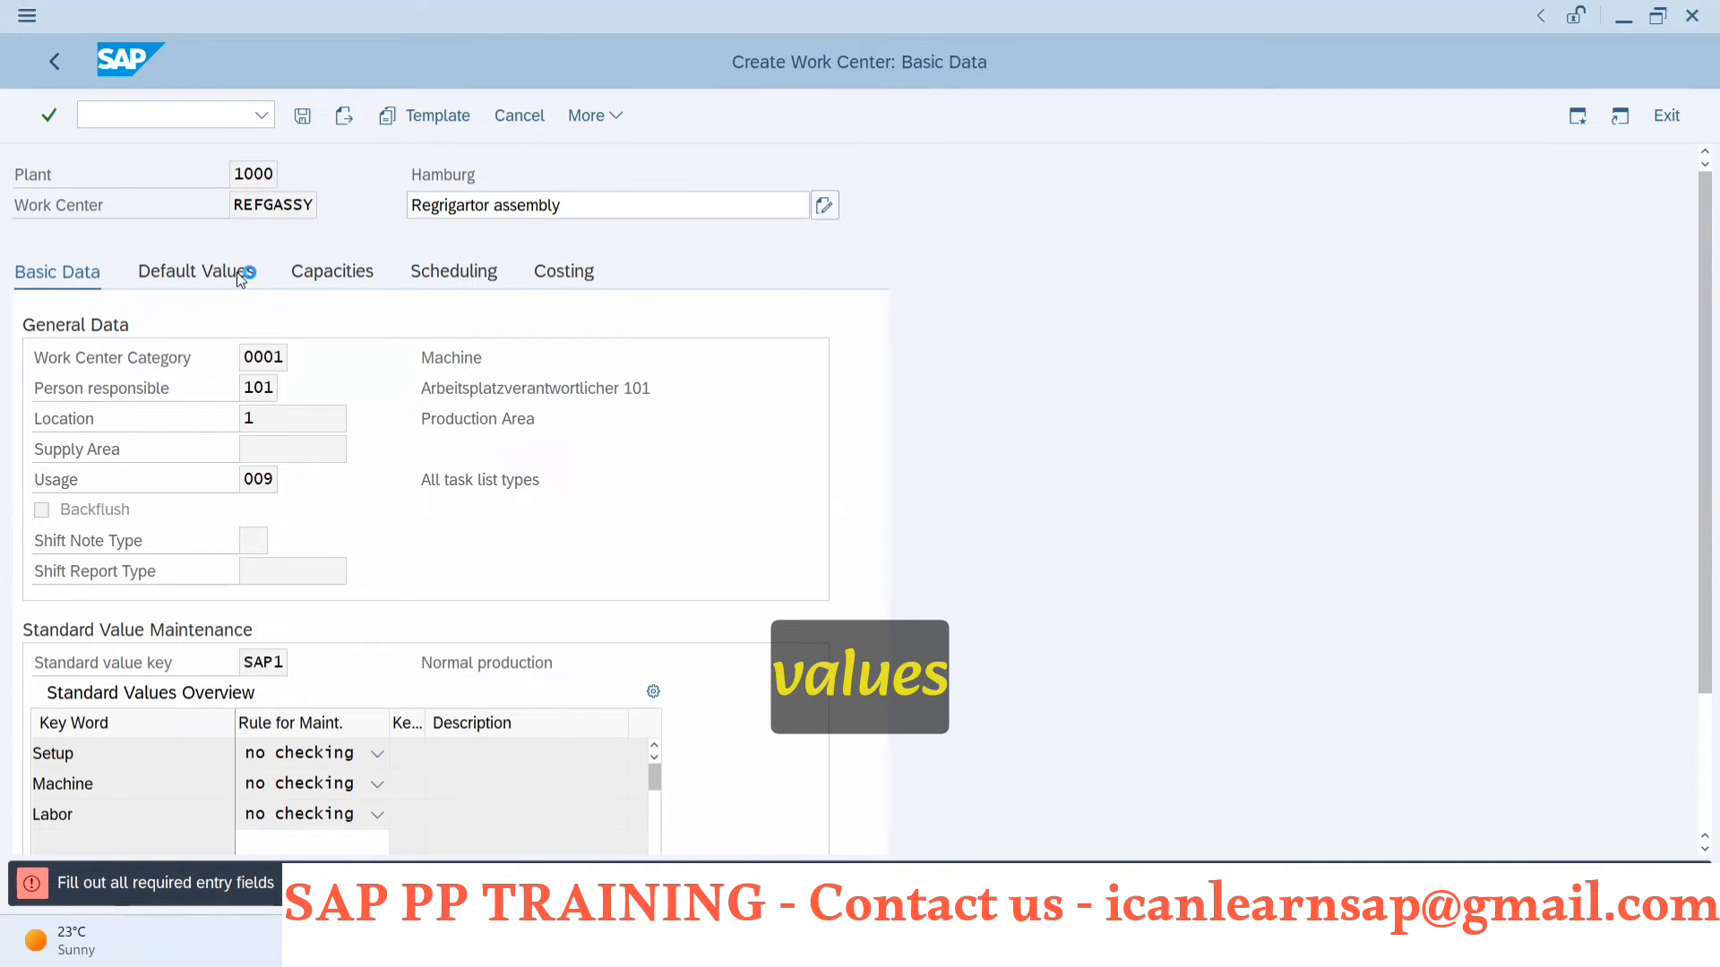
# - Go through the capacities, scheduling and costing data of work center REFGASSY and save the work center
pyautogui.click(332, 275)
pyautogui.click(446, 270)
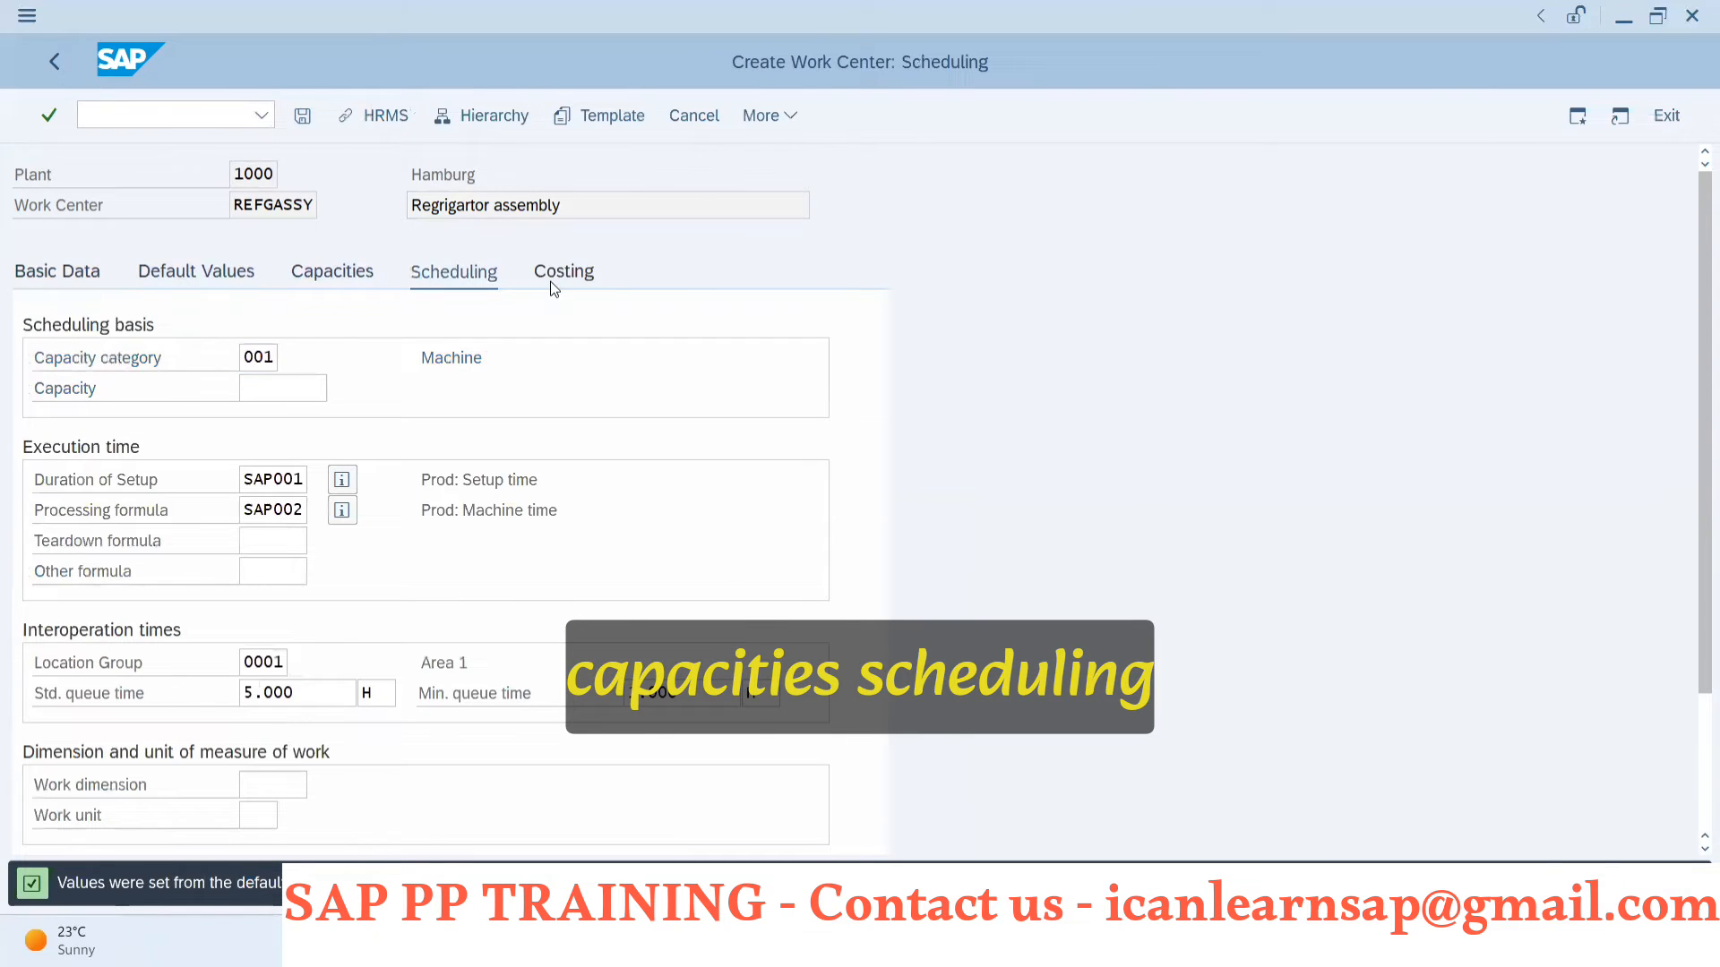
pyautogui.click(578, 271)
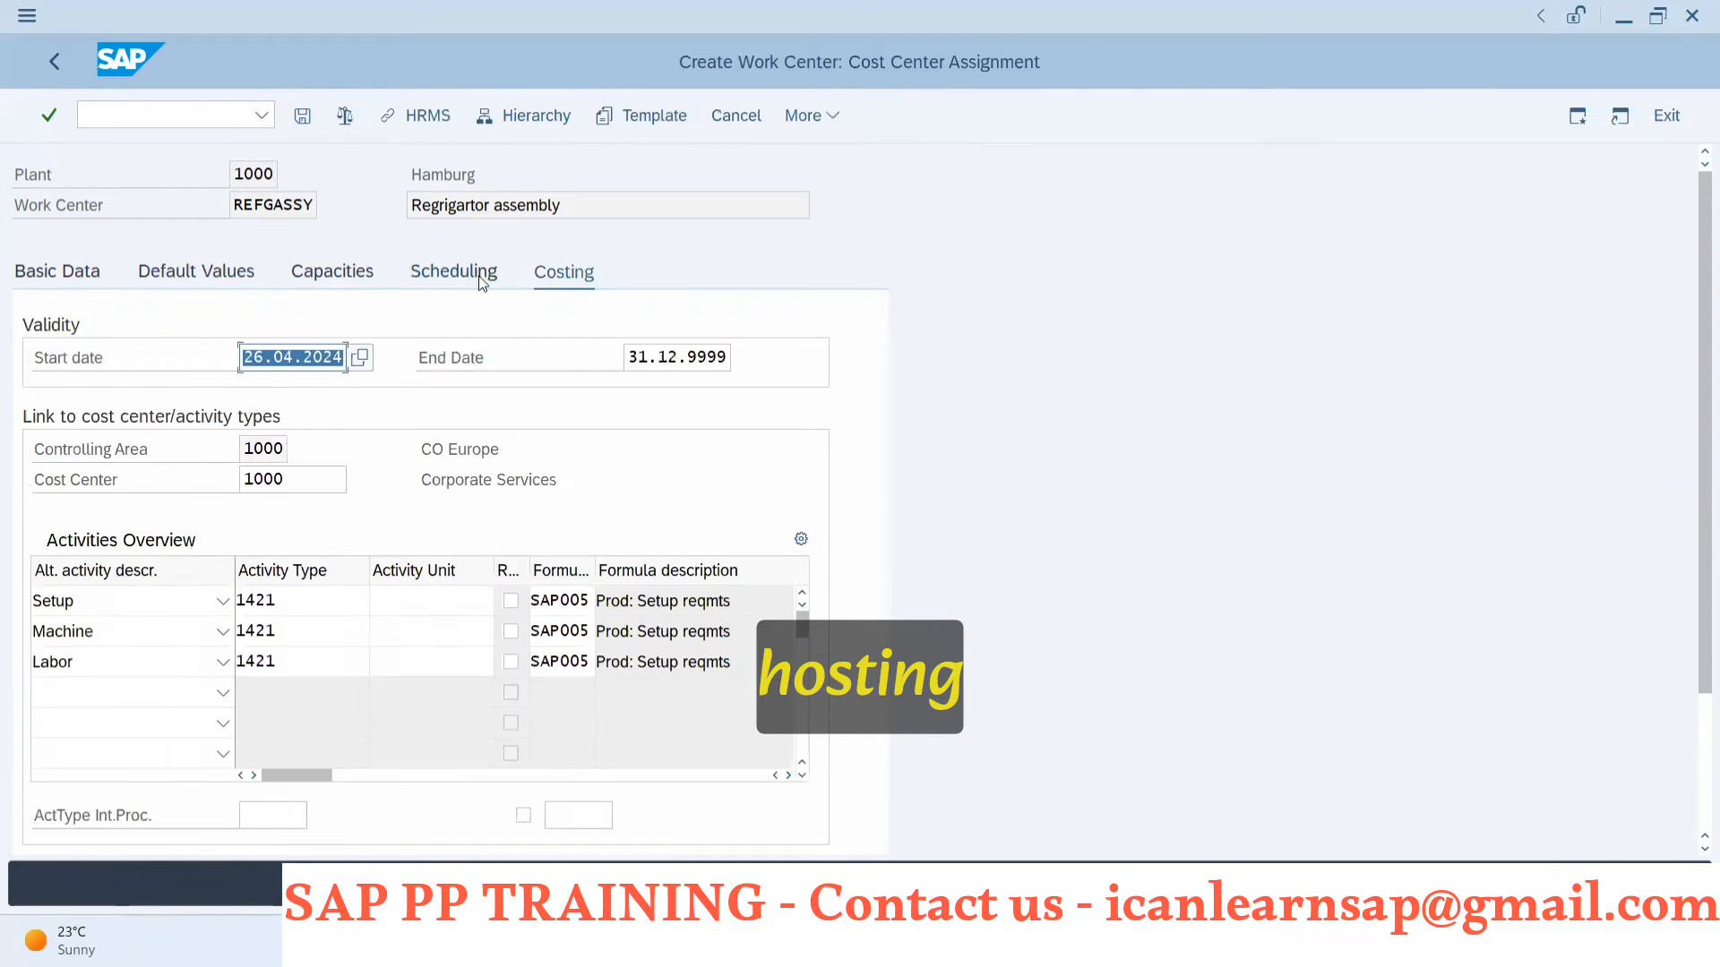
pyautogui.click(303, 116)
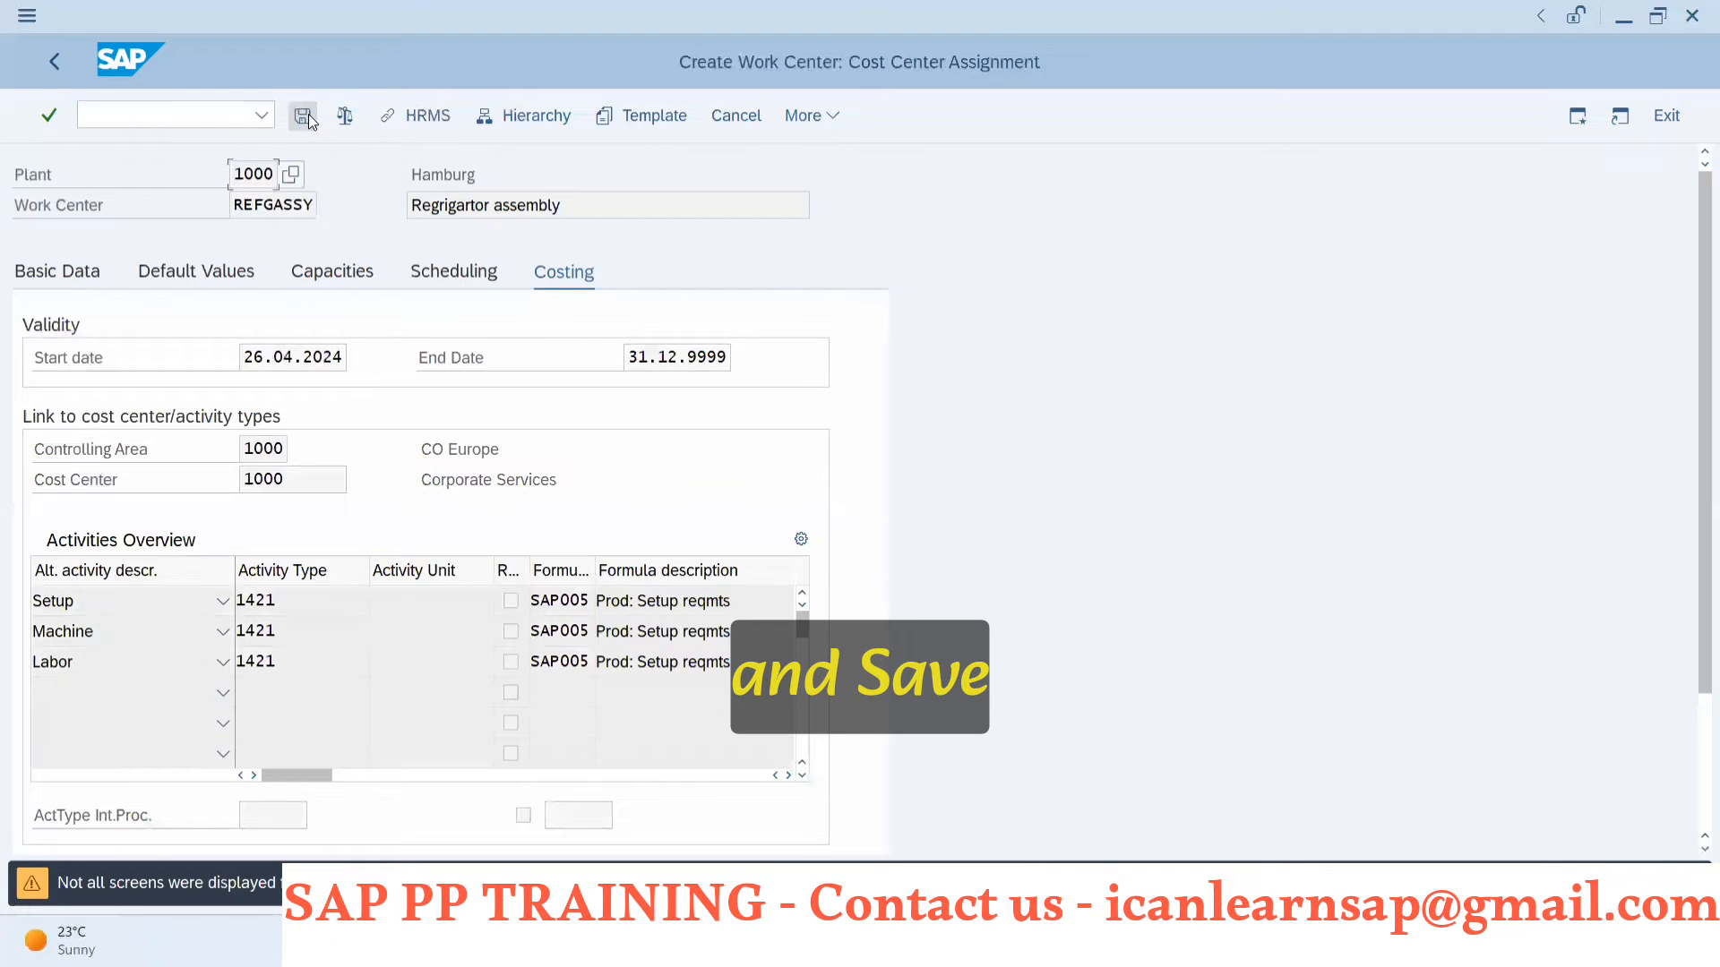
pyautogui.click(300, 123)
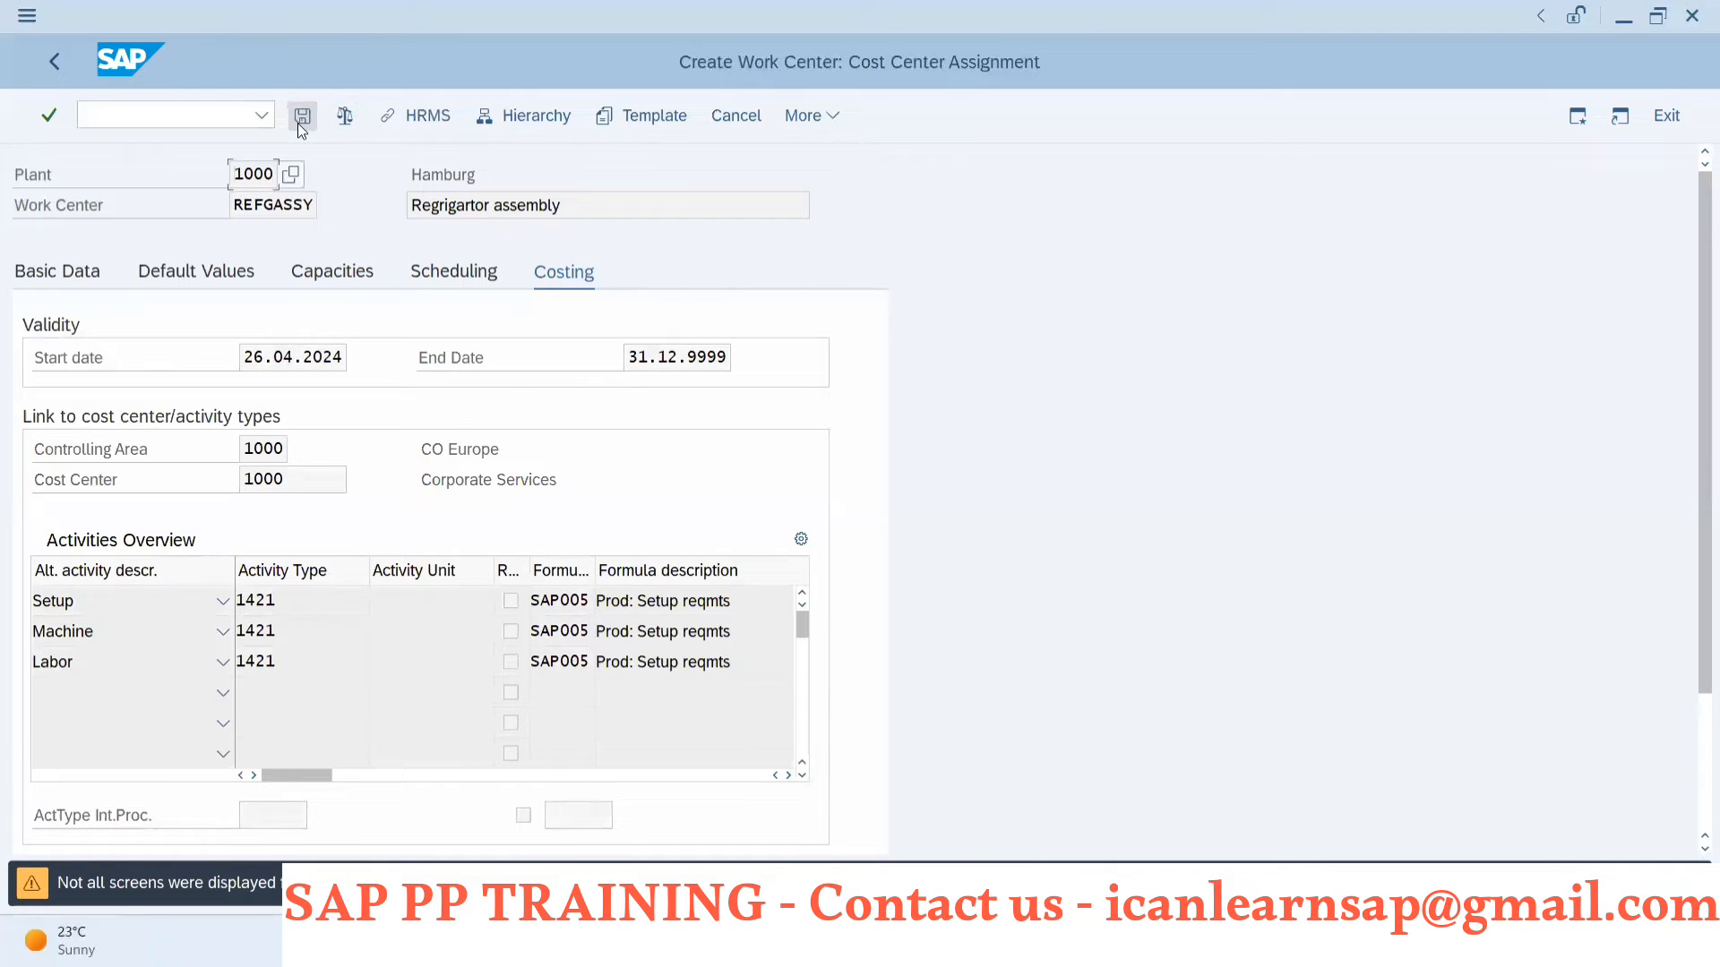
pyautogui.click(302, 118)
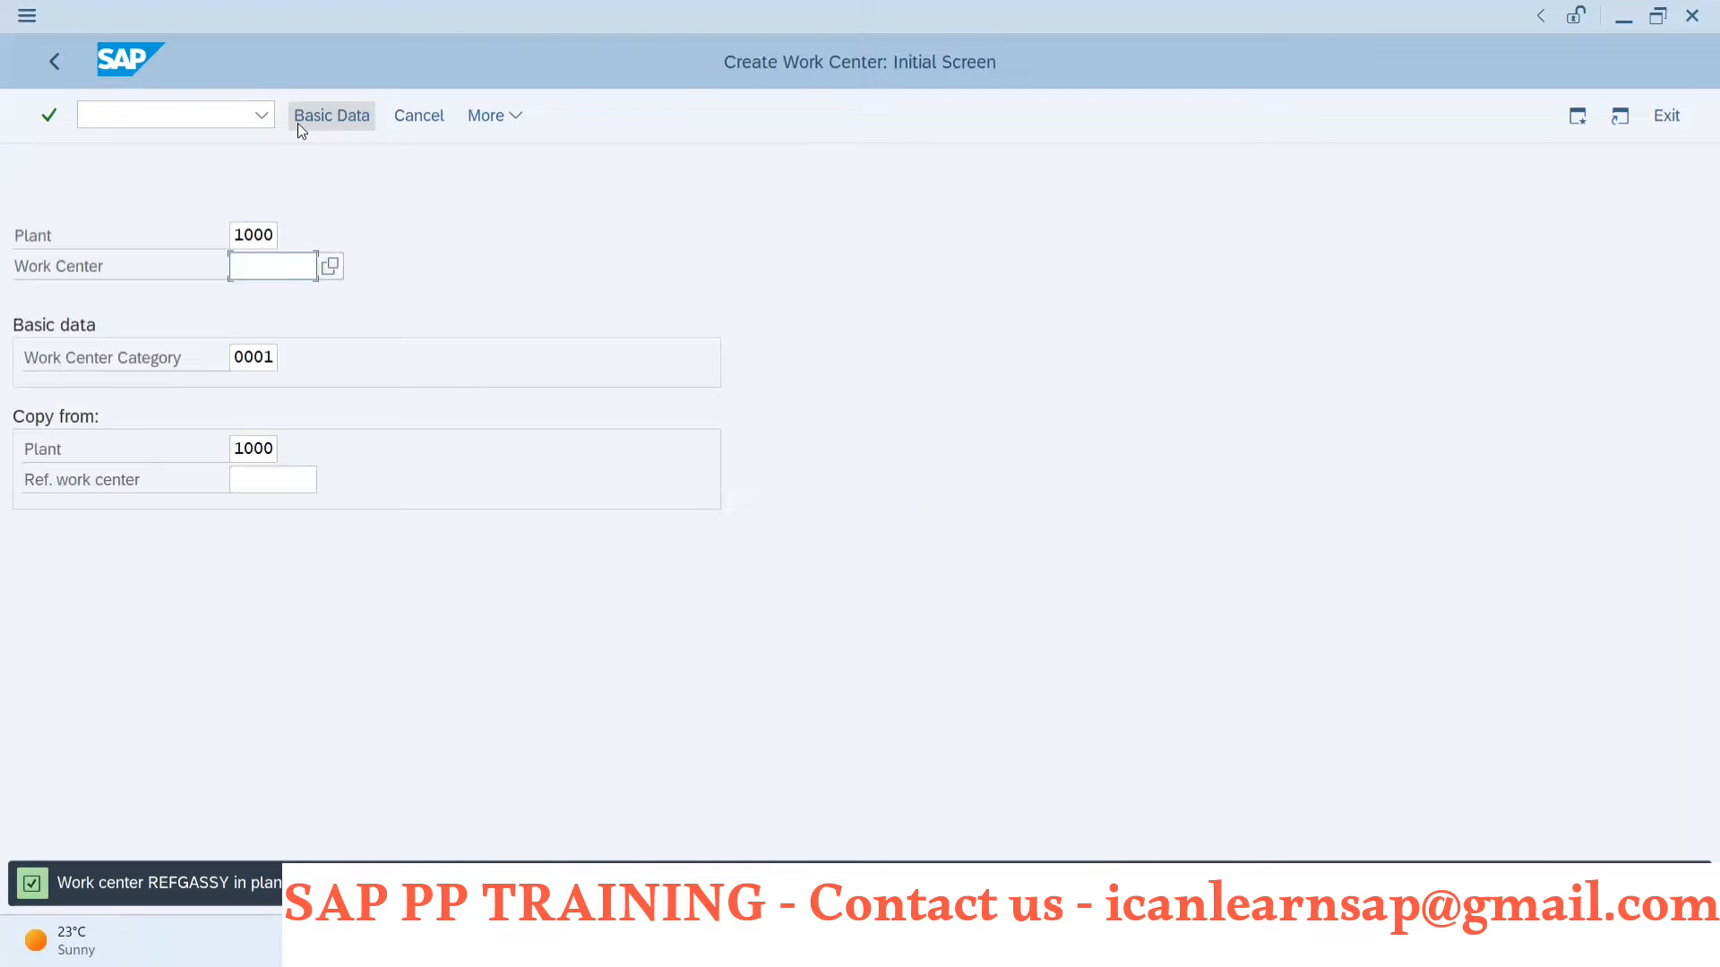
# - Copy the work center name REFGASSY and assign it to operation 0045 of REFRIGRATOR-B14's routing
pyautogui.click(299, 268)
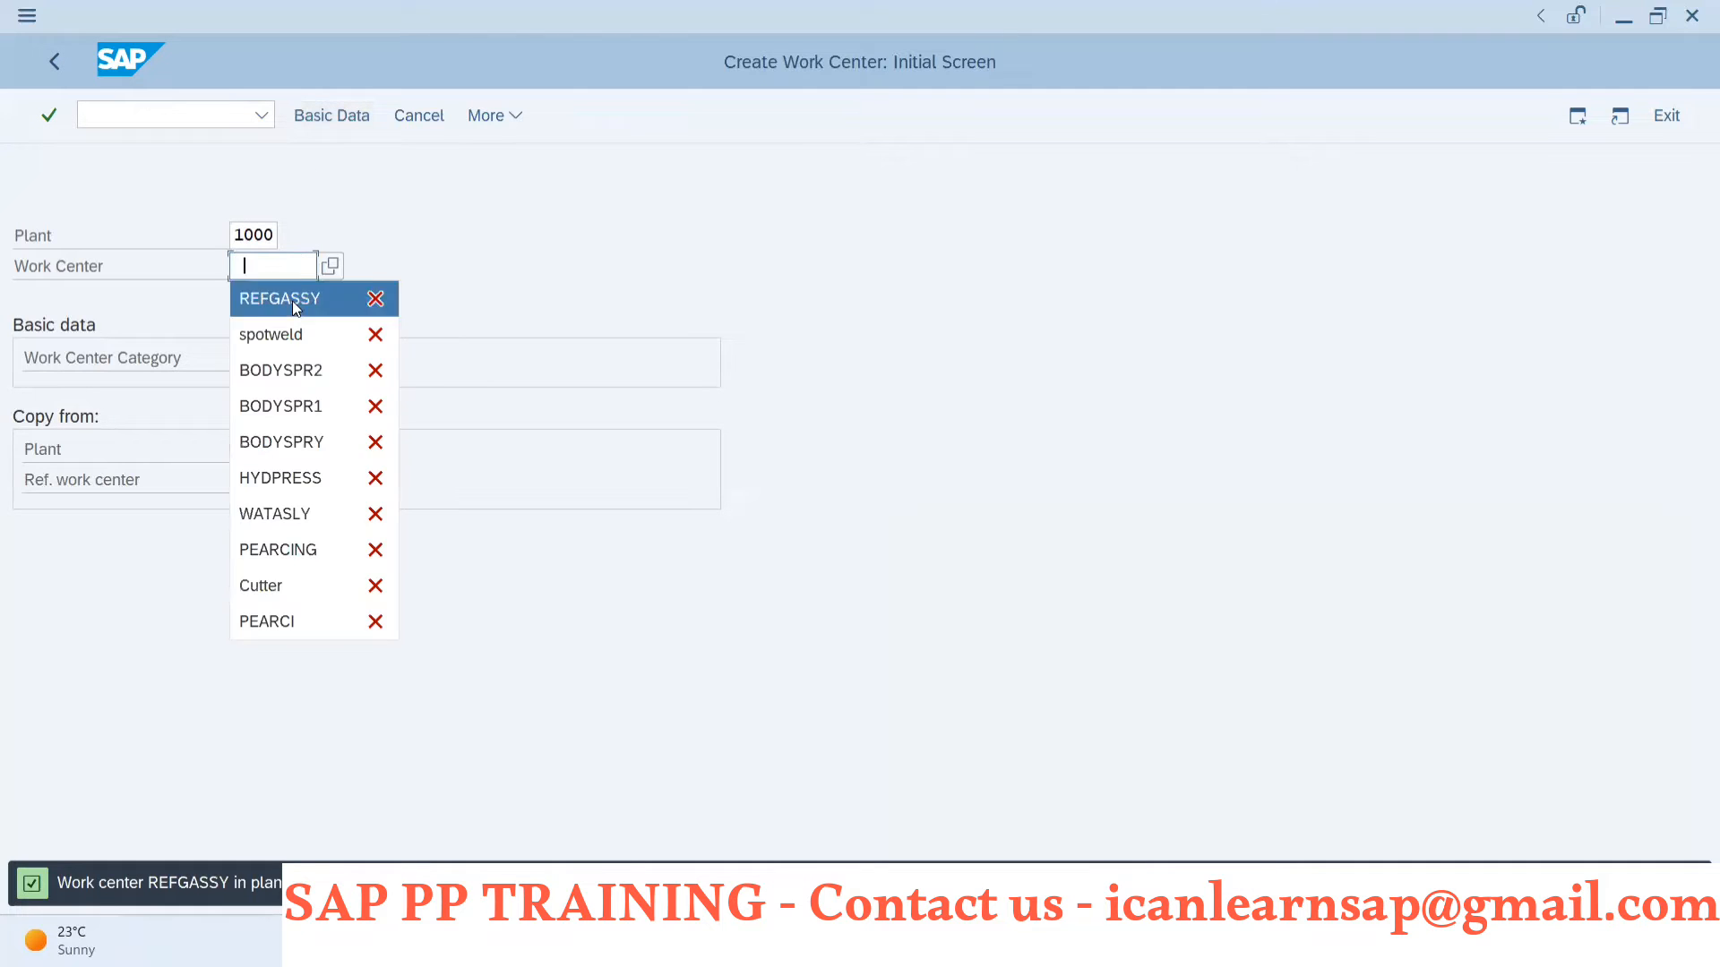
pyautogui.click(292, 301)
pyautogui.hotkey('ctrl', 'a')
pyautogui.hotkey('ctrl', 'c')
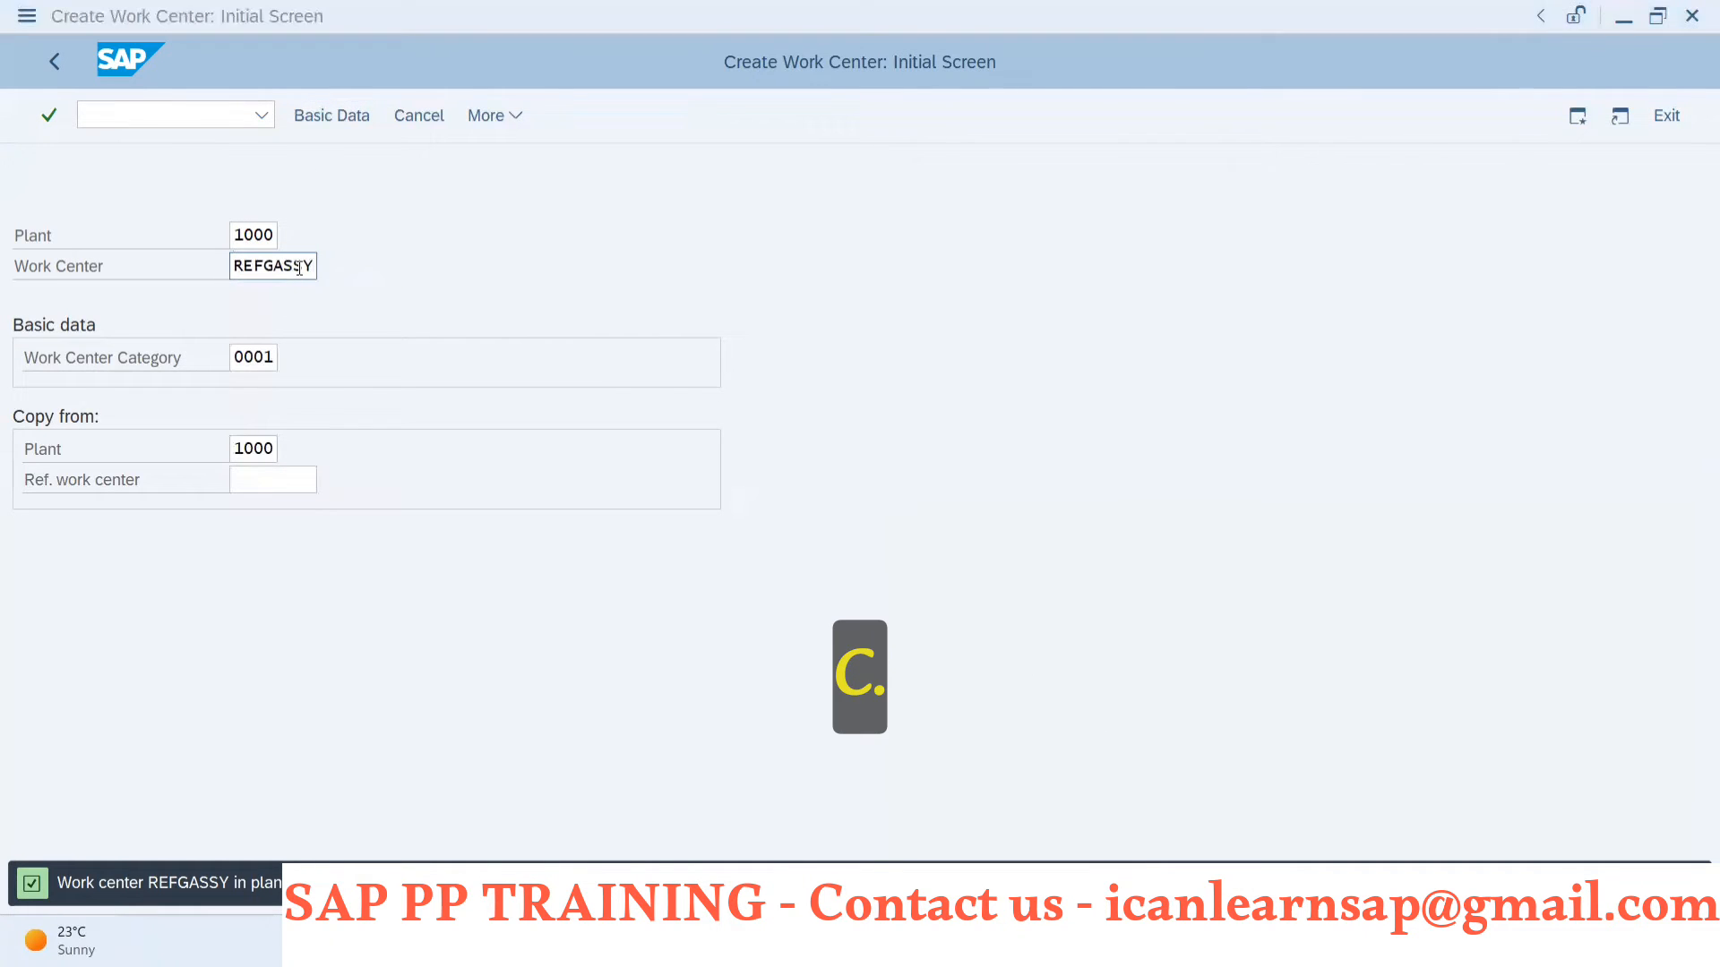
pyautogui.hotkey('alt', 'Tab')
pyautogui.press('Delete')
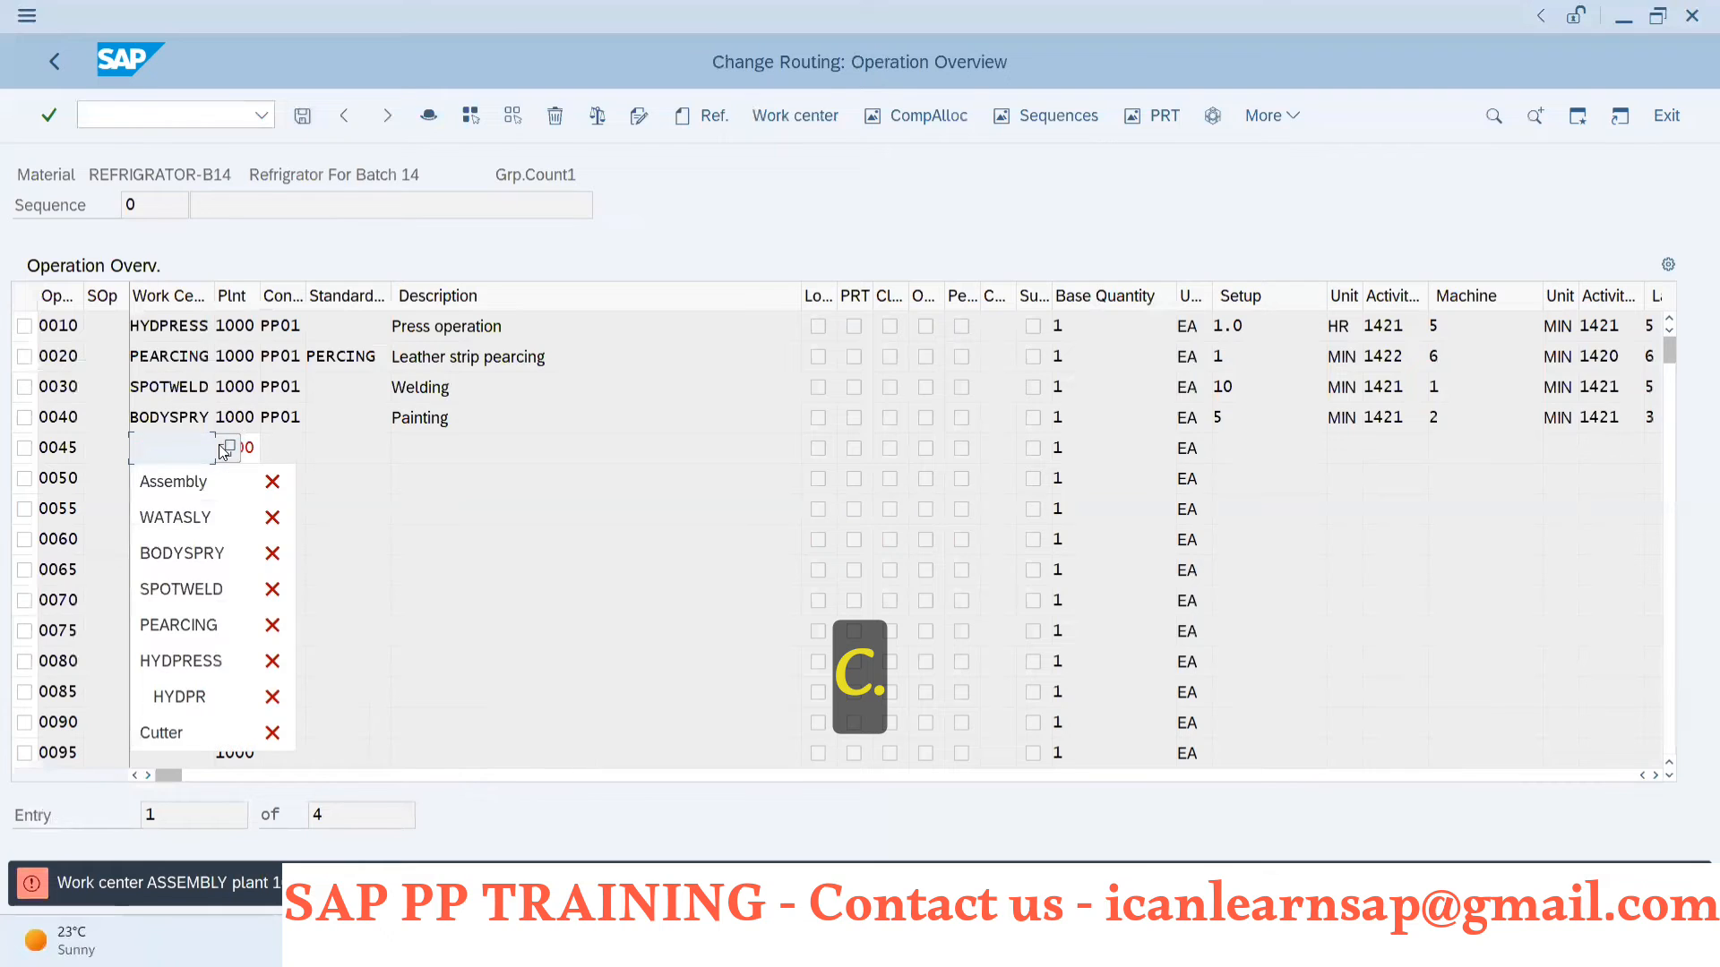
pyautogui.hotkey('ctrl', 'v')
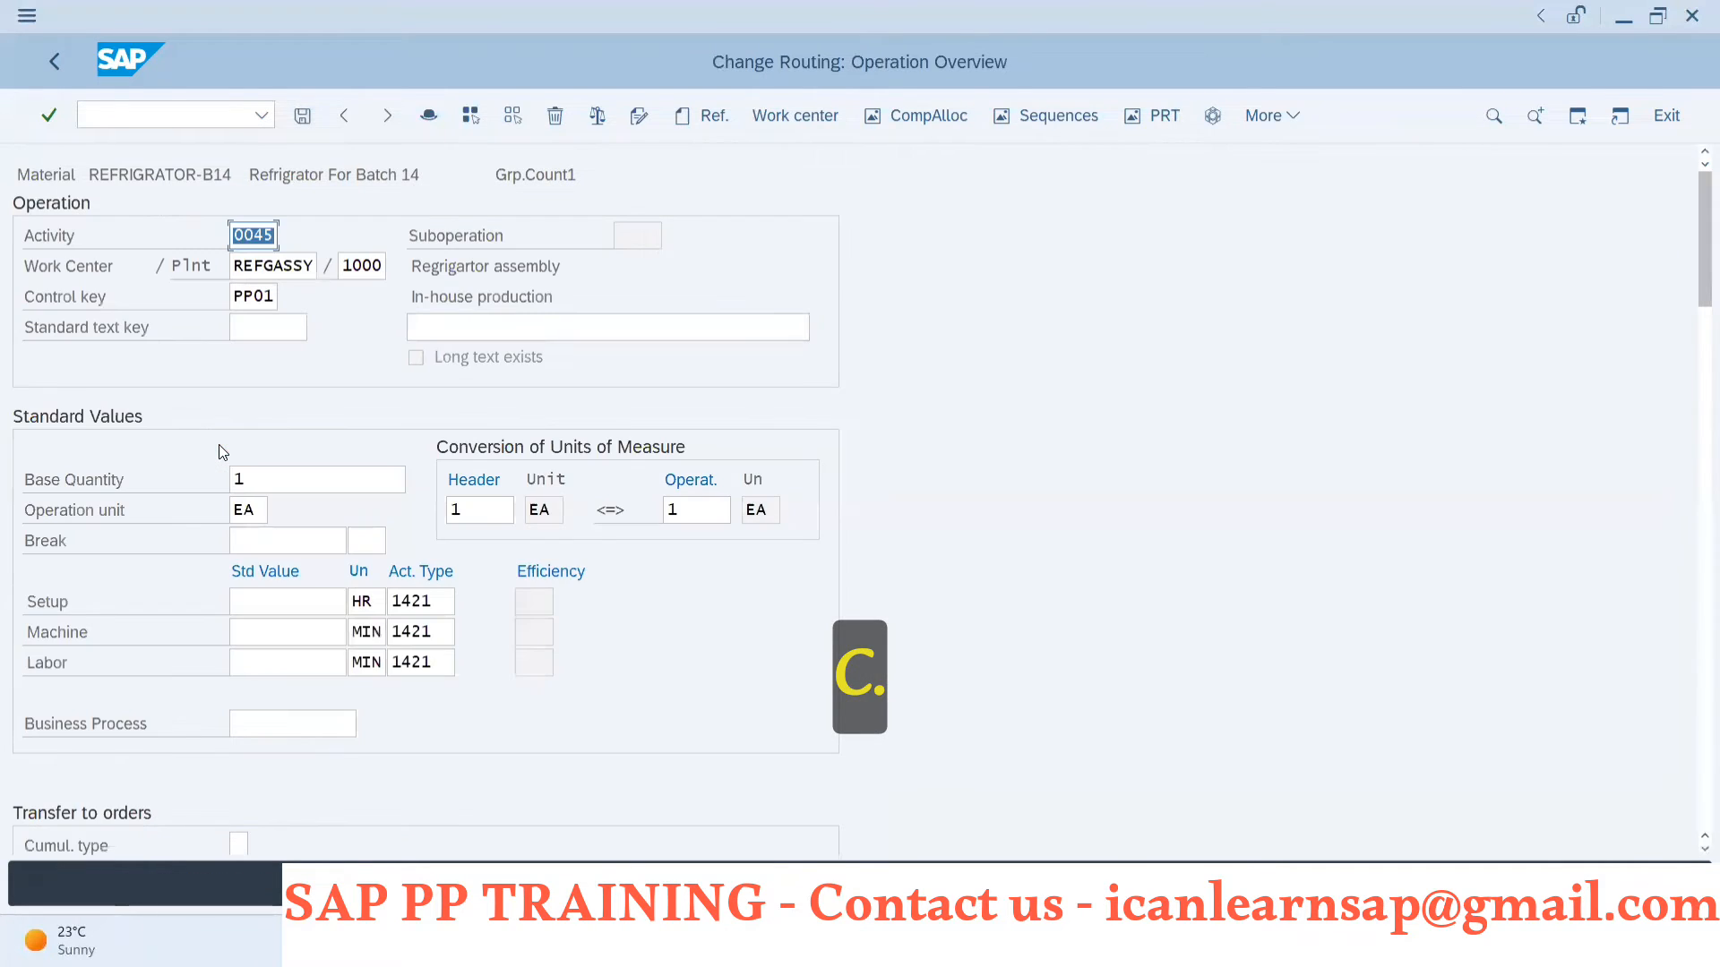
# - Set operation 0045's standard values to setup 1 HR, machine 5 MIN and labor 5 MIN
pyautogui.click(298, 601)
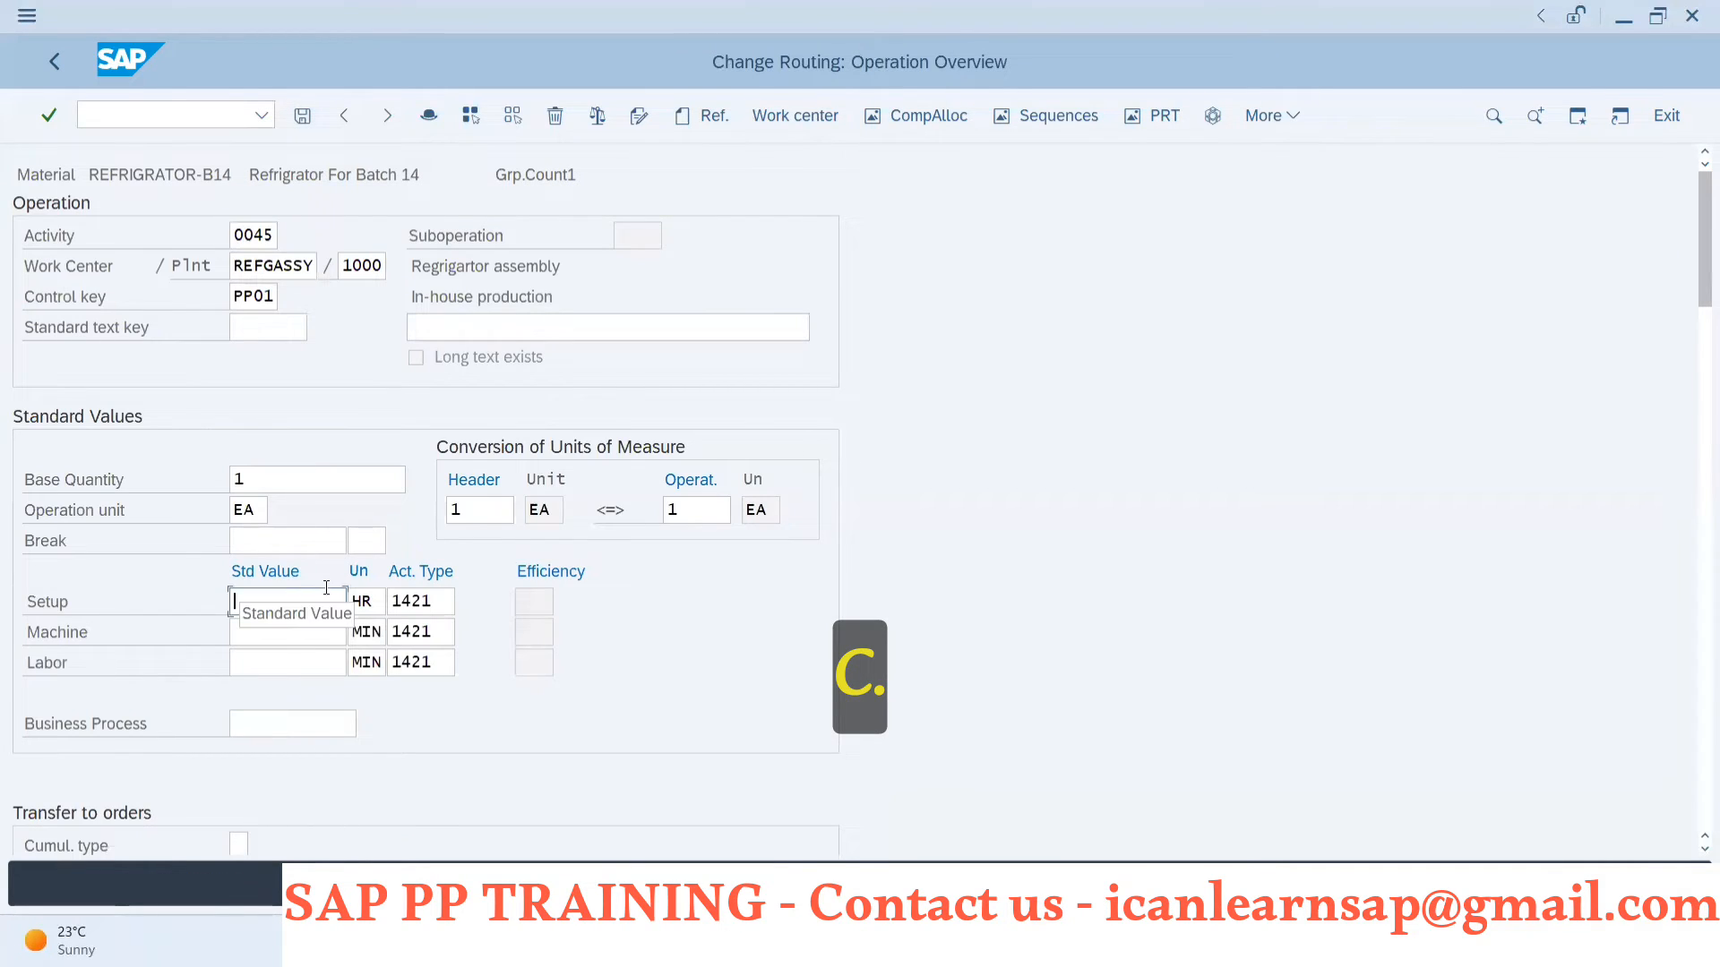
pyautogui.write('1')
pyautogui.click(262, 632)
pyautogui.write('5')
pyautogui.click(256, 662)
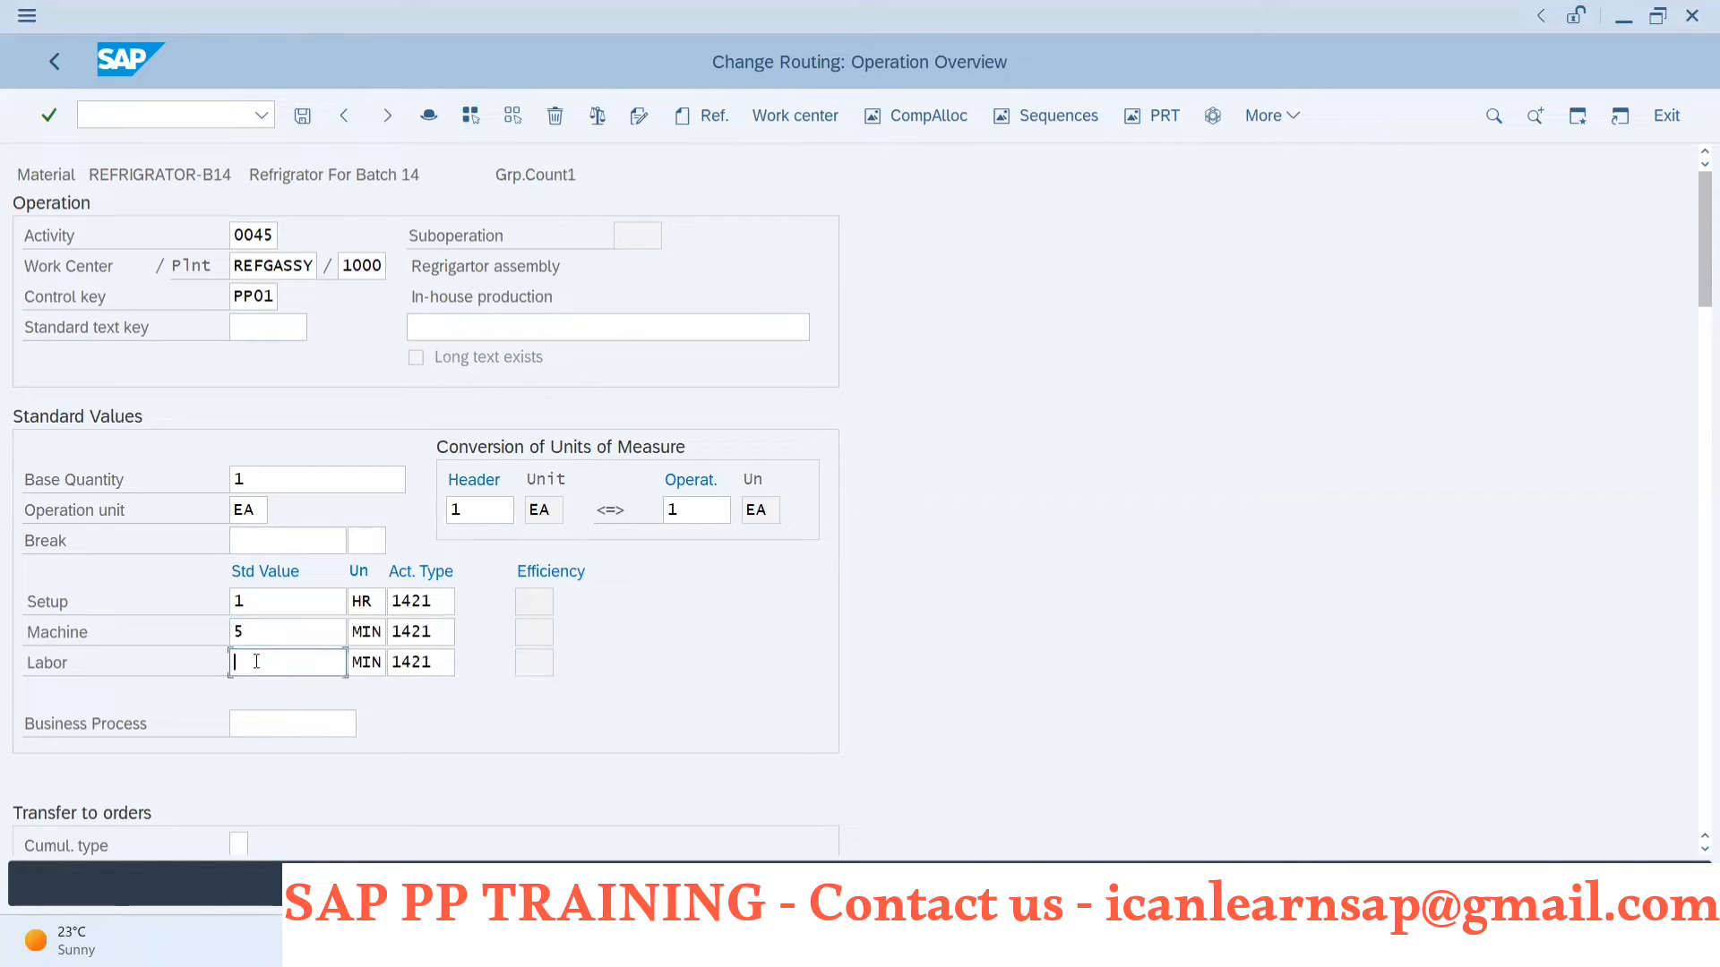
pyautogui.write('5')
pyautogui.press('Return')
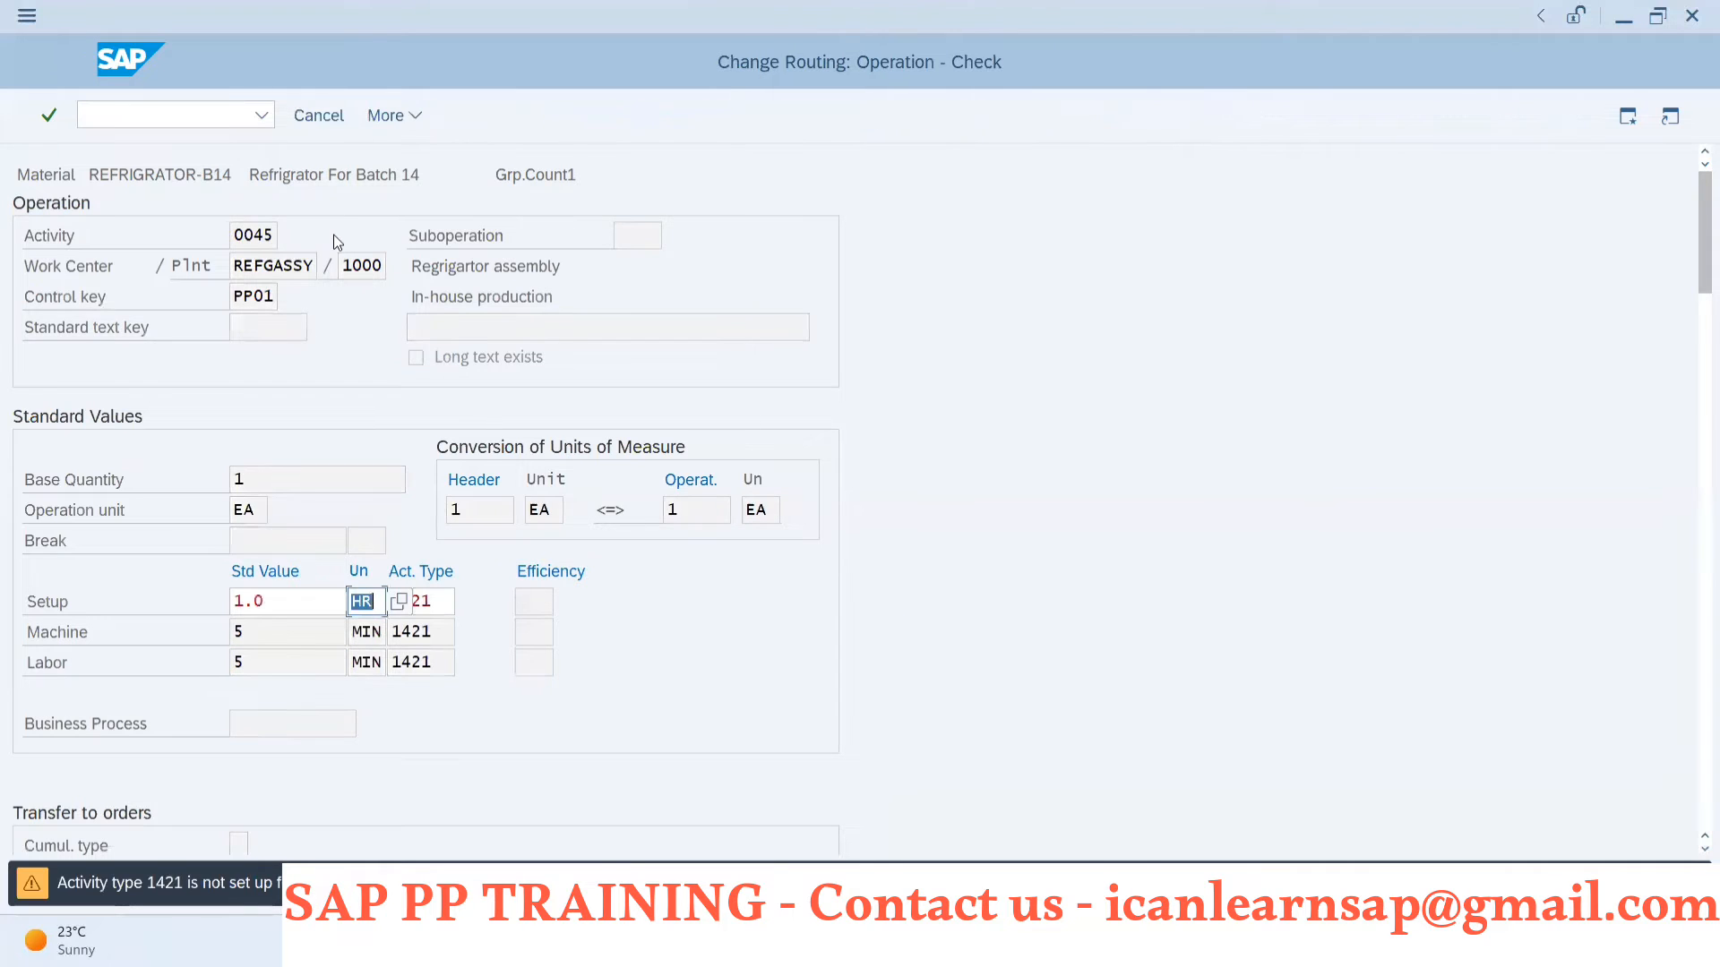
# - Accept the activity type checks for operation 0045 and clear its purchasing organization
pyautogui.press('Return')
pyautogui.press('Return')
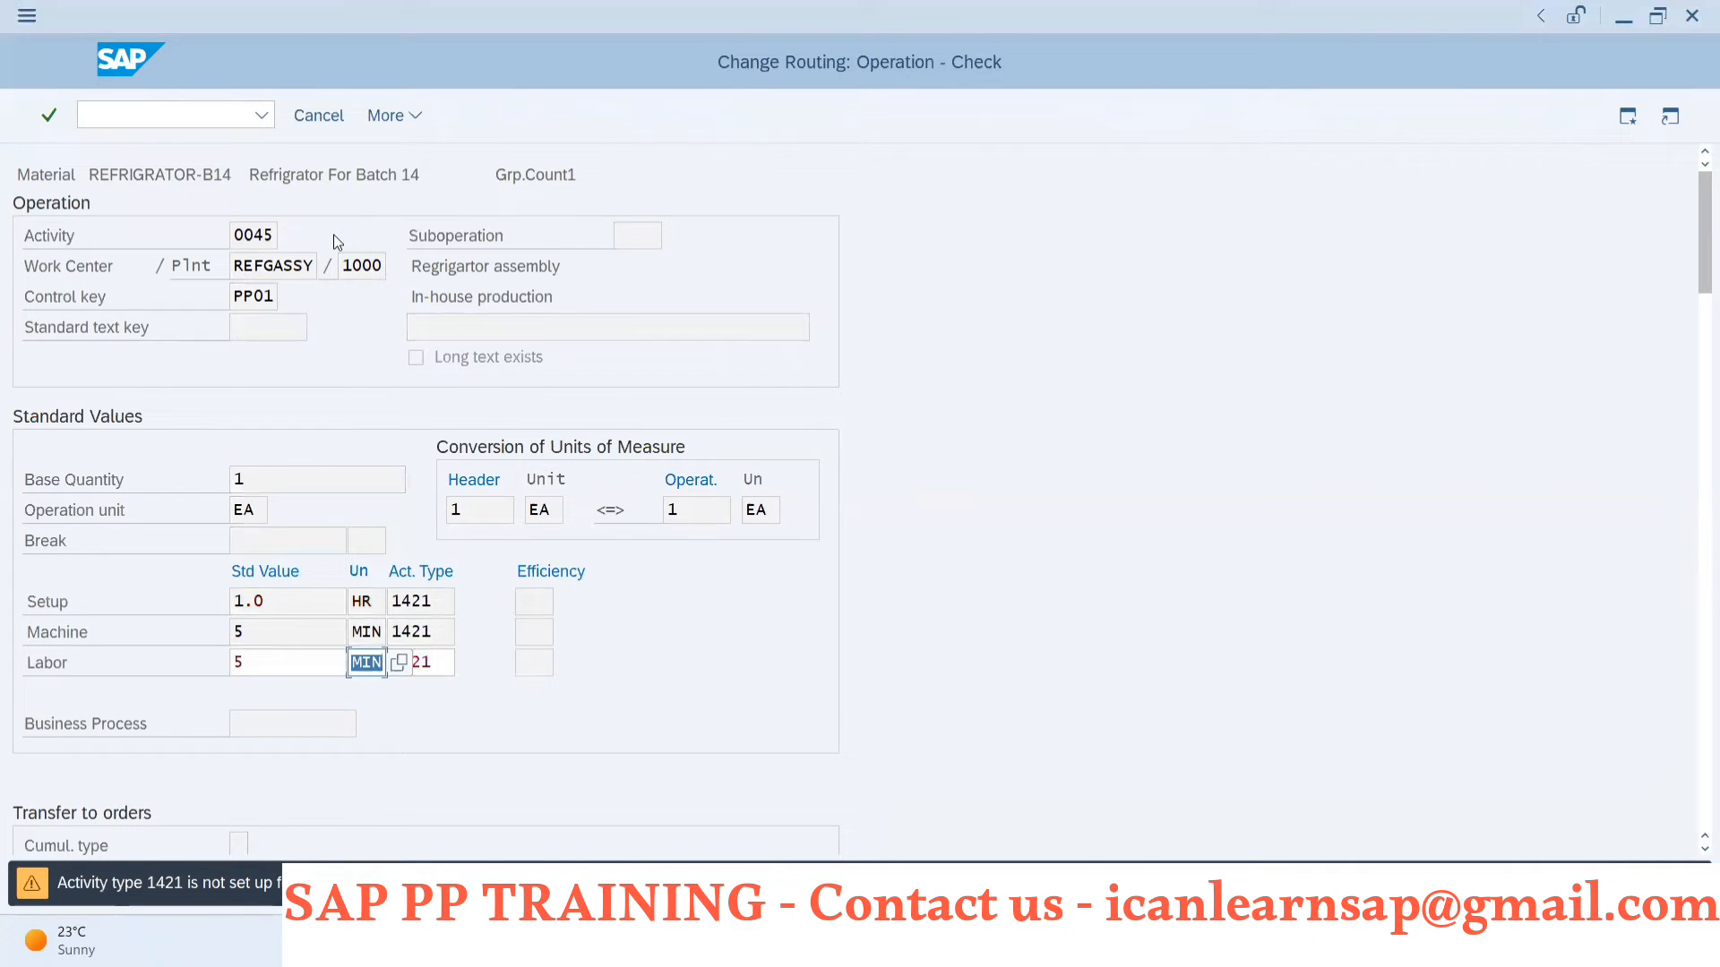
pyautogui.press('Return')
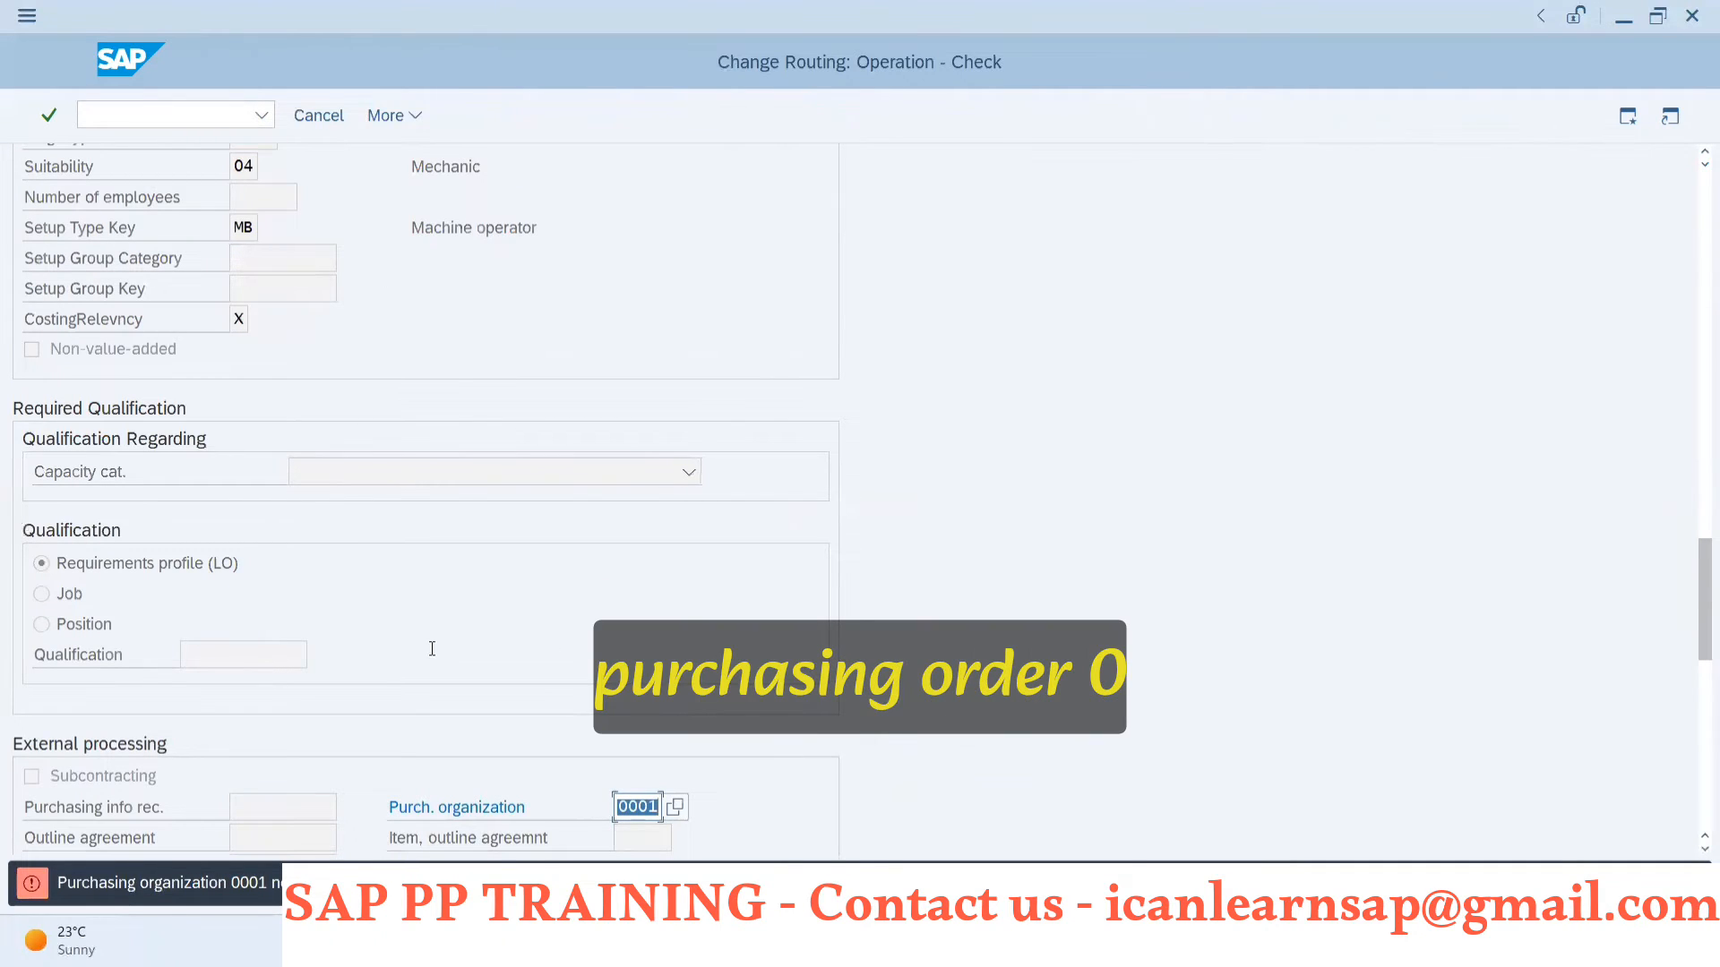
pyautogui.press('Delete')
pyautogui.press('Return')
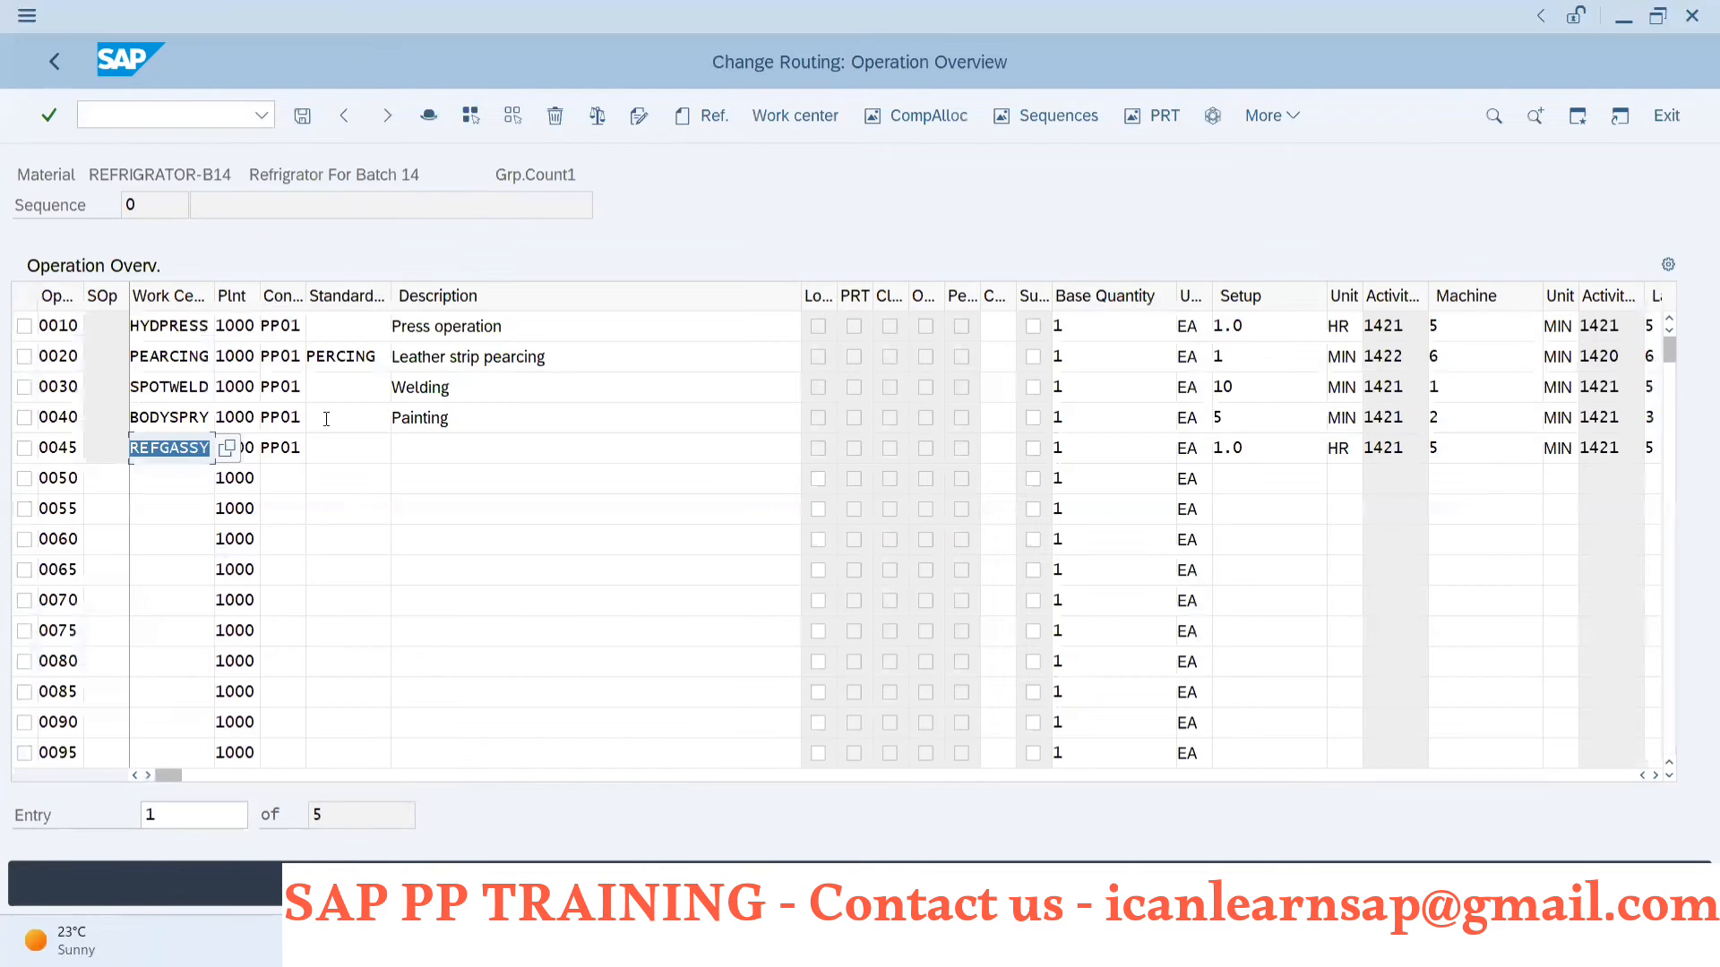
# - Enter "Assembly of fridge" as the description of operation 0045 and select that operation
pyautogui.click(394, 451)
pyautogui.write('A')
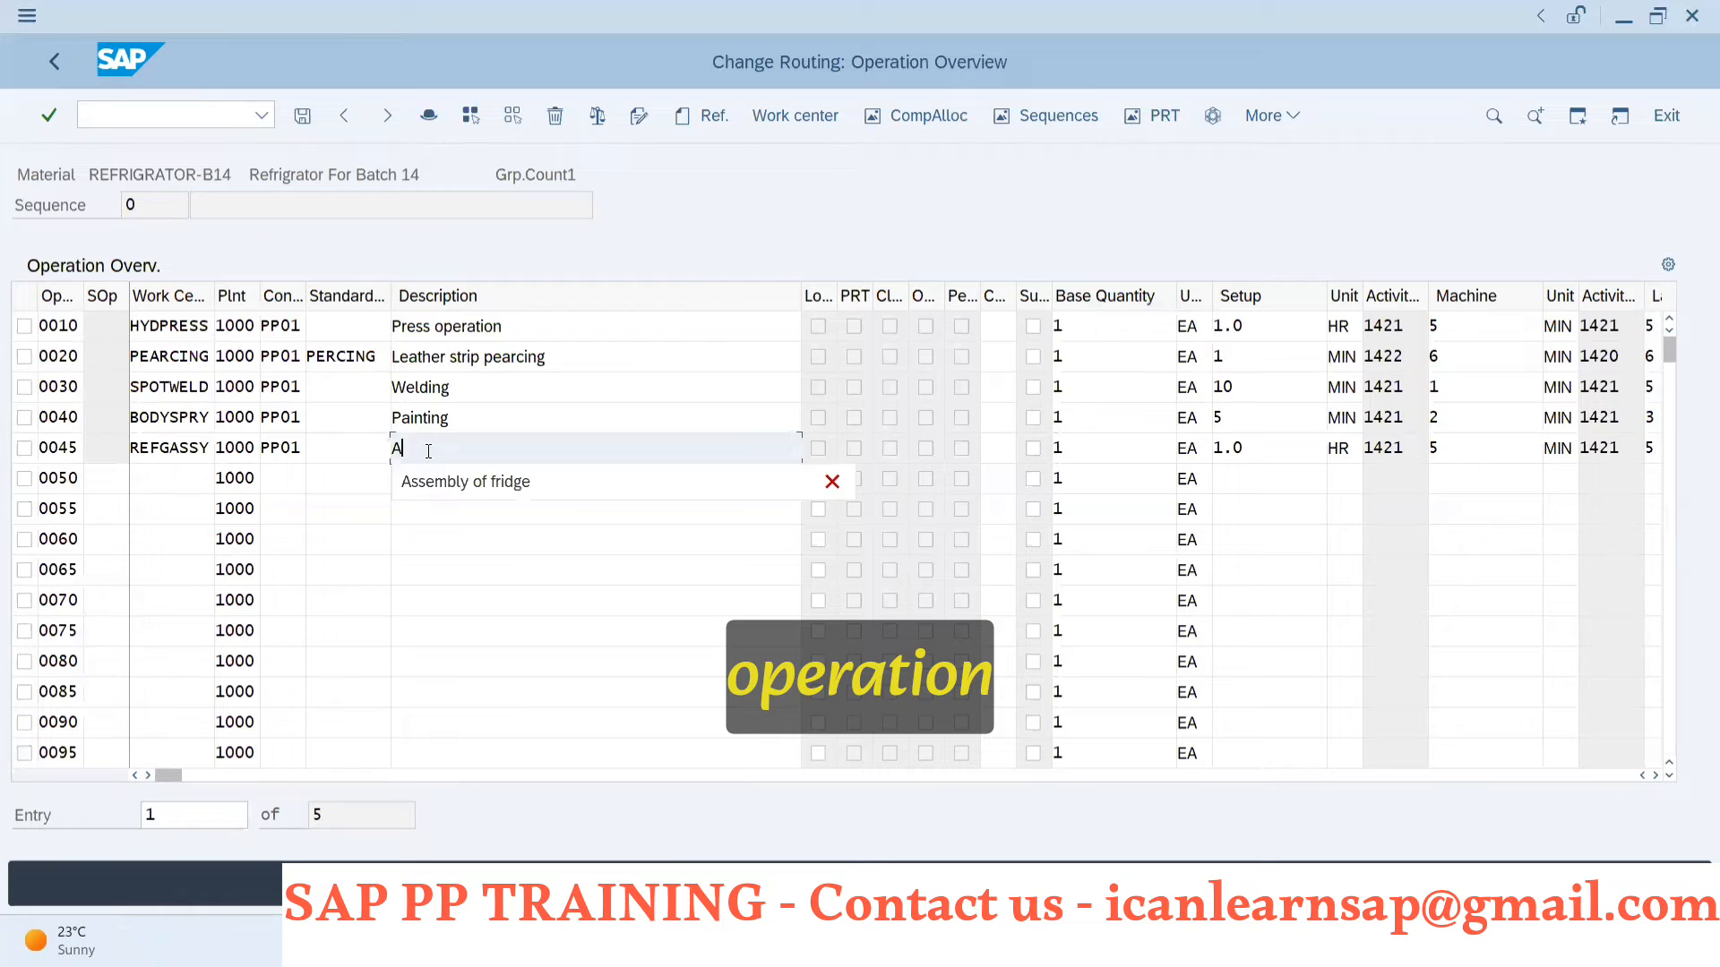
pyautogui.write('ssem')
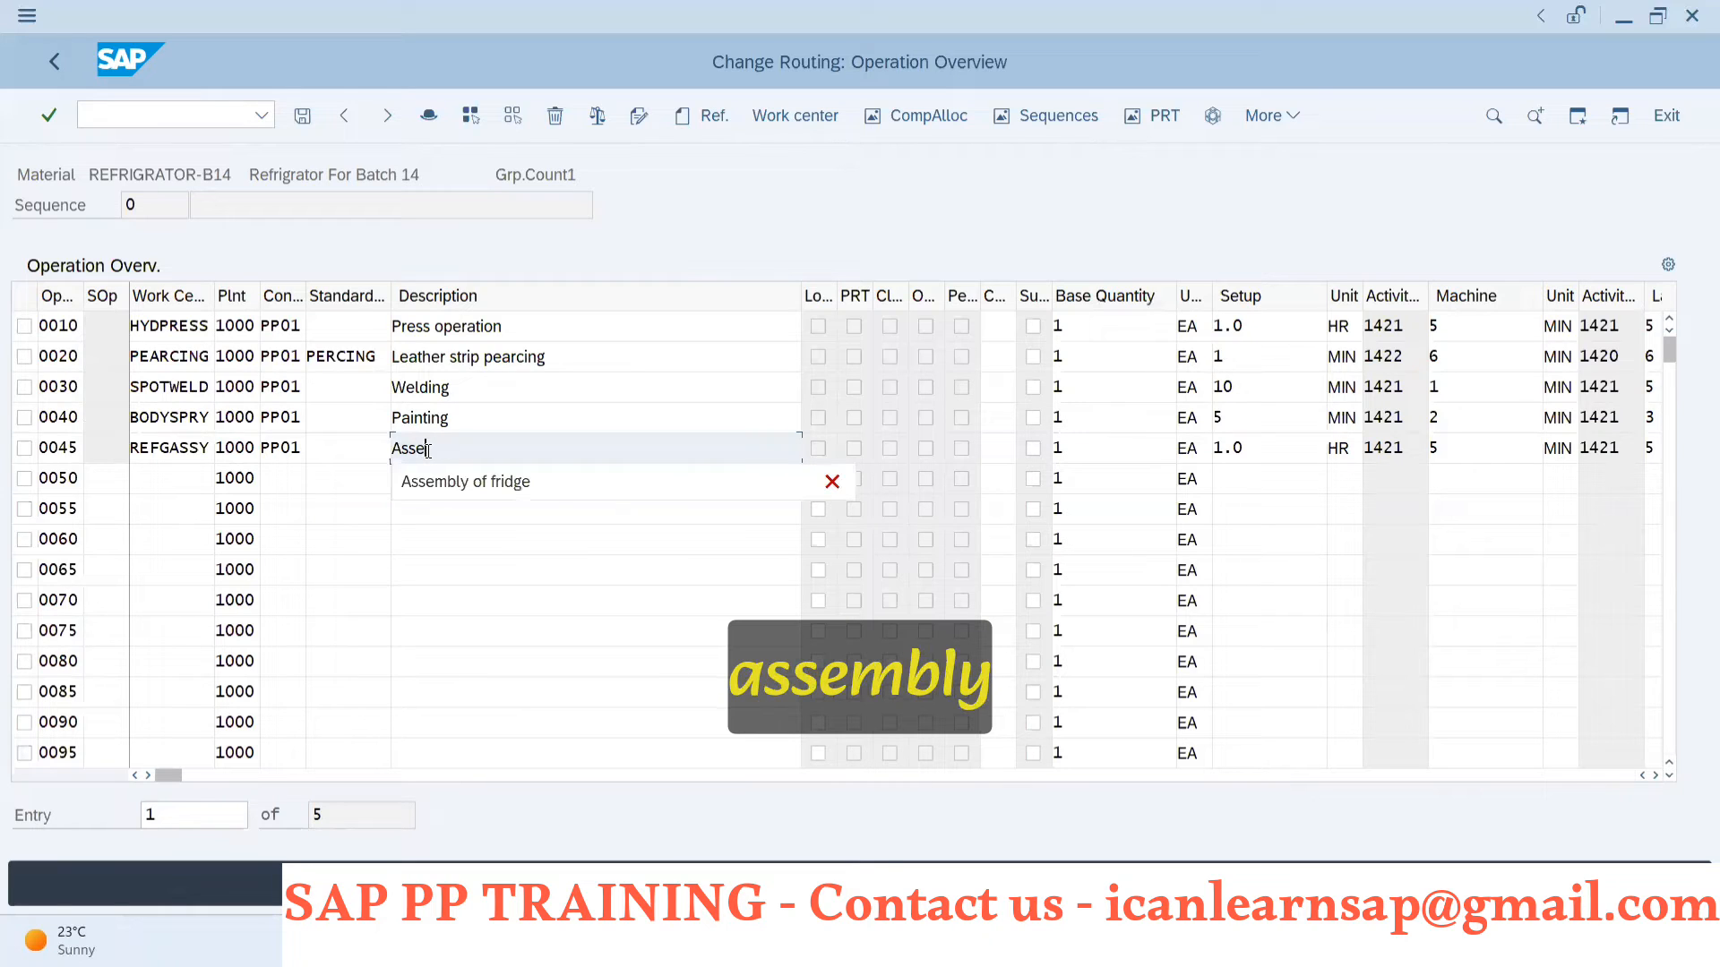
pyautogui.click(464, 486)
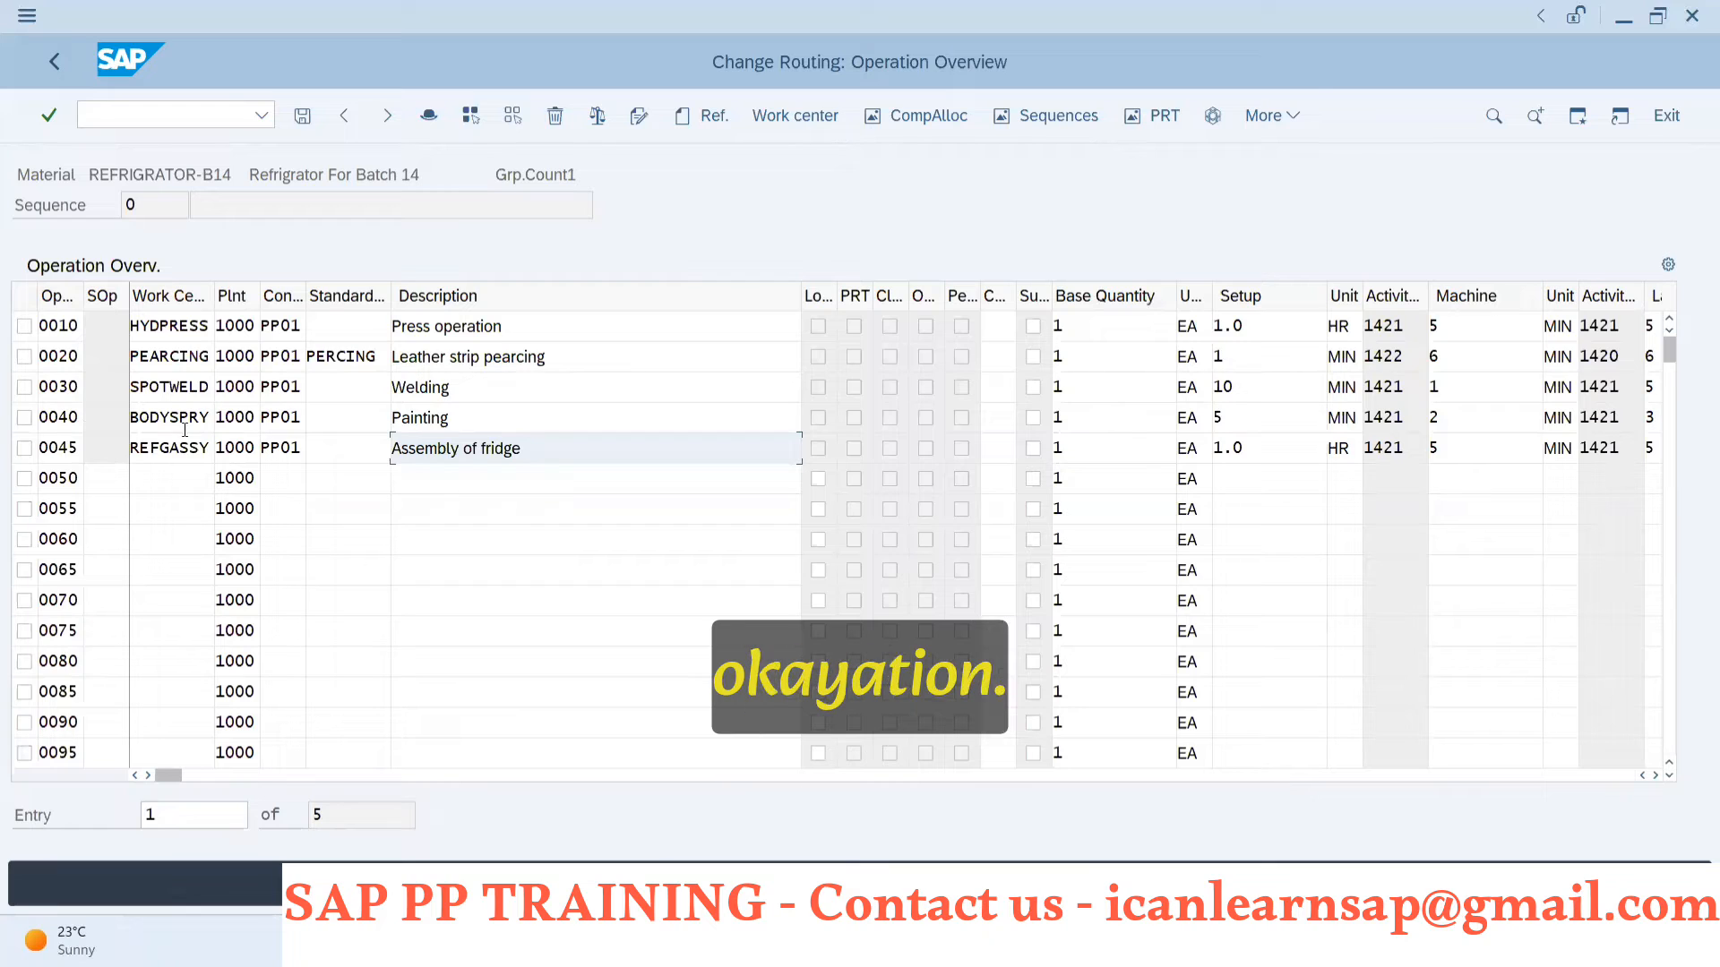
pyautogui.click(24, 448)
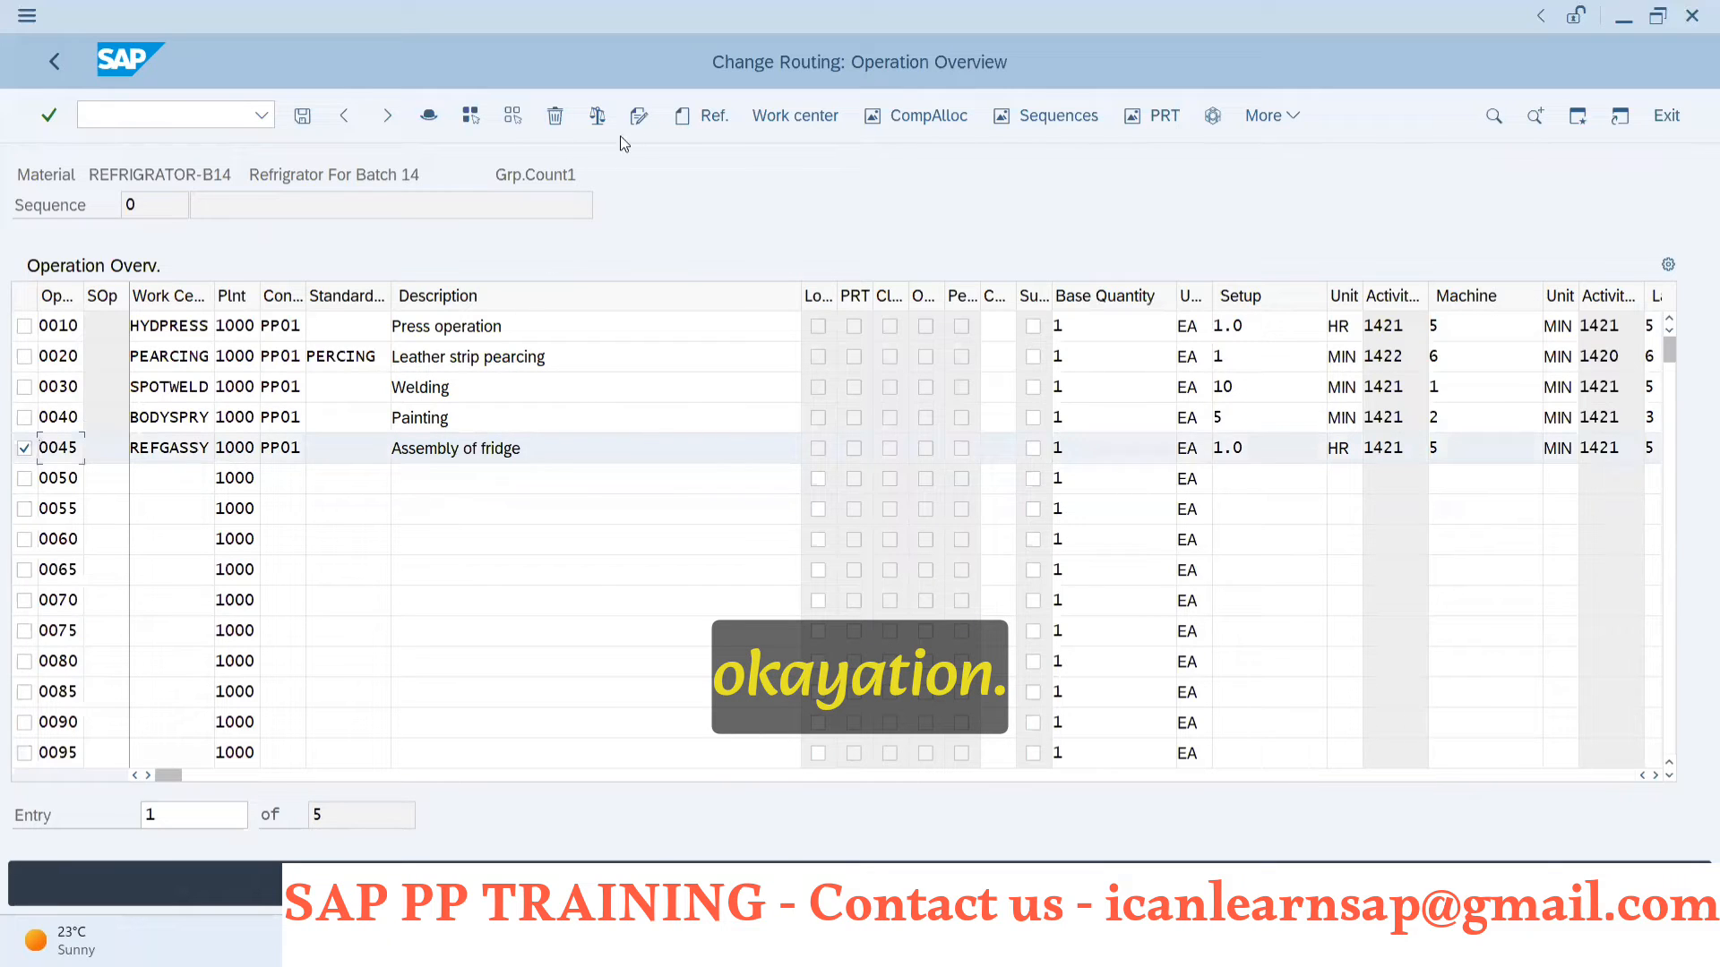
pyautogui.click(924, 121)
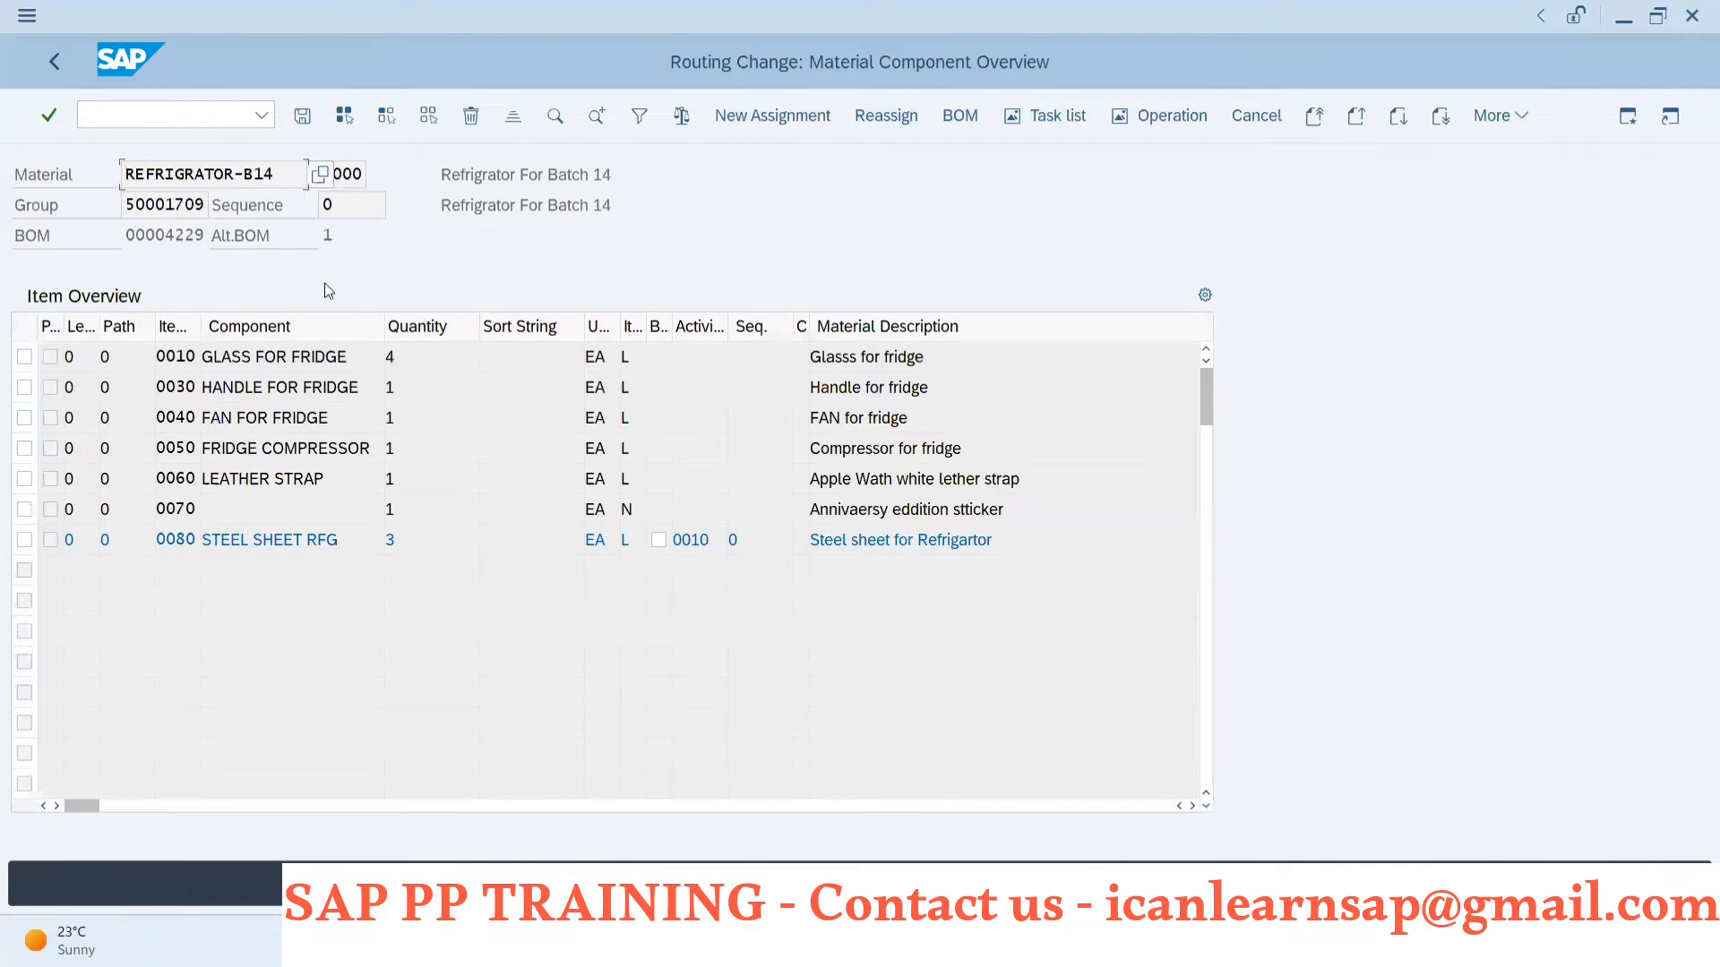
pyautogui.click(24, 357)
pyautogui.click(25, 387)
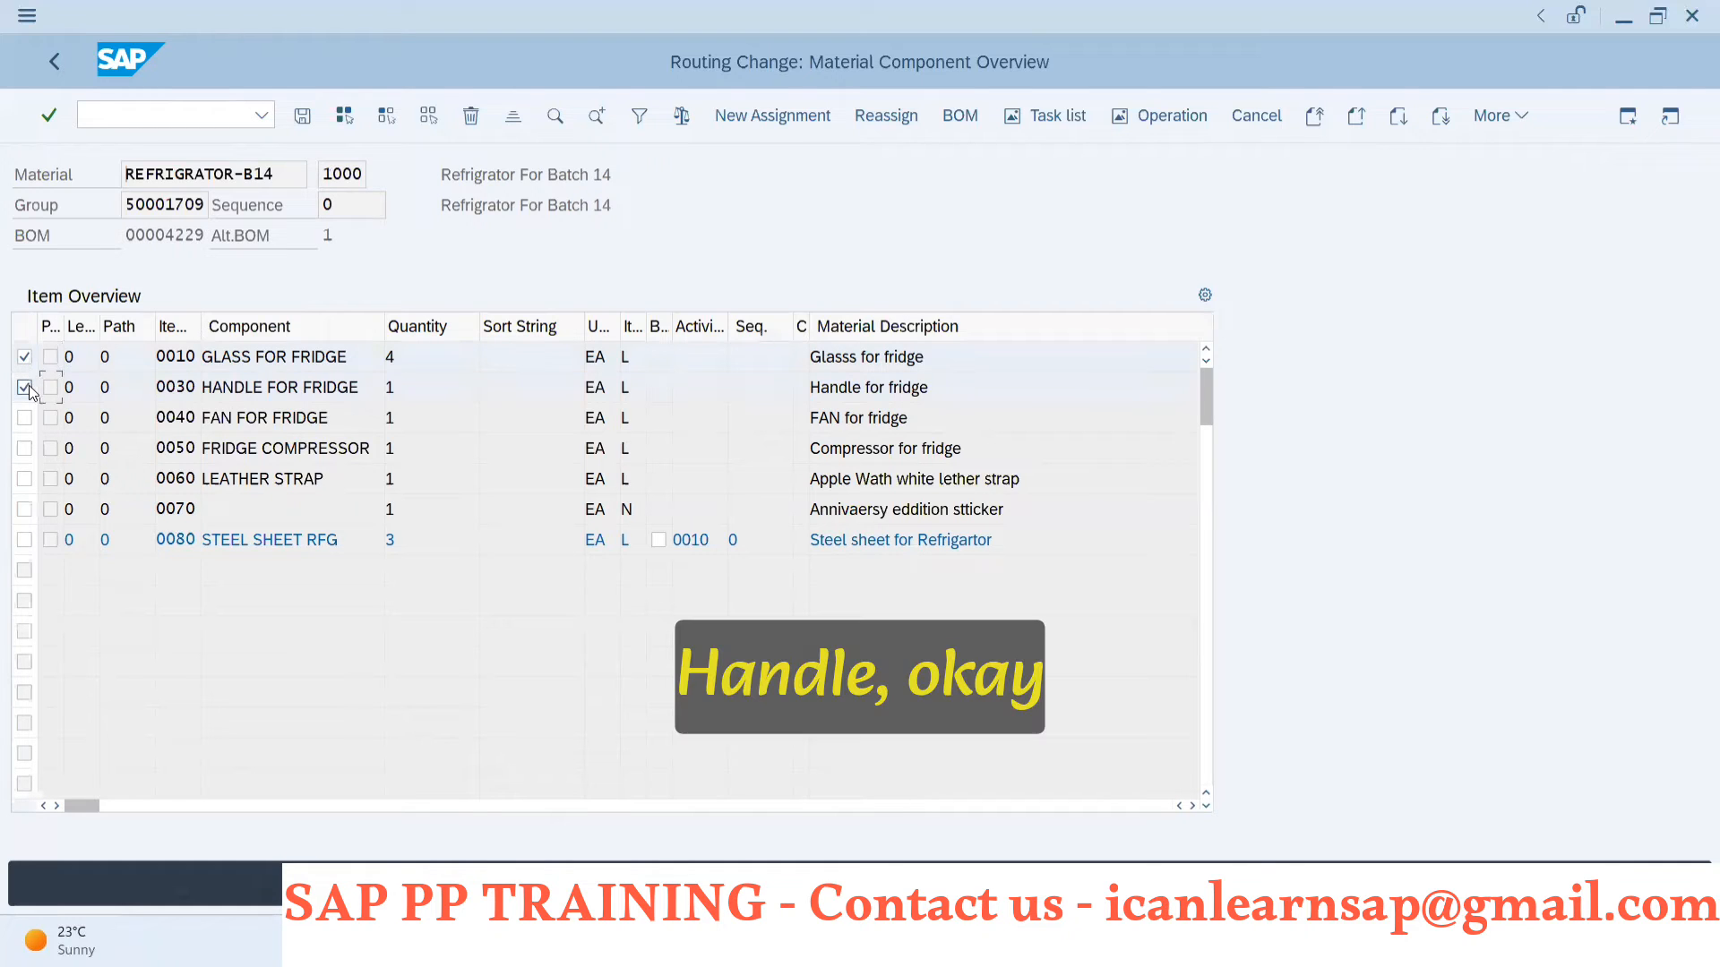
pyautogui.click(26, 417)
pyautogui.click(27, 480)
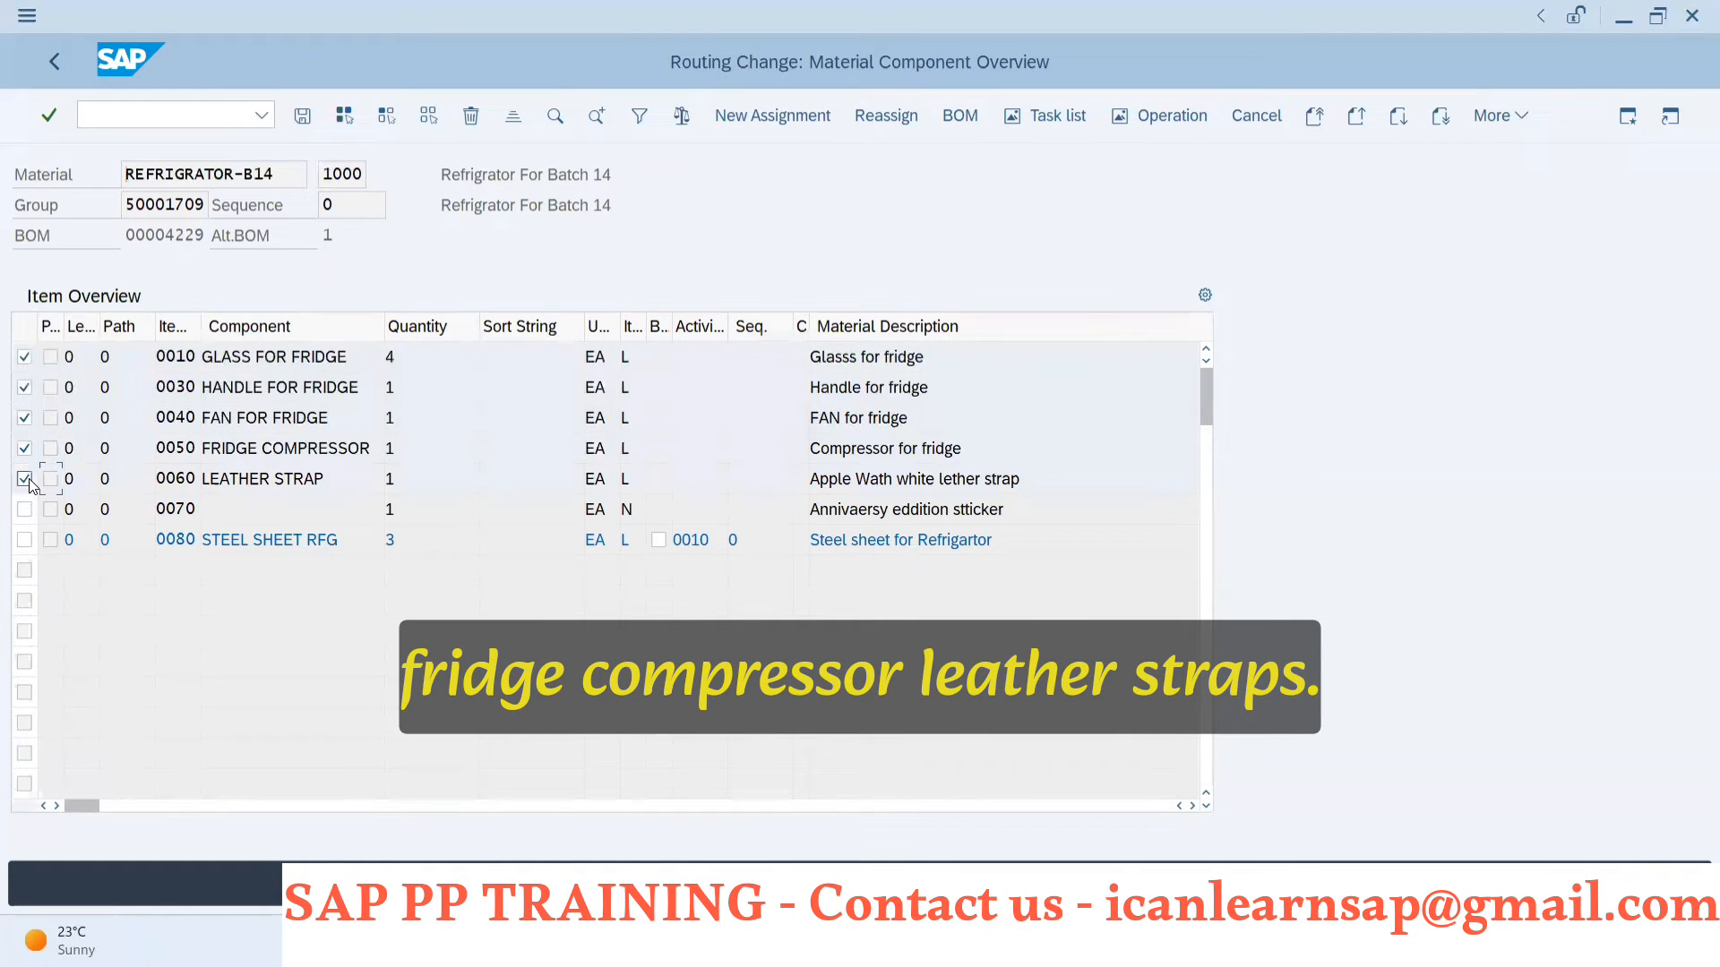
pyautogui.click(25, 509)
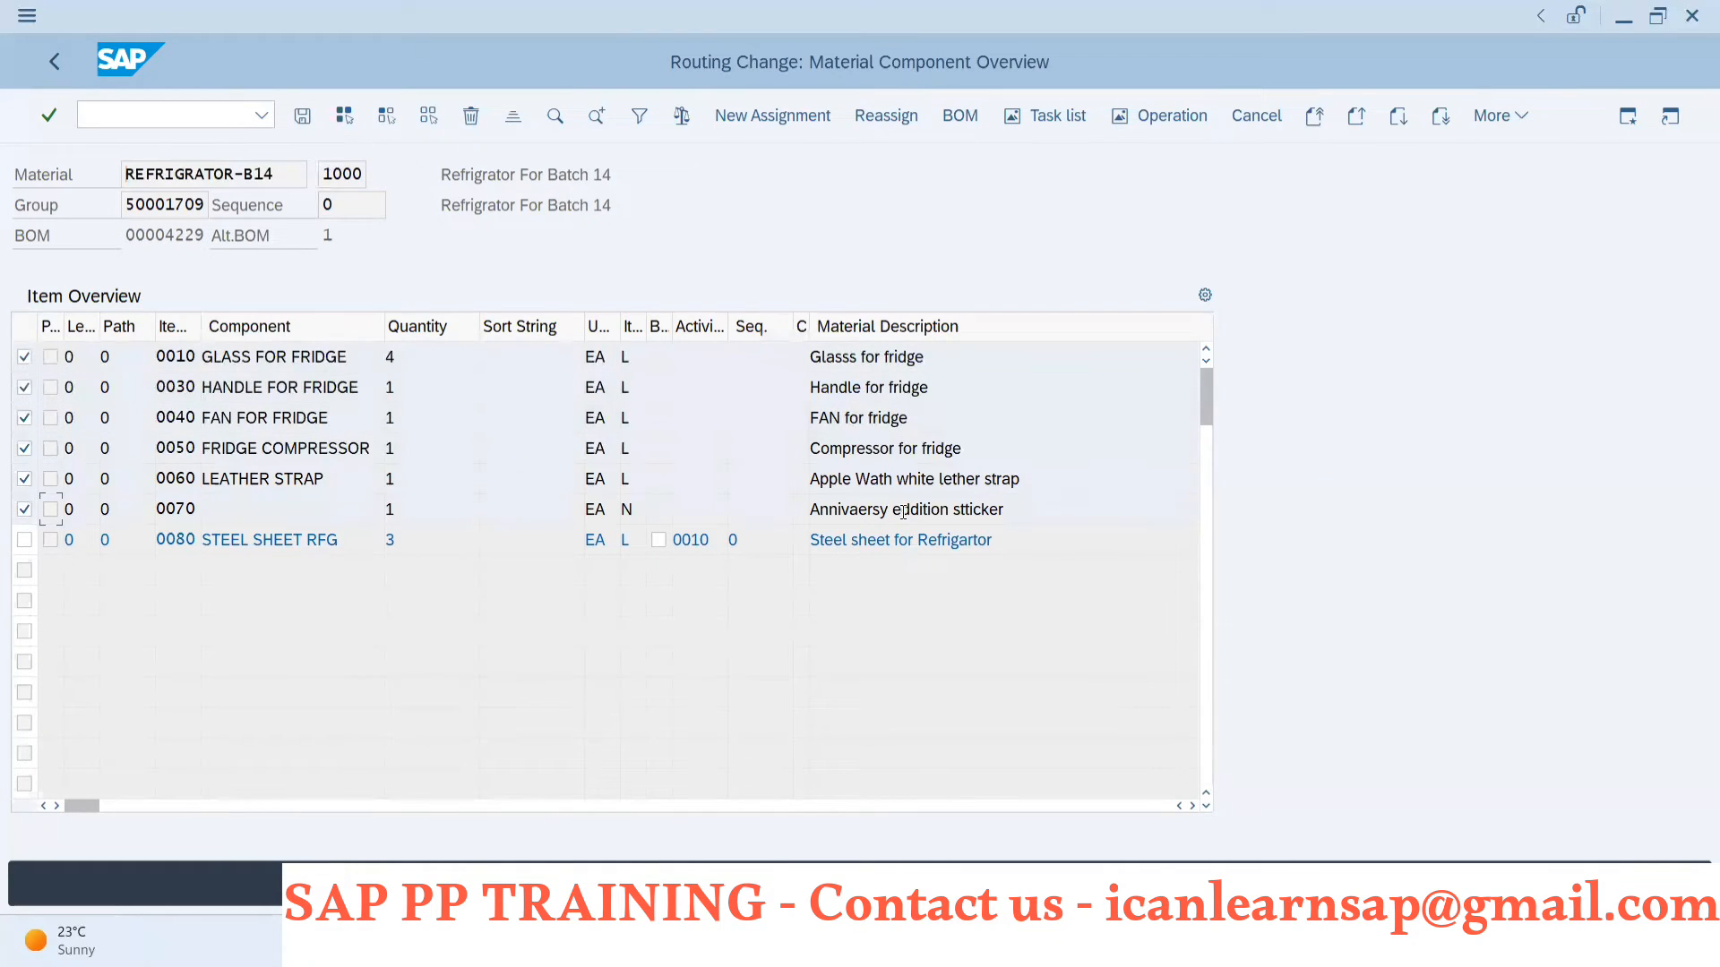
pyautogui.click(795, 121)
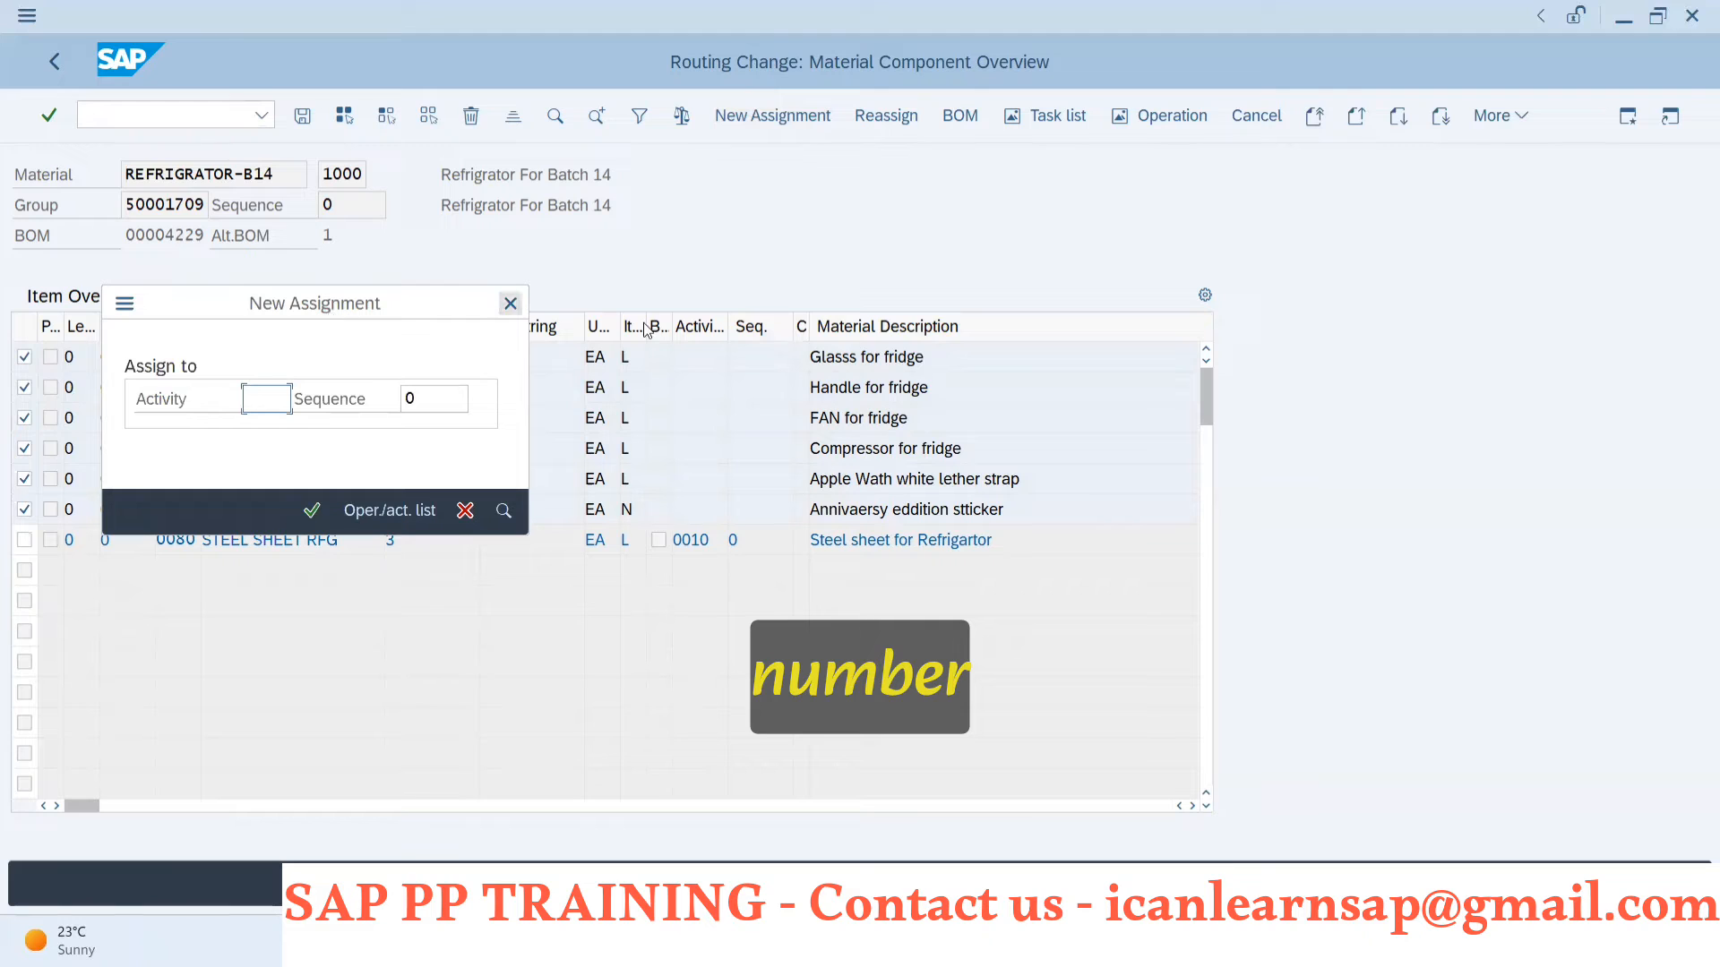
pyautogui.click(510, 305)
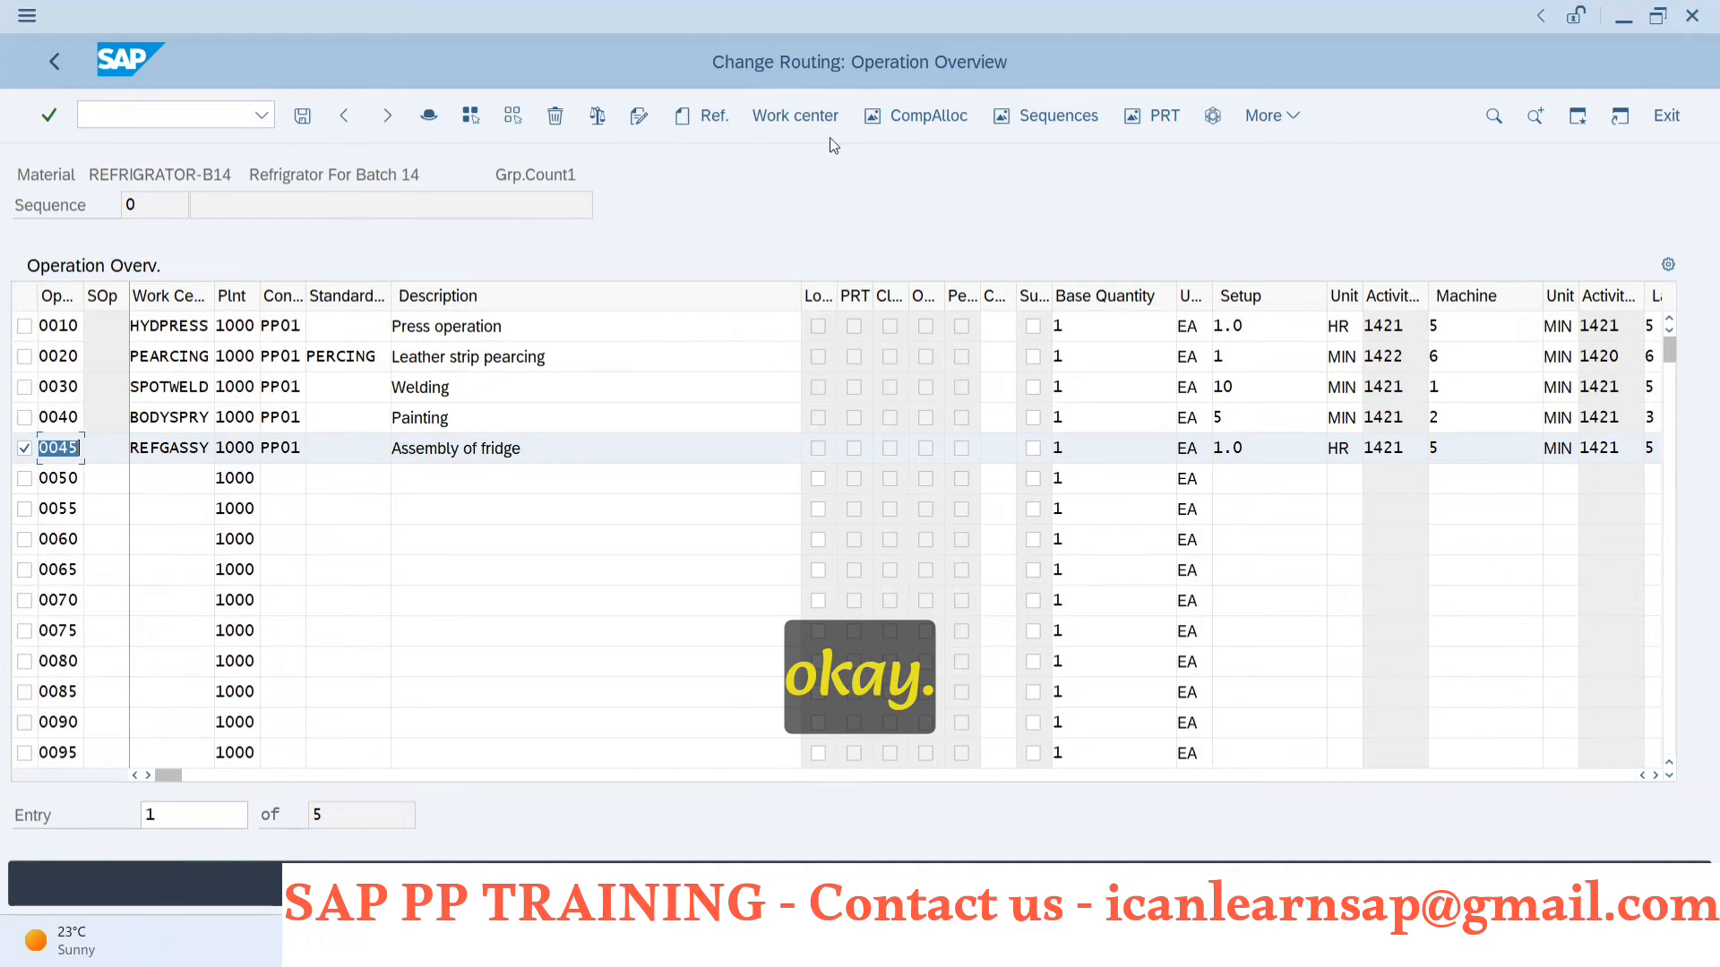
# - Assign component items 0010 and 0030 through 0070 to operation 0045, sequence 0, and save the routing
pyautogui.click(937, 107)
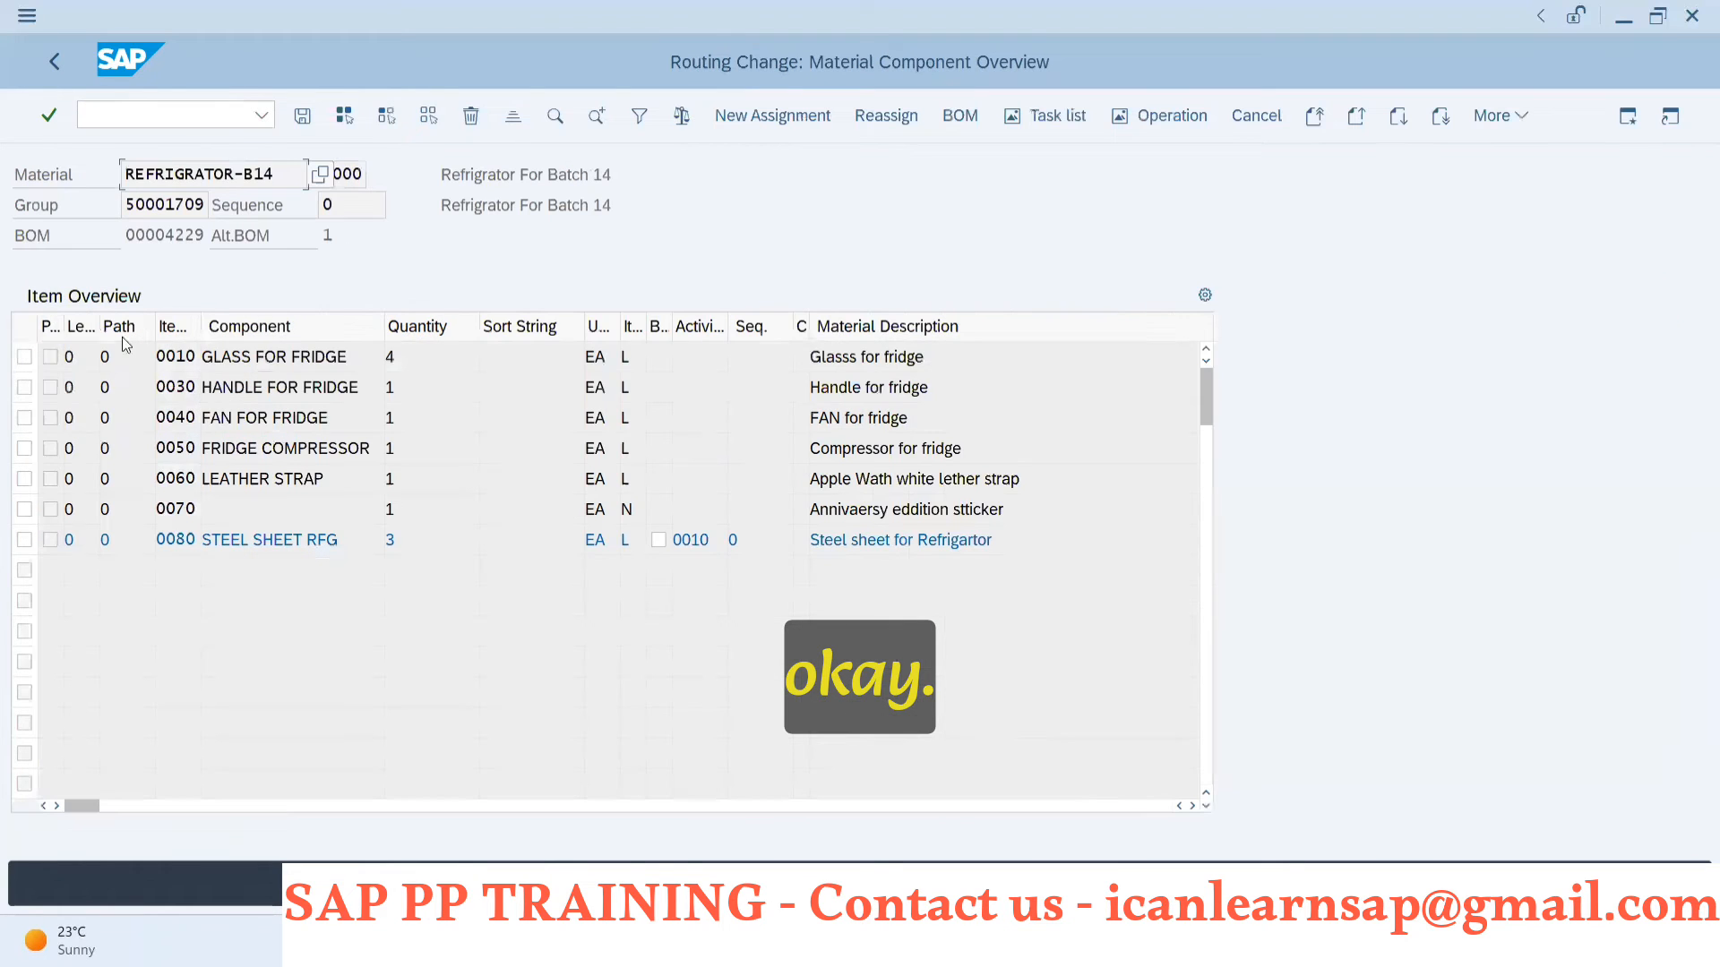
pyautogui.click(24, 356)
pyautogui.click(25, 387)
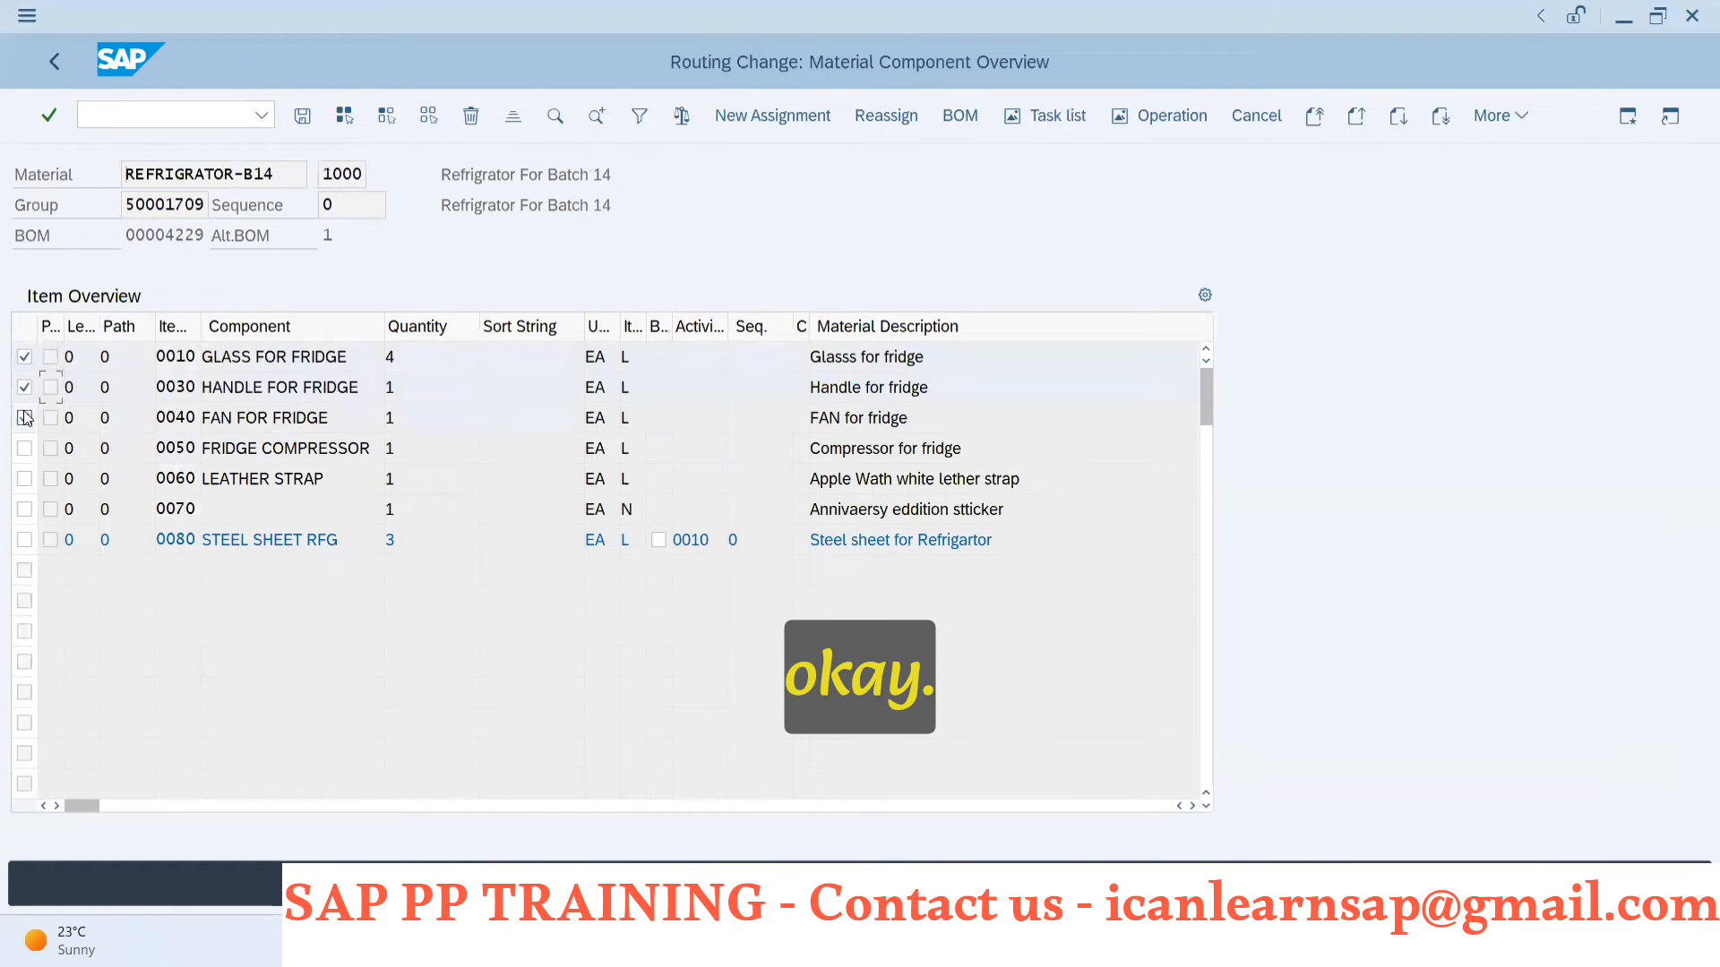
pyautogui.click(24, 418)
pyautogui.click(24, 448)
pyautogui.click(24, 478)
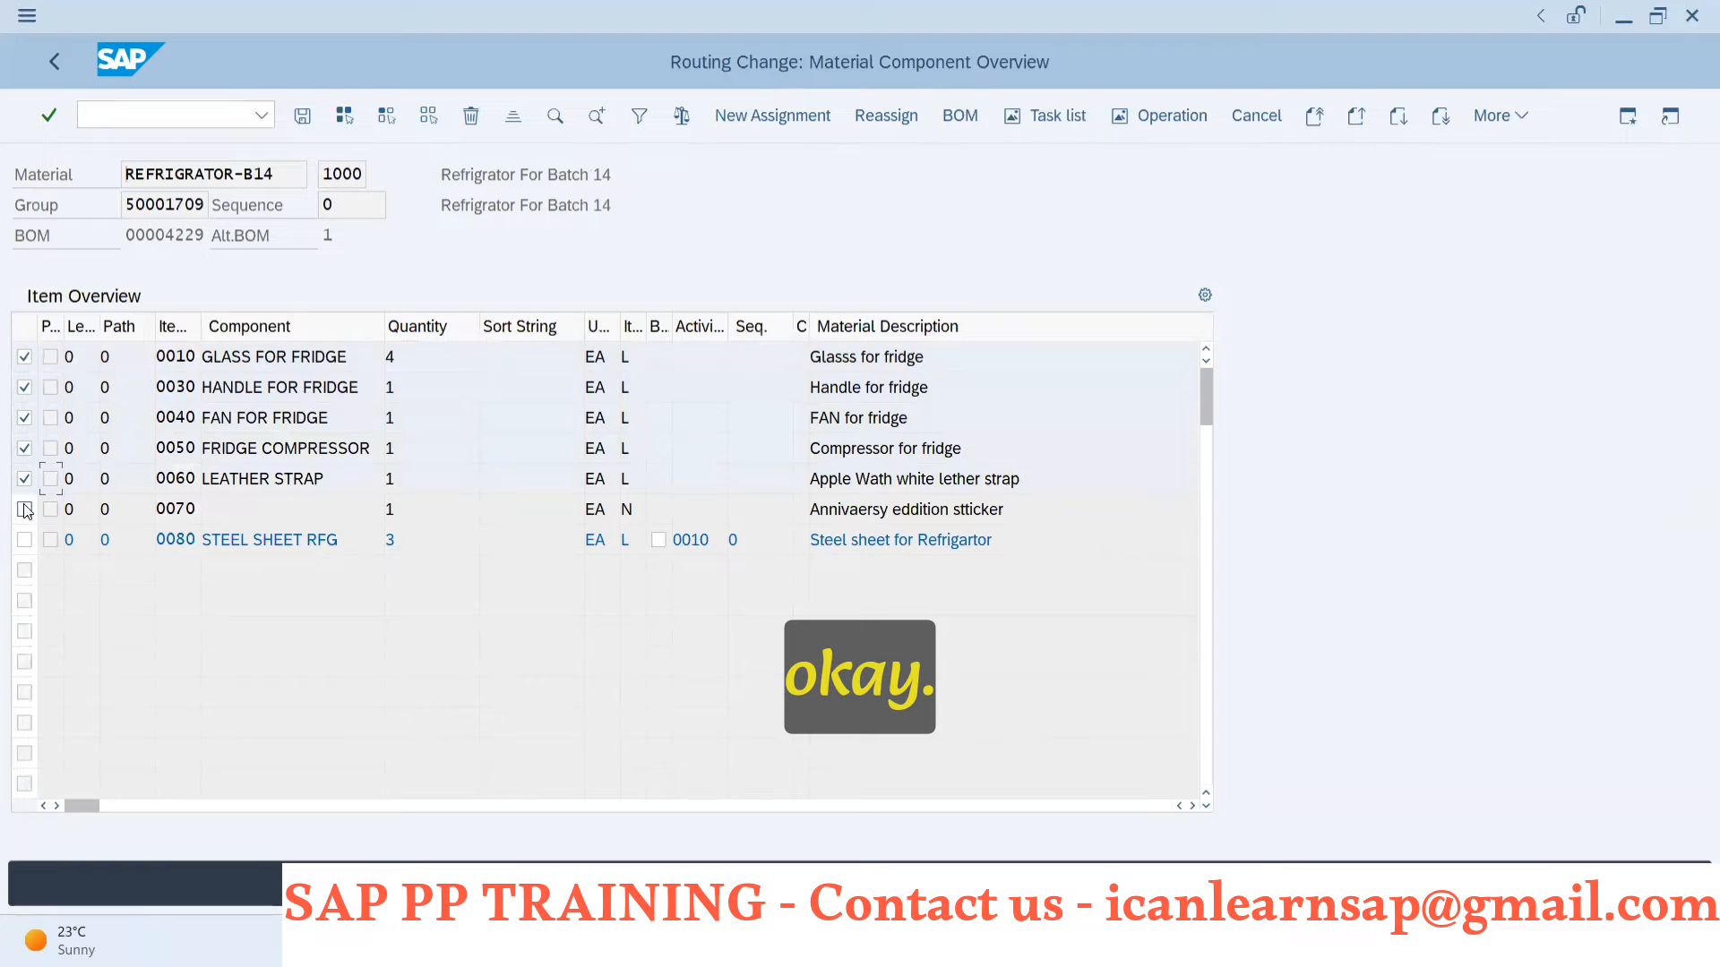
pyautogui.click(24, 509)
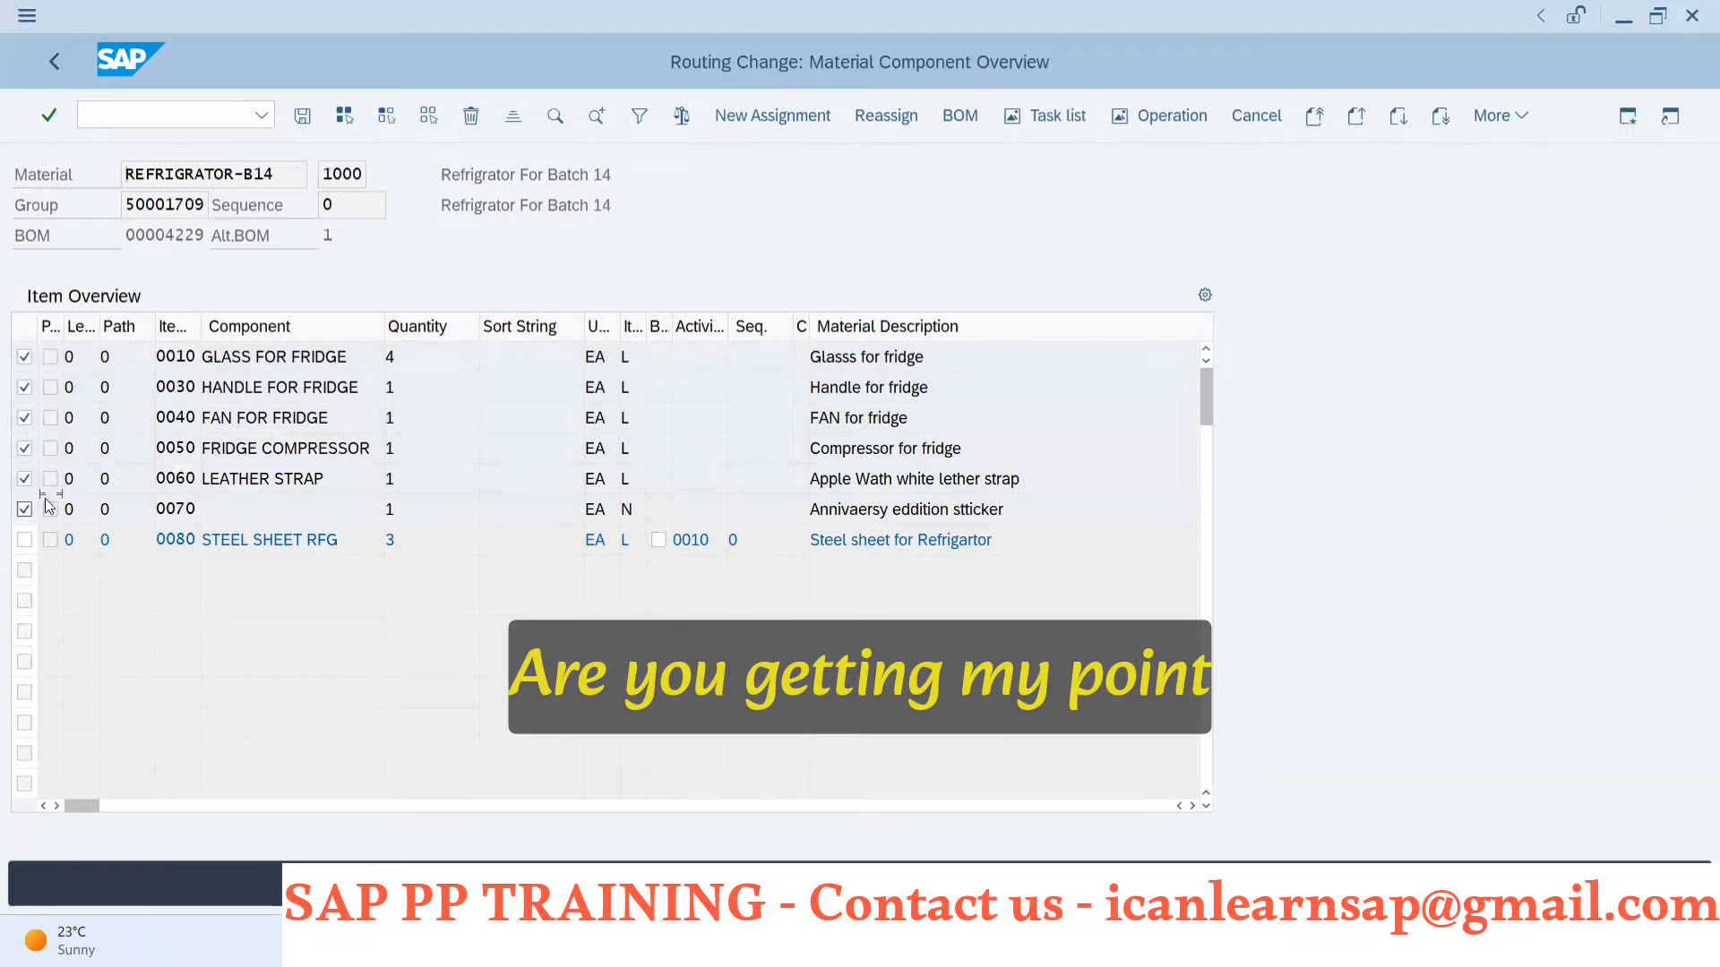
pyautogui.click(776, 114)
pyautogui.write('0045')
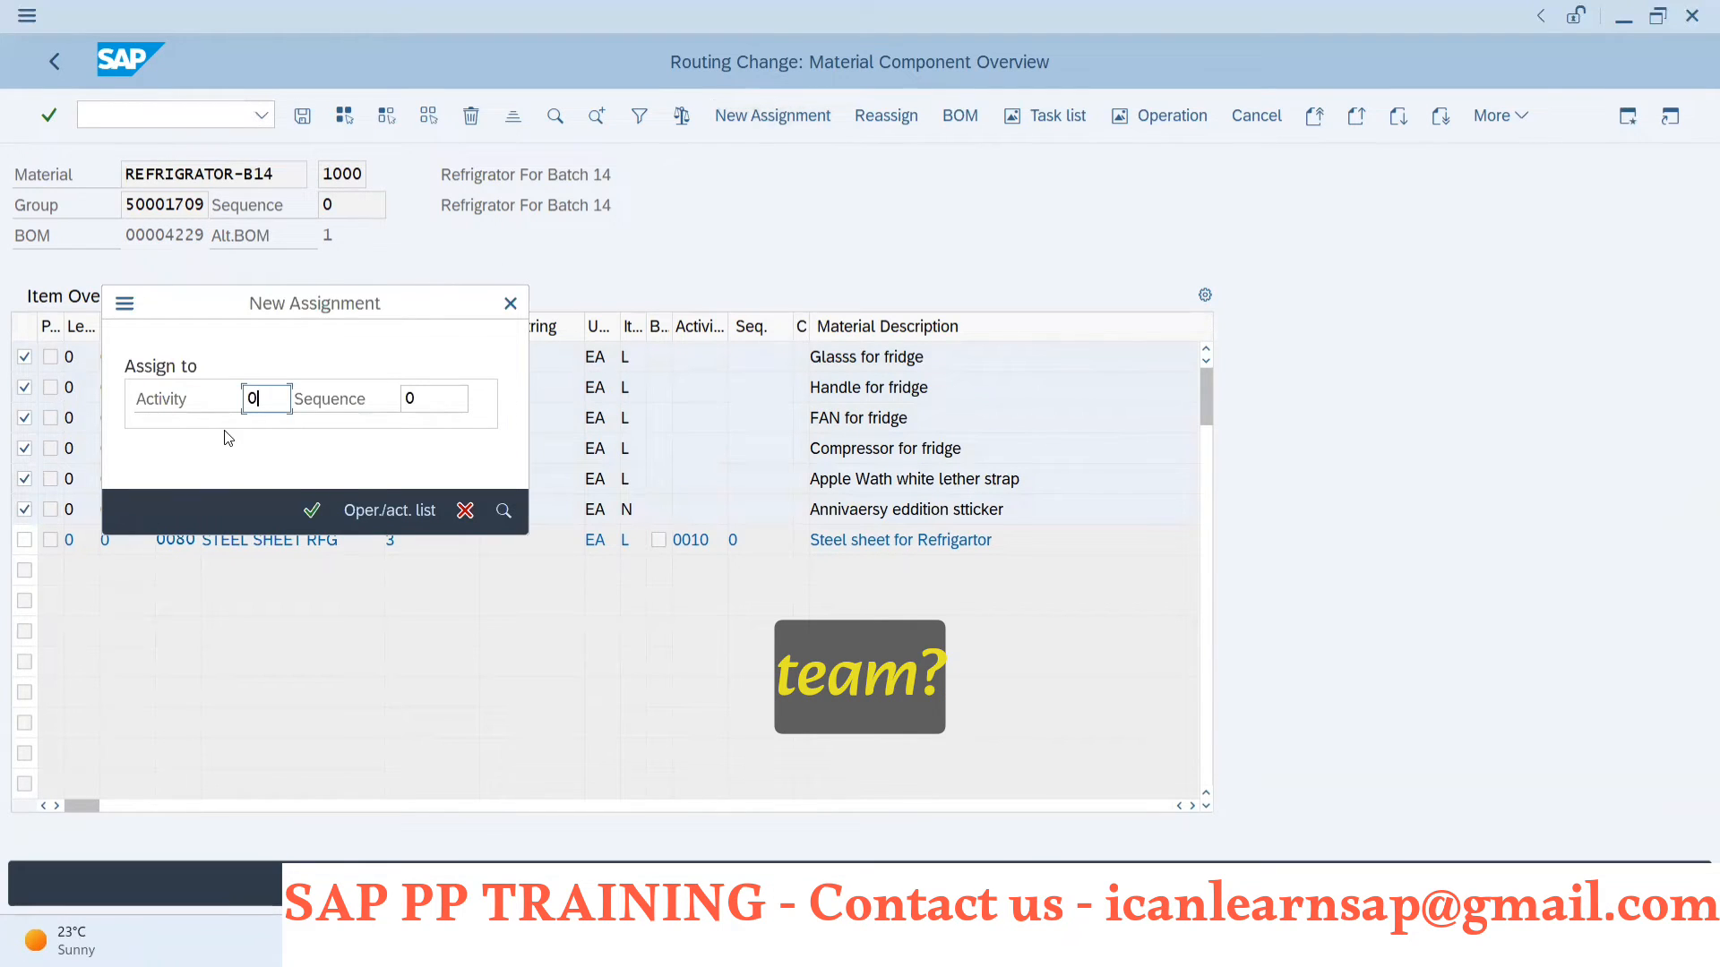
pyautogui.click(311, 510)
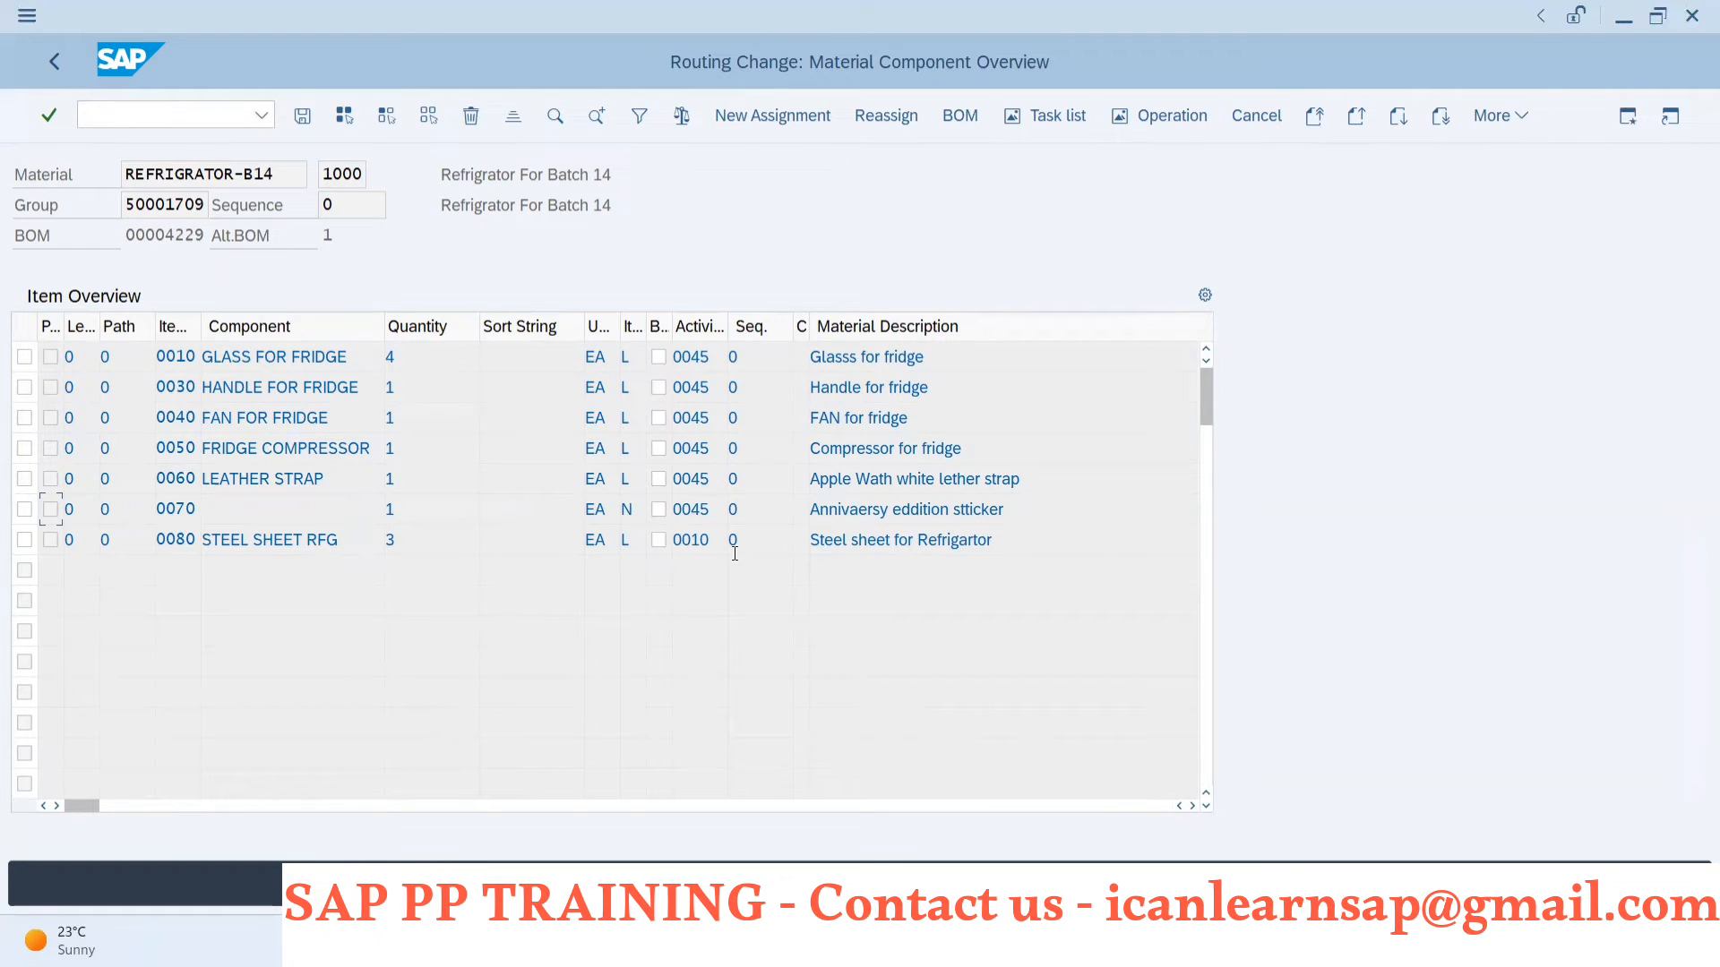
pyautogui.press('F3')
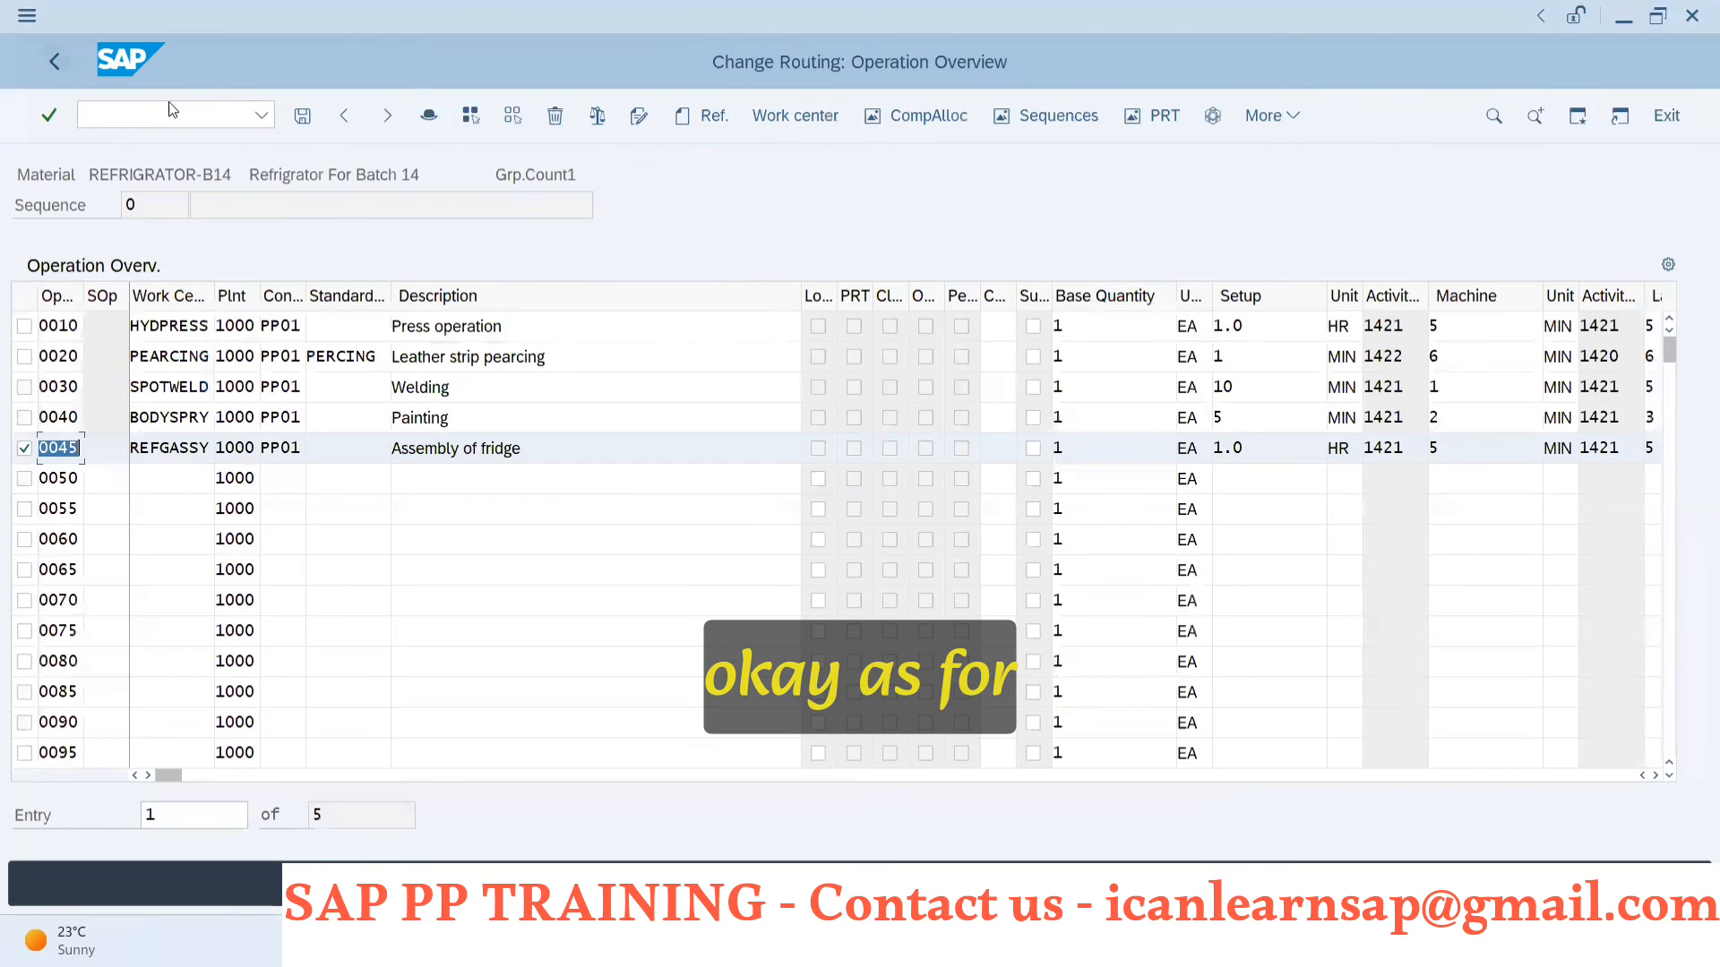
pyautogui.click(301, 121)
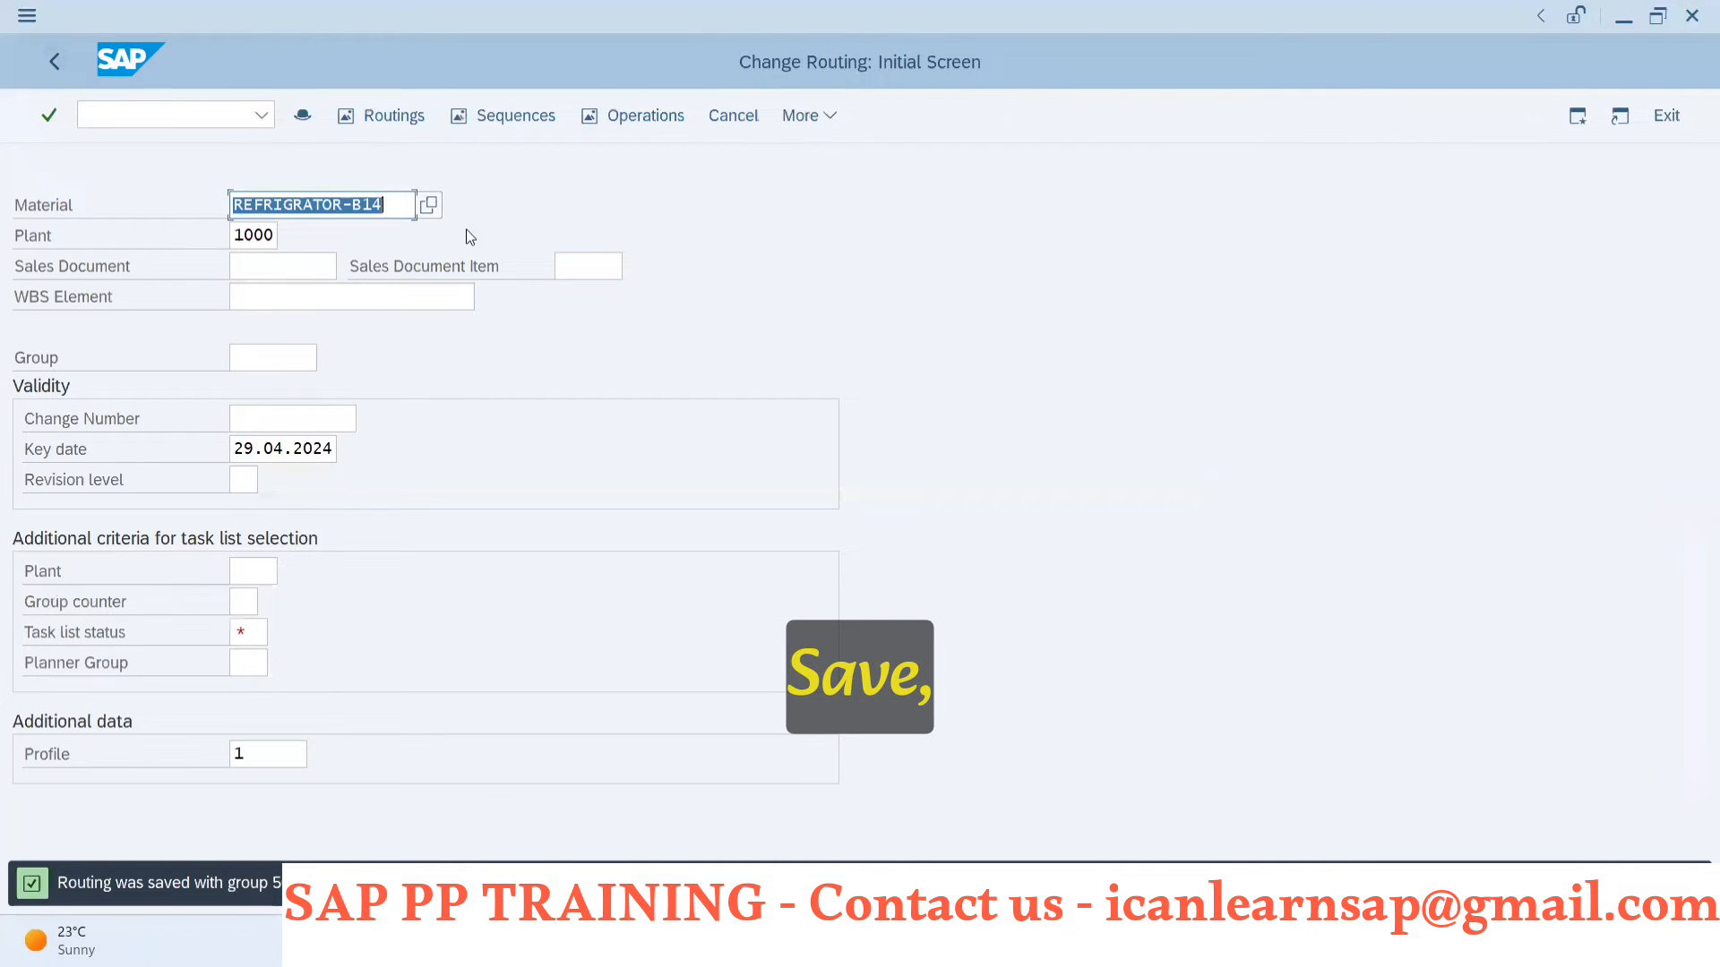
# - Reopen the REFRIGRATOR-B14 routing with task list status 4 and review its operations through the assembly of fridge
pyautogui.click(266, 207)
pyautogui.press('Return')
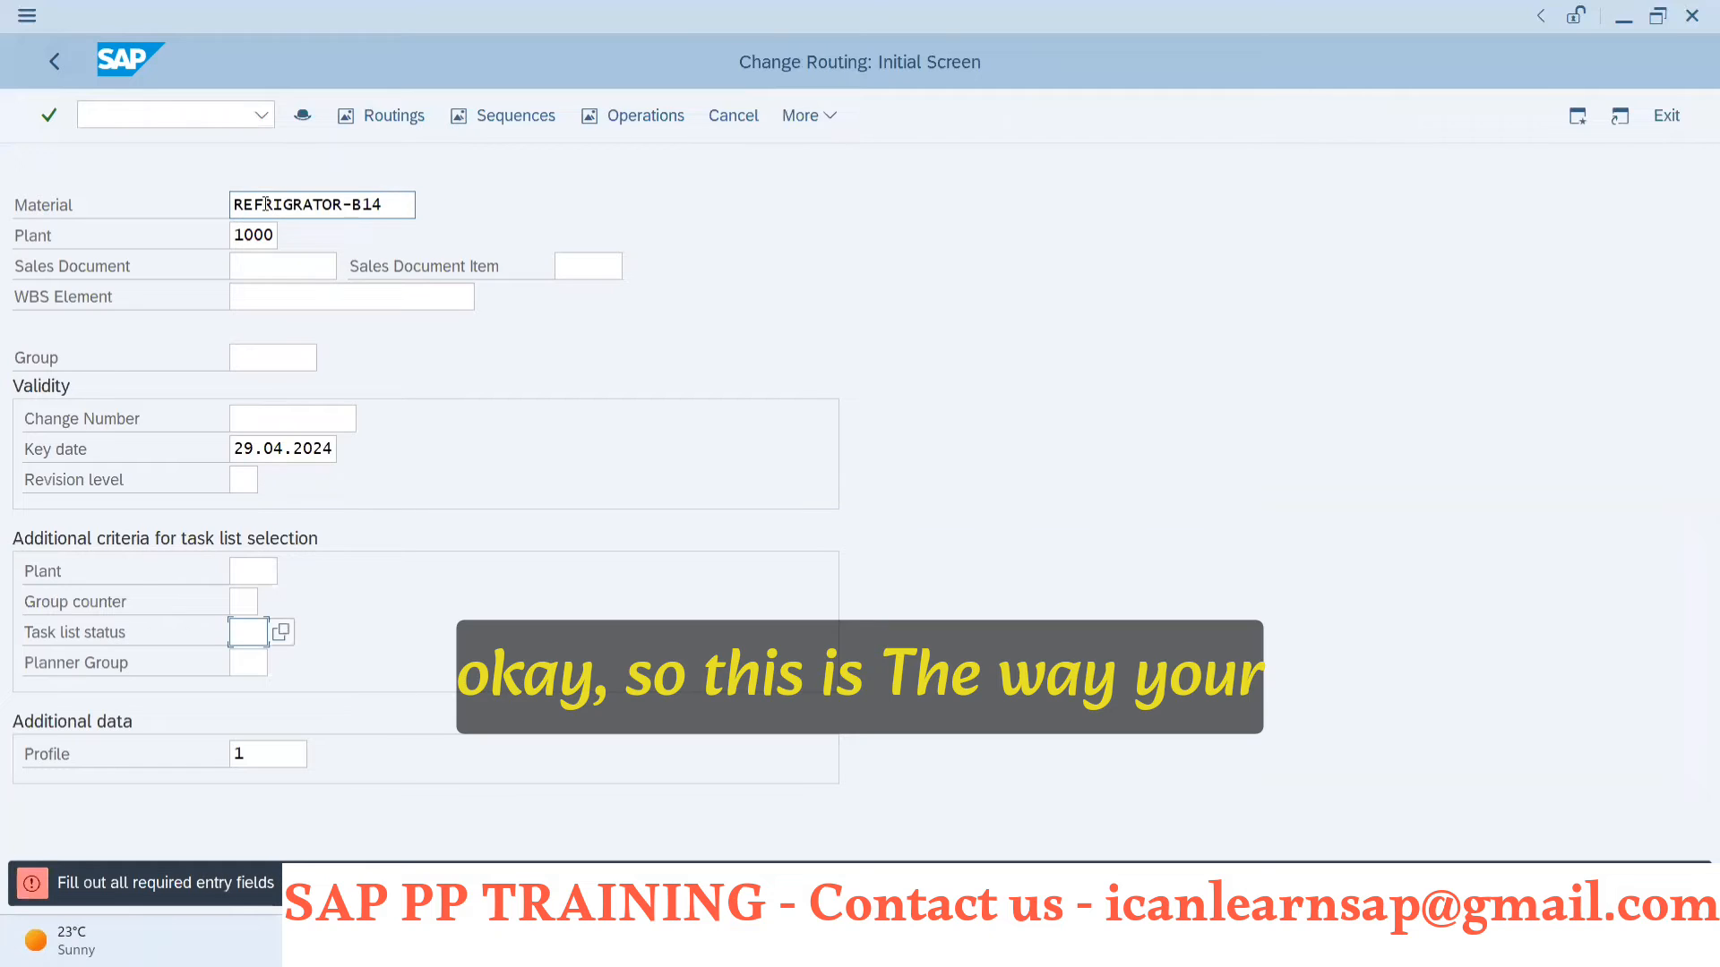
pyautogui.write('4')
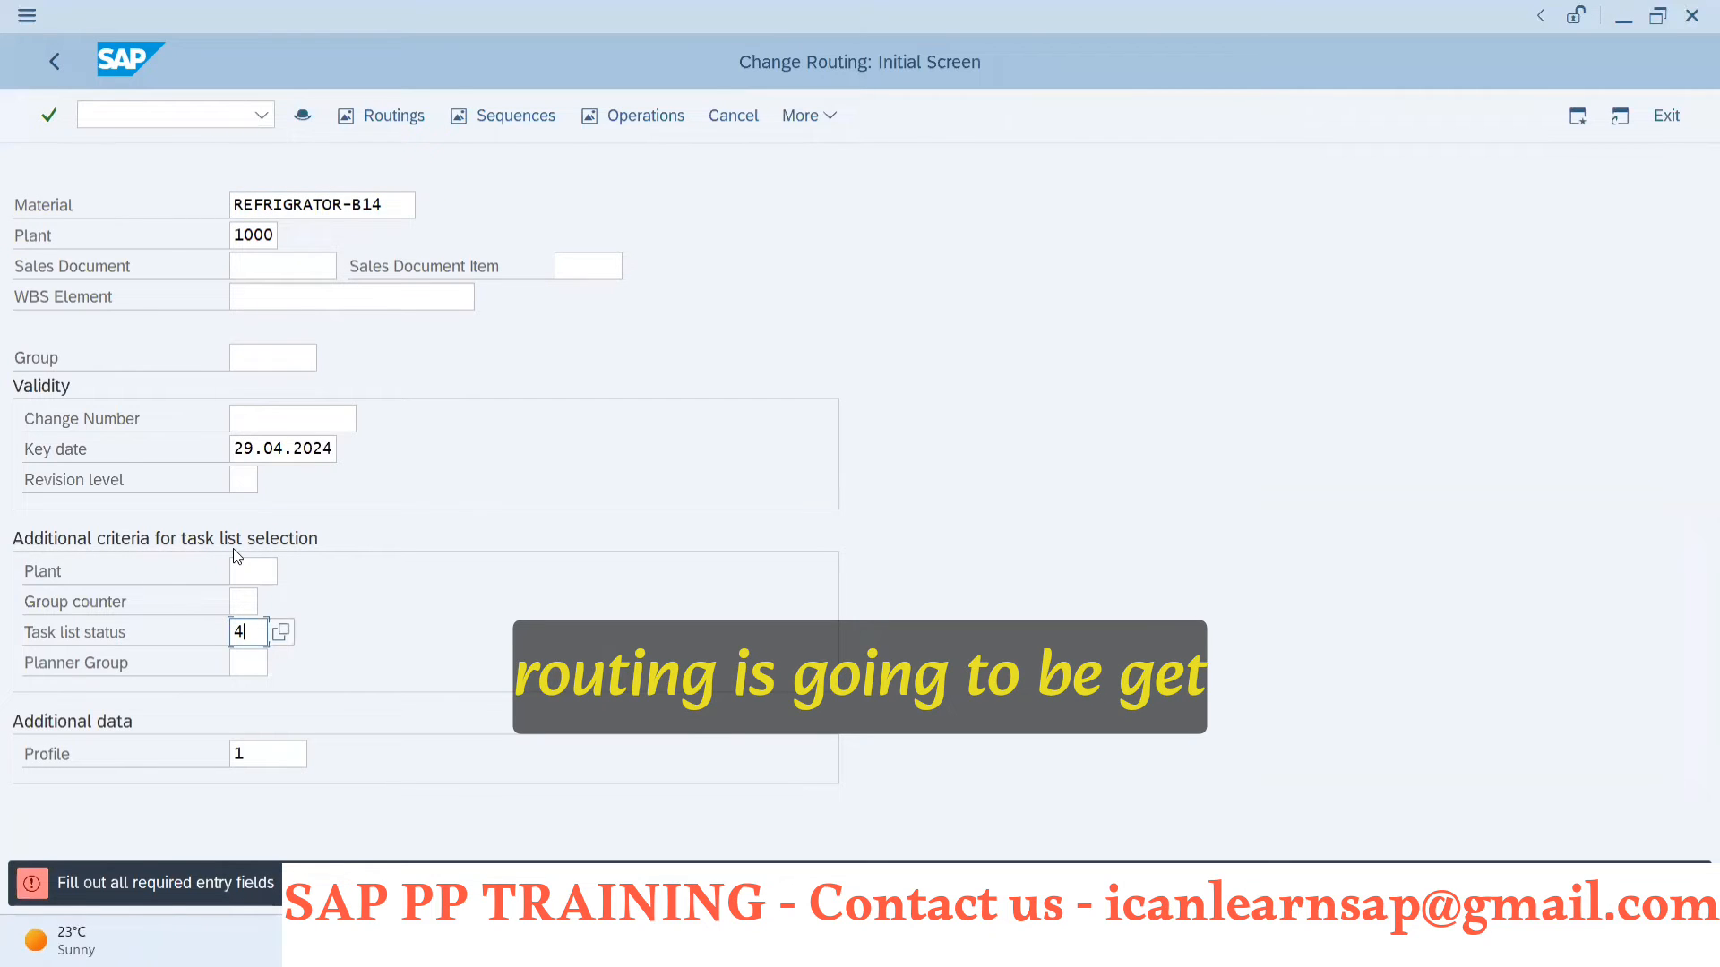
pyautogui.press('Return')
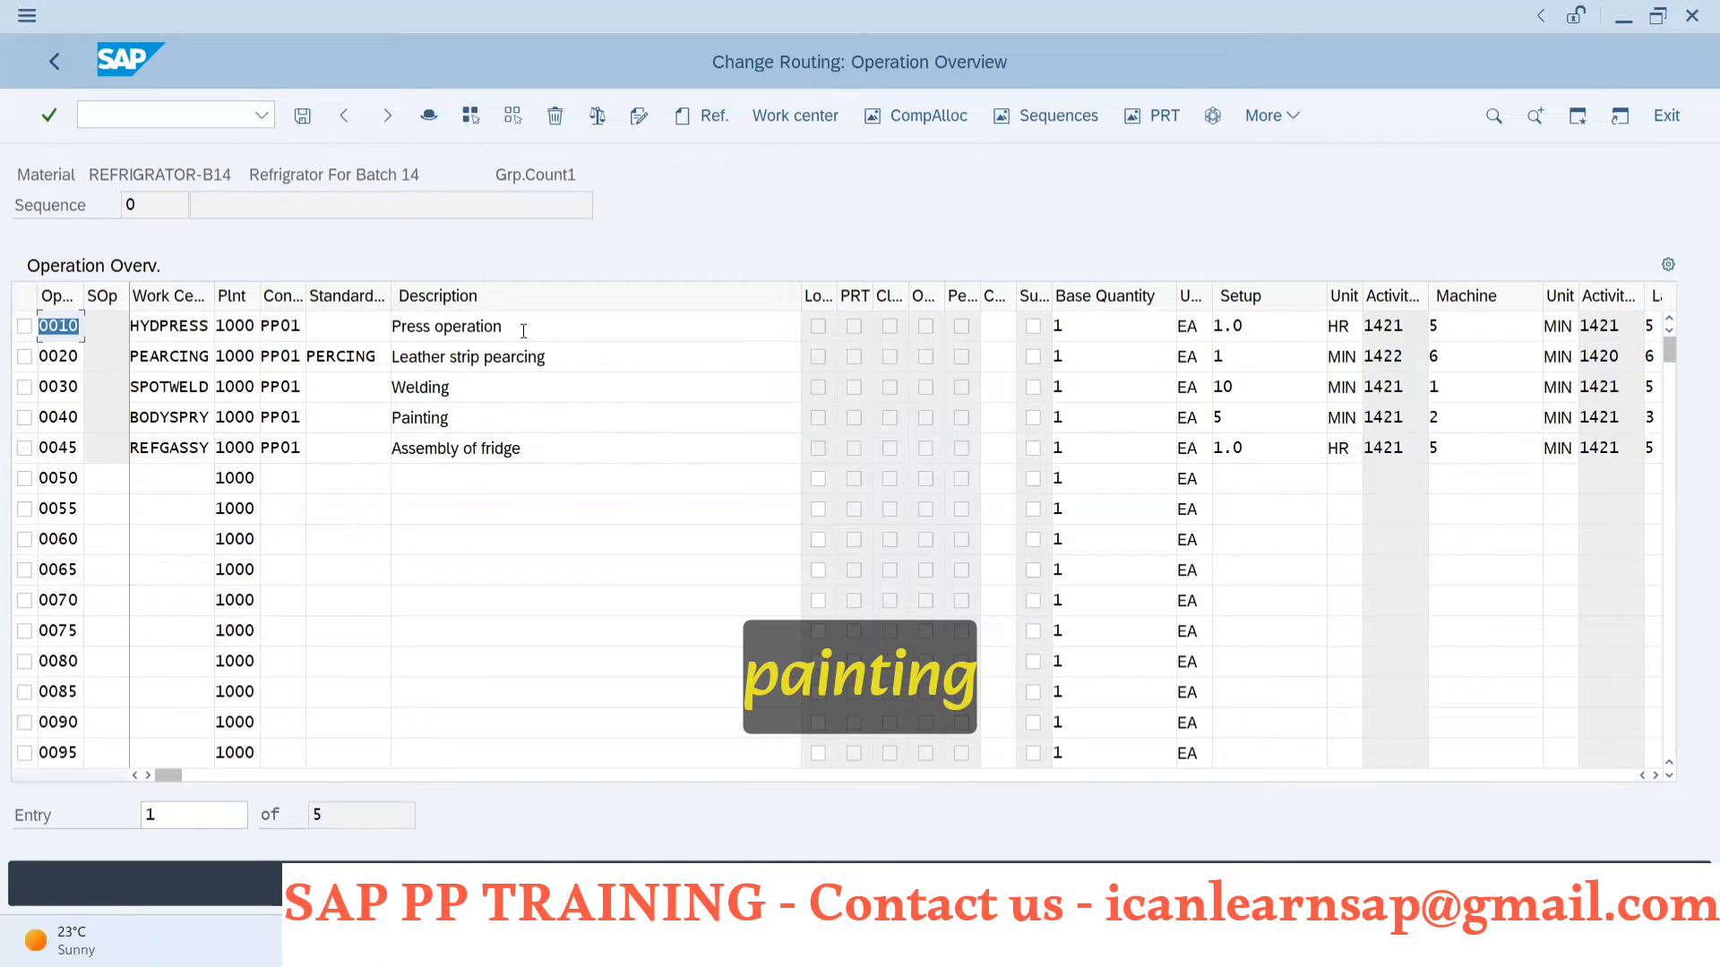
pyautogui.click(534, 453)
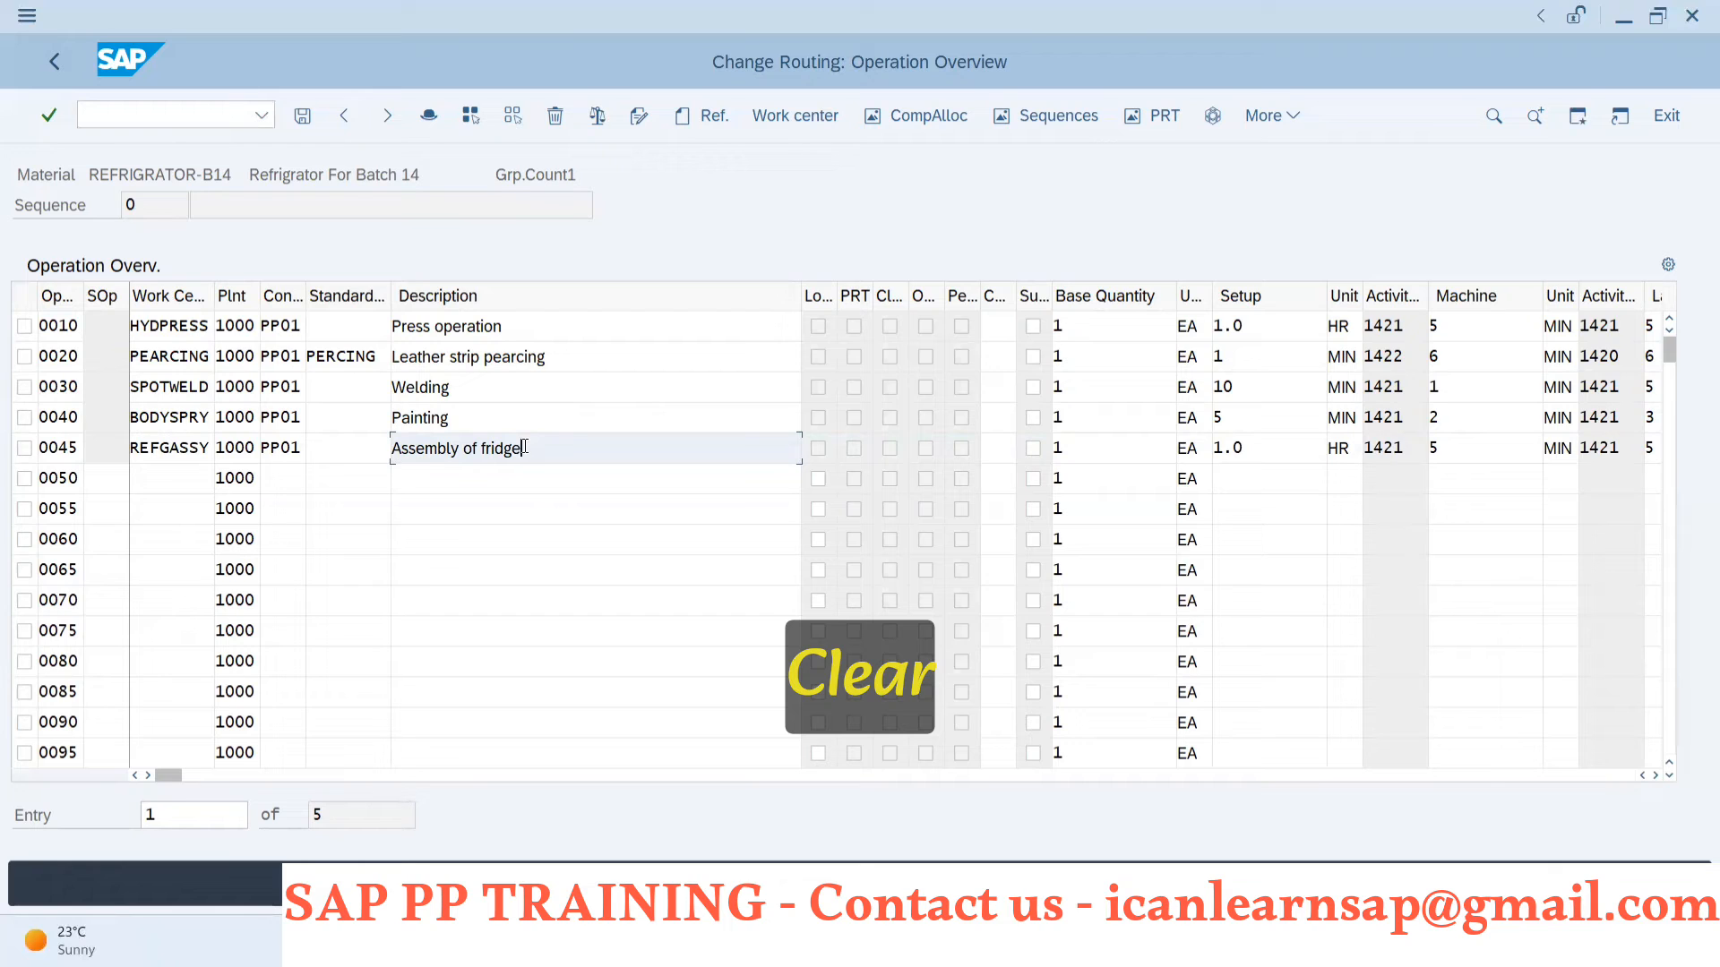
# - Switch to the PowerPoint presentation, view the Material Assignment slide, and return to the SAP routing
pyautogui.hotkey('alt', 'Tab')
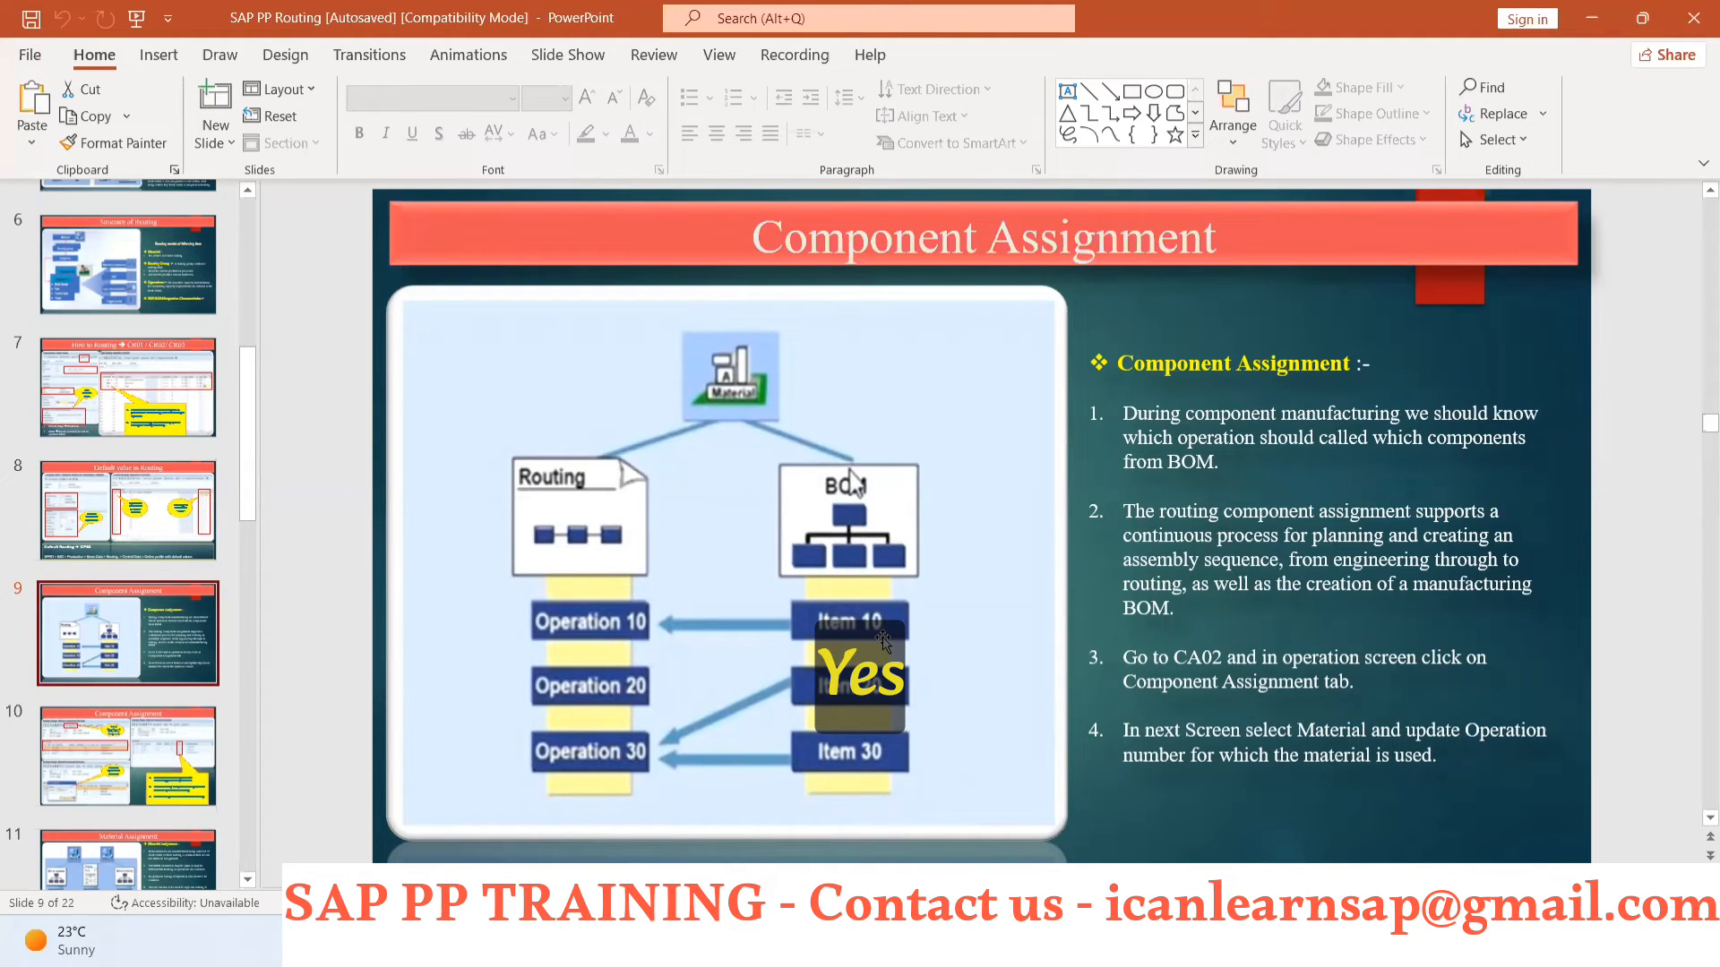
pyautogui.click(219, 751)
pyautogui.click(76, 860)
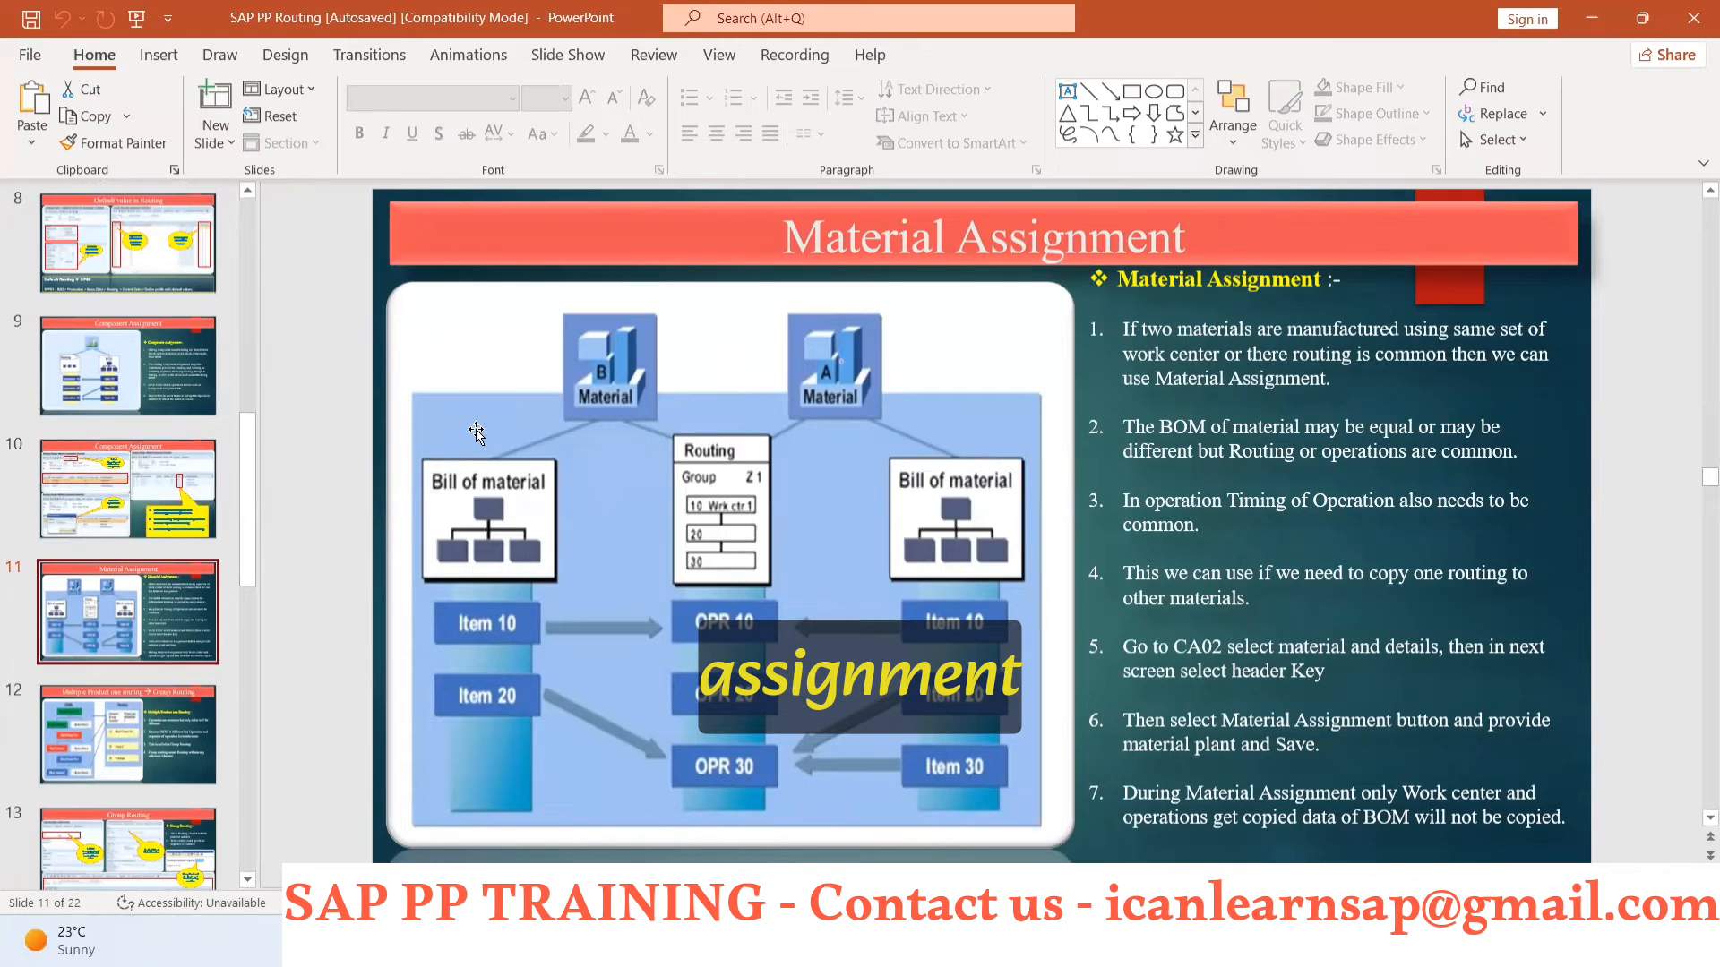
pyautogui.hotkey('alt', 'Tab')
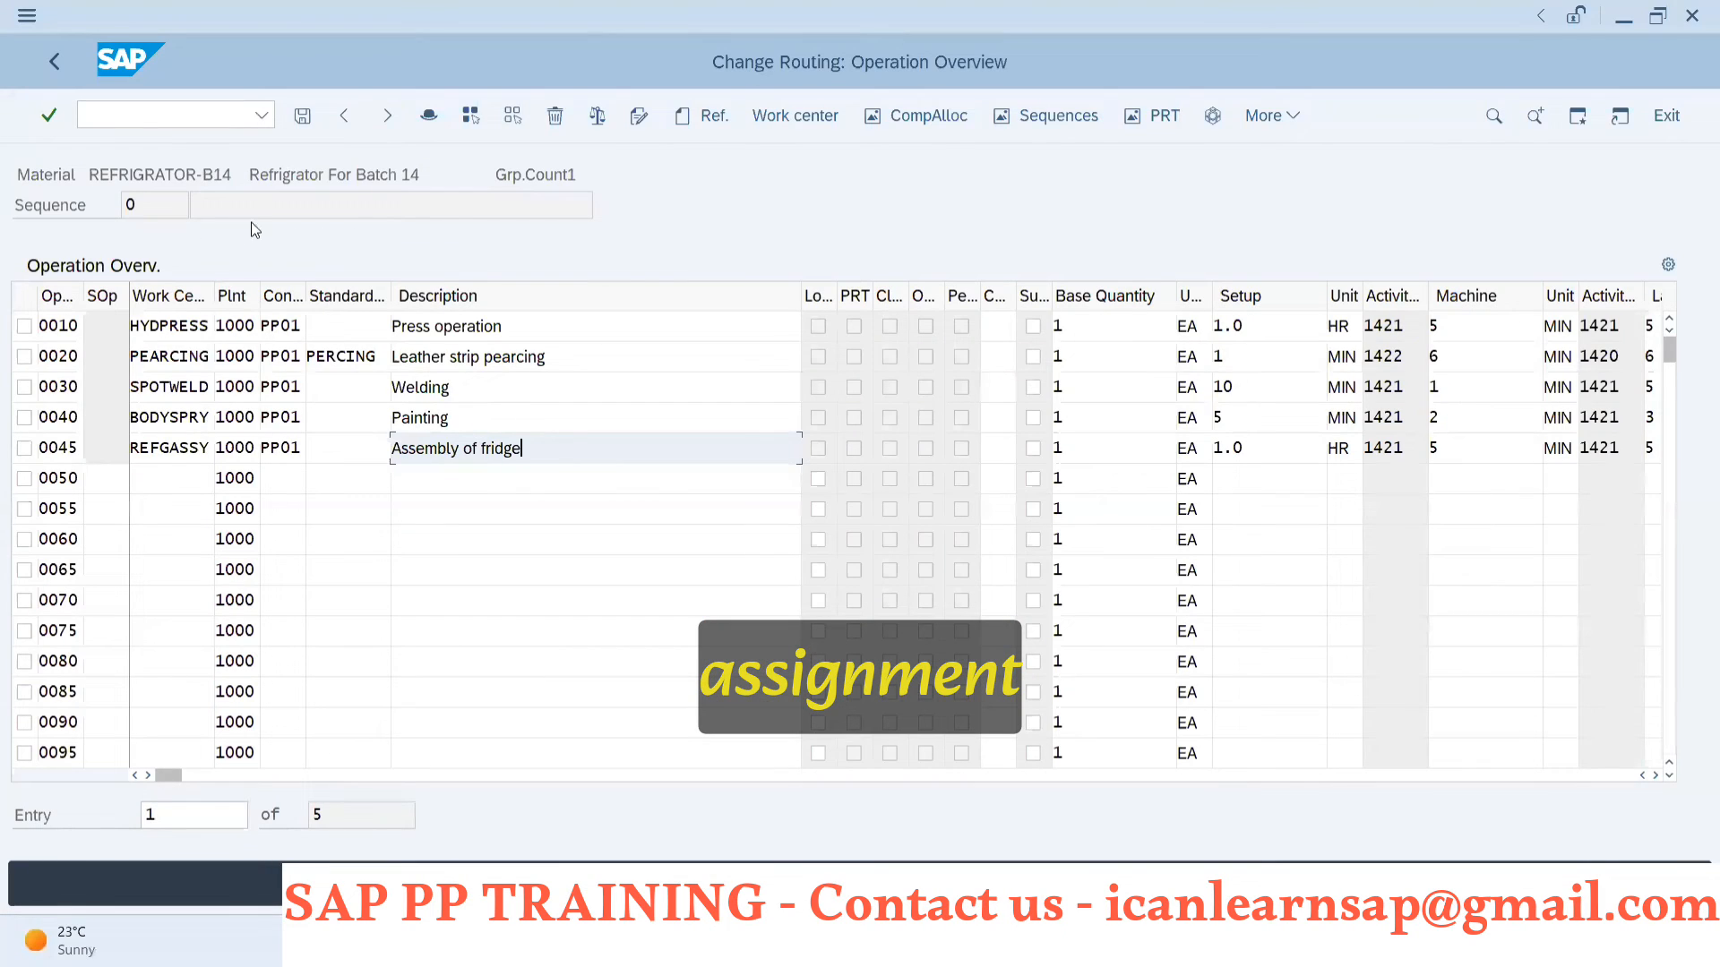
# - Open the header details of the REFRIGRATOR-B14 routing and examine its group number
pyautogui.moveTo(237, 179); pyautogui.dragTo(91, 190)
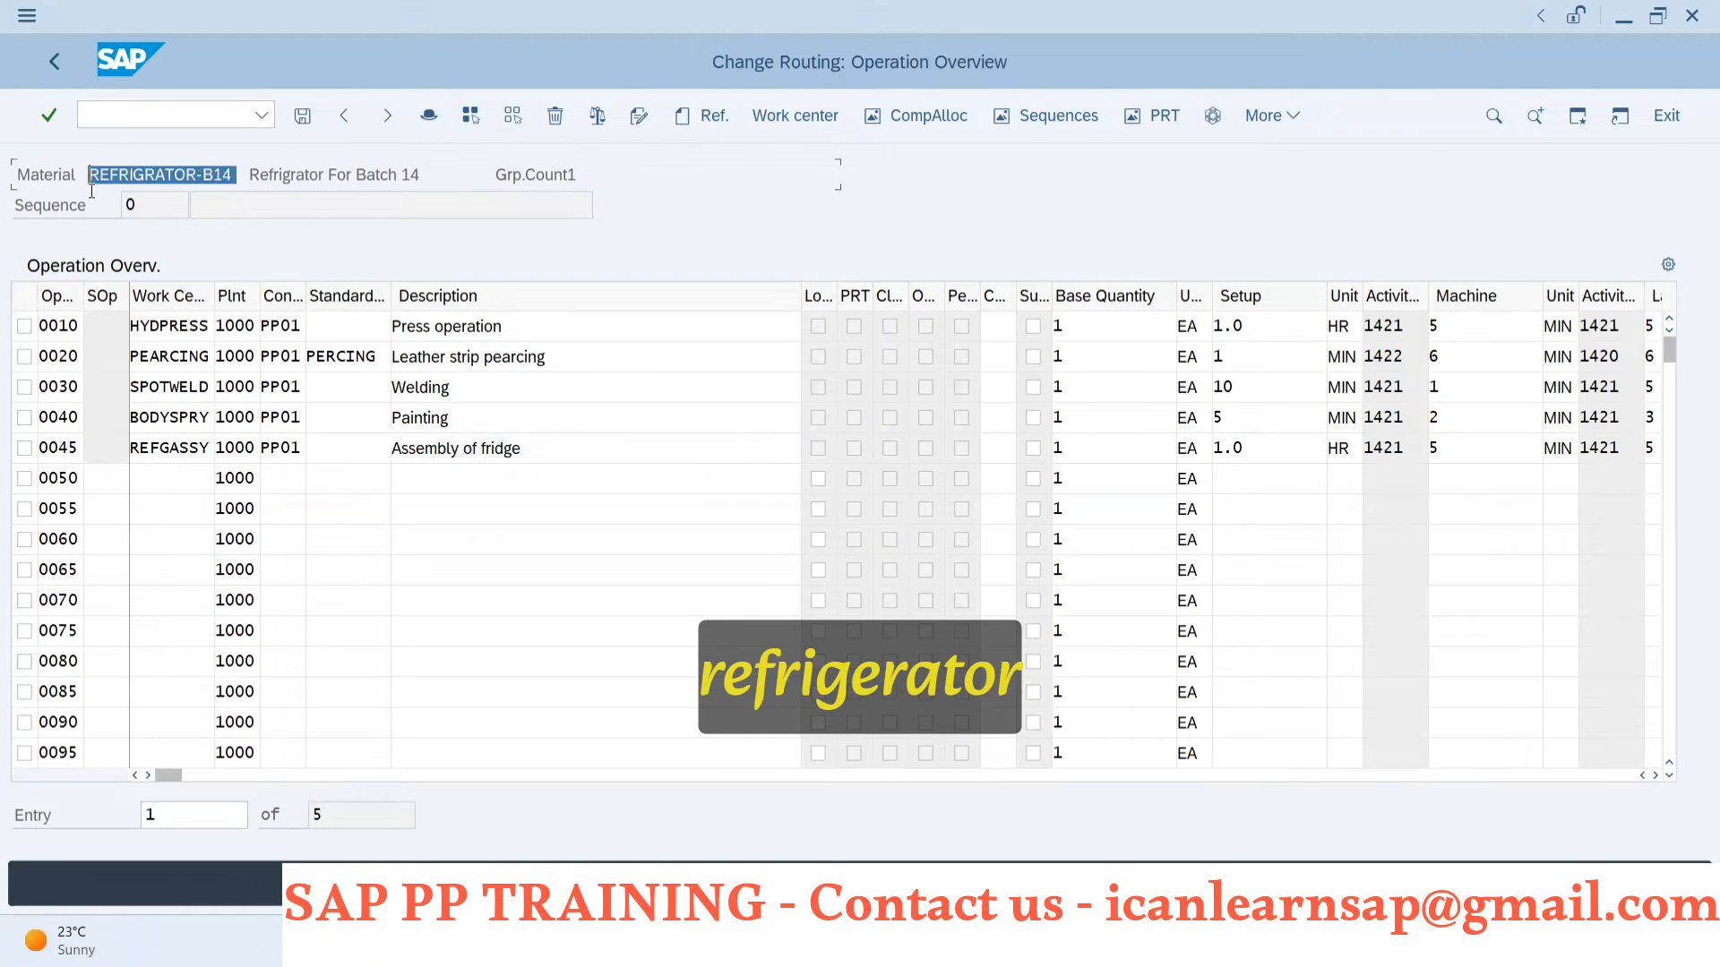
pyautogui.doubleClick(256, 168)
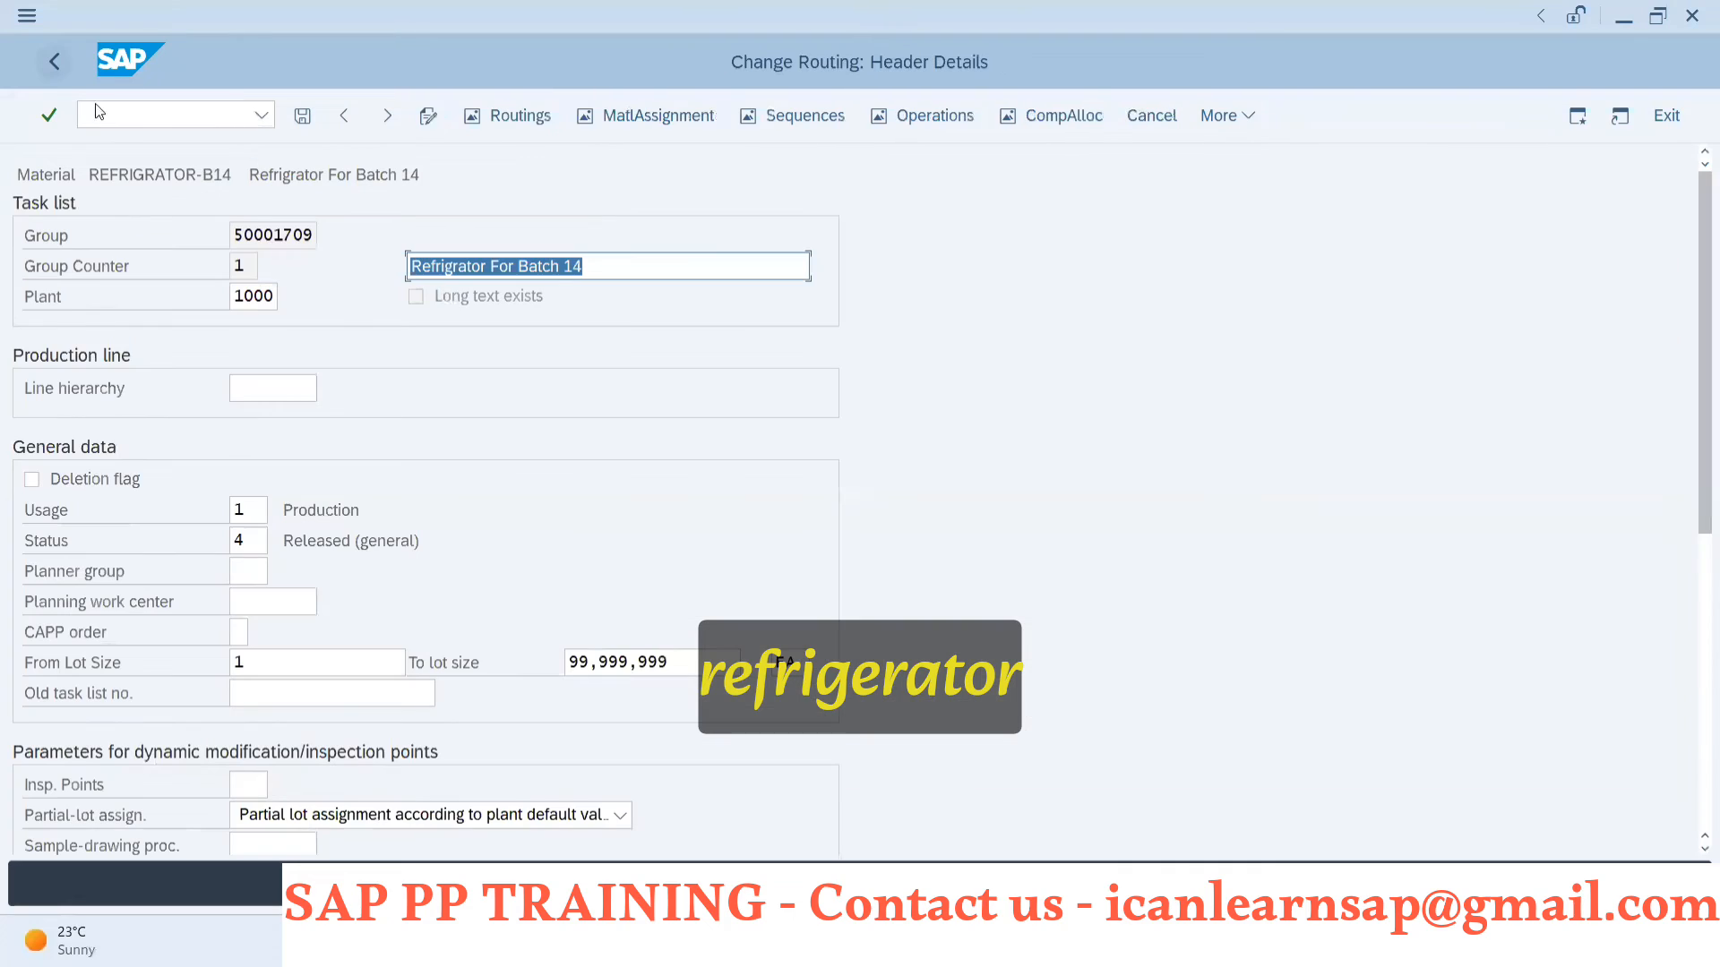
pyautogui.click(312, 233)
pyautogui.moveTo(312, 233); pyautogui.dragTo(208, 244)
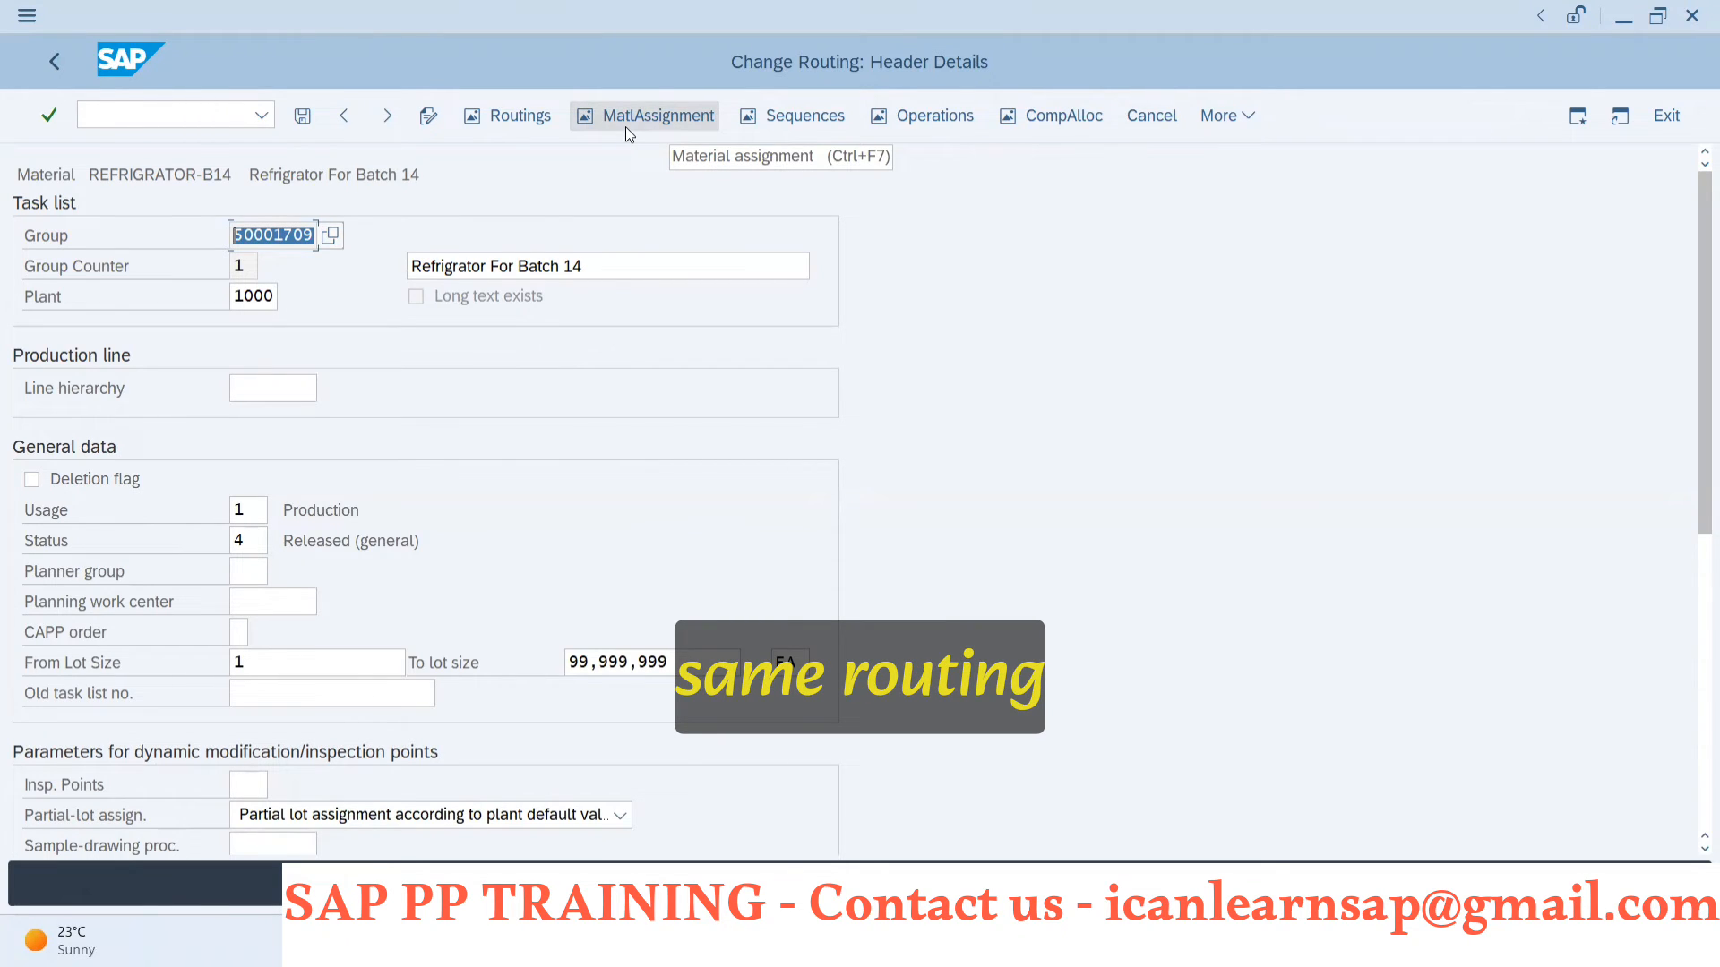
# - Switch to the SAP session showing the work center creation screen and start transaction MM60 there
pyautogui.hotkey('alt', 'Tab')
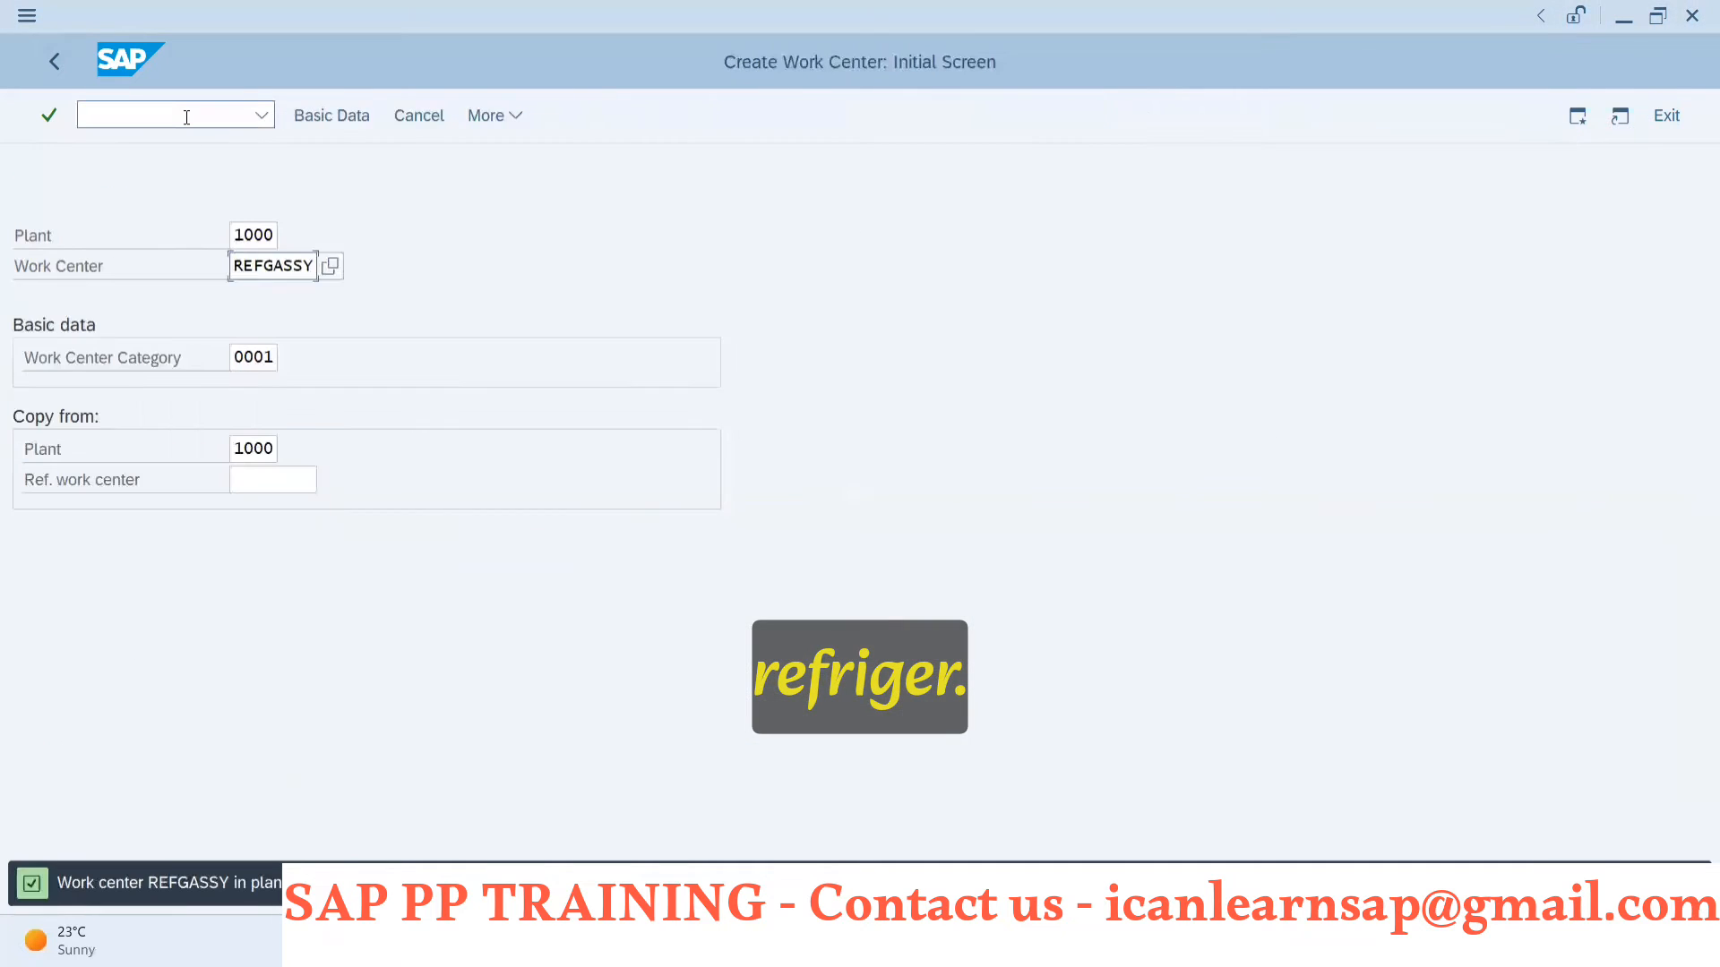
pyautogui.click(186, 115)
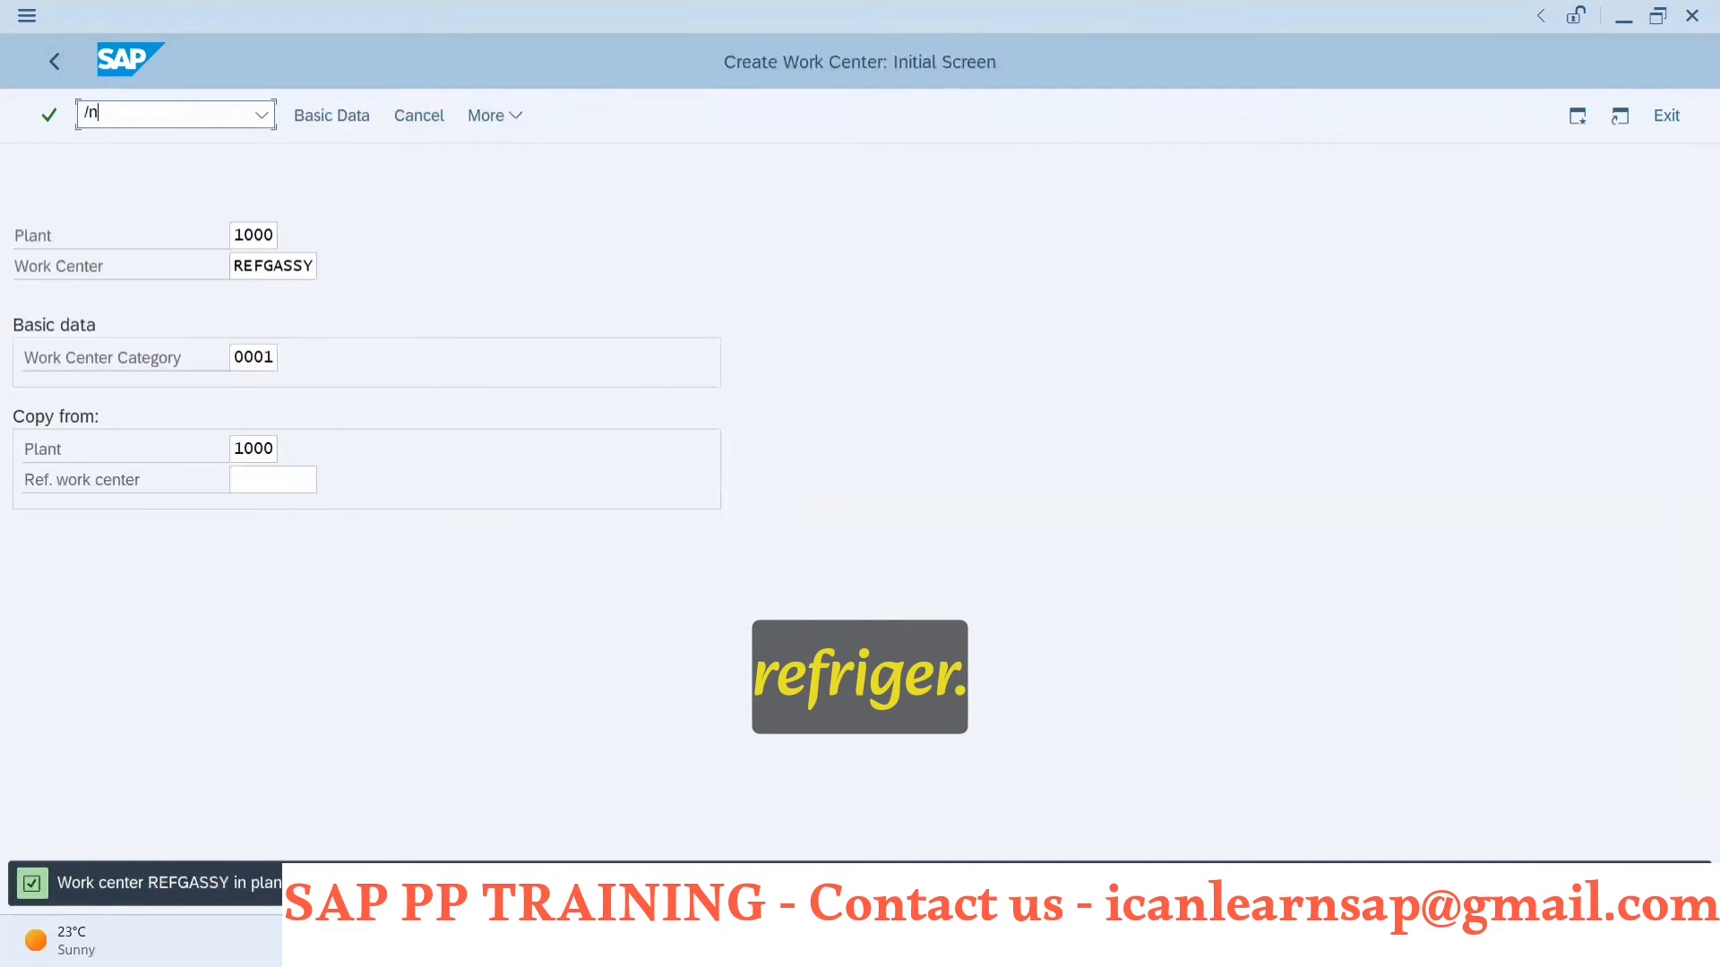
pyautogui.write('/ncr')
pyautogui.press('BackSpace')
pyautogui.press('BackSpace')
pyautogui.press('BackSpace')
pyautogui.press('BackSpace')
pyautogui.write('/nmm60')
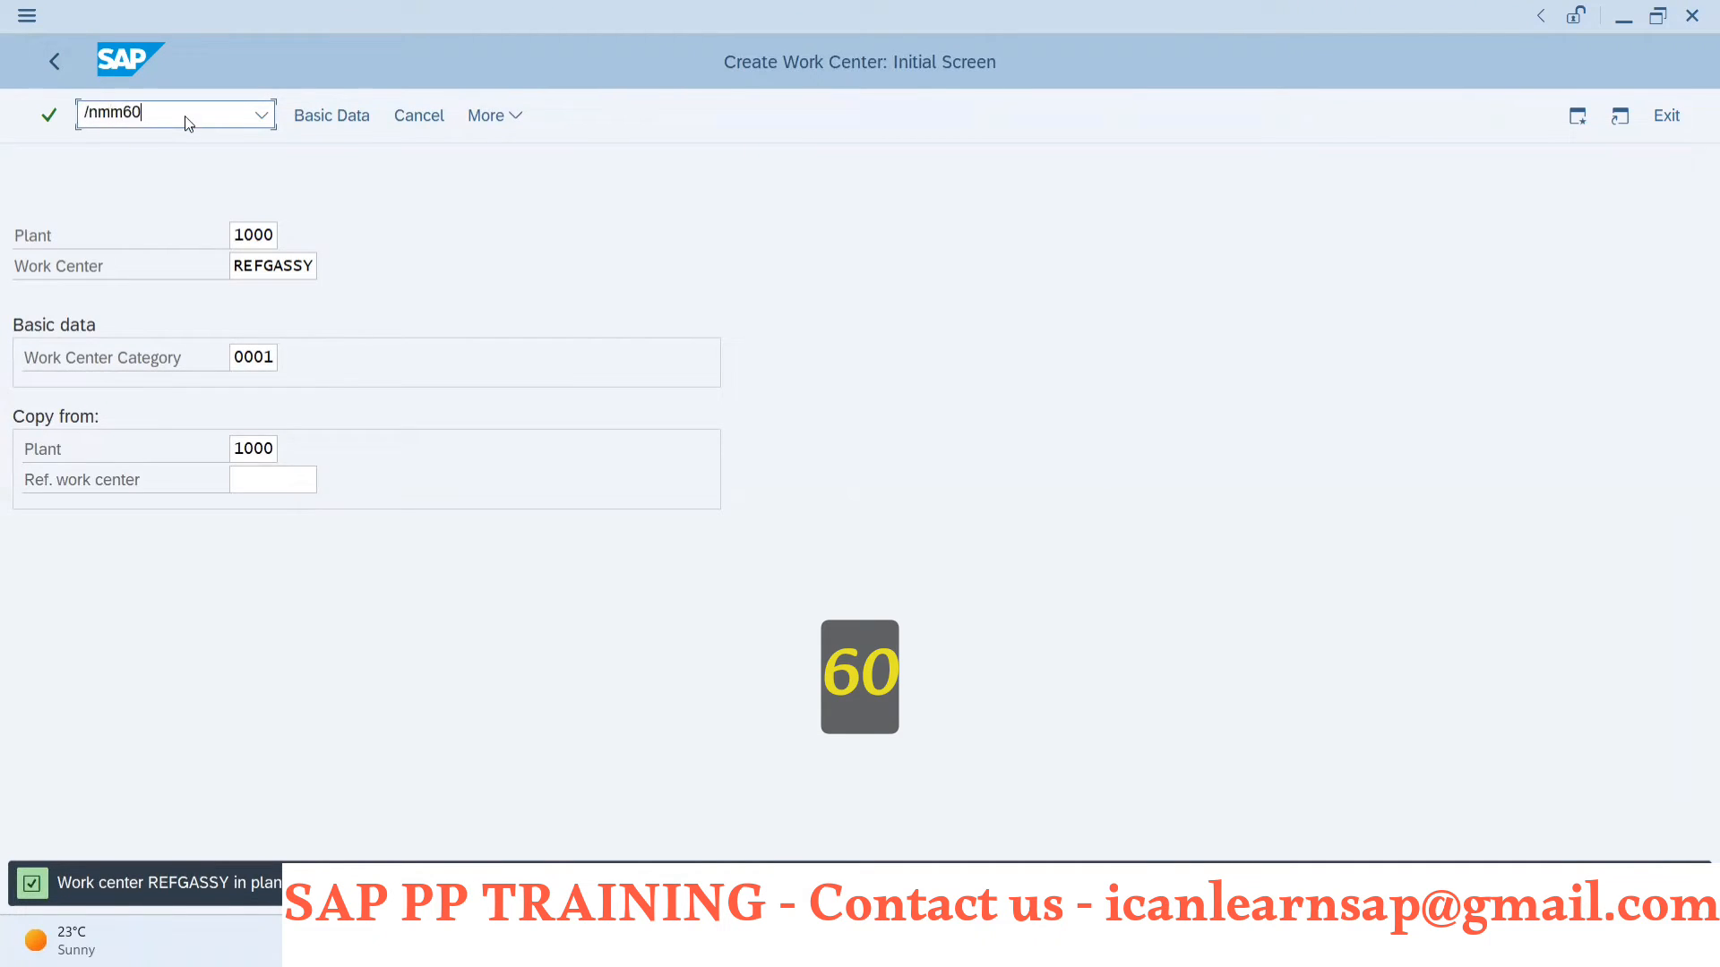
pyautogui.press('Return')
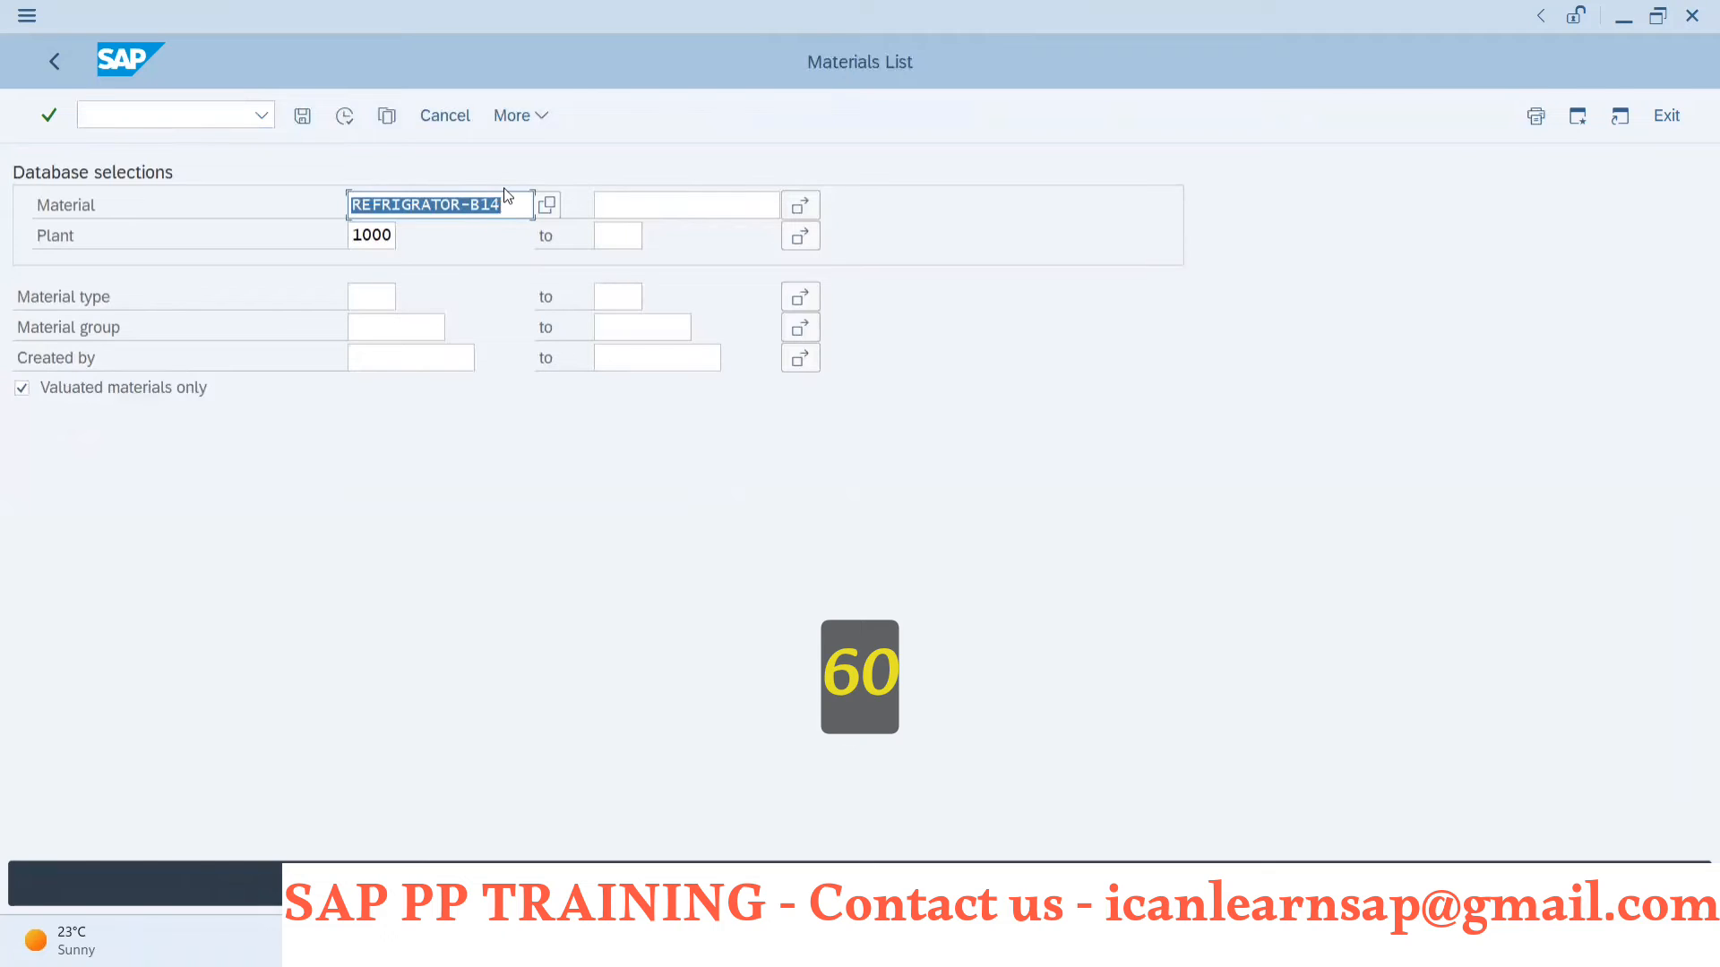
# - Search the materials list in plant 1000 for REFRIGRATOR* with material type FERT
pyautogui.click(515, 213)
pyautogui.press('BackSpace')
pyautogui.press('BackSpace')
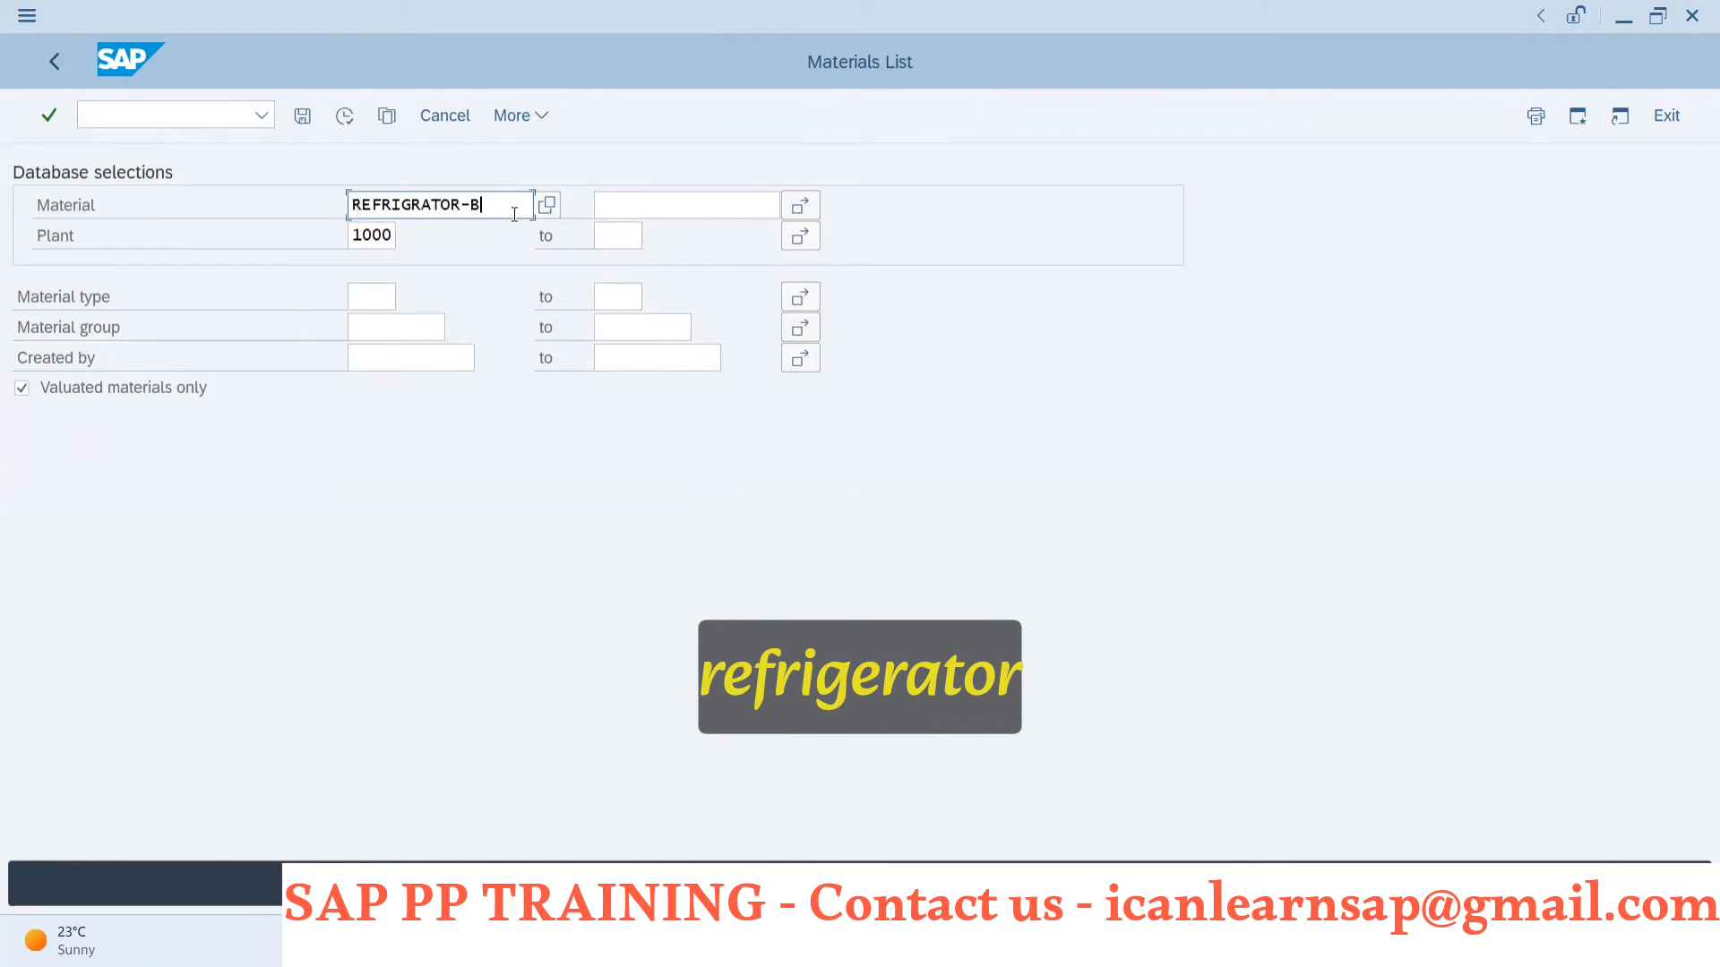
pyautogui.press('BackSpace')
pyautogui.press('BackSpace')
pyautogui.write('*')
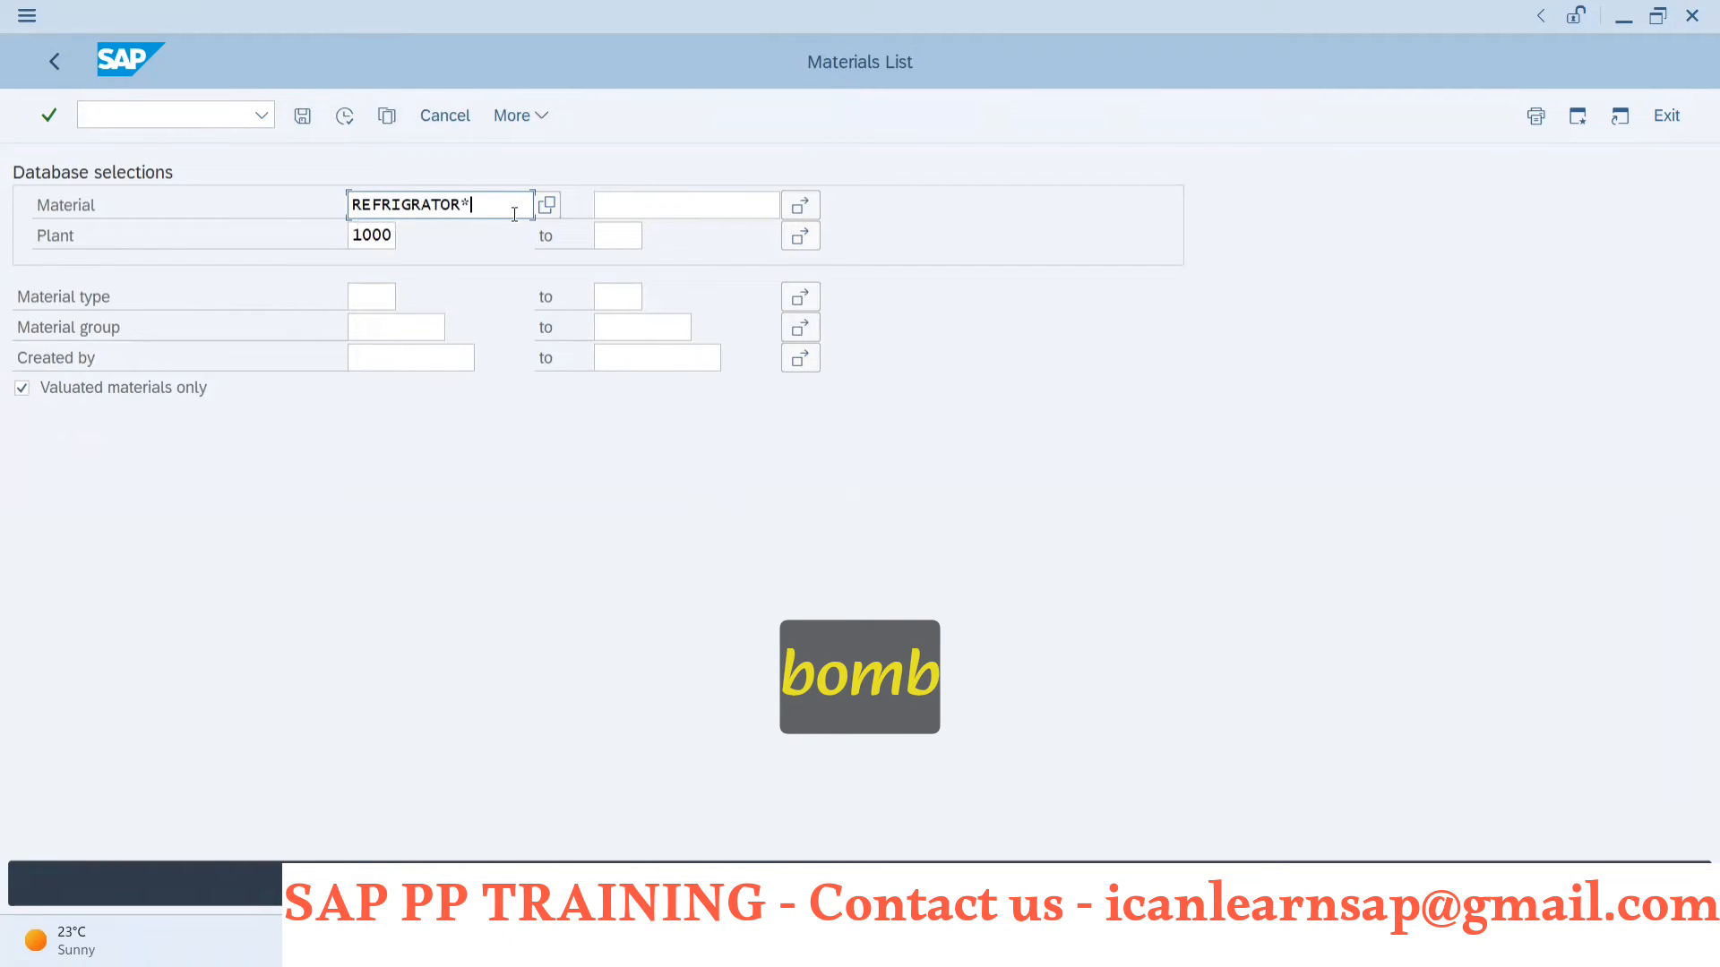
pyautogui.press('Return')
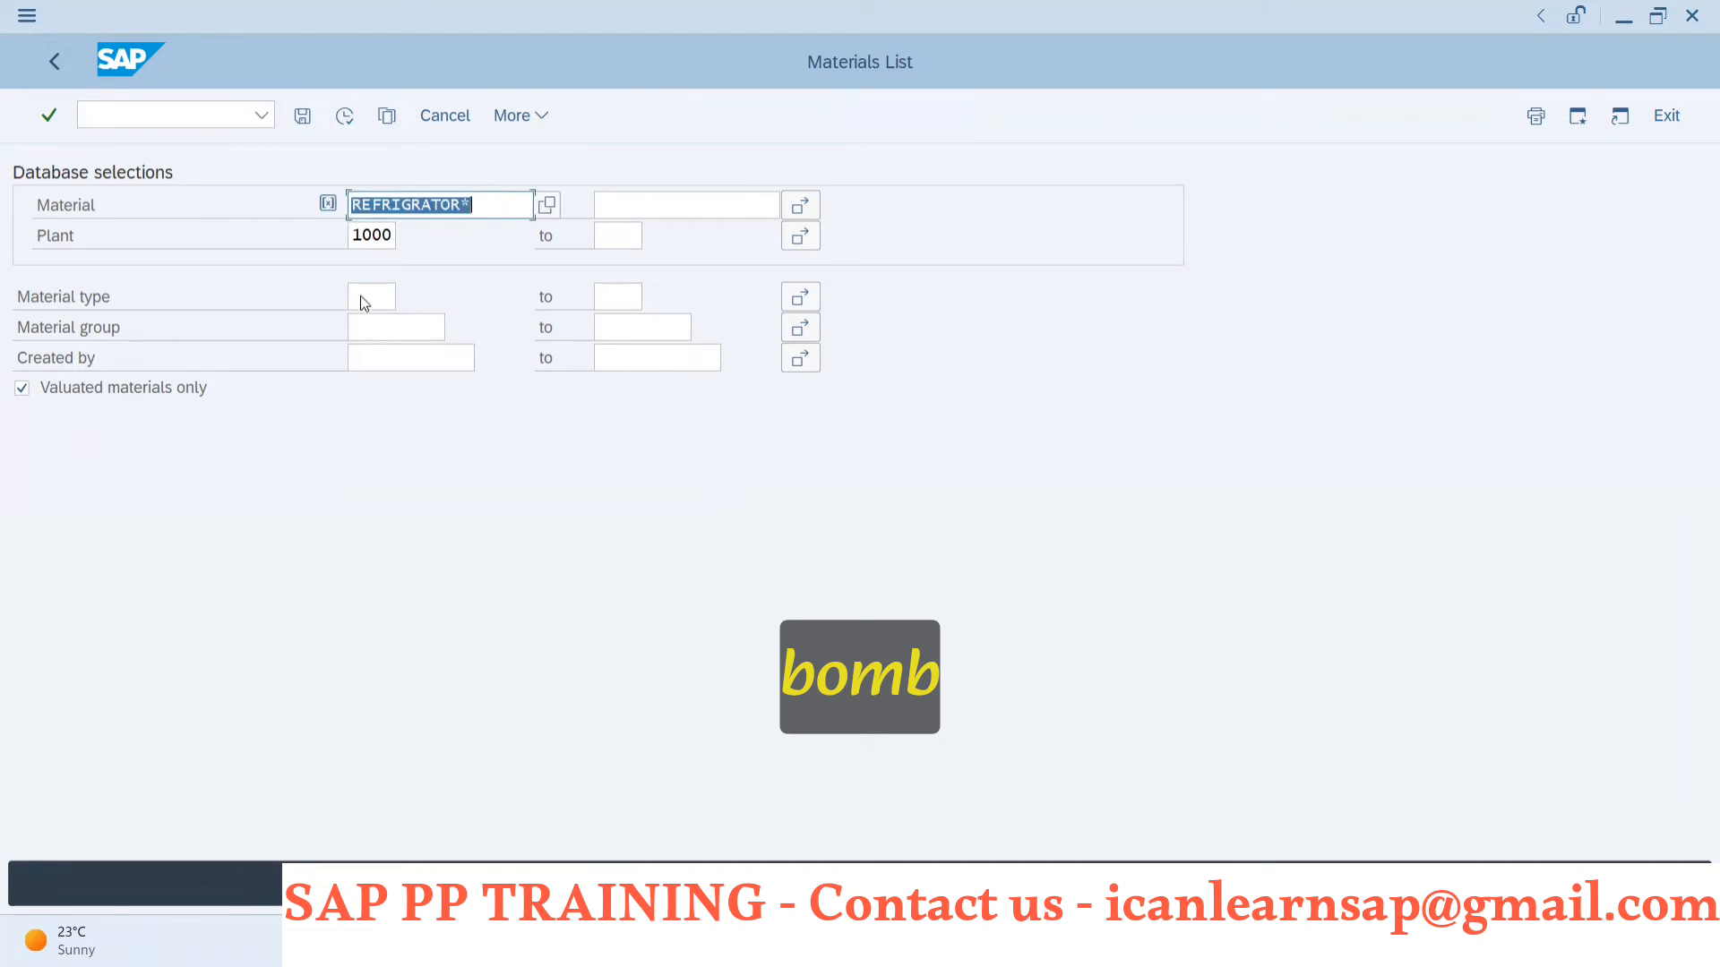
pyautogui.click(376, 297)
pyautogui.write('FERT')
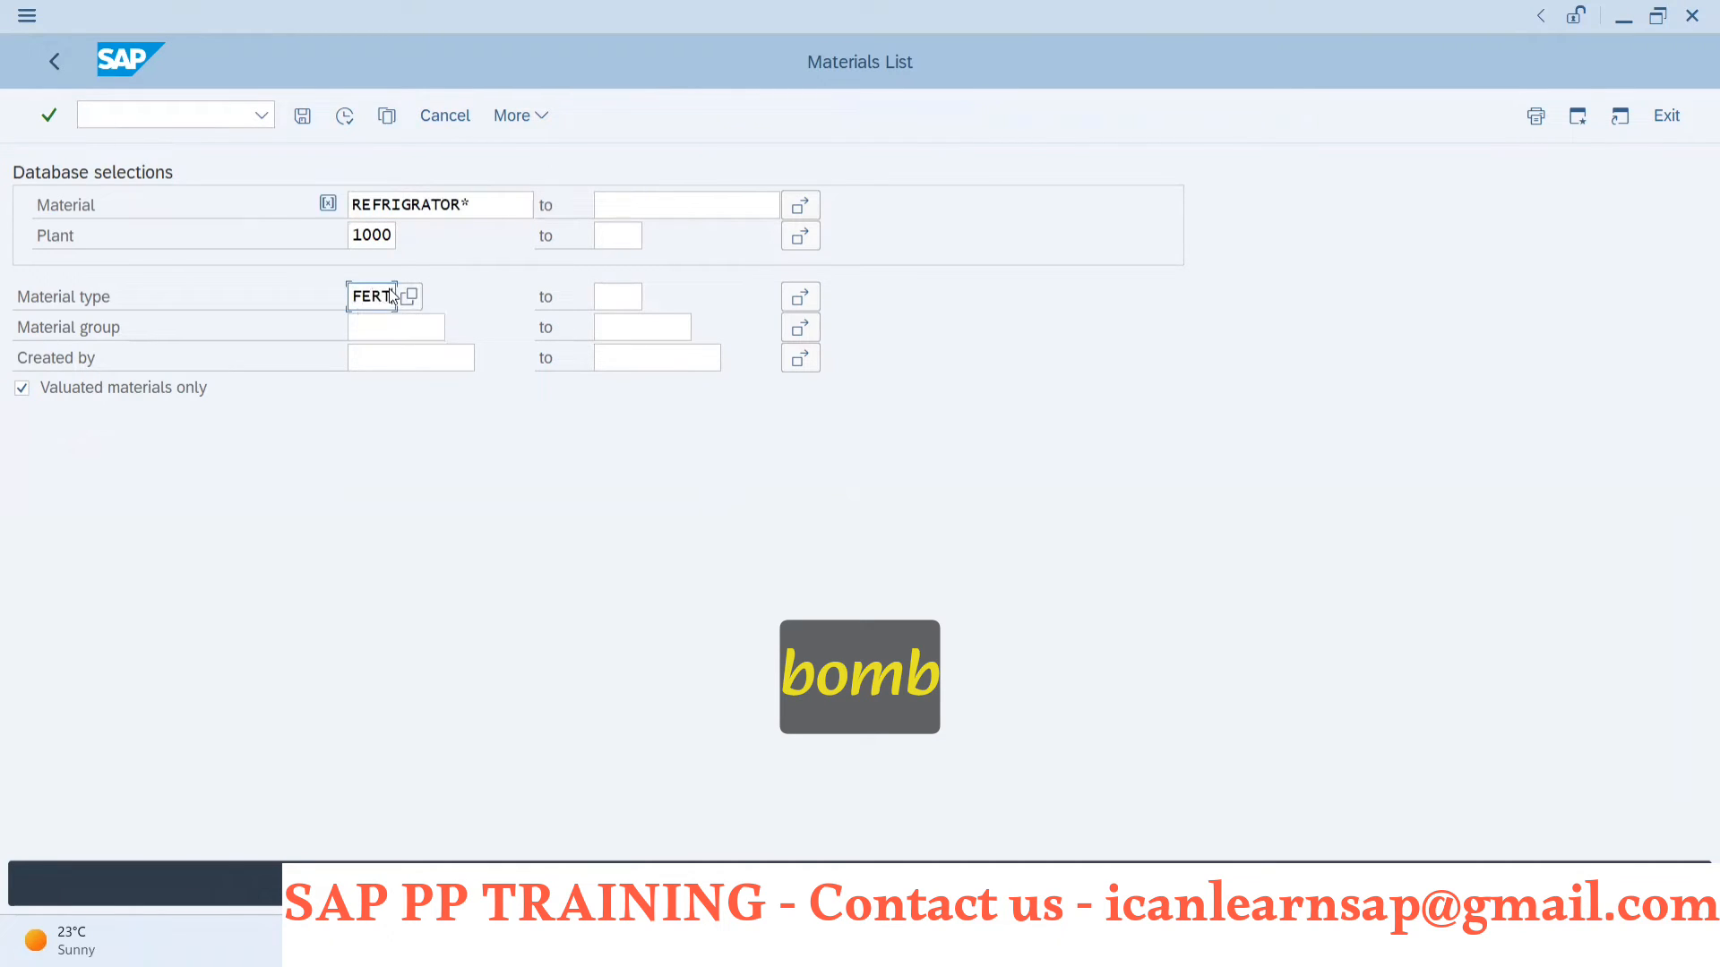
pyautogui.press('Return')
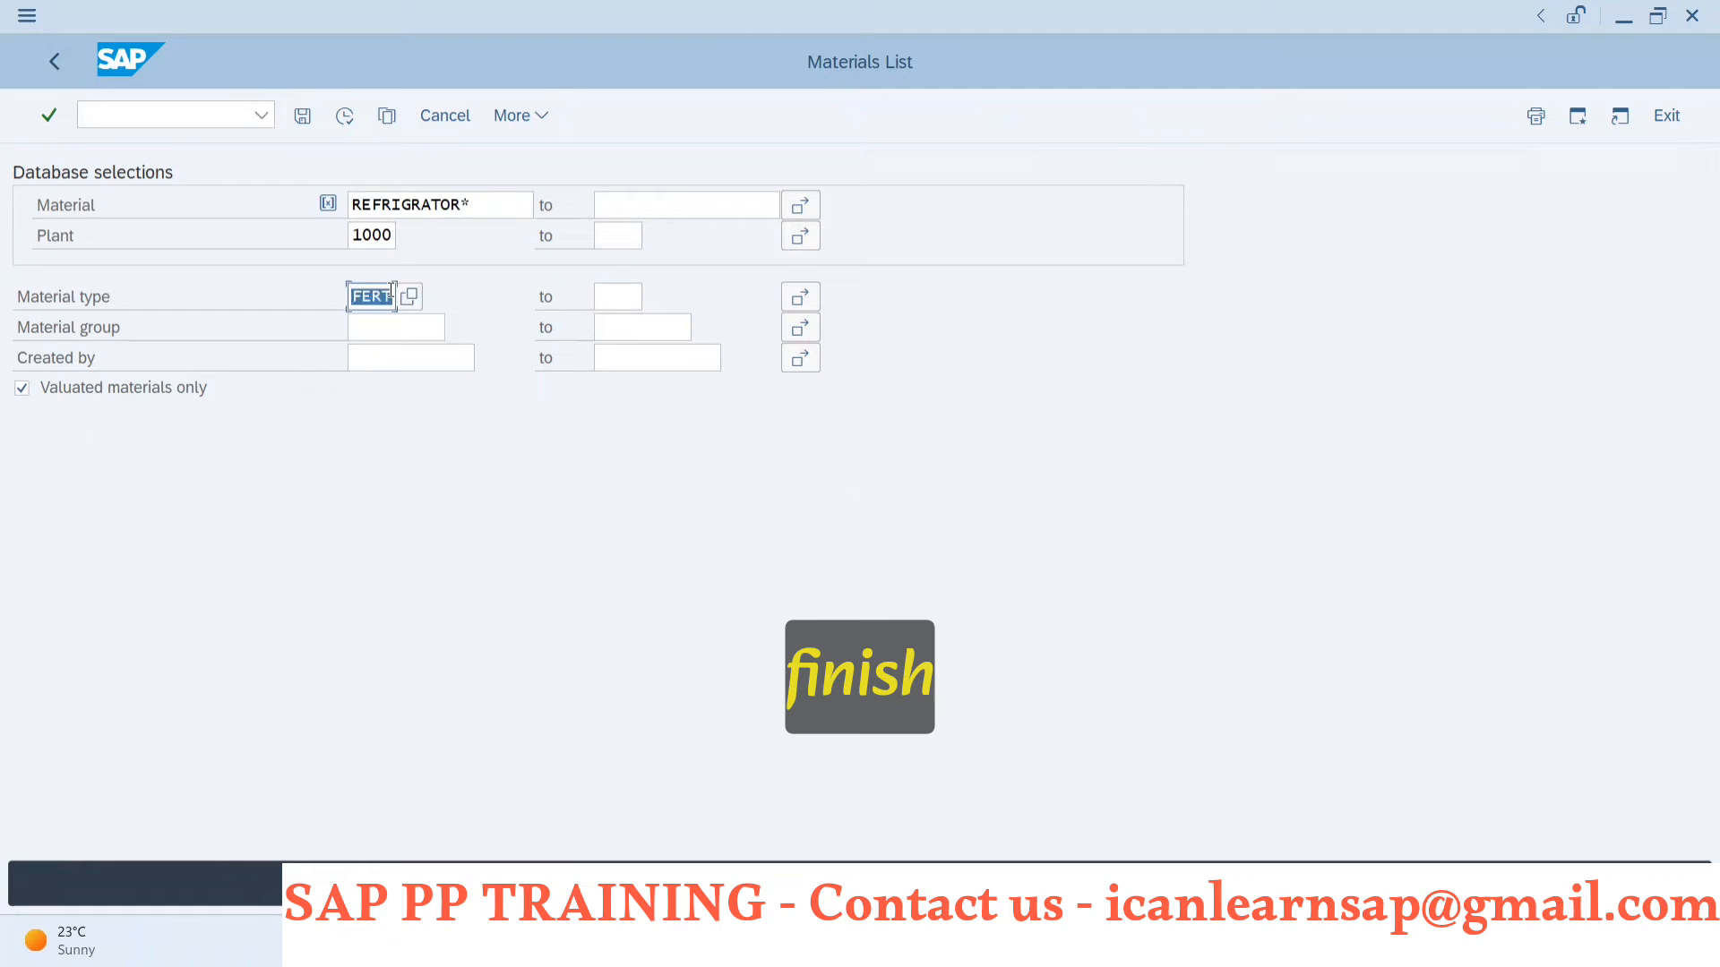
pyautogui.click(344, 115)
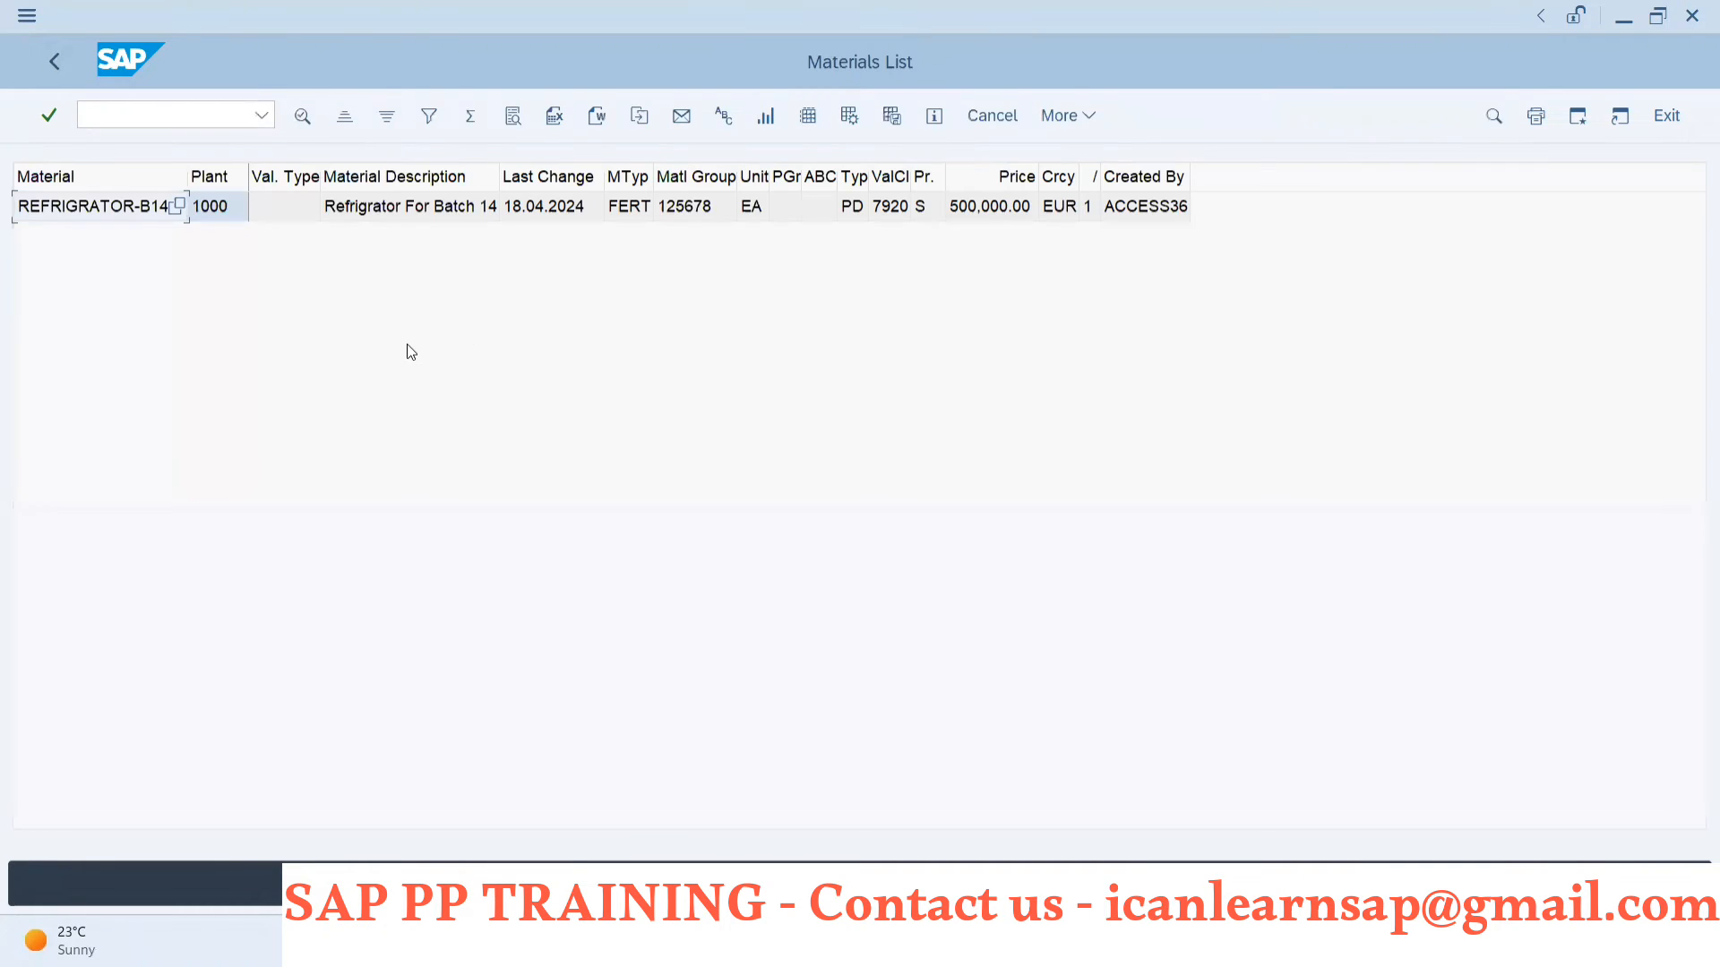
# - Copy the REFRIGRATOR-B14 material number from the list and start transaction MM01 in the routing session
pyautogui.click(84, 217)
pyautogui.click(101, 208)
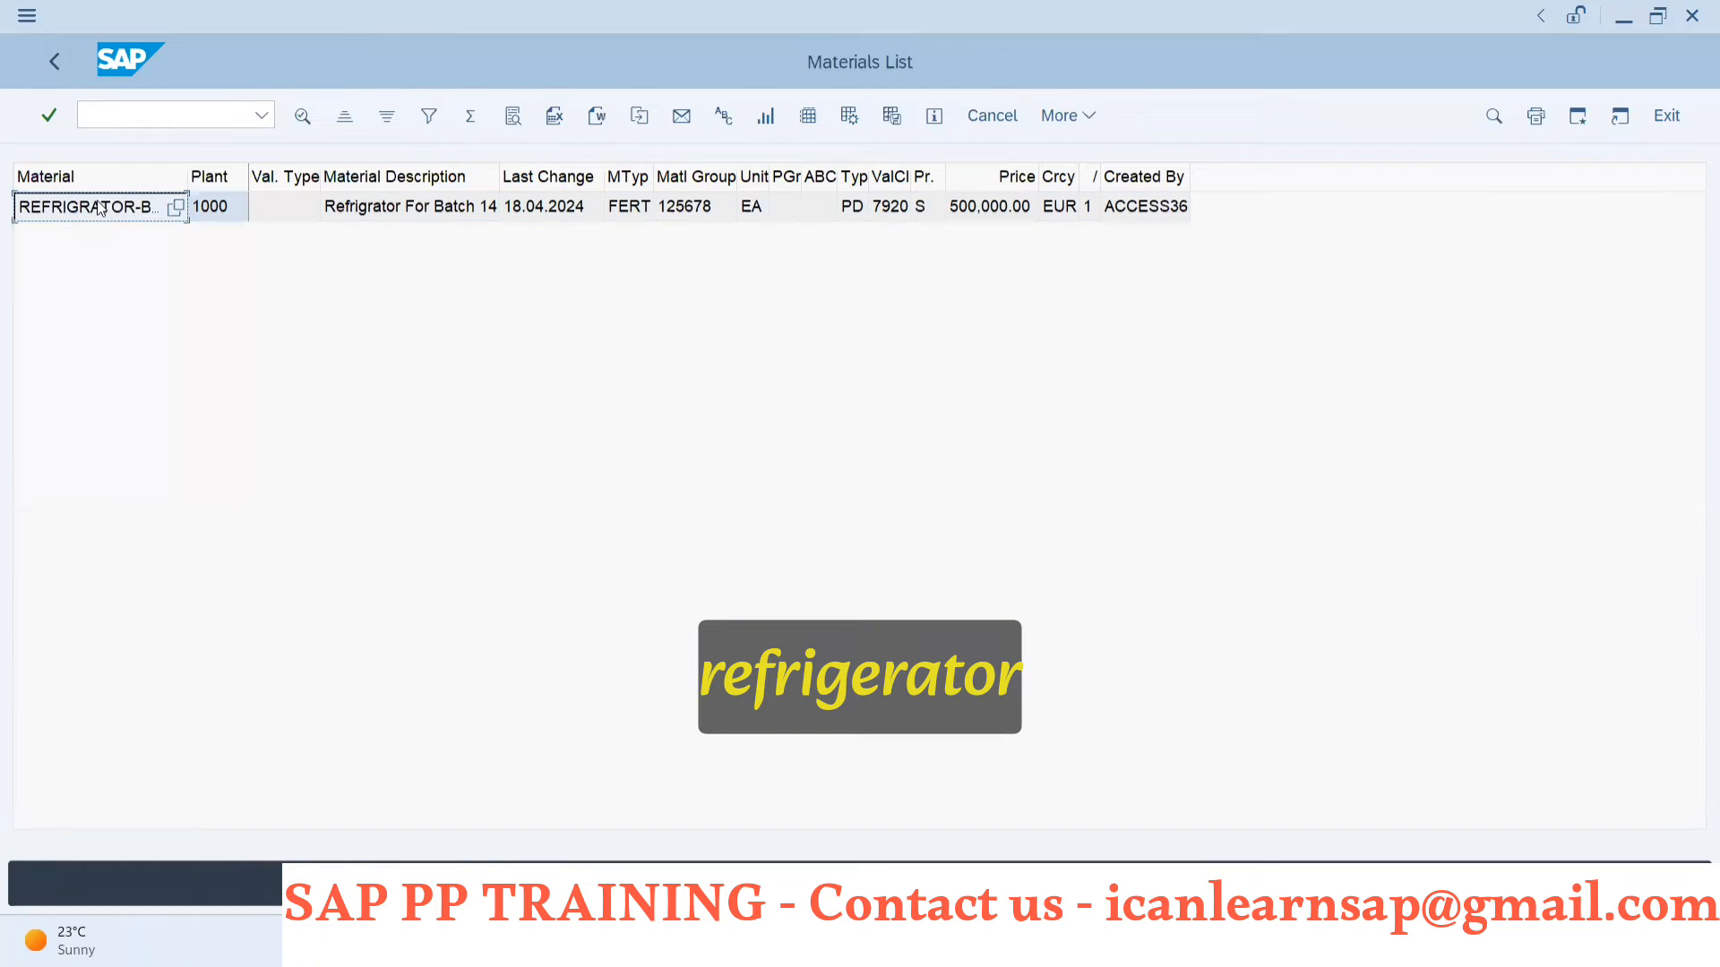
pyautogui.hotkey('alt', 'Tab')
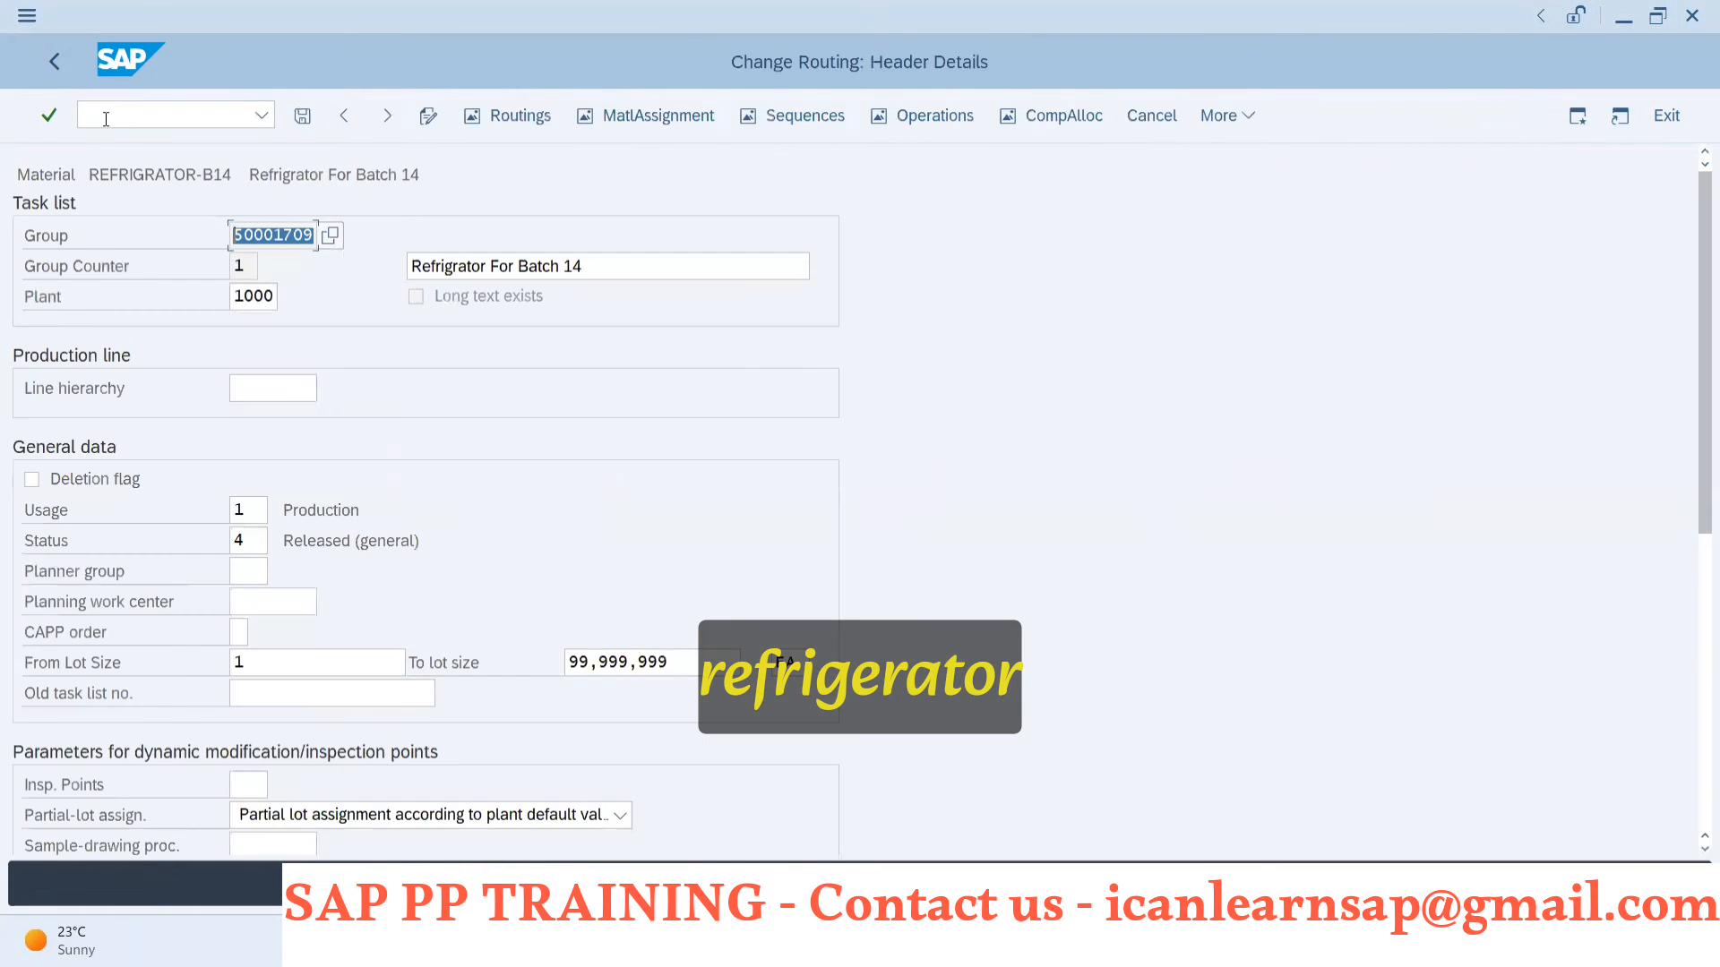
pyautogui.write('/n')
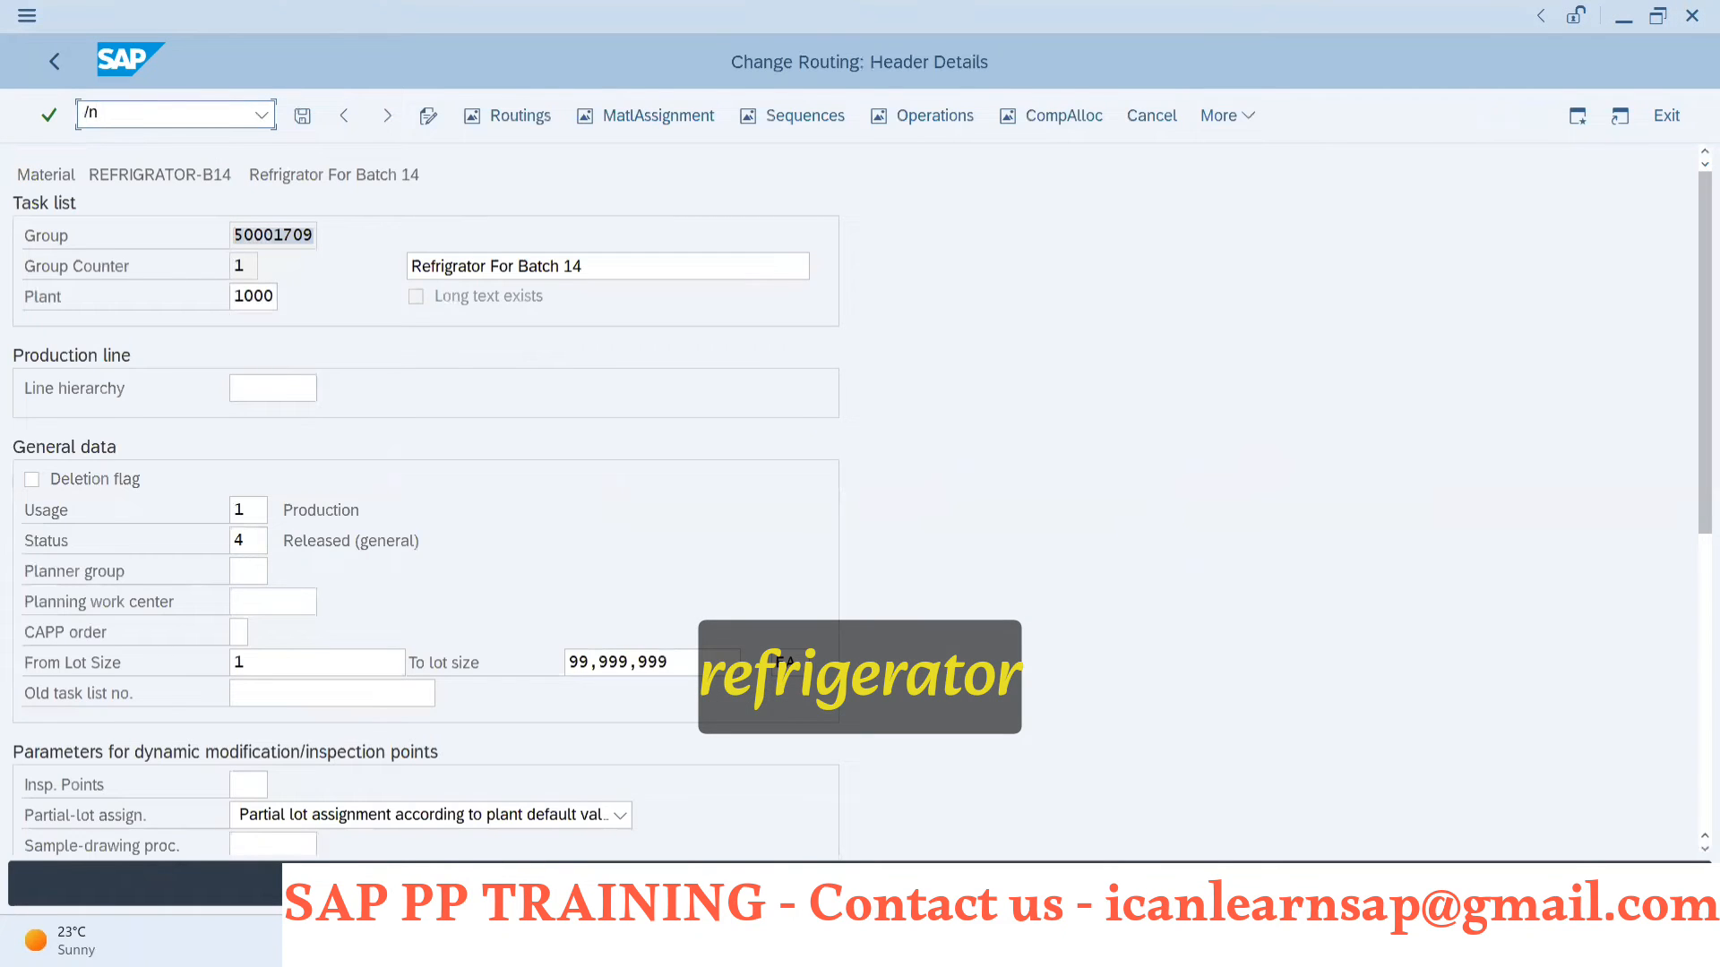
pyautogui.write('mm01')
pyautogui.press('Return')
# - Enter REFRIGRATOR-B144 as the number of the new material
pyautogui.click(204, 204)
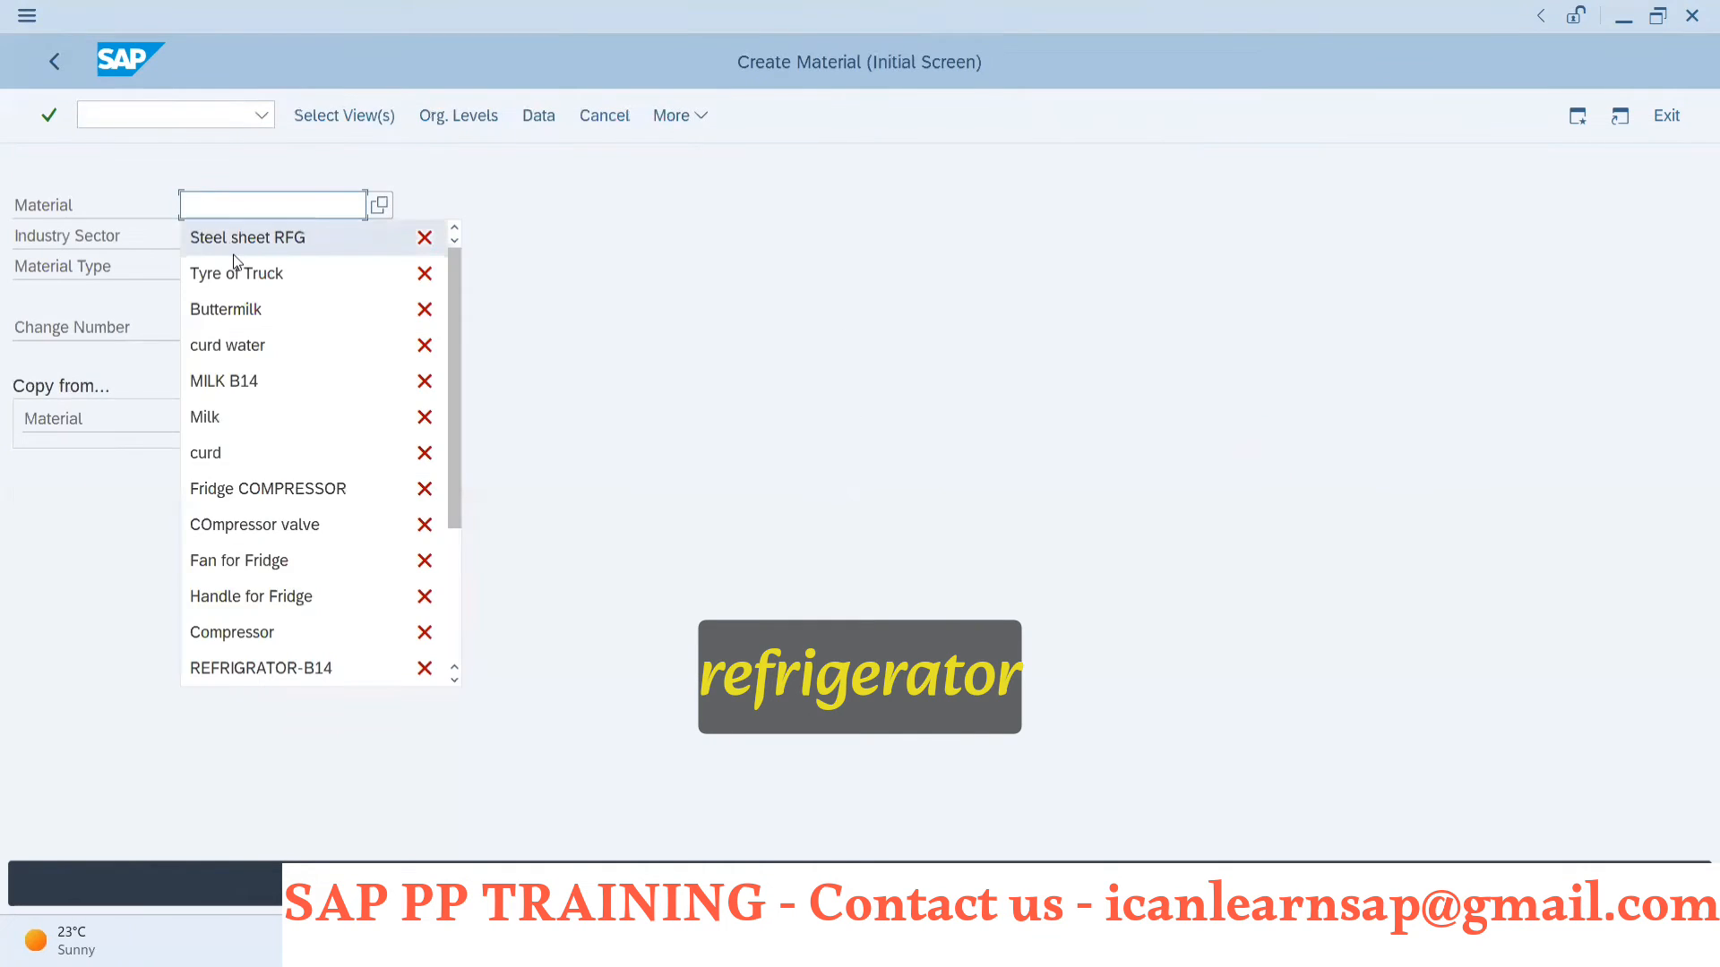
pyautogui.click(224, 211)
pyautogui.write('REFRIGRATOR-B14')
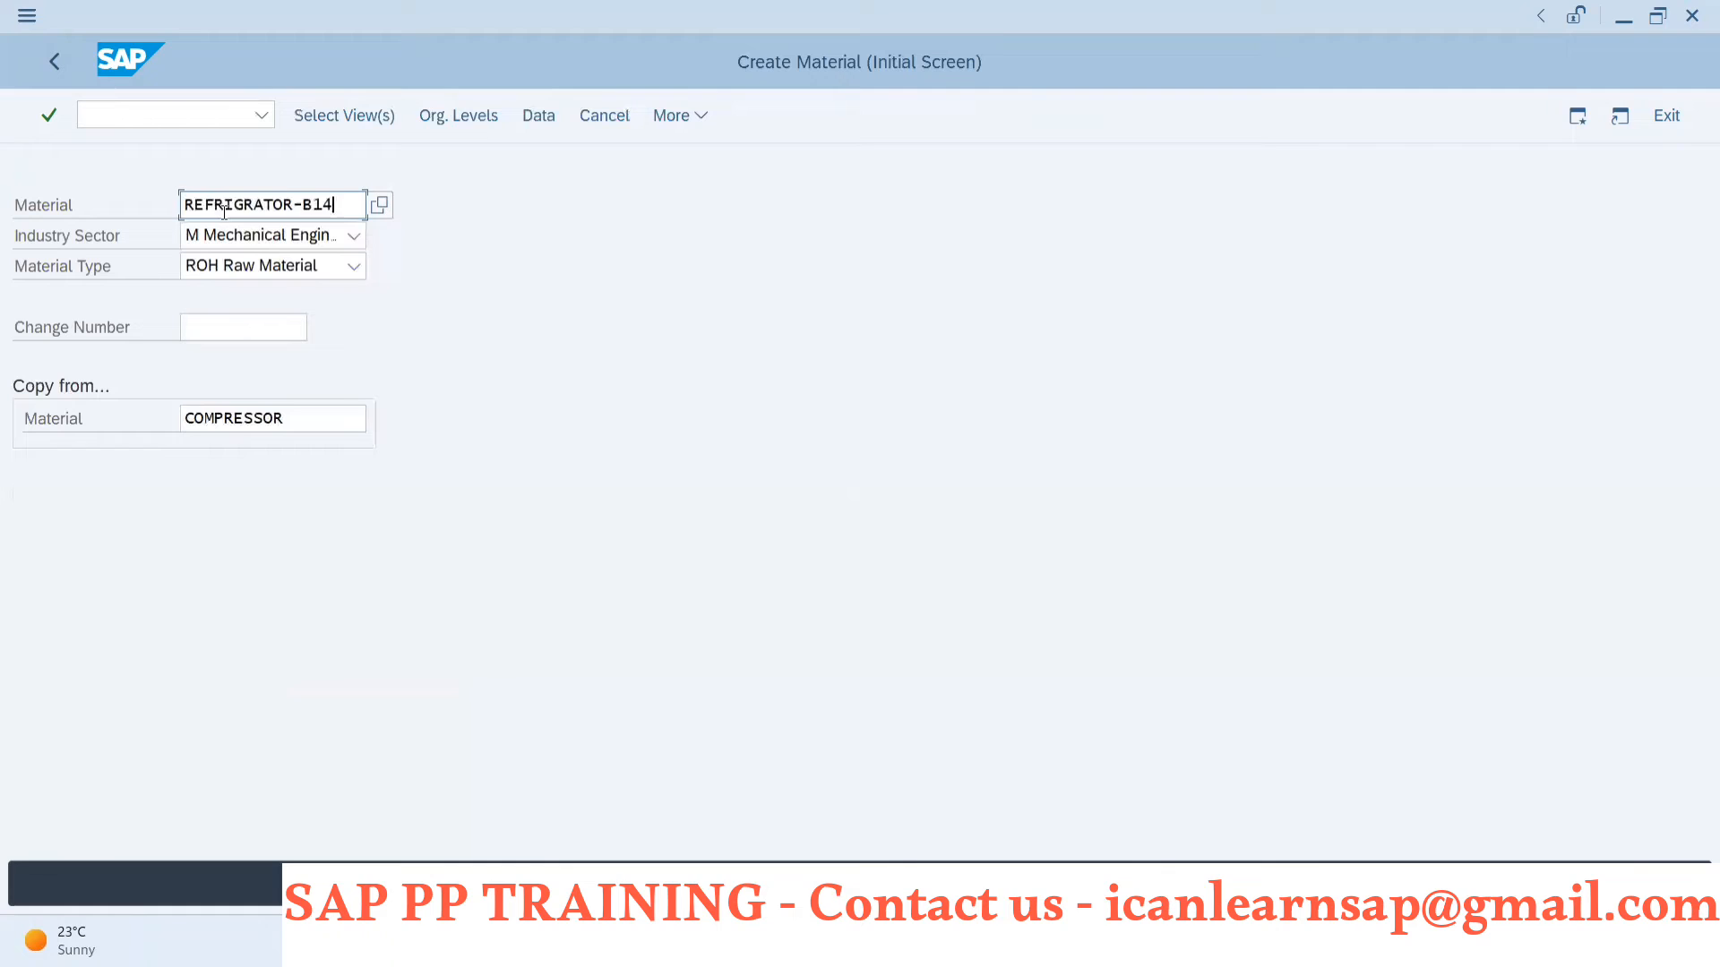
pyautogui.press('BackSpace')
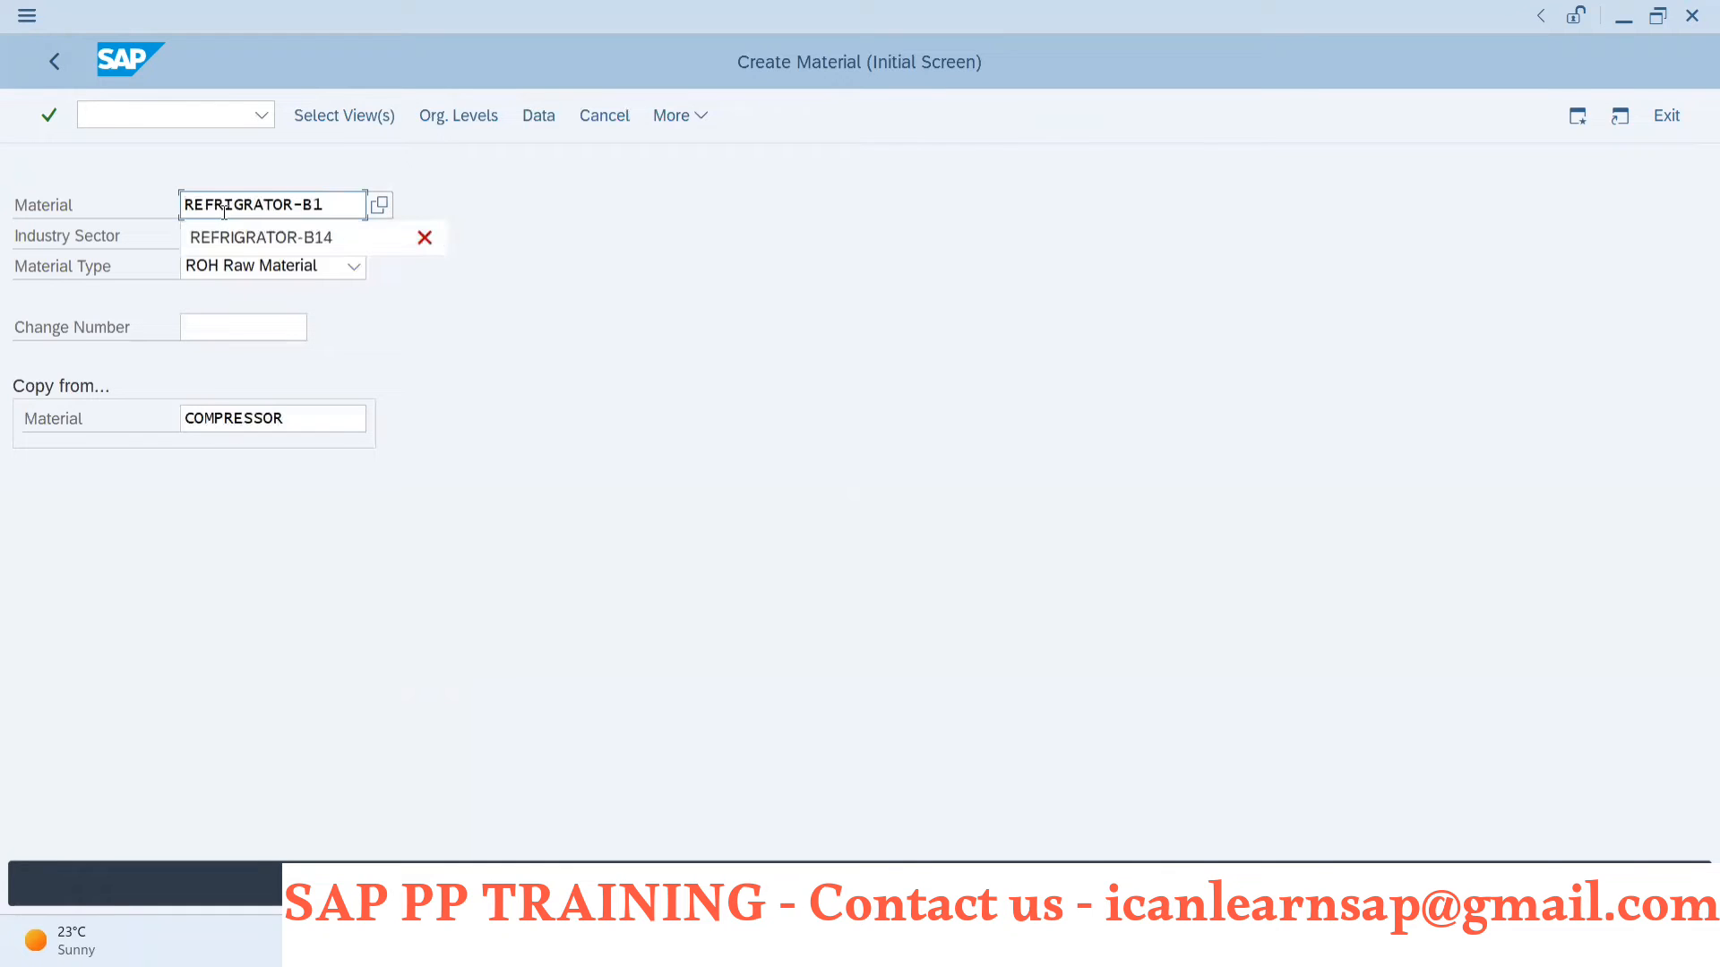
pyautogui.write('44')
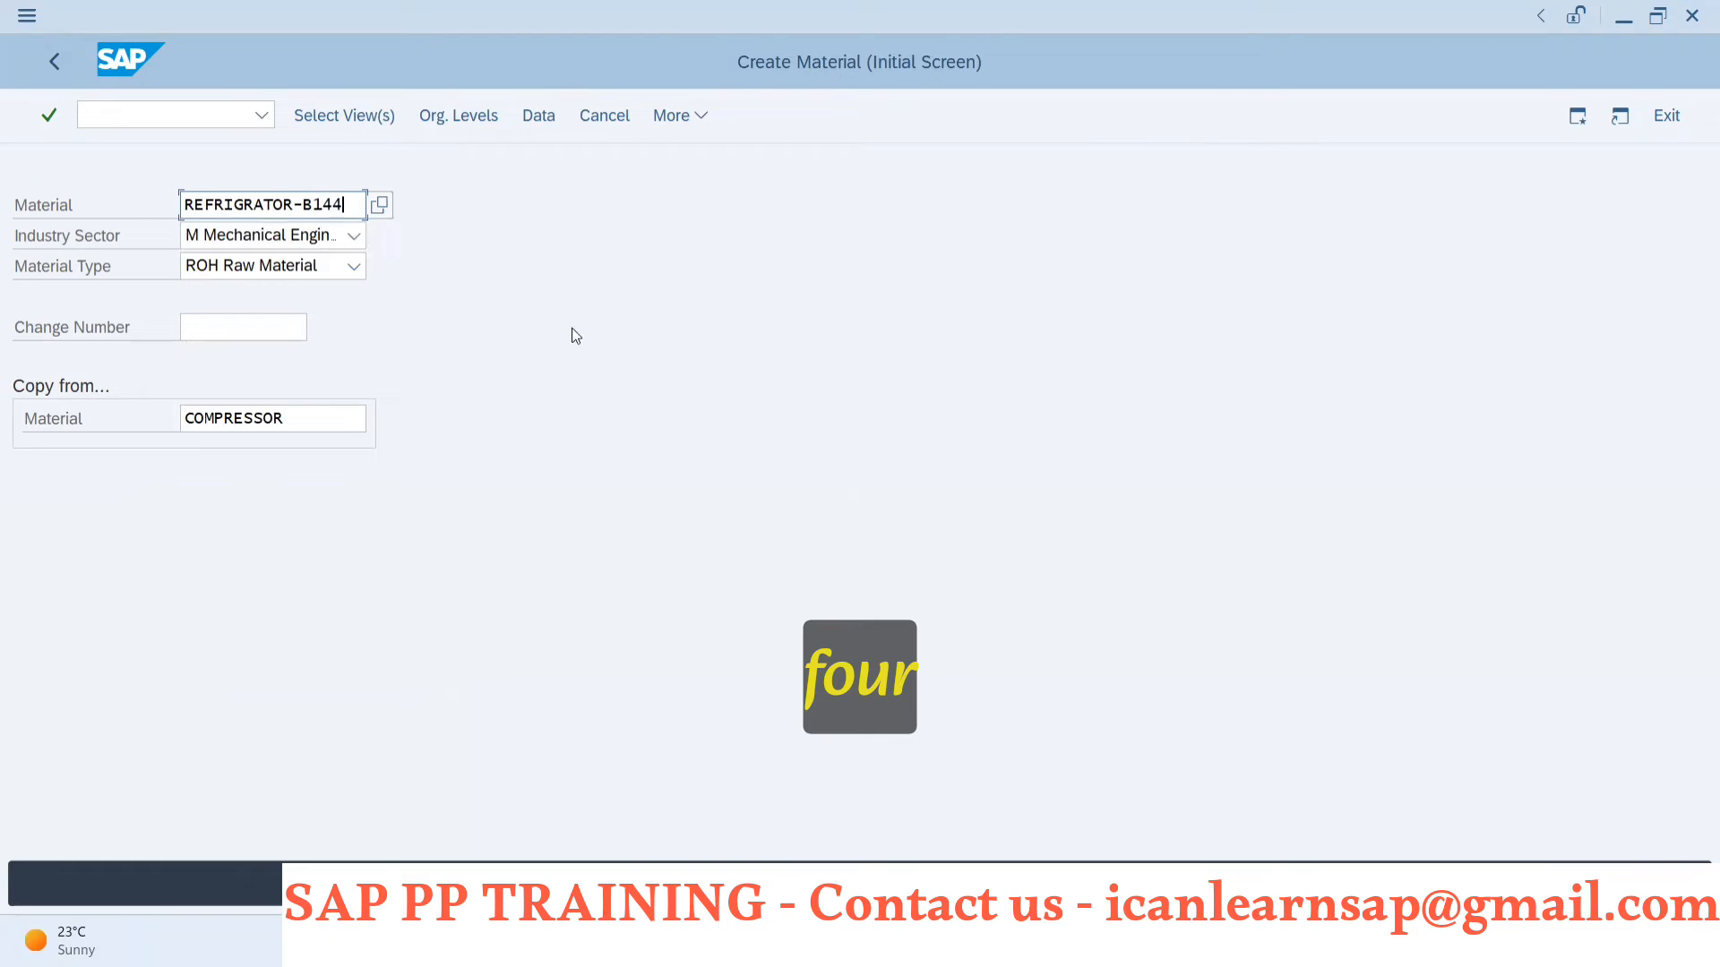
# - Replace COMPRESSOR with REFRIGRATOR-B14 as the material to copy from
pyautogui.click(296, 421)
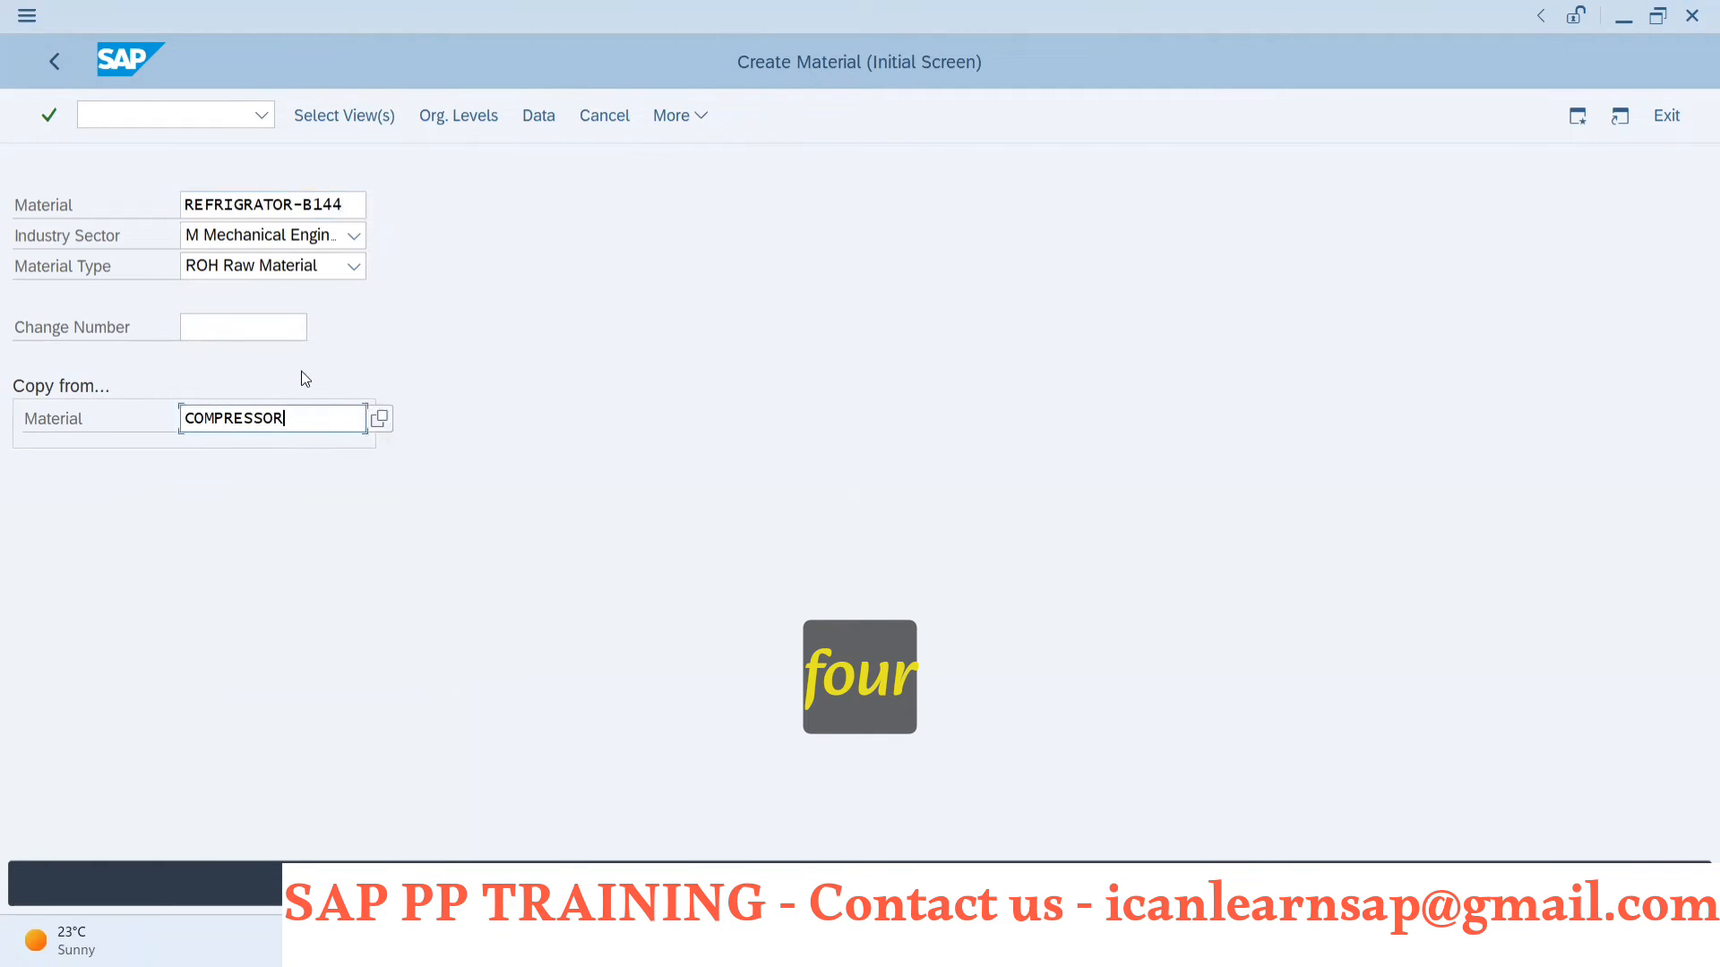
pyautogui.press('BackSpace')
pyautogui.press('BackSpace')
pyautogui.press('BackSpace')
pyautogui.press('BackSpace')
pyautogui.press('BackSpace')
pyautogui.press('BackSpace')
pyautogui.press('BackSpace')
pyautogui.press('BackSpace')
pyautogui.press('BackSpace')
pyautogui.press('BackSpace')
pyautogui.hotkey('ctrl', 'v')
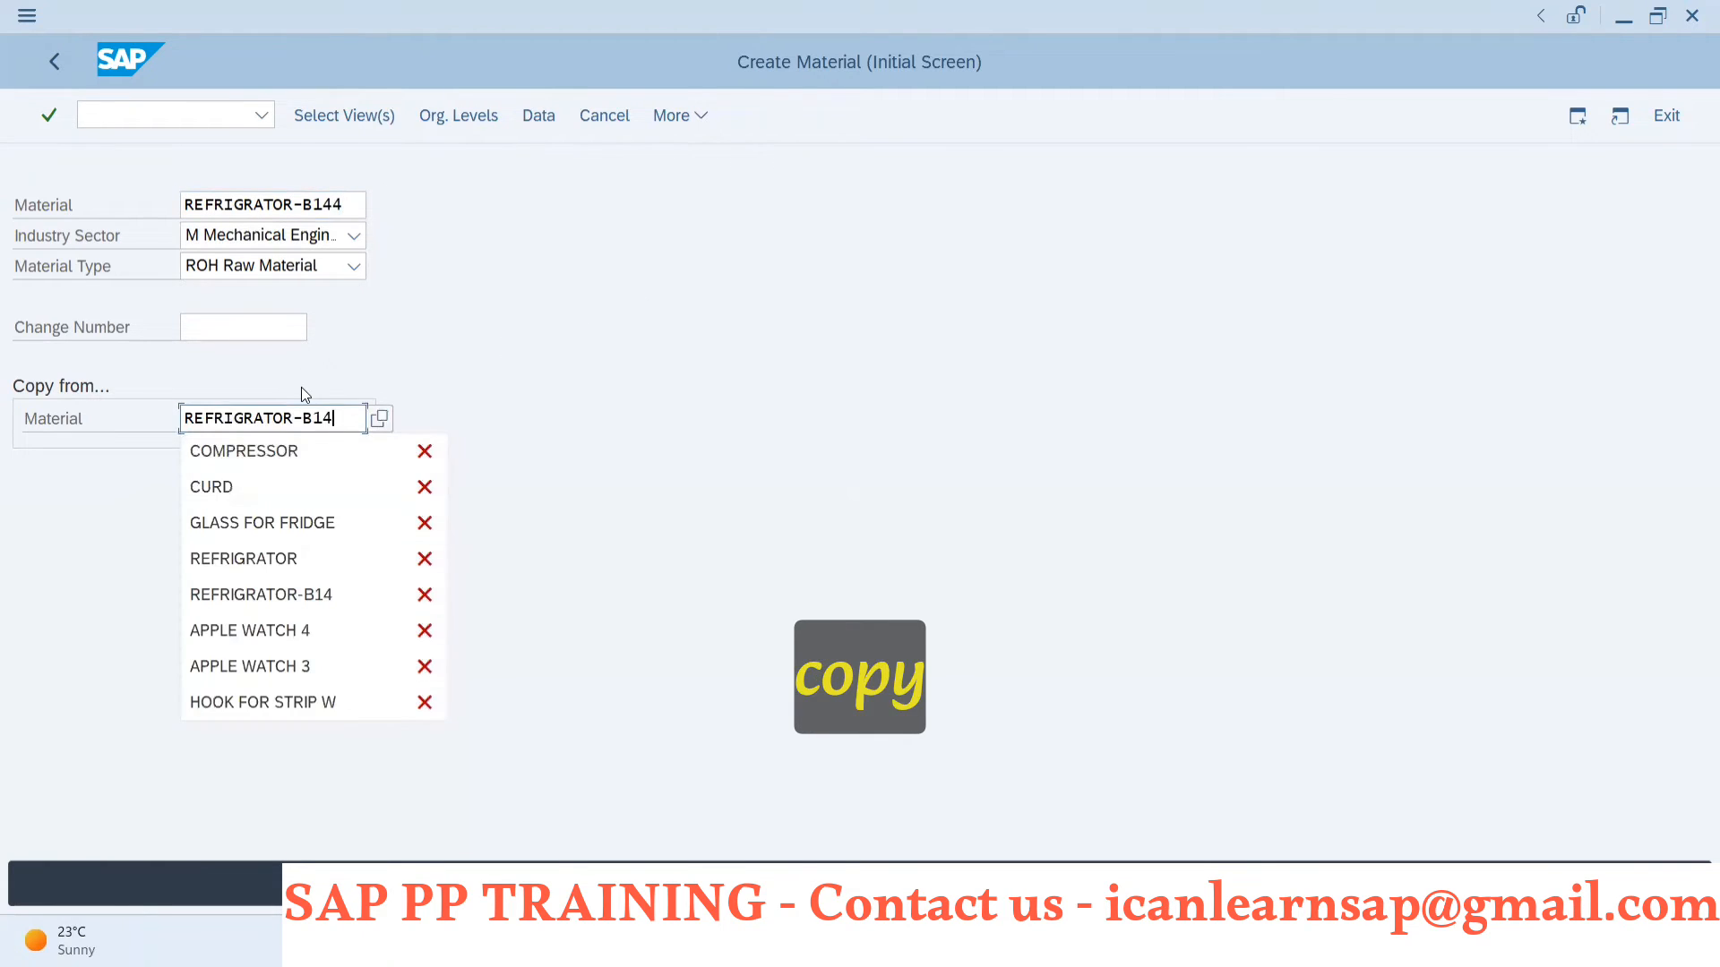
# - Set the new material's type to FERT finished material and proceed to its organizational levels
pyautogui.click(258, 268)
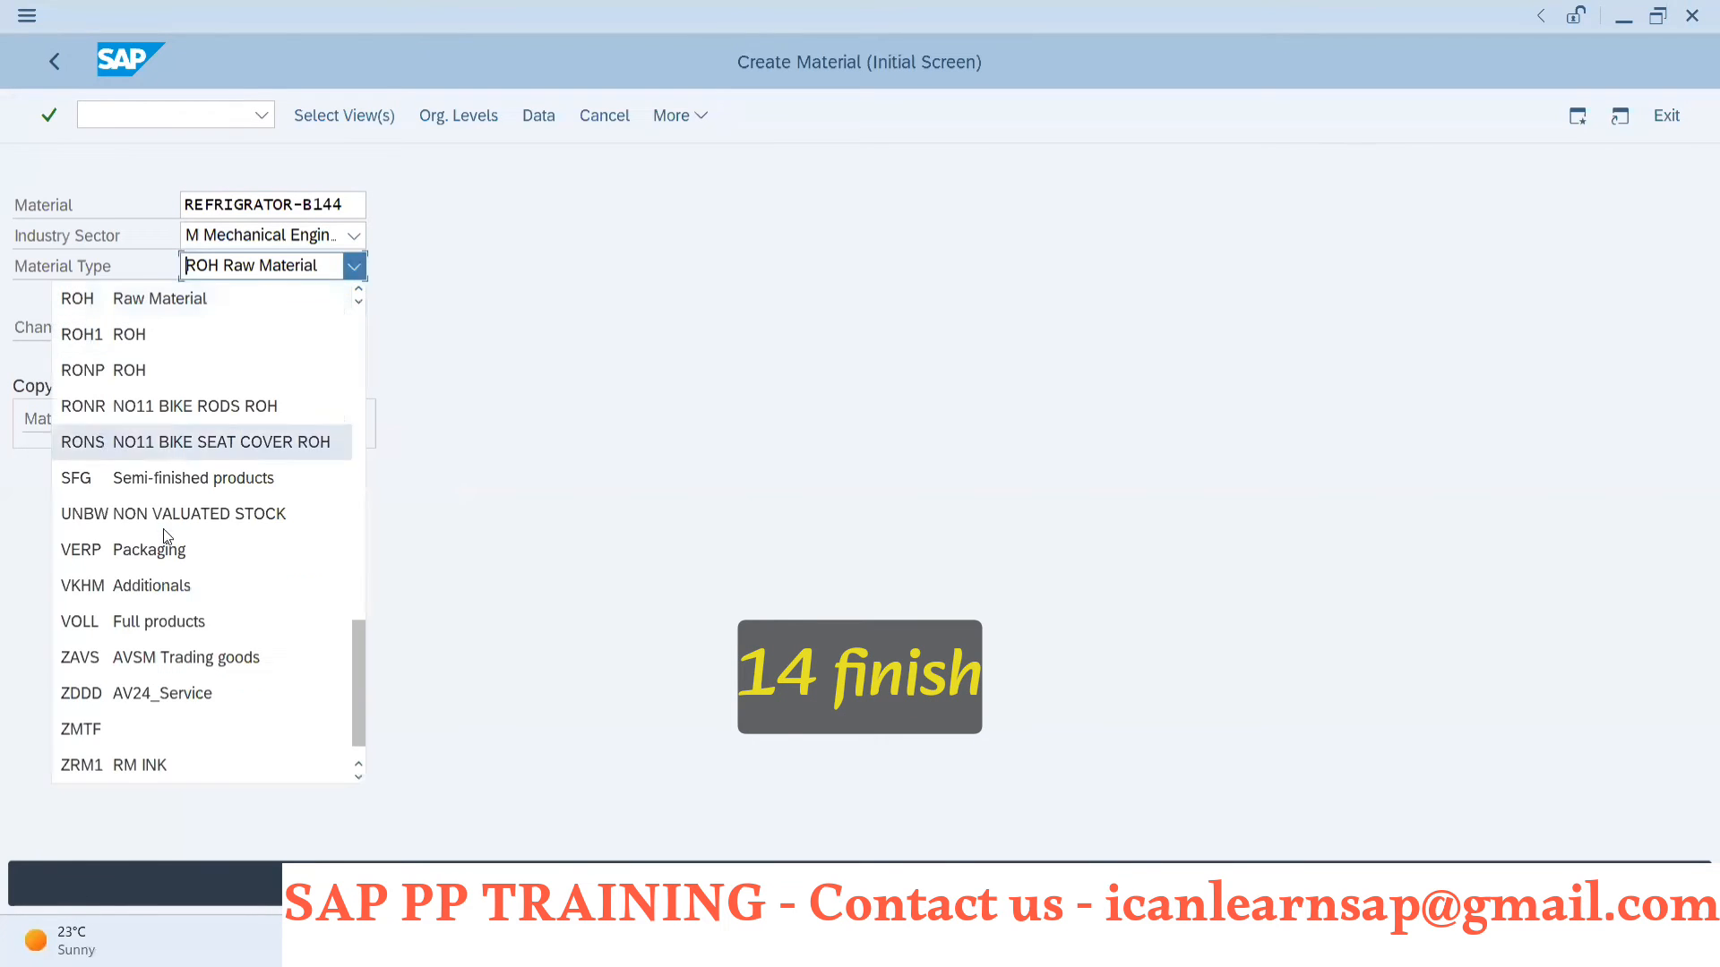
pyautogui.scroll(-1, 160, 613)
pyautogui.scroll(10, 161, 612)
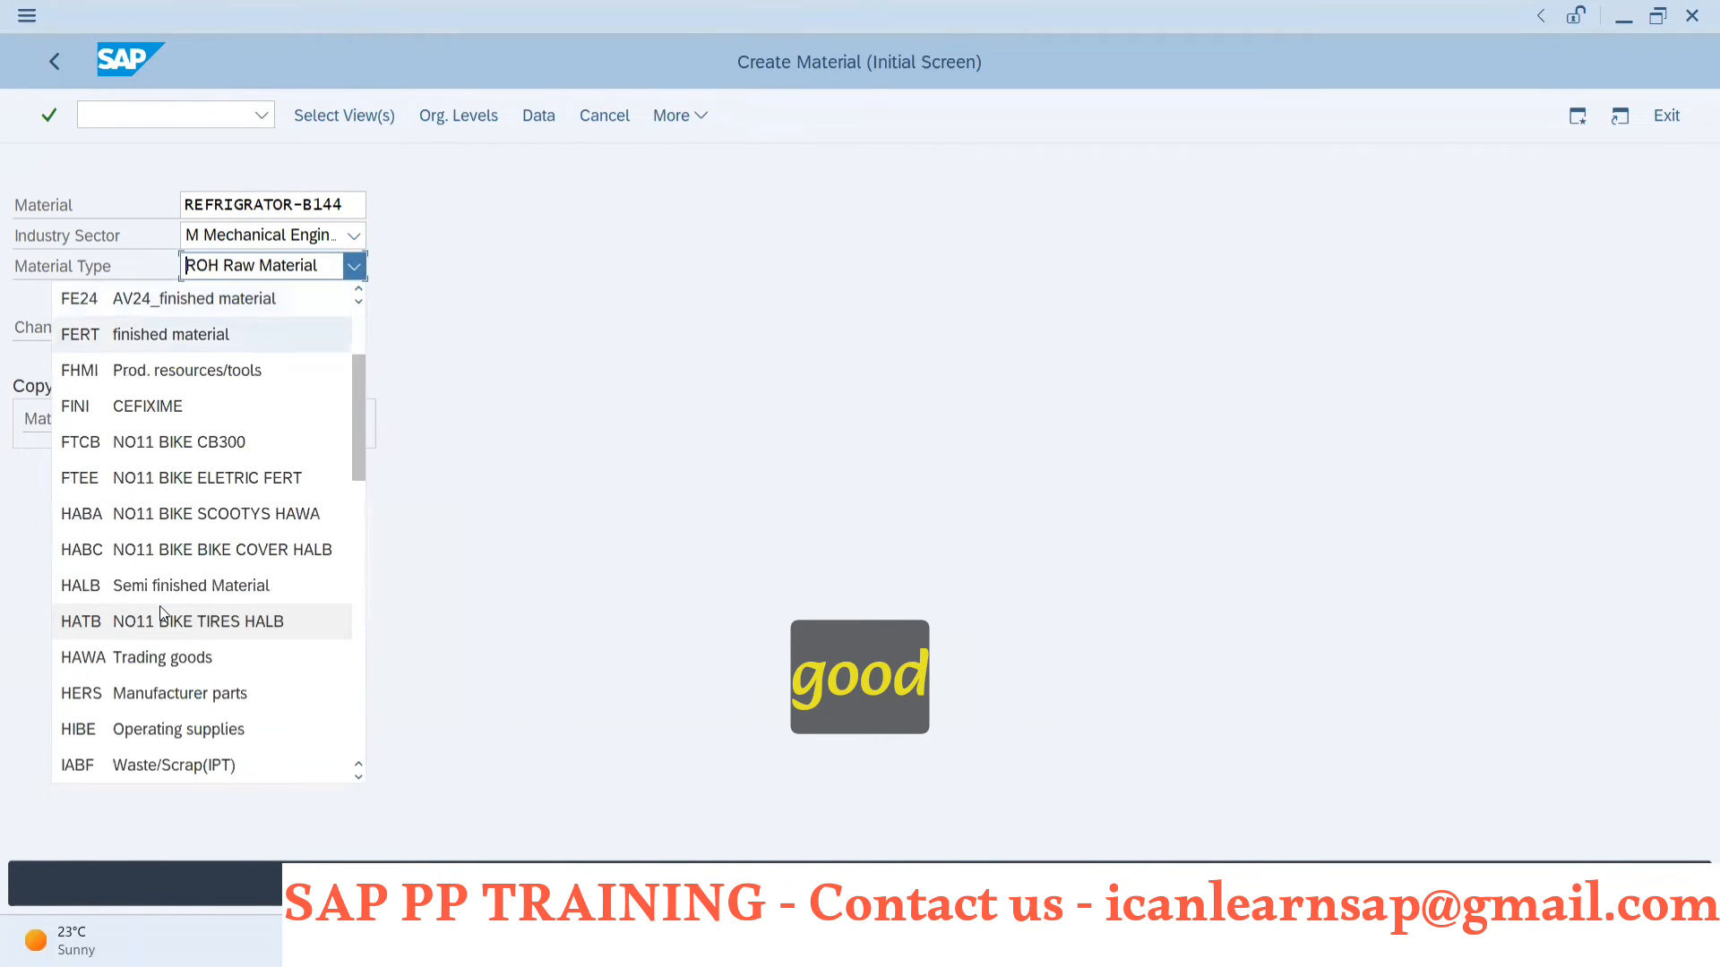
pyautogui.click(200, 336)
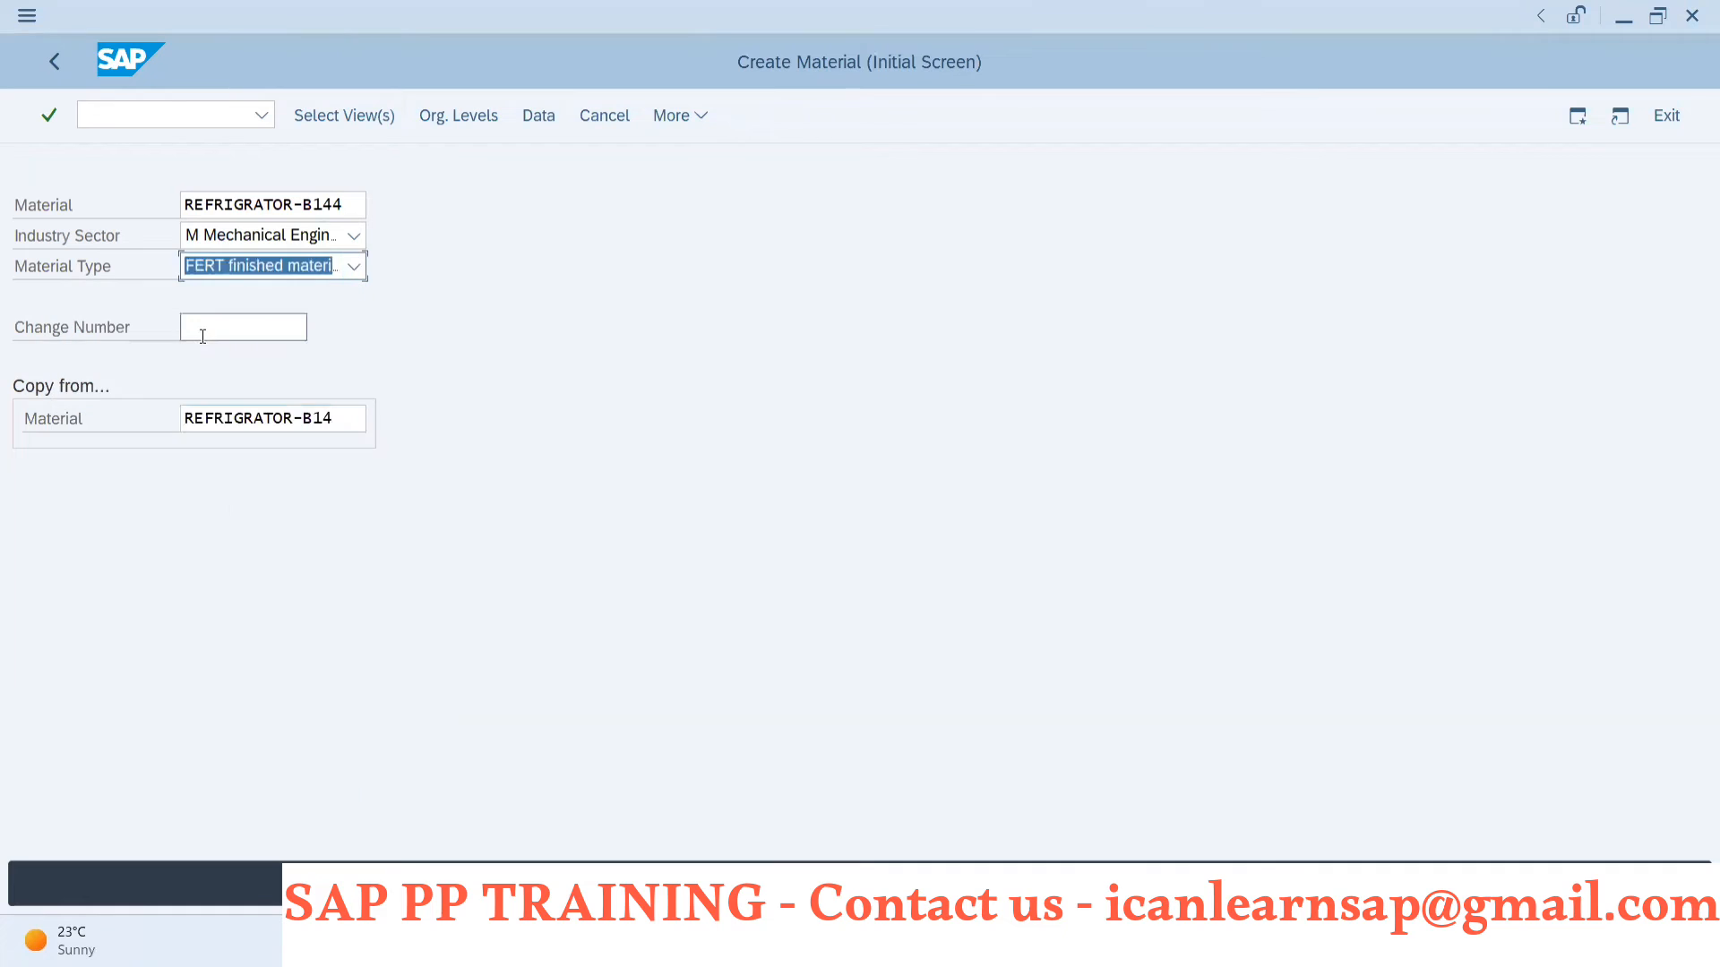
pyautogui.press('Return')
pyautogui.press('Return')
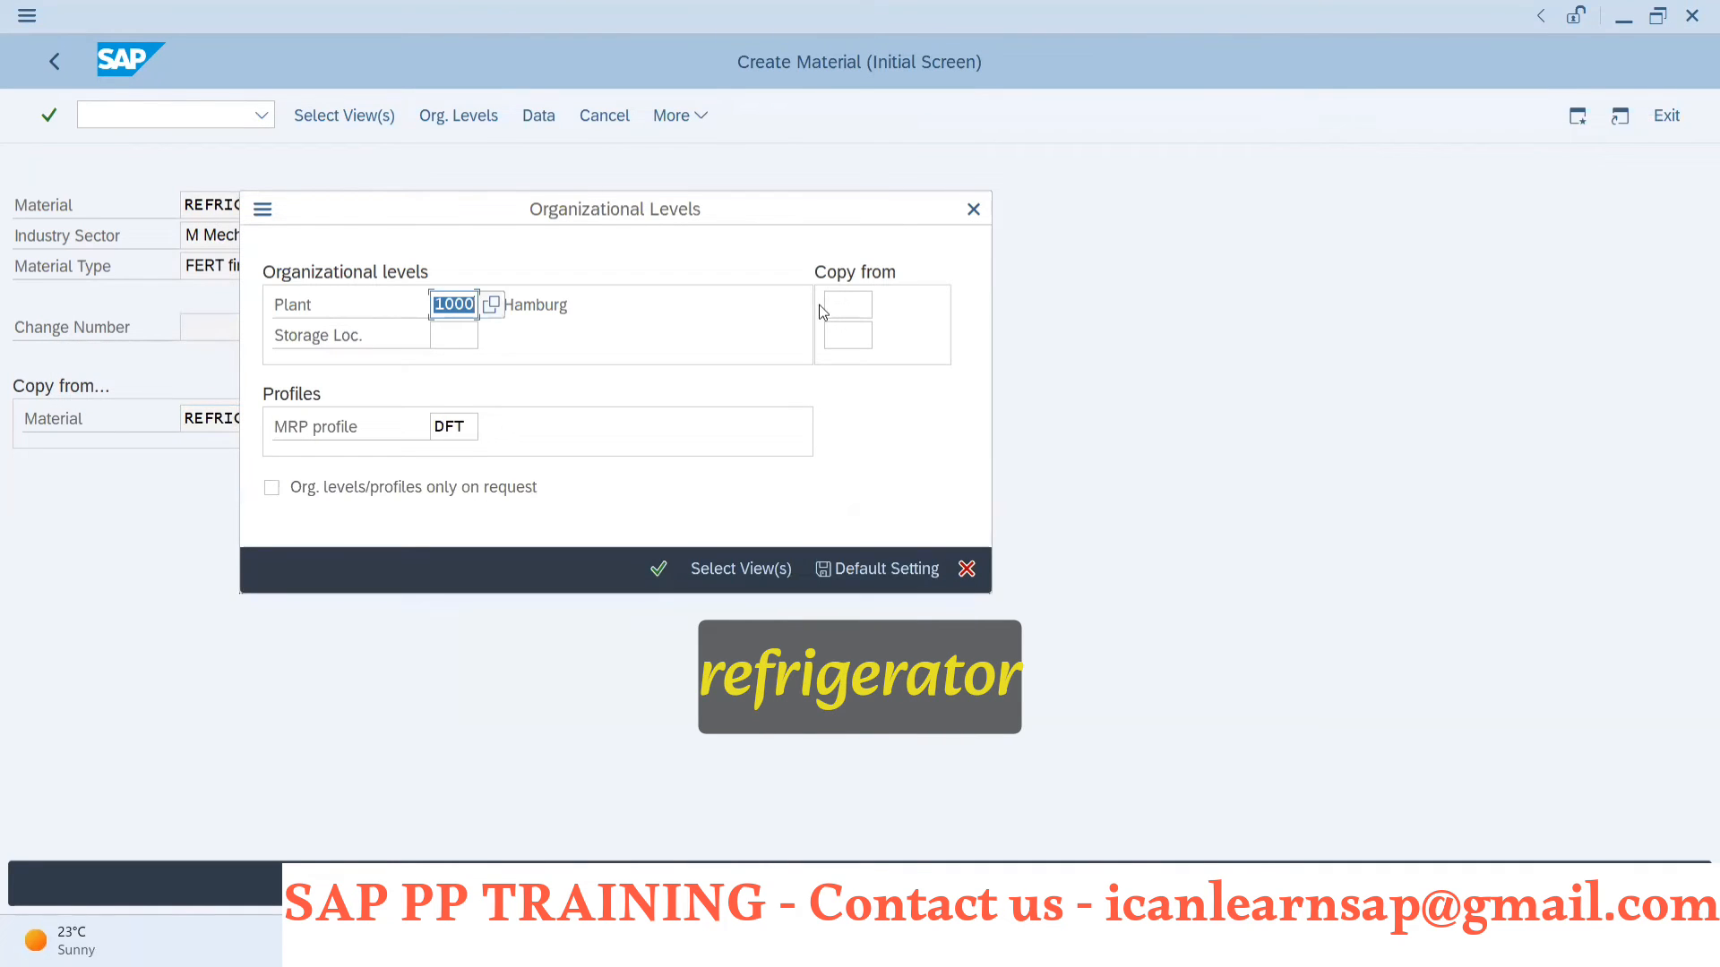
# - Set the reference plant to 1000 and reference storage location to 0001, choose the new material's storage location, and proceed to its data
pyautogui.click(825, 305)
pyautogui.write('1')
pyautogui.click(851, 336)
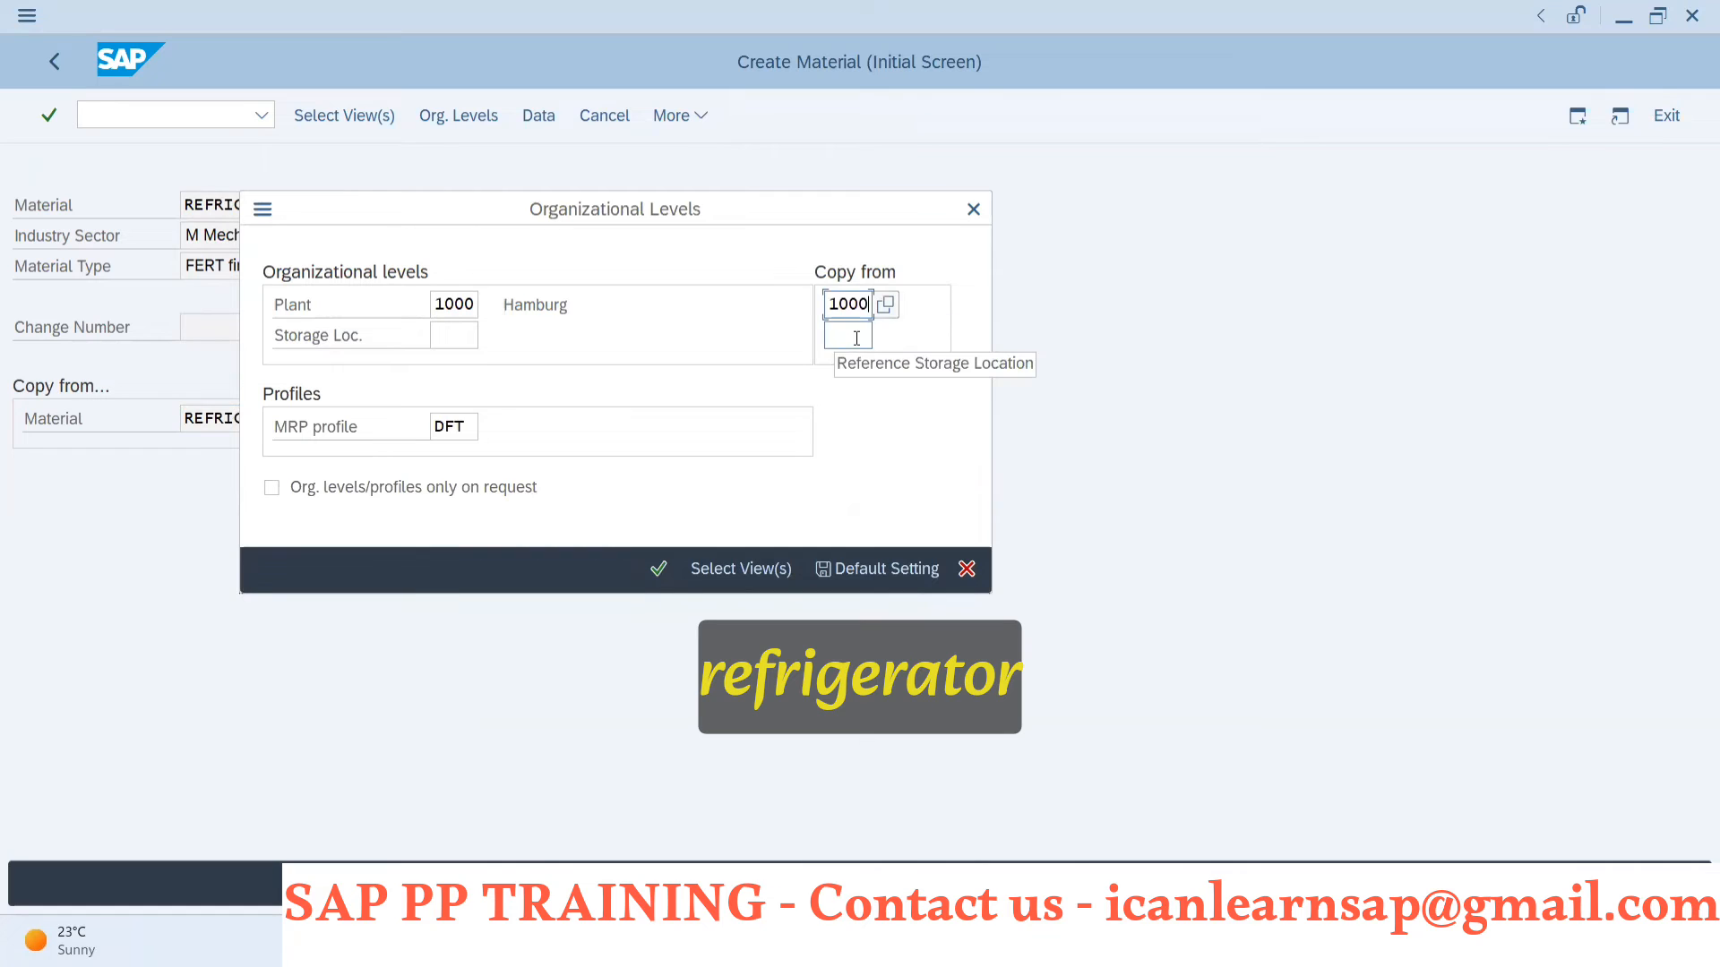
pyautogui.click(857, 338)
pyautogui.click(849, 367)
pyautogui.click(447, 336)
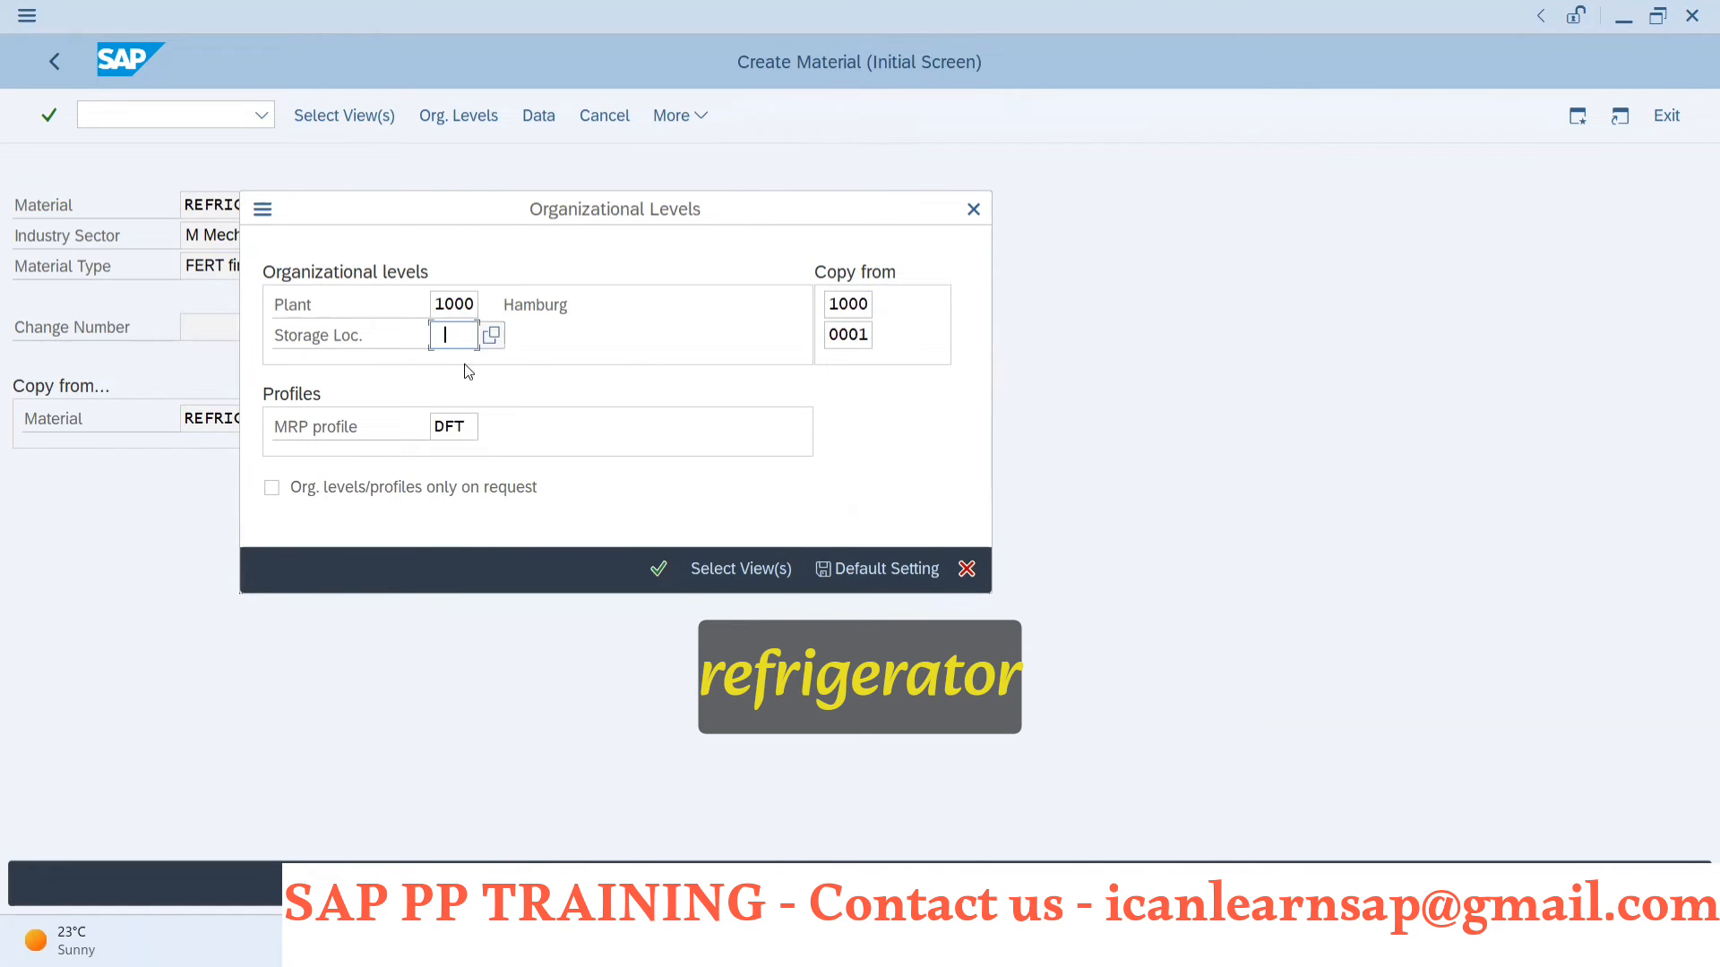
pyautogui.click(461, 367)
pyautogui.press('Return')
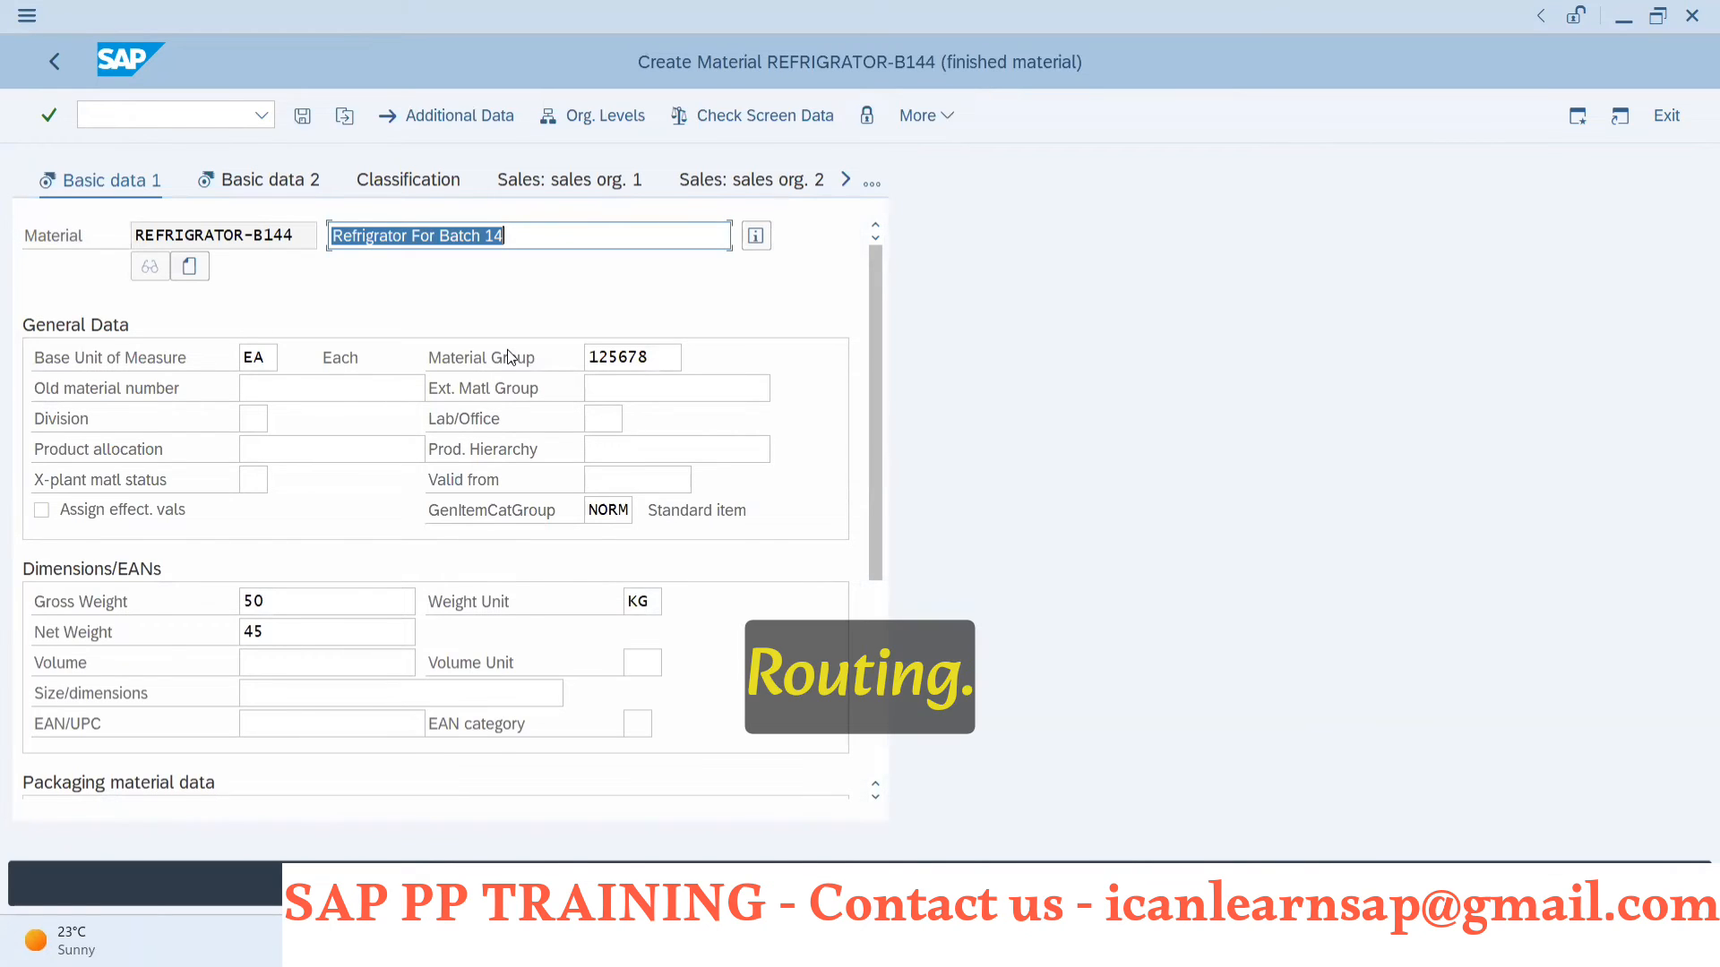
# - Accept the copied data through REFRIGRATOR-B144's basic, MRP, accounting and costing views, and save the new material
pyautogui.press('Return')
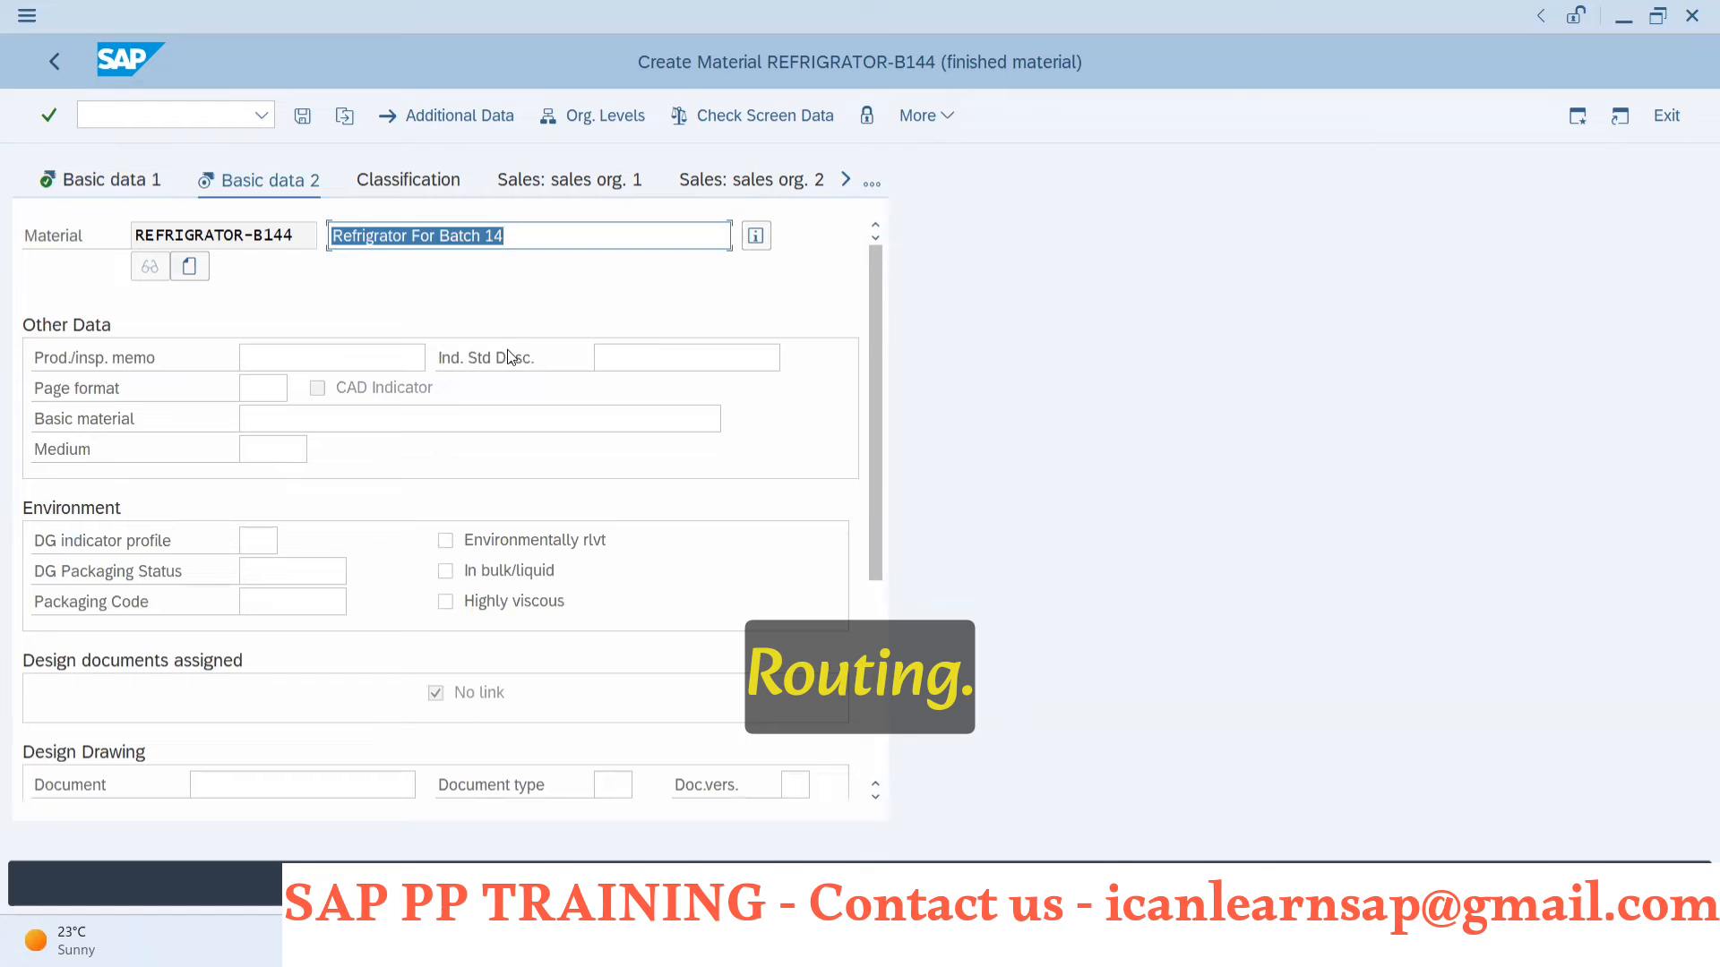
pyautogui.click(871, 184)
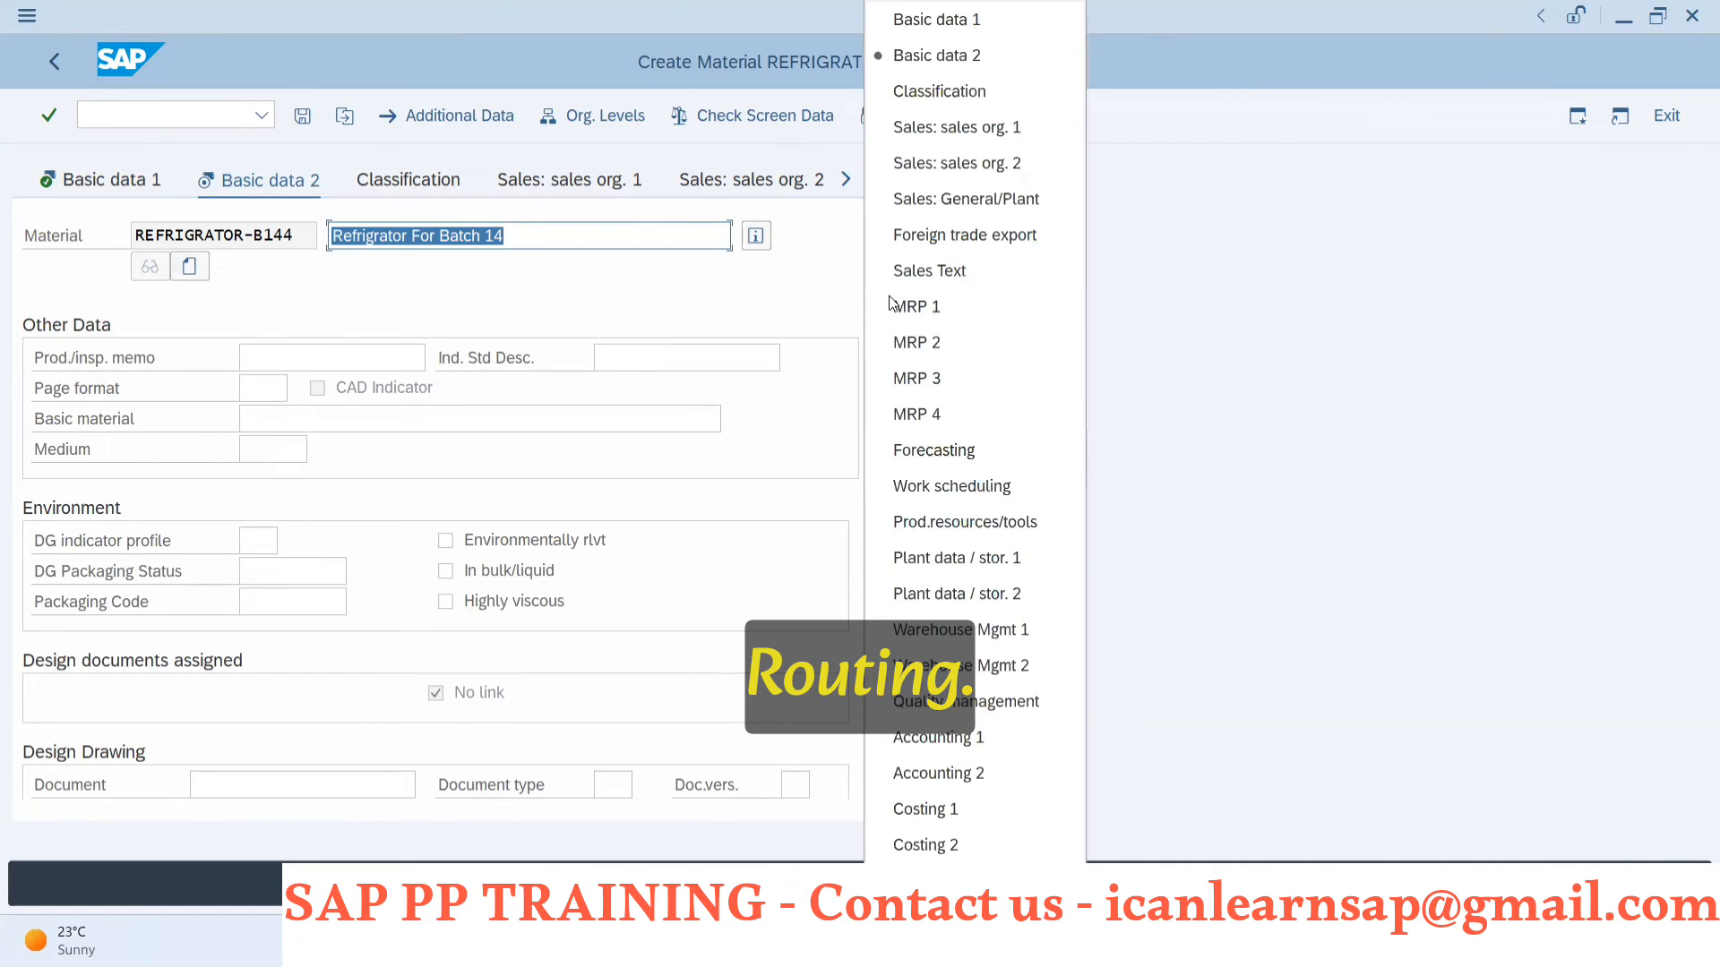
pyautogui.click(891, 304)
pyautogui.press('Return')
pyautogui.press('Return')
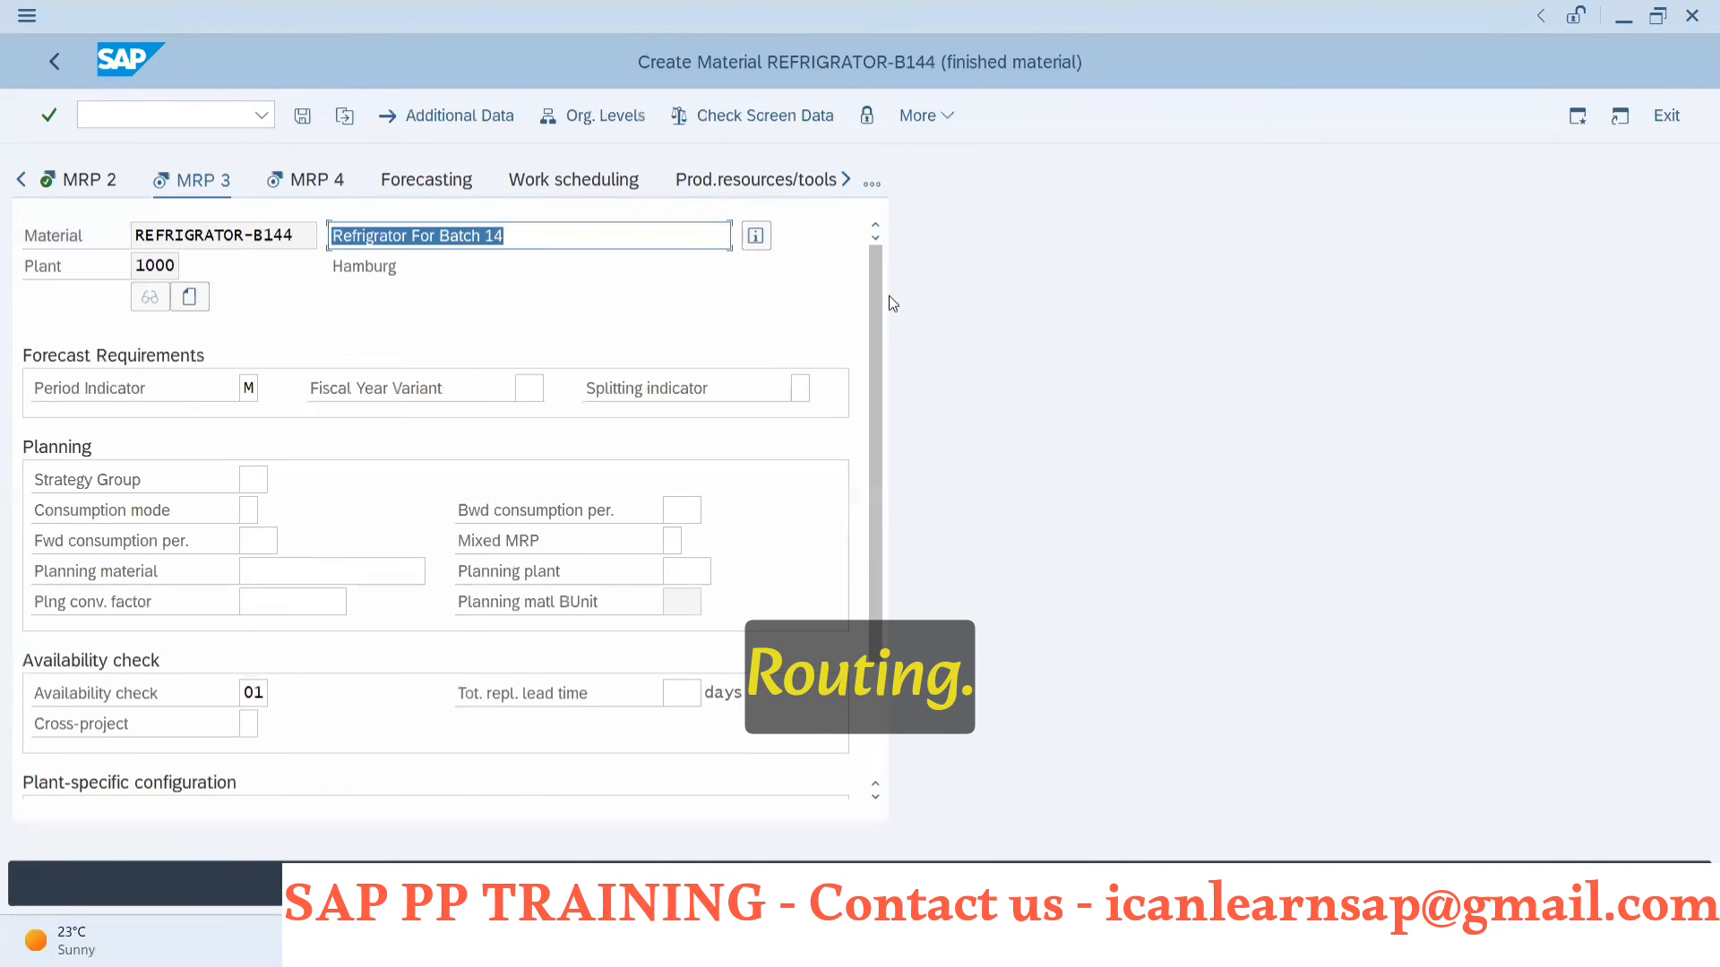
pyautogui.press('Return')
pyautogui.press('Return')
pyautogui.press('Return')
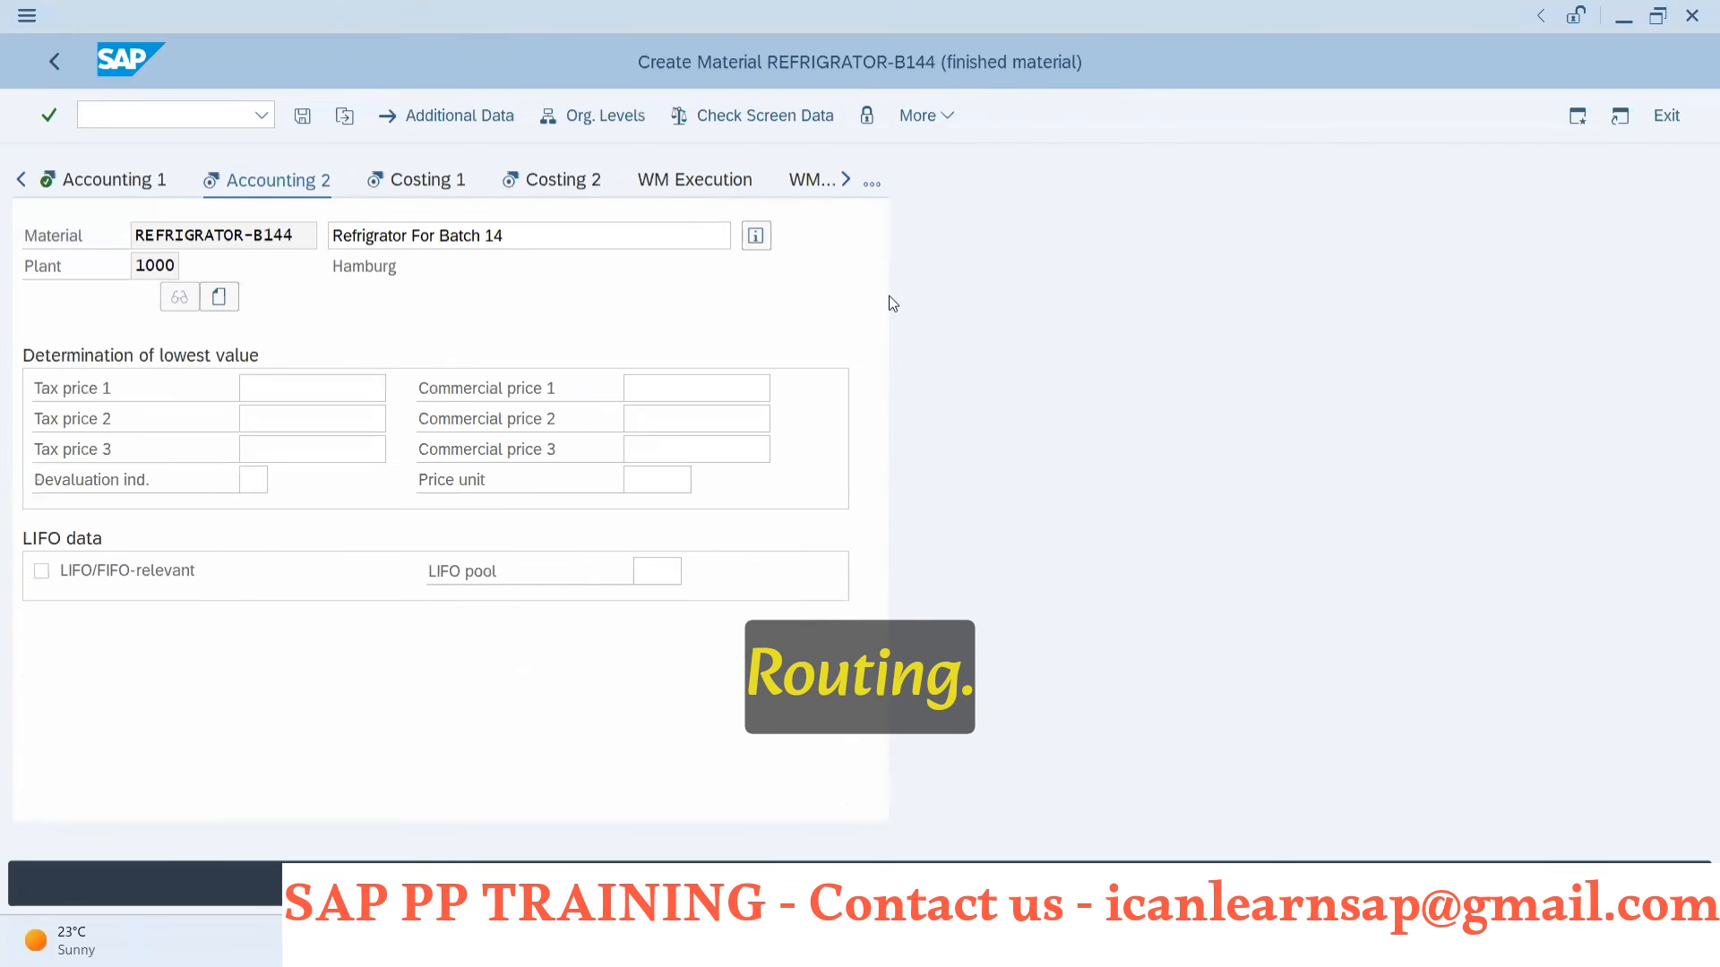
pyautogui.press('Return')
pyautogui.press('Return')
pyautogui.press('Return')
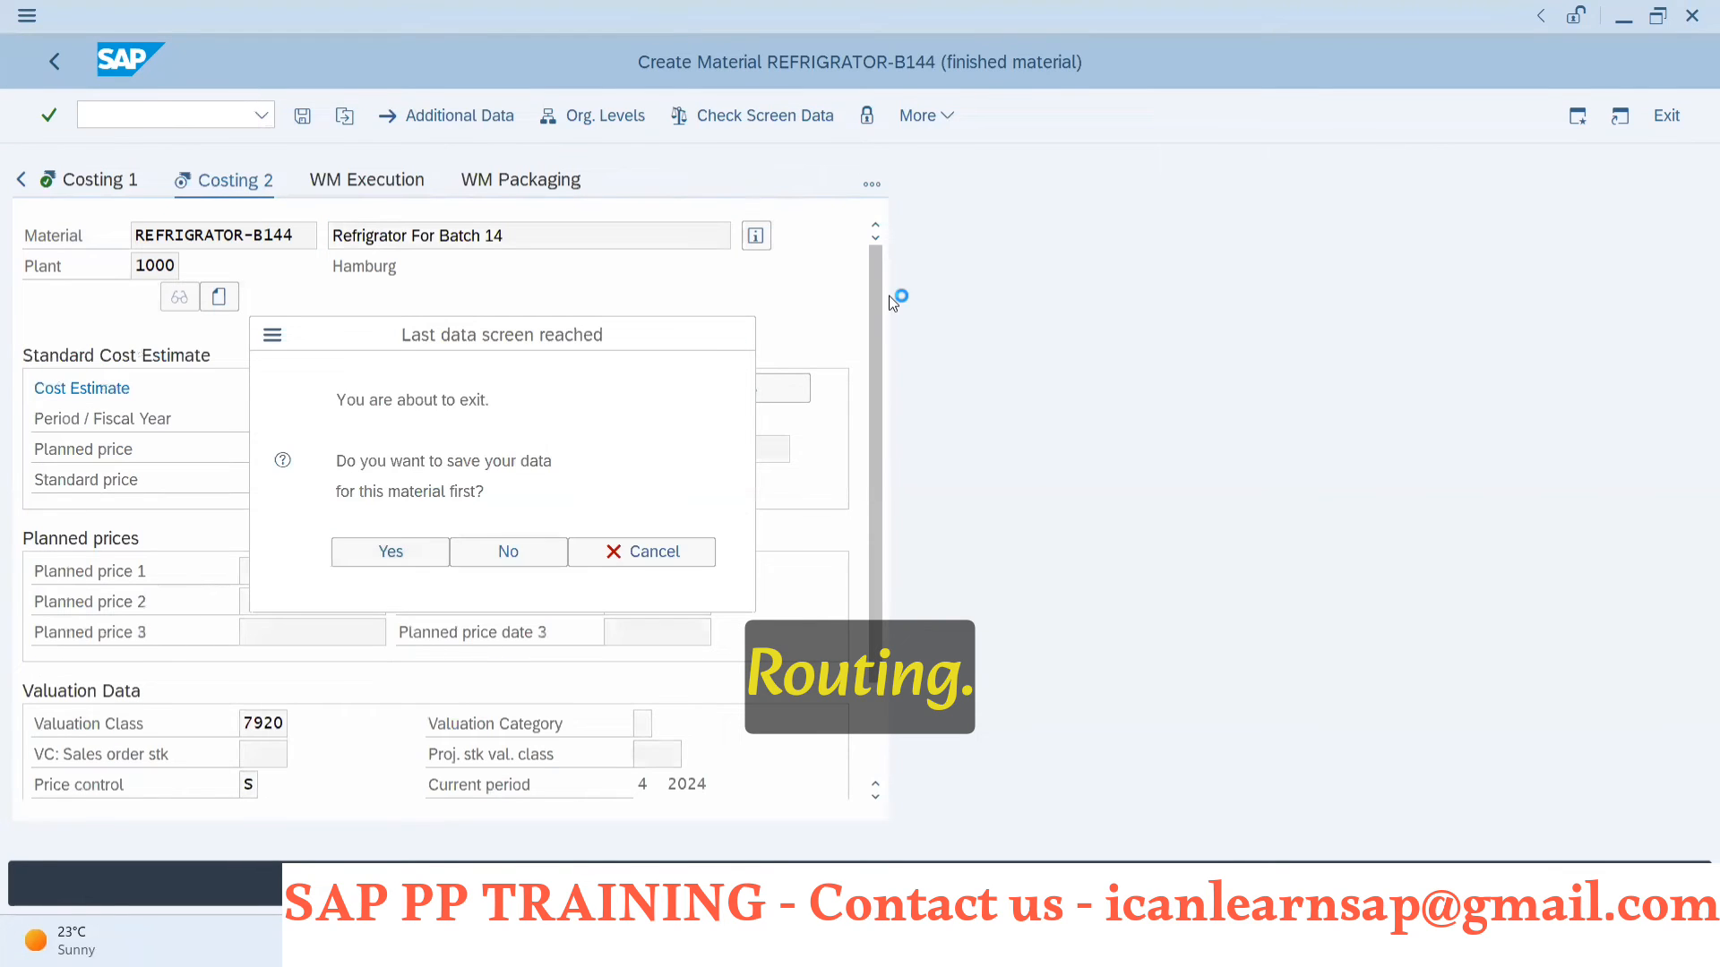
pyautogui.press('Return')
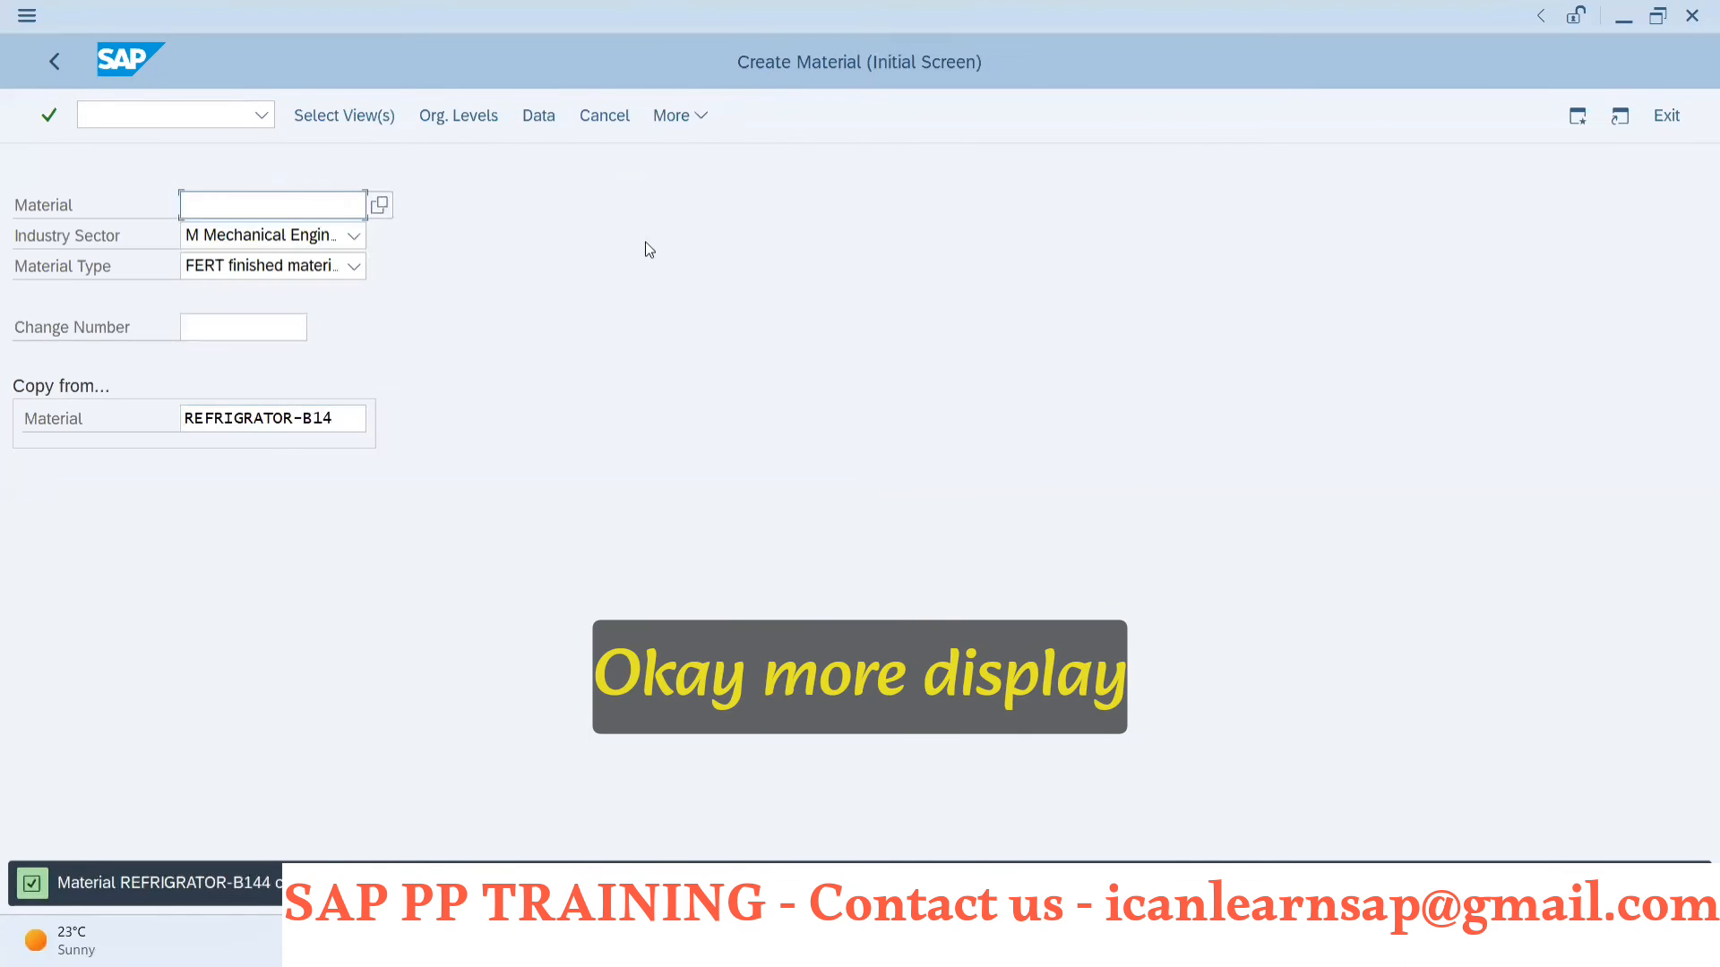
# - Go to the current material display for REFRIGRATOR-B144 and copy its material number
pyautogui.click(706, 117)
pyautogui.moveTo(711, 157)
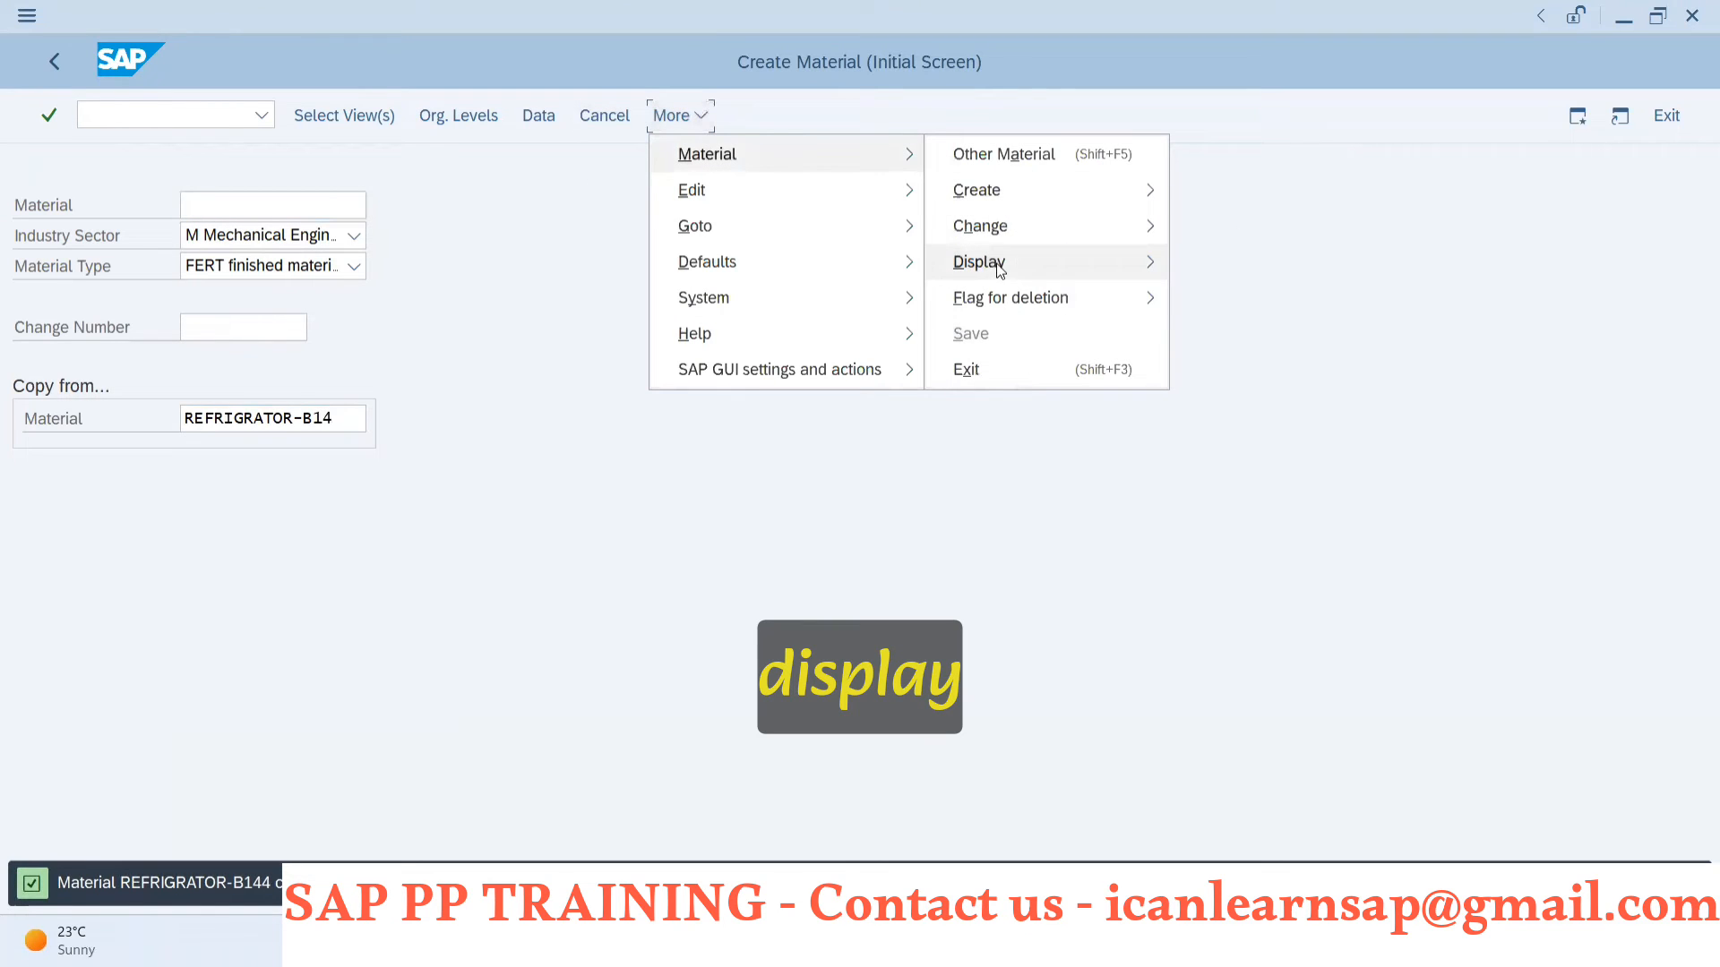
pyautogui.moveTo(999, 268)
pyautogui.click(1258, 265)
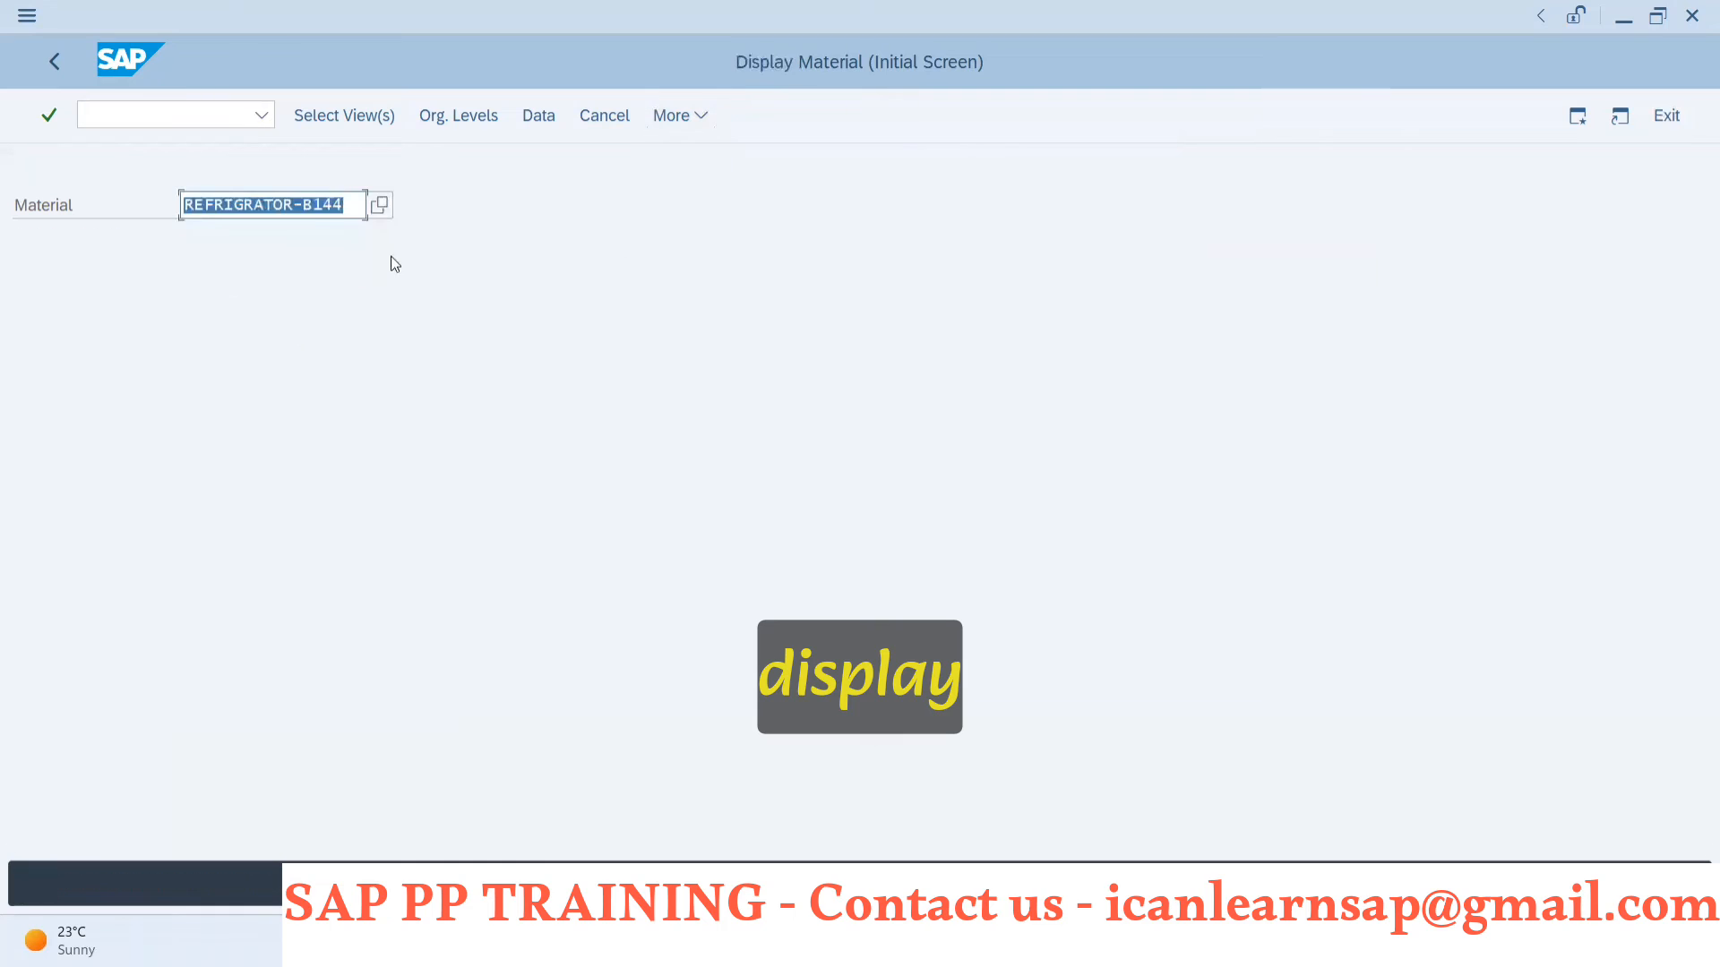
pyautogui.moveTo(345, 204); pyautogui.dragTo(183, 205)
pyautogui.click(184, 205)
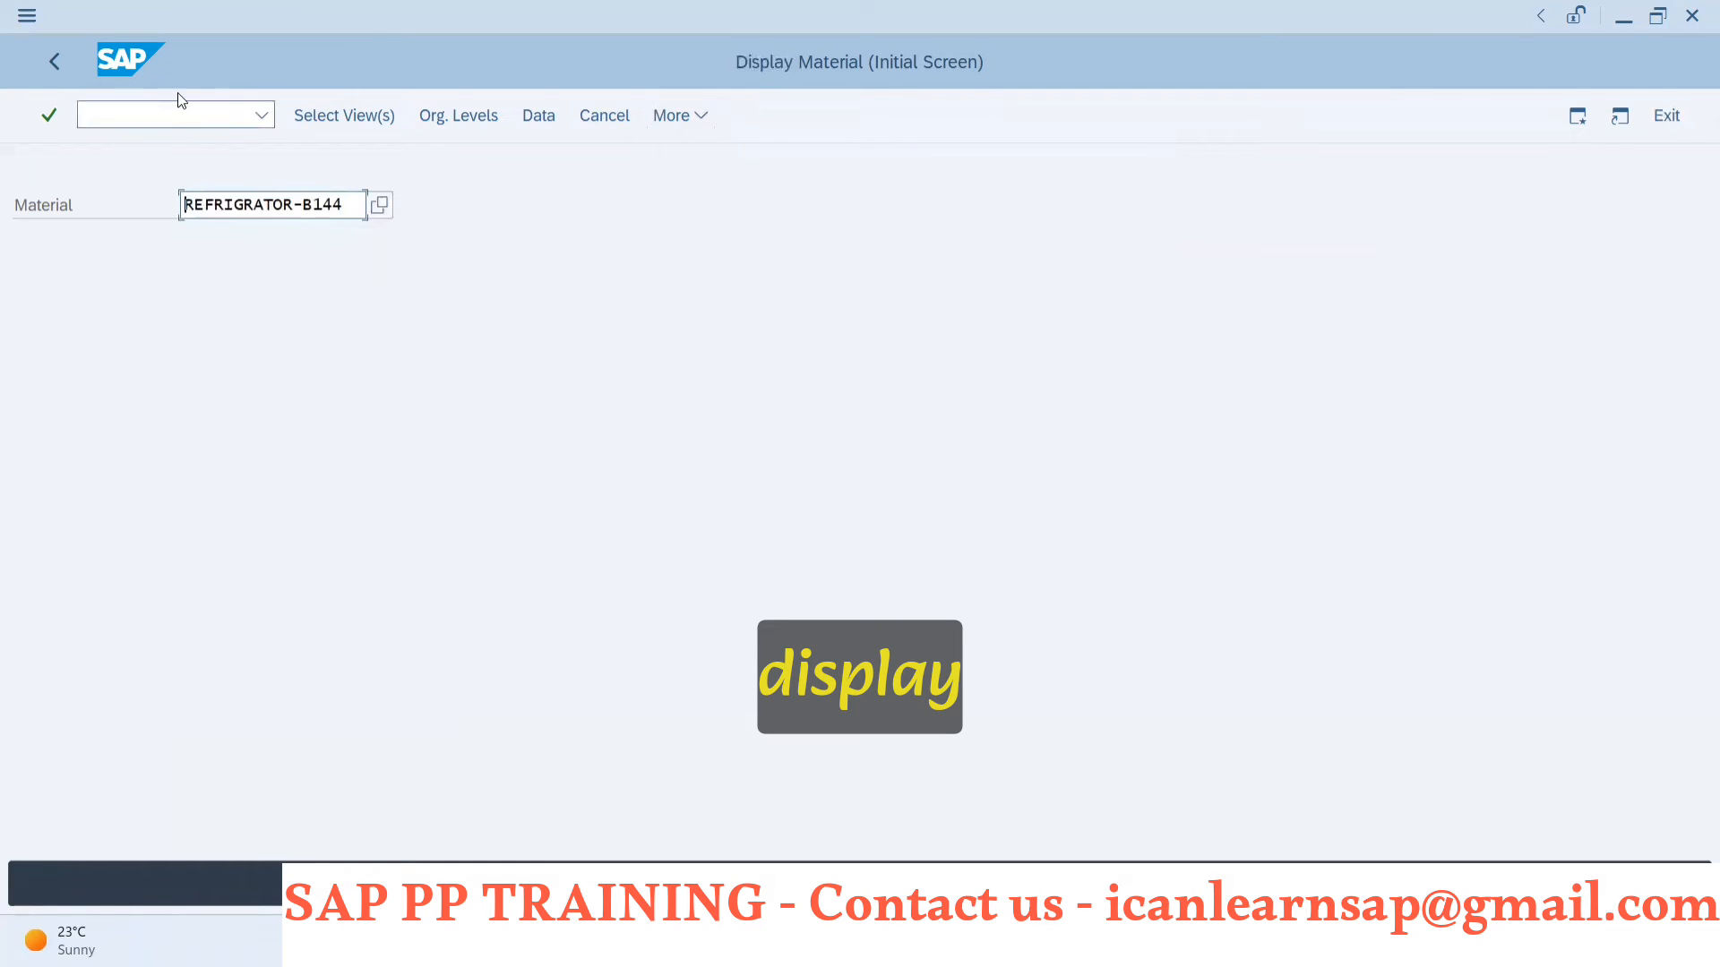
# - Start CS01 for REFRIGRATOR-B144 and copy all items from REFRIGRATOR-B14's production BOM in plant 1000 into the new BOM
pyautogui.click(190, 109)
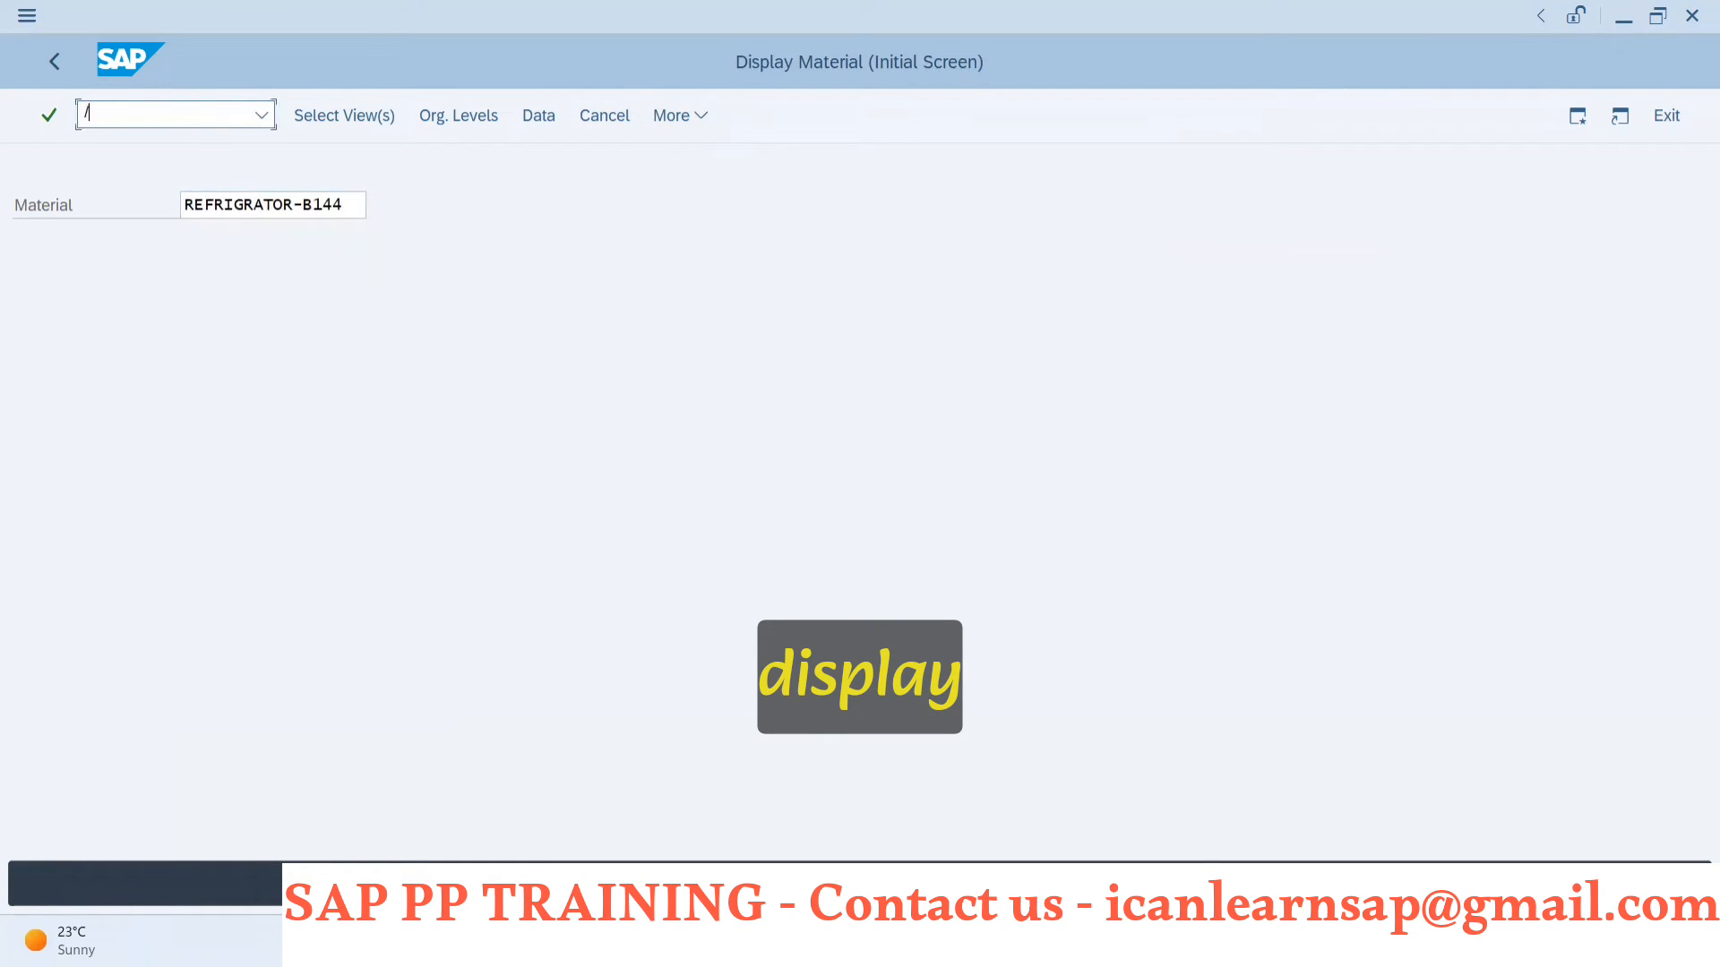
pyautogui.write('/ncs01')
pyautogui.press('Return')
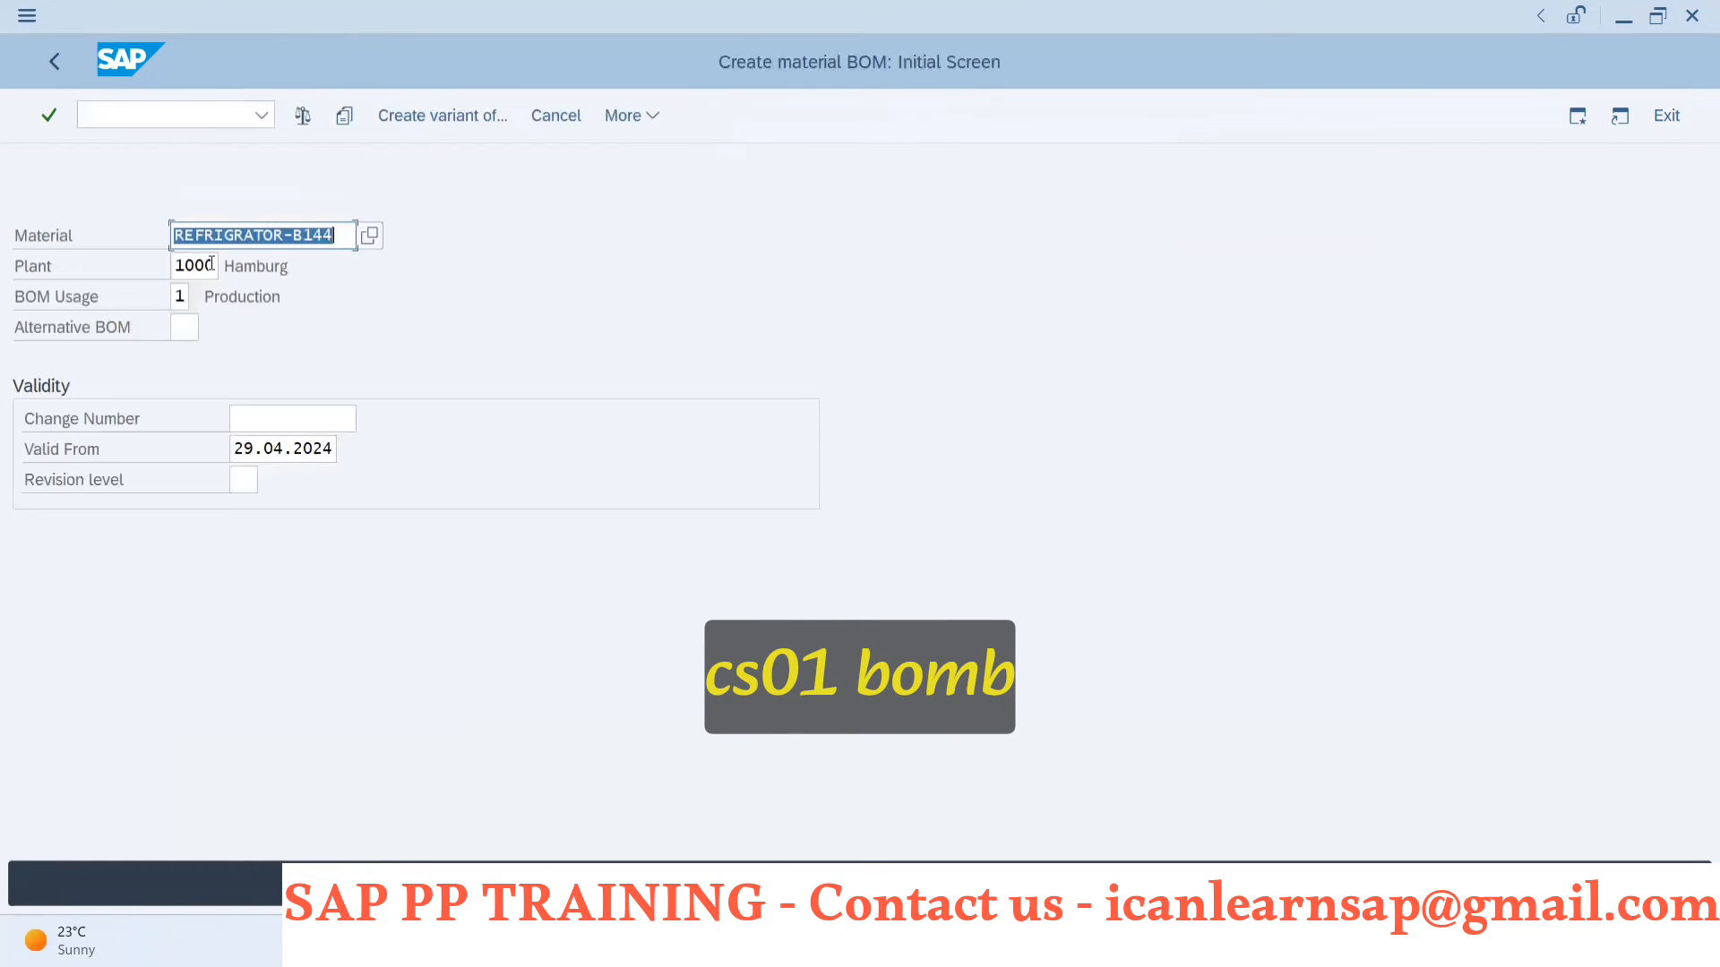
pyautogui.click(346, 117)
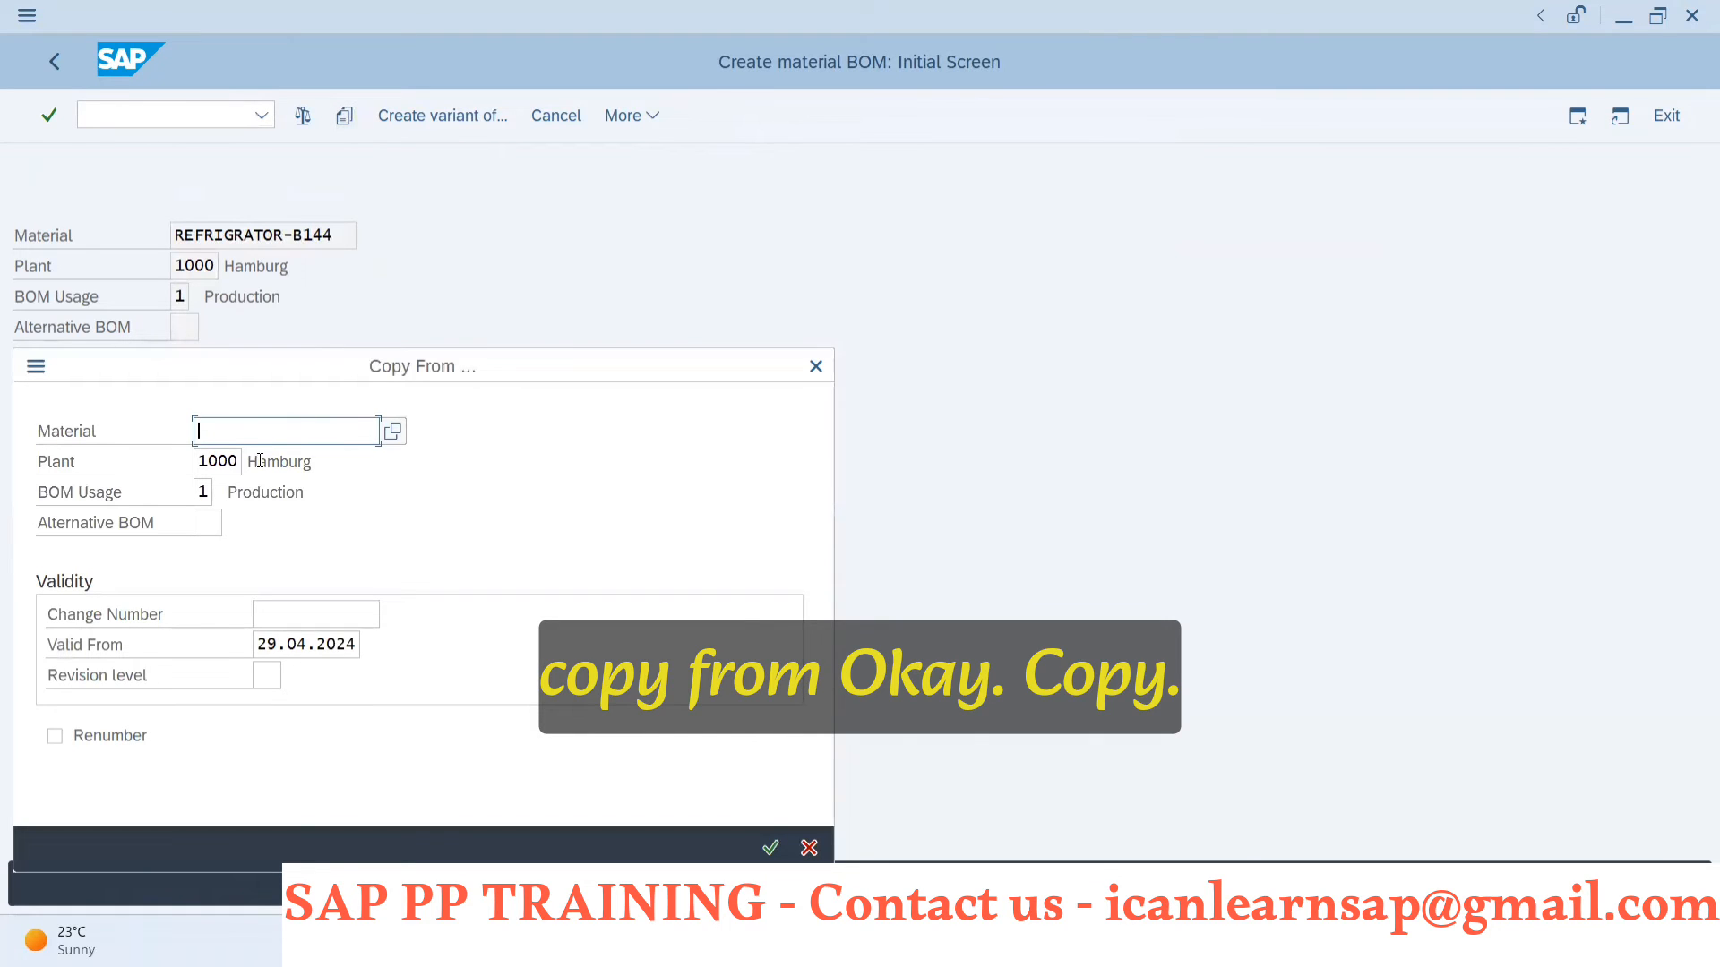
pyautogui.hotkey('ctrl', 'v')
pyautogui.press('BackSpace')
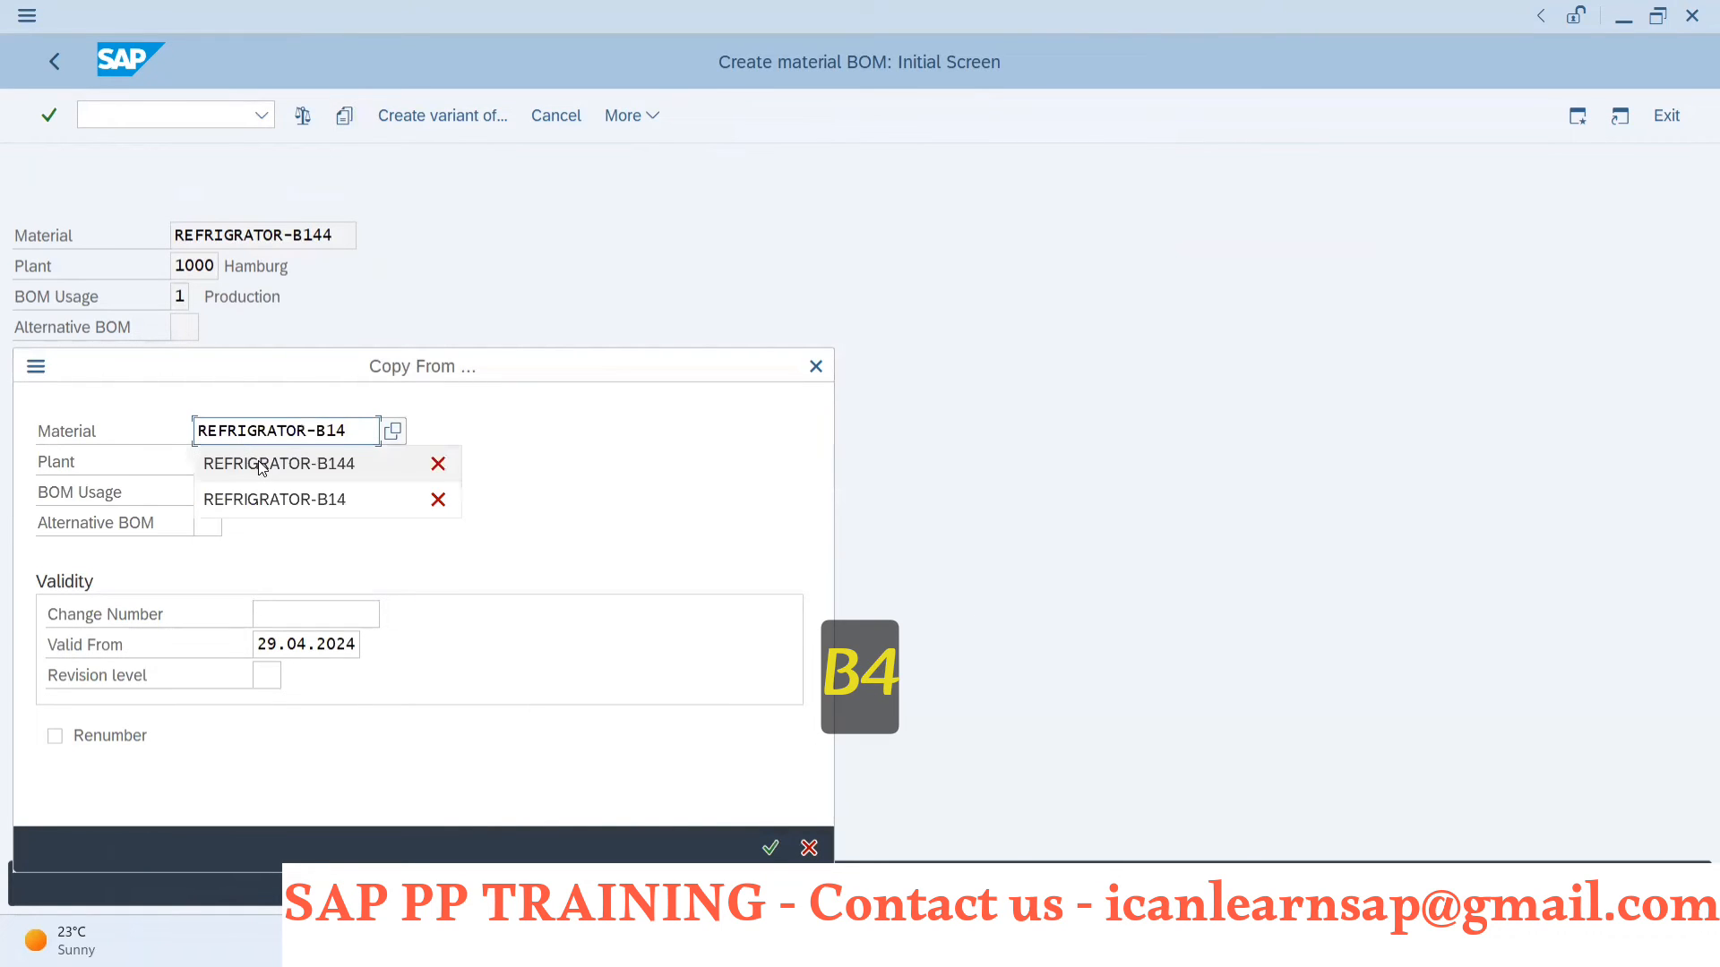
pyautogui.click(267, 511)
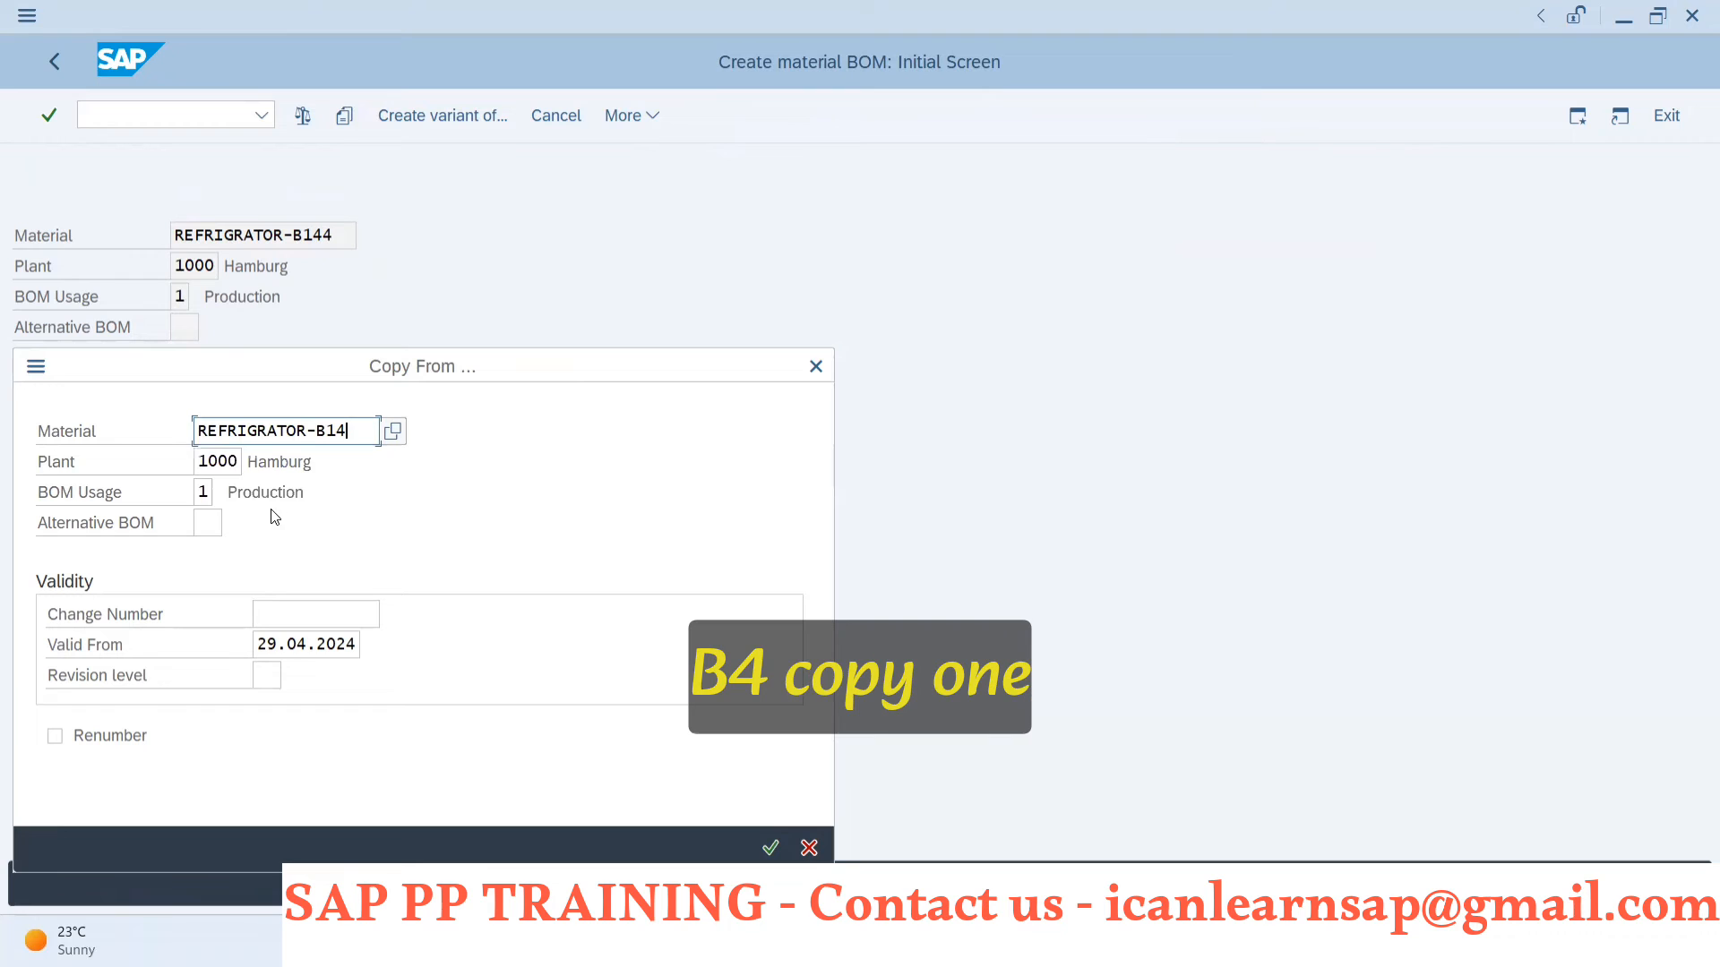
pyautogui.click(208, 523)
pyautogui.press('Return')
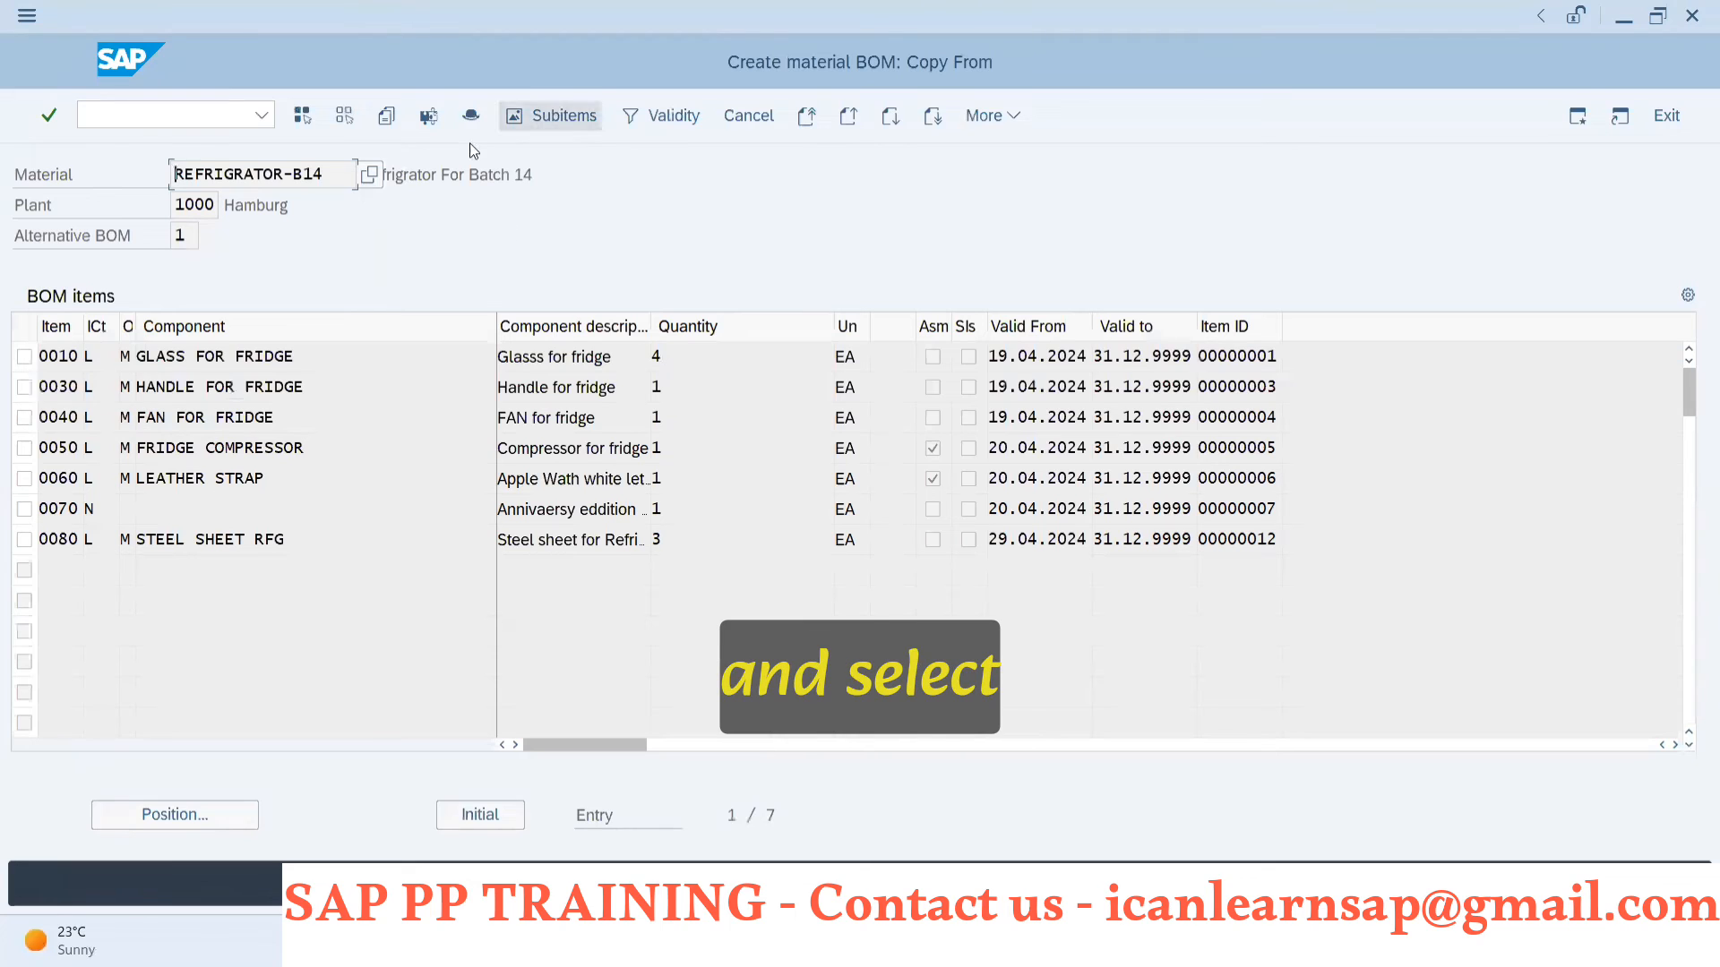
pyautogui.click(302, 115)
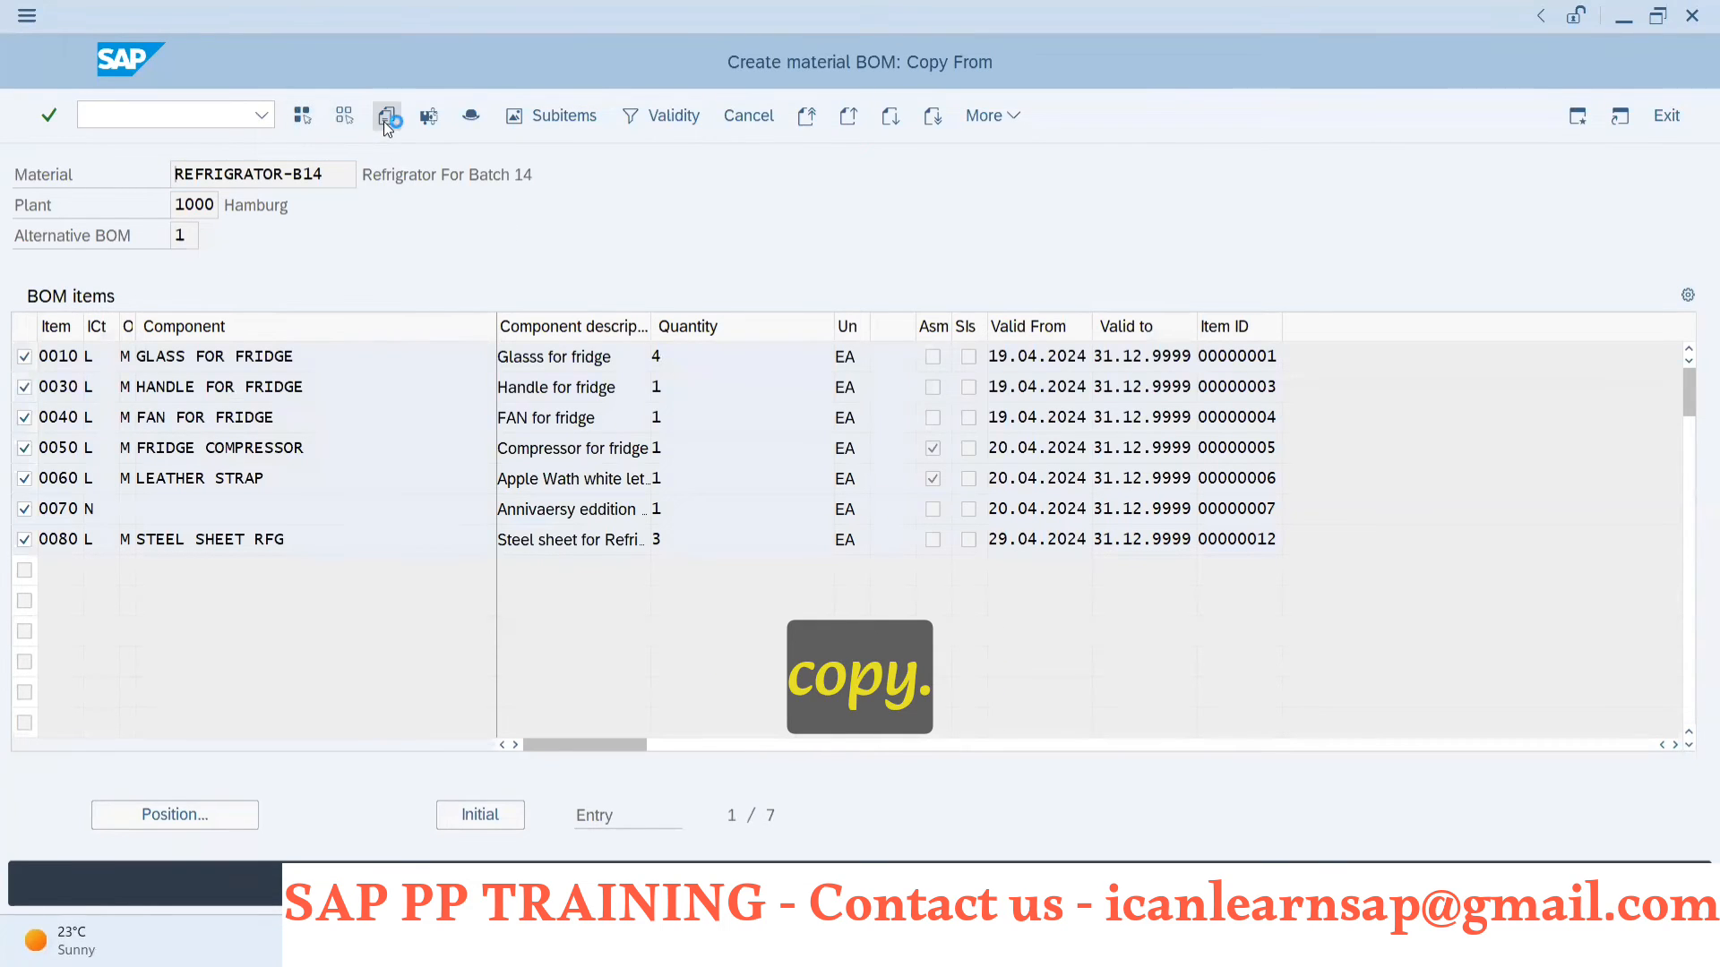
pyautogui.click(385, 117)
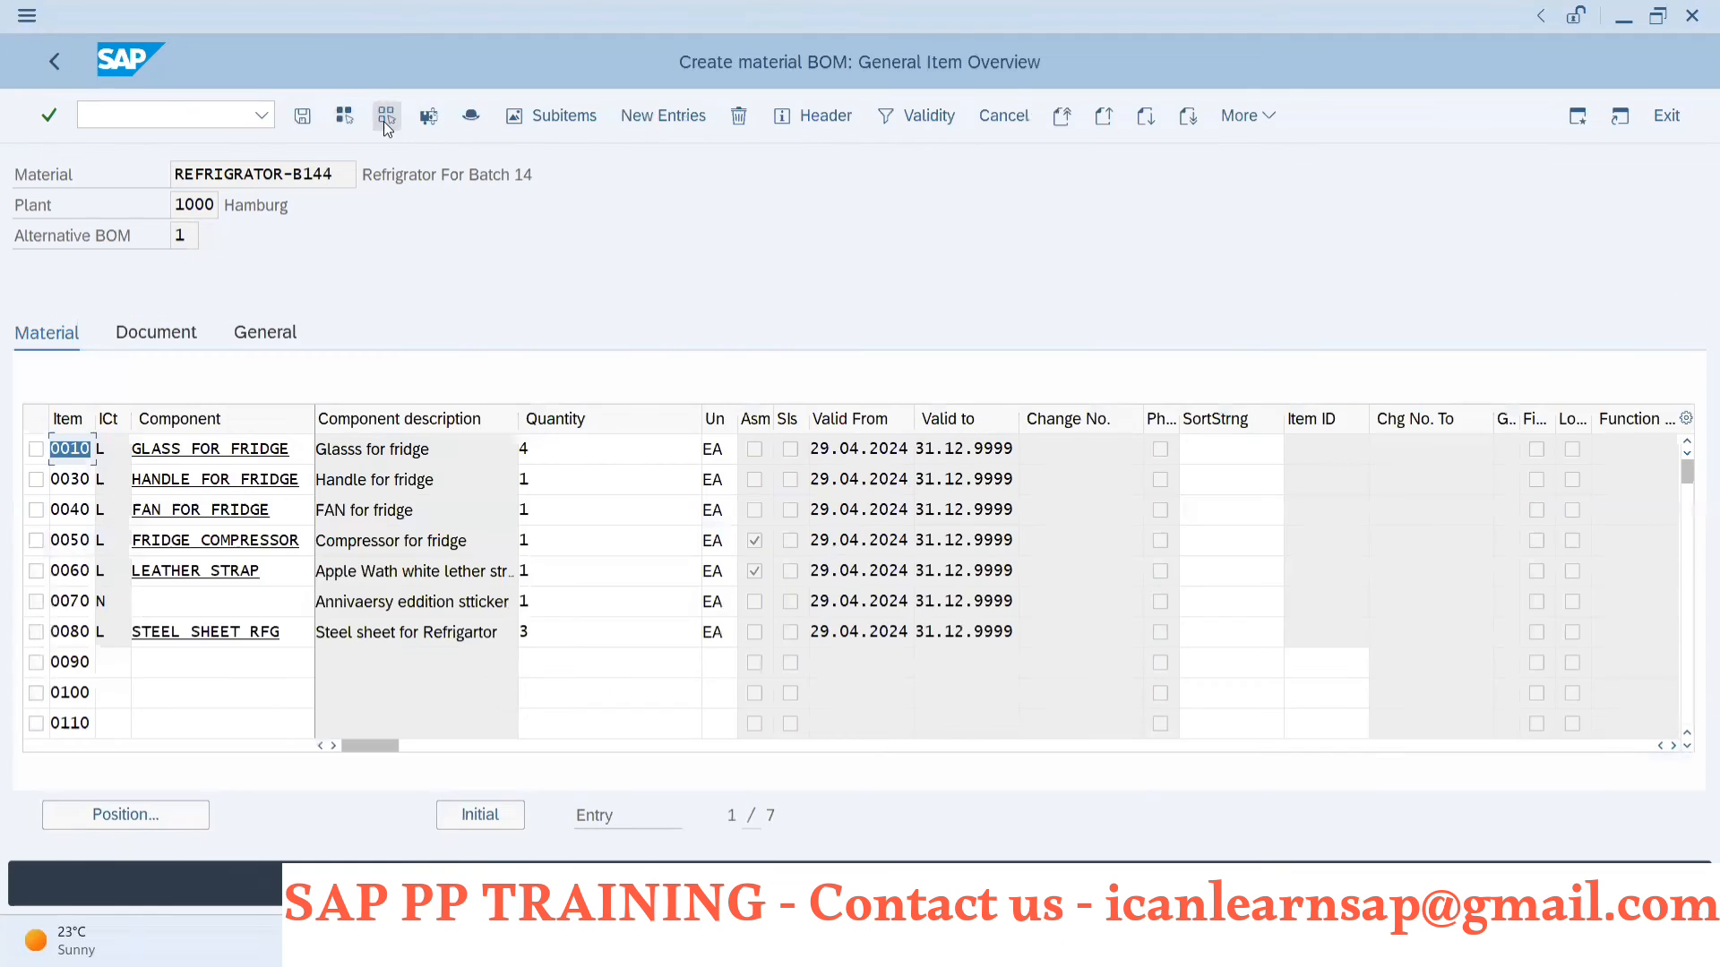
# - Delete the anniversary sticker item 0070 and the LEATHER STRAP item 0060 from REFRIGRATOR-B144's BOM, and save it
pyautogui.click(36, 602)
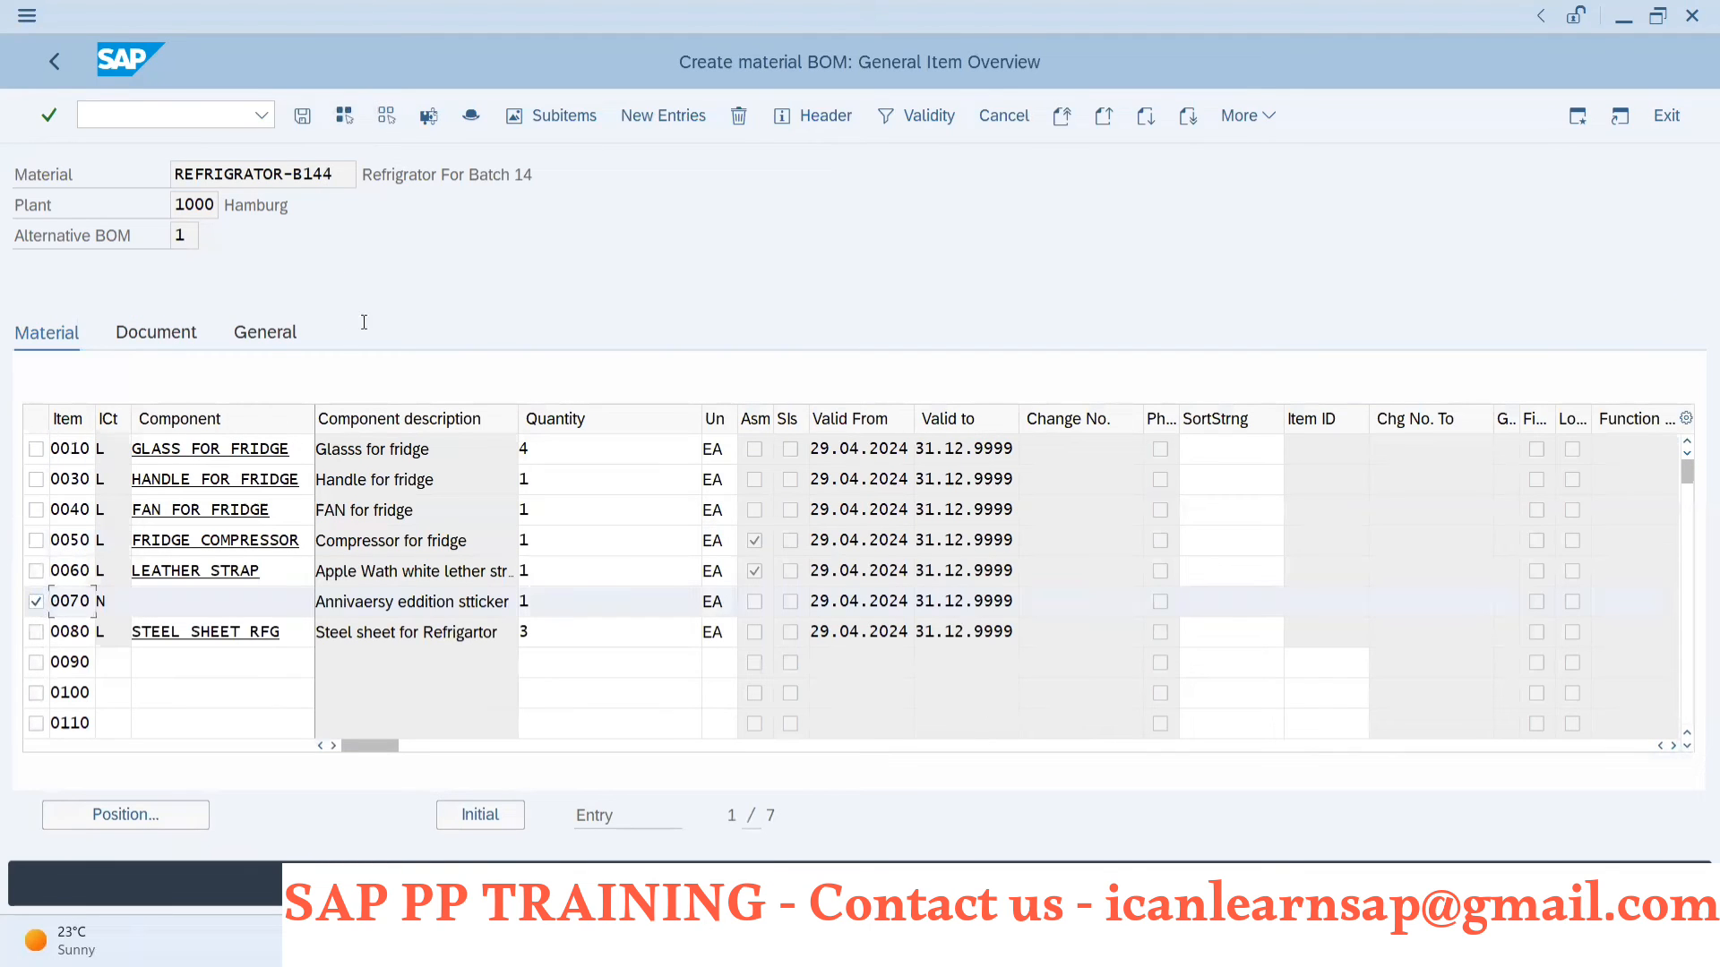
pyautogui.click(740, 118)
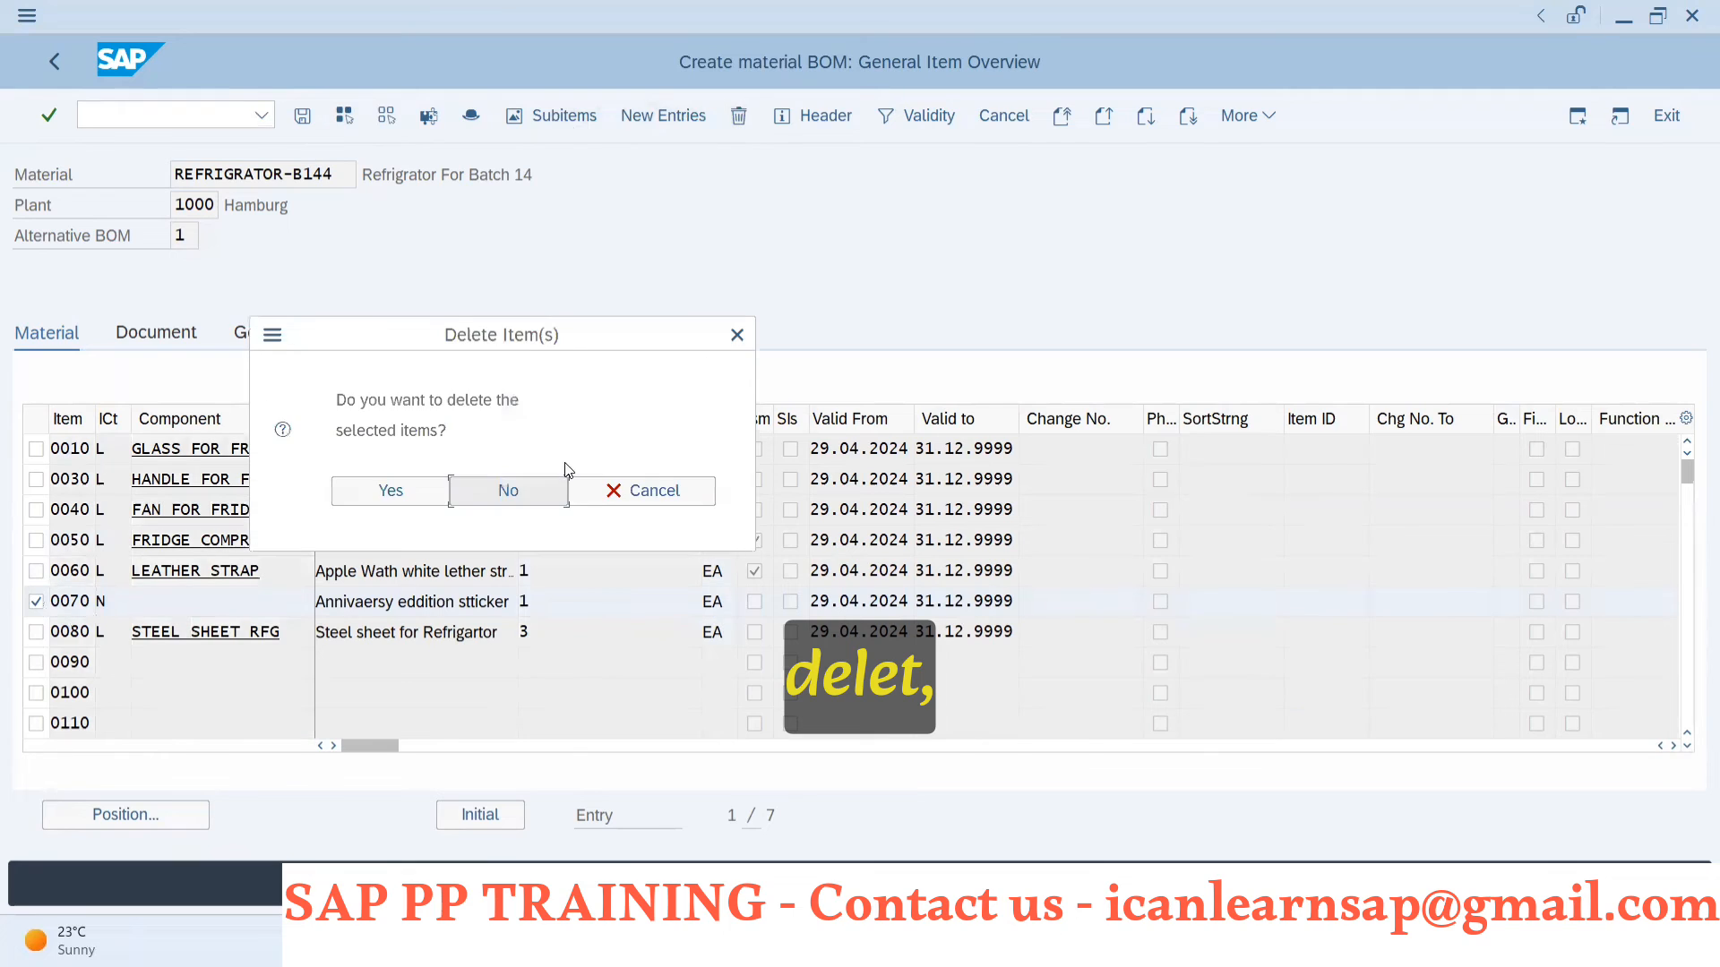
pyautogui.click(374, 495)
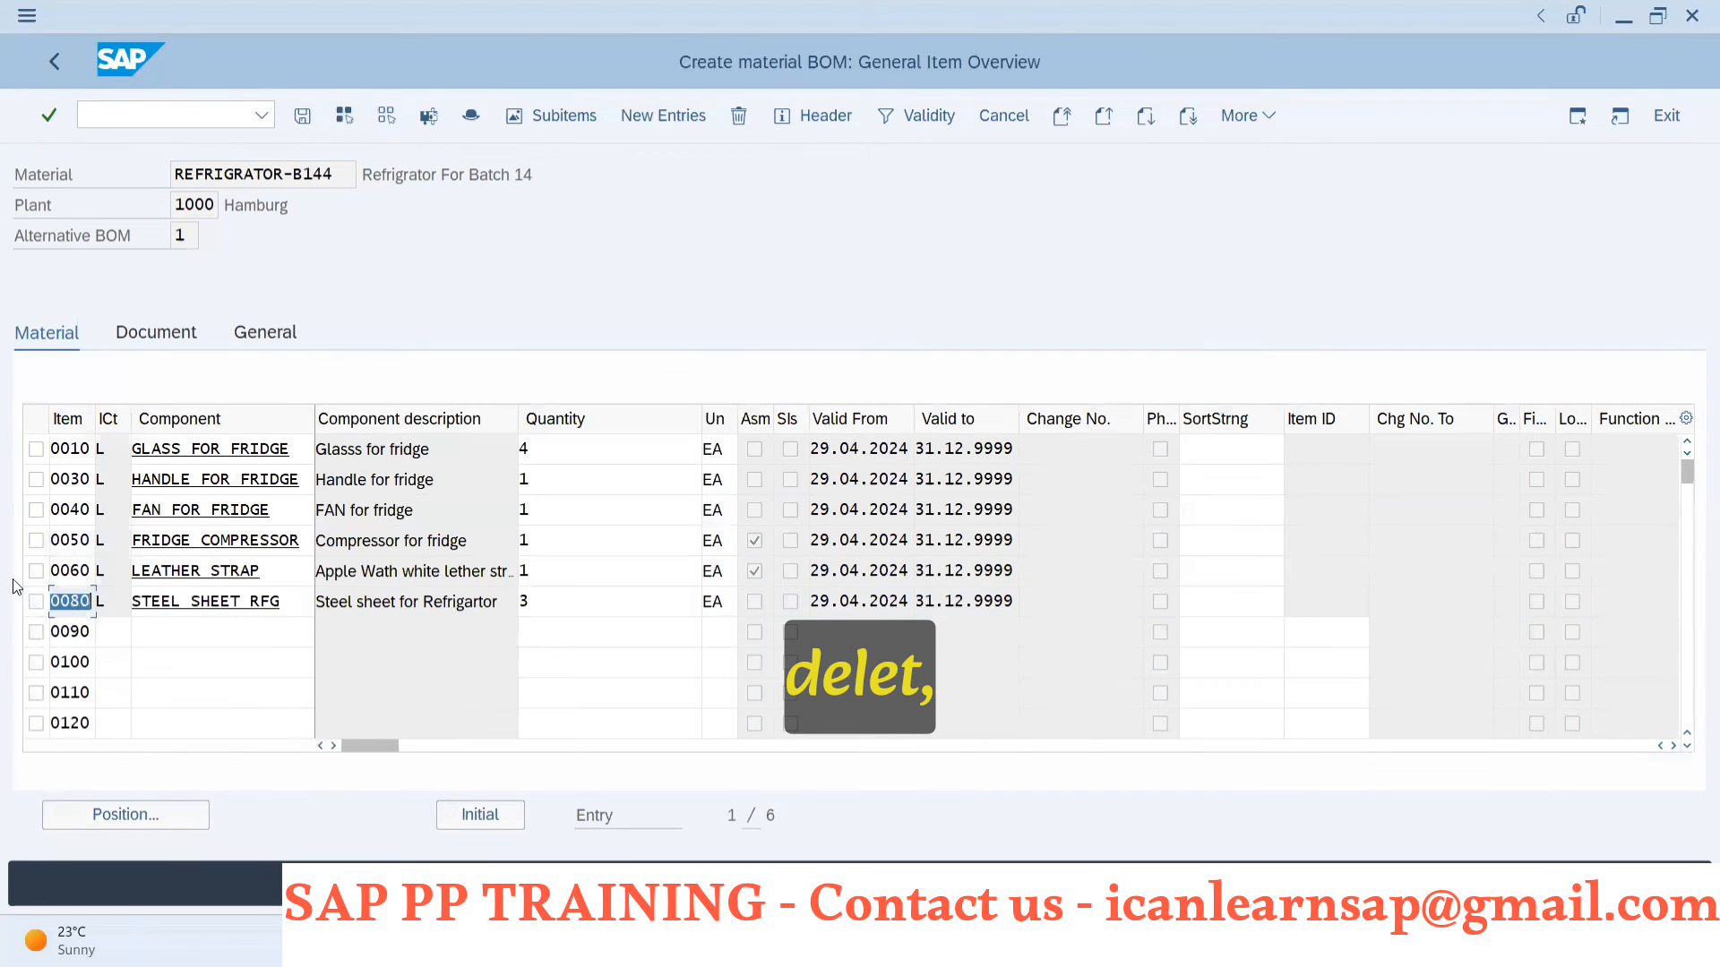
pyautogui.click(36, 570)
pyautogui.click(738, 117)
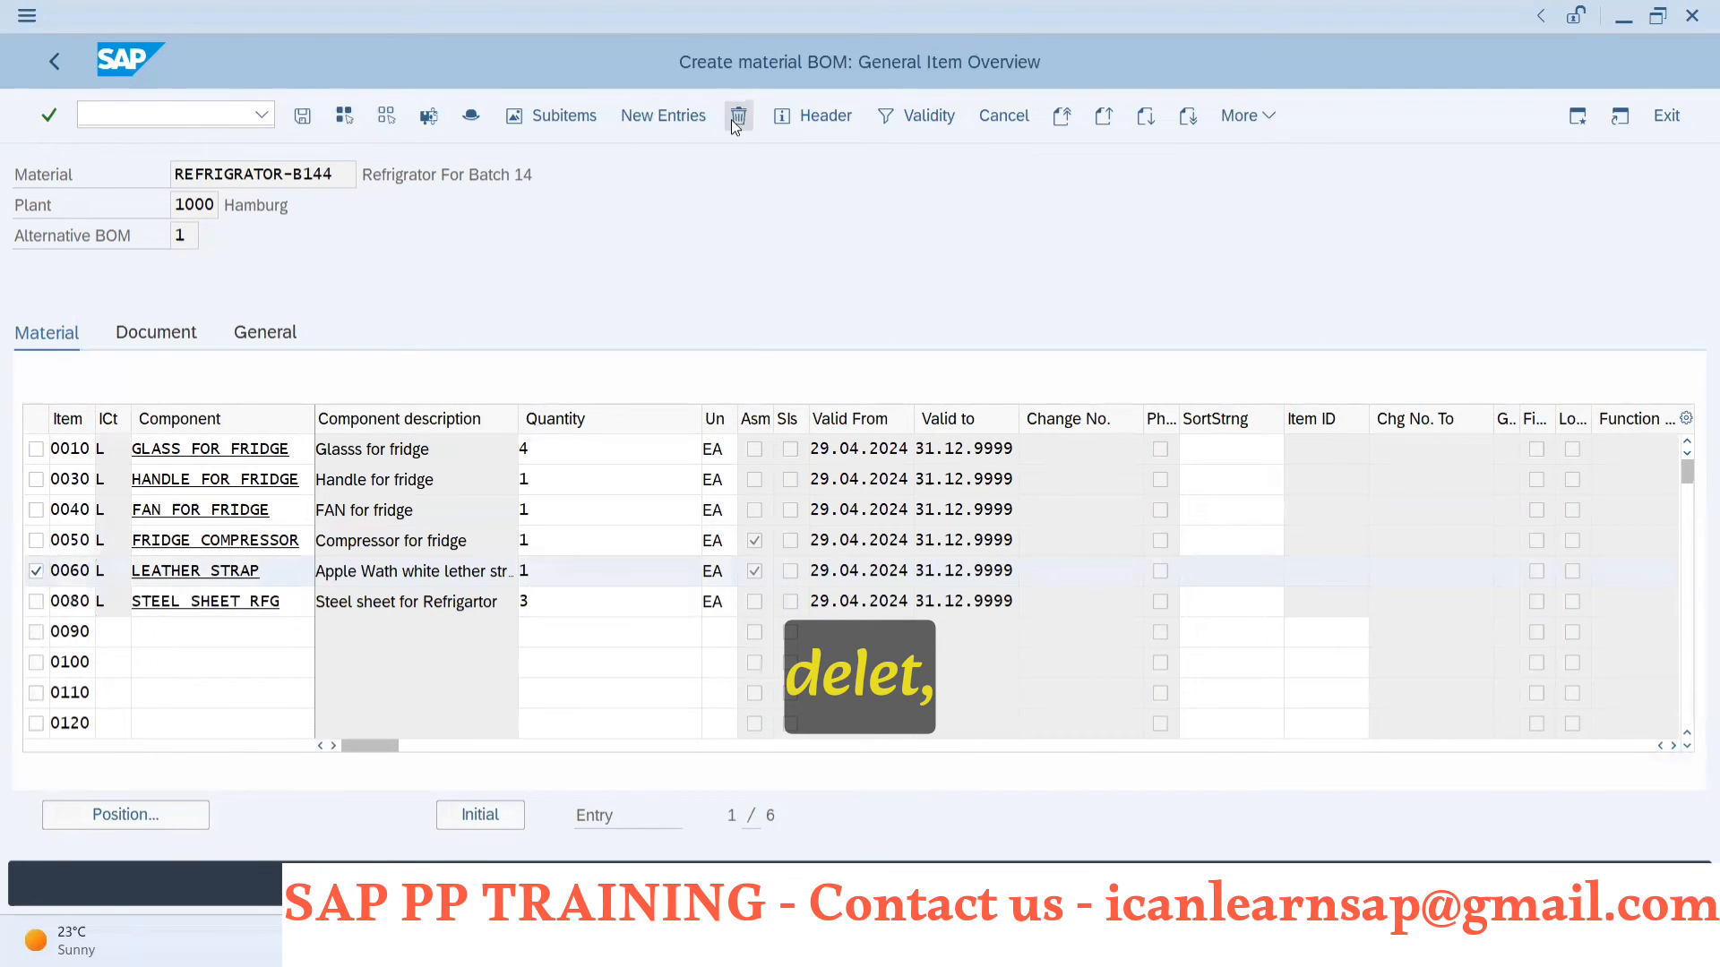
pyautogui.click(418, 486)
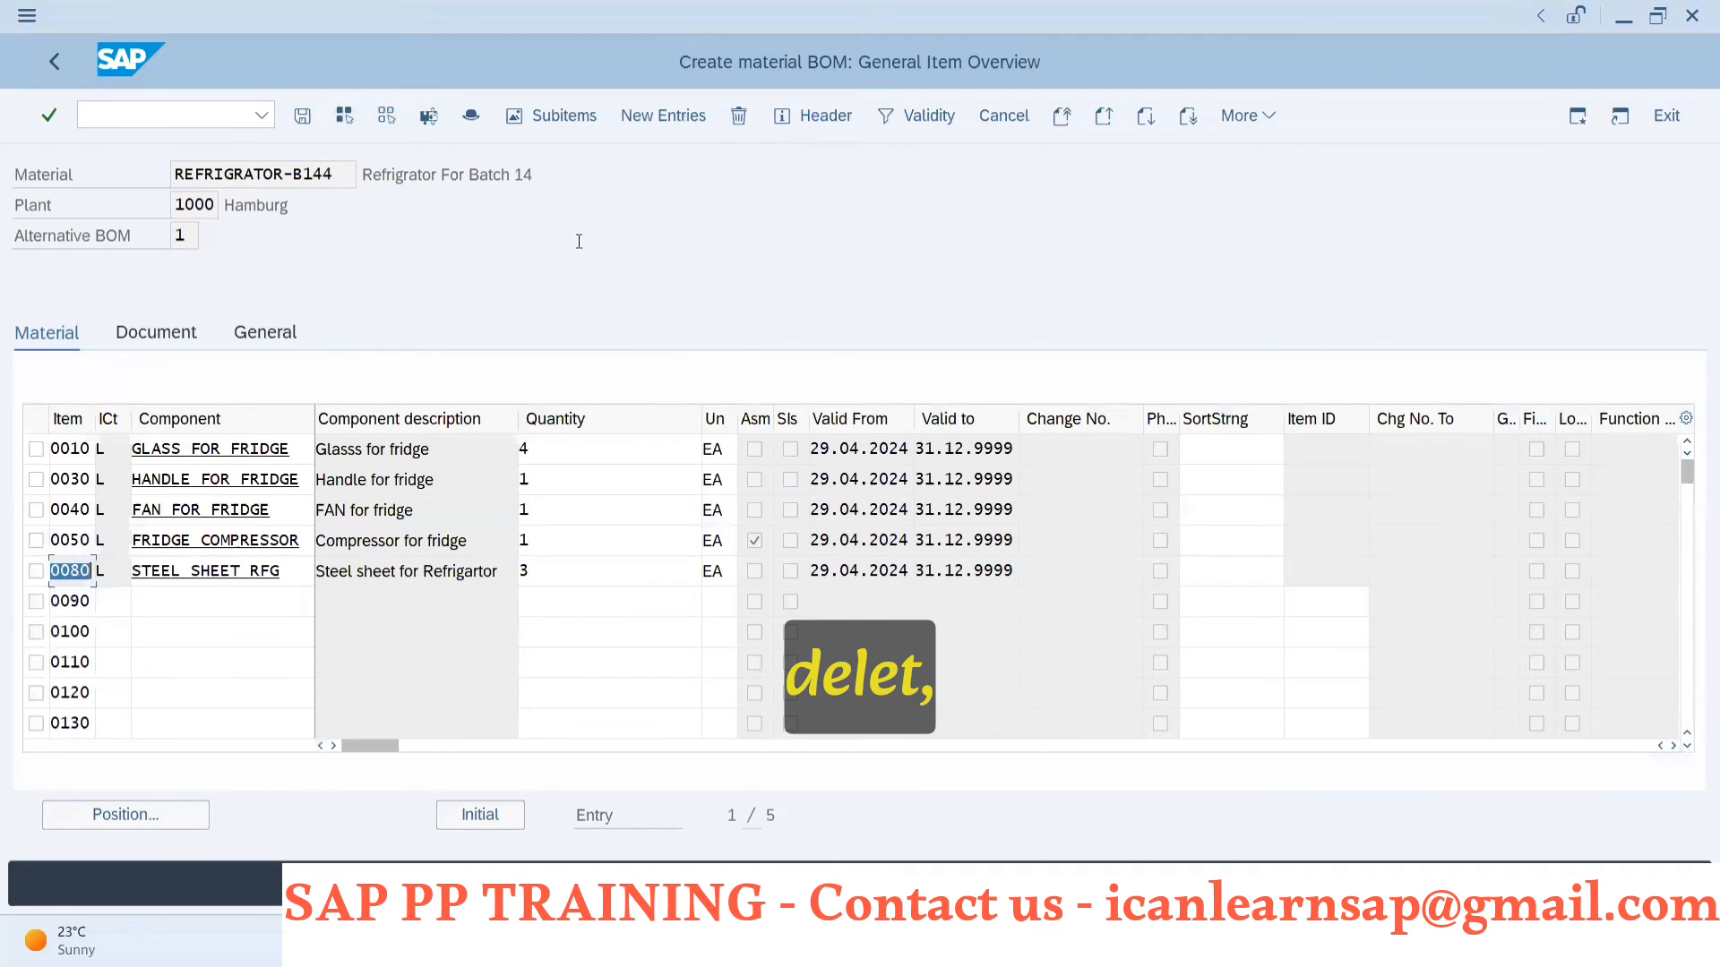
pyautogui.click(296, 120)
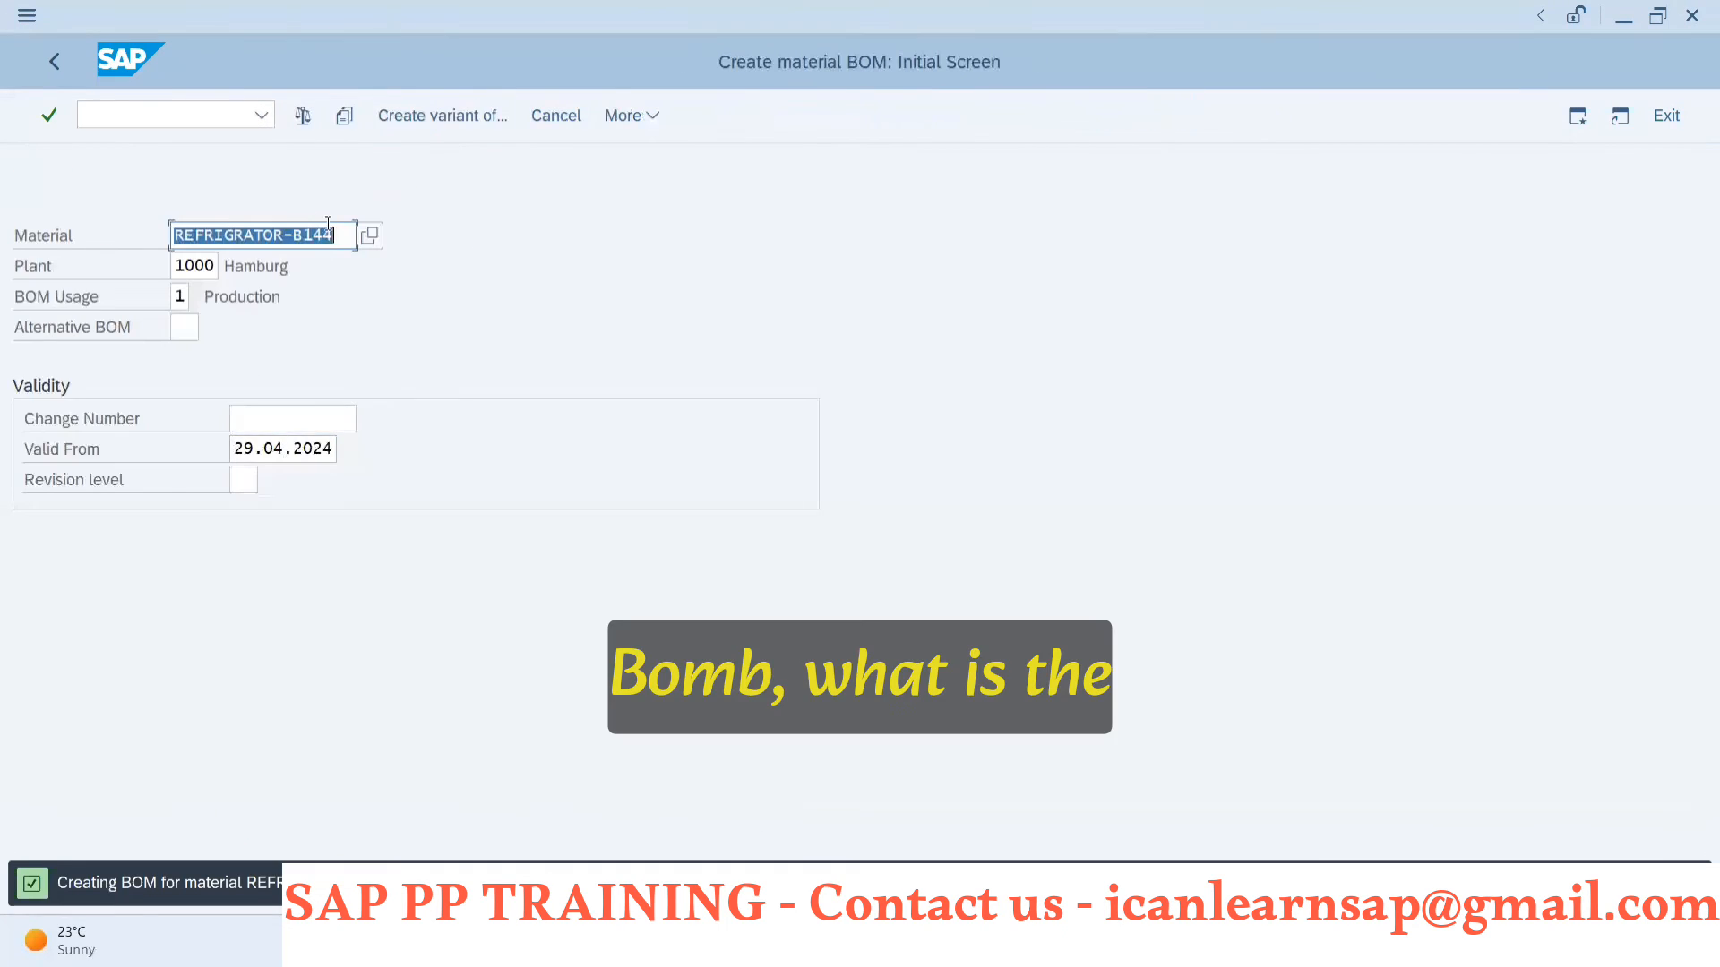
# - Switch to the Materials List session and start transaction CA02 to change a routing
pyautogui.hotkey('alt', 'Tab')
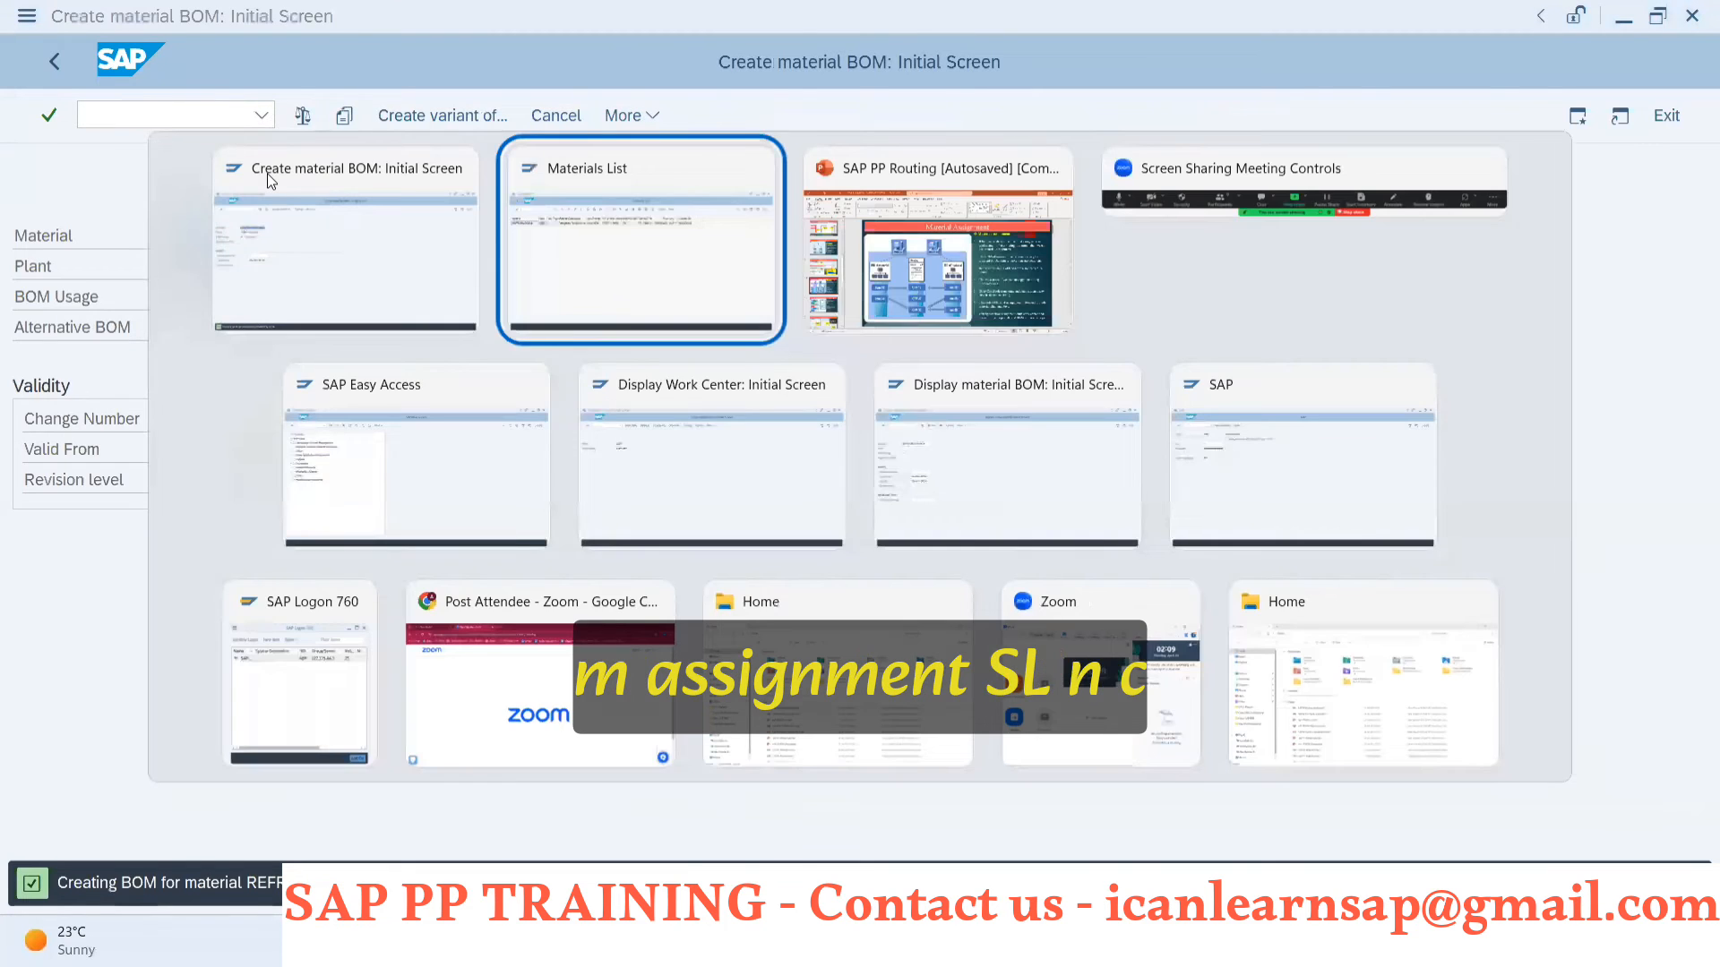
pyautogui.write('/nc')
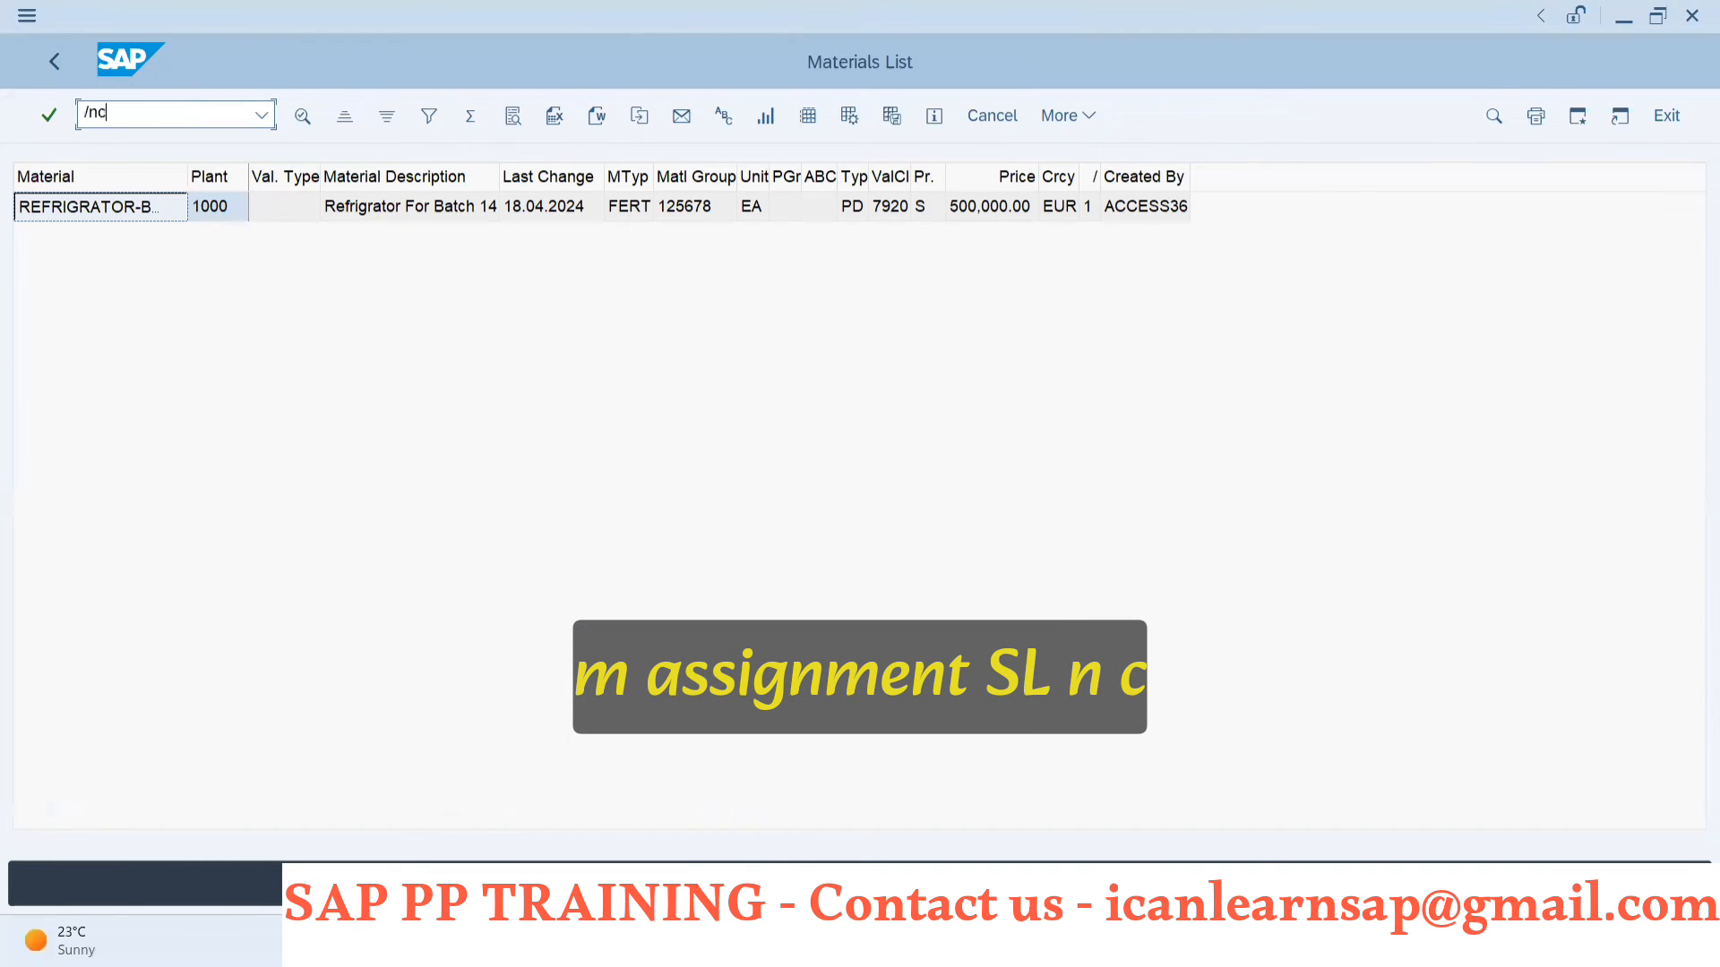
pyautogui.write('a02')
pyautogui.press('Return')
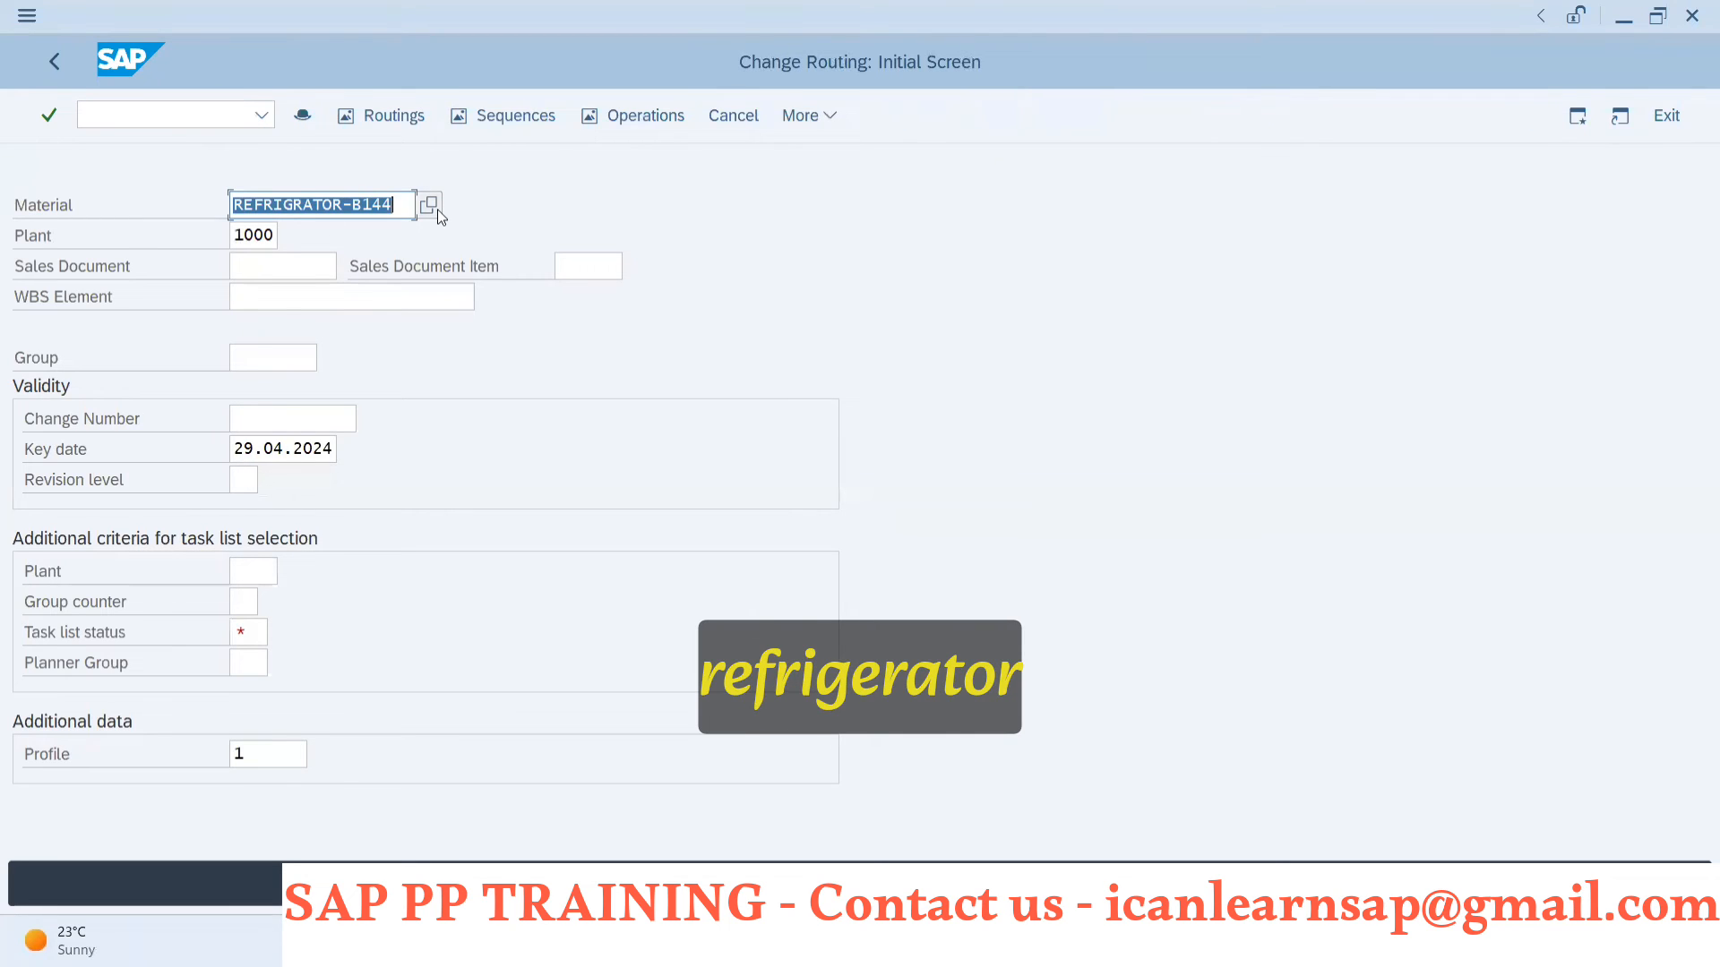
# - Open the routing of REFRIGRATOR-B14 in plant 1000 with task list status 4 and go to its header details
pyautogui.click(394, 209)
pyautogui.press('BackSpace')
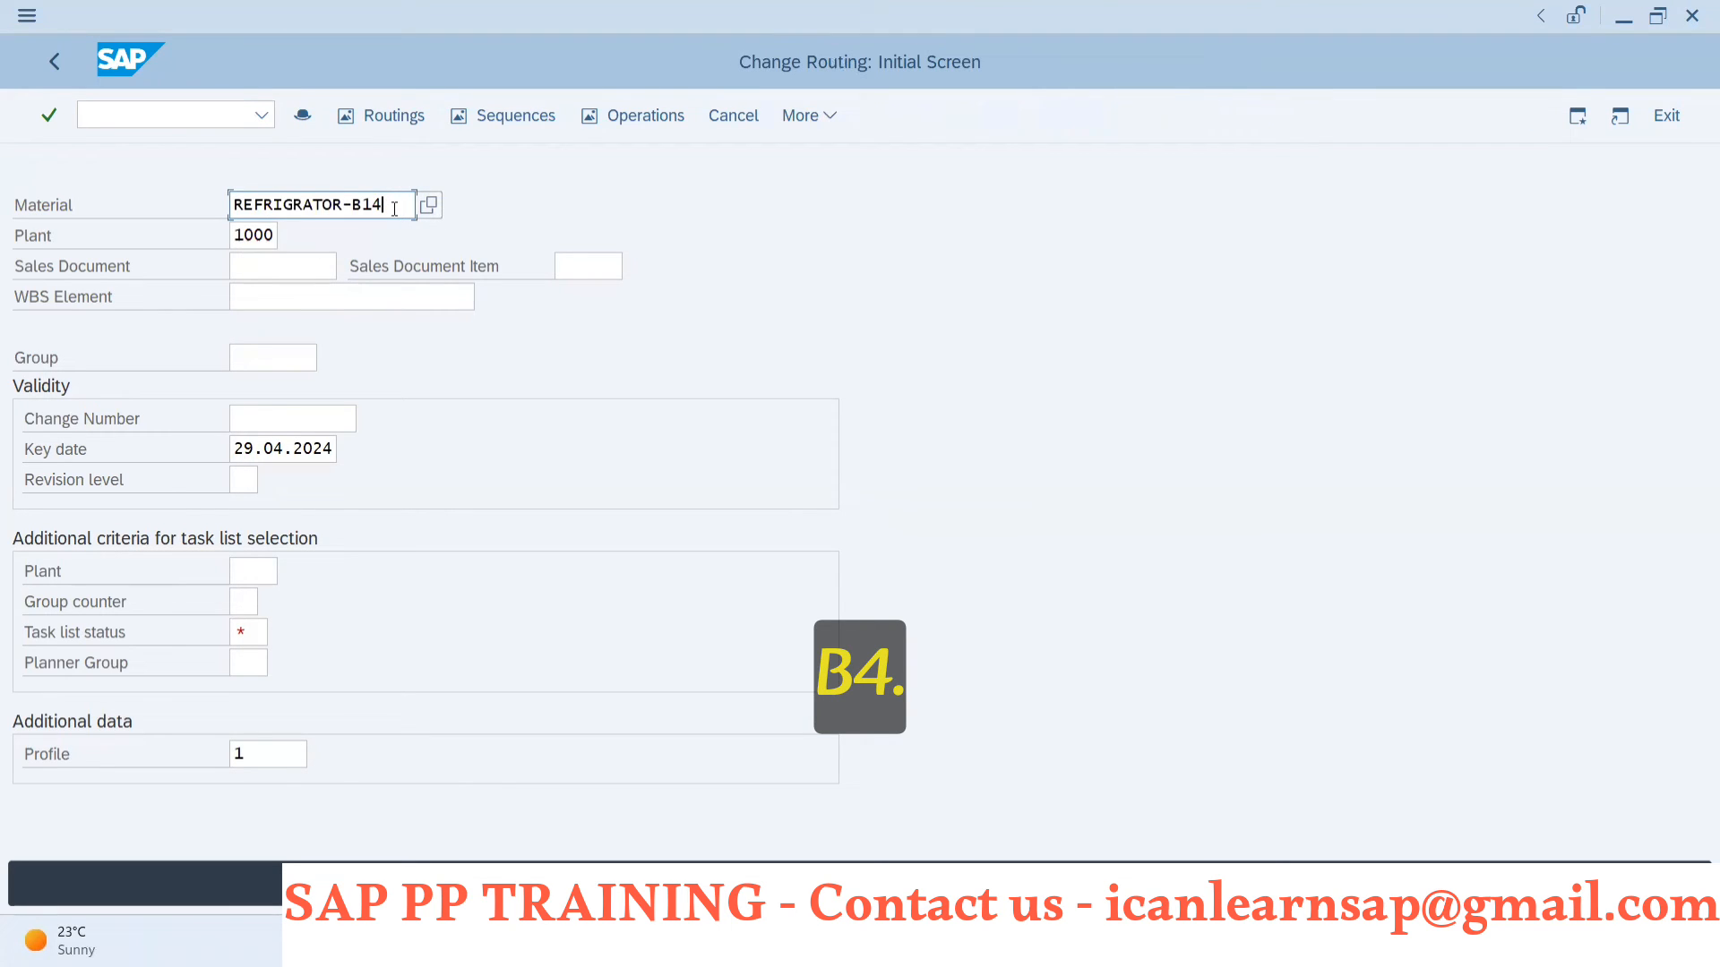
pyautogui.press('Return')
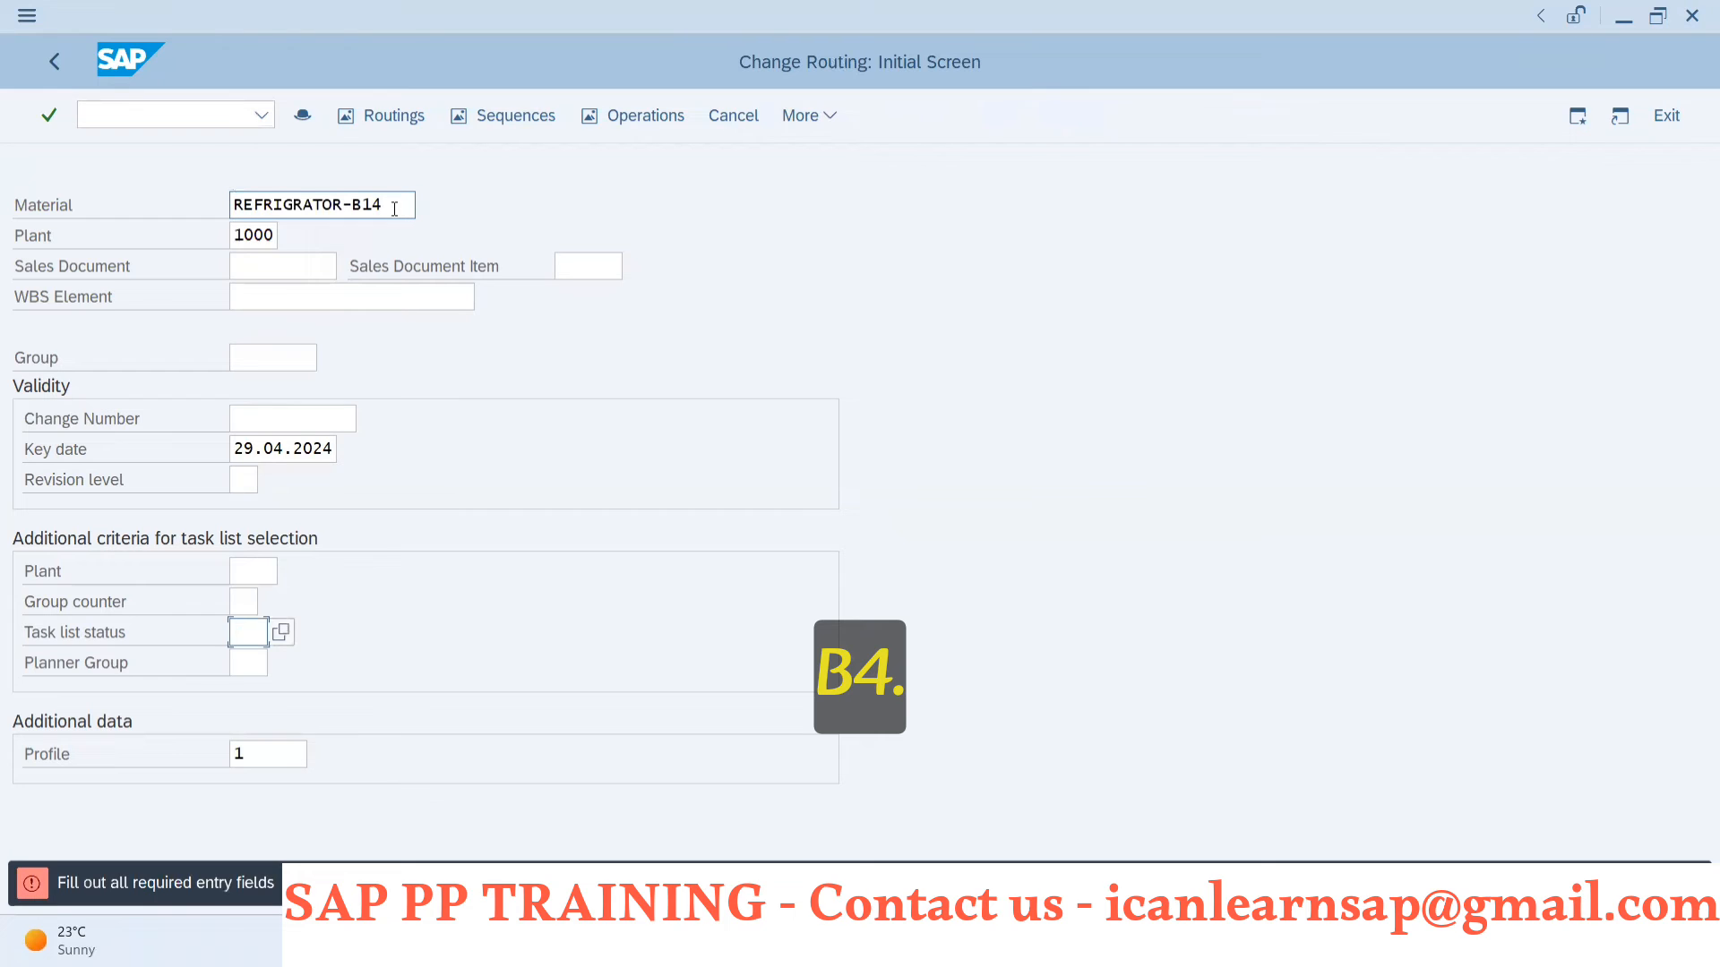
pyautogui.write('4')
pyautogui.press('Return')
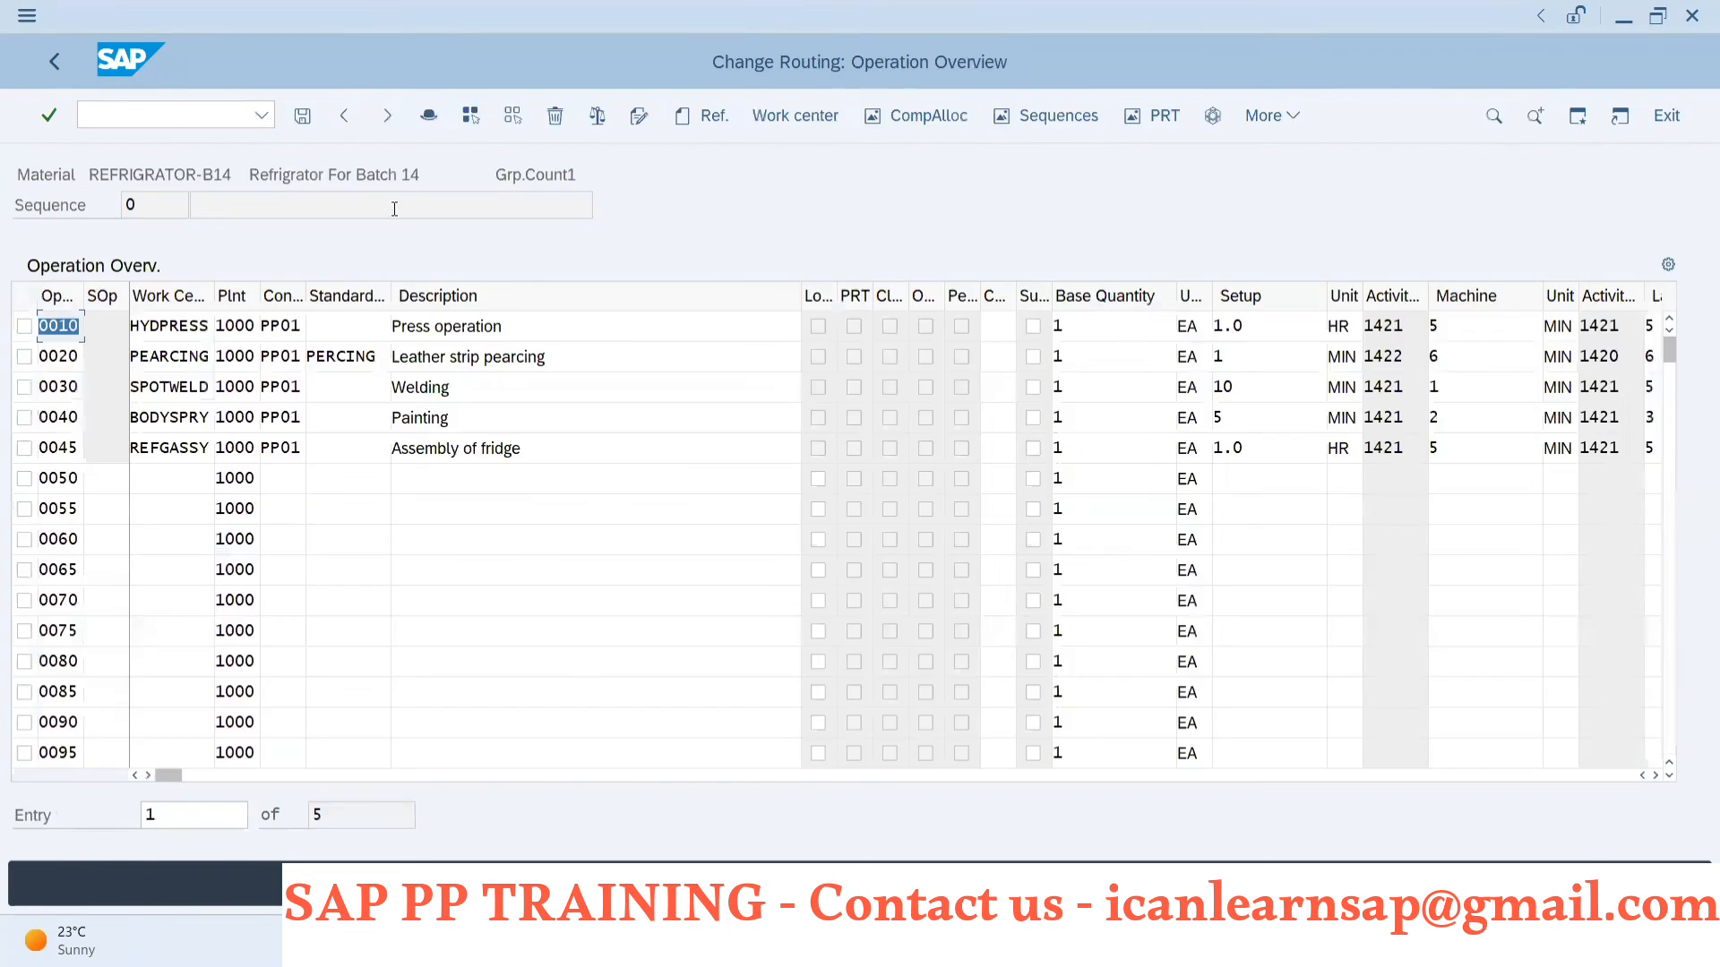
pyautogui.click(428, 114)
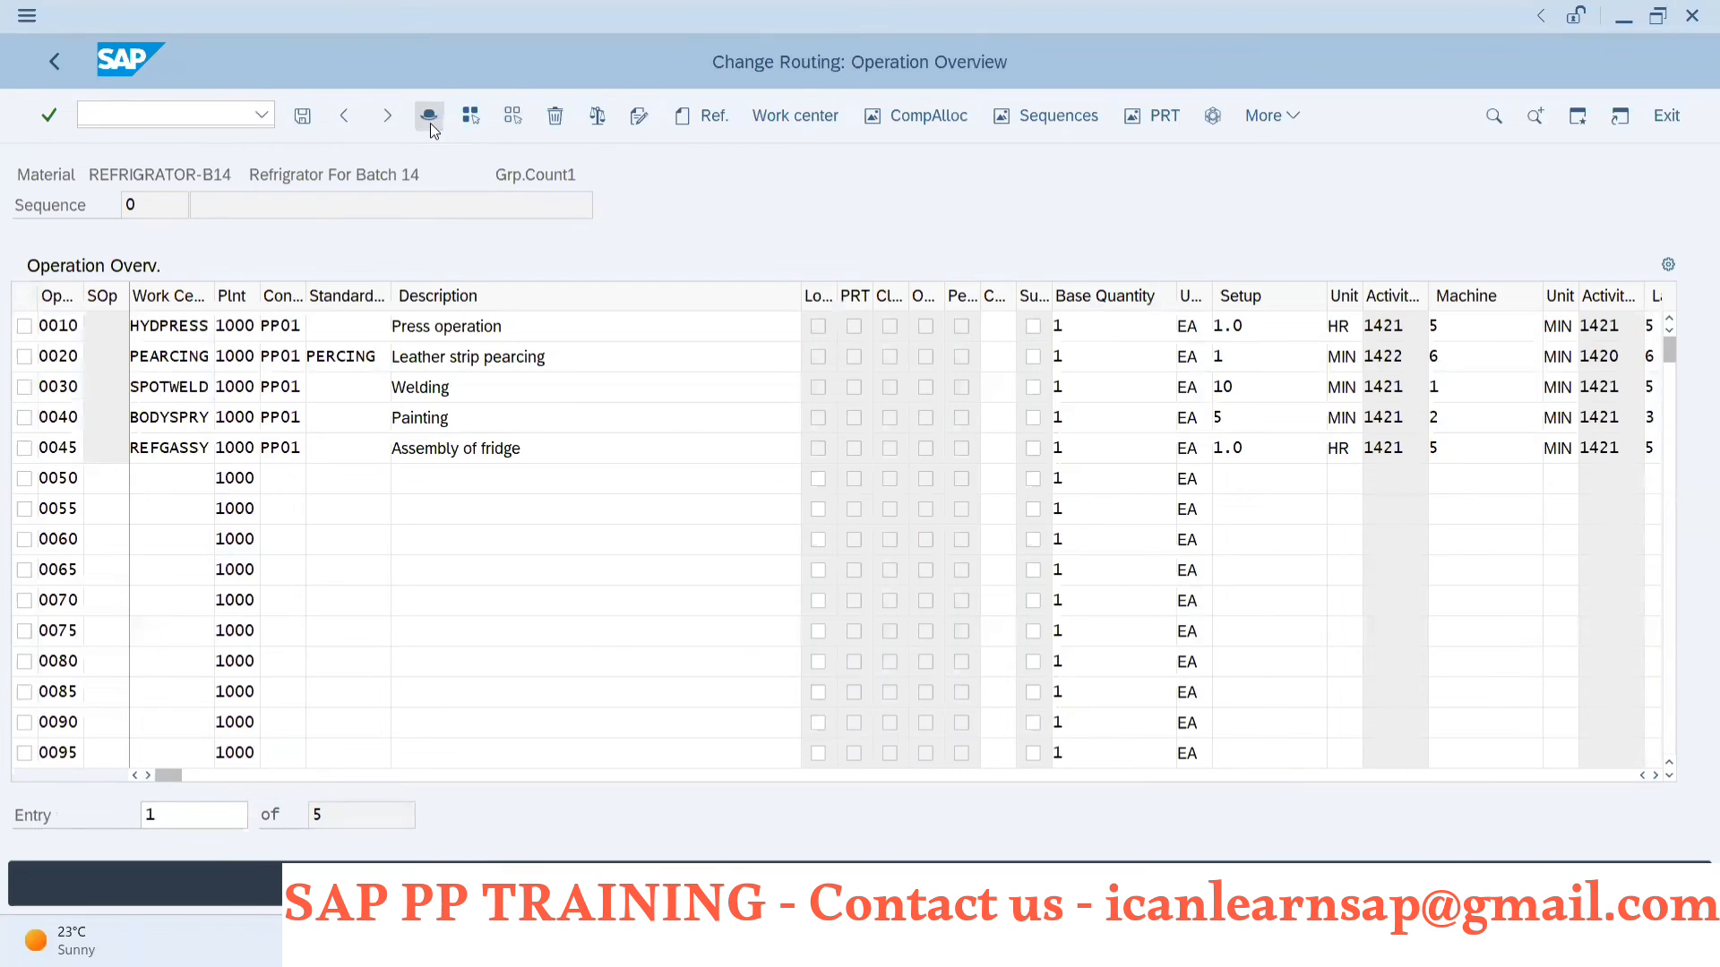